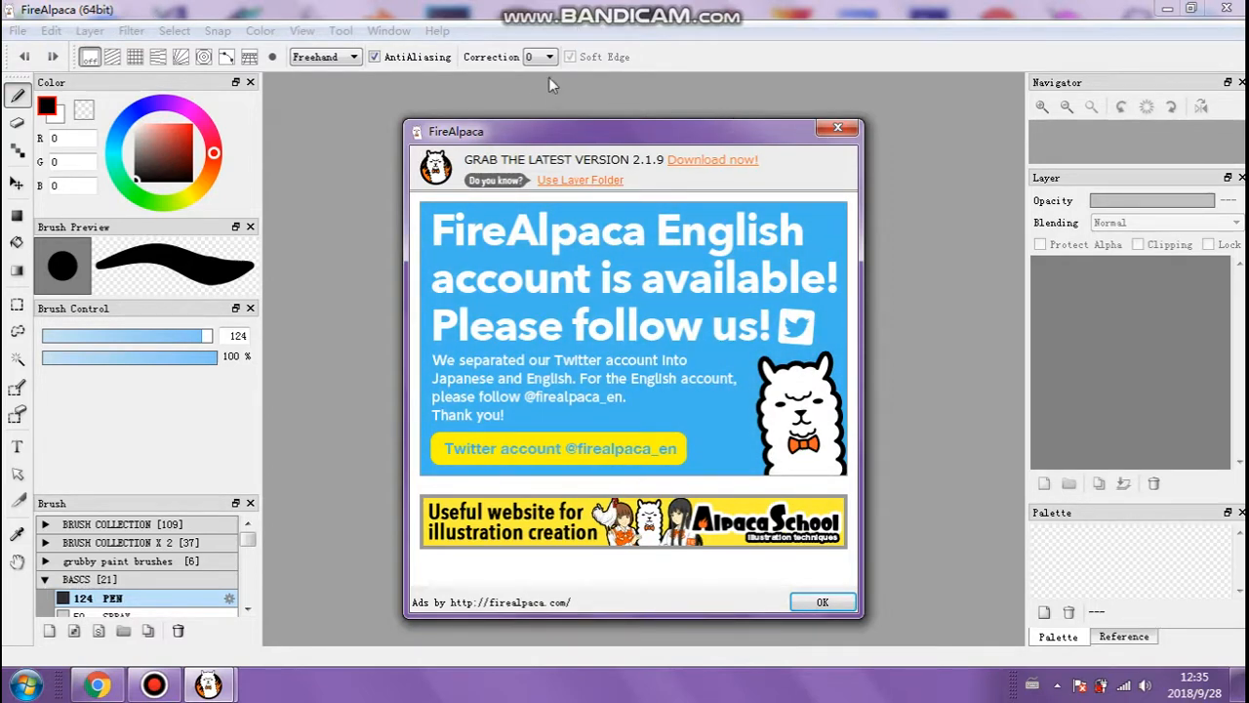
Dismiss the startup announcement window.
{"action": "left_click_drag", "start_coordinate": [610, 118], "coordinate": [625, 92]}
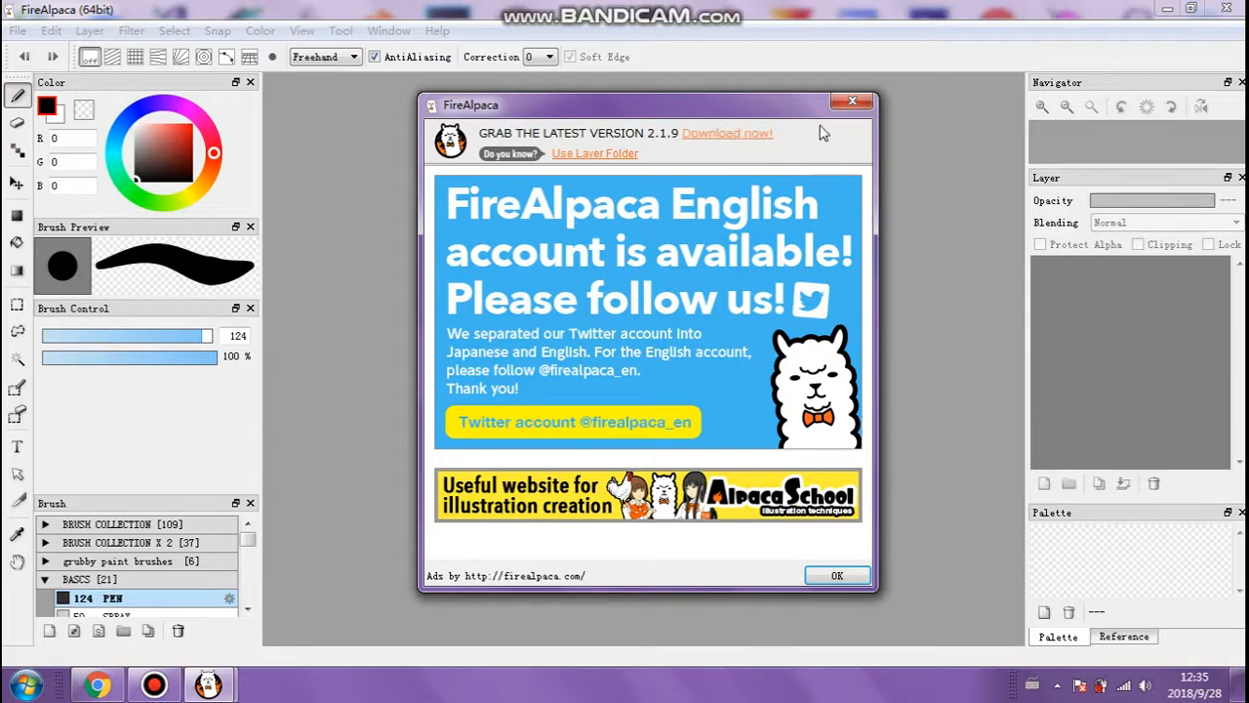
{"action": "mouse_move", "coordinate": [781, 114]}
{"action": "left_mouse_down"}
{"action": "mouse_move", "coordinate": [879, 82]}
{"action": "mouse_move", "coordinate": [634, 56]}
{"action": "mouse_move", "coordinate": [724, 73]}
{"action": "mouse_move", "coordinate": [723, 149]}
{"action": "mouse_move", "coordinate": [764, 116]}
{"action": "left_mouse_up"}
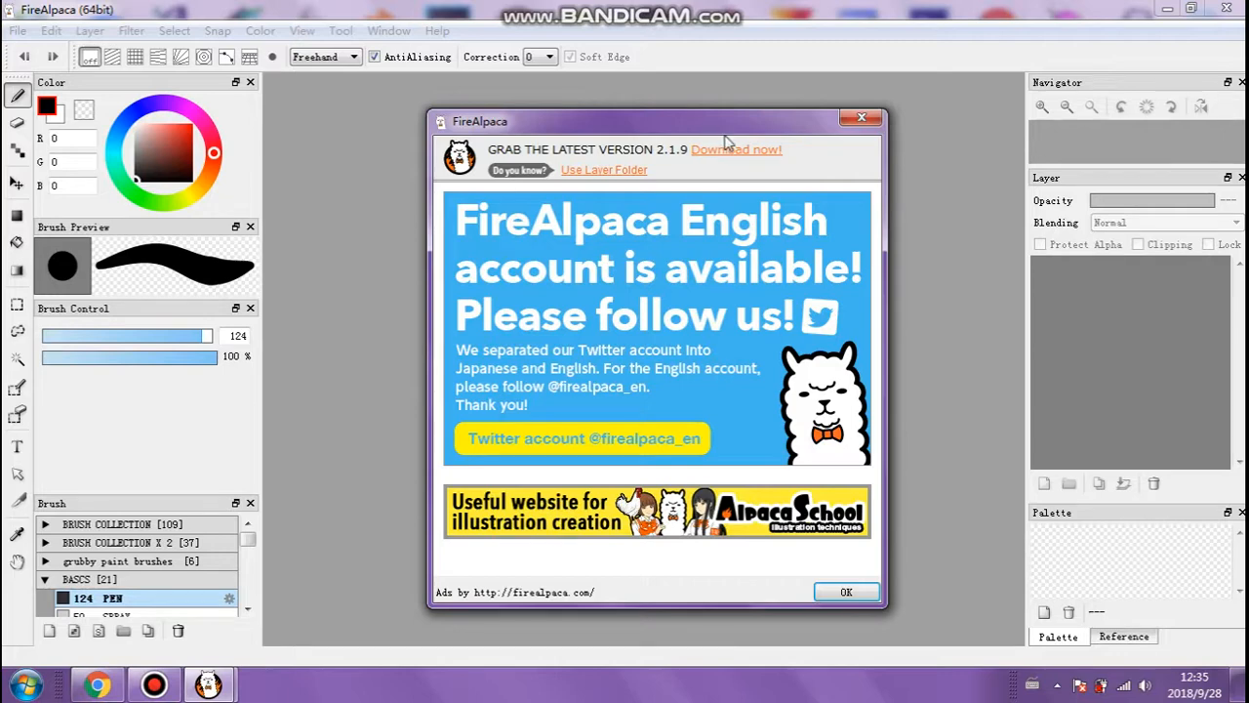
{"action": "left_click_drag", "start_coordinate": [727, 121], "coordinate": [688, 94]}
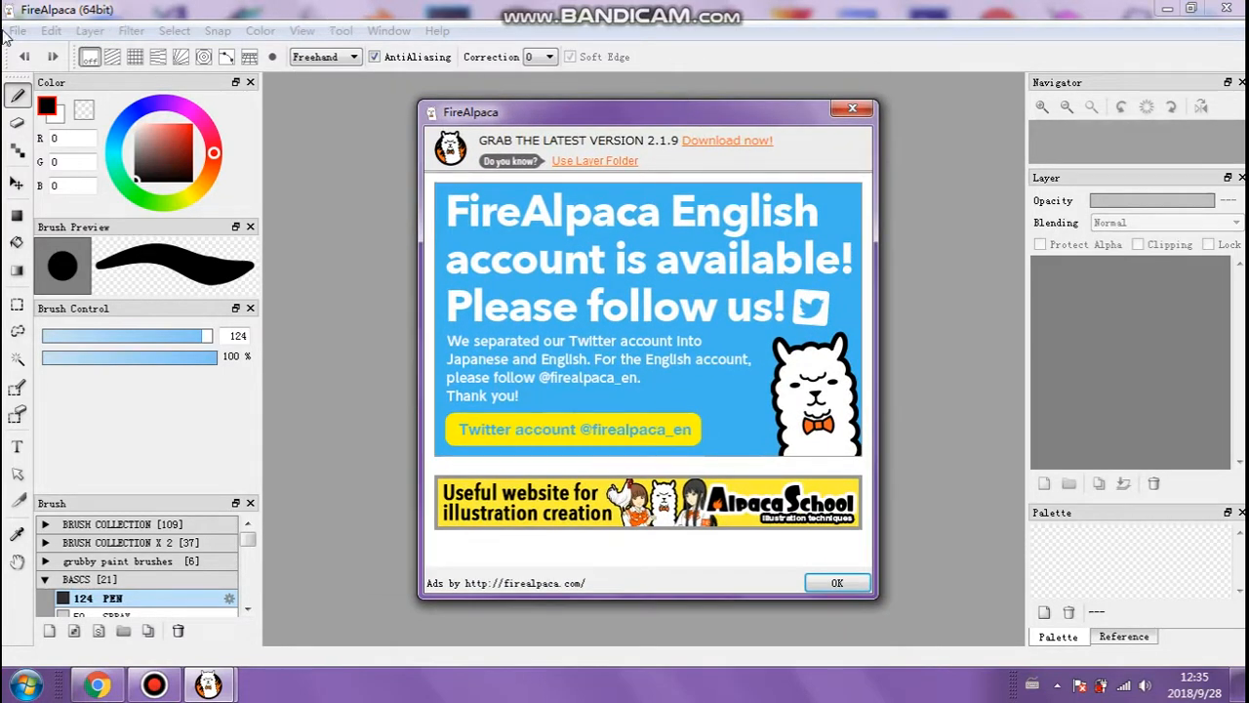
{"action": "left_click_drag", "start_coordinate": [624, 117], "coordinate": [599, 79]}
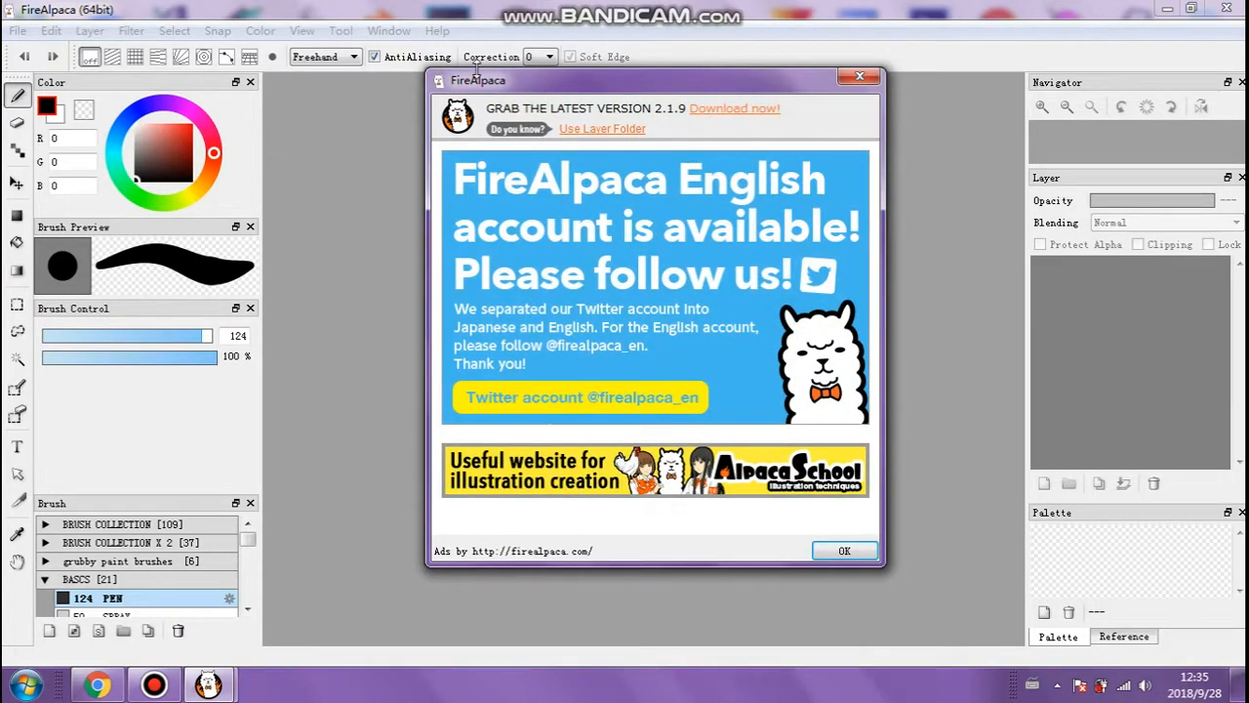
{"action": "left_click", "coordinate": [851, 83]}
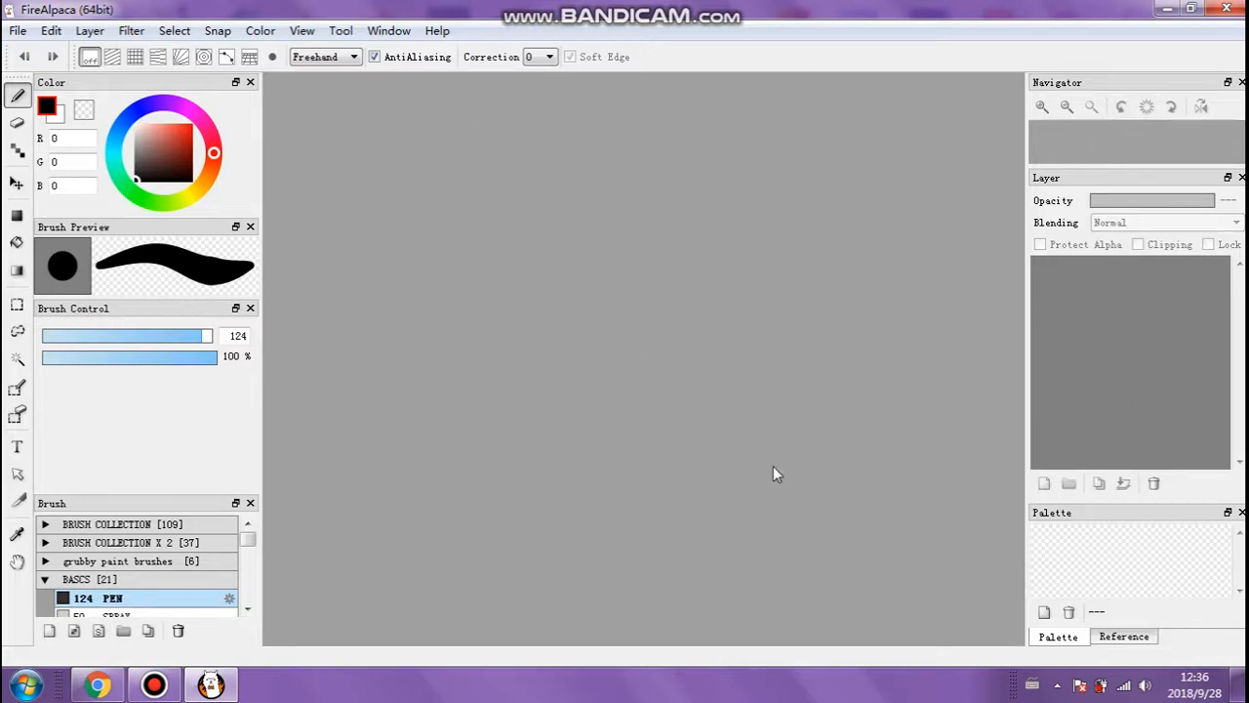
Start a new image and widen the Create New Image dialog slightly.
{"action": "mouse_move", "coordinate": [752, 12]}
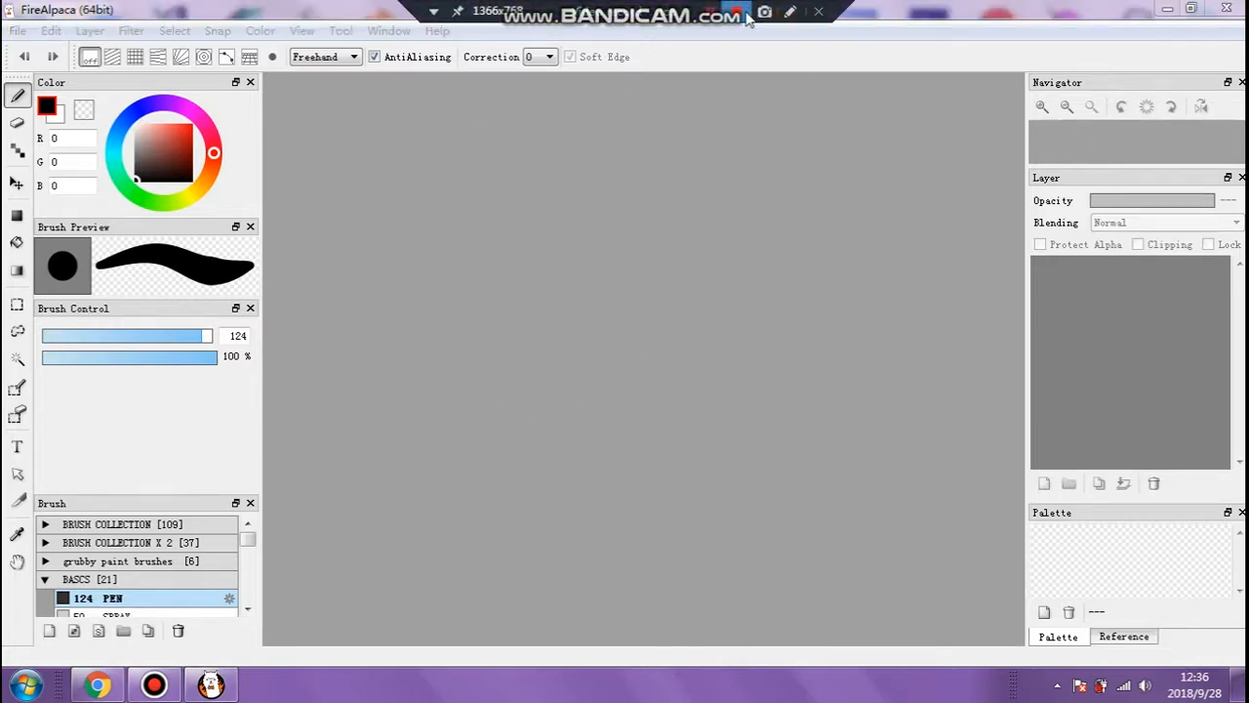
{"action": "mouse_move", "coordinate": [579, 7]}
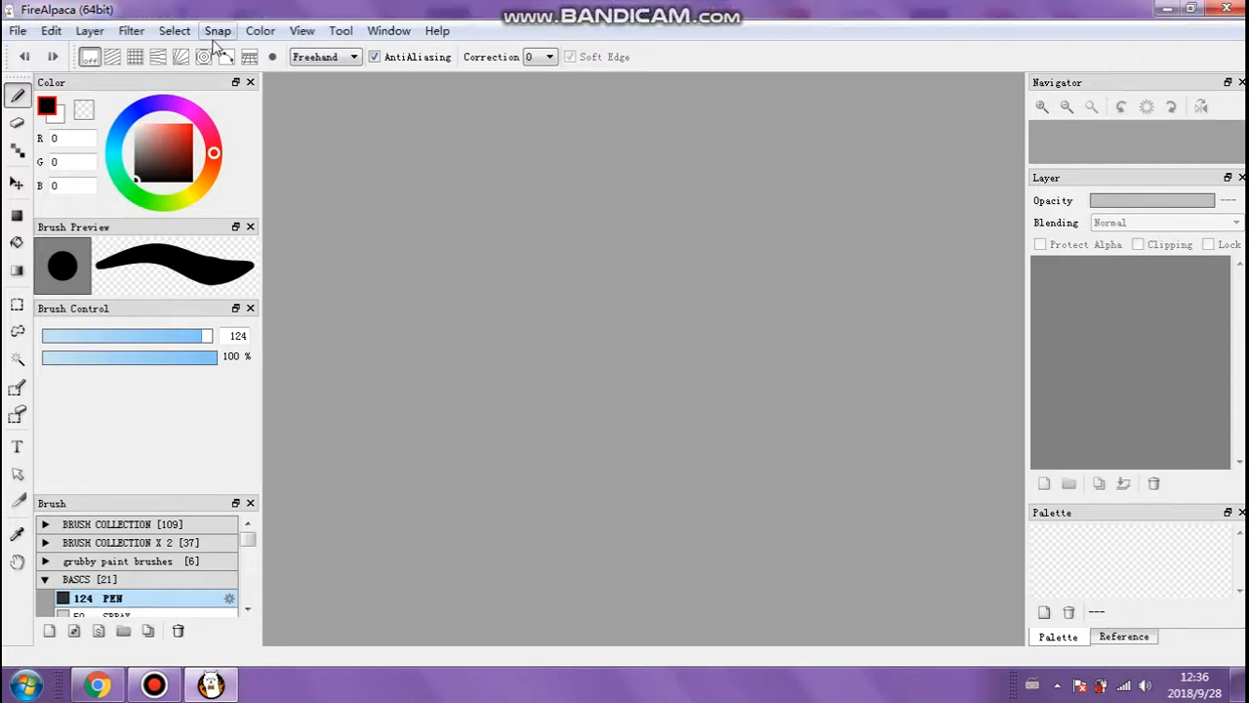
{"action": "left_click", "coordinate": [18, 30]}
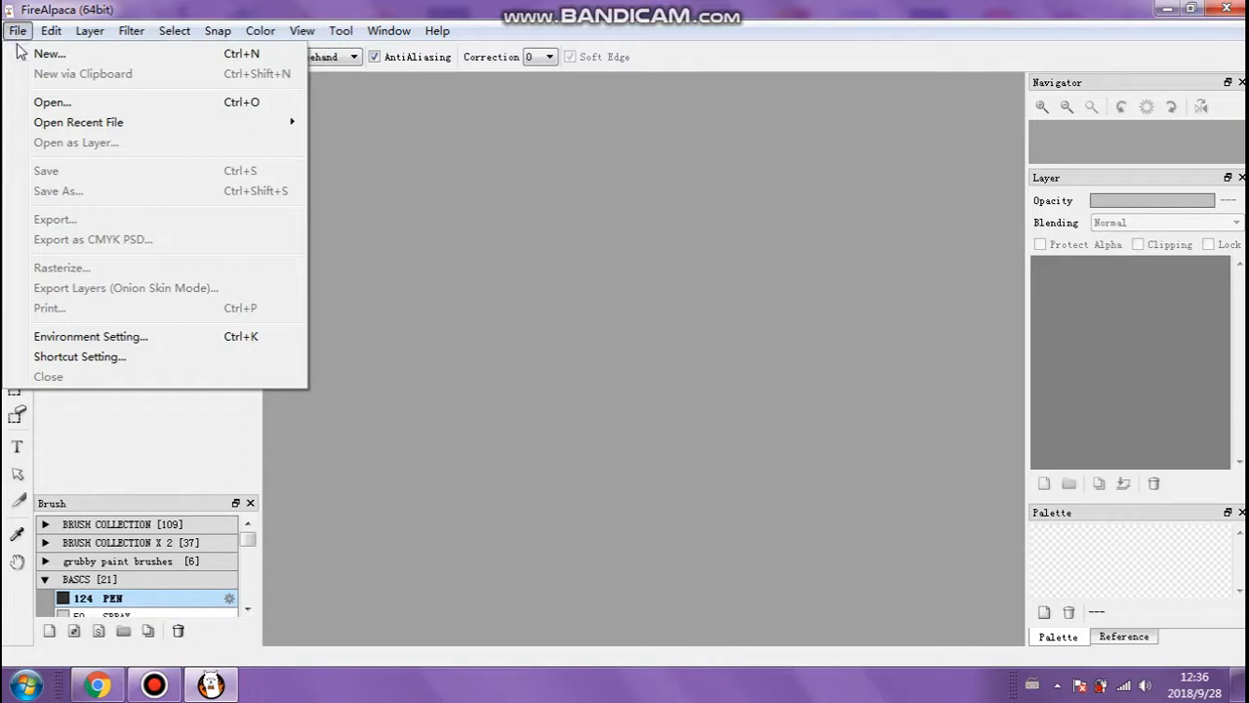
{"action": "left_click", "coordinate": [22, 53]}
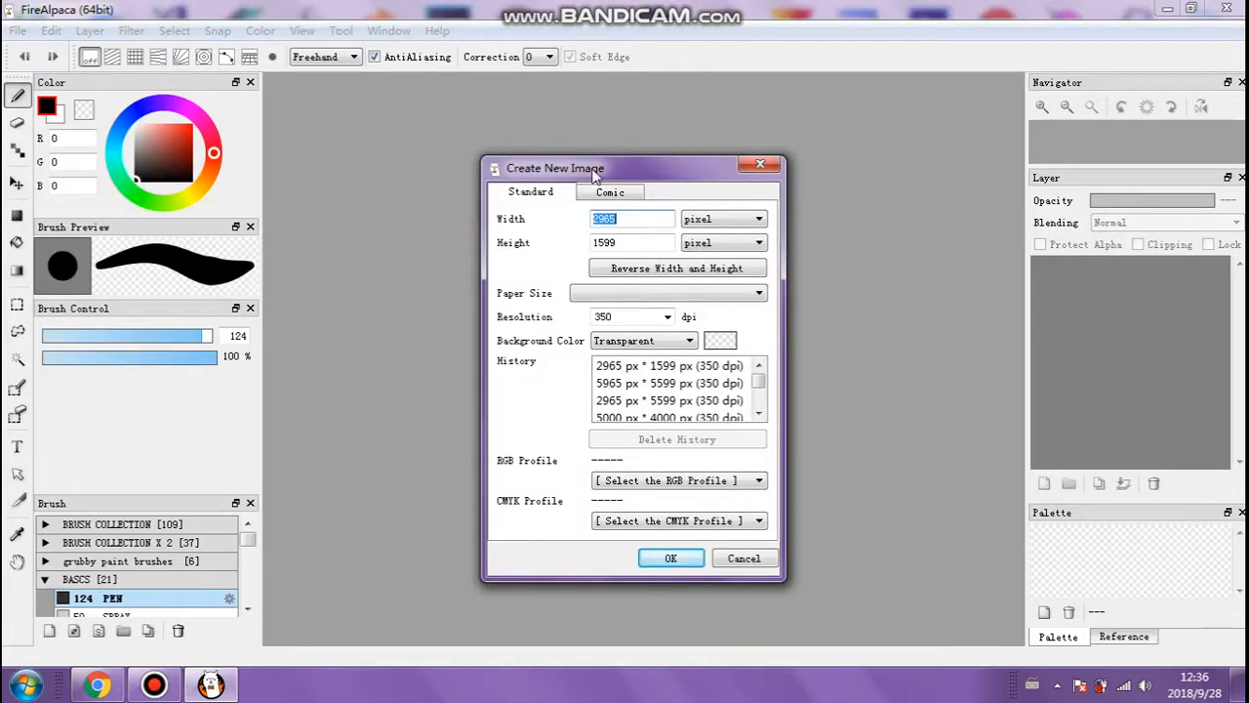
{"action": "left_click_drag", "start_coordinate": [669, 159], "coordinate": [690, 150]}
{"action": "mouse_move", "coordinate": [814, 172]}
{"action": "left_mouse_down"}
{"action": "mouse_move", "coordinate": [973, 174]}
{"action": "mouse_move", "coordinate": [830, 174]}
{"action": "left_mouse_up"}
{"action": "left_click_drag", "start_coordinate": [679, 155], "coordinate": [648, 158]}
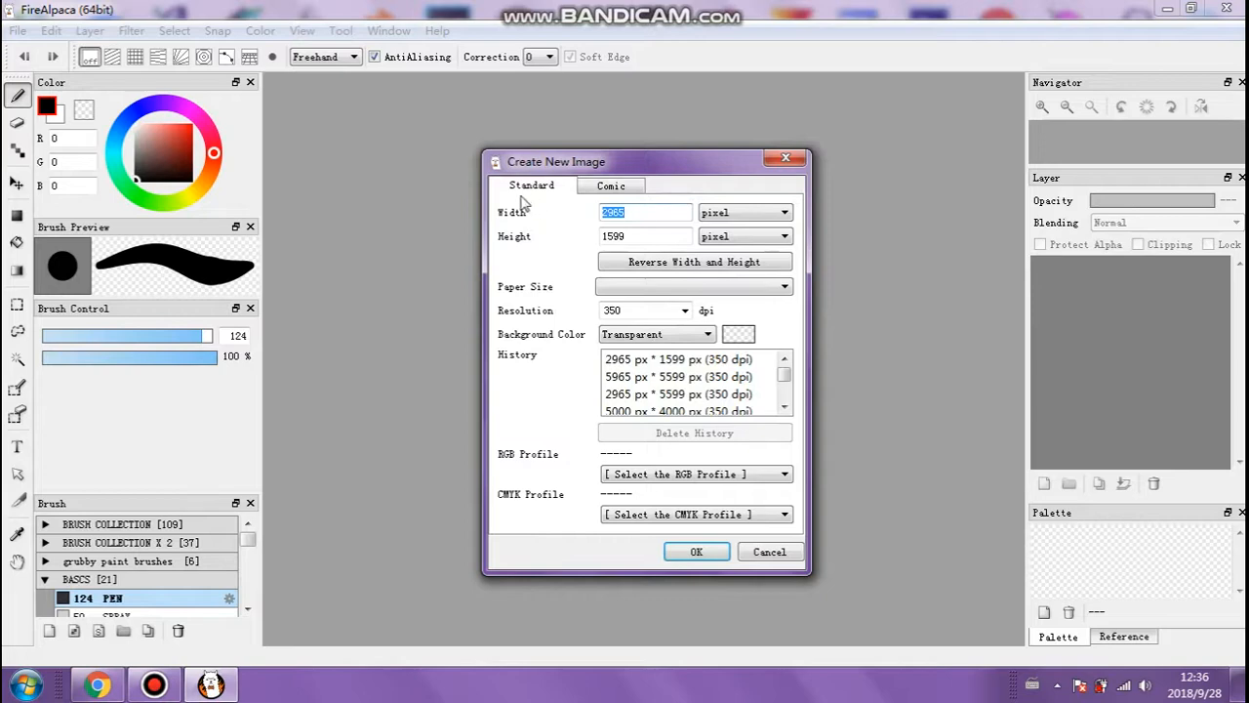
{"action": "mouse_move", "coordinate": [781, 374]}
{"action": "left_mouse_down"}
{"action": "mouse_move", "coordinate": [791, 402]}
{"action": "mouse_move", "coordinate": [787, 377]}
{"action": "left_mouse_up"}
Examine the Comic settings for a new image, including the template choices and the Spread / Cover Page option.
{"action": "left_click", "coordinate": [605, 187]}
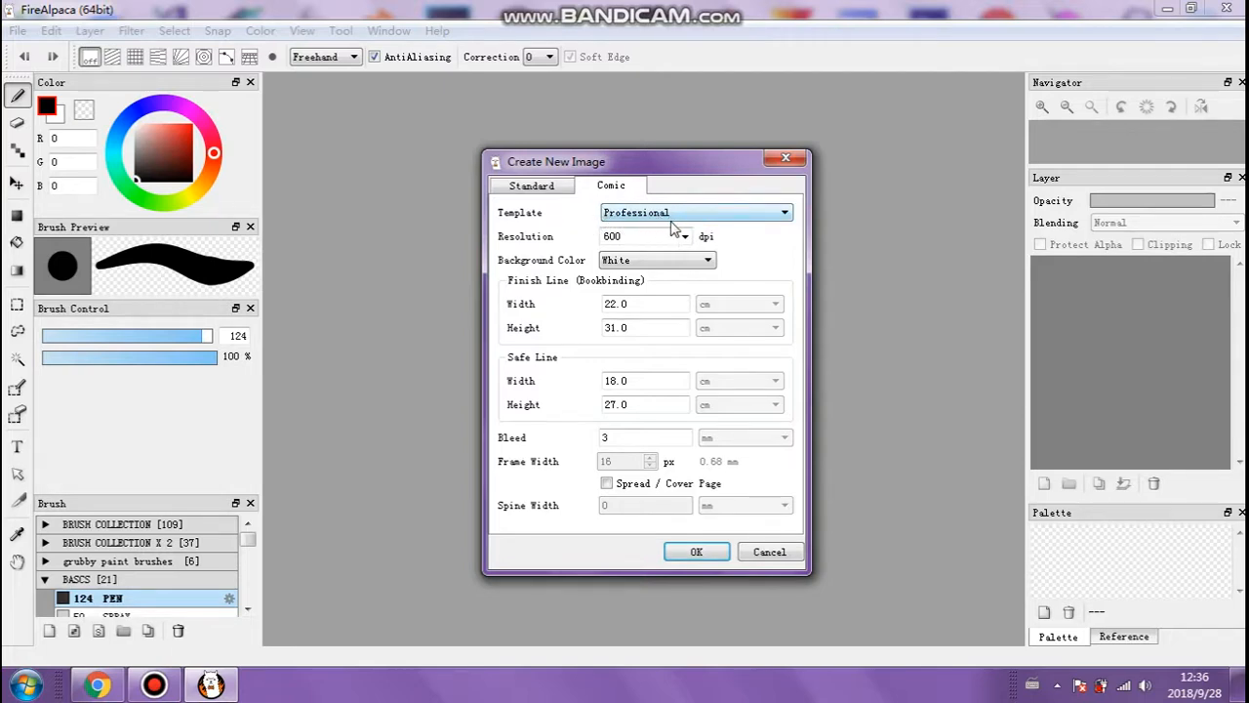
{"action": "left_click", "coordinate": [606, 484]}
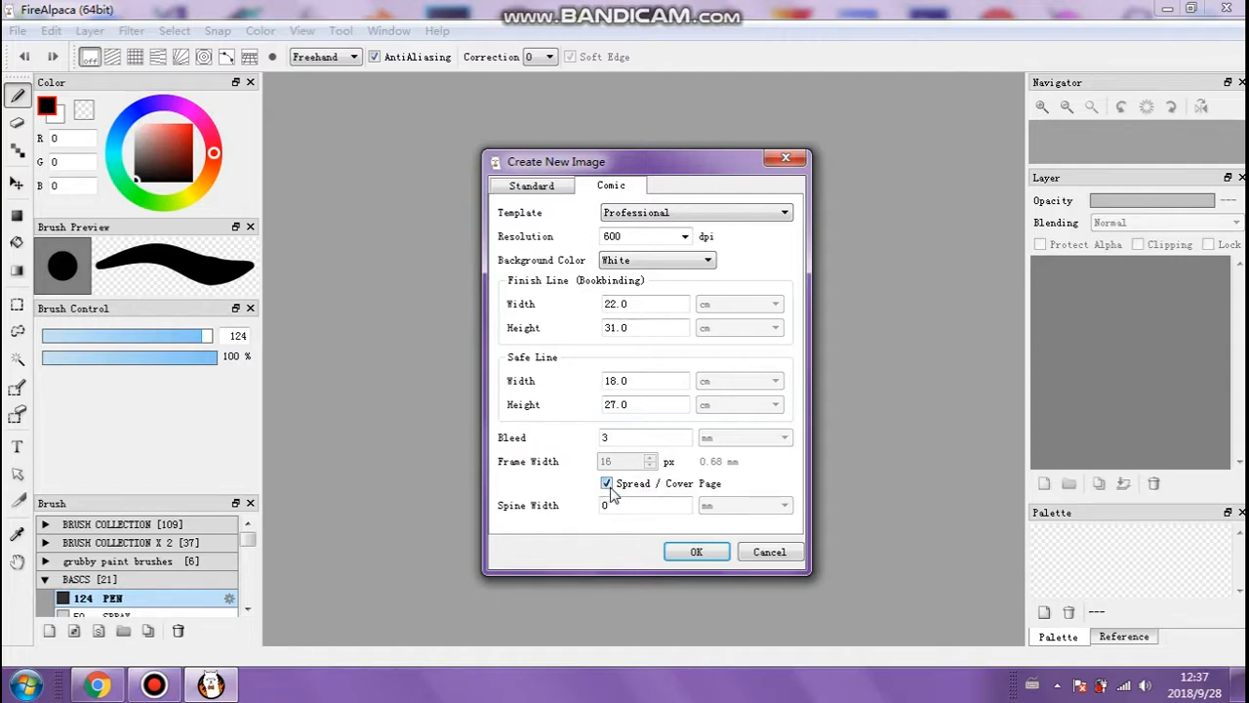
{"action": "left_click", "coordinate": [609, 484]}
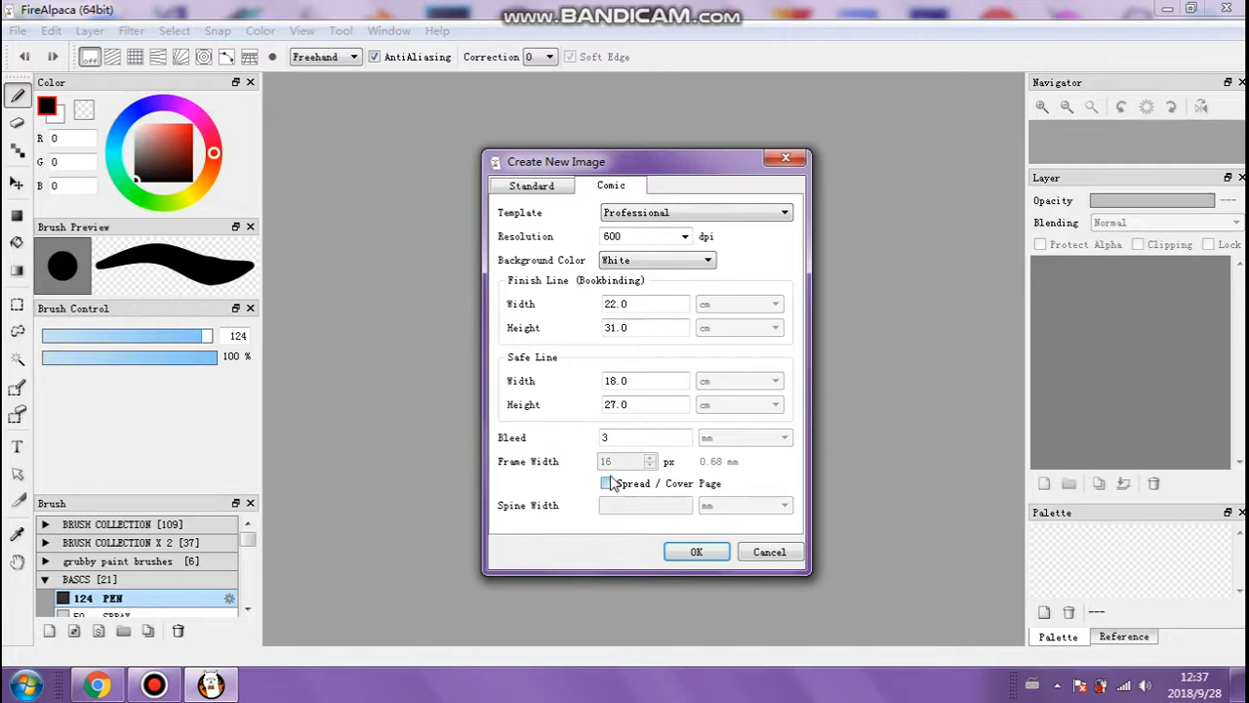
{"action": "left_click", "coordinate": [684, 218]}
{"action": "left_click", "coordinate": [684, 220]}
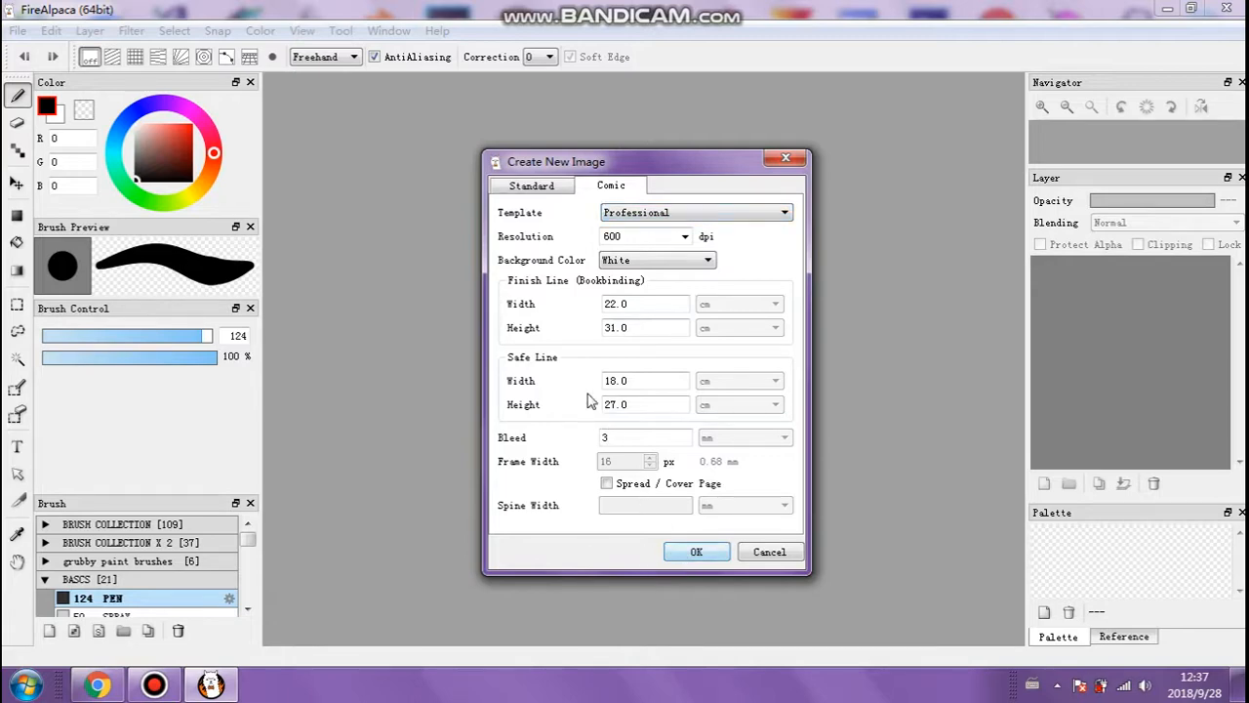
Create a standard 2965 × 1599 pixel image at 350 dpi with a transparent background.
{"action": "left_click", "coordinate": [562, 197]}
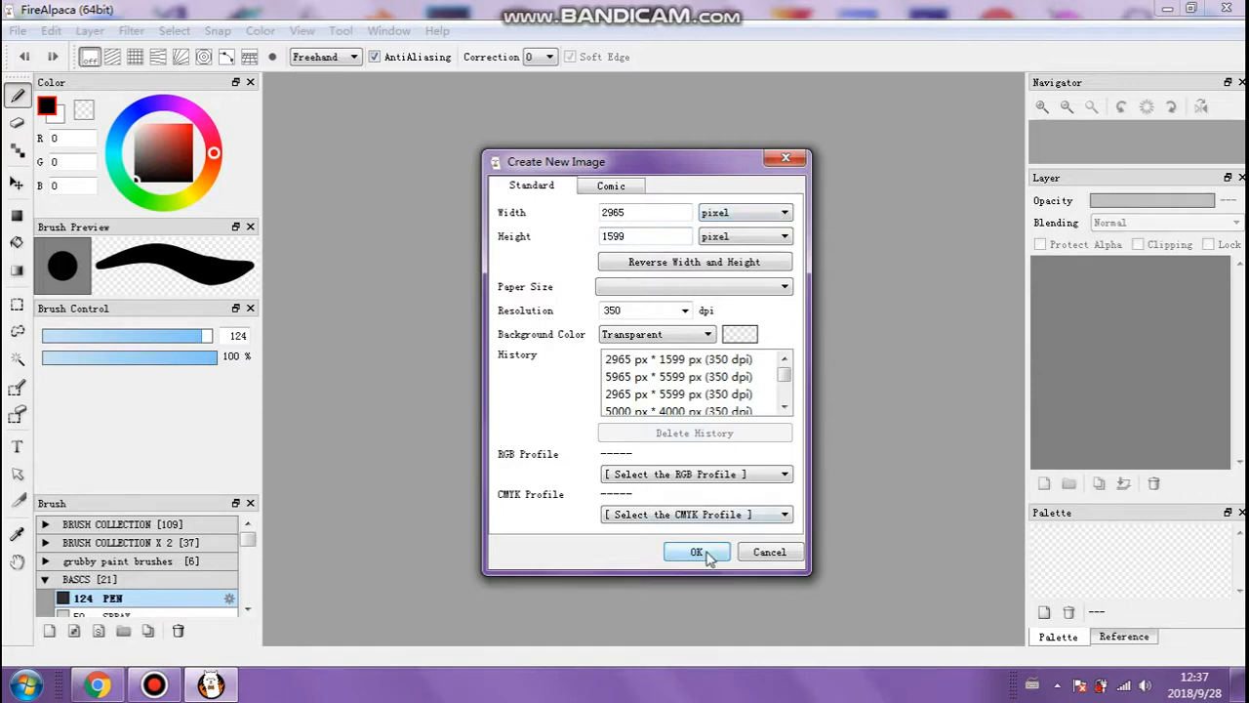
{"action": "double_click", "coordinate": [613, 211]}
{"action": "left_click", "coordinate": [627, 210]}
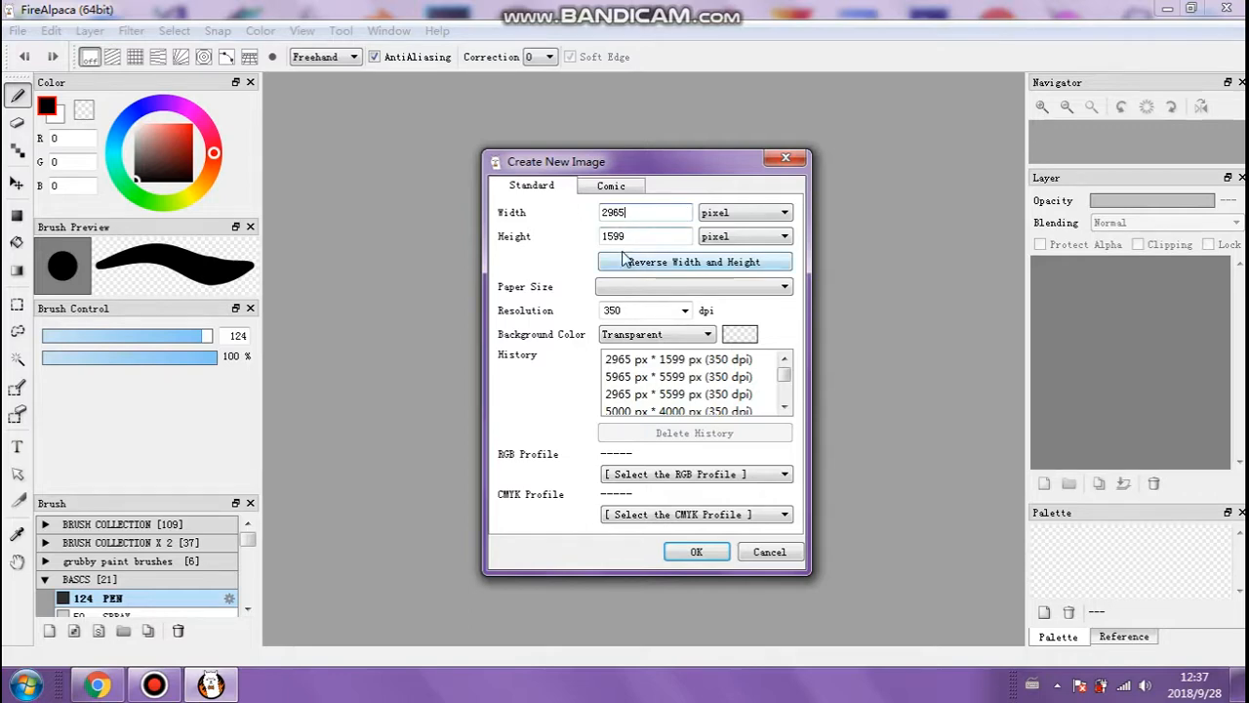
{"action": "left_click", "coordinate": [781, 214]}
{"action": "left_click", "coordinate": [780, 216]}
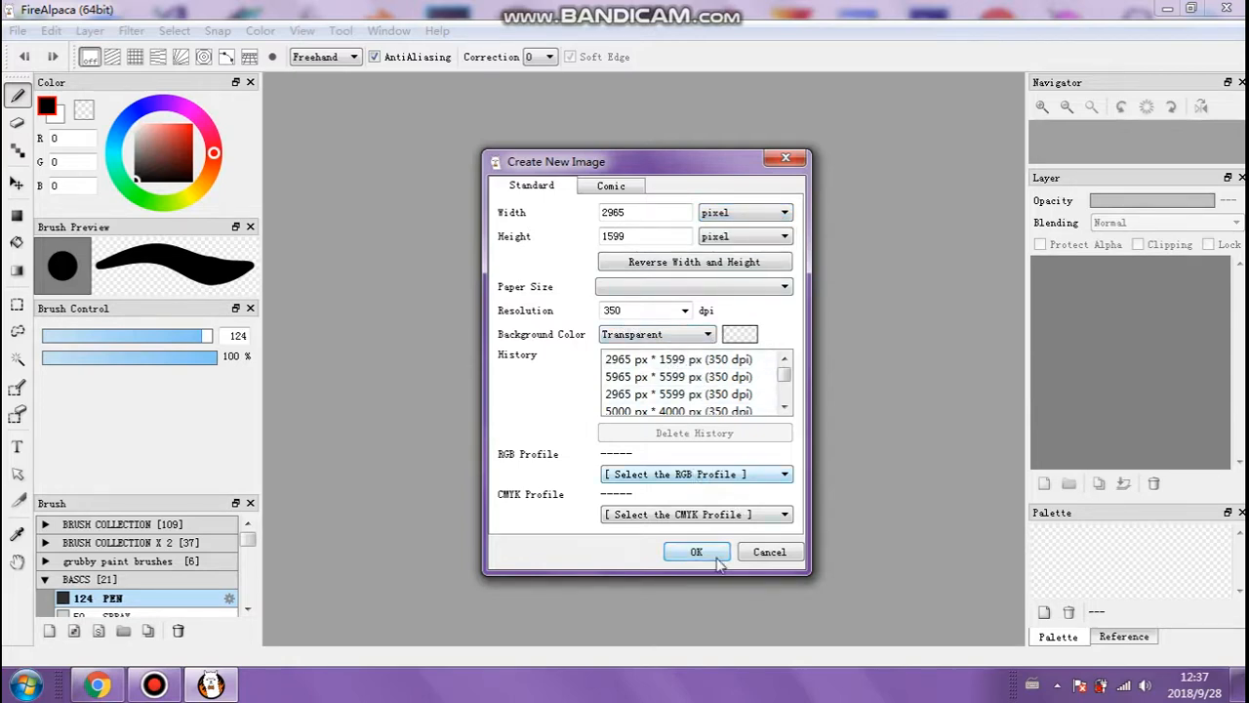
{"action": "mouse_move", "coordinate": [673, 7]}
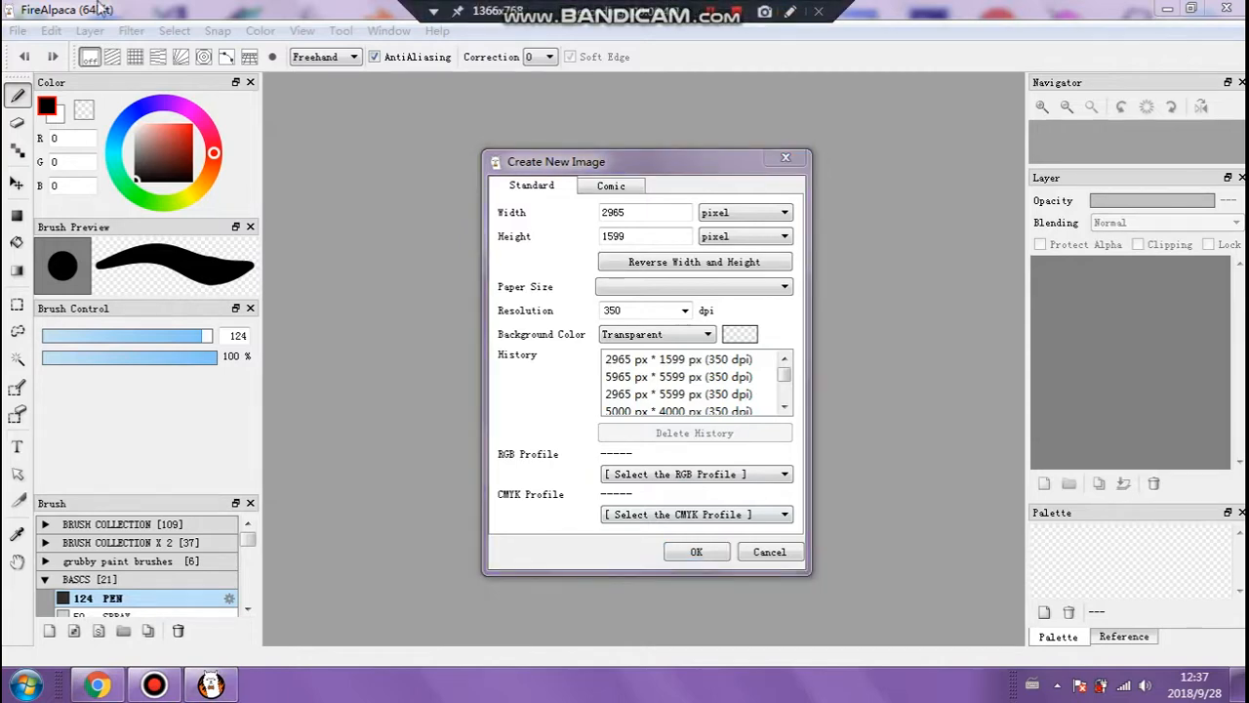
{"action": "left_click", "coordinate": [695, 552]}
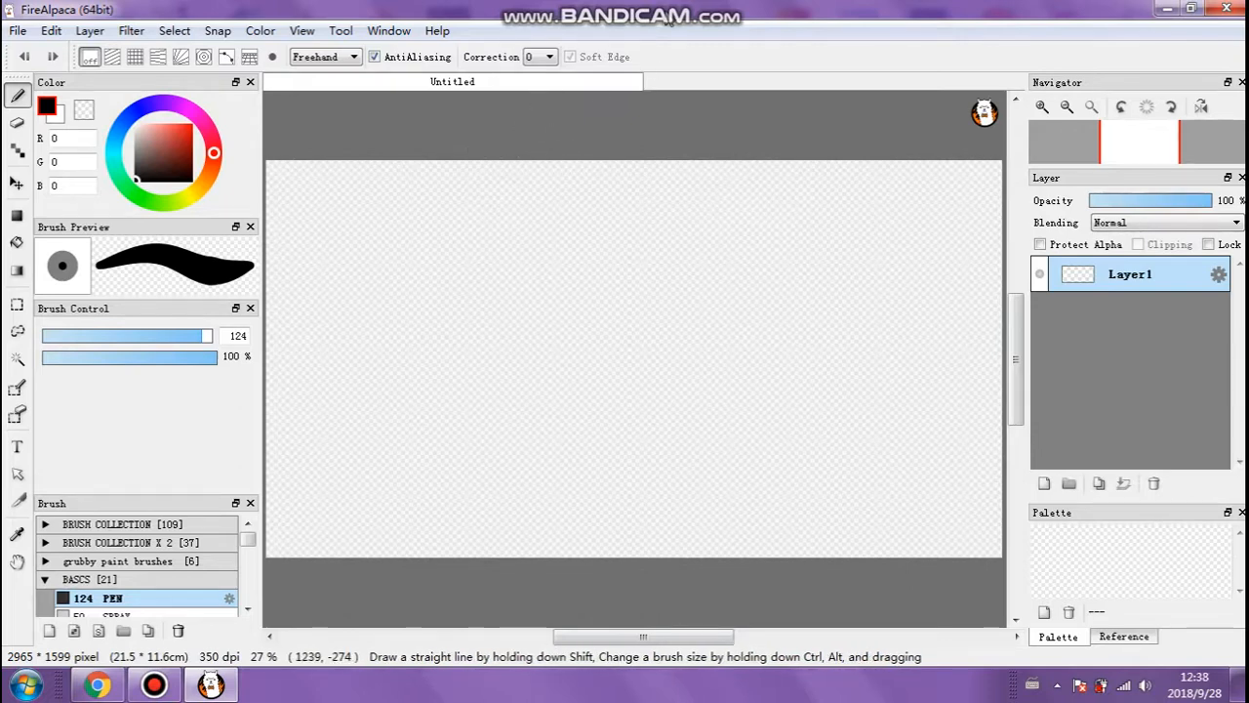
Try widening the Navigator, Layer and Palette docks far over the canvas, and restore their original width.
{"action": "mouse_move", "coordinate": [674, 7]}
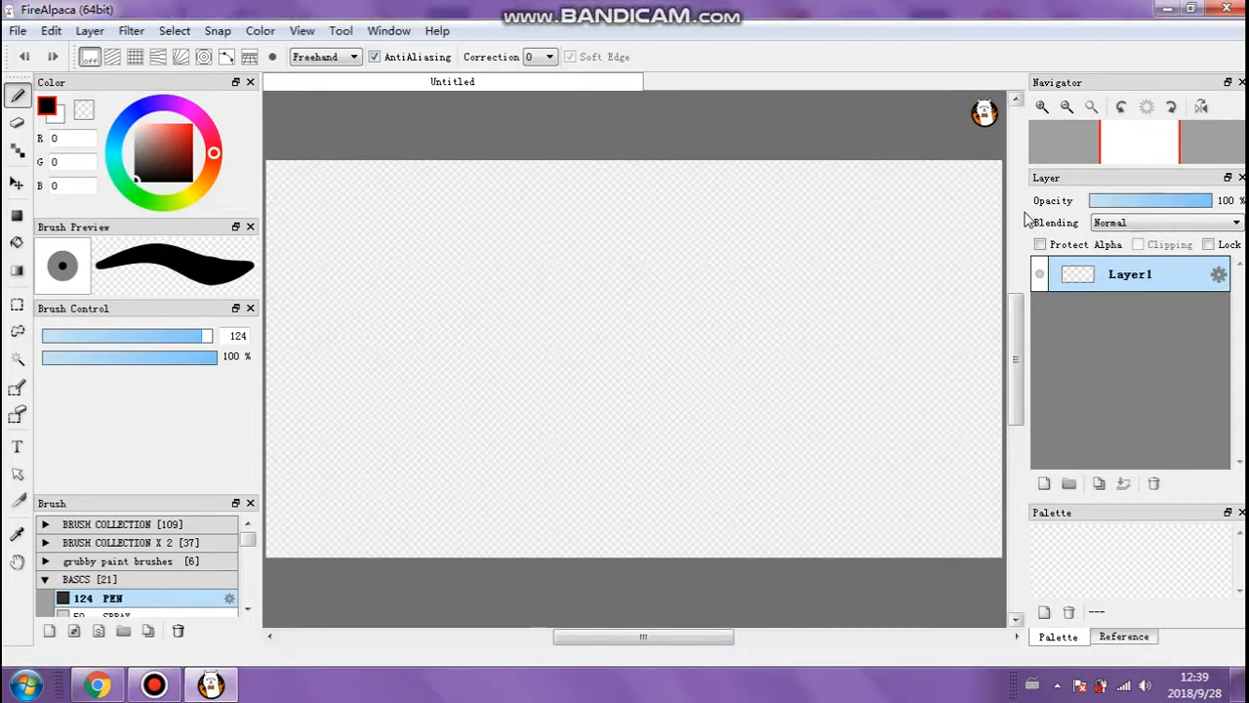
{"action": "left_click_drag", "start_coordinate": [1024, 209], "coordinate": [588, 186]}
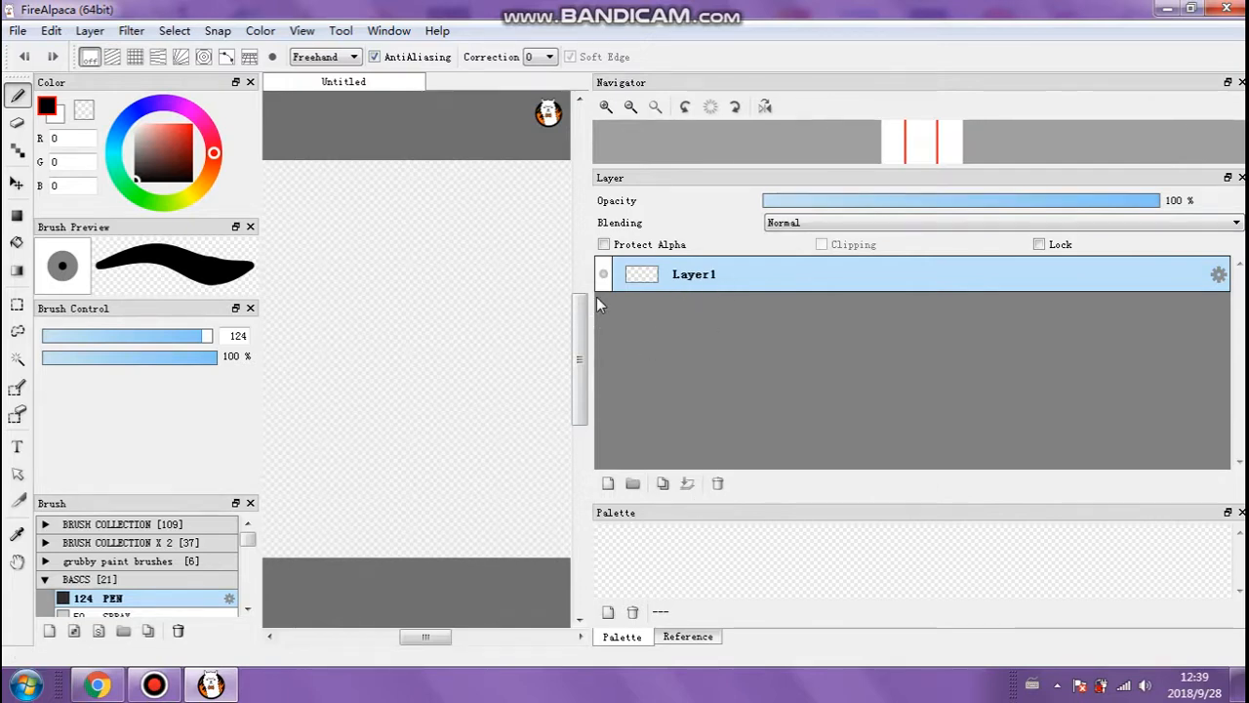
{"action": "left_click_drag", "start_coordinate": [591, 297], "coordinate": [1024, 293]}
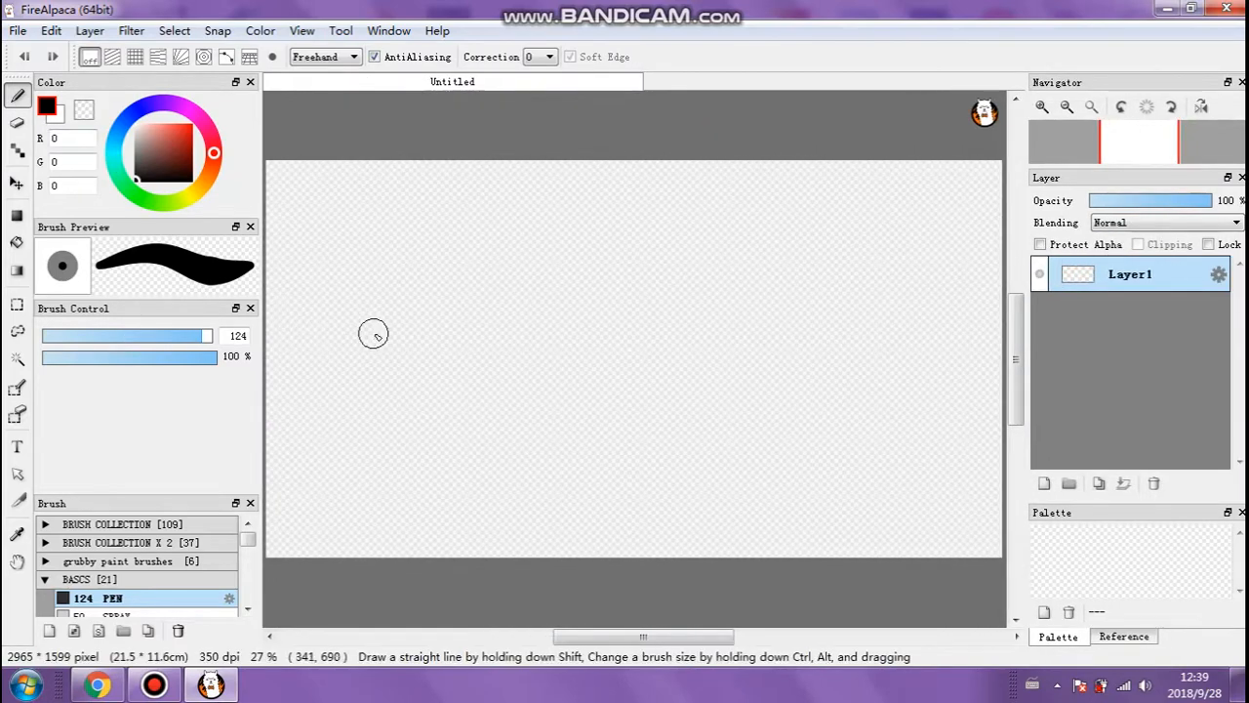
Paint a large black scribbled silhouette across the middle and lower part of the canvas with the size 124 pen.
{"action": "left_click", "coordinate": [376, 386]}
{"action": "mouse_move", "coordinate": [376, 386]}
{"action": "left_mouse_down"}
{"action": "mouse_move", "coordinate": [521, 469]}
{"action": "mouse_move", "coordinate": [962, 454]}
{"action": "mouse_move", "coordinate": [516, 438]}
{"action": "mouse_move", "coordinate": [604, 451]}
{"action": "mouse_move", "coordinate": [572, 344]}
{"action": "mouse_move", "coordinate": [608, 271]}
{"action": "mouse_move", "coordinate": [572, 343]}
{"action": "mouse_move", "coordinate": [465, 341]}
{"action": "mouse_move", "coordinate": [594, 267]}
{"action": "mouse_move", "coordinate": [547, 284]}
{"action": "mouse_move", "coordinate": [503, 451]}
{"action": "mouse_move", "coordinate": [569, 440]}
{"action": "mouse_move", "coordinate": [418, 459]}
{"action": "mouse_move", "coordinate": [752, 543]}
{"action": "mouse_move", "coordinate": [534, 429]}
{"action": "mouse_move", "coordinate": [496, 385]}
{"action": "mouse_move", "coordinate": [510, 345]}
{"action": "mouse_move", "coordinate": [500, 289]}
{"action": "mouse_move", "coordinate": [454, 306]}
{"action": "mouse_move", "coordinate": [588, 273]}
{"action": "mouse_move", "coordinate": [518, 269]}
{"action": "left_mouse_up"}
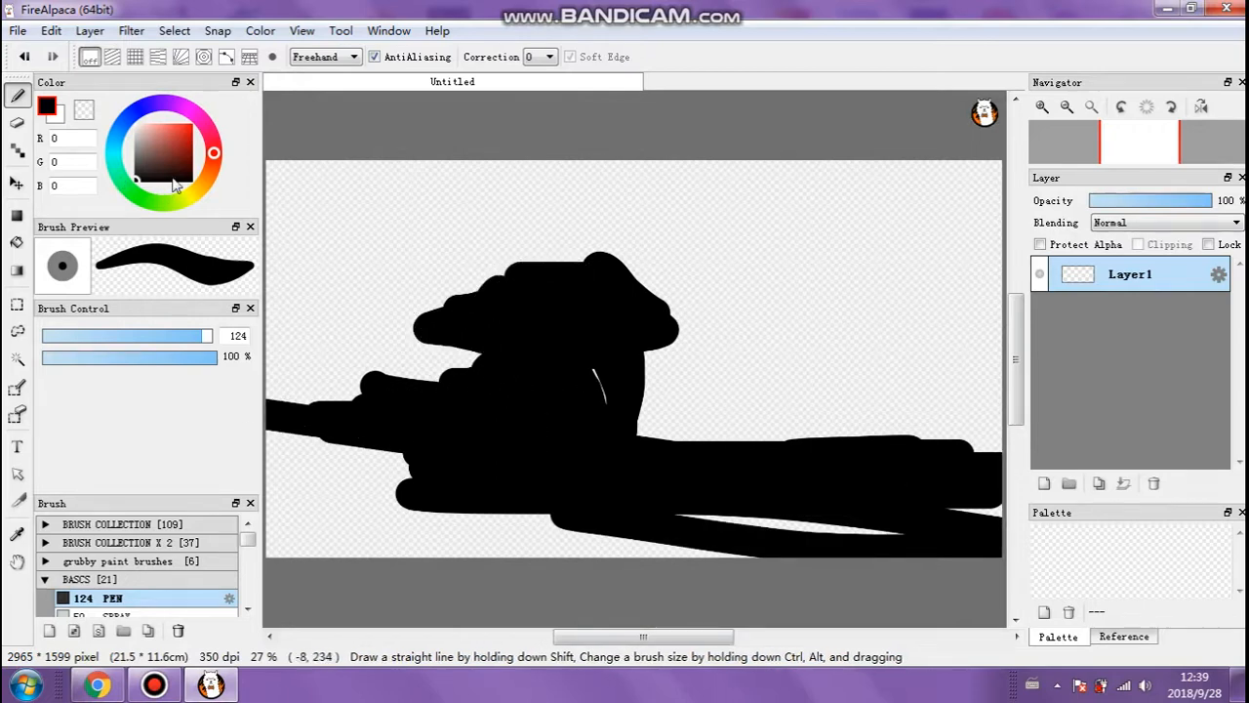
Paint a round orange blob (RGB 255, 188, 0) in the upper left of the canvas.
{"action": "left_click", "coordinate": [199, 188]}
{"action": "left_click", "coordinate": [190, 128]}
{"action": "left_click_drag", "start_coordinate": [401, 178], "coordinate": [383, 220]}
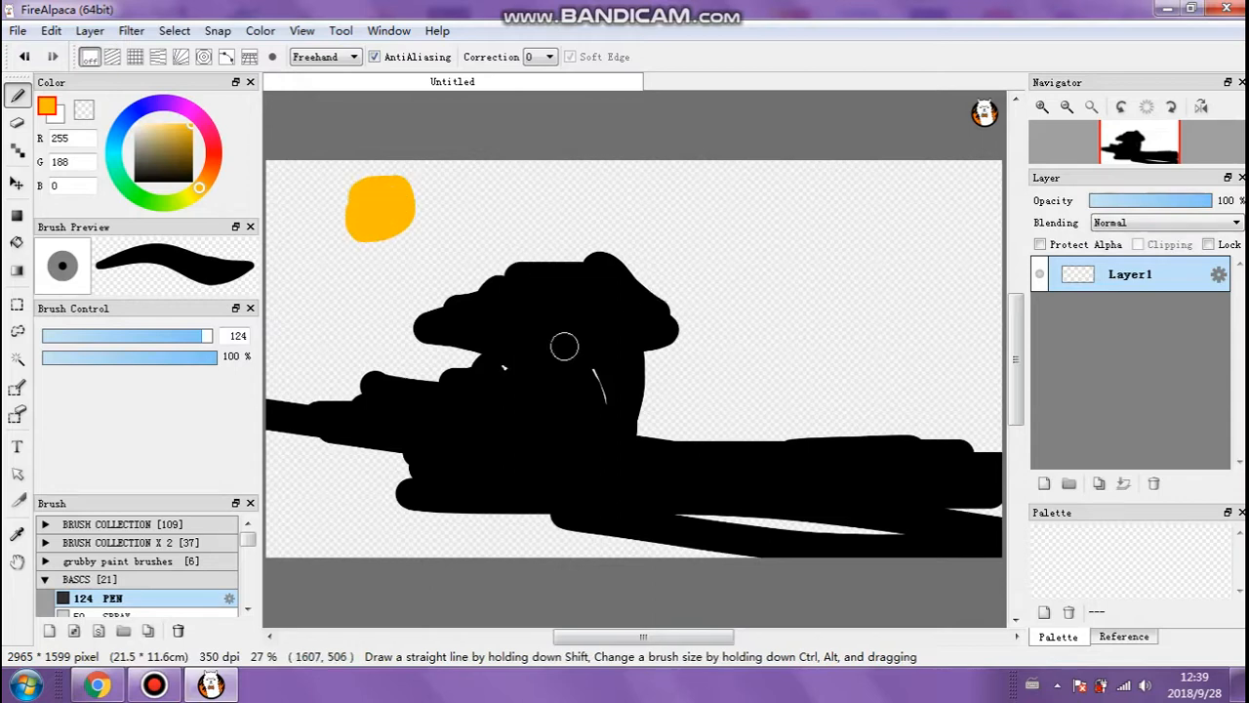
Change the pen colour to red (RGB 255, 0, 7), and undo both the orange blob and a trial red arc.
{"action": "left_click", "coordinate": [213, 152]}
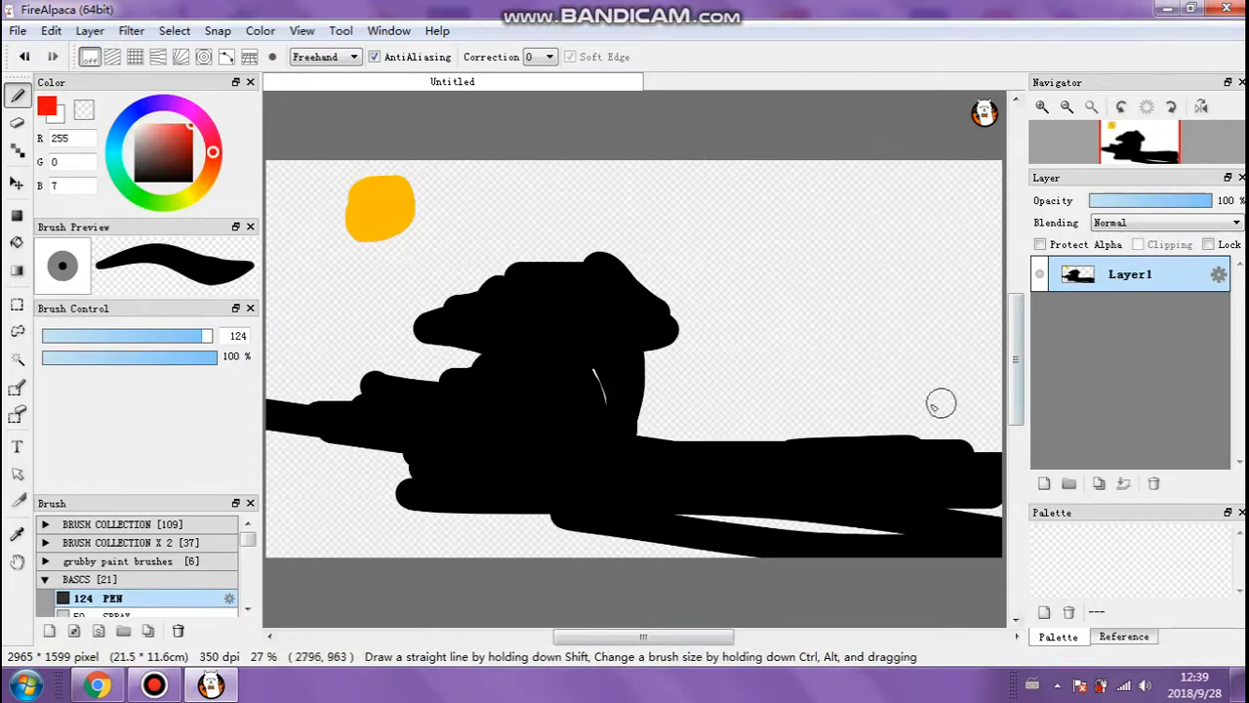
{"action": "key", "text": "ctrl+z"}
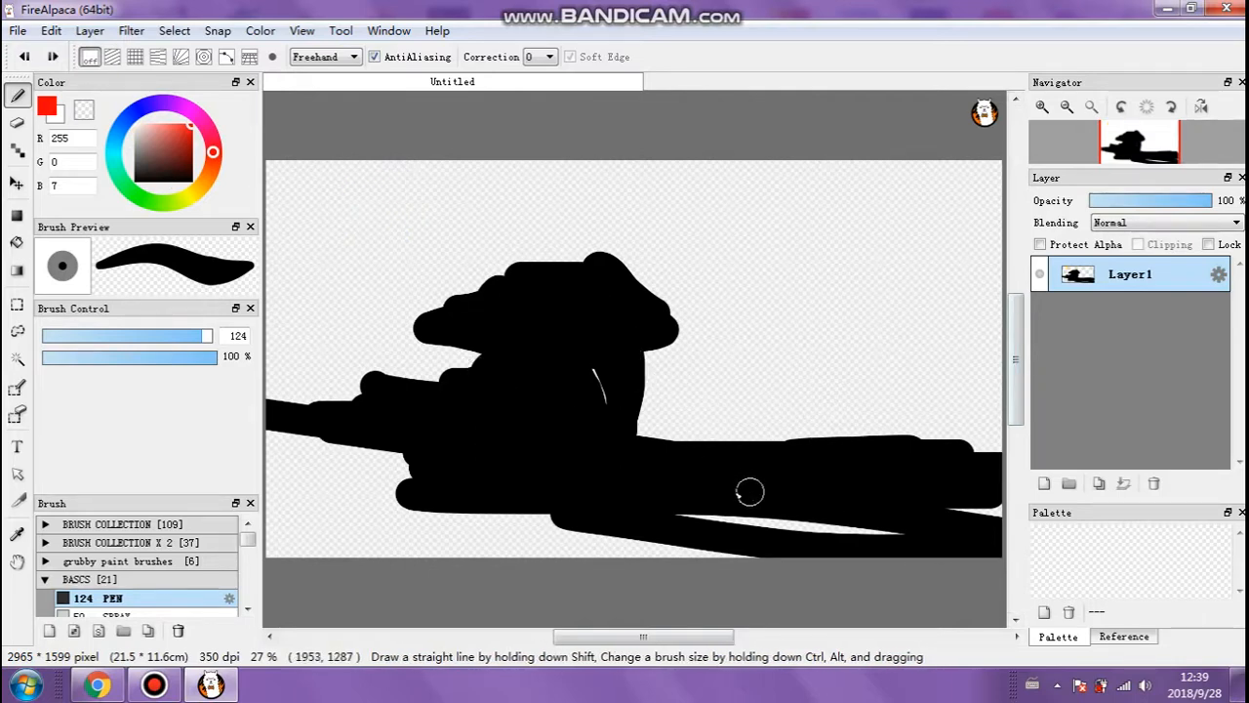
{"action": "mouse_move", "coordinate": [727, 505]}
{"action": "left_mouse_down"}
{"action": "mouse_move", "coordinate": [690, 439]}
{"action": "mouse_move", "coordinate": [761, 331]}
{"action": "mouse_move", "coordinate": [869, 377]}
{"action": "mouse_move", "coordinate": [861, 433]}
{"action": "left_mouse_up"}
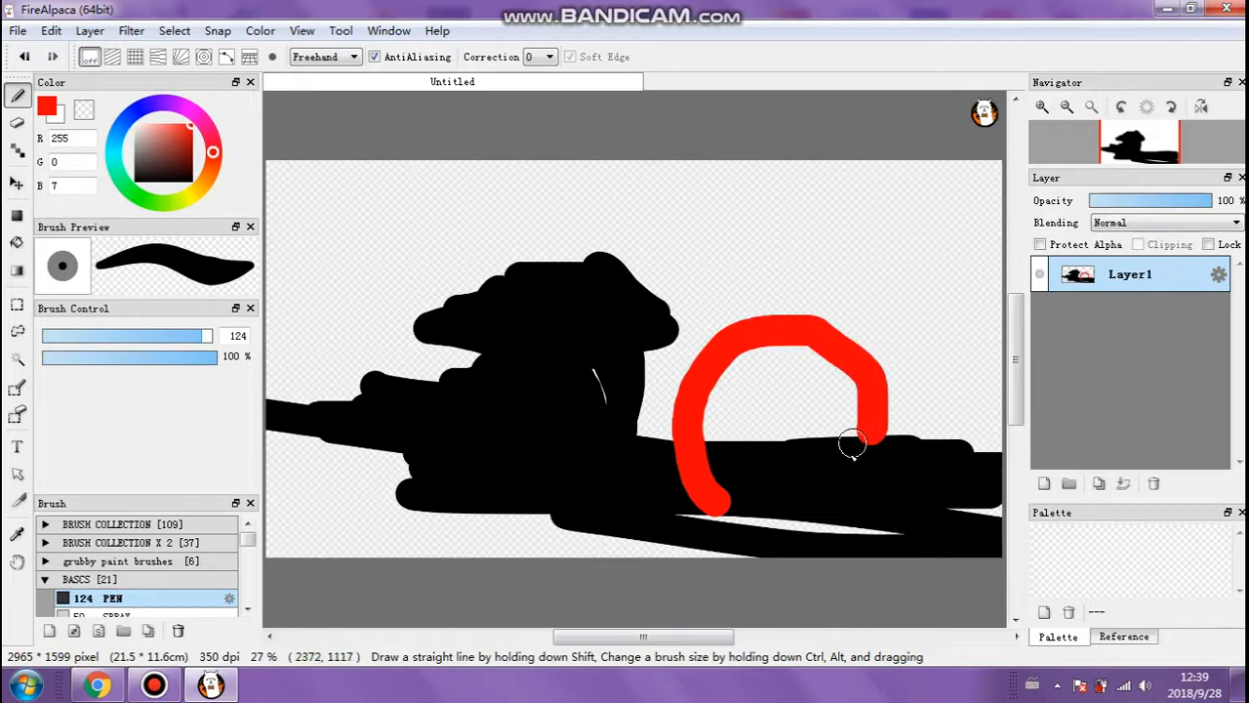
{"action": "key", "text": "ctrl+z"}
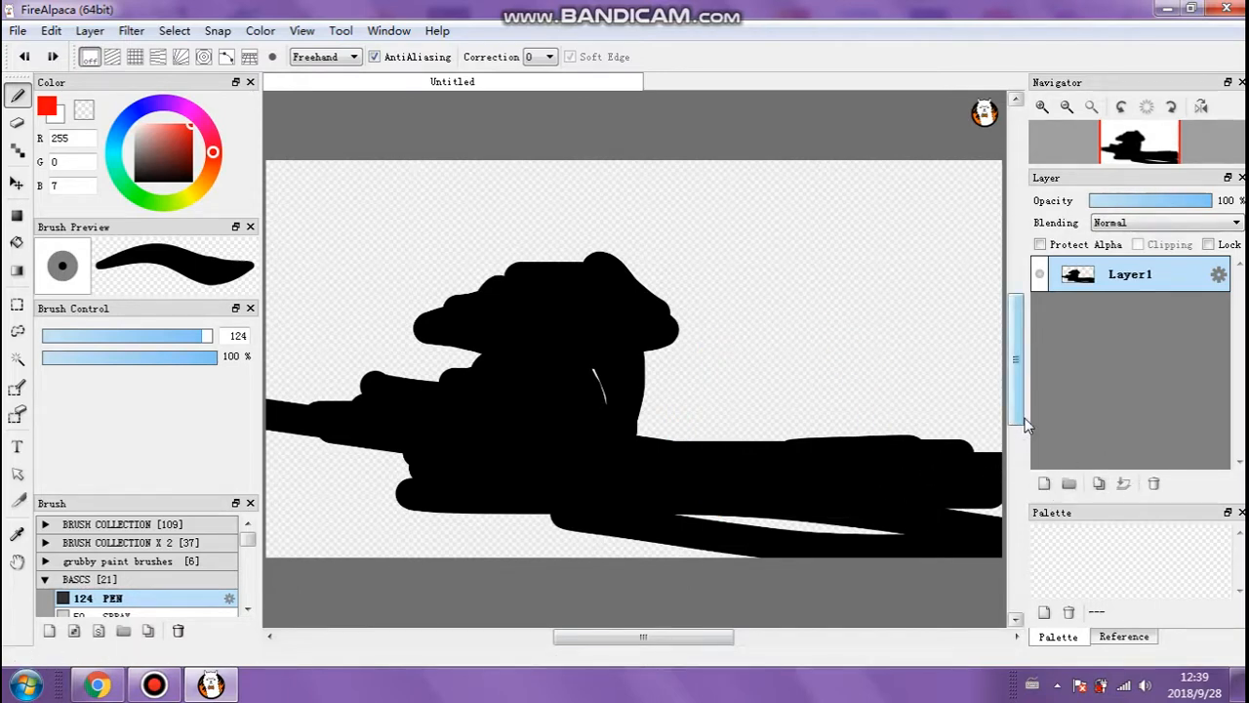
Widen the docks beside the canvas to inspect the layer controls, and narrow them again in two stages.
{"action": "left_click_drag", "start_coordinate": [1022, 426], "coordinate": [666, 392]}
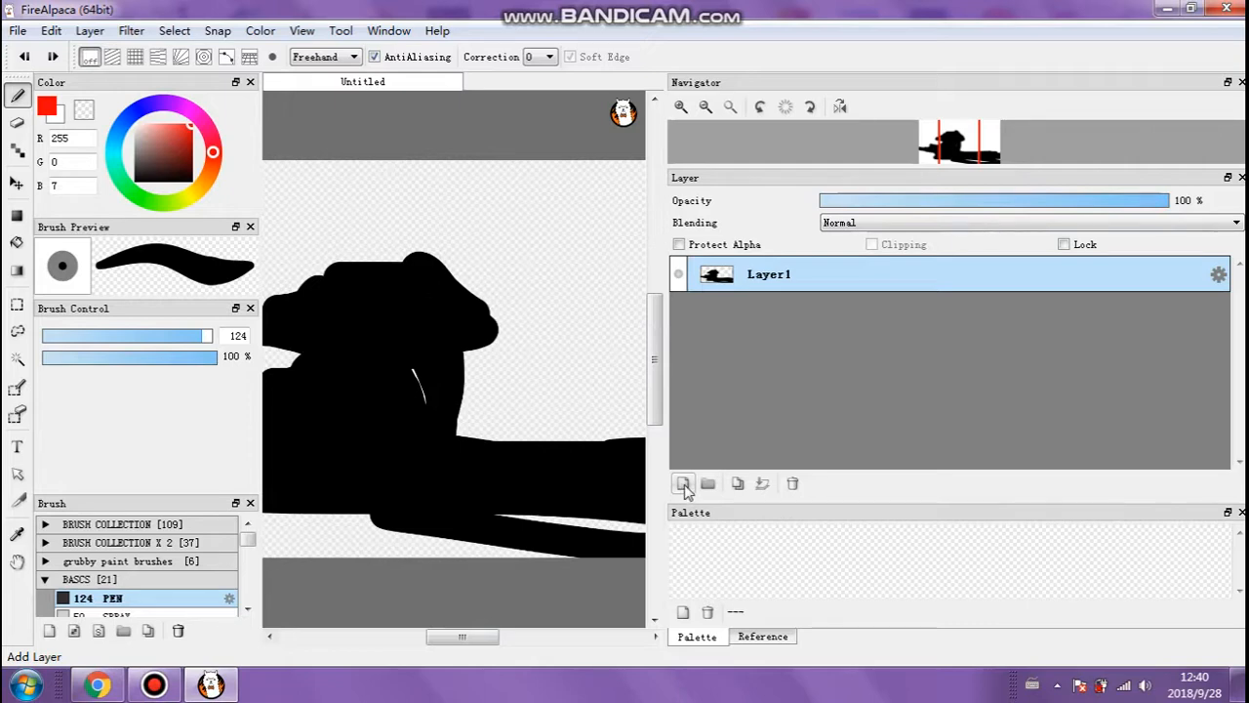
{"action": "mouse_move", "coordinate": [627, 5]}
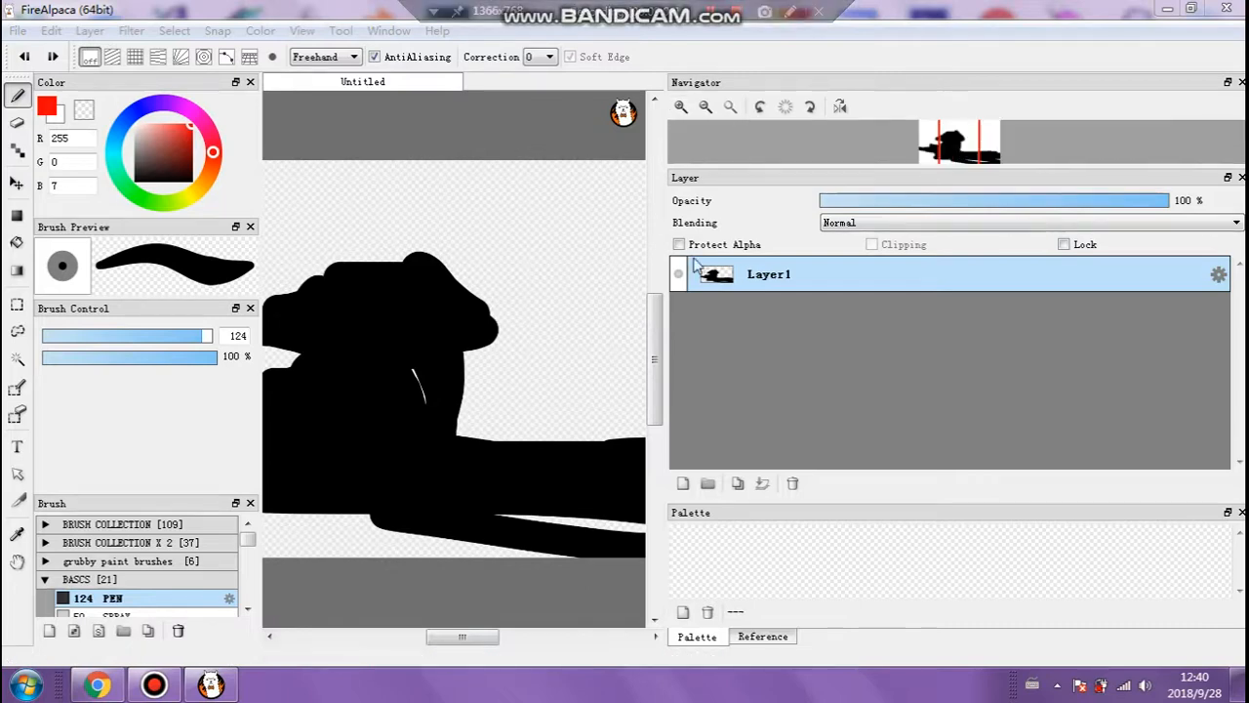
{"action": "left_click_drag", "start_coordinate": [662, 278], "coordinate": [862, 232]}
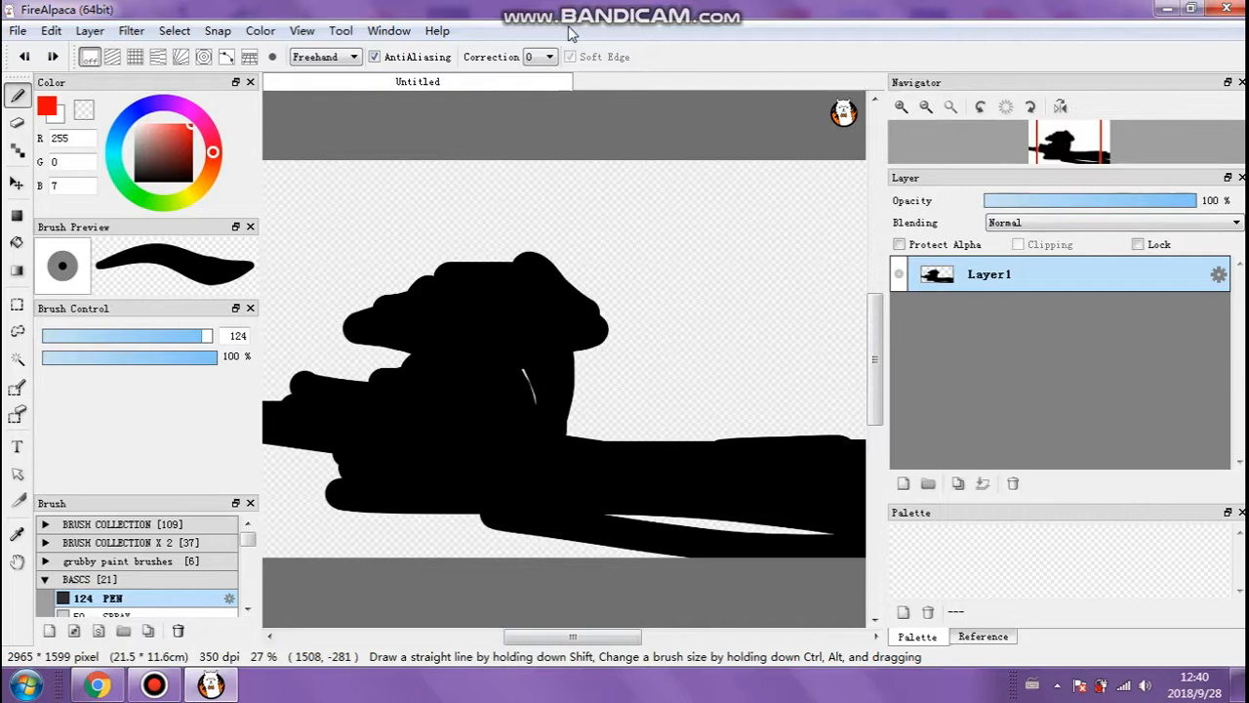
{"action": "mouse_move", "coordinate": [604, 8]}
{"action": "left_click_drag", "start_coordinate": [885, 226], "coordinate": [1033, 188]}
Paint a filled red oval over the black band, just right of the silhouette's trunk.
{"action": "mouse_move", "coordinate": [614, 636]}
{"action": "left_mouse_down"}
{"action": "mouse_move", "coordinate": [639, 642]}
{"action": "mouse_move", "coordinate": [607, 649]}
{"action": "mouse_move", "coordinate": [621, 646]}
{"action": "left_mouse_up"}
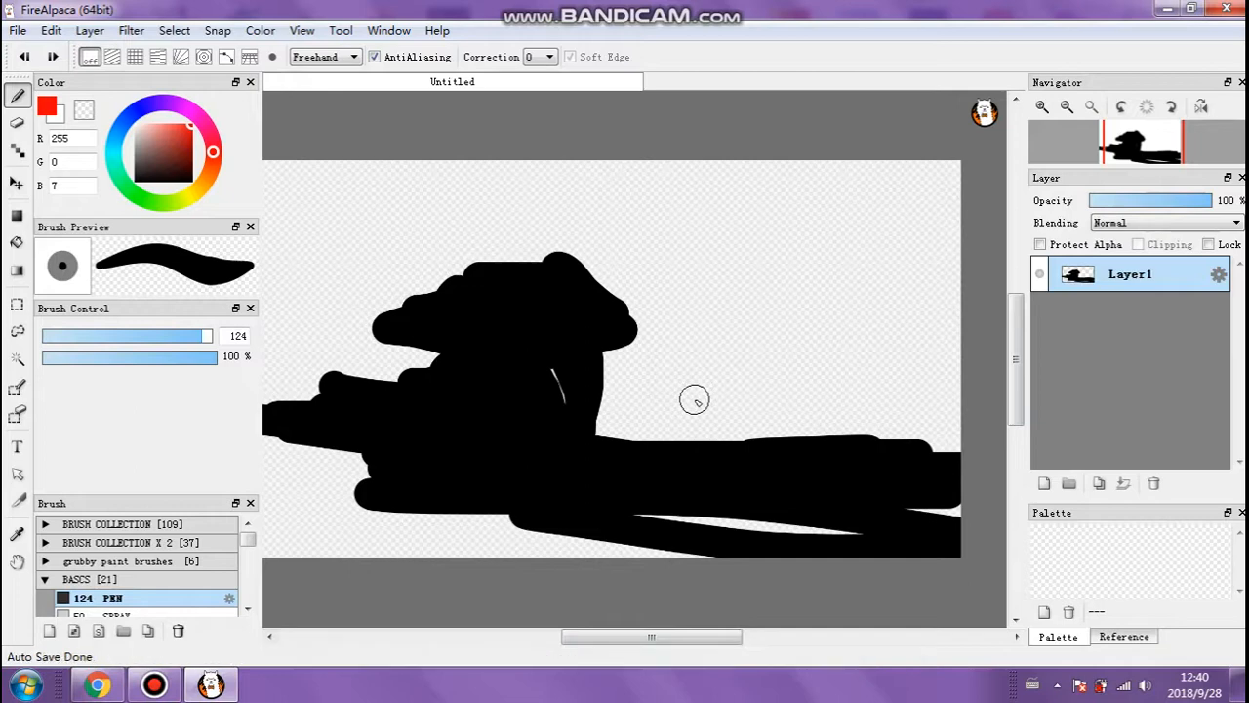
{"action": "mouse_move", "coordinate": [673, 485]}
{"action": "left_mouse_down"}
{"action": "mouse_move", "coordinate": [649, 434]}
{"action": "mouse_move", "coordinate": [683, 361]}
{"action": "mouse_move", "coordinate": [759, 419]}
{"action": "mouse_move", "coordinate": [718, 517]}
{"action": "mouse_move", "coordinate": [674, 436]}
{"action": "mouse_move", "coordinate": [743, 428]}
{"action": "mouse_move", "coordinate": [698, 456]}
{"action": "mouse_move", "coordinate": [726, 423]}
{"action": "mouse_move", "coordinate": [720, 384]}
{"action": "mouse_move", "coordinate": [679, 422]}
{"action": "mouse_move", "coordinate": [712, 386]}
{"action": "left_mouse_up"}
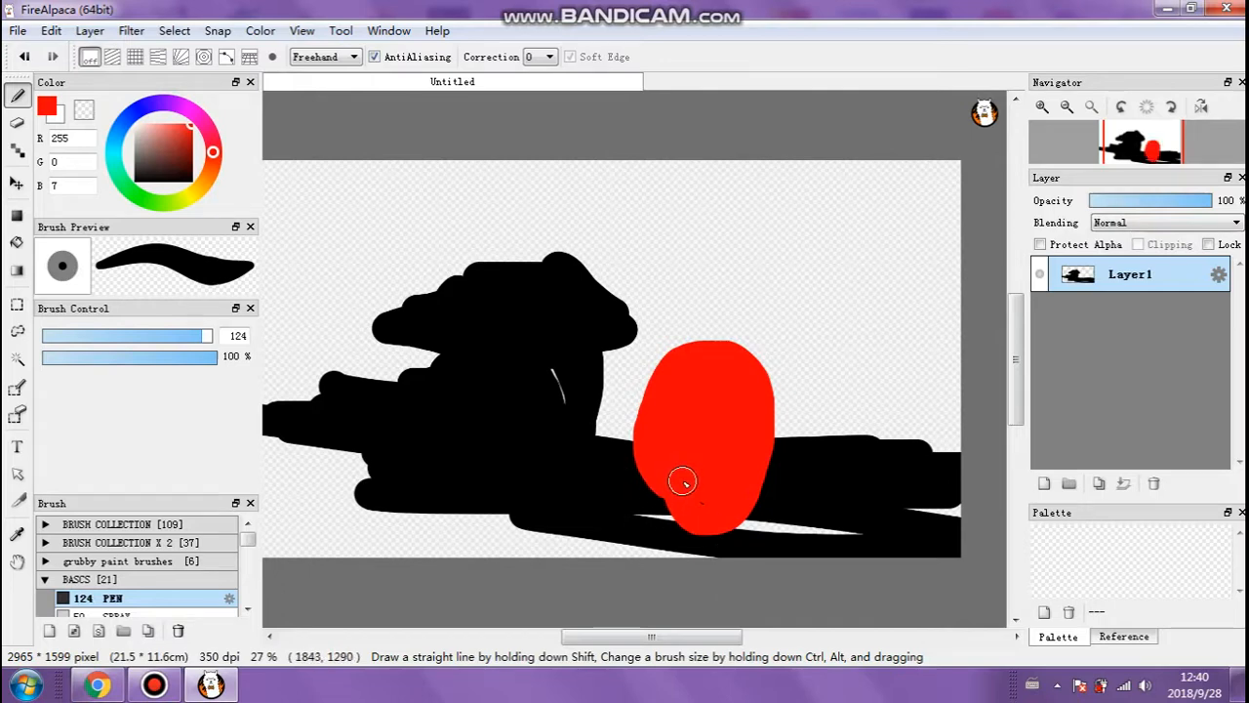
{"action": "mouse_move", "coordinate": [682, 479]}
{"action": "left_mouse_down"}
{"action": "mouse_move", "coordinate": [661, 452]}
{"action": "mouse_move", "coordinate": [636, 469]}
{"action": "left_mouse_up"}
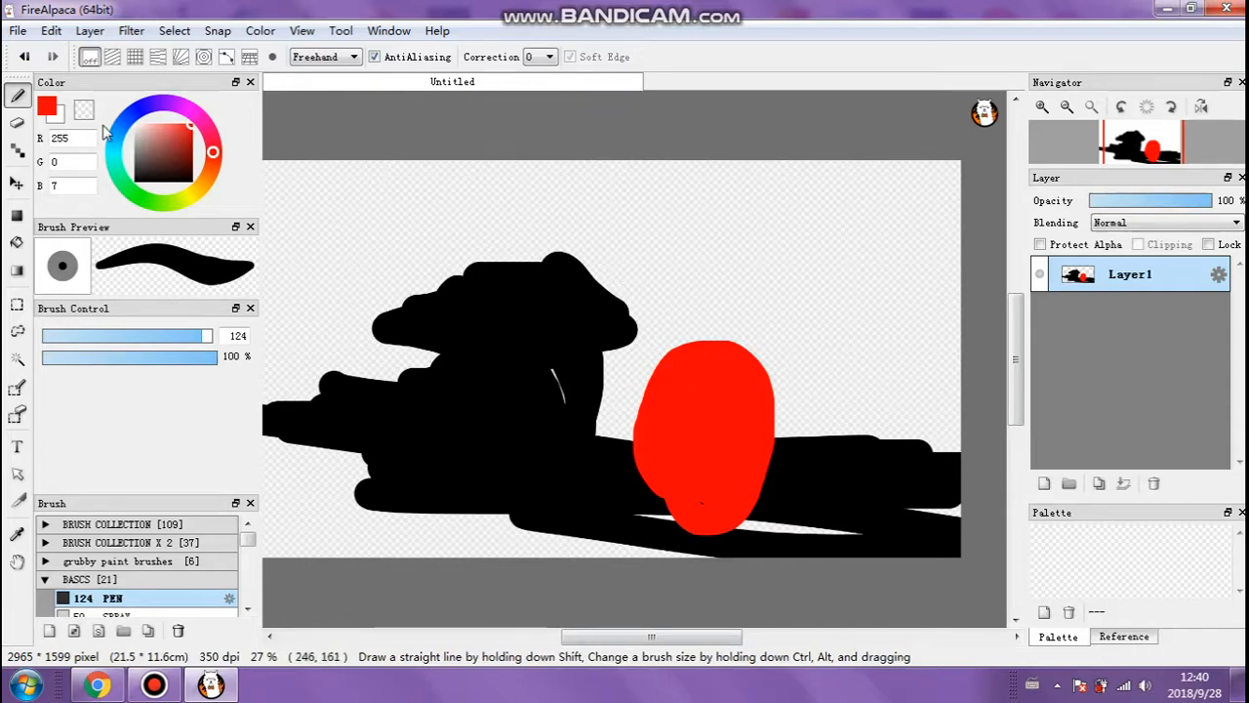
Erase zigzag strokes across the black area and the lower part of the red oval with the Eraser at size 66.
{"action": "left_click", "coordinate": [17, 122]}
{"action": "left_click_drag", "start_coordinate": [599, 445], "coordinate": [689, 471]}
{"action": "left_click_drag", "start_coordinate": [151, 334], "coordinate": [178, 335]}
{"action": "mouse_move", "coordinate": [600, 432]}
{"action": "left_mouse_down"}
{"action": "mouse_move", "coordinate": [636, 448]}
{"action": "mouse_move", "coordinate": [609, 442]}
{"action": "mouse_move", "coordinate": [643, 481]}
{"action": "mouse_move", "coordinate": [747, 512]}
{"action": "left_mouse_up"}
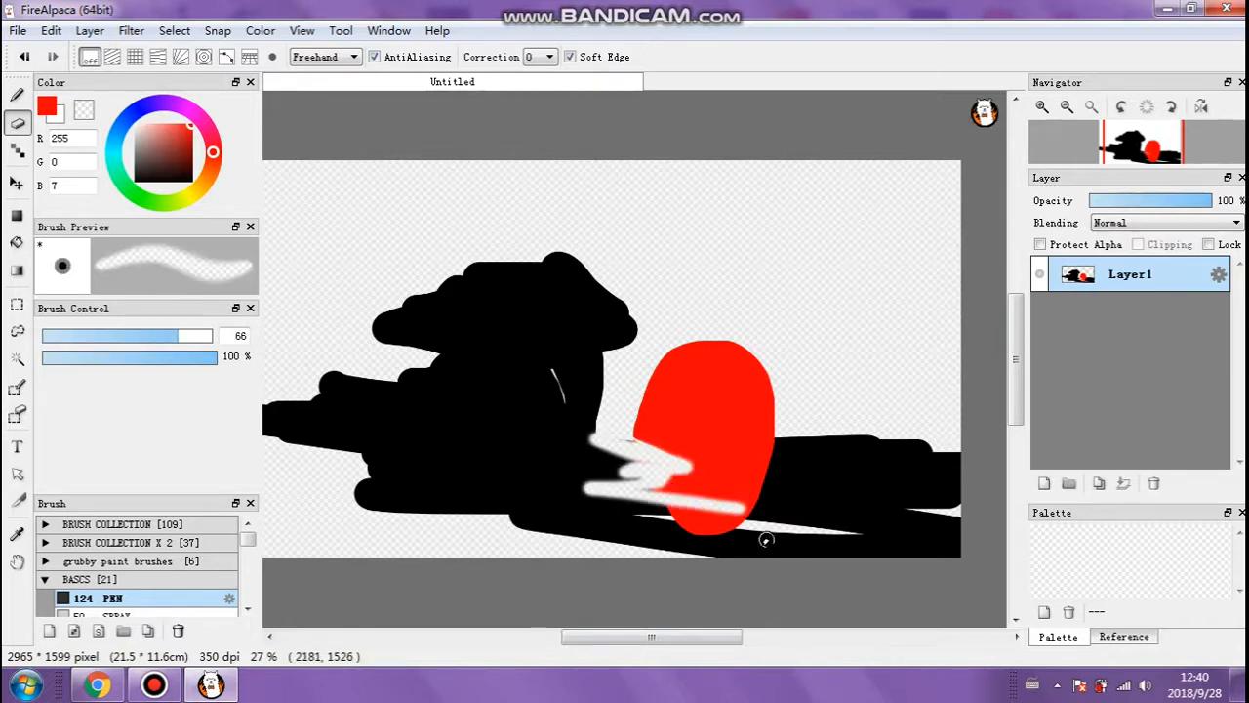
Undo the eraser strokes and the red oval on Layer1.
{"action": "key", "text": "ctrl+z"}
{"action": "key", "text": "ctrl+z"}
{"action": "key", "text": "ctrl+z"}
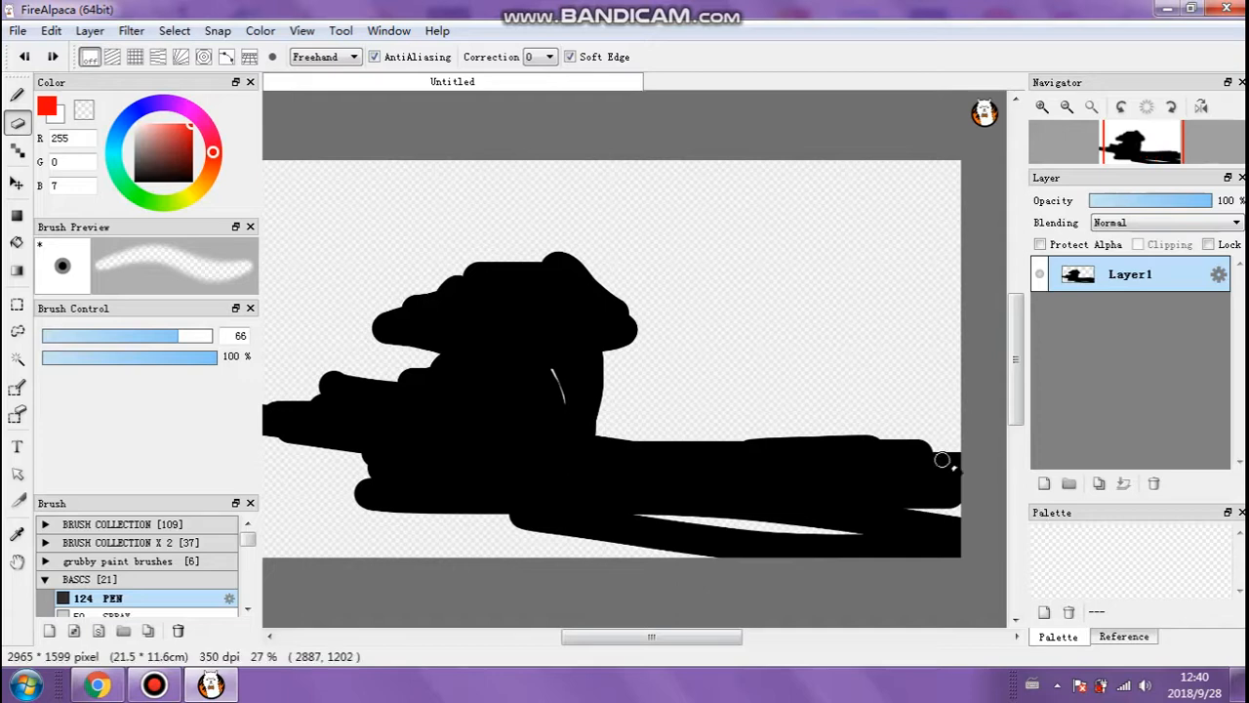
Add a new layer and paint a large red circle on it over the black band with the Pen at size 471.
{"action": "left_click", "coordinate": [1044, 483]}
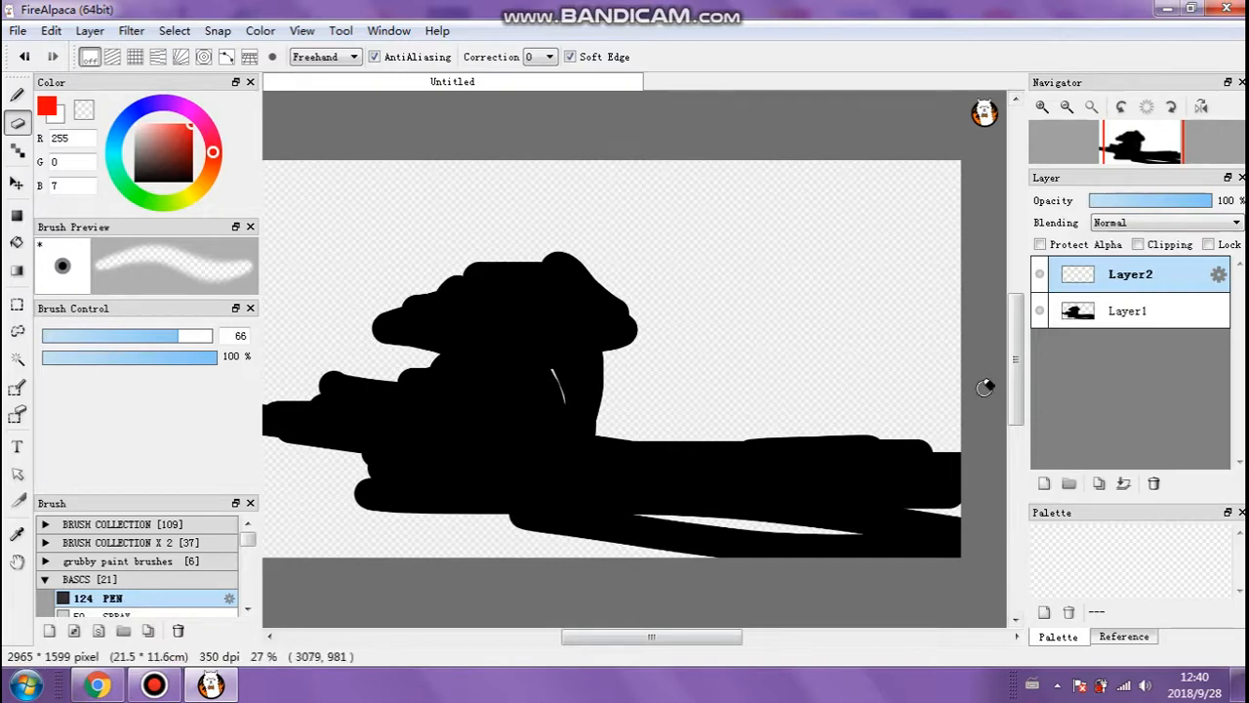
{"action": "left_click", "coordinate": [17, 95]}
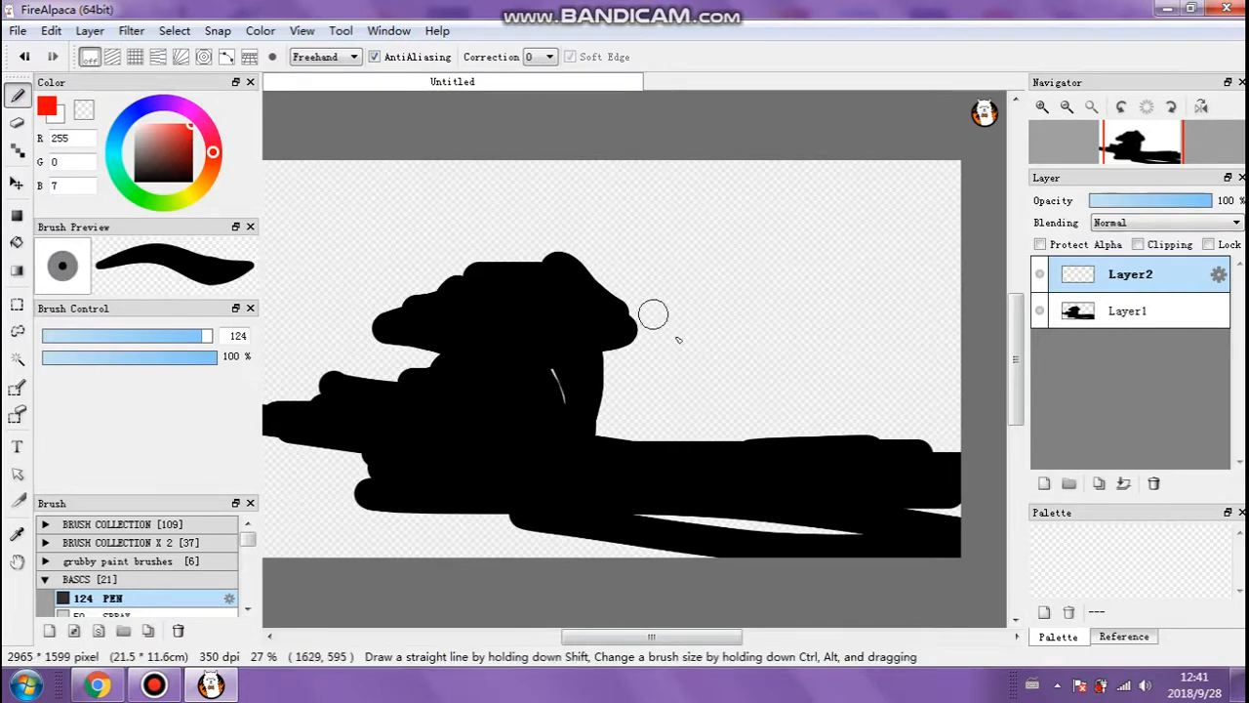
{"action": "left_click_drag", "start_coordinate": [189, 336], "coordinate": [289, 338]}
{"action": "mouse_move", "coordinate": [739, 438]}
{"action": "left_mouse_down"}
{"action": "mouse_move", "coordinate": [746, 425]}
{"action": "mouse_move", "coordinate": [722, 410]}
{"action": "mouse_move", "coordinate": [746, 395]}
{"action": "left_mouse_up"}
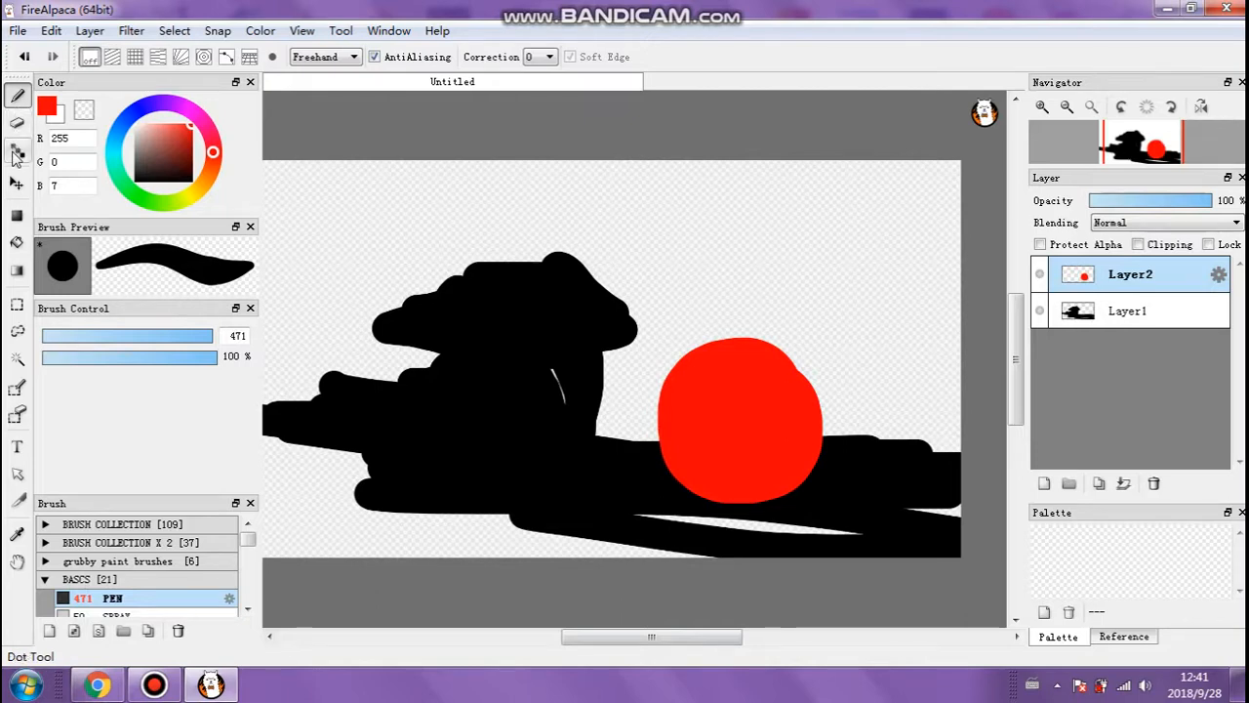
Reposition the red circle with the Move tool and place its layer beneath Layer1 so the black band overlaps it.
{"action": "left_click", "coordinate": [16, 186]}
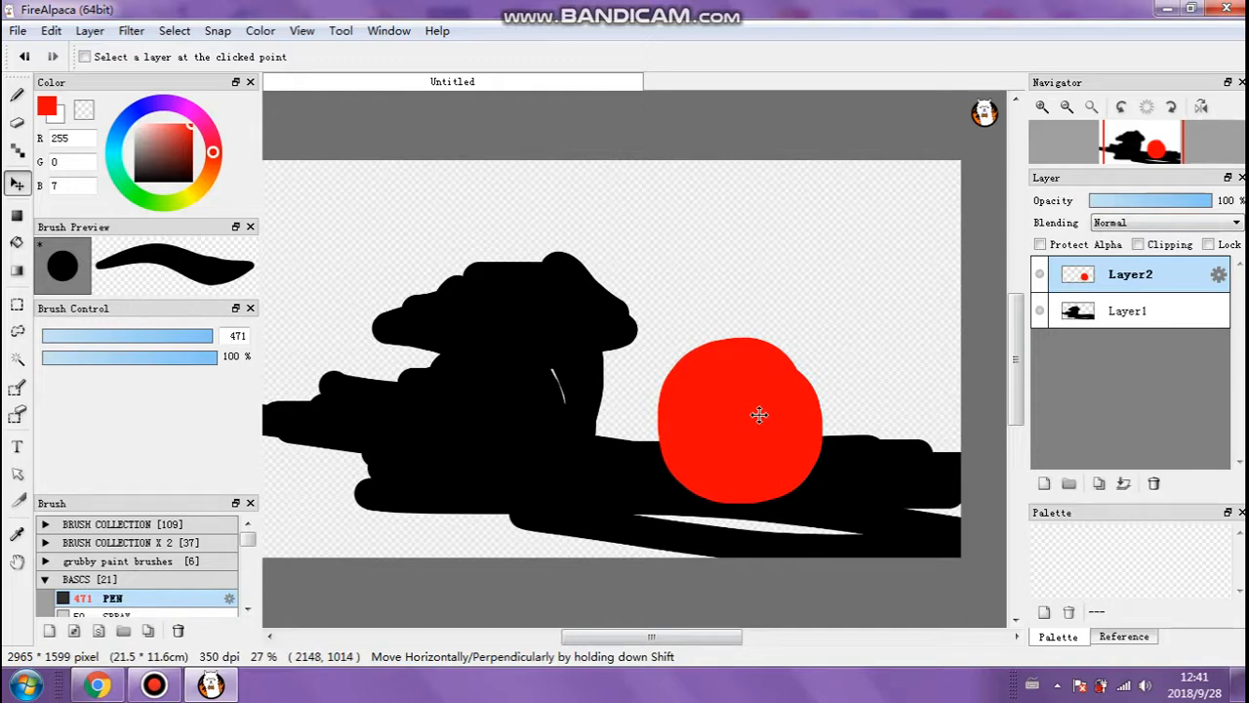
{"action": "left_click_drag", "start_coordinate": [745, 410], "coordinate": [759, 407]}
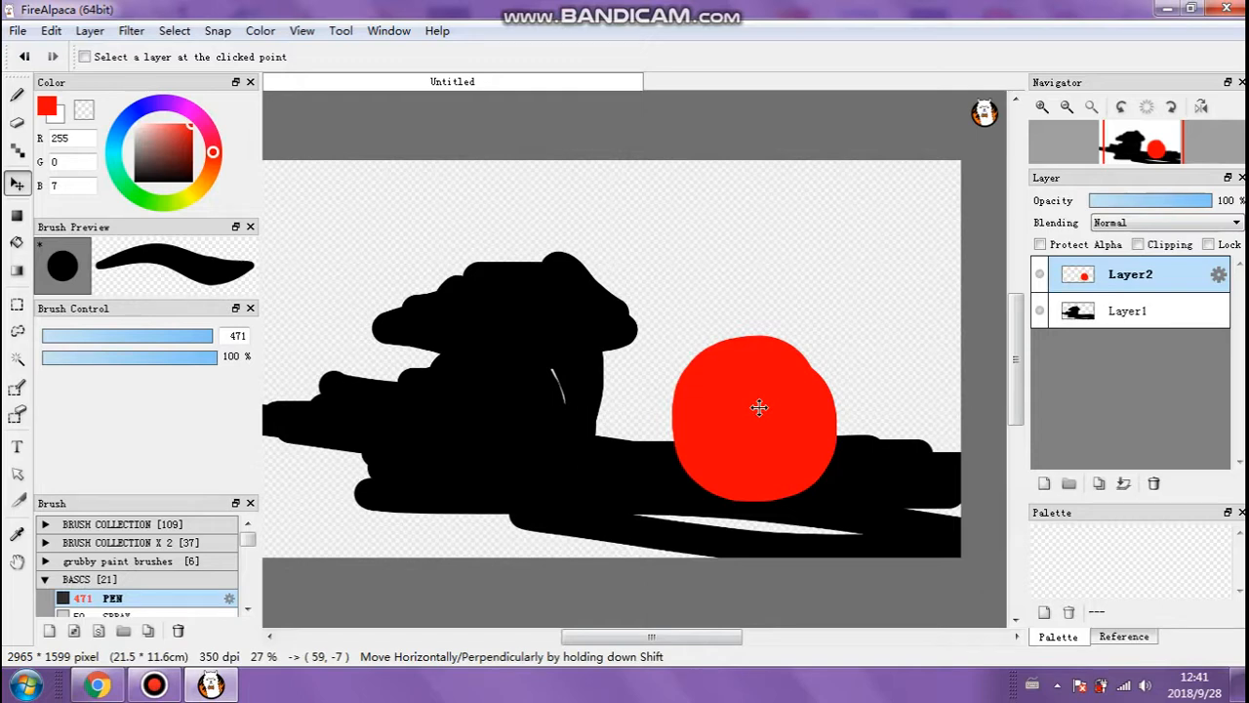
{"action": "left_click_drag", "start_coordinate": [759, 407], "coordinate": [748, 377]}
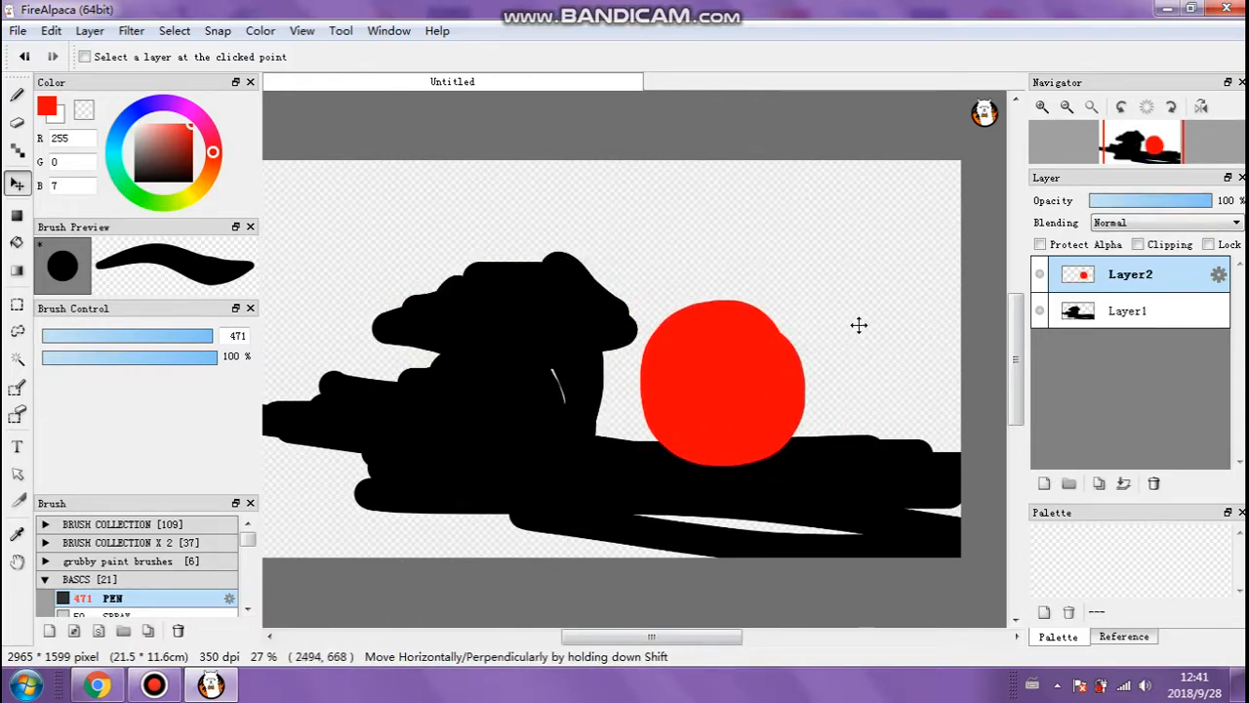
{"action": "left_click_drag", "start_coordinate": [1110, 280], "coordinate": [1110, 316]}
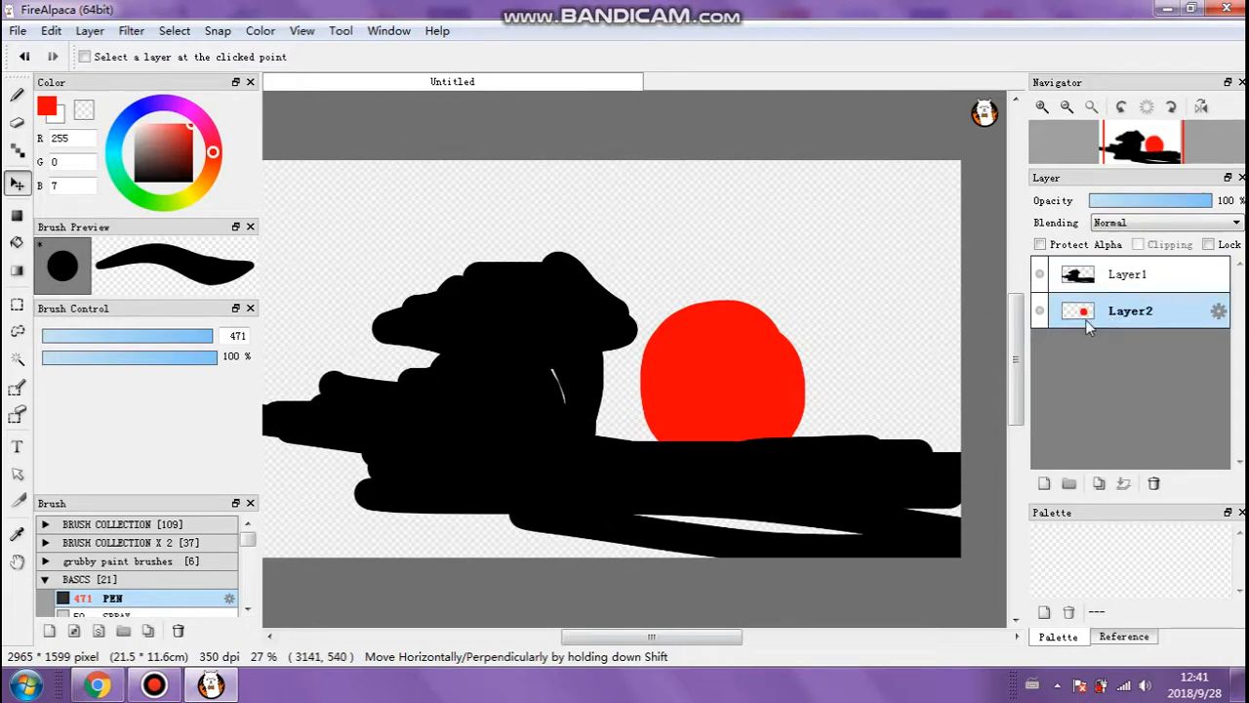
{"action": "left_click_drag", "start_coordinate": [730, 354], "coordinate": [761, 351]}
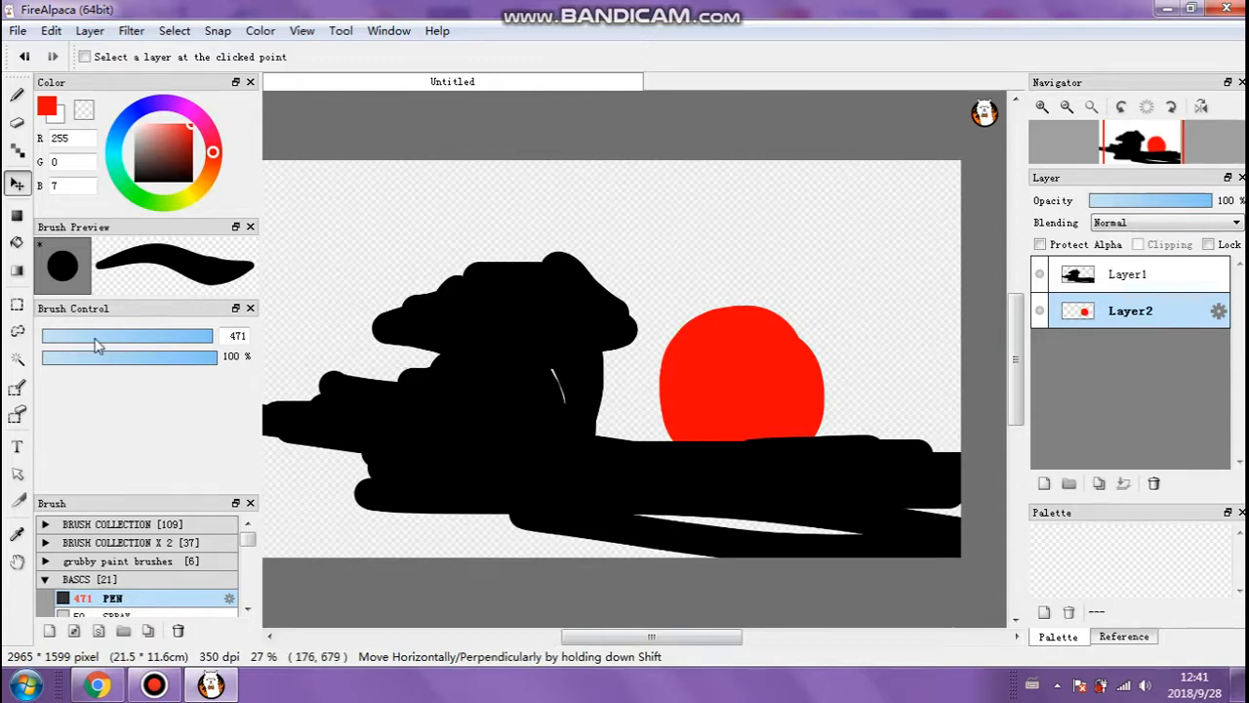
{"action": "left_click", "coordinate": [17, 305]}
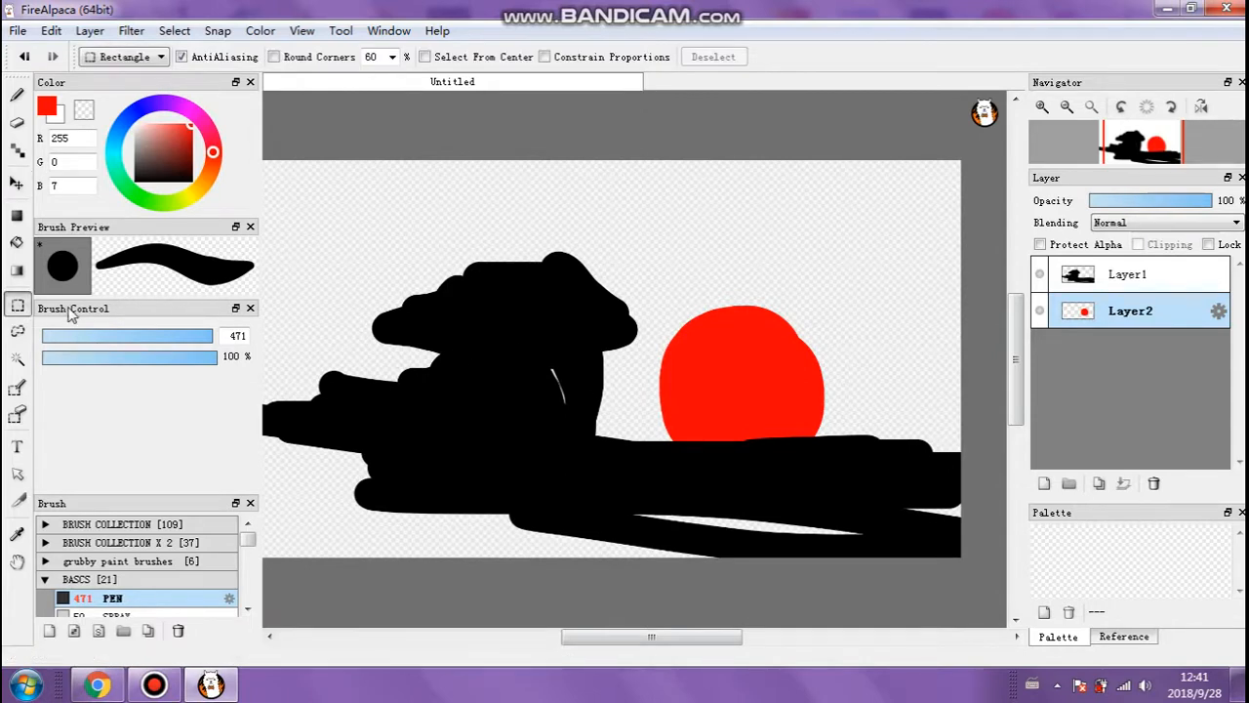
{"action": "left_click", "coordinate": [19, 331]}
{"action": "left_click", "coordinate": [17, 310]}
{"action": "left_click", "coordinate": [22, 332]}
{"action": "left_click", "coordinate": [19, 310]}
Transform the red circle on Layer2, shrinking it, moving it above the black band and stretching it into a wide oval.
{"action": "left_click", "coordinate": [183, 35]}
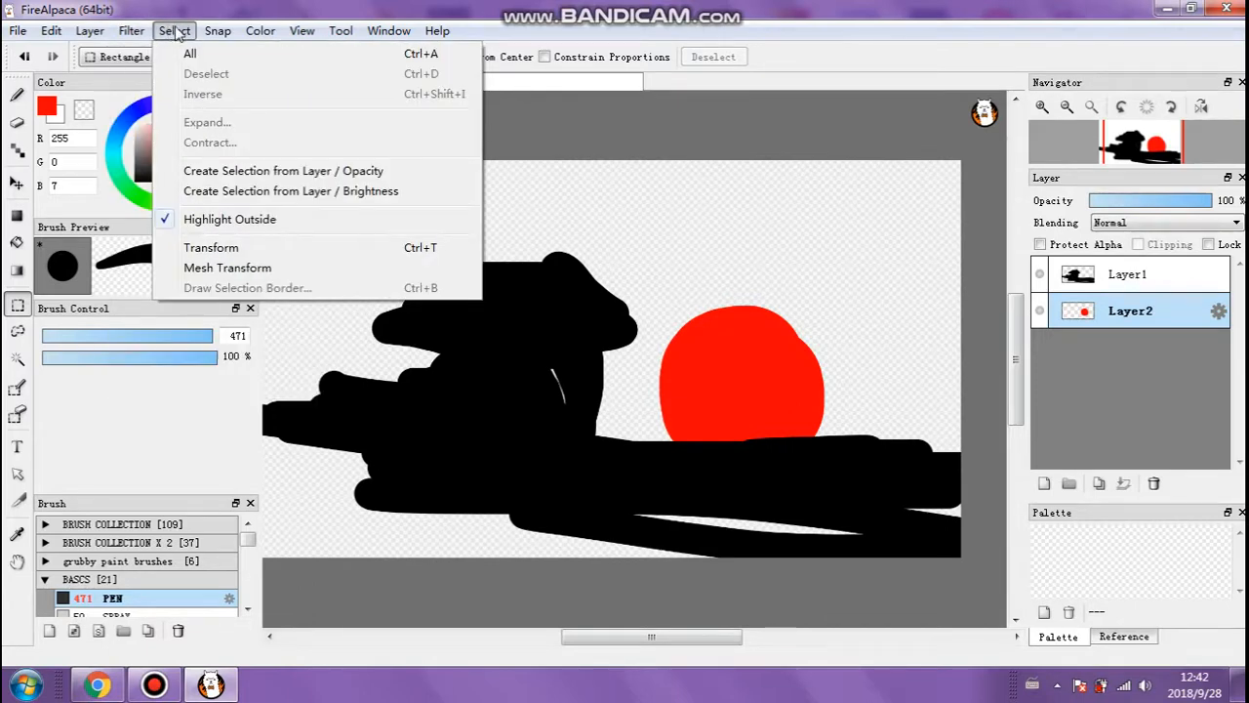
{"action": "left_click", "coordinate": [280, 250]}
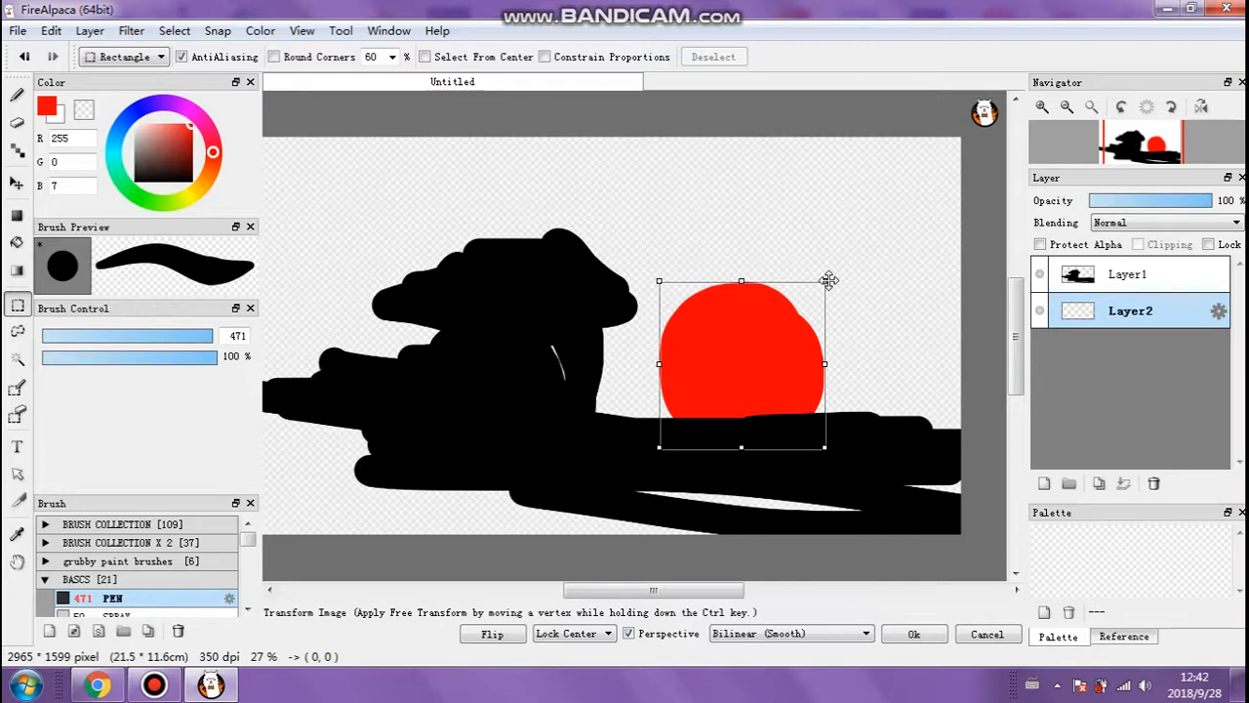
{"action": "left_click_drag", "start_coordinate": [828, 281], "coordinate": [782, 323]}
{"action": "left_click_drag", "start_coordinate": [787, 402], "coordinate": [792, 289]}
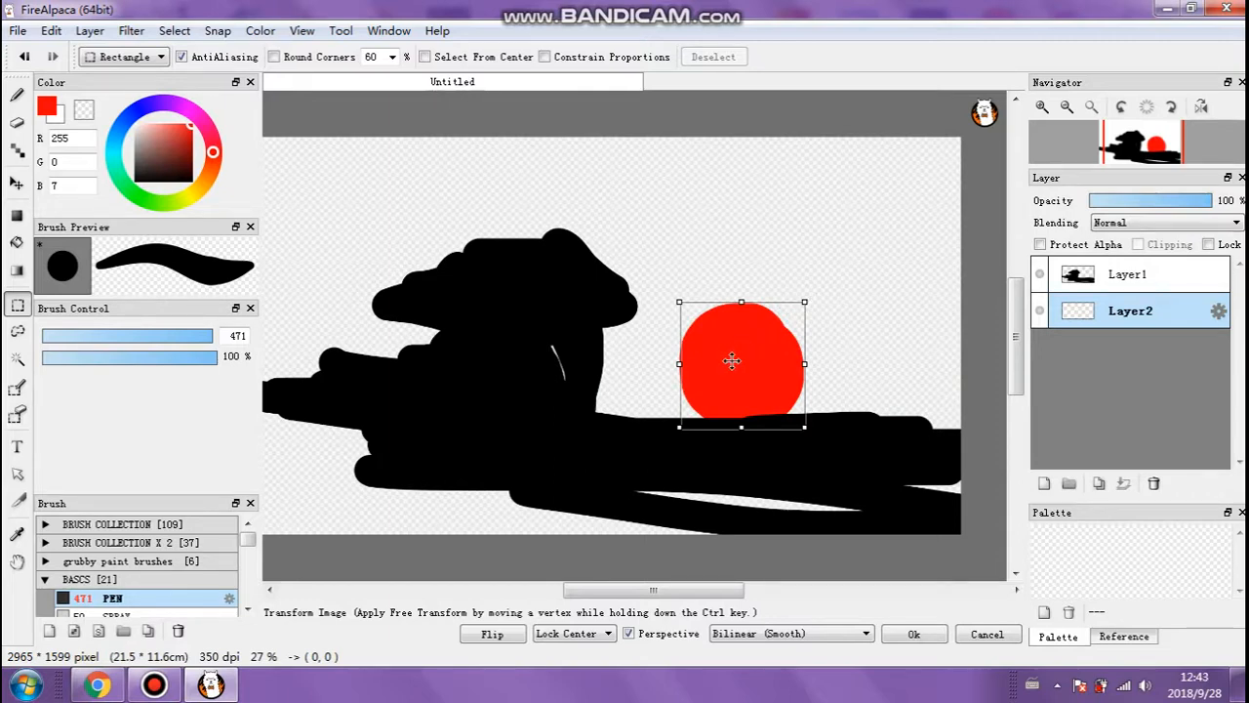
{"action": "left_click_drag", "start_coordinate": [733, 361], "coordinate": [690, 266]}
{"action": "mouse_move", "coordinate": [764, 325]}
{"action": "left_mouse_down"}
{"action": "mouse_move", "coordinate": [764, 349]}
{"action": "mouse_move", "coordinate": [765, 321]}
{"action": "left_mouse_up"}
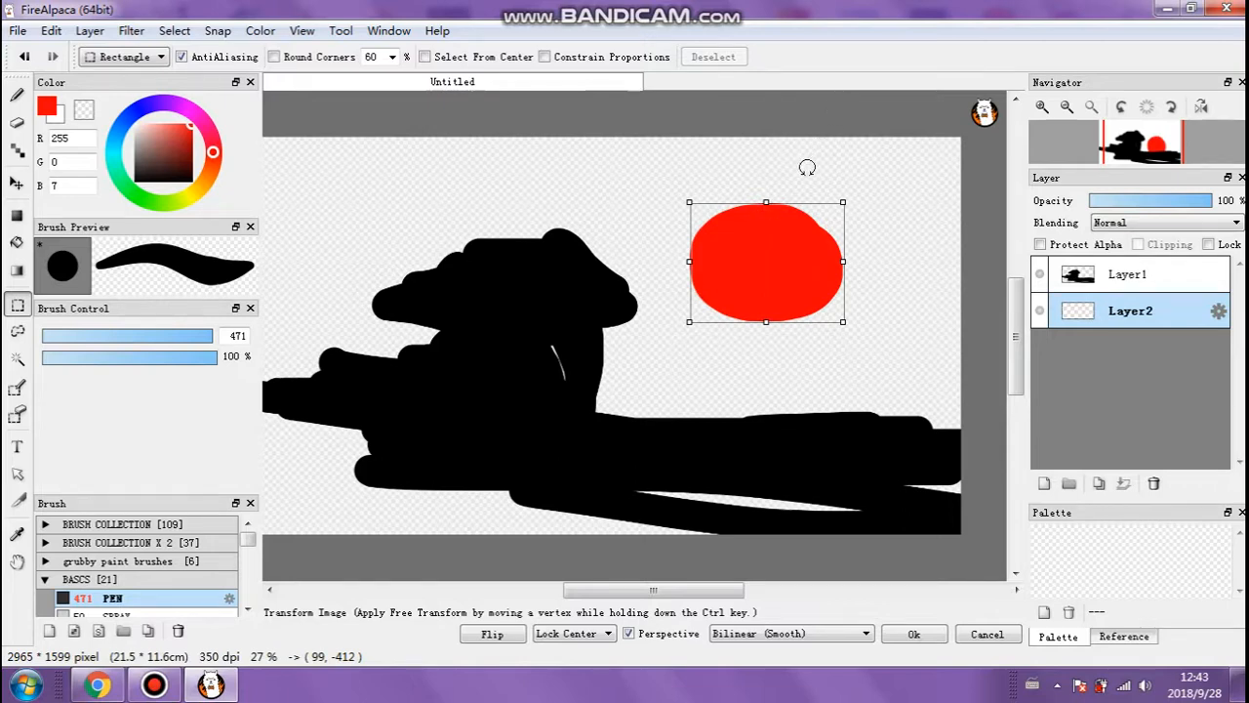
Rotate the red shape about half a turn, rescale it to a small round disc clear of the band, and apply the transform.
{"action": "left_click_drag", "start_coordinate": [812, 168], "coordinate": [748, 300]}
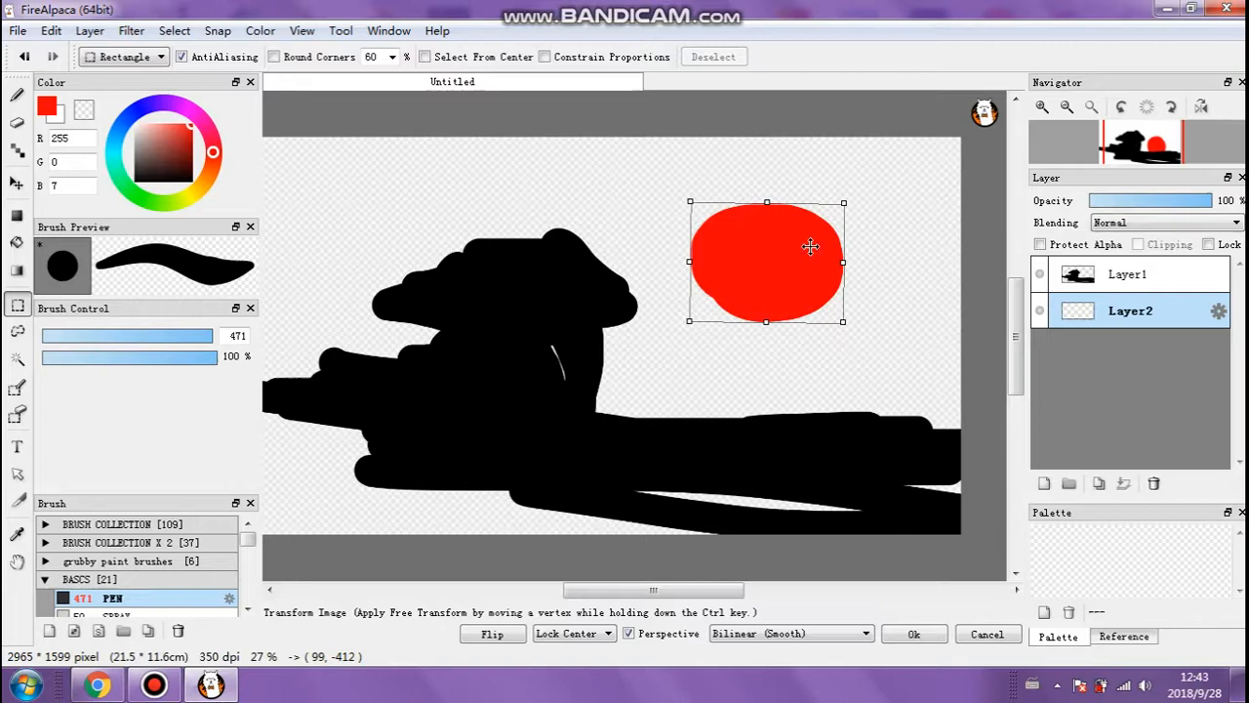
{"action": "left_click_drag", "start_coordinate": [841, 200], "coordinate": [804, 232]}
{"action": "left_click_drag", "start_coordinate": [742, 273], "coordinate": [792, 264]}
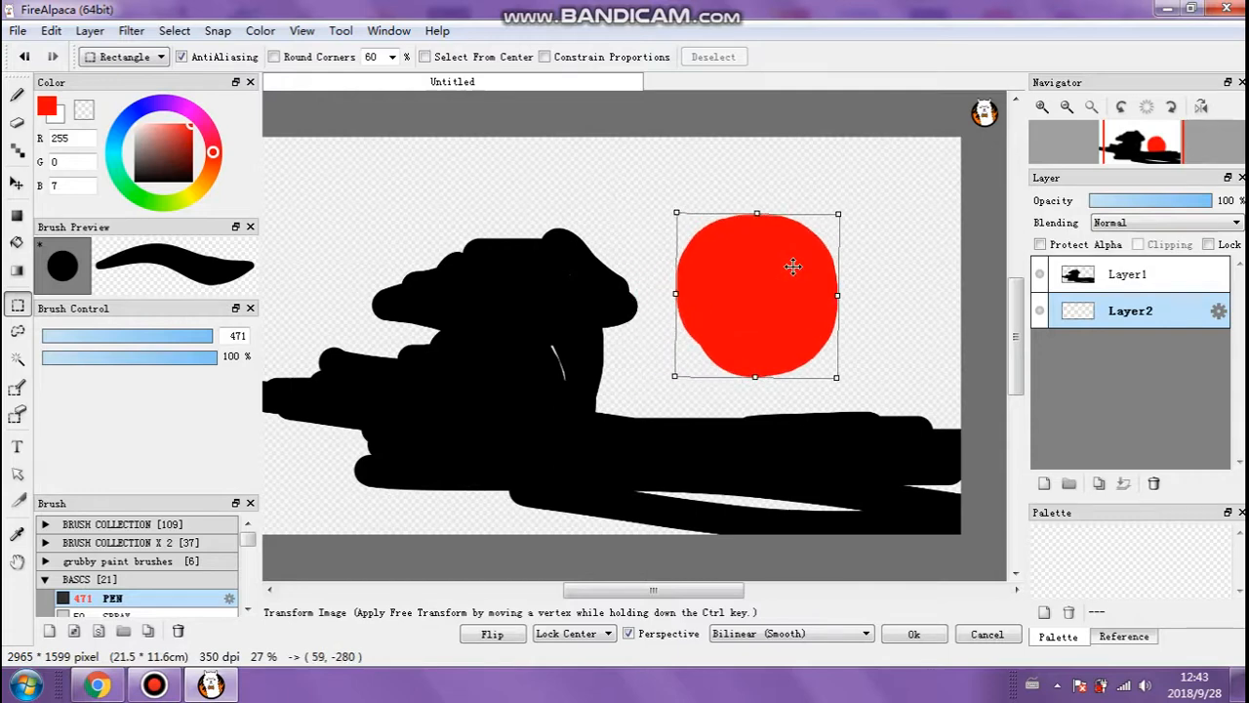
{"action": "left_click_drag", "start_coordinate": [845, 213], "coordinate": [971, 143]}
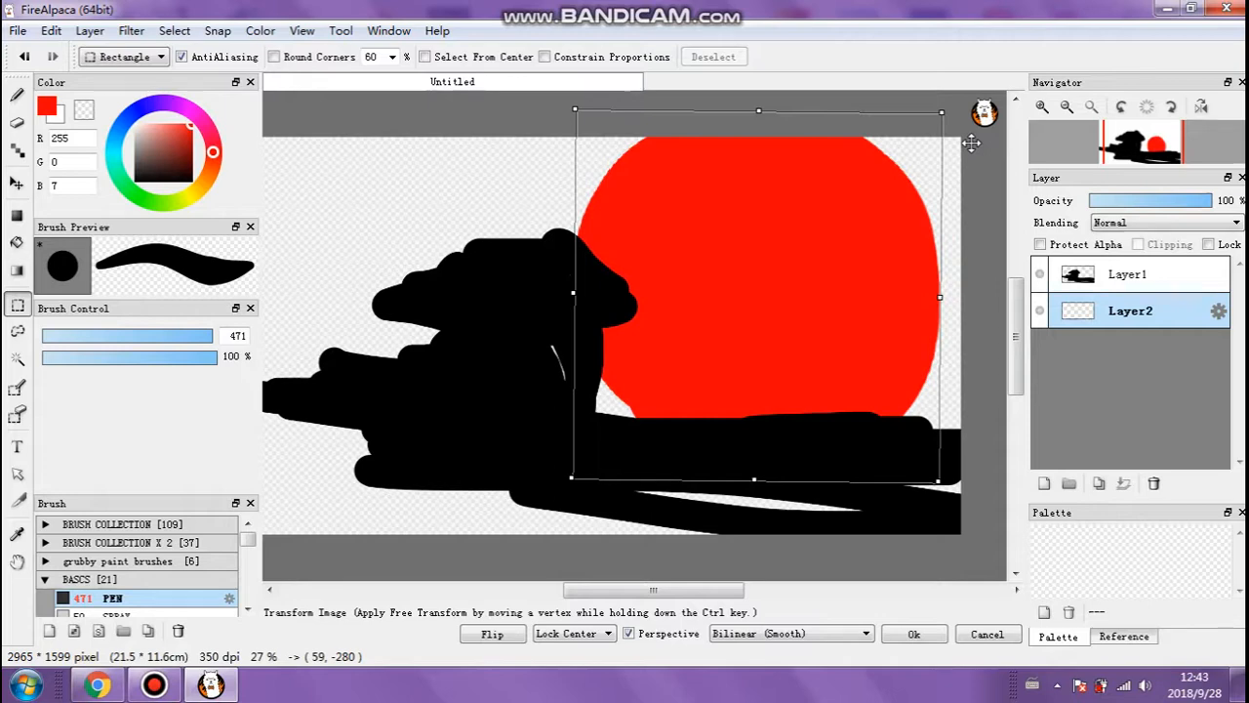
{"action": "left_click_drag", "start_coordinate": [971, 144], "coordinate": [831, 236]}
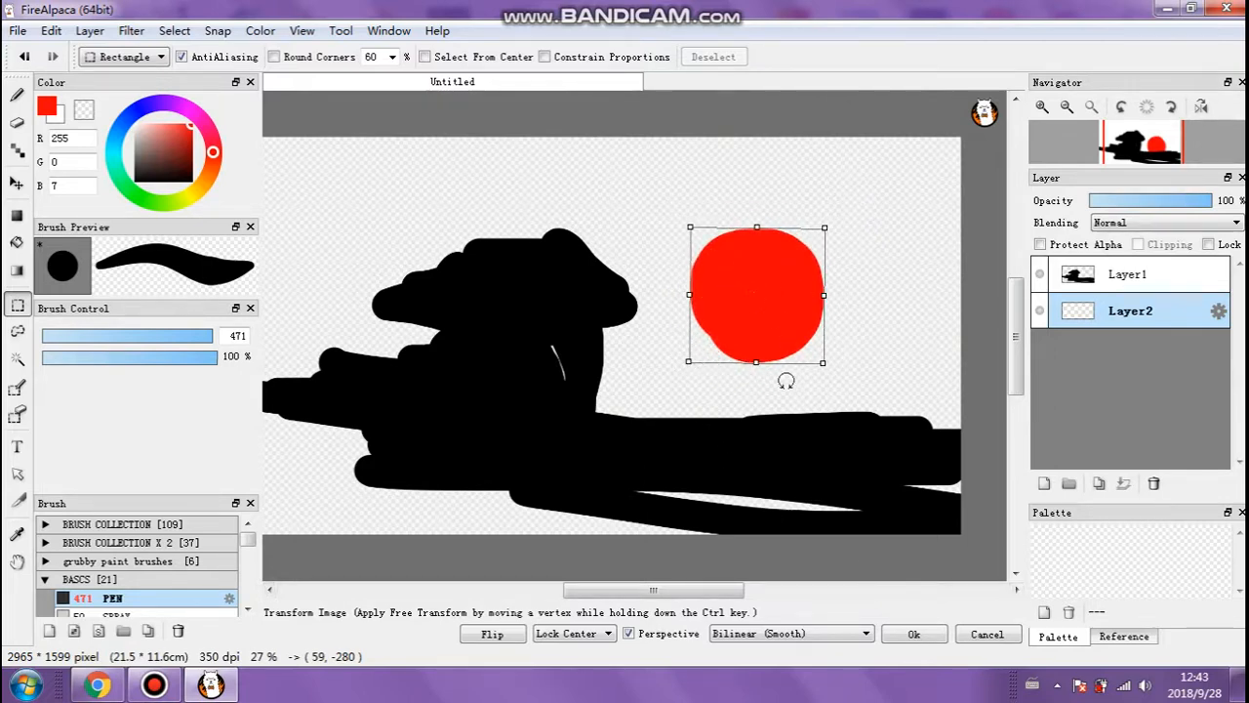
{"action": "left_click", "coordinate": [923, 639]}
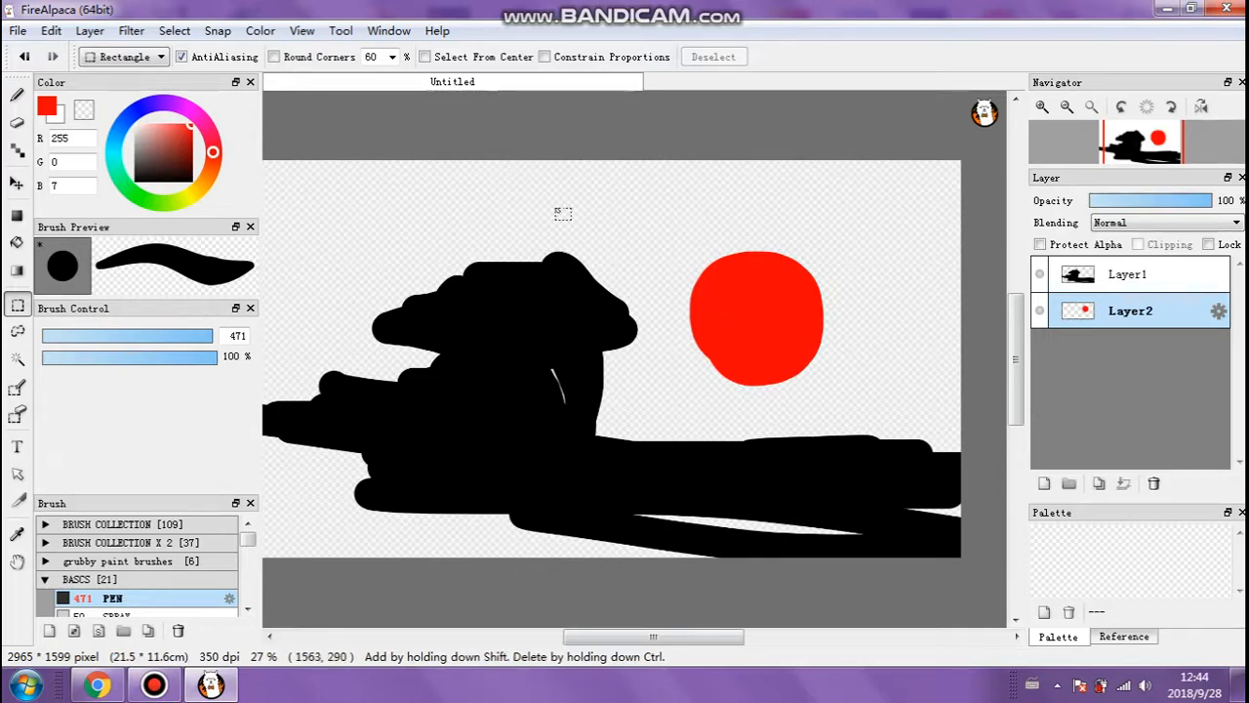
Switch the active layer back and forth between Layer2 and Layer1, leaving Layer1 active.
{"action": "left_click", "coordinate": [165, 35]}
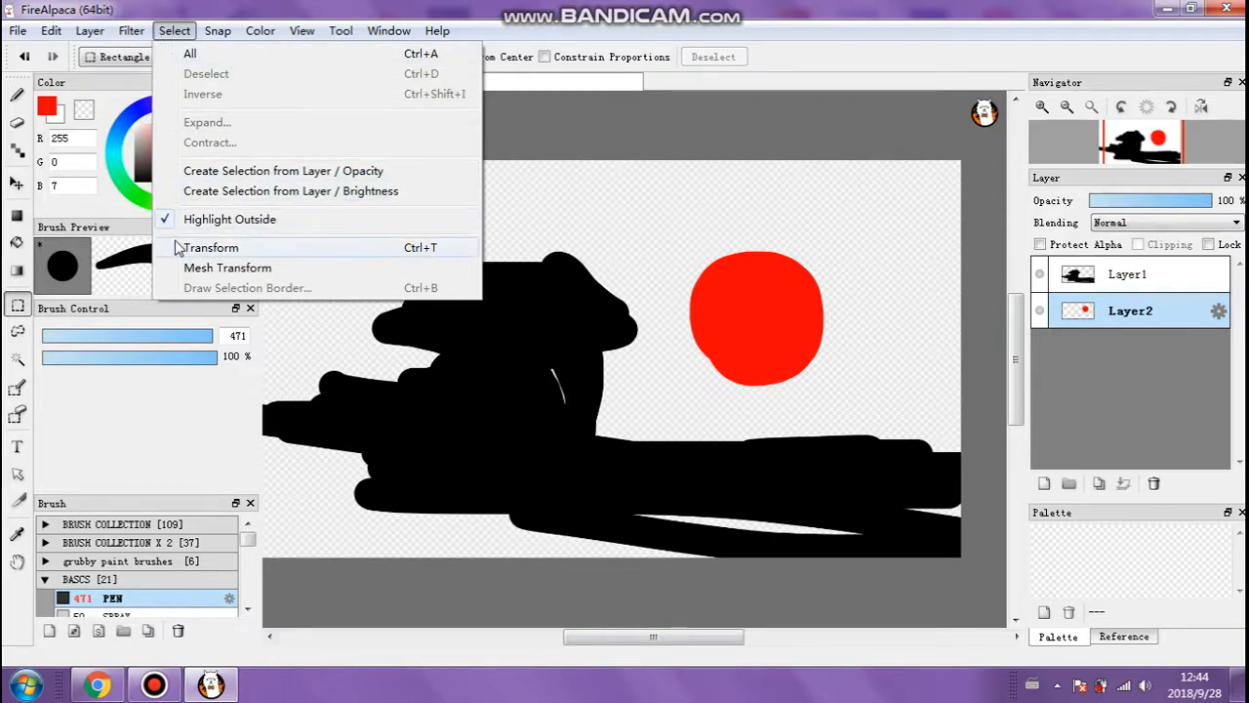
{"action": "left_click", "coordinate": [1122, 284]}
{"action": "left_click", "coordinate": [1138, 290]}
{"action": "left_click", "coordinate": [1135, 298]}
{"action": "left_click", "coordinate": [1132, 277]}
{"action": "left_click", "coordinate": [1125, 322]}
{"action": "left_click", "coordinate": [1128, 283]}
{"action": "left_click", "coordinate": [1115, 315]}
{"action": "left_click", "coordinate": [1124, 285]}
{"action": "left_click", "coordinate": [1117, 316]}
{"action": "left_click", "coordinate": [1120, 282]}
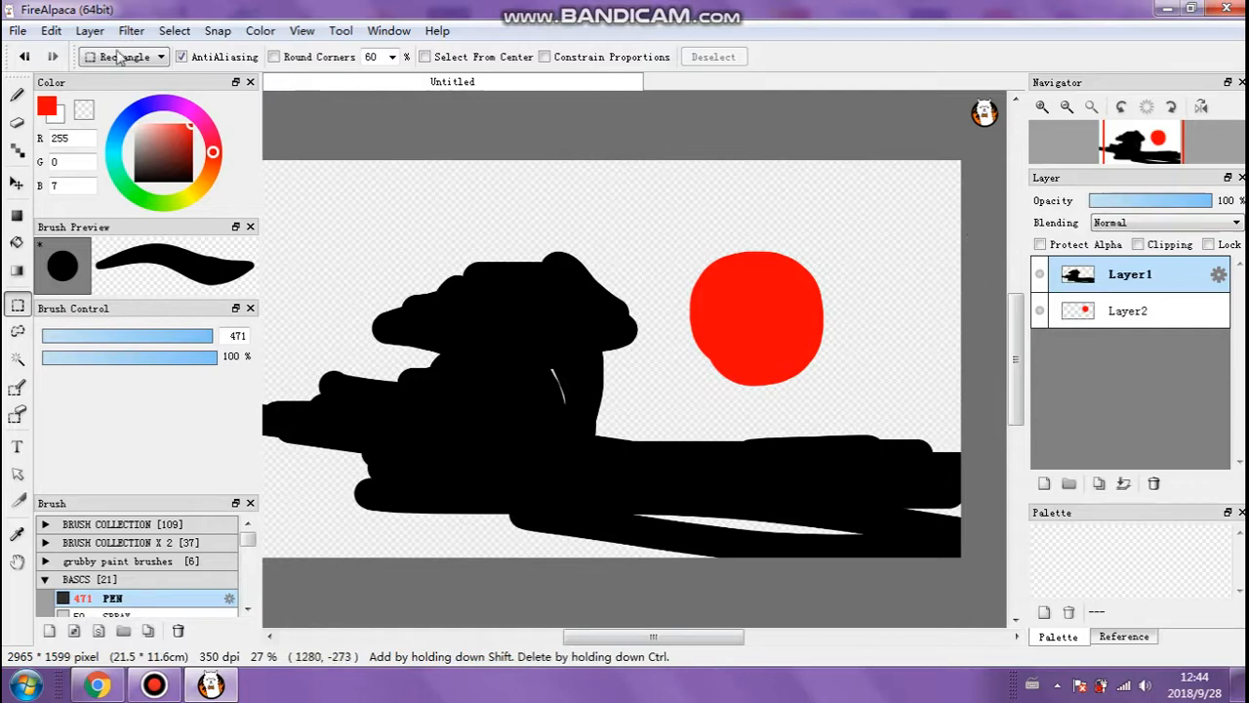
{"action": "left_click", "coordinate": [50, 30]}
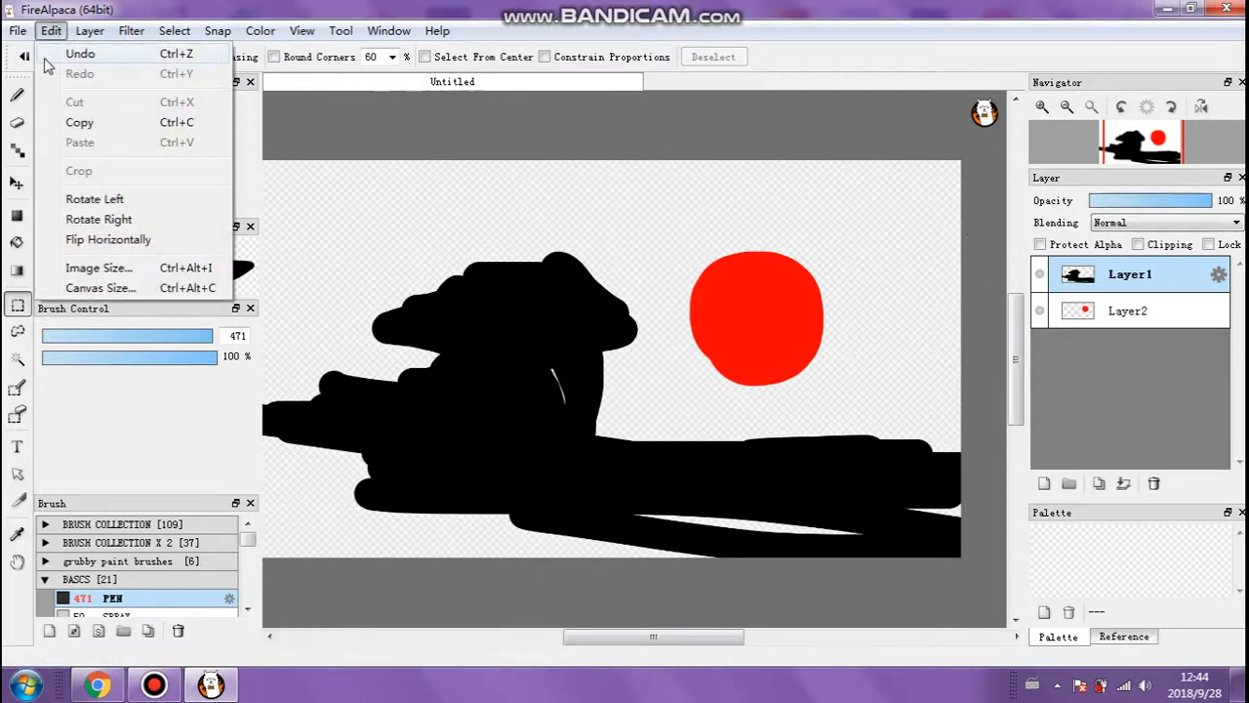
{"action": "left_click", "coordinate": [51, 31]}
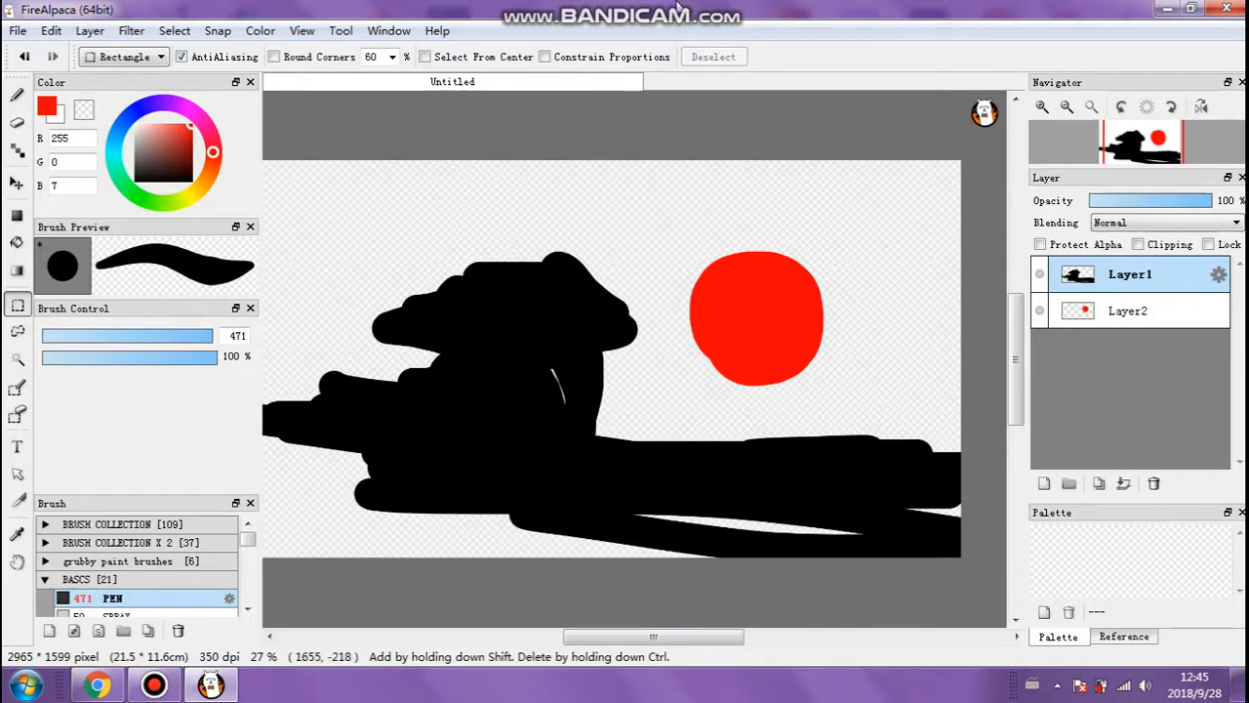
{"action": "mouse_move", "coordinate": [668, 8]}
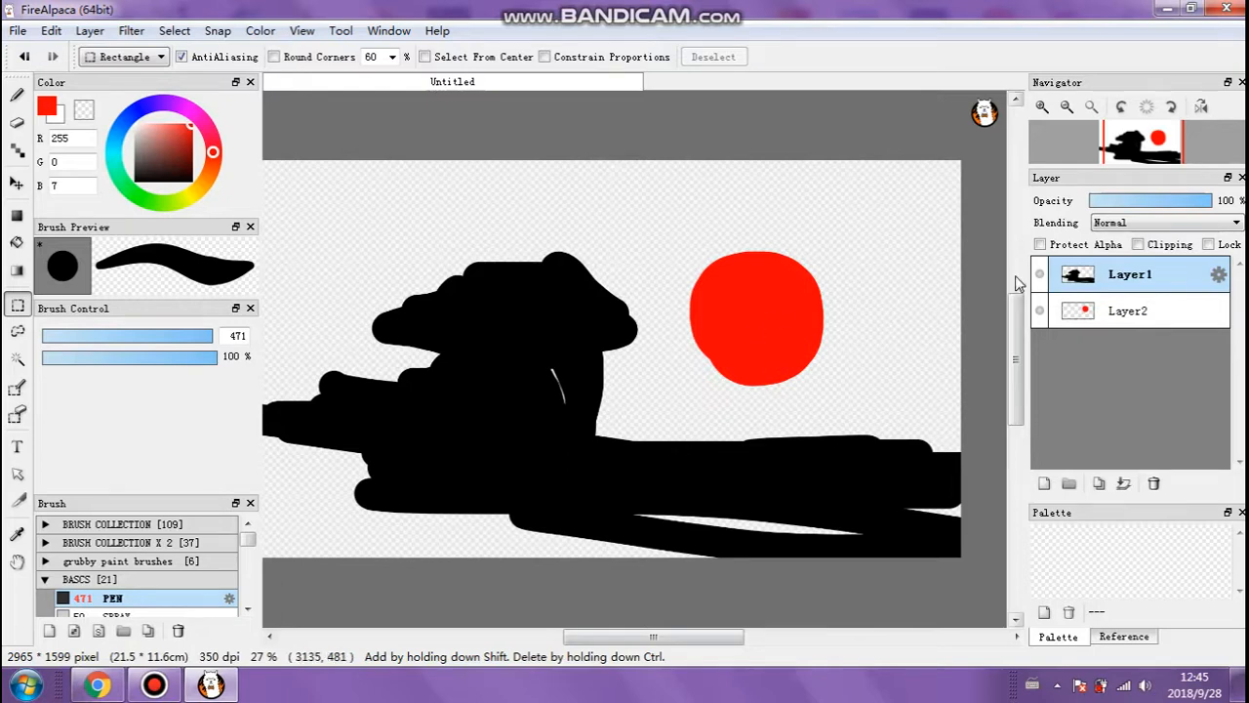
Widen the layer docks and narrow them again to a moderate width, alternating the active layer and leaving Layer2 active.
{"action": "left_click_drag", "start_coordinate": [1025, 254], "coordinate": [734, 254]}
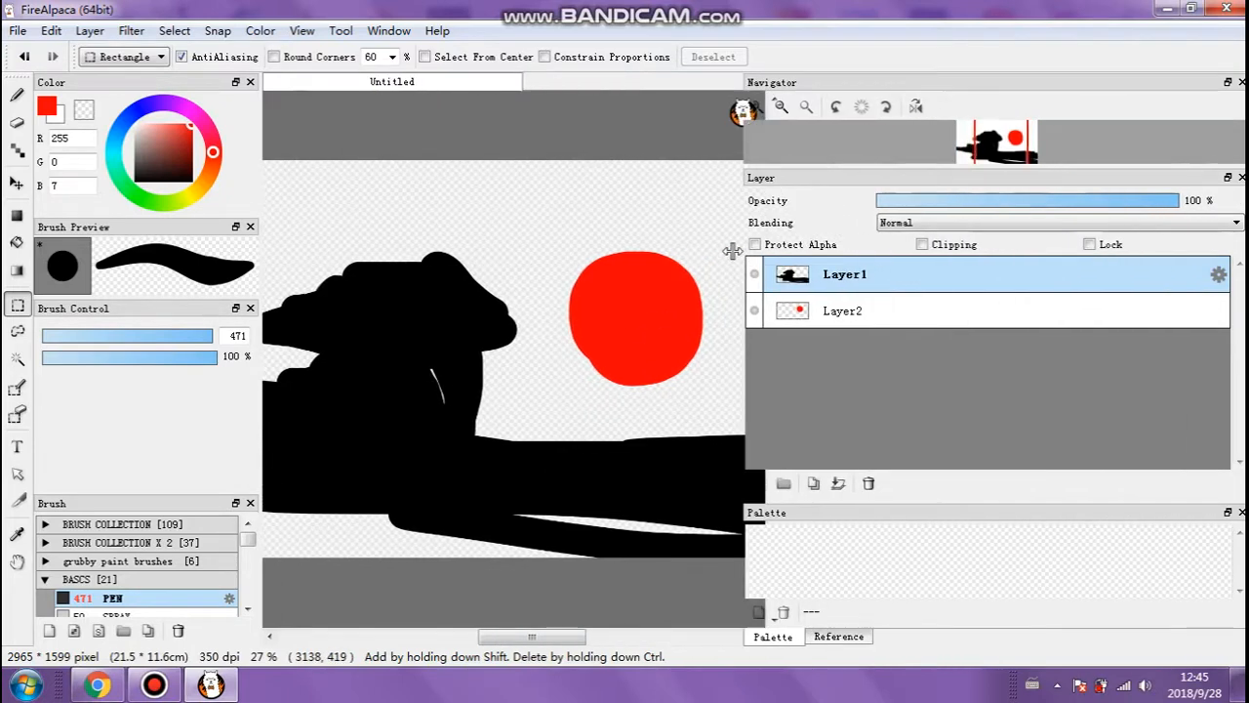
{"action": "left_click", "coordinate": [857, 311]}
{"action": "left_click", "coordinate": [867, 281]}
{"action": "left_click", "coordinate": [858, 317]}
{"action": "left_click", "coordinate": [869, 284]}
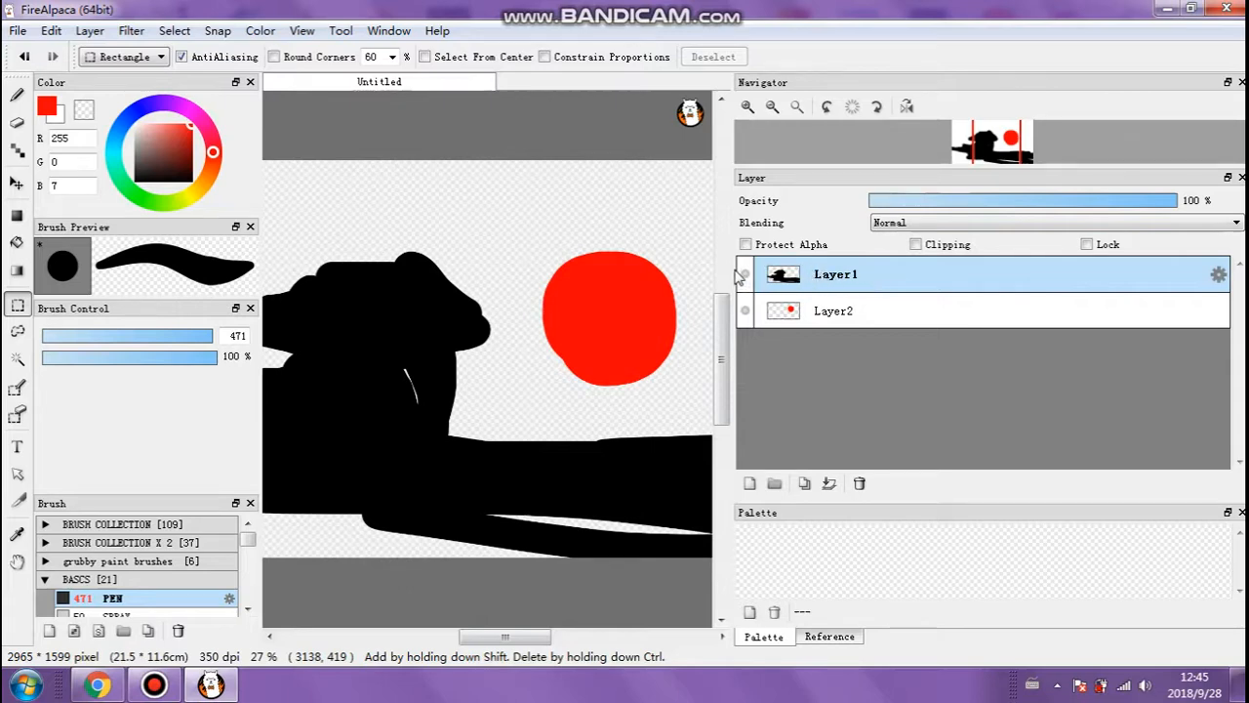
{"action": "left_click_drag", "start_coordinate": [730, 262], "coordinate": [958, 243]}
{"action": "left_click", "coordinate": [1035, 300]}
{"action": "left_click", "coordinate": [1034, 285]}
{"action": "left_click", "coordinate": [1034, 310]}
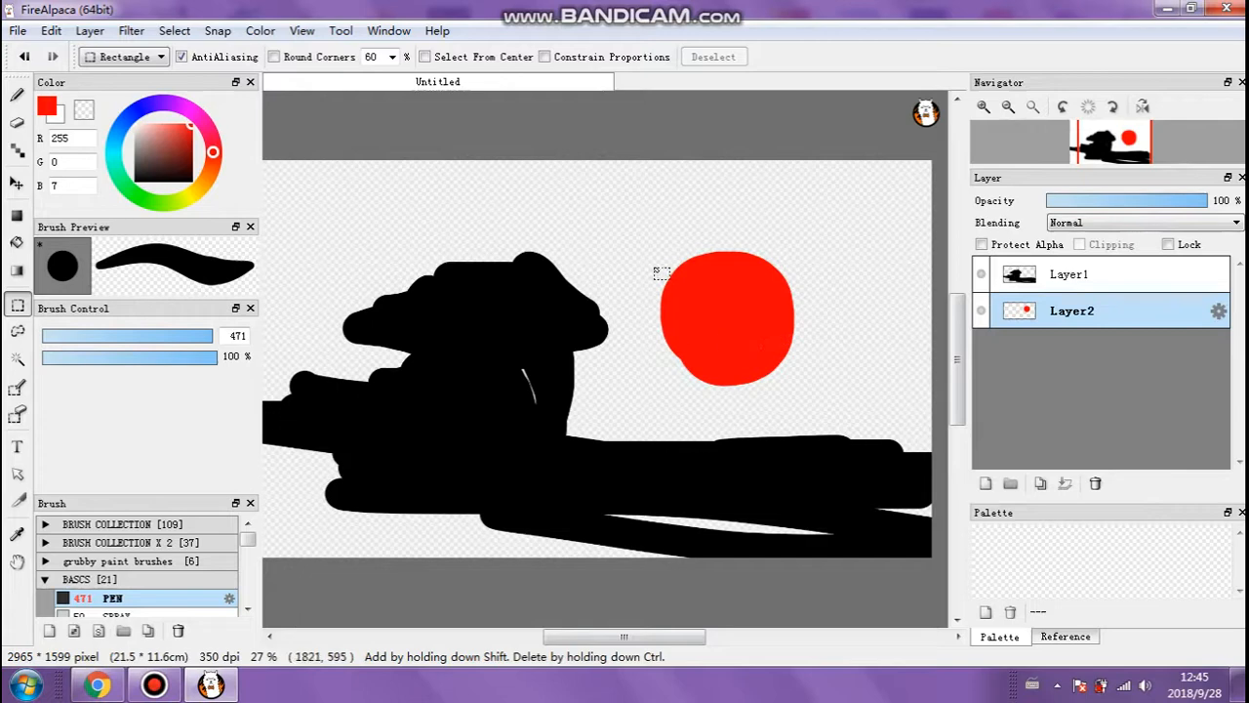
Enlarge Layer1's black silhouette with Transform, position it to fill the canvas's left side beside the red disc, and apply it.
{"action": "mouse_move", "coordinate": [619, 636]}
{"action": "left_mouse_down"}
{"action": "mouse_move", "coordinate": [608, 638]}
{"action": "mouse_move", "coordinate": [632, 635]}
{"action": "left_mouse_up"}
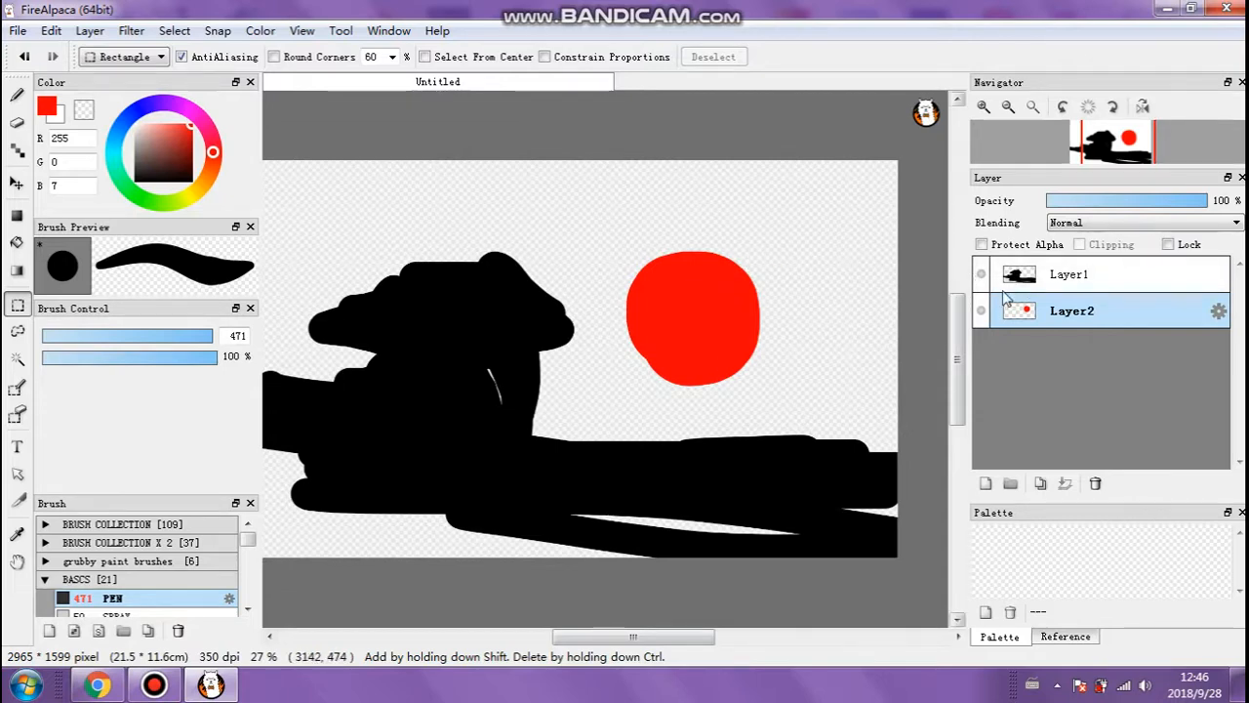
{"action": "scroll", "coordinate": [646, 415], "scroll_direction": "down", "scroll_amount": 2}
{"action": "left_click_drag", "start_coordinate": [603, 641], "coordinate": [607, 643]}
{"action": "left_click", "coordinate": [1056, 283]}
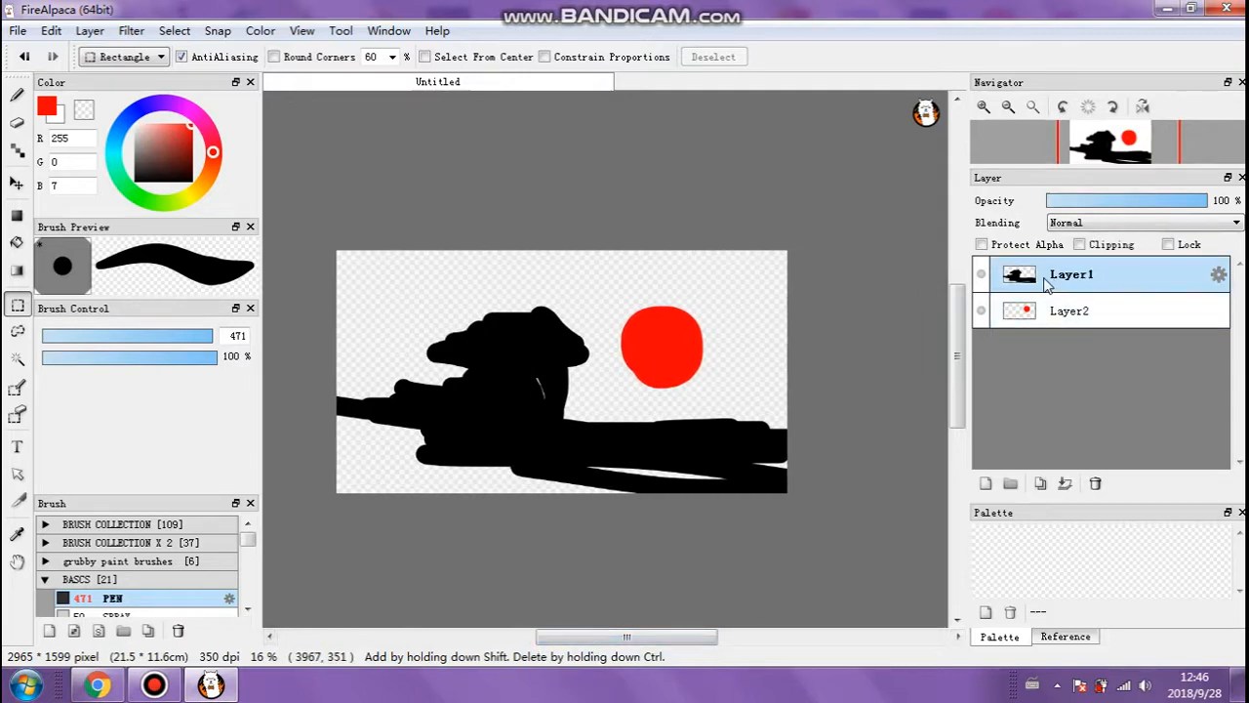
{"action": "left_click", "coordinate": [172, 31]}
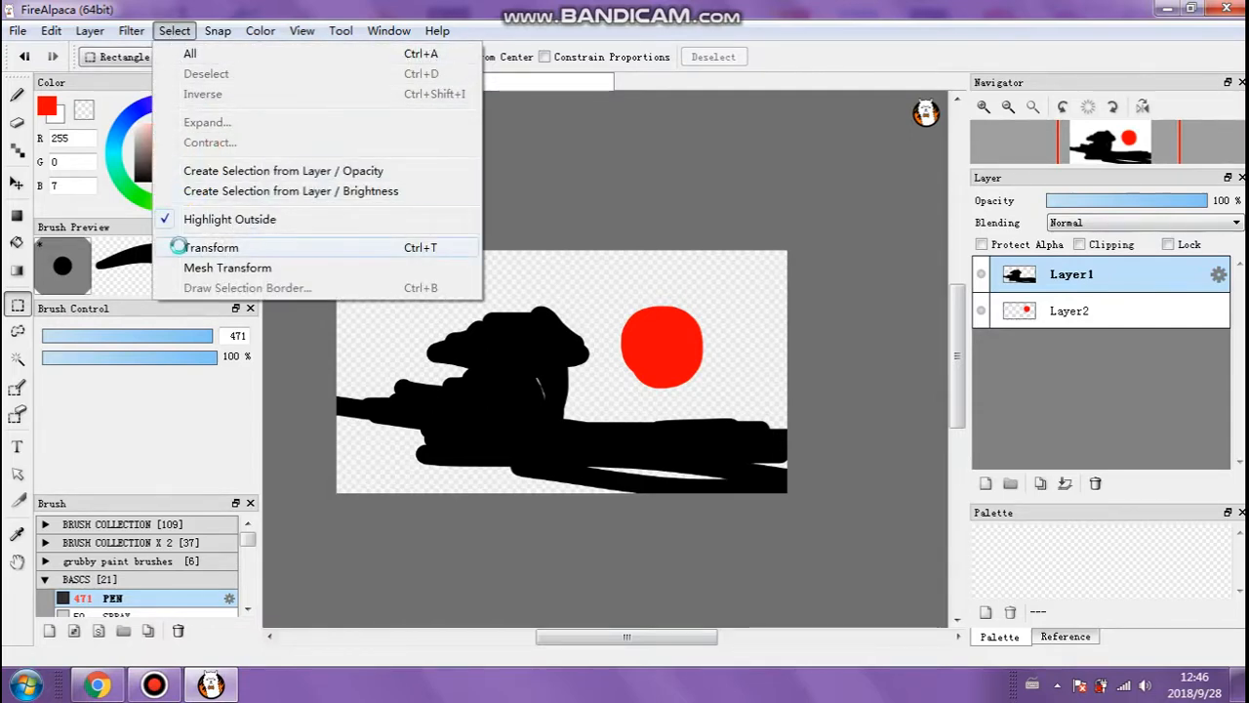
{"action": "left_click", "coordinate": [209, 247]}
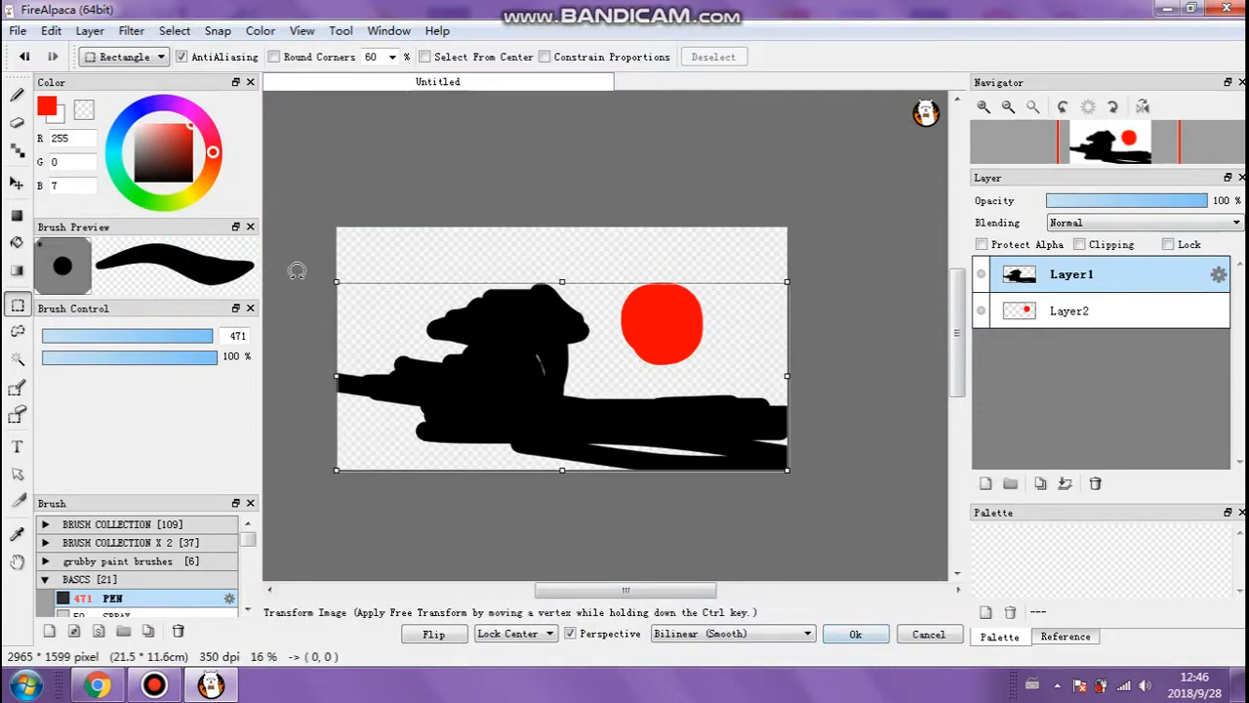
{"action": "left_click_drag", "start_coordinate": [336, 281], "coordinate": [168, 197]}
{"action": "left_click_drag", "start_coordinate": [555, 262], "coordinate": [497, 290]}
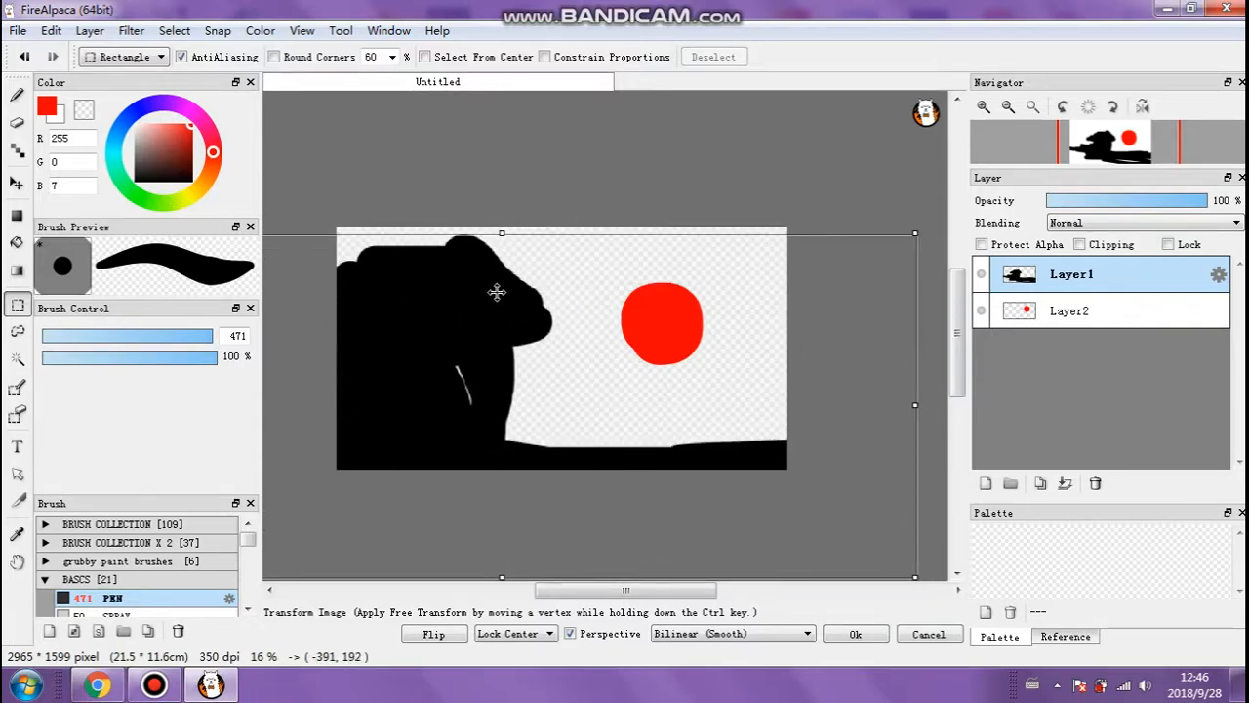
{"action": "mouse_move", "coordinate": [470, 354]}
{"action": "left_mouse_down"}
{"action": "mouse_move", "coordinate": [540, 349]}
{"action": "mouse_move", "coordinate": [482, 349]}
{"action": "left_mouse_up"}
{"action": "left_click", "coordinate": [853, 634]}
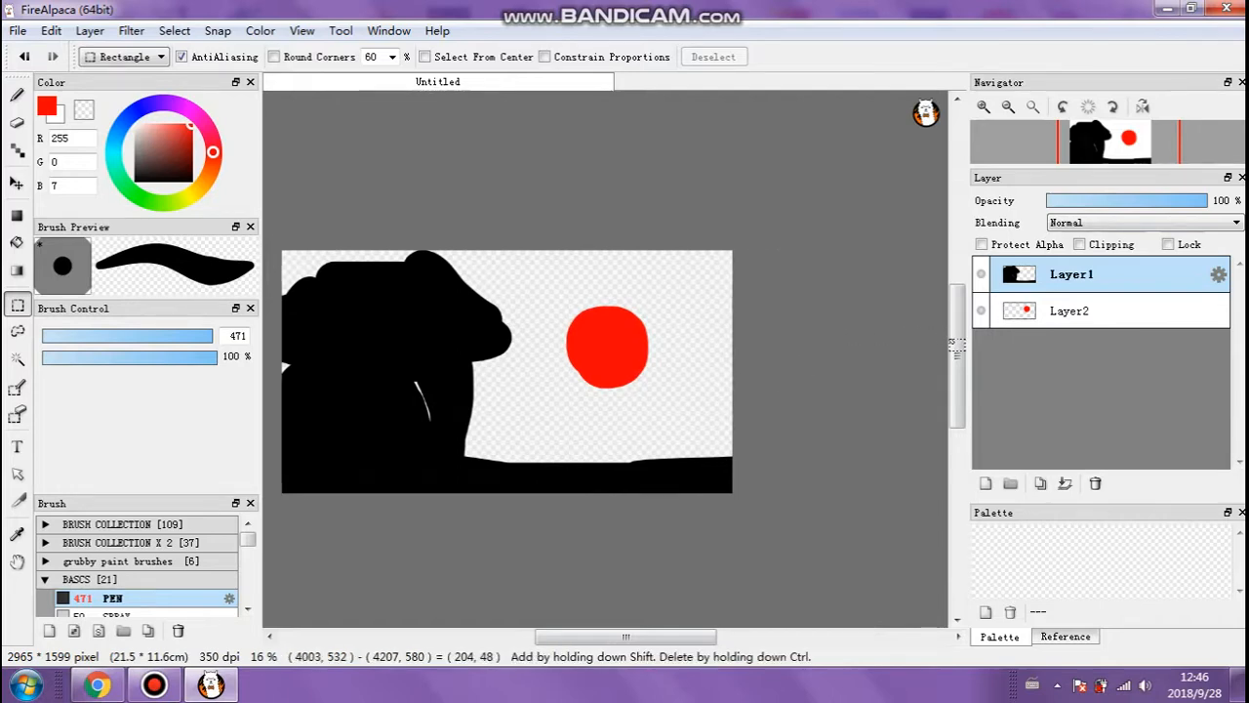
{"action": "scroll", "coordinate": [952, 344], "scroll_direction": "right", "scroll_amount": 4}
{"action": "left_click_drag", "start_coordinate": [958, 350], "coordinate": [960, 351]}
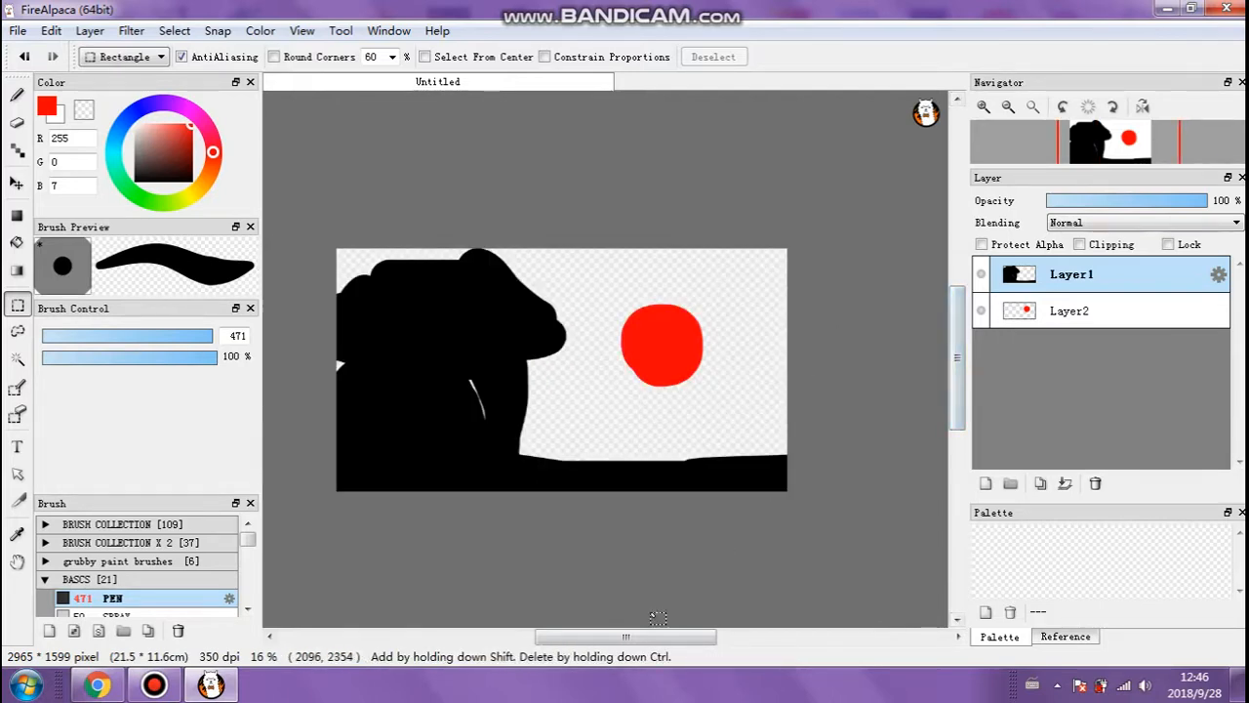
{"action": "left_click_drag", "start_coordinate": [633, 640], "coordinate": [619, 638]}
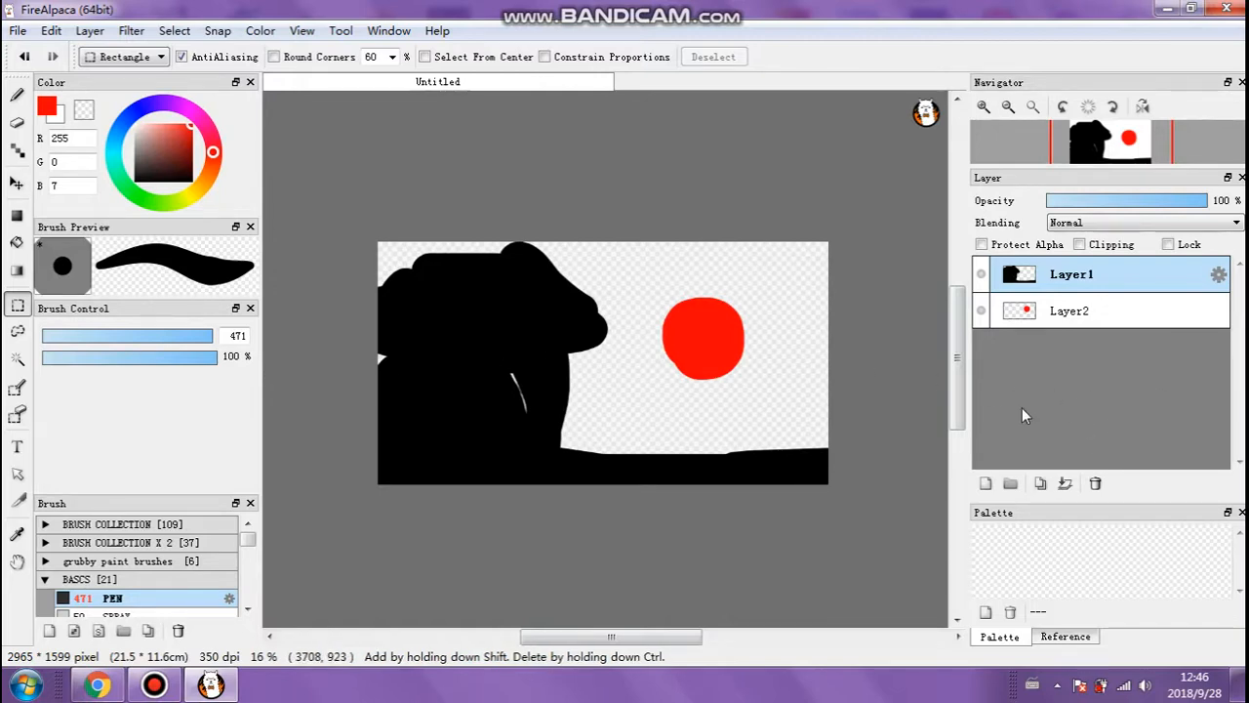
Add a new layer above Layer1 and set the brush colour to a muted teal (R 134, G 194, B 199).
{"action": "left_click", "coordinate": [985, 485]}
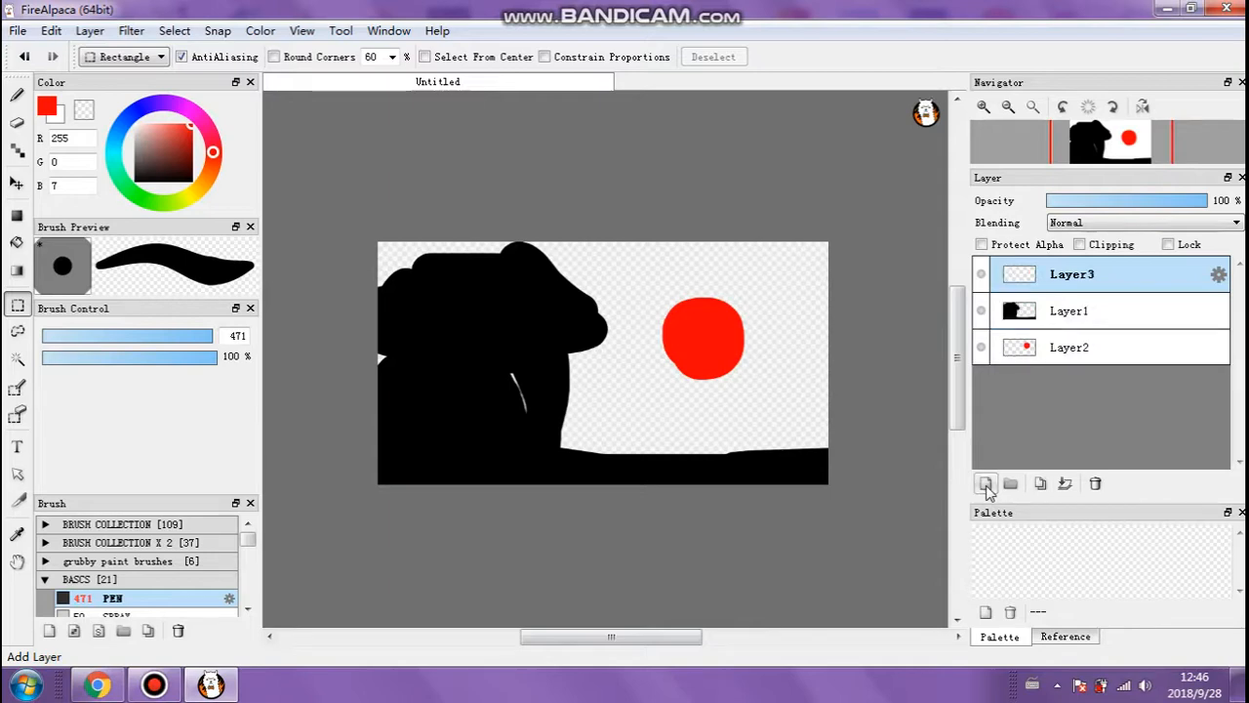
{"action": "left_click", "coordinate": [18, 103]}
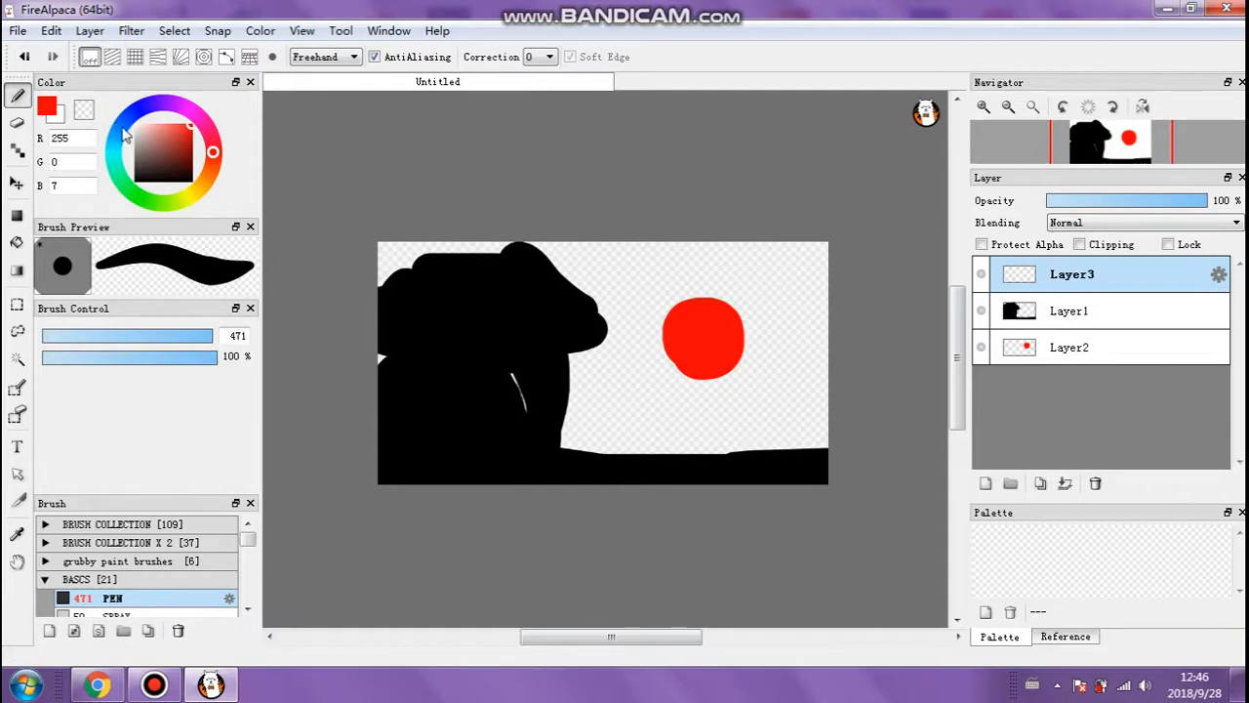
{"action": "left_click_drag", "start_coordinate": [121, 140], "coordinate": [114, 150]}
{"action": "left_click", "coordinate": [172, 140]}
{"action": "left_click", "coordinate": [153, 137]}
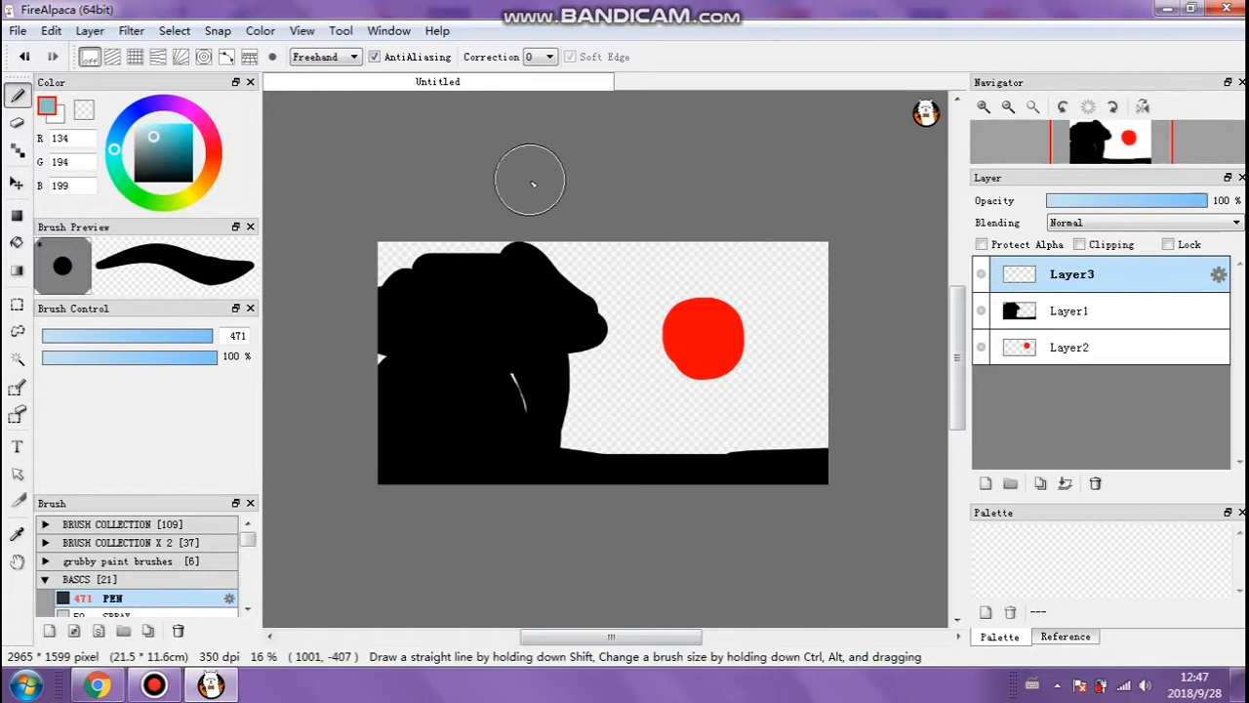
Paint a teal sky across the upper canvas on Layer3, moving that layer beneath Layer1 and Layer2.
{"action": "mouse_move", "coordinate": [381, 290]}
{"action": "left_mouse_down"}
{"action": "mouse_move", "coordinate": [722, 326]}
{"action": "mouse_move", "coordinate": [580, 354]}
{"action": "left_mouse_up"}
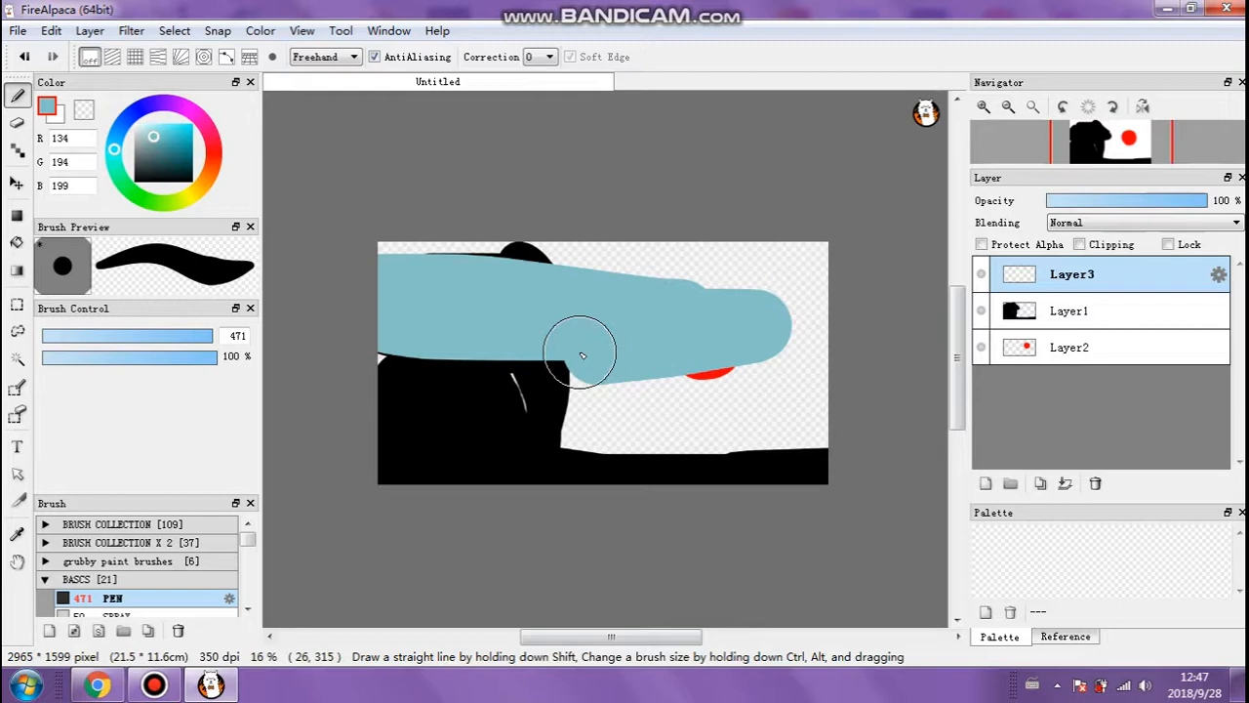
{"action": "left_click_drag", "start_coordinate": [580, 353], "coordinate": [578, 350]}
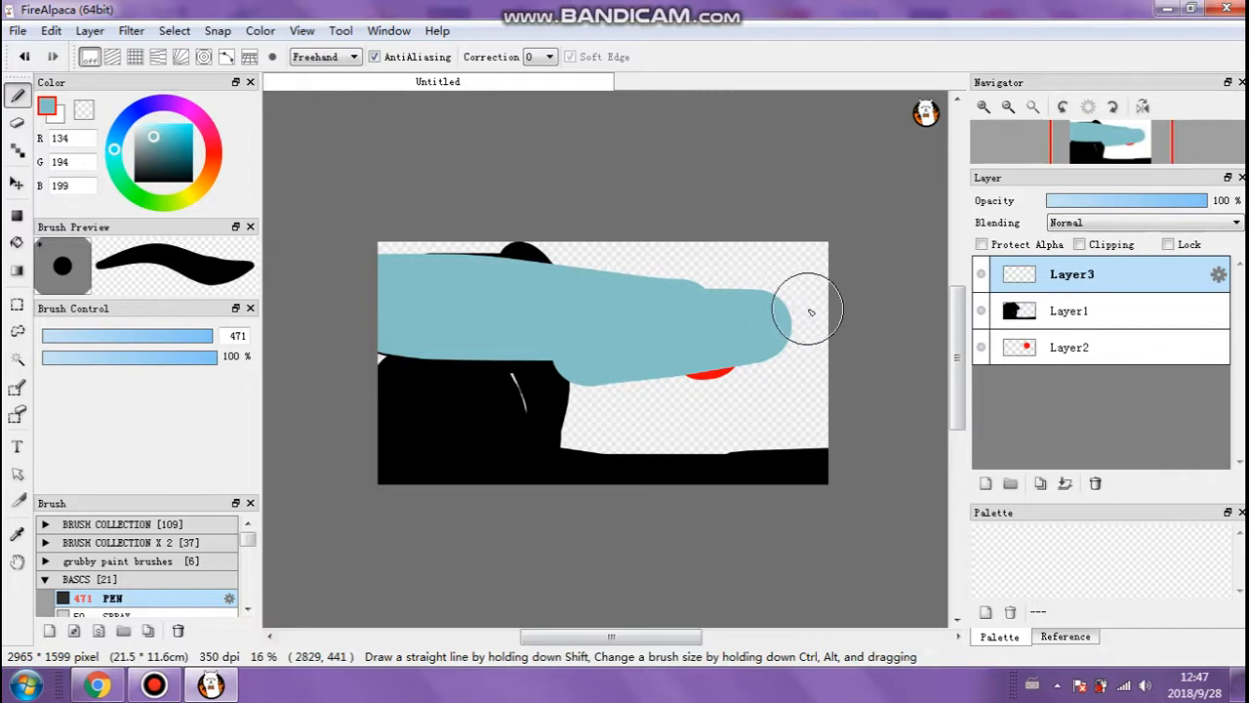
{"action": "mouse_move", "coordinate": [1081, 285]}
{"action": "left_mouse_down"}
{"action": "mouse_move", "coordinate": [1087, 326]}
{"action": "mouse_move", "coordinate": [1071, 322]}
{"action": "left_mouse_up"}
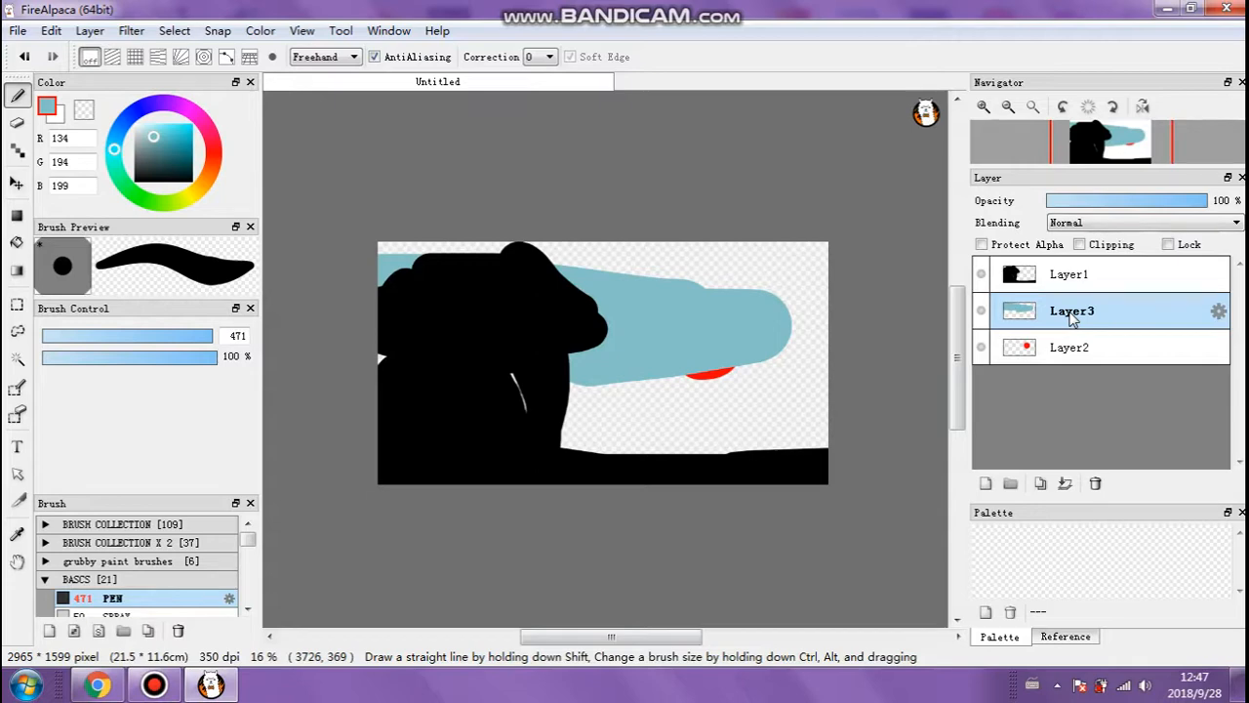
{"action": "left_click_drag", "start_coordinate": [1071, 320], "coordinate": [1061, 361]}
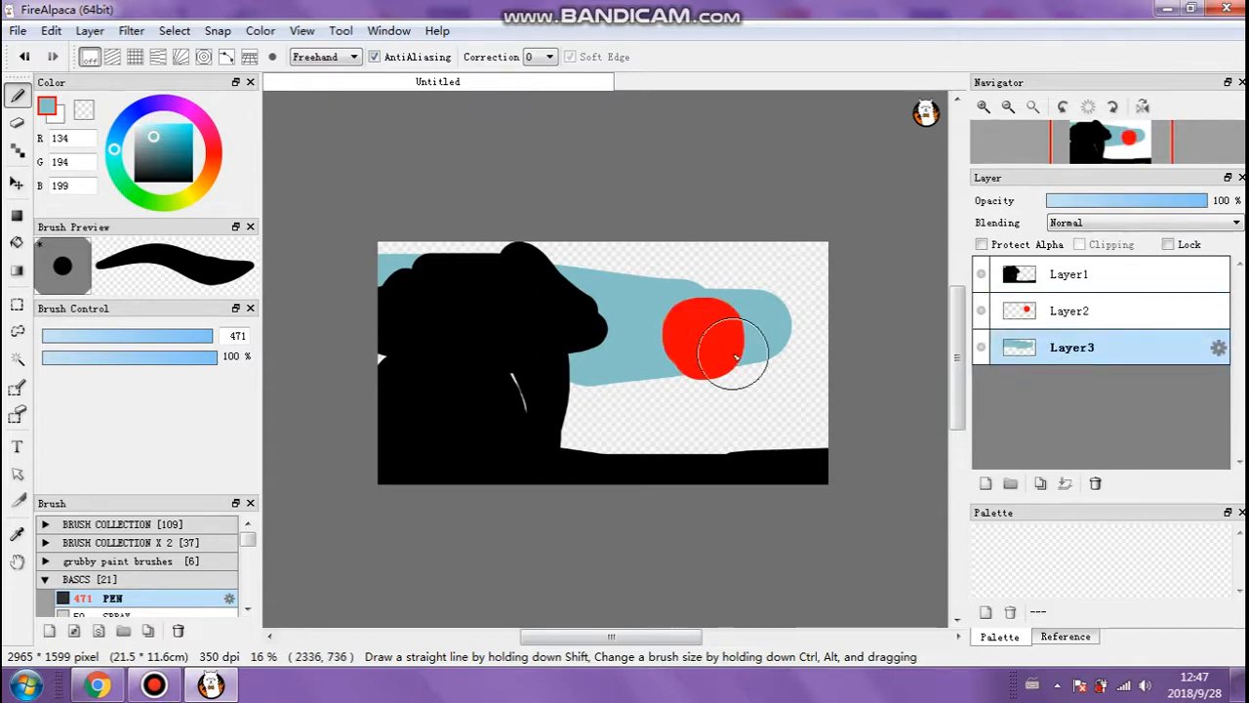
{"action": "mouse_move", "coordinate": [307, 264]}
{"action": "left_mouse_down"}
{"action": "mouse_move", "coordinate": [781, 259]}
{"action": "mouse_move", "coordinate": [812, 312]}
{"action": "mouse_move", "coordinate": [810, 337]}
{"action": "left_mouse_up"}
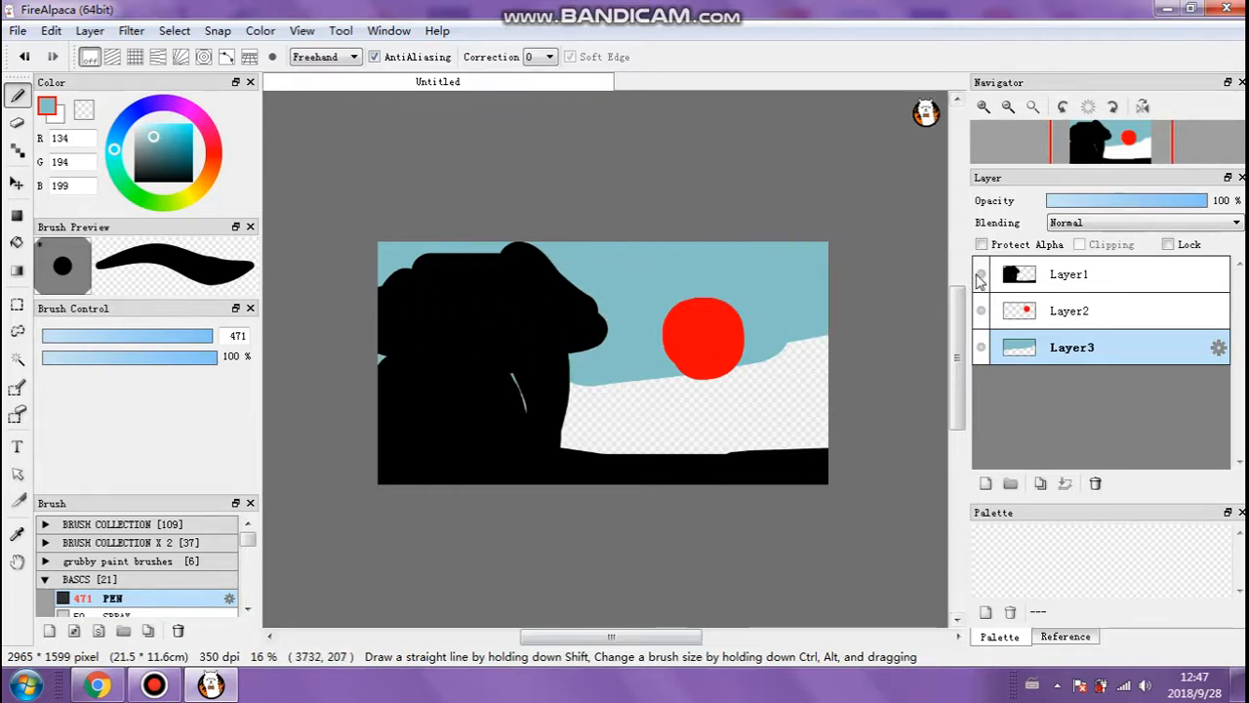
Toggle the visibility of Layer1 and Layer2 with the layer docks temporarily widened, leaving both layers hidden.
{"action": "left_click_drag", "start_coordinate": [966, 286], "coordinate": [722, 156]}
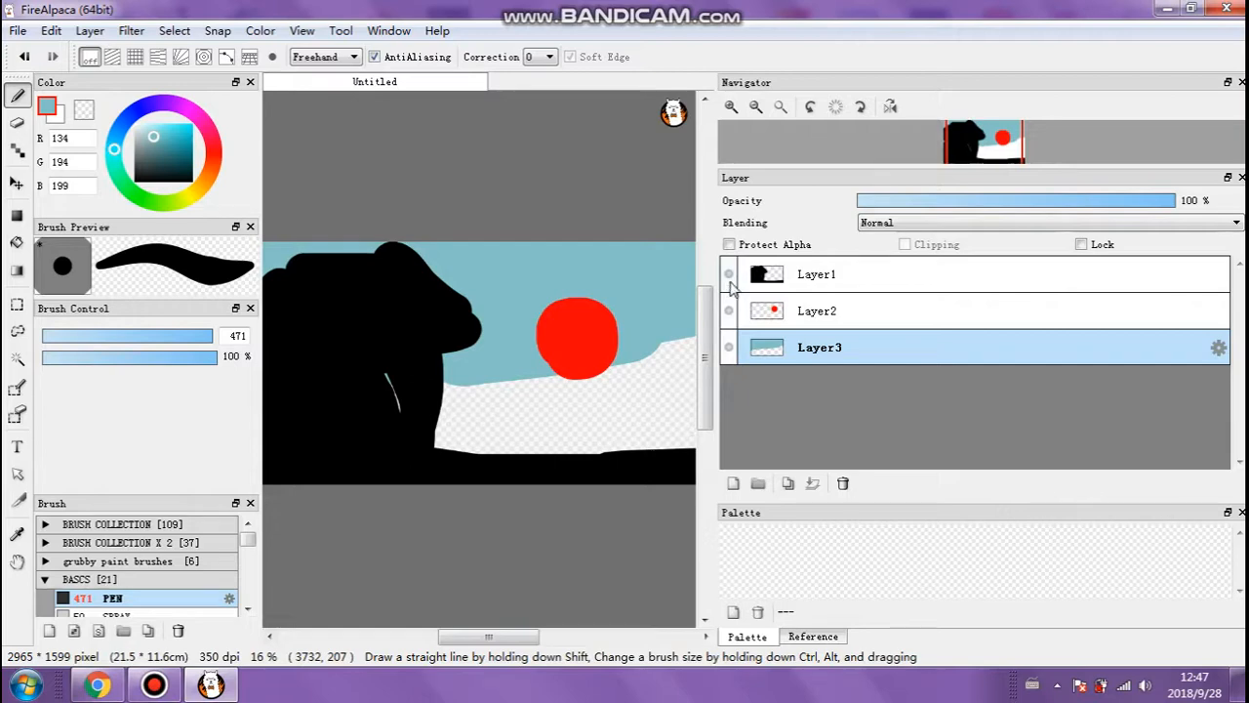
{"action": "left_click", "coordinate": [730, 276]}
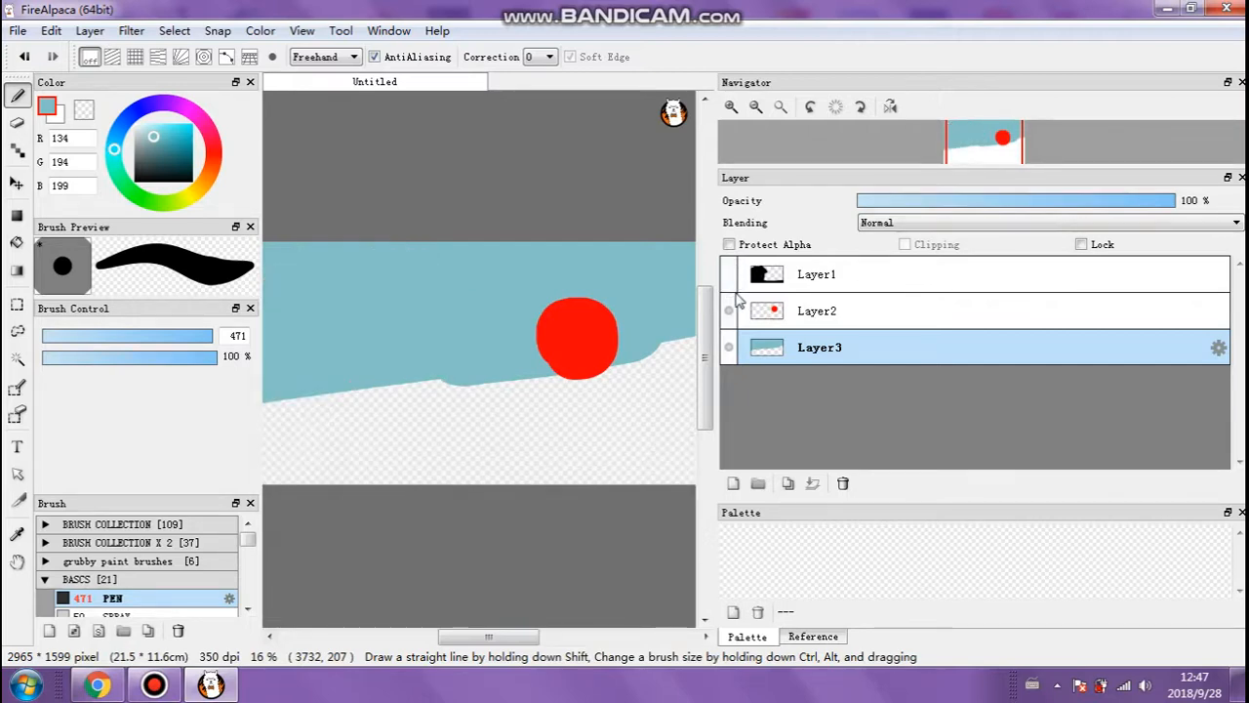
{"action": "left_click", "coordinate": [729, 276]}
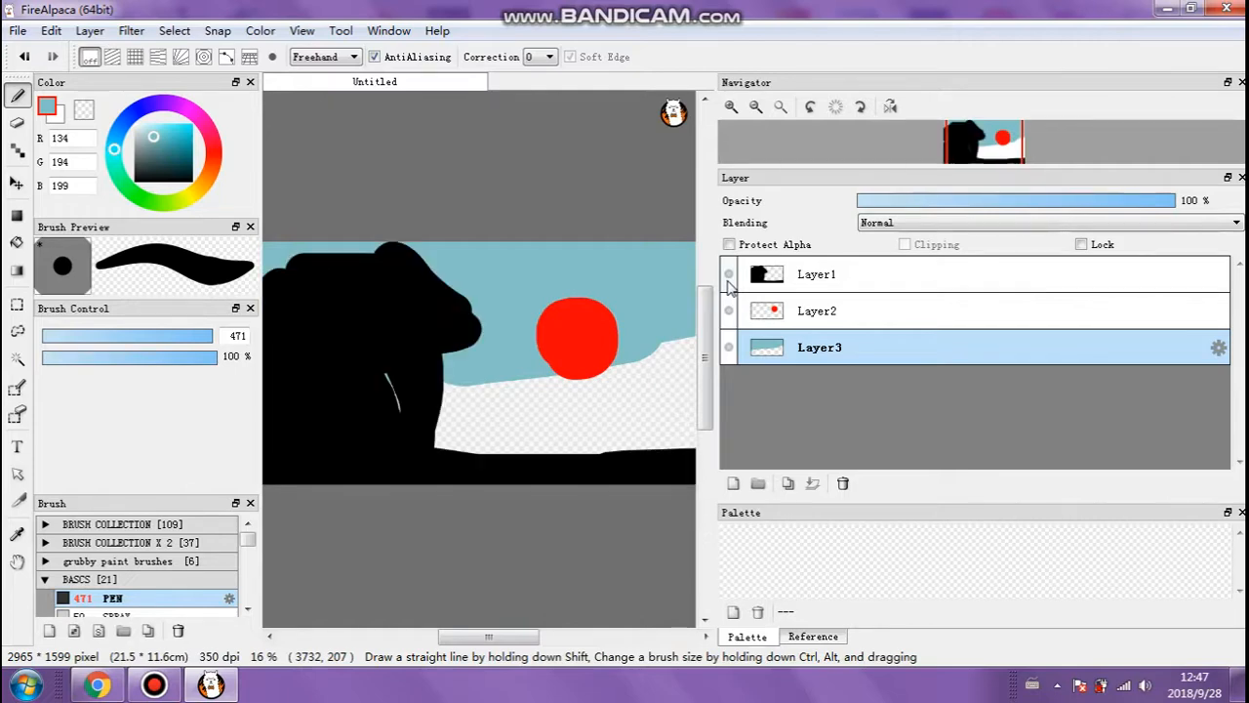
{"action": "left_click", "coordinate": [730, 311]}
{"action": "left_click", "coordinate": [730, 311]}
{"action": "left_click", "coordinate": [729, 311]}
{"action": "left_click", "coordinate": [729, 276]}
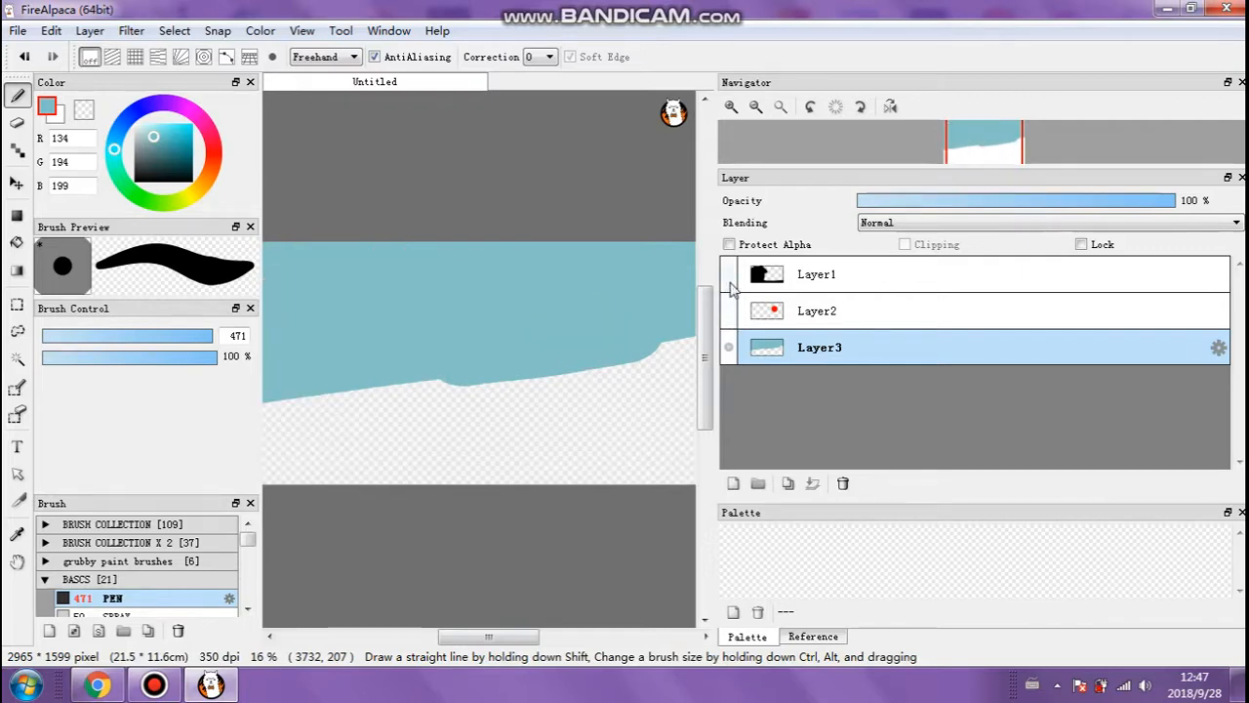
{"action": "left_click_drag", "start_coordinate": [714, 279], "coordinate": [950, 279]}
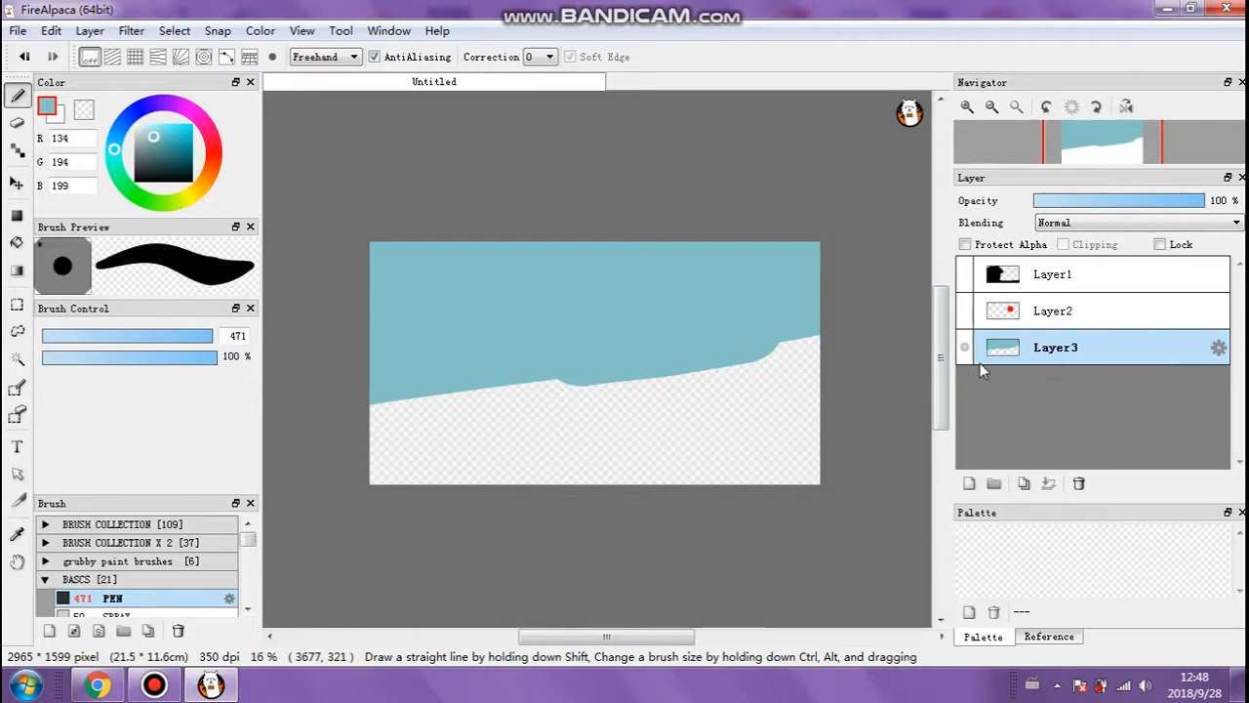
Cover the rest of Layer3 in teal, and undo all of the layer's painting and reordering.
{"action": "mouse_move", "coordinate": [834, 342]}
{"action": "left_mouse_down"}
{"action": "mouse_move", "coordinate": [516, 381]}
{"action": "mouse_move", "coordinate": [1003, 362]}
{"action": "mouse_move", "coordinate": [308, 440]}
{"action": "mouse_move", "coordinate": [329, 488]}
{"action": "mouse_move", "coordinate": [887, 432]}
{"action": "left_mouse_up"}
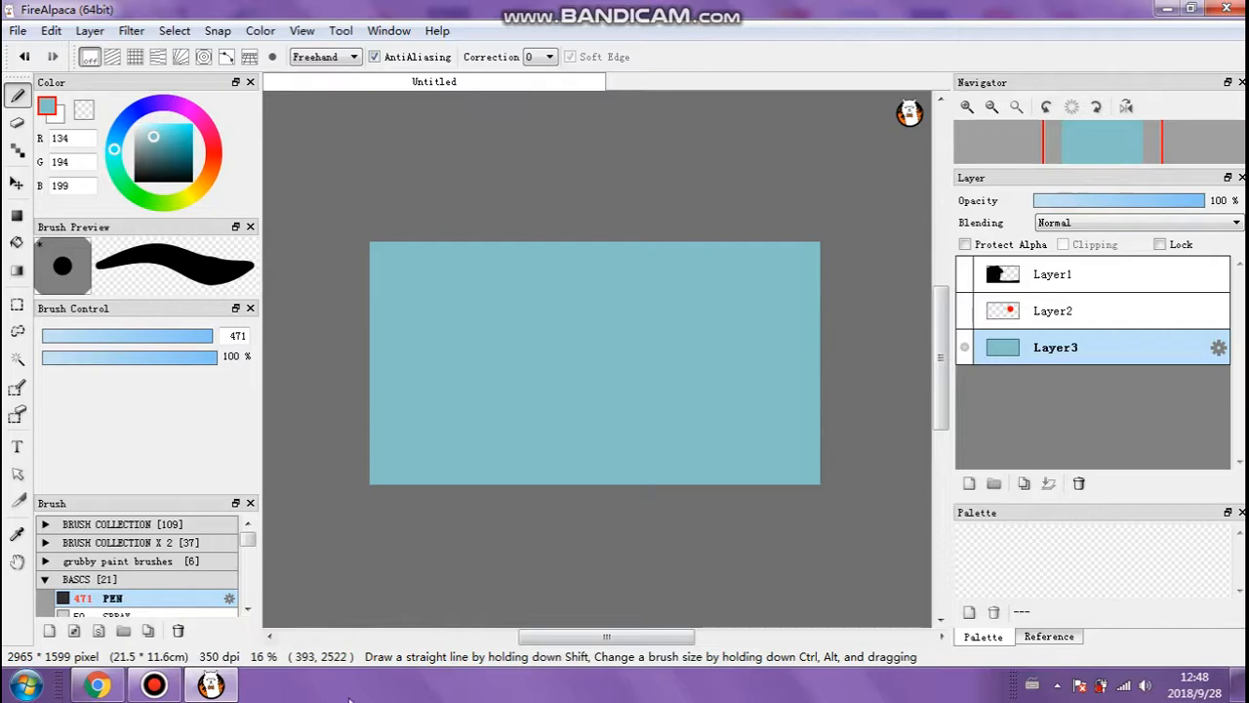
{"action": "left_click", "coordinate": [50, 31]}
{"action": "left_click", "coordinate": [50, 37]}
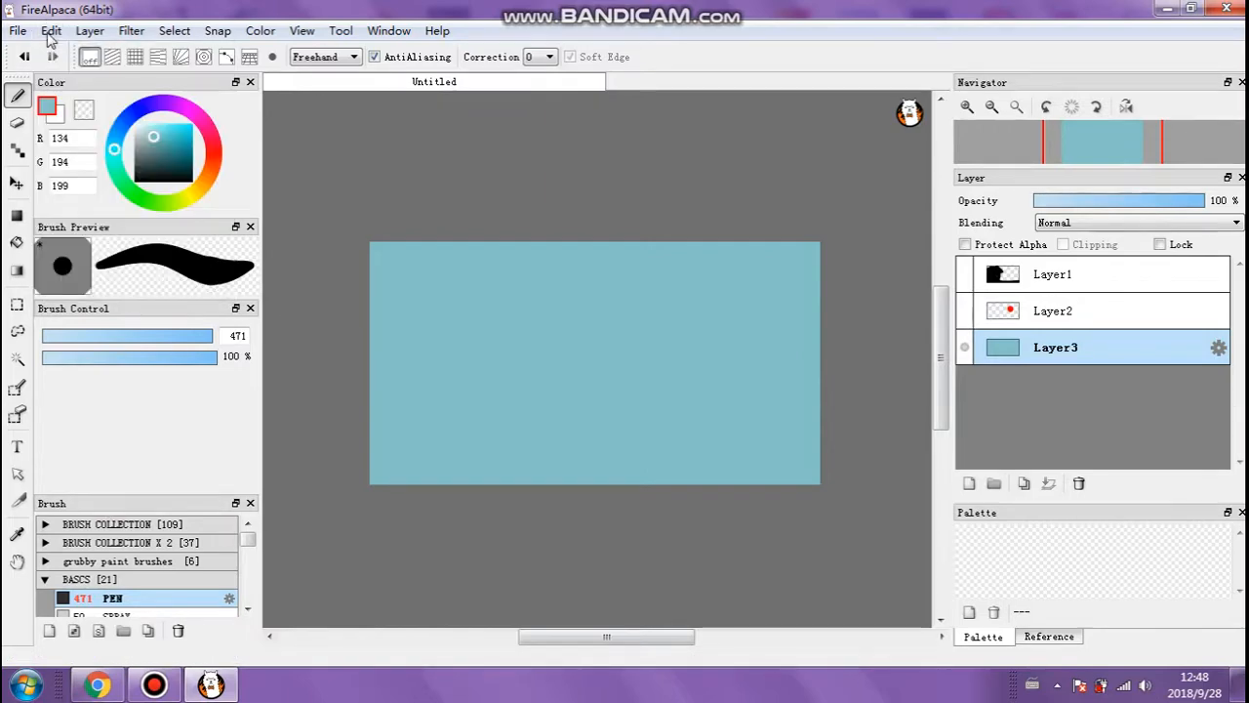
{"action": "key", "text": "ctrl+z"}
{"action": "key", "text": "ctrl+z"}
{"action": "key", "text": "ctrl+z"}
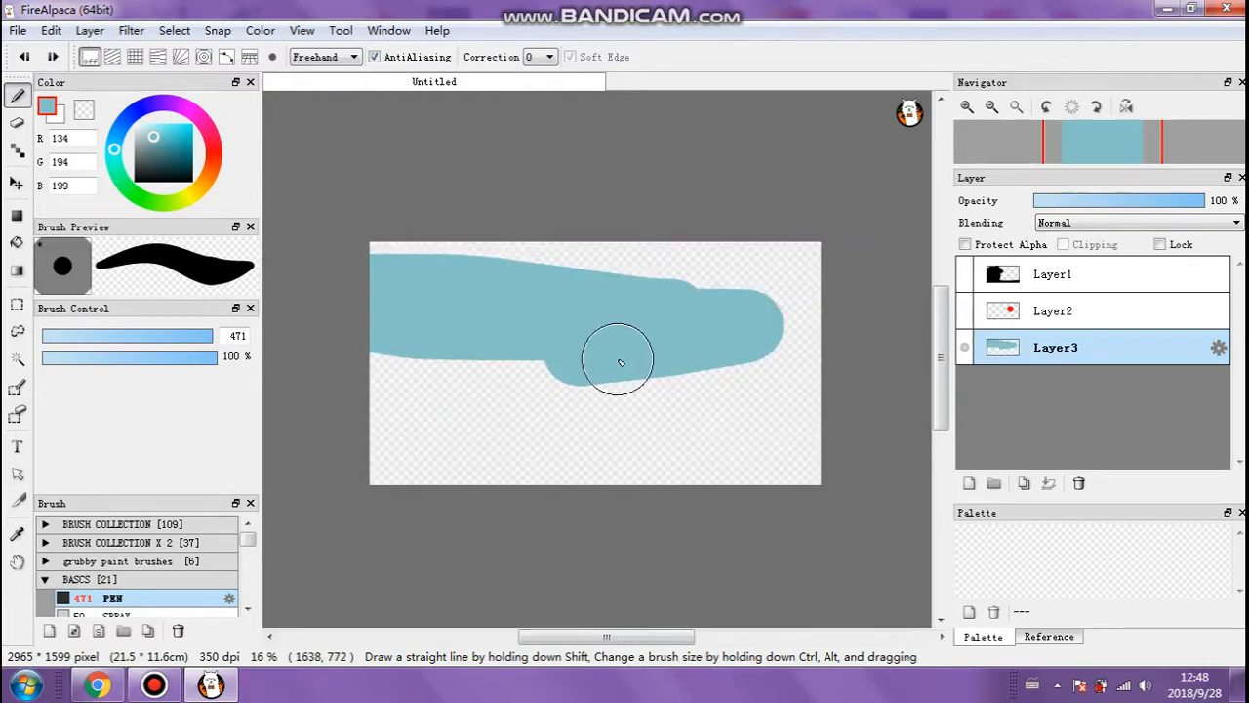
{"action": "key", "text": "ctrl+z"}
{"action": "key", "text": "ctrl+z"}
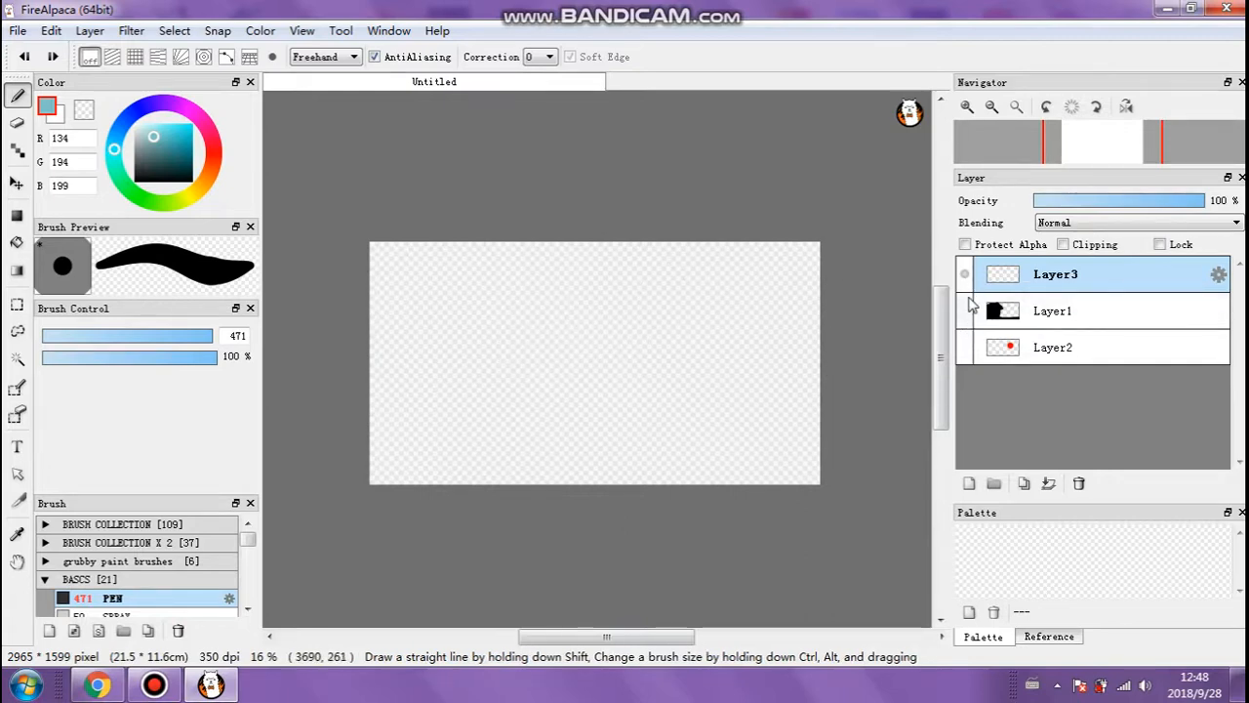
Move the empty Layer3 to the bottom of the layer stack and hide it.
{"action": "left_click", "coordinate": [965, 349]}
{"action": "left_click", "coordinate": [964, 349]}
{"action": "left_click_drag", "start_coordinate": [1030, 299], "coordinate": [1015, 358]}
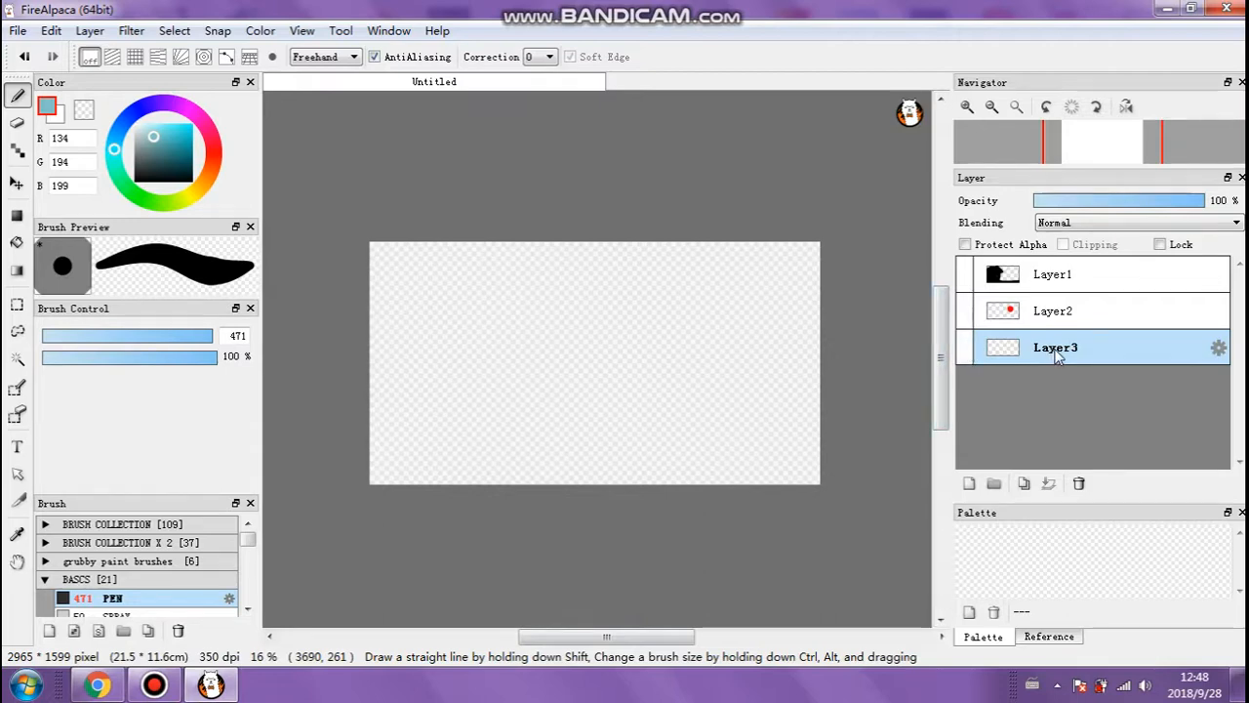
Rename Layer3 as "sky" in its layer properties, keeping the effect at None.
{"action": "double_click", "coordinate": [1080, 349]}
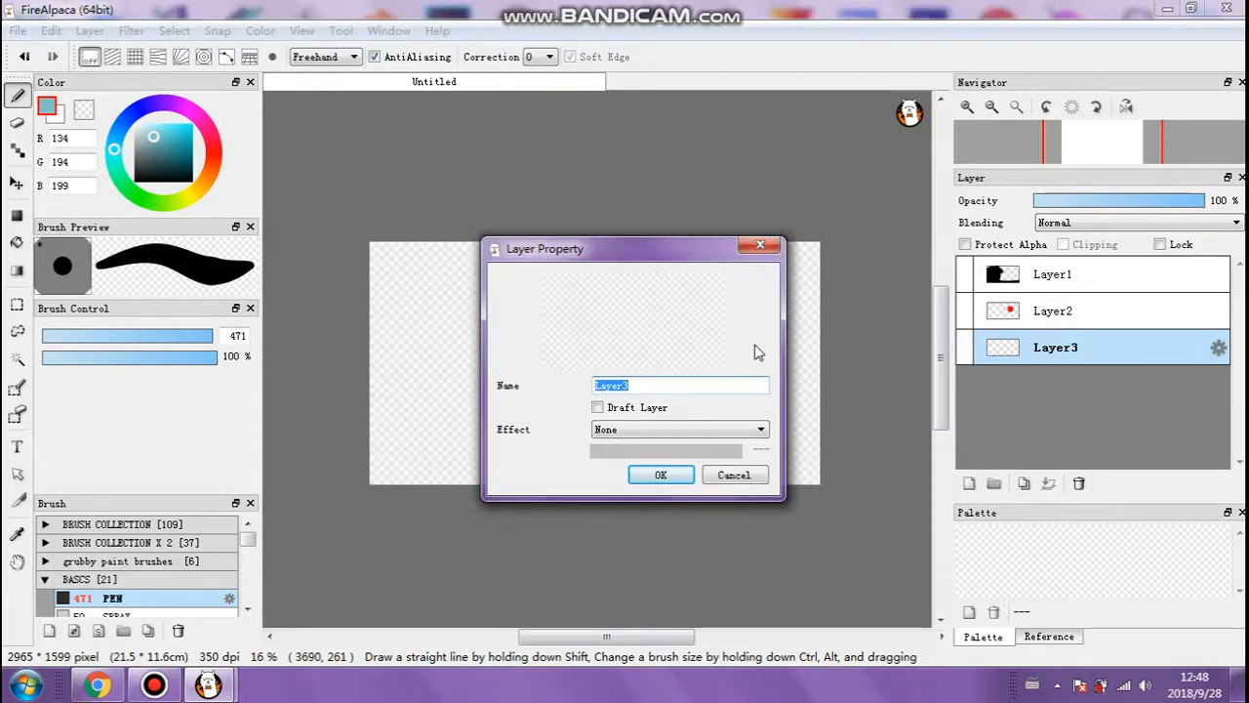
{"action": "left_click_drag", "start_coordinate": [670, 261], "coordinate": [573, 151]}
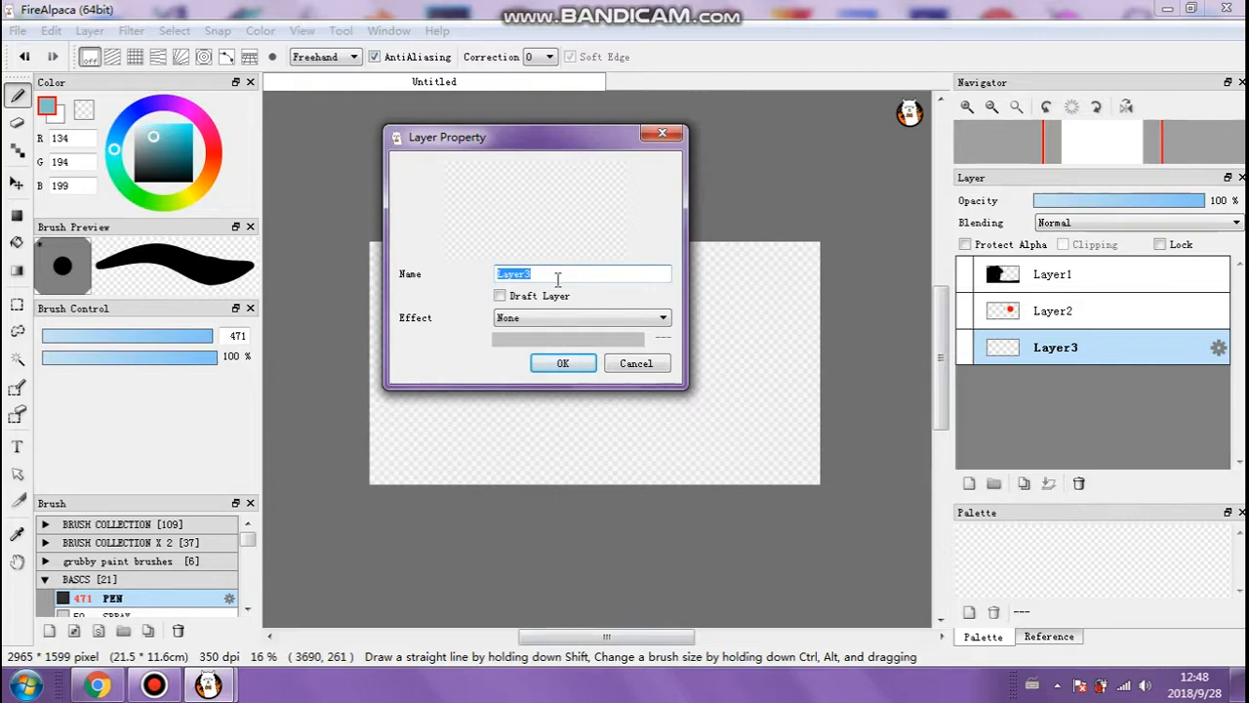
{"action": "key", "text": "BackSpace"}
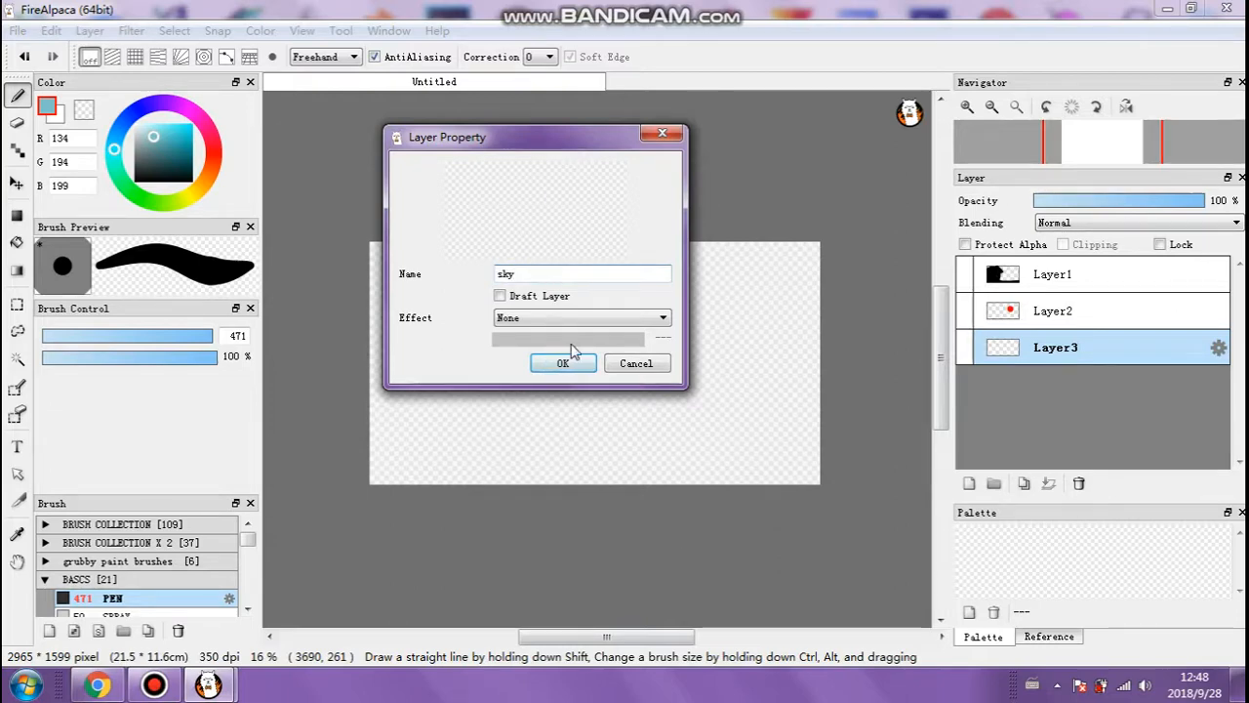
{"action": "left_click", "coordinate": [610, 322]}
{"action": "left_click", "coordinate": [613, 325]}
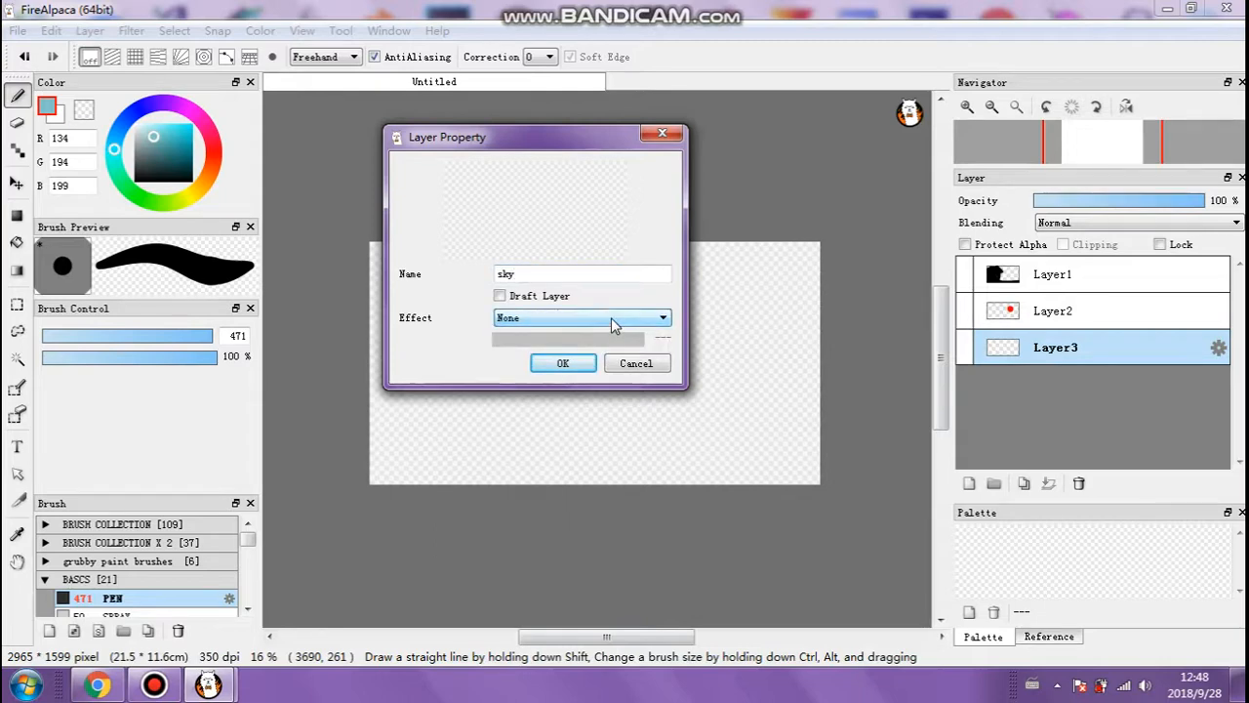
{"action": "left_click", "coordinate": [566, 363]}
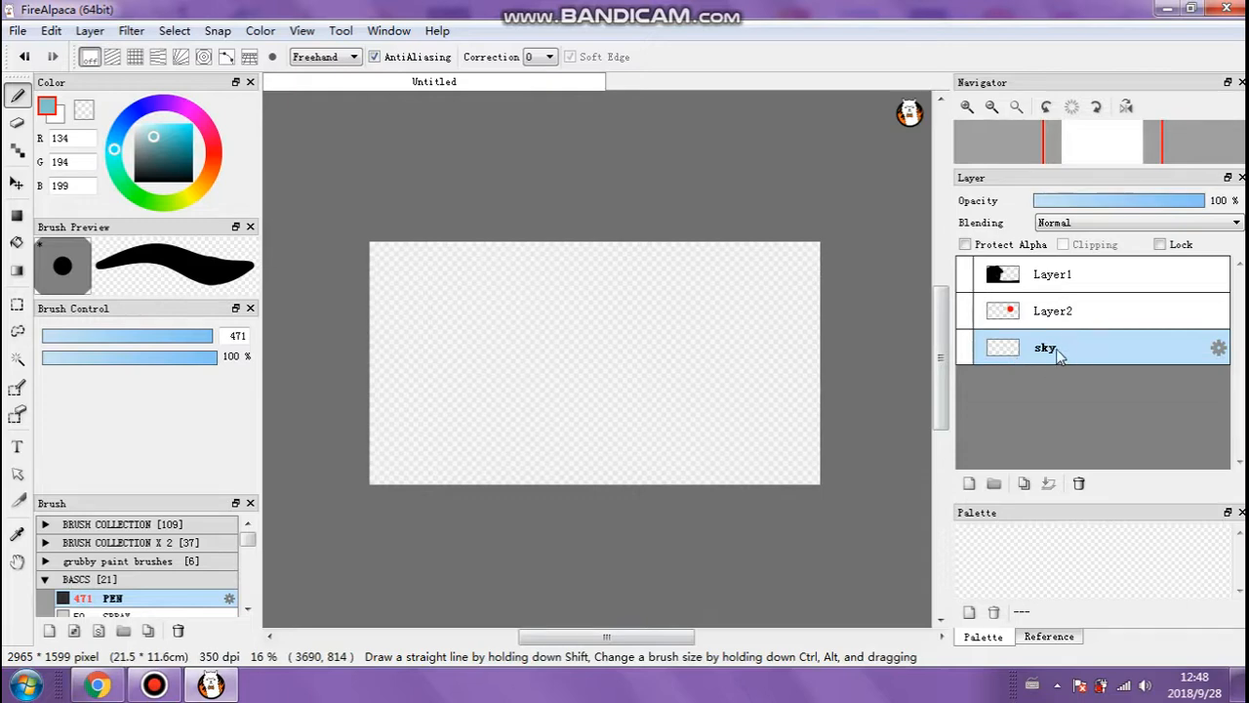
Rename Layer2 with the red disc as "sun" and Layer1 with the black silhouette as "house".
{"action": "double_click", "coordinate": [1069, 314]}
{"action": "type", "text": "sun"}
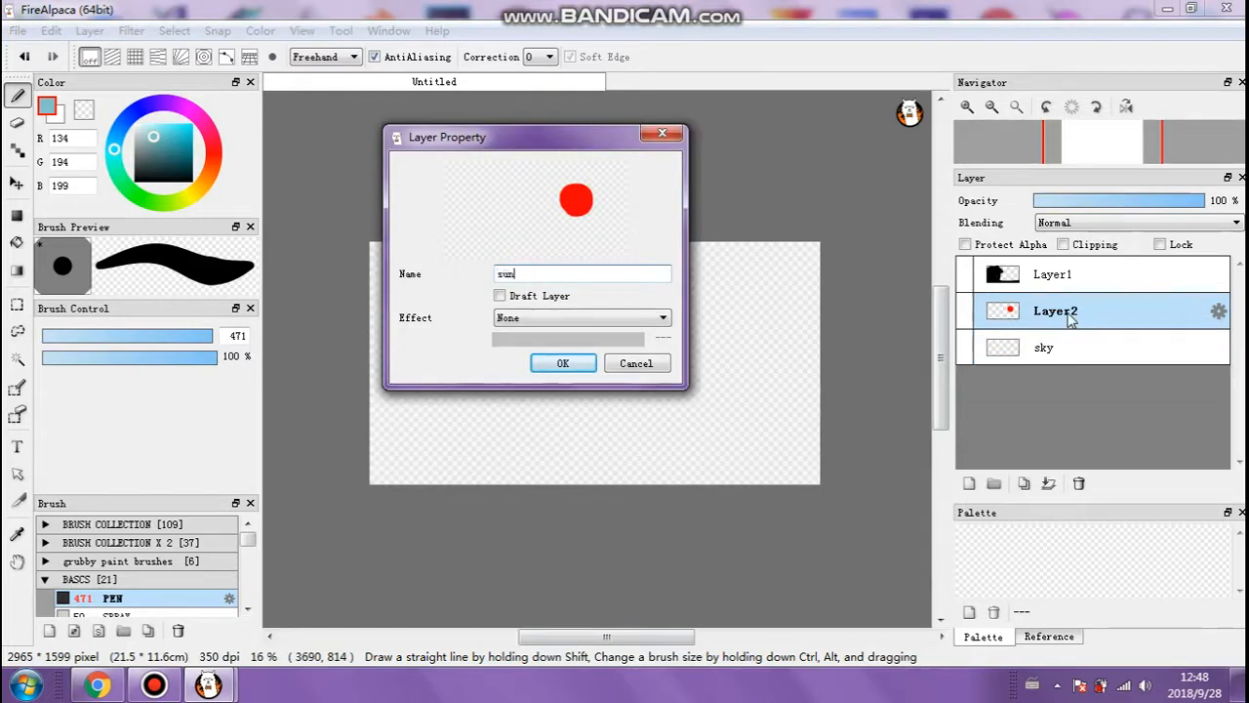
{"action": "left_click", "coordinate": [564, 363]}
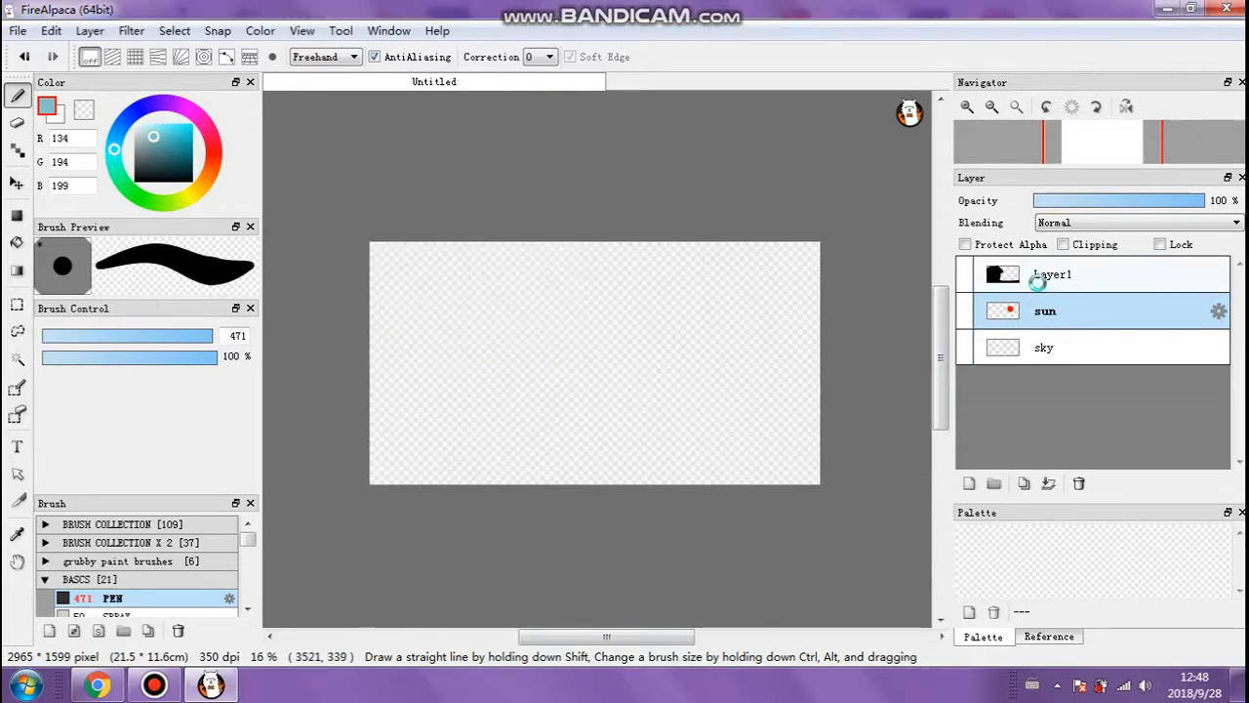
{"action": "double_click", "coordinate": [1041, 281]}
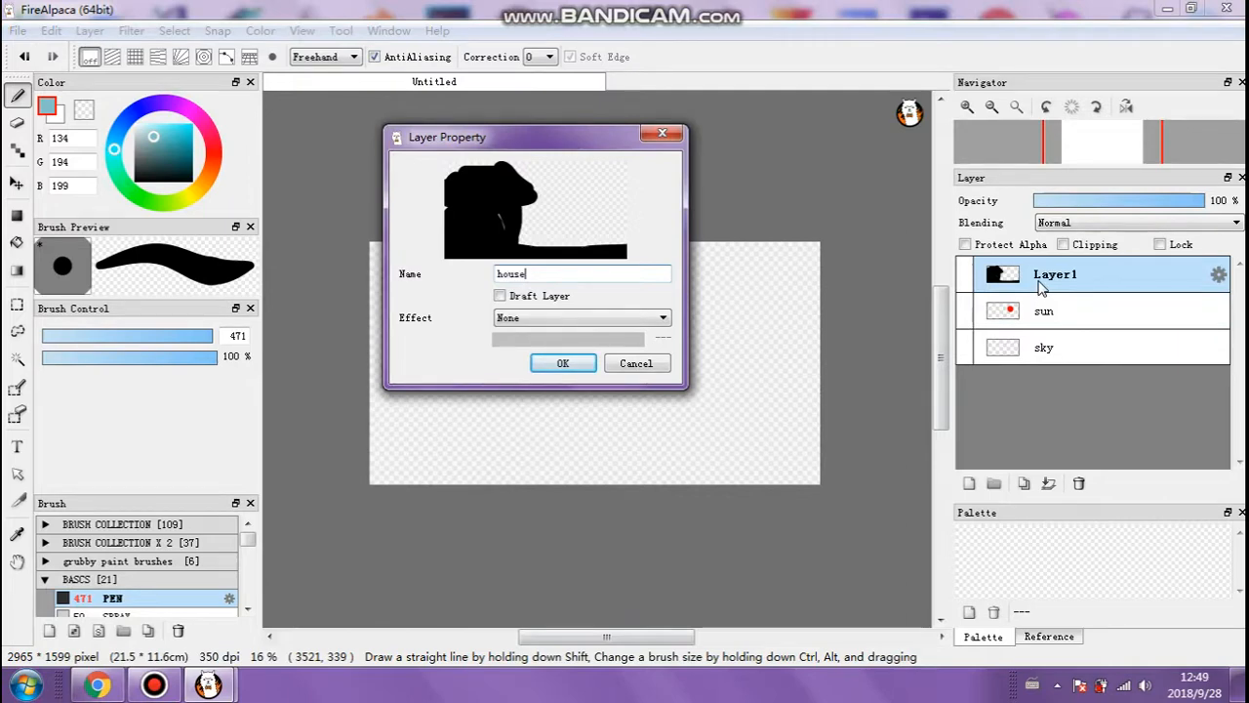
{"action": "type", "text": "house"}
{"action": "key", "text": "Return"}
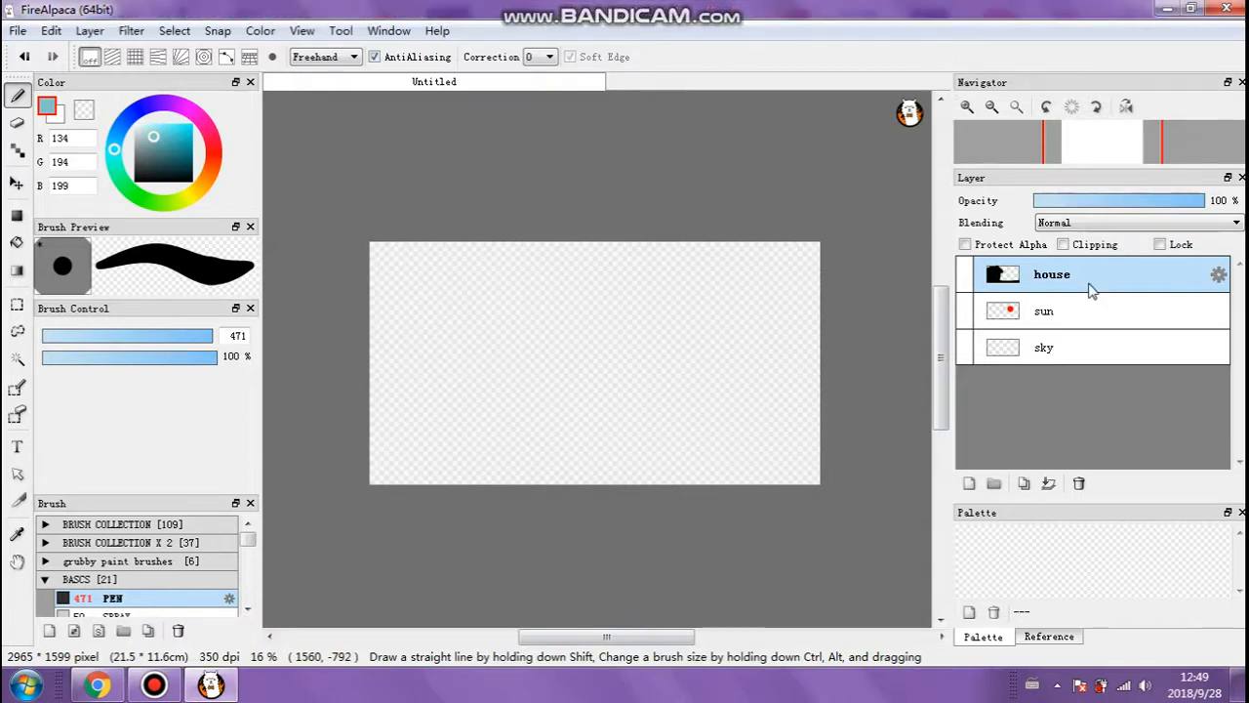
Make the sky layer active and visible.
{"action": "left_click", "coordinate": [1060, 311]}
{"action": "left_click", "coordinate": [1060, 348]}
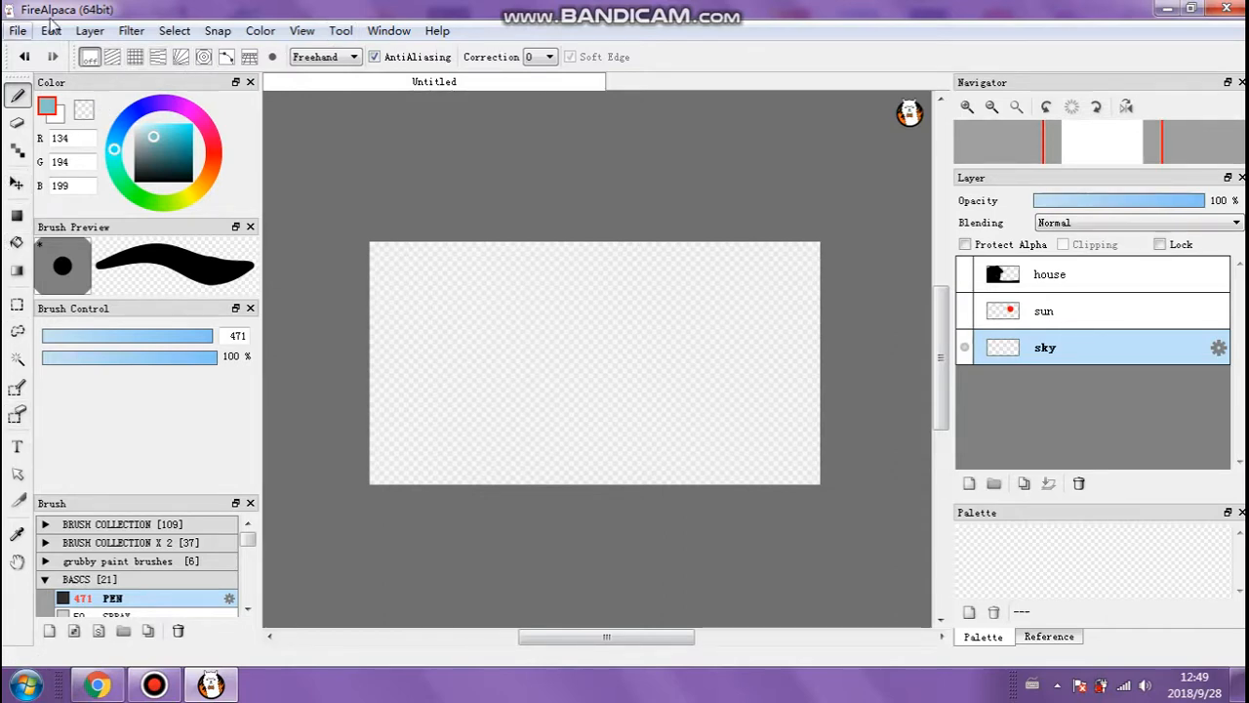
{"action": "left_click", "coordinate": [174, 30]}
{"action": "mouse_move", "coordinate": [293, 30]}
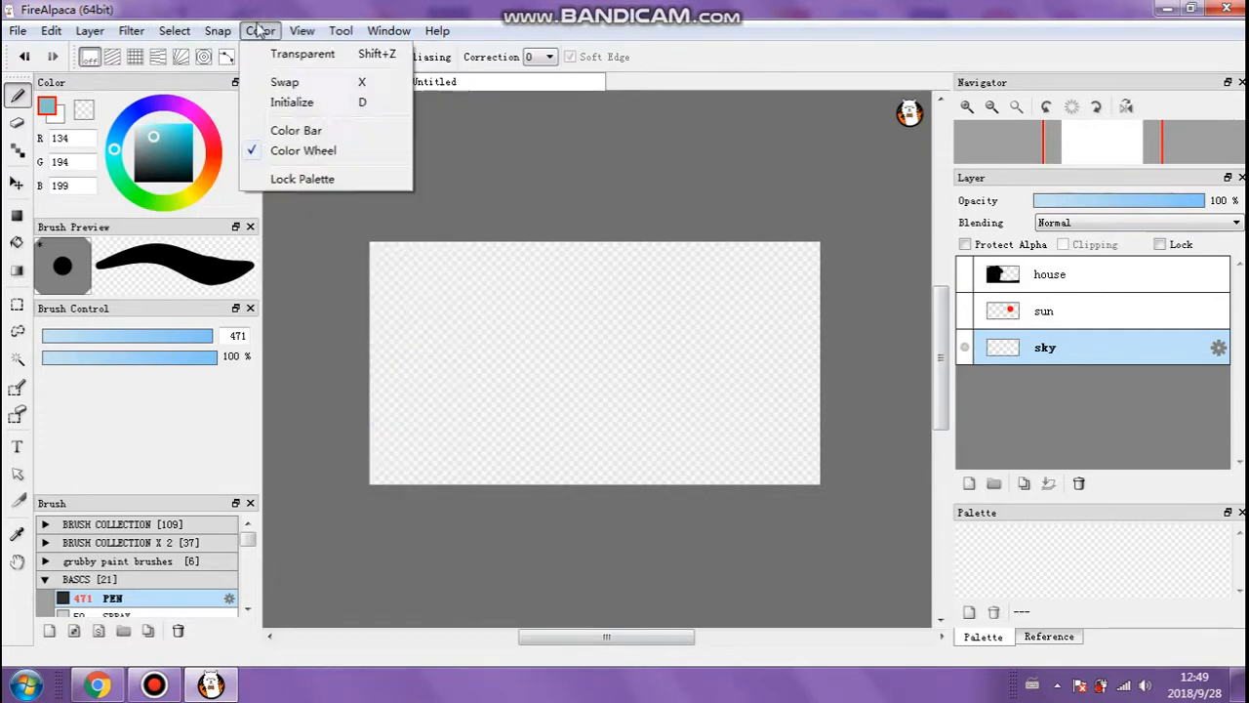
{"action": "left_click", "coordinate": [54, 32]}
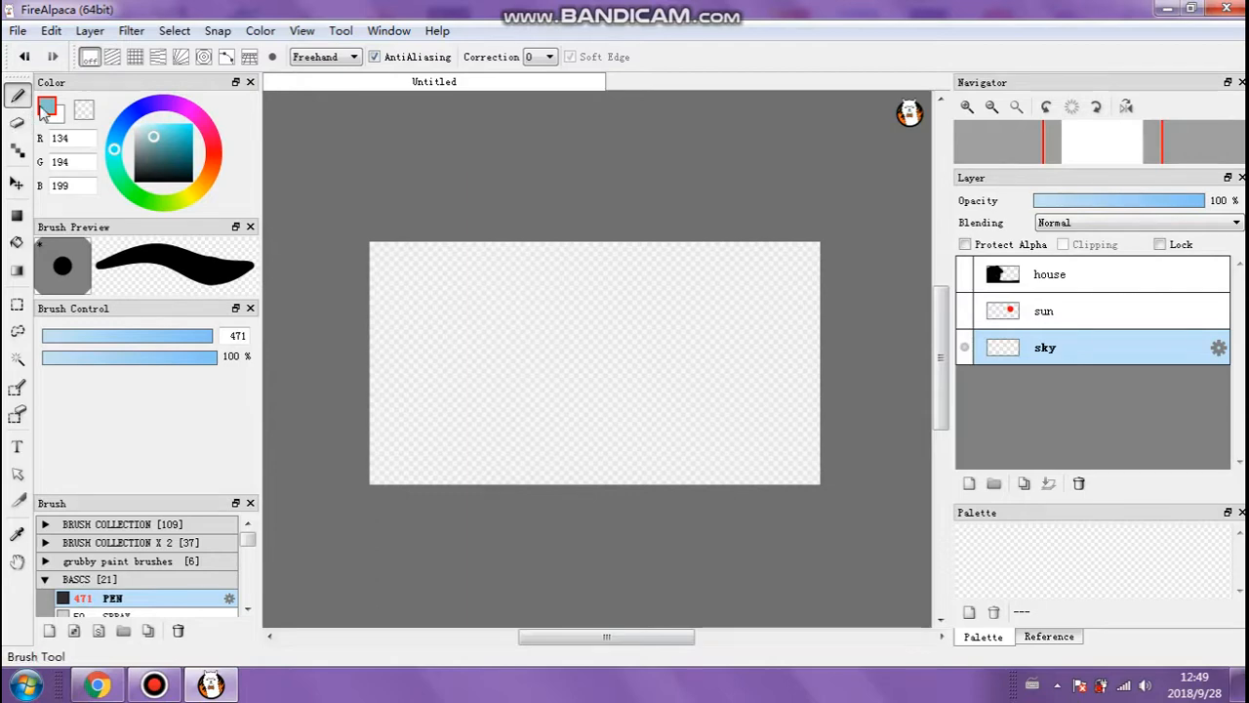
Paint a large irregular teal patch on the sky layer, from the canvas's upper left to its lower middle.
{"action": "mouse_move", "coordinate": [435, 322]}
{"action": "left_mouse_down"}
{"action": "mouse_move", "coordinate": [492, 379]}
{"action": "mouse_move", "coordinate": [643, 420]}
{"action": "left_mouse_up"}
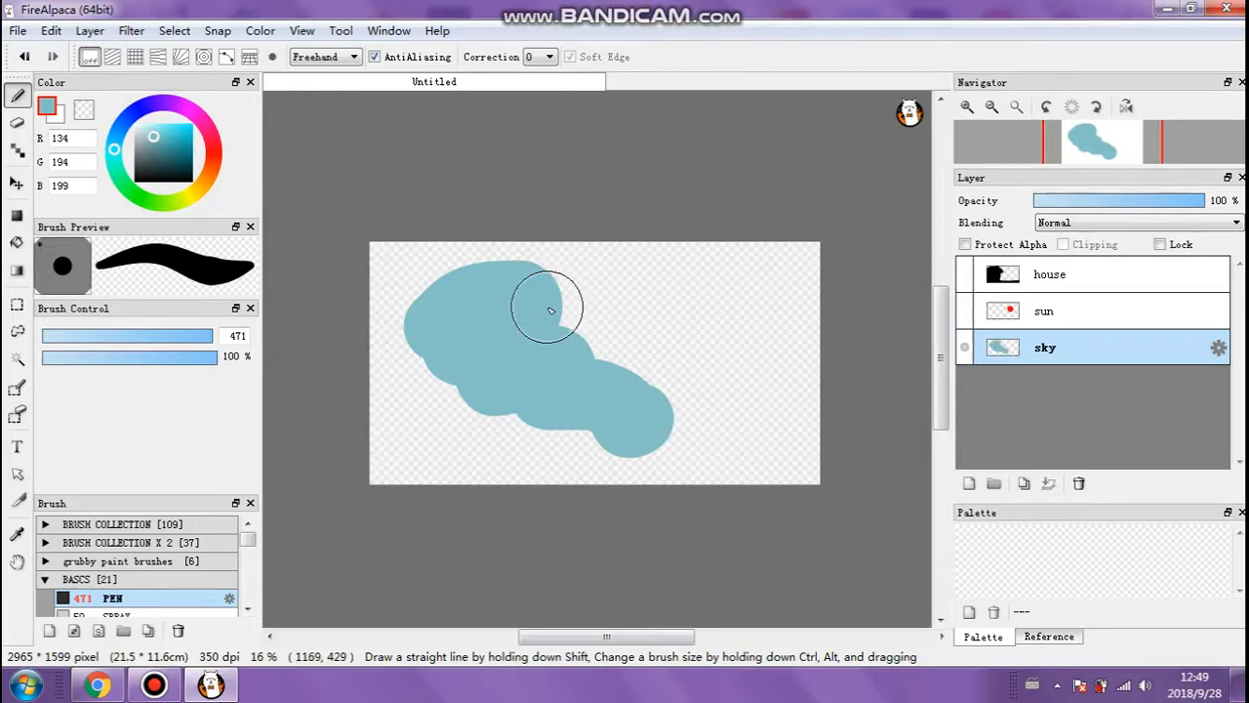
Paint a textured teal stroke down the canvas's right side with the epic nature 1 brush at size 374 and 100 % opacity.
{"action": "scroll", "coordinate": [176, 599], "scroll_direction": "down", "scroll_amount": 4}
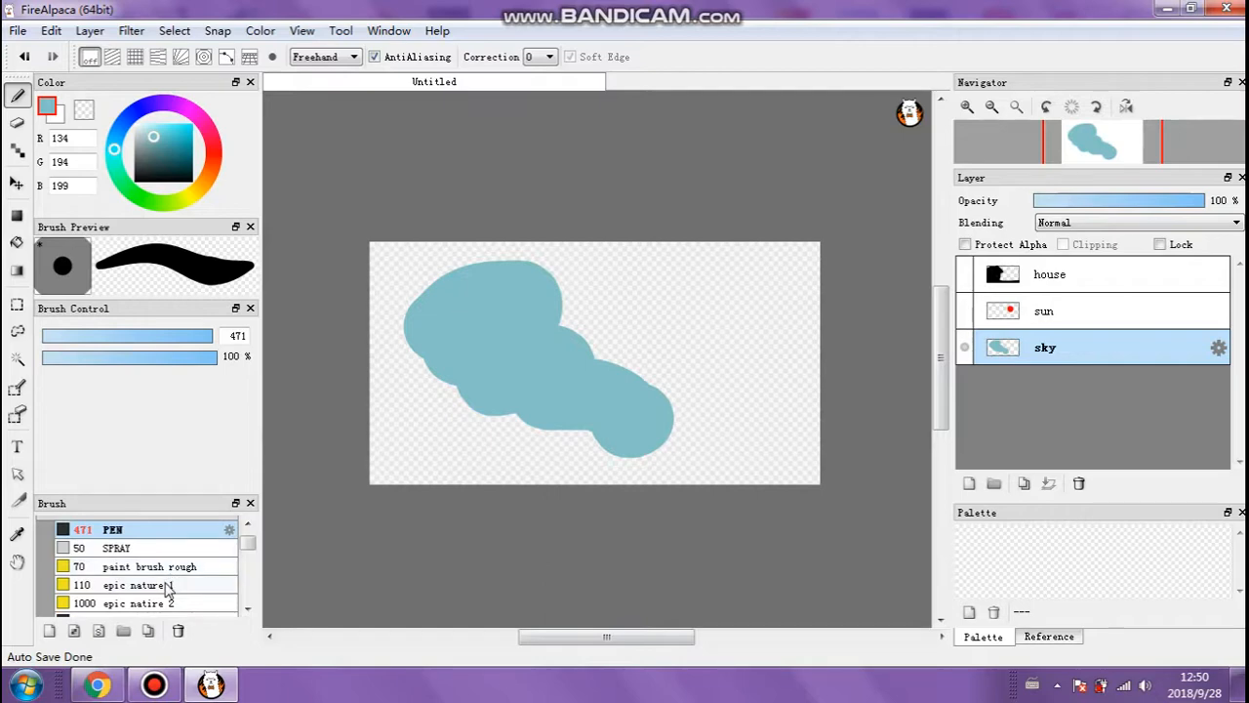
{"action": "left_click", "coordinate": [166, 585]}
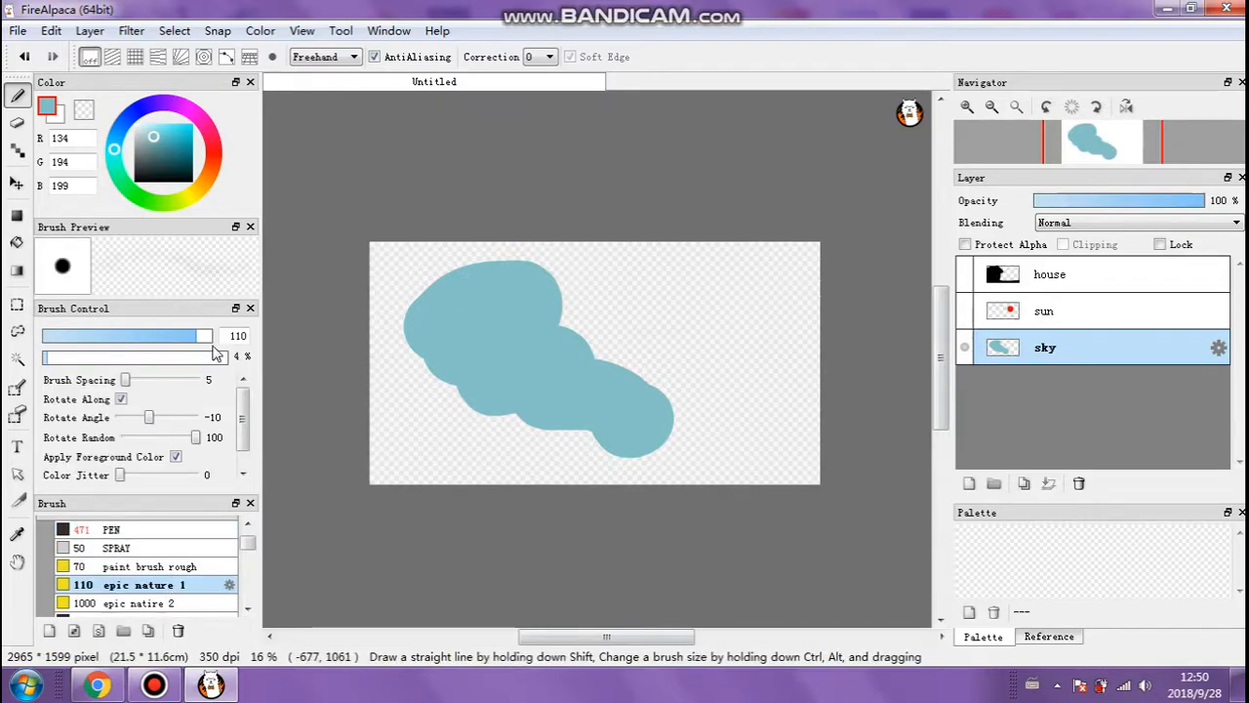
{"action": "left_click_drag", "start_coordinate": [135, 360], "coordinate": [268, 355]}
{"action": "left_click_drag", "start_coordinate": [198, 338], "coordinate": [318, 318]}
{"action": "mouse_move", "coordinate": [690, 257]}
{"action": "left_mouse_down"}
{"action": "mouse_move", "coordinate": [672, 316]}
{"action": "mouse_move", "coordinate": [788, 444]}
{"action": "left_mouse_up"}
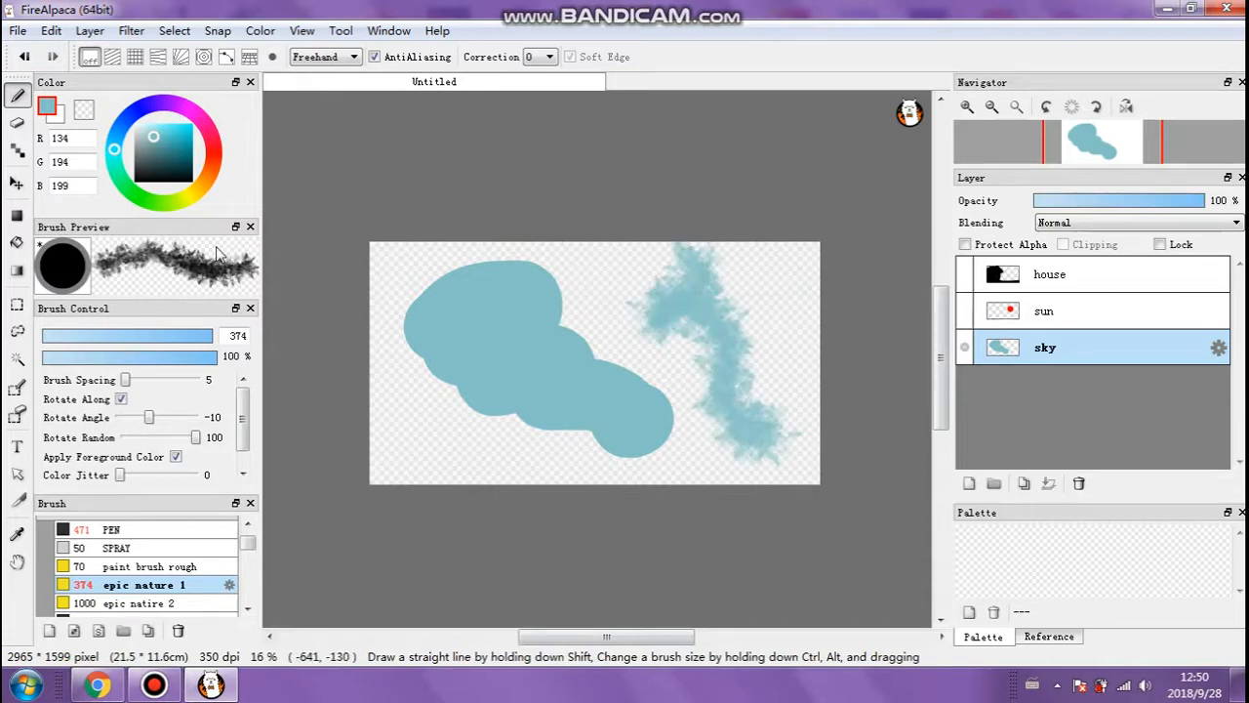
Set the colour to red (R 215, G 19, B 0) and paint a textured C-shaped stroke over the teal patch.
{"action": "left_click", "coordinate": [210, 157]}
{"action": "mouse_move", "coordinate": [175, 137]}
{"action": "left_mouse_down"}
{"action": "mouse_move", "coordinate": [134, 169]}
{"action": "mouse_move", "coordinate": [192, 131]}
{"action": "left_mouse_up"}
{"action": "mouse_move", "coordinate": [580, 298]}
{"action": "left_mouse_down"}
{"action": "mouse_move", "coordinate": [494, 303]}
{"action": "mouse_move", "coordinate": [459, 276]}
{"action": "mouse_move", "coordinate": [453, 400]}
{"action": "mouse_move", "coordinate": [539, 460]}
{"action": "left_mouse_up"}
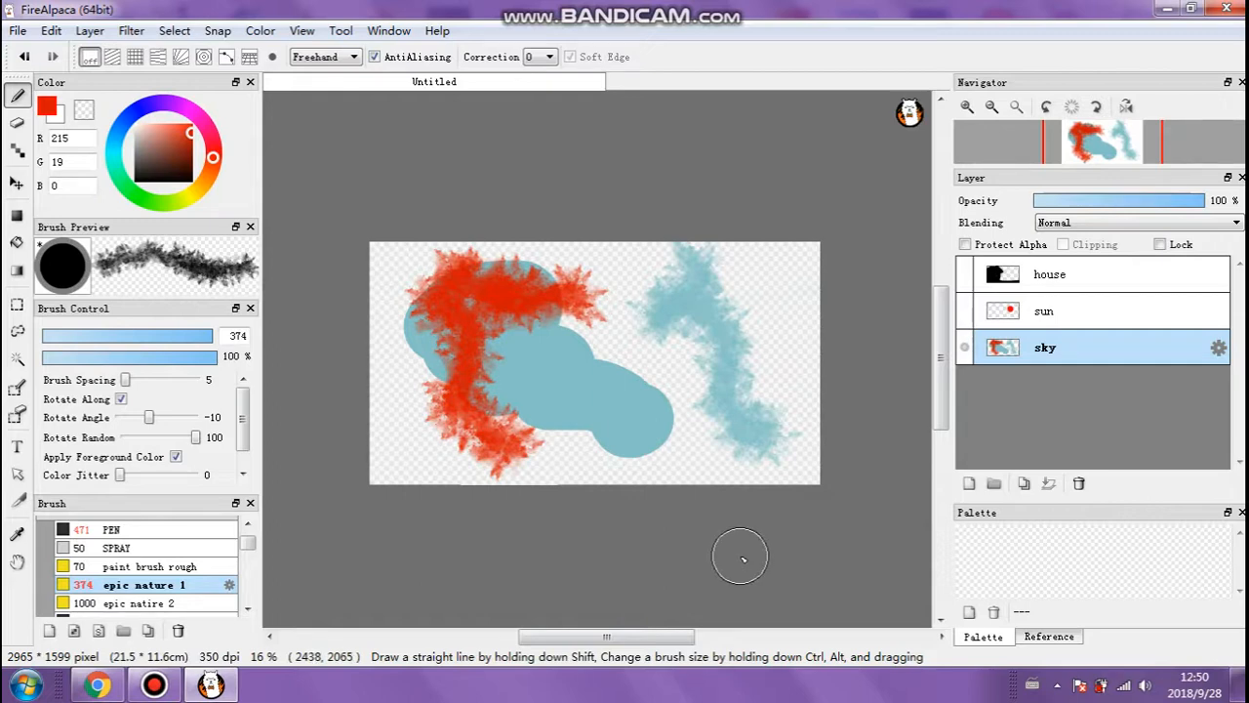
Undo the red and teal textured strokes and the teal patch on the sky layer.
{"action": "key", "text": "ctrl+z"}
{"action": "key", "text": "ctrl+z"}
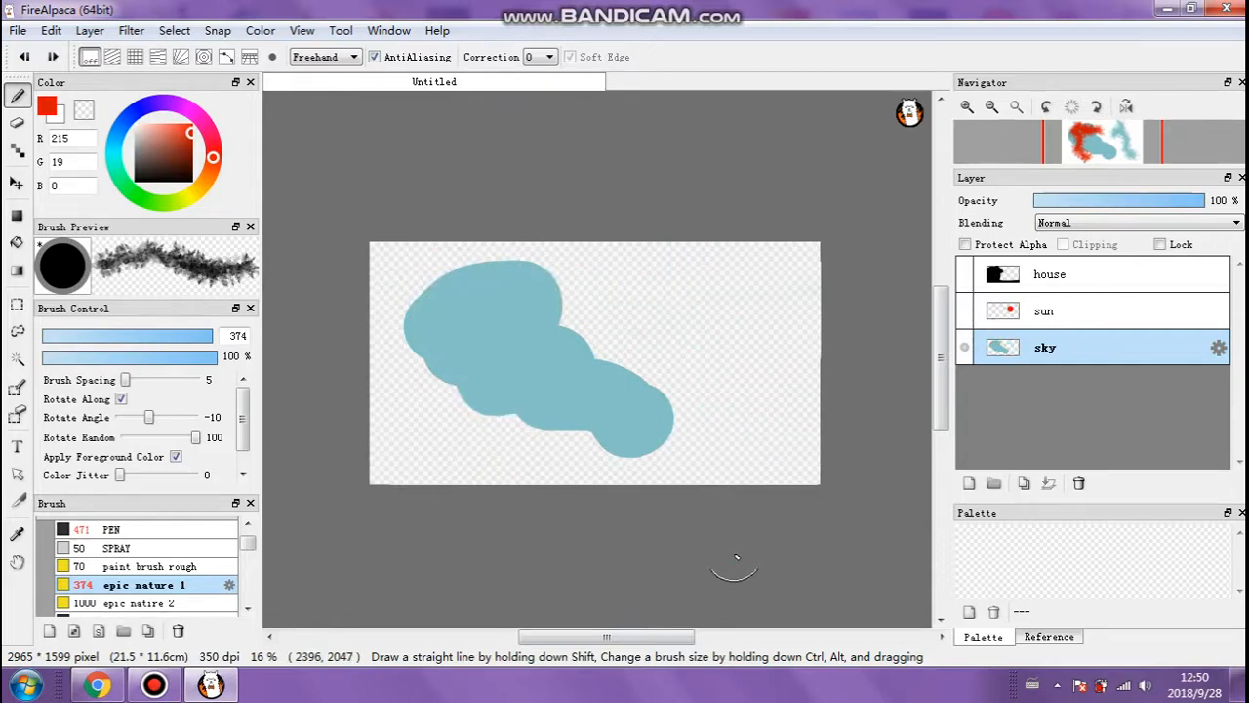
{"action": "key", "text": "ctrl+z"}
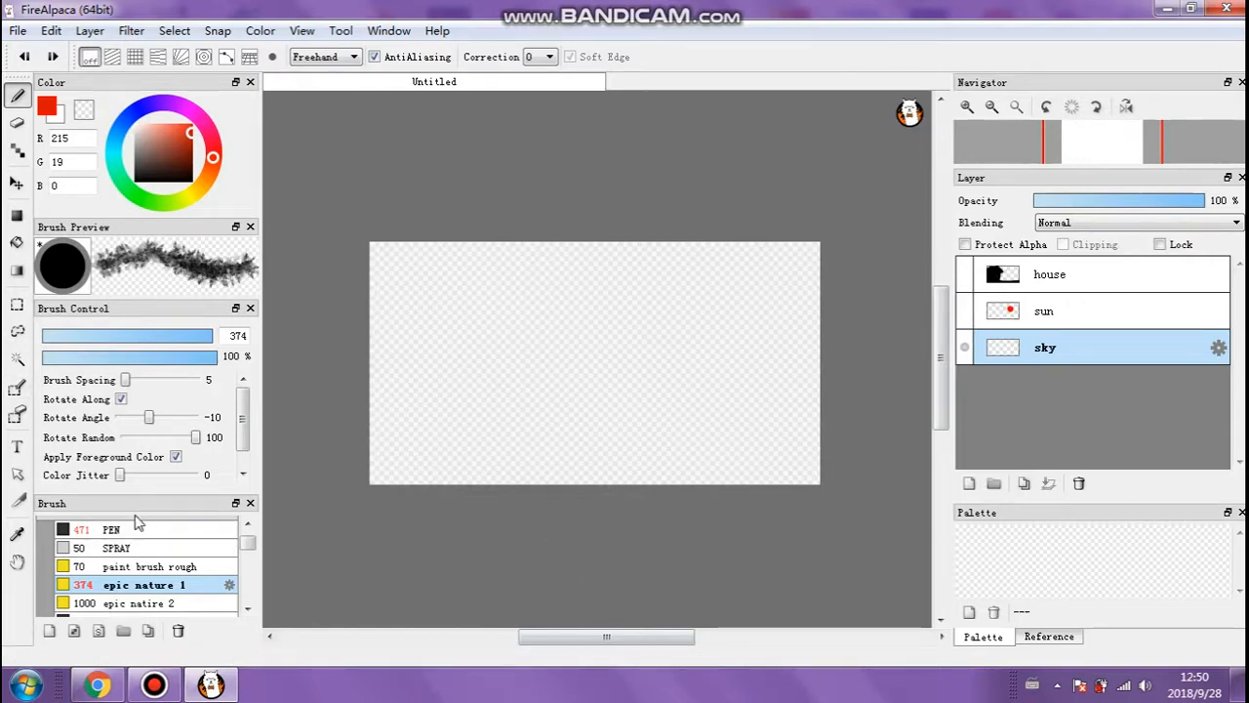
Paint a wide horizontal band across the upper canvas with the PEN brush at size 389 in blue (R 0, G 138, B 215).
{"action": "left_click", "coordinate": [101, 534]}
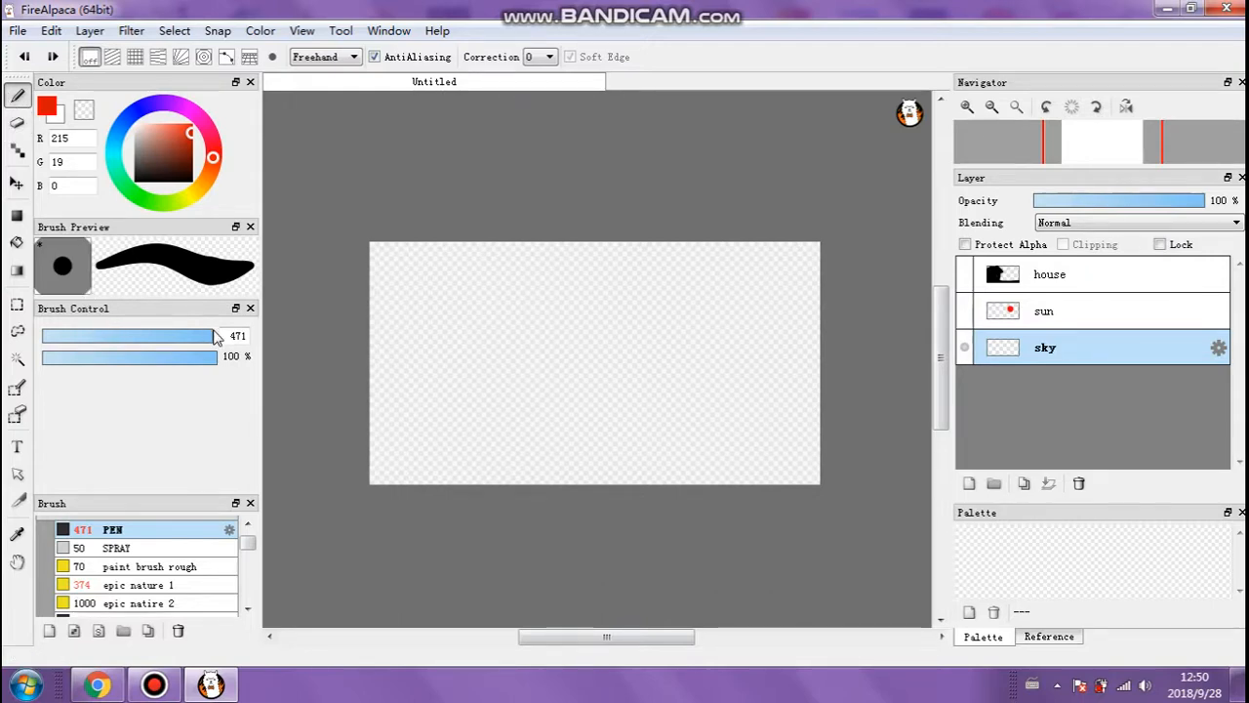
{"action": "mouse_move", "coordinate": [204, 338]}
{"action": "left_mouse_down"}
{"action": "mouse_move", "coordinate": [117, 338]}
{"action": "mouse_move", "coordinate": [276, 330]}
{"action": "left_mouse_up"}
{"action": "left_click", "coordinate": [117, 134]}
{"action": "left_click_drag", "start_coordinate": [397, 308], "coordinate": [790, 315]}
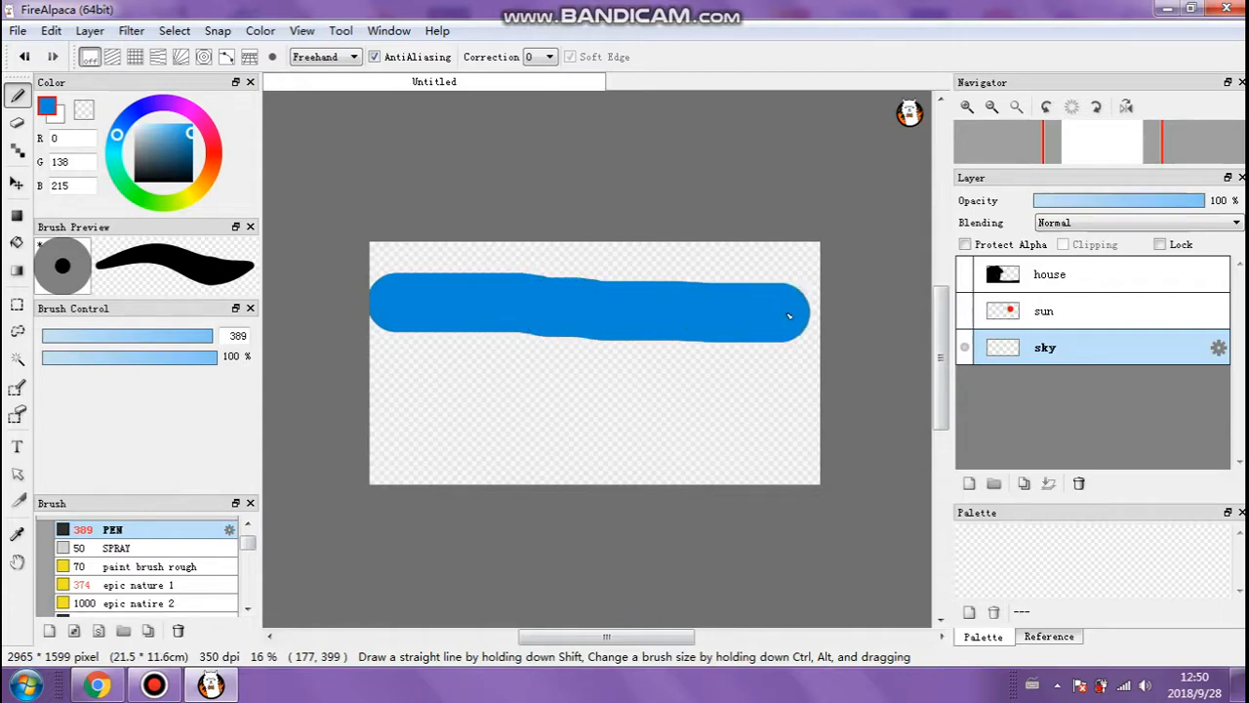
Set the pen size to 47 and paint a thin horizontal line and several short squiggles below the wide band.
{"action": "left_click_drag", "start_coordinate": [201, 341], "coordinate": [166, 343]}
{"action": "left_click_drag", "start_coordinate": [391, 377], "coordinate": [822, 380]}
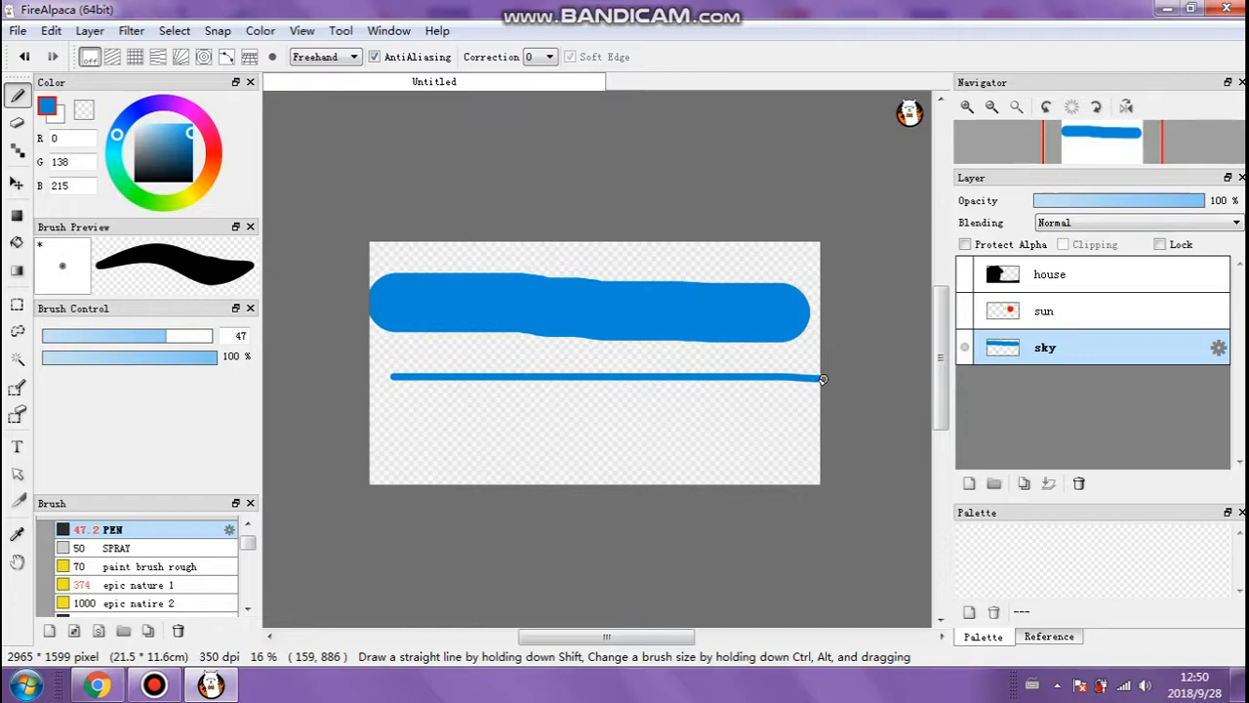
{"action": "mouse_move", "coordinate": [458, 382]}
{"action": "left_mouse_down"}
{"action": "mouse_move", "coordinate": [418, 403]}
{"action": "mouse_move", "coordinate": [619, 434]}
{"action": "mouse_move", "coordinate": [546, 436]}
{"action": "mouse_move", "coordinate": [779, 433]}
{"action": "mouse_move", "coordinate": [692, 402]}
{"action": "mouse_move", "coordinate": [761, 397]}
{"action": "left_mouse_up"}
{"action": "left_click_drag", "start_coordinate": [495, 354], "coordinate": [543, 354]}
{"action": "mouse_move", "coordinate": [600, 394]}
{"action": "left_mouse_down"}
{"action": "mouse_move", "coordinate": [655, 394]}
{"action": "mouse_move", "coordinate": [752, 364]}
{"action": "left_mouse_up"}
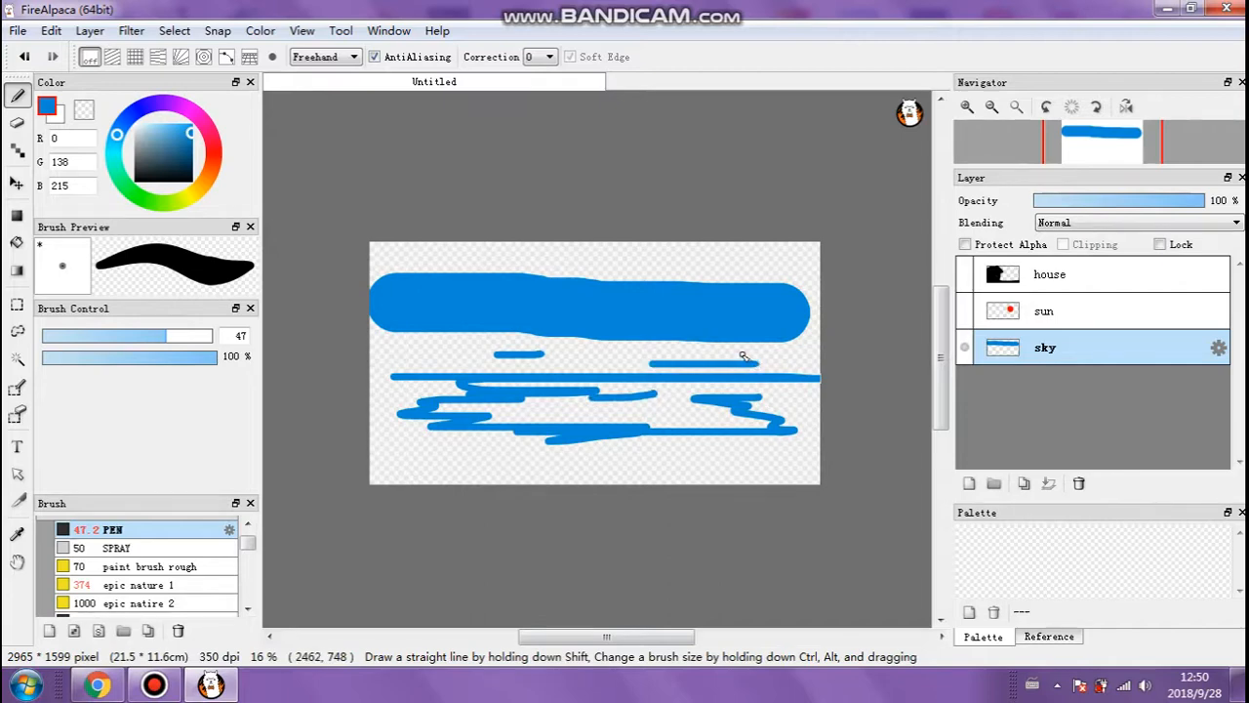
Undo all the thin blue strokes and the wide blue band, and enlarge the pen to size 303.
{"action": "key", "text": "ctrl+z"}
{"action": "key", "text": "ctrl+z"}
{"action": "key", "text": "ctrl+z"}
{"action": "key", "text": "ctrl+z"}
{"action": "key", "text": "ctrl+z"}
{"action": "key", "text": "ctrl+z"}
{"action": "key", "text": "ctrl+z"}
{"action": "key", "text": "ctrl+z"}
{"action": "key", "text": "ctrl+z"}
{"action": "key", "text": "ctrl+z"}
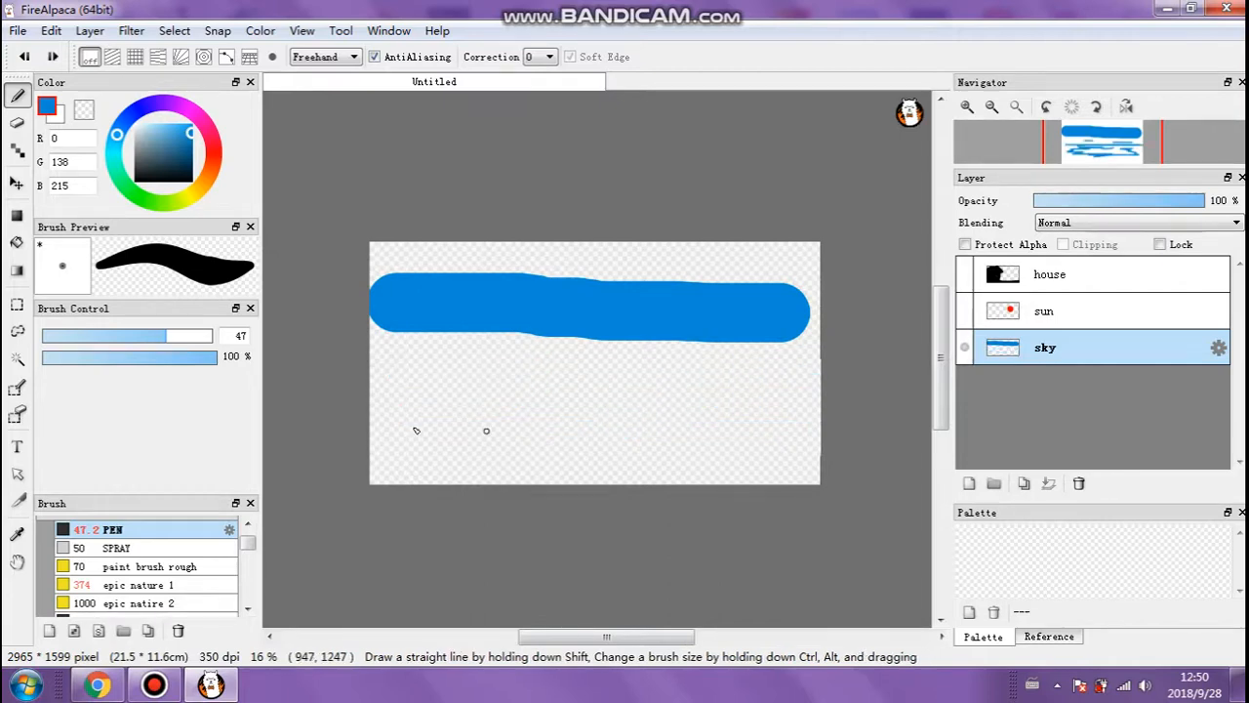
{"action": "mouse_move", "coordinate": [142, 336]}
{"action": "left_mouse_down"}
{"action": "mouse_move", "coordinate": [236, 342]}
{"action": "mouse_move", "coordinate": [89, 343]}
{"action": "mouse_move", "coordinate": [264, 334]}
{"action": "mouse_move", "coordinate": [238, 338]}
{"action": "left_mouse_up"}
{"action": "key", "text": "ctrl+z"}
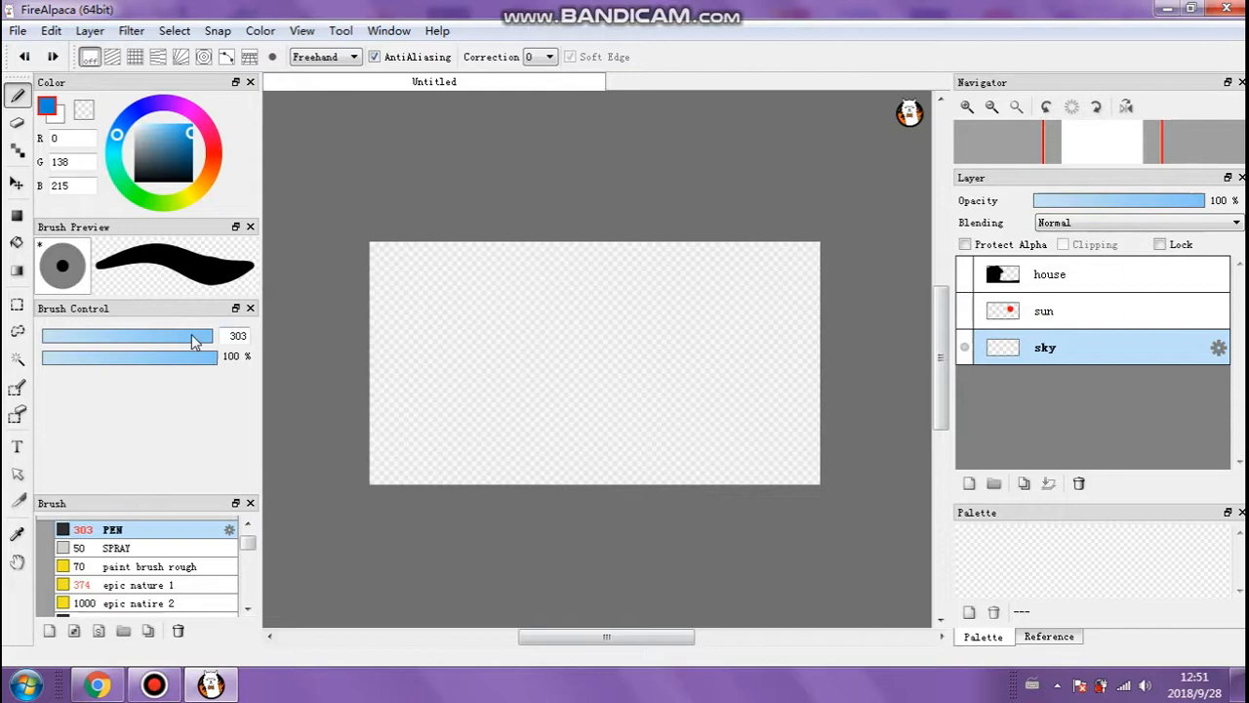
Set the pen size to 367 and paint a solid blue horizontal band across the canvas's upper left.
{"action": "mouse_move", "coordinate": [213, 344]}
{"action": "left_mouse_down"}
{"action": "mouse_move", "coordinate": [261, 330]}
{"action": "mouse_move", "coordinate": [214, 357]}
{"action": "mouse_move", "coordinate": [88, 366]}
{"action": "mouse_move", "coordinate": [247, 367]}
{"action": "left_mouse_up"}
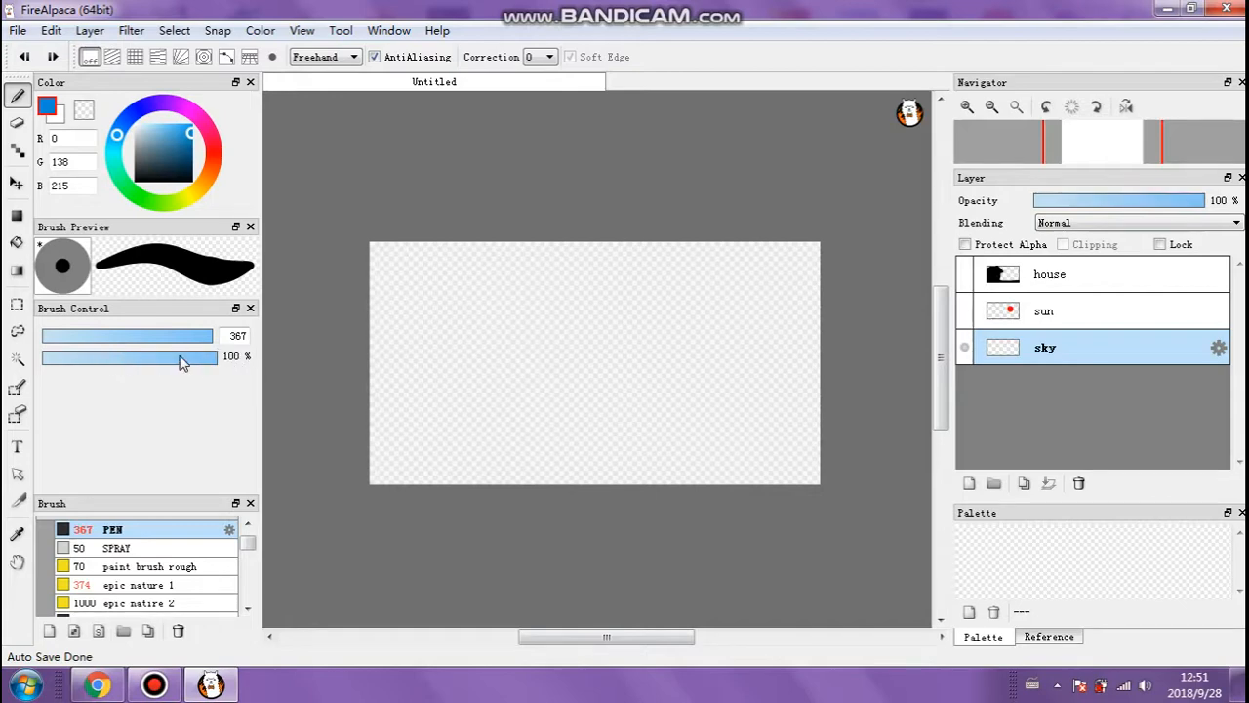
{"action": "left_click_drag", "start_coordinate": [408, 308], "coordinate": [657, 304]}
{"action": "left_click_drag", "start_coordinate": [648, 305], "coordinate": [641, 300]}
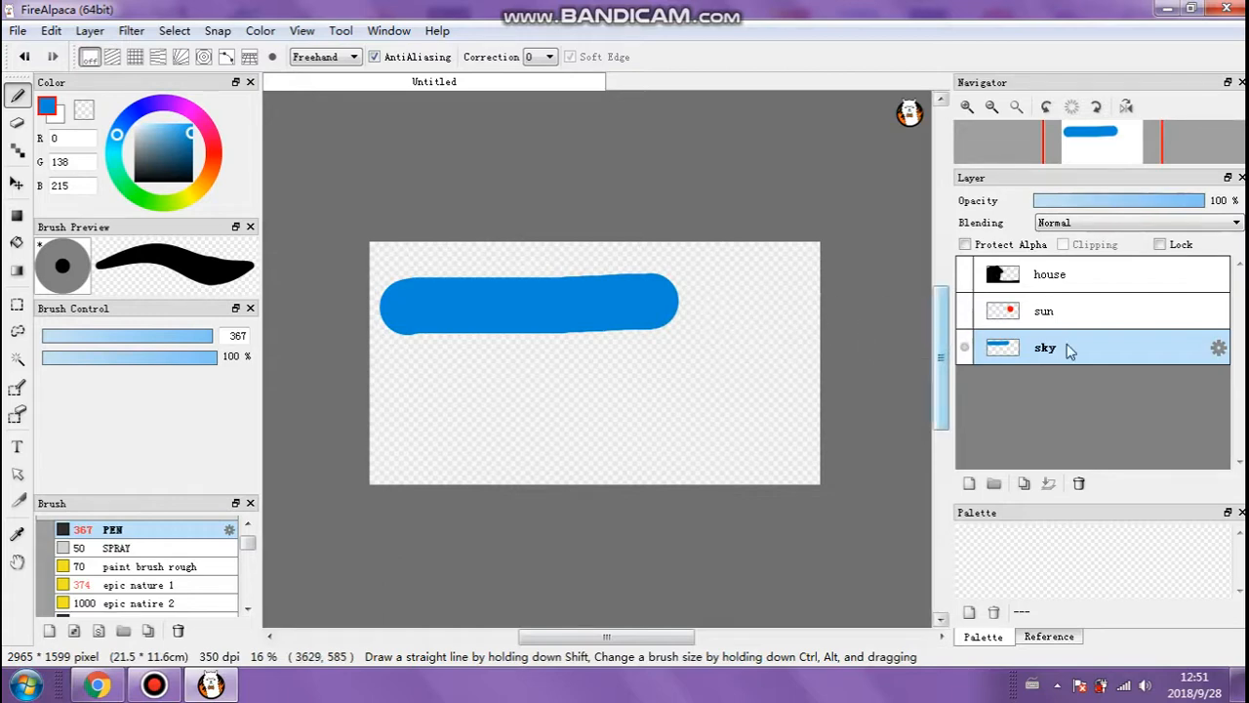
Move the sky layer to the top of the layer stack and make the house layer visible.
{"action": "left_click_drag", "start_coordinate": [1063, 351], "coordinate": [1051, 273]}
{"action": "left_click", "coordinate": [964, 314]}
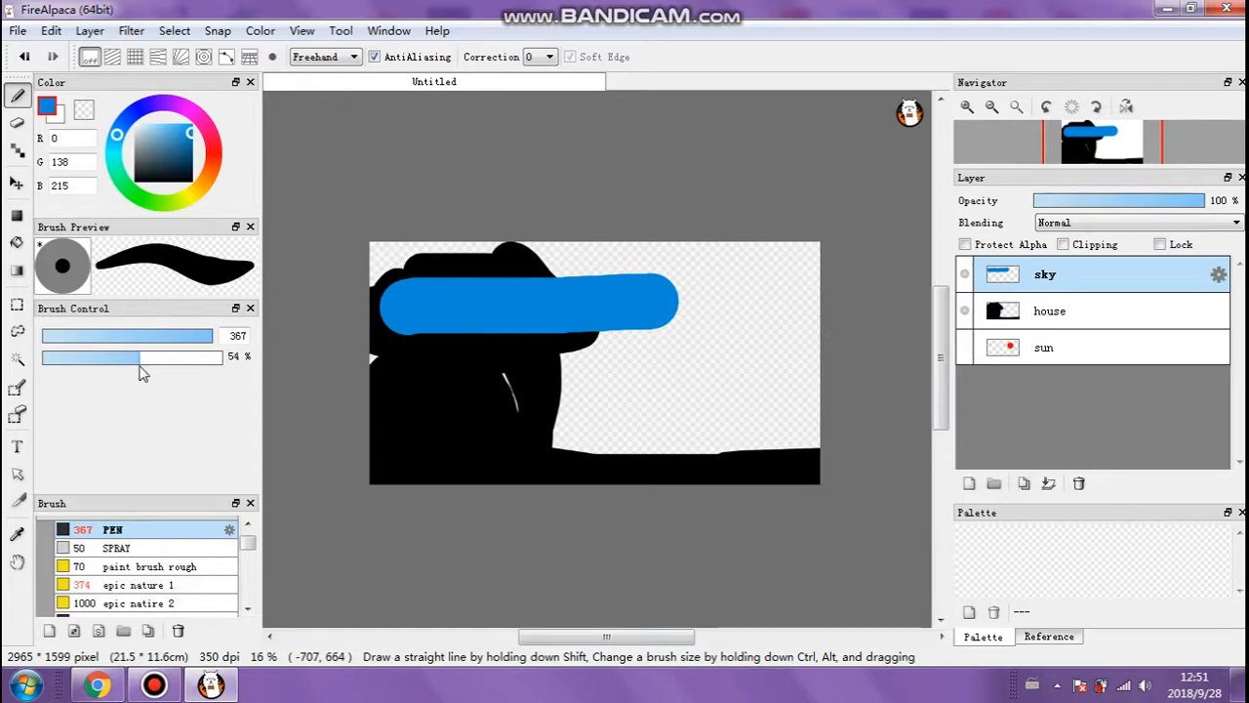
Paint overlapping translucent blue strokes over the house, first at 54 % opacity and then at 21 % opacity.
{"action": "mouse_move", "coordinate": [402, 369]}
{"action": "left_mouse_down"}
{"action": "mouse_move", "coordinate": [643, 379]}
{"action": "mouse_move", "coordinate": [448, 386]}
{"action": "mouse_move", "coordinate": [680, 388]}
{"action": "mouse_move", "coordinate": [431, 388]}
{"action": "mouse_move", "coordinate": [648, 385]}
{"action": "mouse_move", "coordinate": [411, 403]}
{"action": "mouse_move", "coordinate": [647, 389]}
{"action": "mouse_move", "coordinate": [477, 387]}
{"action": "mouse_move", "coordinate": [615, 361]}
{"action": "mouse_move", "coordinate": [450, 376]}
{"action": "left_mouse_up"}
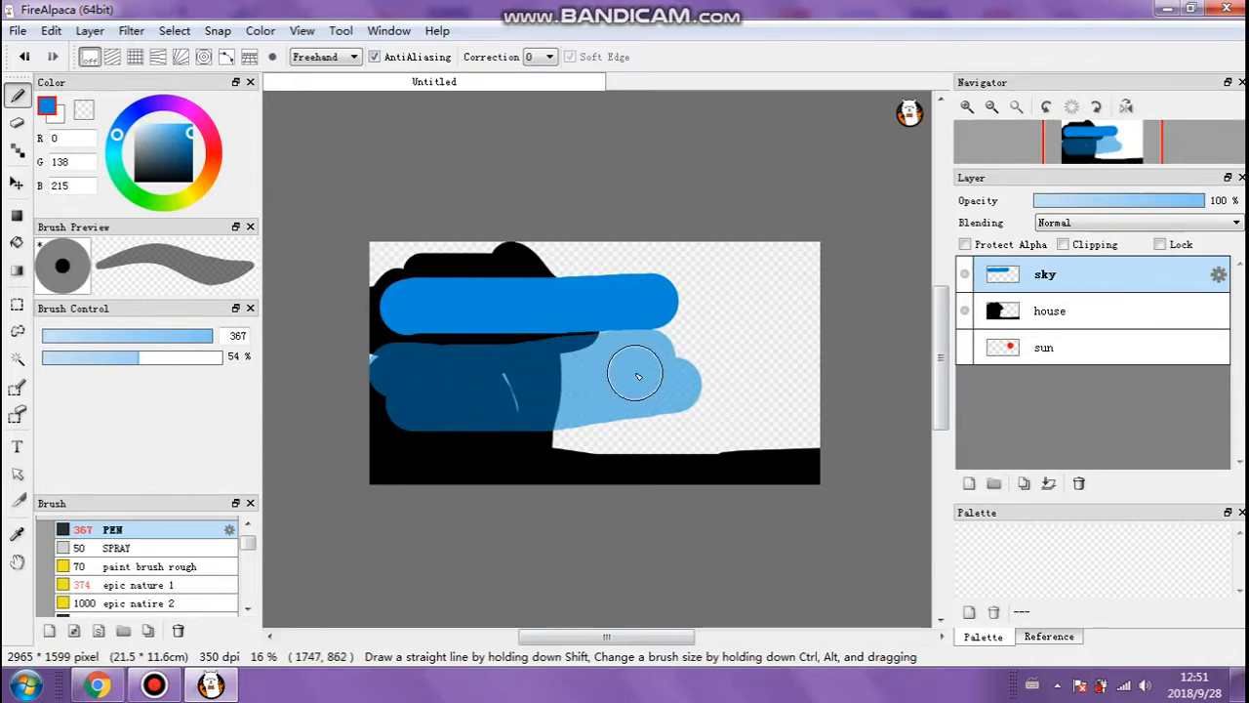
{"action": "mouse_move", "coordinate": [637, 377]}
{"action": "left_mouse_down"}
{"action": "mouse_move", "coordinate": [454, 378]}
{"action": "mouse_move", "coordinate": [713, 371]}
{"action": "mouse_move", "coordinate": [779, 362]}
{"action": "mouse_move", "coordinate": [602, 372]}
{"action": "mouse_move", "coordinate": [758, 357]}
{"action": "mouse_move", "coordinate": [800, 336]}
{"action": "left_mouse_up"}
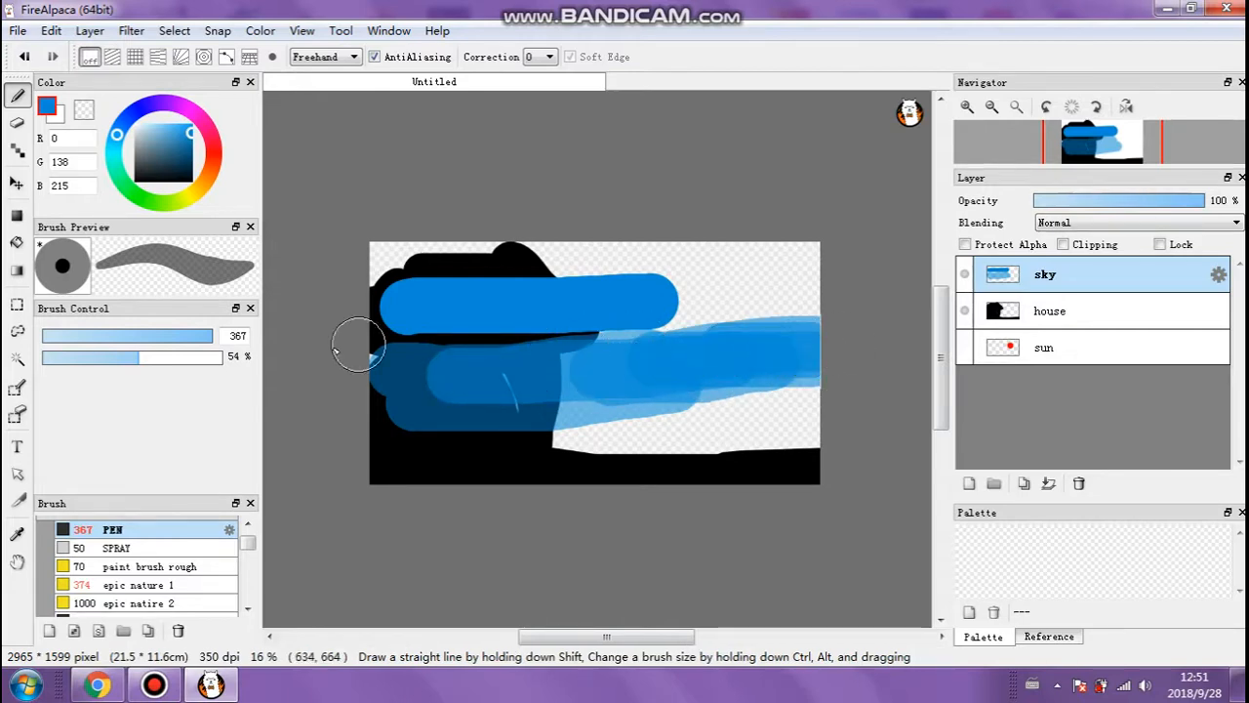
{"action": "left_click", "coordinate": [80, 357]}
{"action": "mouse_move", "coordinate": [595, 434]}
{"action": "left_mouse_down"}
{"action": "mouse_move", "coordinate": [842, 437]}
{"action": "mouse_move", "coordinate": [532, 434]}
{"action": "mouse_move", "coordinate": [678, 424]}
{"action": "mouse_move", "coordinate": [504, 403]}
{"action": "mouse_move", "coordinate": [734, 357]}
{"action": "mouse_move", "coordinate": [546, 290]}
{"action": "mouse_move", "coordinate": [710, 284]}
{"action": "mouse_move", "coordinate": [530, 288]}
{"action": "mouse_move", "coordinate": [681, 273]}
{"action": "mouse_move", "coordinate": [596, 274]}
{"action": "mouse_move", "coordinate": [835, 310]}
{"action": "left_mouse_up"}
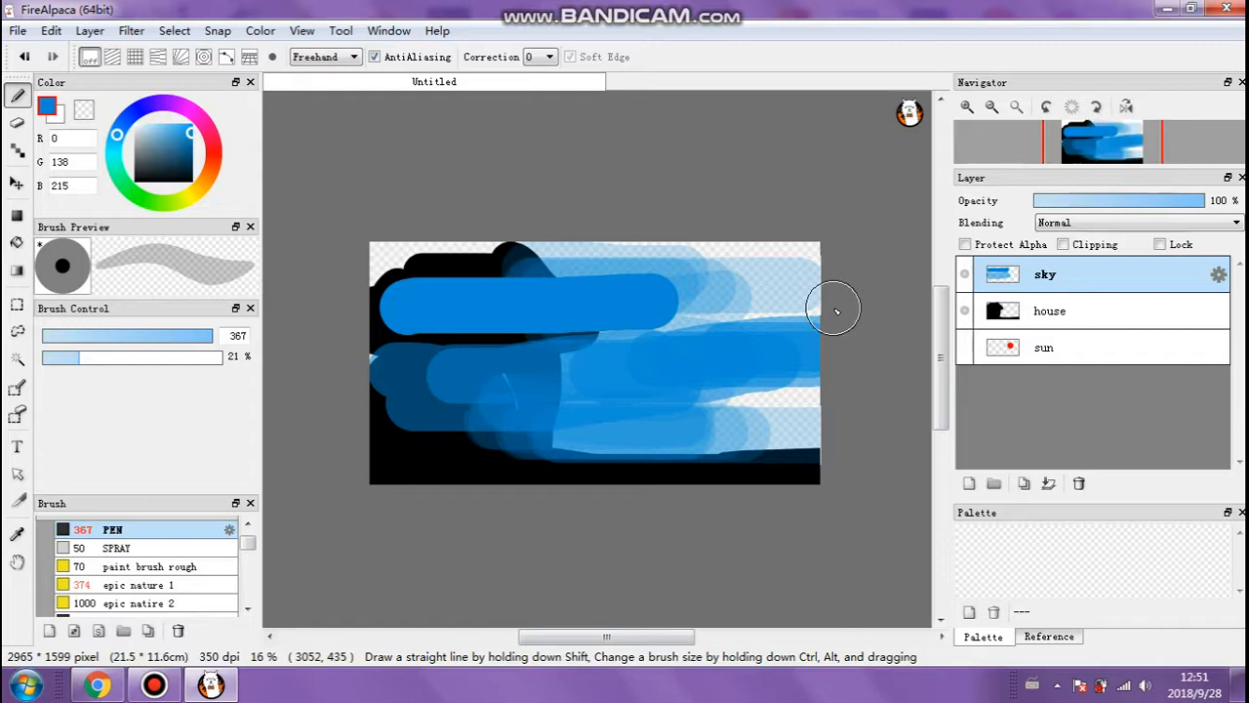
Set the pen to size 55 at 100 % opacity, and undo the translucent strokes and the sky layer's move.
{"action": "mouse_move", "coordinate": [102, 362]}
{"action": "left_mouse_down"}
{"action": "mouse_move", "coordinate": [269, 350]}
{"action": "mouse_move", "coordinate": [111, 336]}
{"action": "mouse_move", "coordinate": [171, 336]}
{"action": "left_mouse_up"}
{"action": "left_click", "coordinate": [201, 336]}
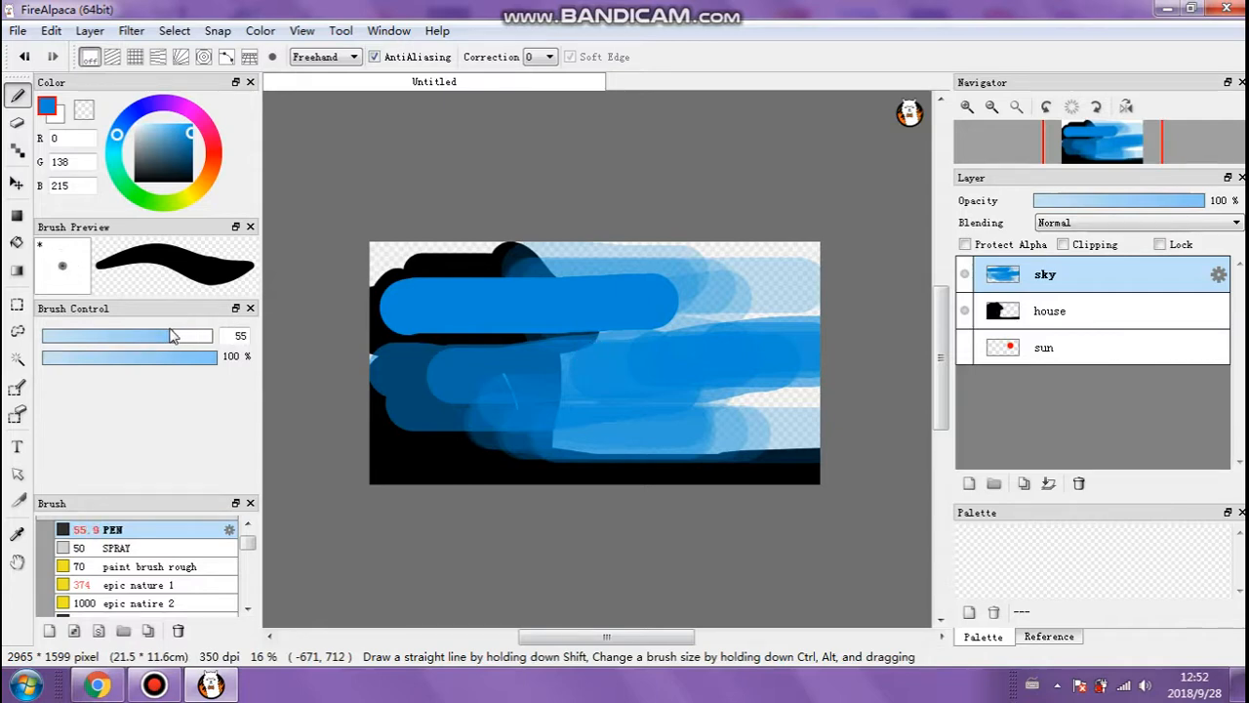
{"action": "mouse_move", "coordinate": [232, 697]}
{"action": "key", "text": "ctrl+z"}
{"action": "key", "text": "ctrl+z"}
{"action": "key", "text": "ctrl+z"}
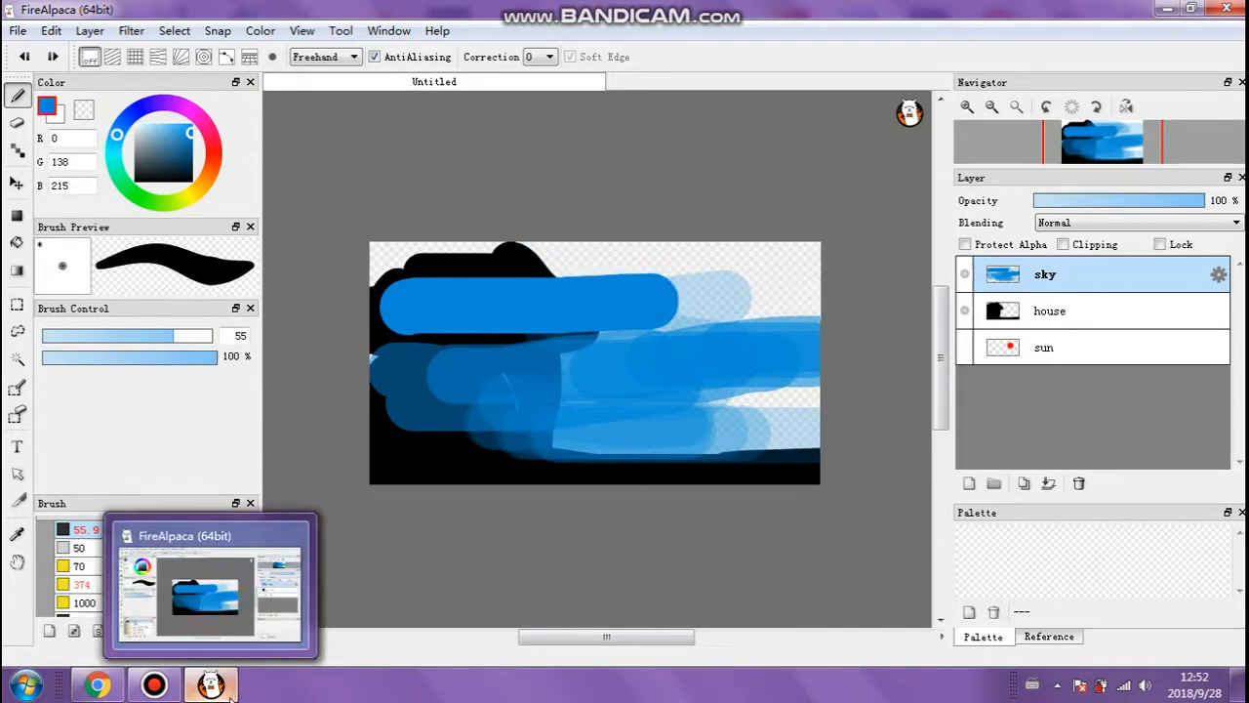
{"action": "key", "text": "ctrl+z"}
{"action": "key", "text": "ctrl+z"}
{"action": "key", "text": "ctrl+z"}
{"action": "key", "text": "ctrl+z"}
{"action": "key", "text": "ctrl+z"}
{"action": "key", "text": "ctrl+z"}
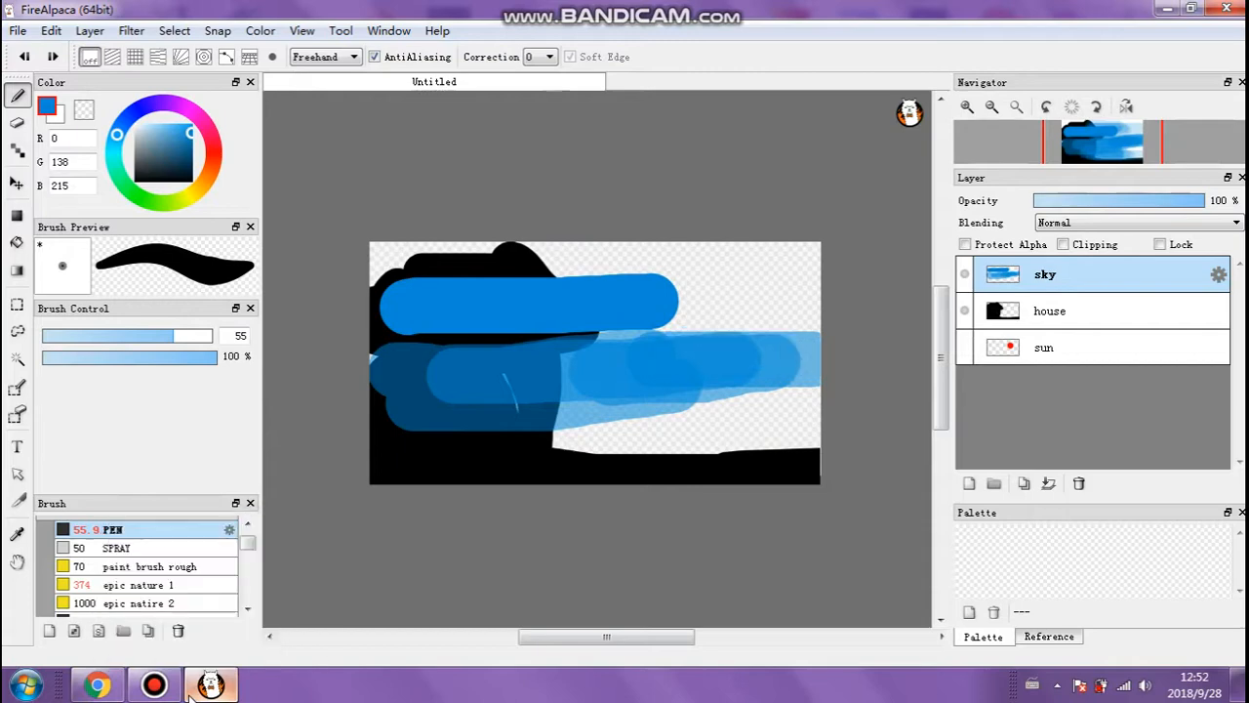
{"action": "key", "text": "ctrl+z"}
{"action": "key", "text": "ctrl+z"}
{"action": "key", "text": "ctrl+z"}
{"action": "key", "text": "ctrl+z"}
{"action": "key", "text": "ctrl+z"}
{"action": "key", "text": "ctrl+z"}
{"action": "key", "text": "ctrl+z"}
{"action": "key", "text": "ctrl+z"}
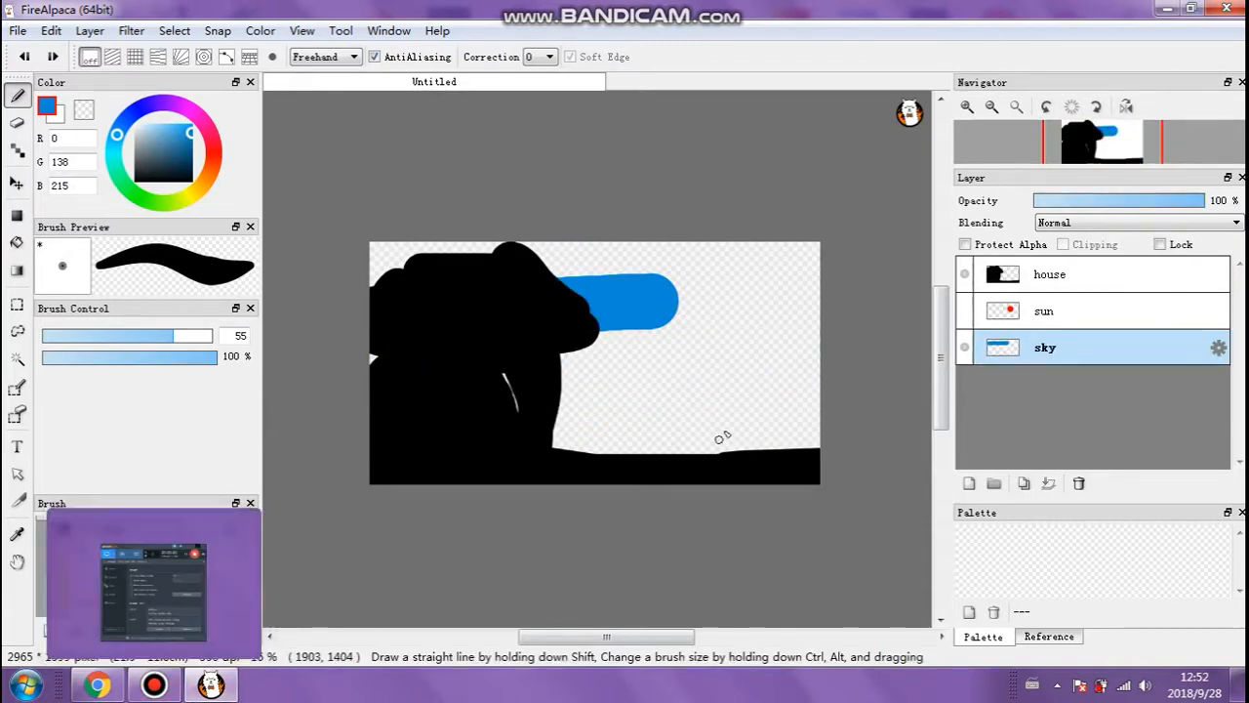
Hide the house layer and replace the solid blue band with a broad irregular blue shape painted at pen size 665.
{"action": "left_click", "coordinate": [966, 285]}
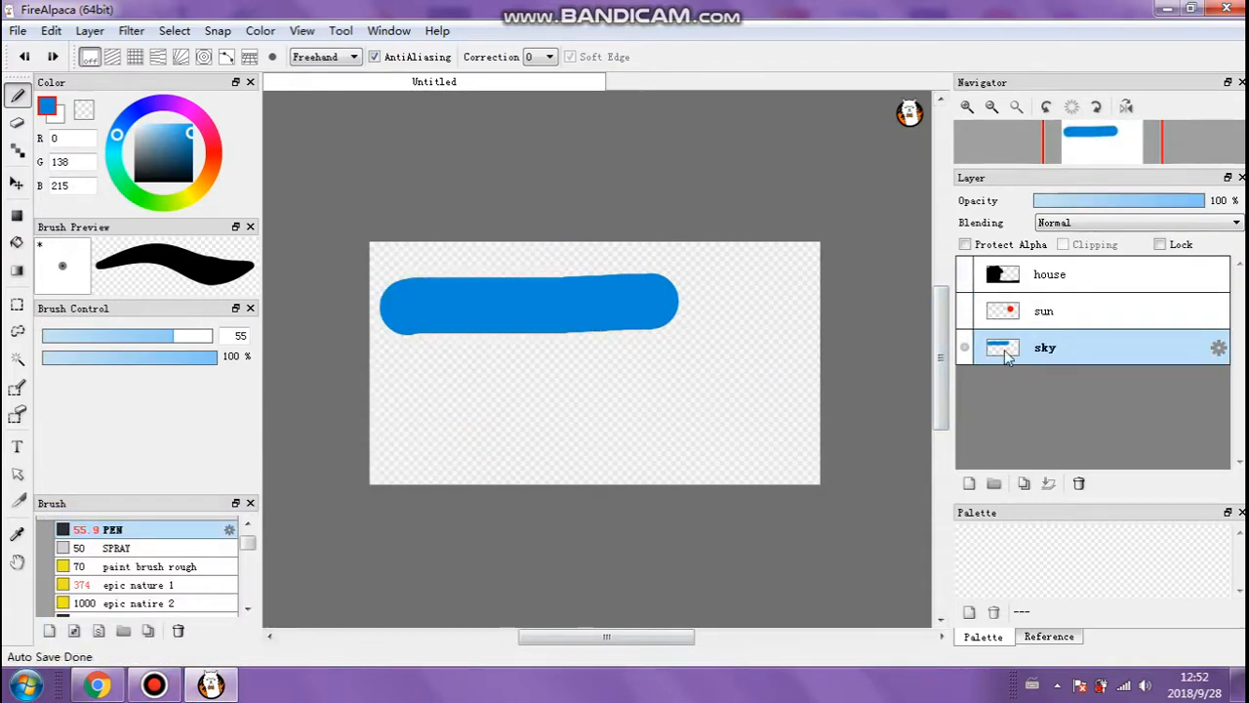
{"action": "key", "text": "ctrl+z"}
{"action": "left_click_drag", "start_coordinate": [173, 337], "coordinate": [315, 332]}
{"action": "mouse_move", "coordinate": [455, 284]}
{"action": "left_mouse_down"}
{"action": "mouse_move", "coordinate": [512, 304]}
{"action": "mouse_move", "coordinate": [530, 334]}
{"action": "mouse_move", "coordinate": [581, 361]}
{"action": "mouse_move", "coordinate": [703, 362]}
{"action": "left_mouse_up"}
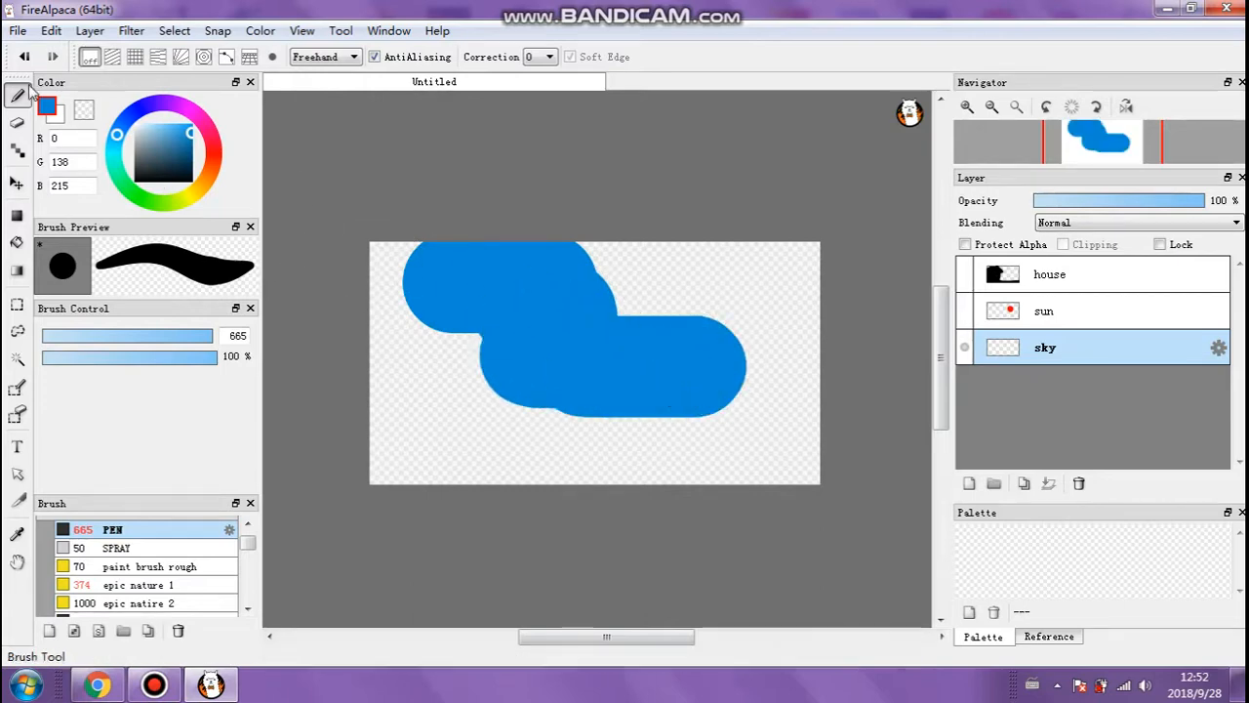
Erase the middle of the blue shape with the soft-edged eraser at size 382 and 100 % opacity.
{"action": "left_click", "coordinate": [17, 126]}
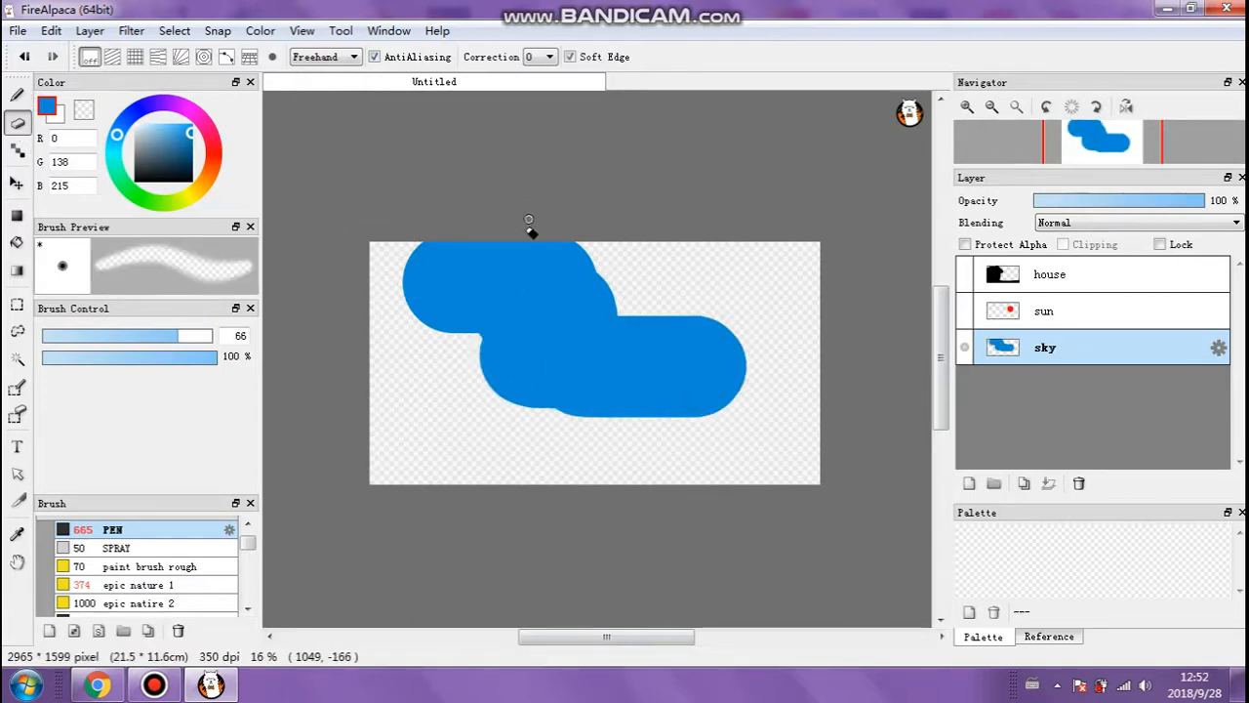
{"action": "left_click_drag", "start_coordinate": [161, 346], "coordinate": [264, 334]}
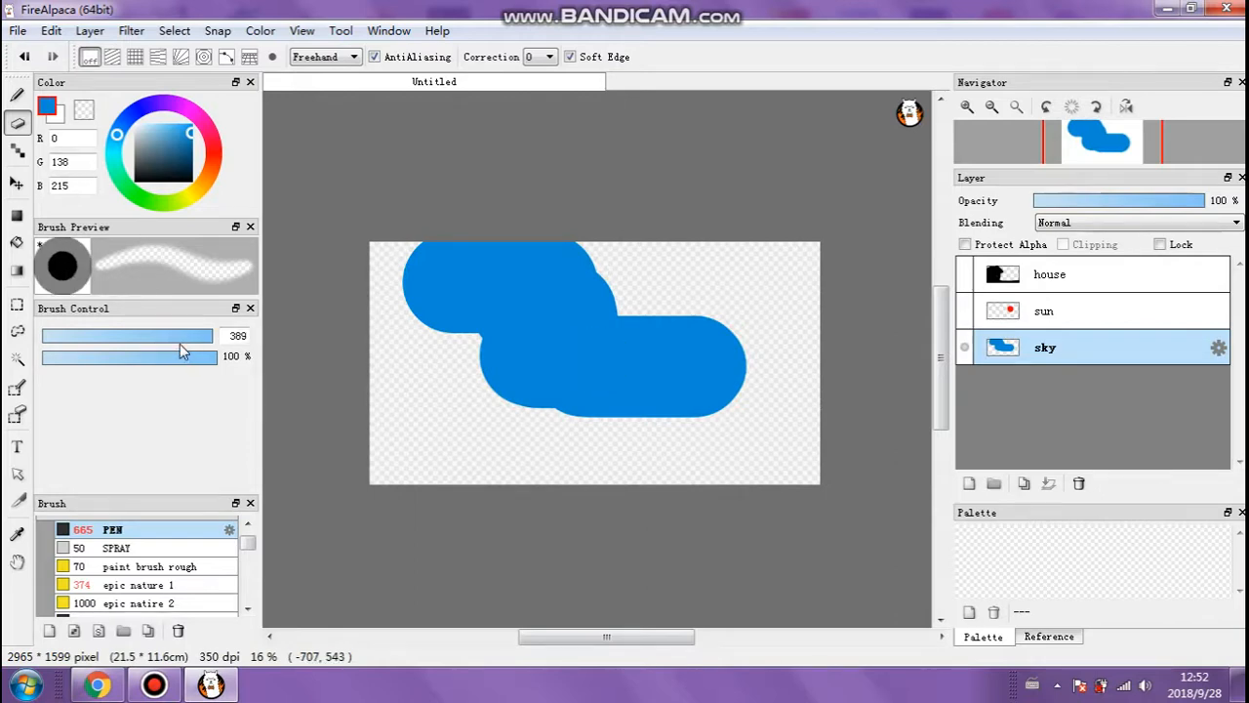
{"action": "mouse_move", "coordinate": [197, 334]}
{"action": "left_mouse_down"}
{"action": "mouse_move", "coordinate": [272, 351]}
{"action": "mouse_move", "coordinate": [101, 357]}
{"action": "mouse_move", "coordinate": [221, 357]}
{"action": "left_mouse_up"}
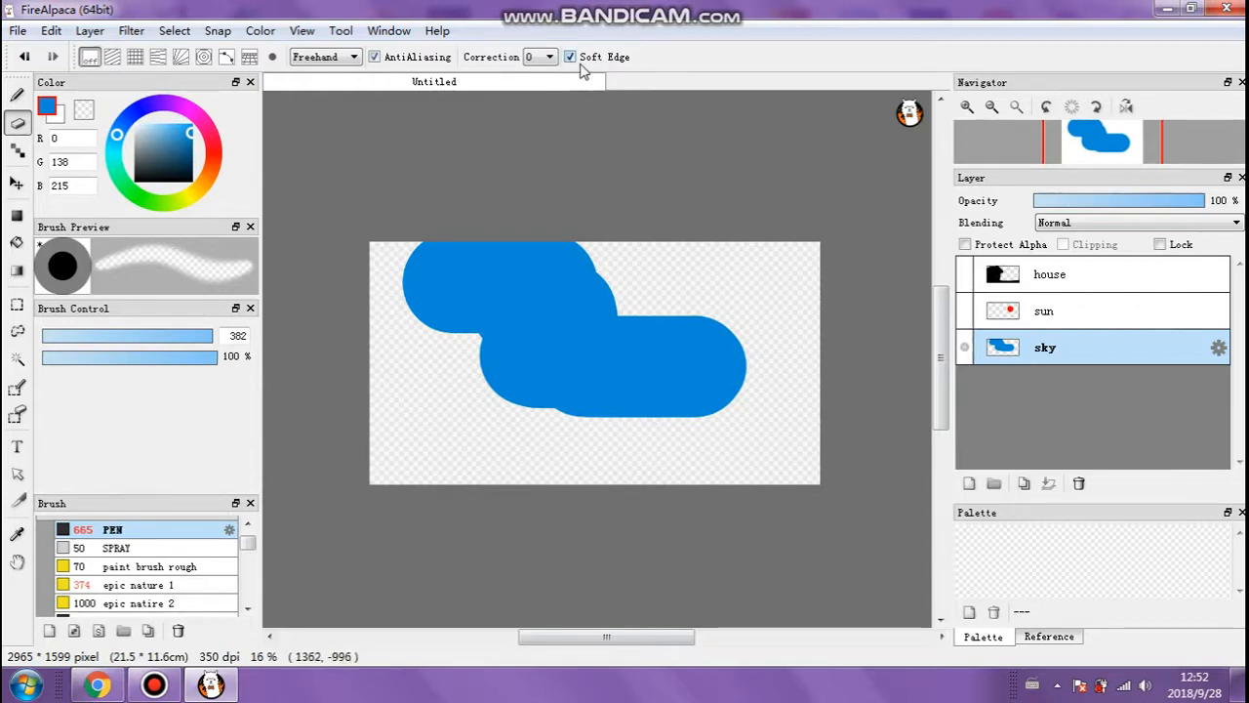
{"action": "mouse_move", "coordinate": [579, 273]}
{"action": "left_mouse_down"}
{"action": "mouse_move", "coordinate": [612, 272]}
{"action": "mouse_move", "coordinate": [609, 299]}
{"action": "mouse_move", "coordinate": [654, 272]}
{"action": "mouse_move", "coordinate": [639, 328]}
{"action": "mouse_move", "coordinate": [568, 348]}
{"action": "mouse_move", "coordinate": [502, 276]}
{"action": "left_mouse_up"}
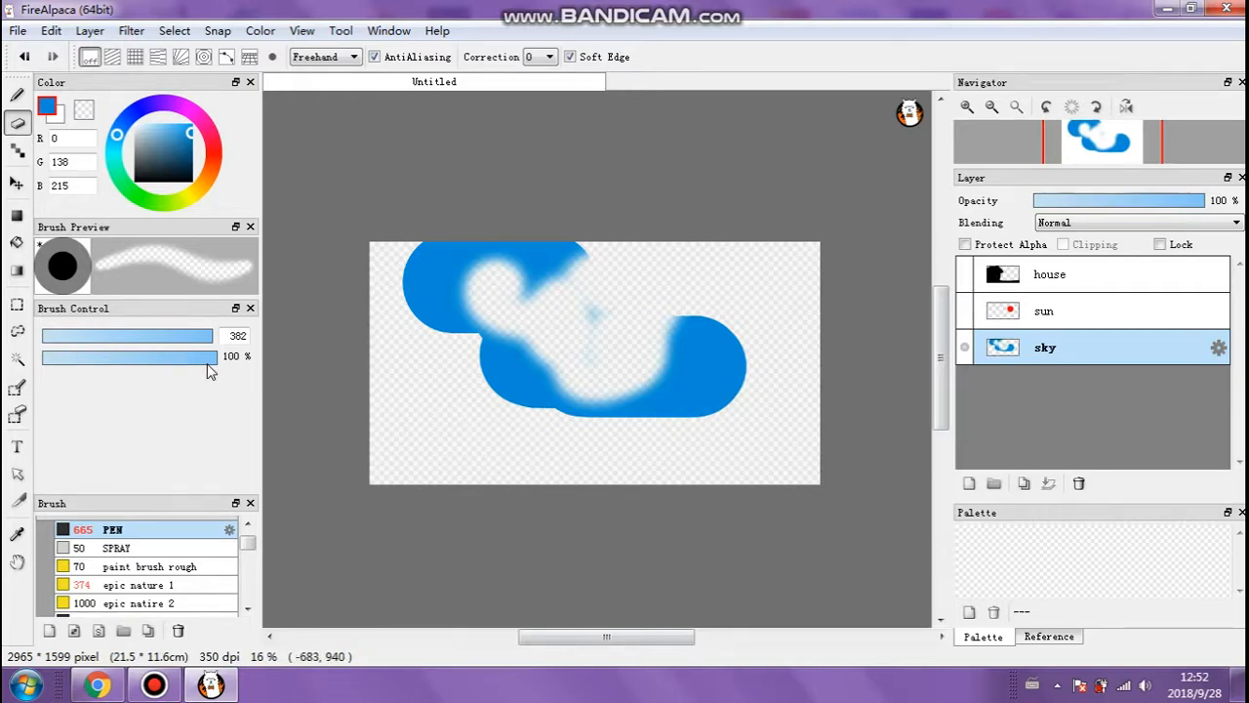
Lower the eraser opacity and fade the blue shape's right part, then lighten its left part at 13 % opacity.
{"action": "left_click_drag", "start_coordinate": [190, 371], "coordinate": [149, 368]}
{"action": "mouse_move", "coordinate": [673, 320]}
{"action": "left_mouse_down"}
{"action": "mouse_move", "coordinate": [656, 371]}
{"action": "mouse_move", "coordinate": [674, 390]}
{"action": "left_mouse_up"}
{"action": "left_click", "coordinate": [65, 358]}
{"action": "mouse_move", "coordinate": [475, 281]}
{"action": "left_mouse_down"}
{"action": "mouse_move", "coordinate": [561, 260]}
{"action": "mouse_move", "coordinate": [466, 273]}
{"action": "mouse_move", "coordinate": [585, 395]}
{"action": "left_mouse_up"}
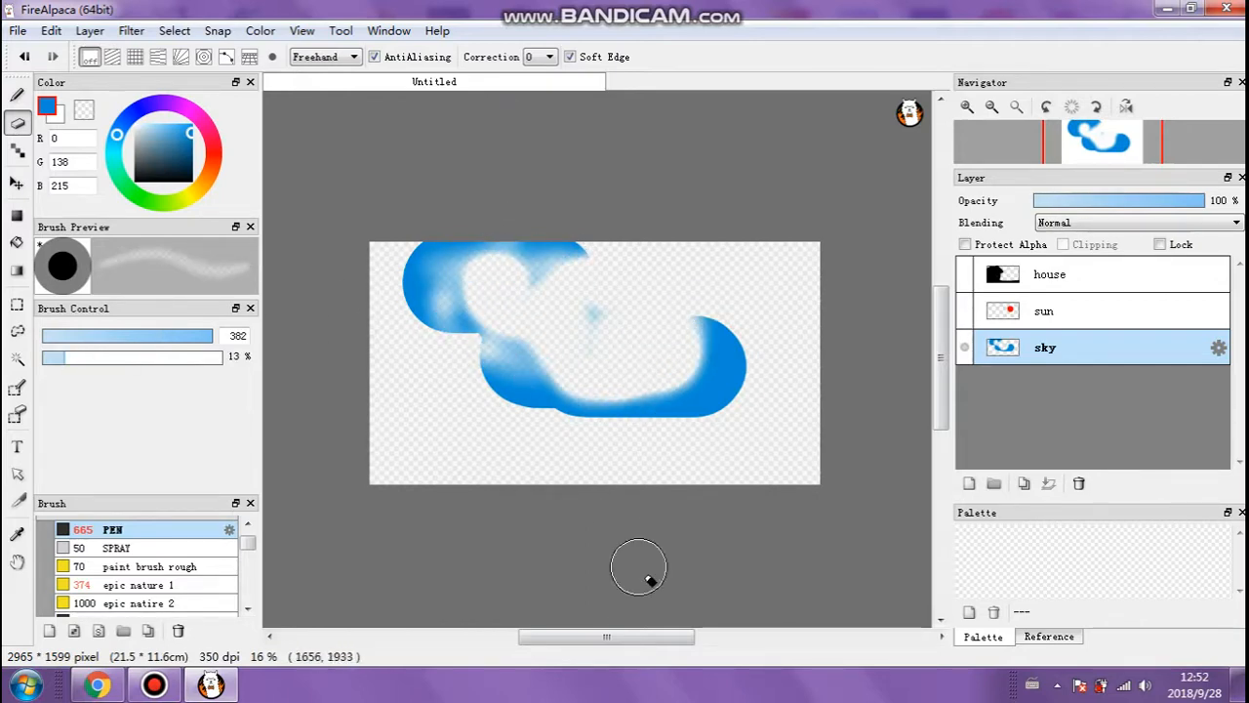
Undo all the soft erasing and the broad blue shape on the sky layer.
{"action": "key", "text": "ctrl+z"}
{"action": "key", "text": "ctrl+z"}
{"action": "key", "text": "ctrl+z"}
{"action": "key", "text": "ctrl+z"}
{"action": "key", "text": "ctrl+z"}
{"action": "key", "text": "ctrl+z"}
{"action": "key", "text": "ctrl+z"}
{"action": "key", "text": "ctrl+z"}
{"action": "key", "text": "ctrl+z"}
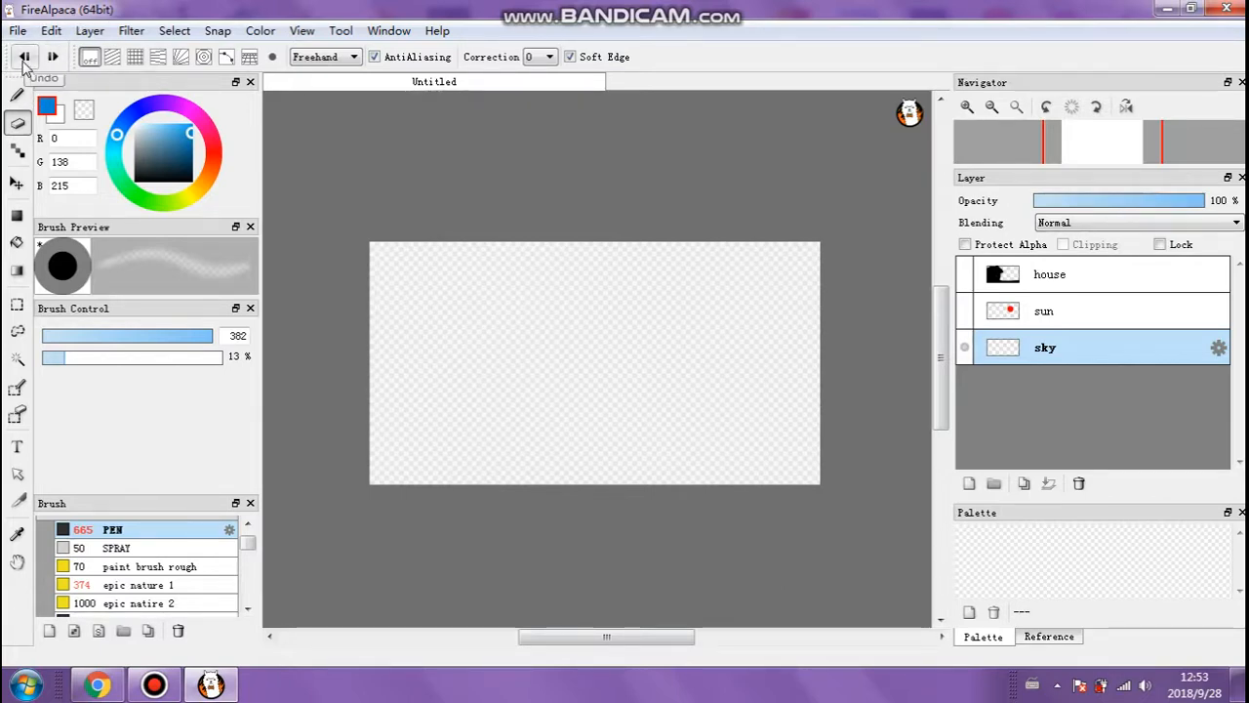
Restore the broad blue shape with Redo, and look up the Undo and Redo commands with their shortcuts.
{"action": "left_click", "coordinate": [25, 57]}
{"action": "left_click", "coordinate": [53, 57]}
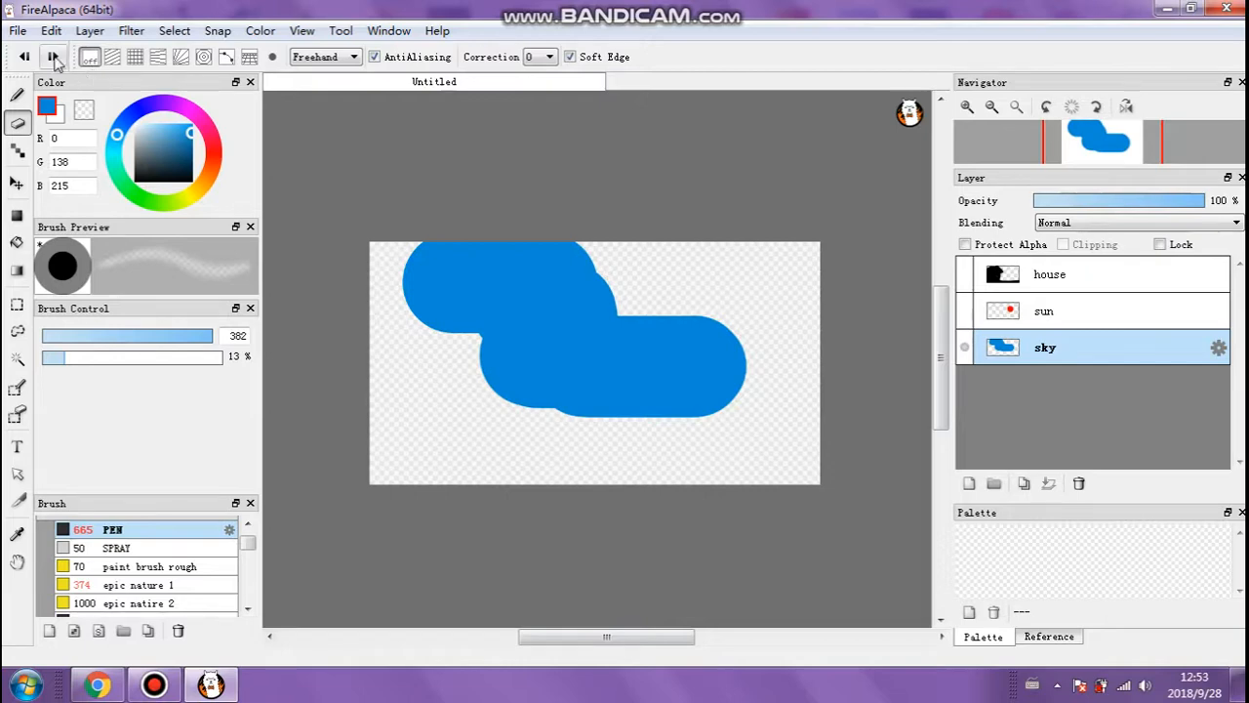
{"action": "left_click", "coordinate": [48, 34]}
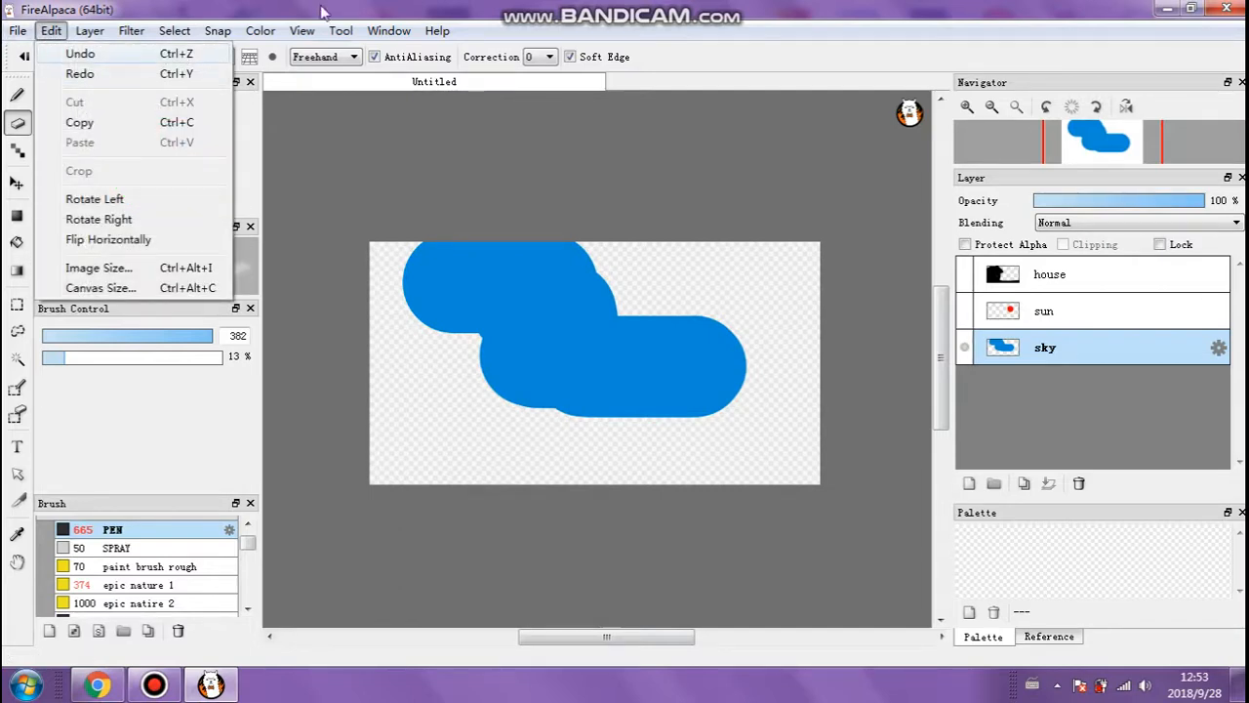
{"action": "left_click", "coordinate": [621, 37]}
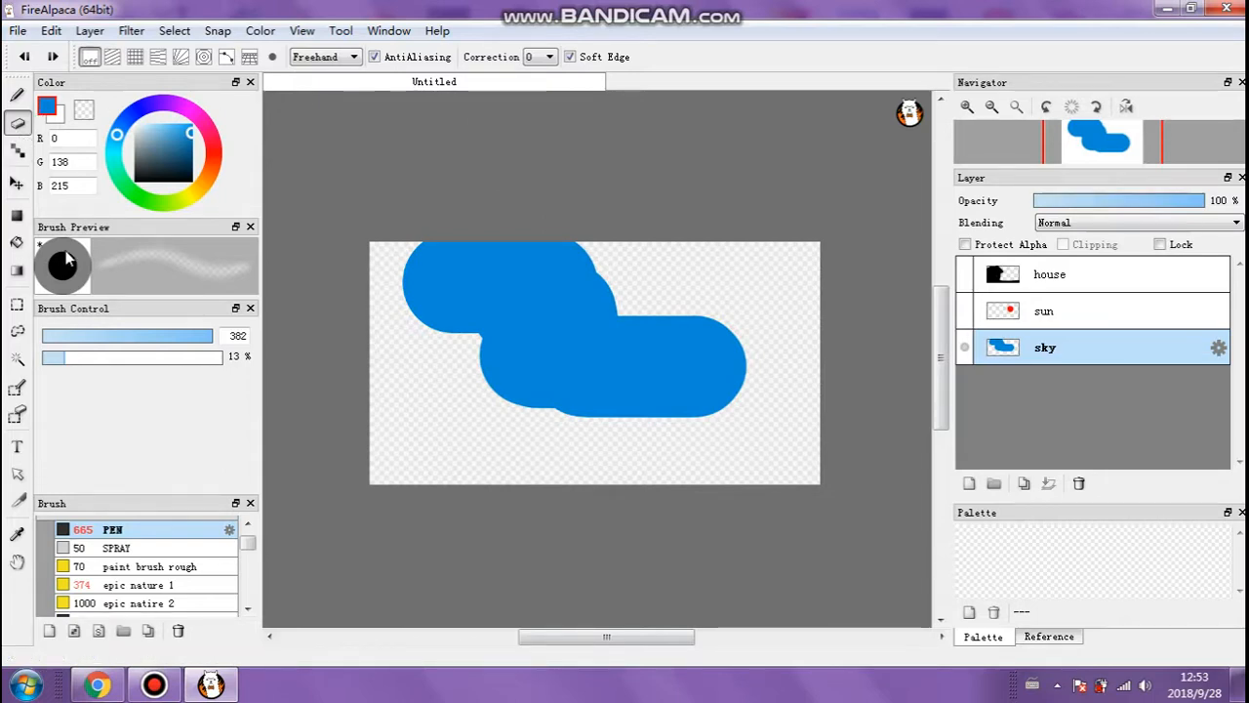
Erase around the blue shape's edges with a hard-edged eraser at size 404 and 100 % opacity, with Soft Edge off.
{"action": "left_click_drag", "start_coordinate": [68, 363], "coordinate": [191, 362]}
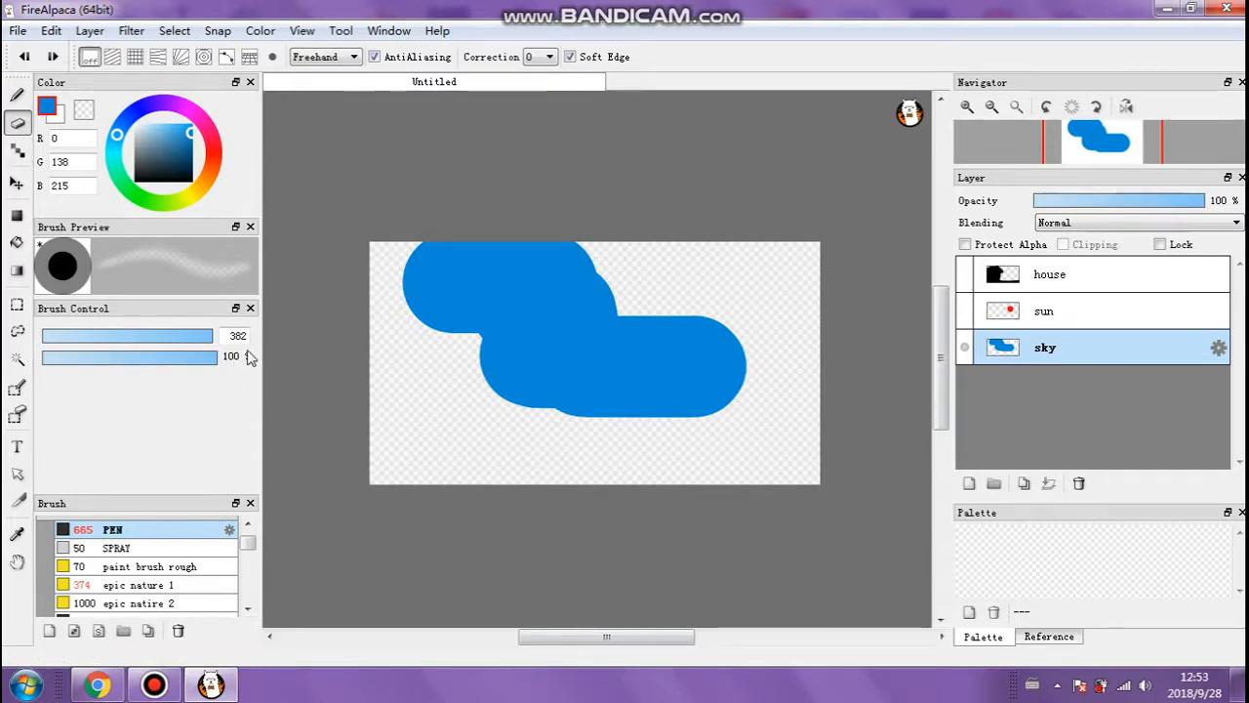
{"action": "left_click_drag", "start_coordinate": [177, 340], "coordinate": [276, 343]}
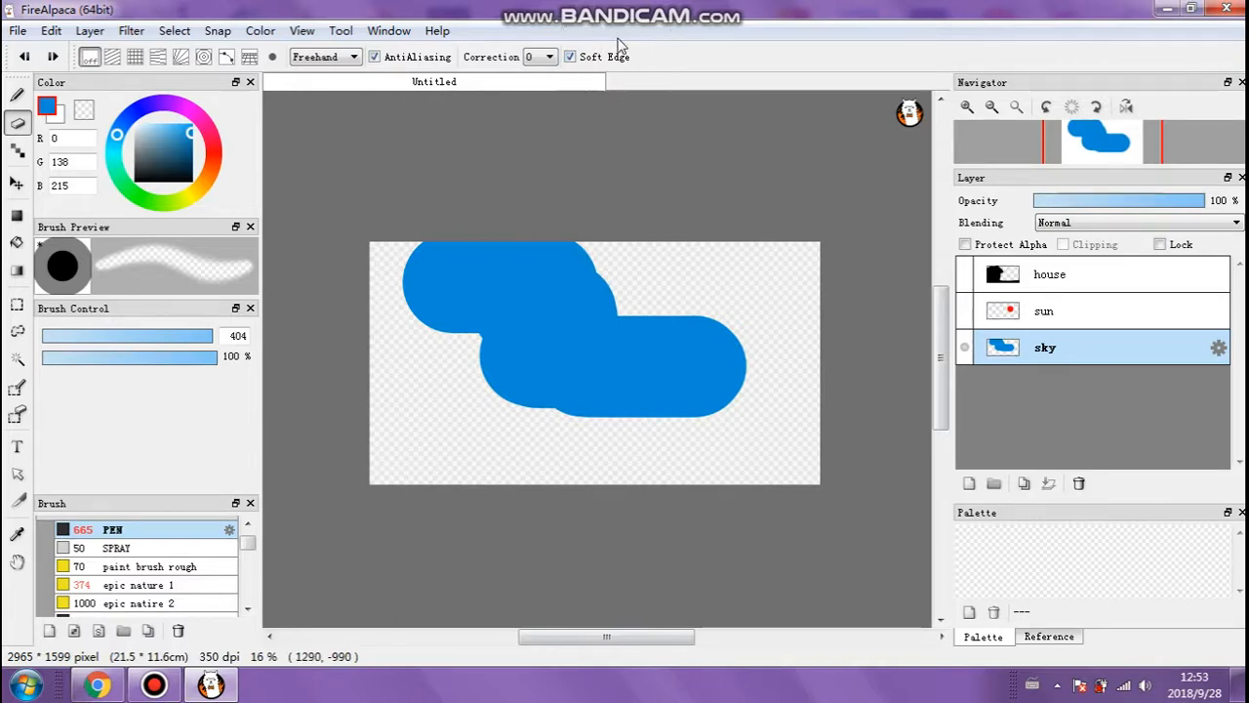
{"action": "left_click", "coordinate": [570, 58]}
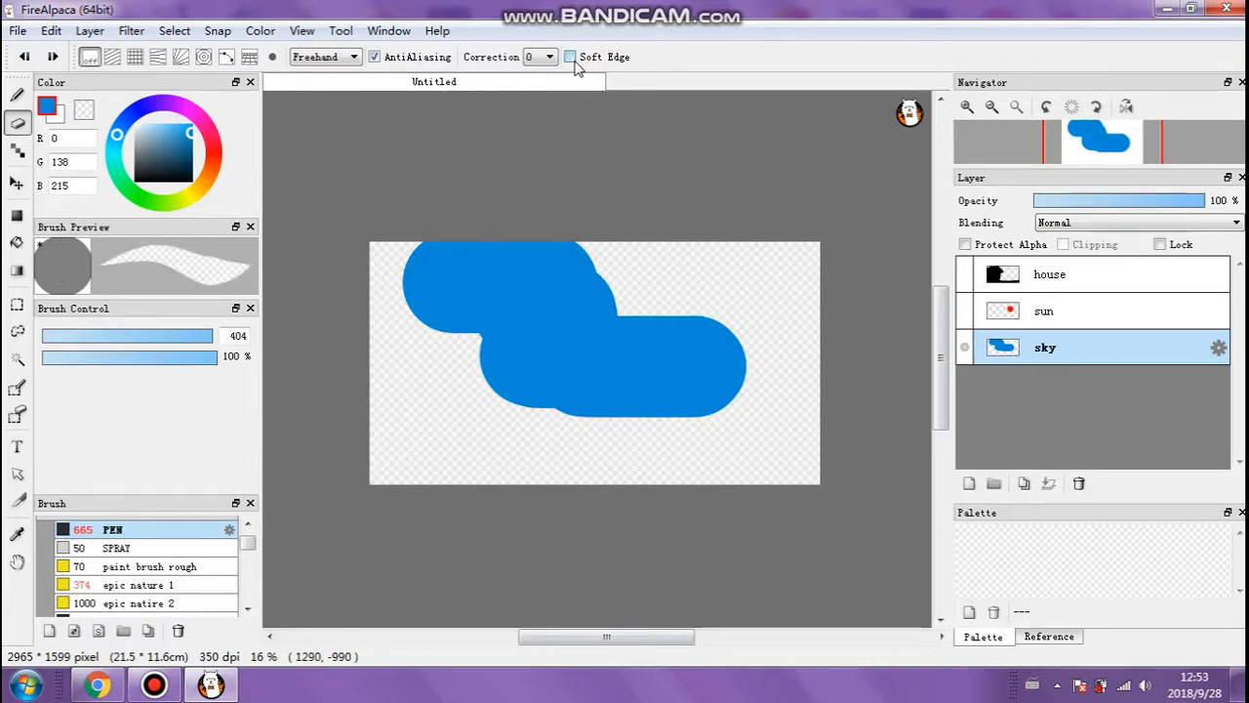
{"action": "mouse_move", "coordinate": [619, 226]}
{"action": "left_mouse_down"}
{"action": "mouse_move", "coordinate": [520, 276]}
{"action": "mouse_move", "coordinate": [622, 241]}
{"action": "mouse_move", "coordinate": [597, 323]}
{"action": "mouse_move", "coordinate": [646, 295]}
{"action": "mouse_move", "coordinate": [674, 333]}
{"action": "mouse_move", "coordinate": [708, 338]}
{"action": "mouse_move", "coordinate": [723, 323]}
{"action": "mouse_move", "coordinate": [493, 234]}
{"action": "mouse_move", "coordinate": [442, 250]}
{"action": "mouse_move", "coordinate": [401, 307]}
{"action": "mouse_move", "coordinate": [426, 347]}
{"action": "mouse_move", "coordinate": [528, 426]}
{"action": "mouse_move", "coordinate": [622, 427]}
{"action": "mouse_move", "coordinate": [796, 470]}
{"action": "left_mouse_up"}
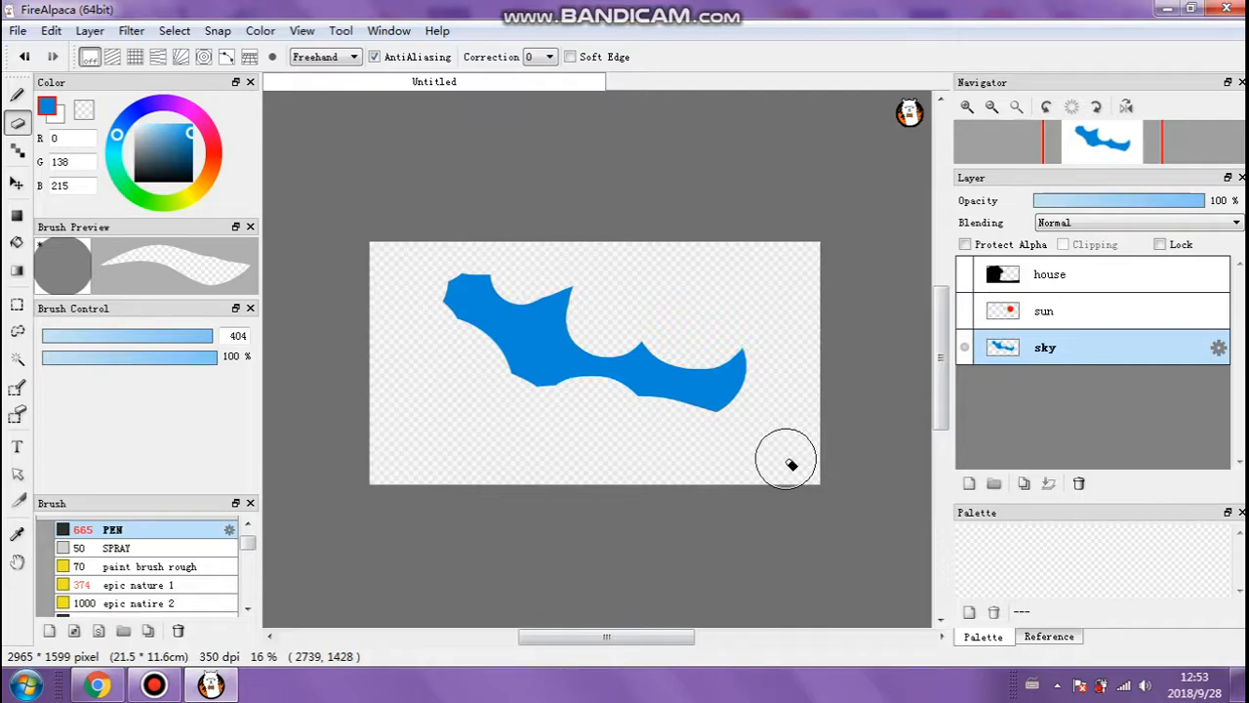
Undo the hard-edged erasing and the broad blue shape.
{"action": "key", "text": "ctrl+z"}
{"action": "key", "text": "ctrl+z"}
{"action": "key", "text": "ctrl+z"}
{"action": "key", "text": "ctrl+z"}
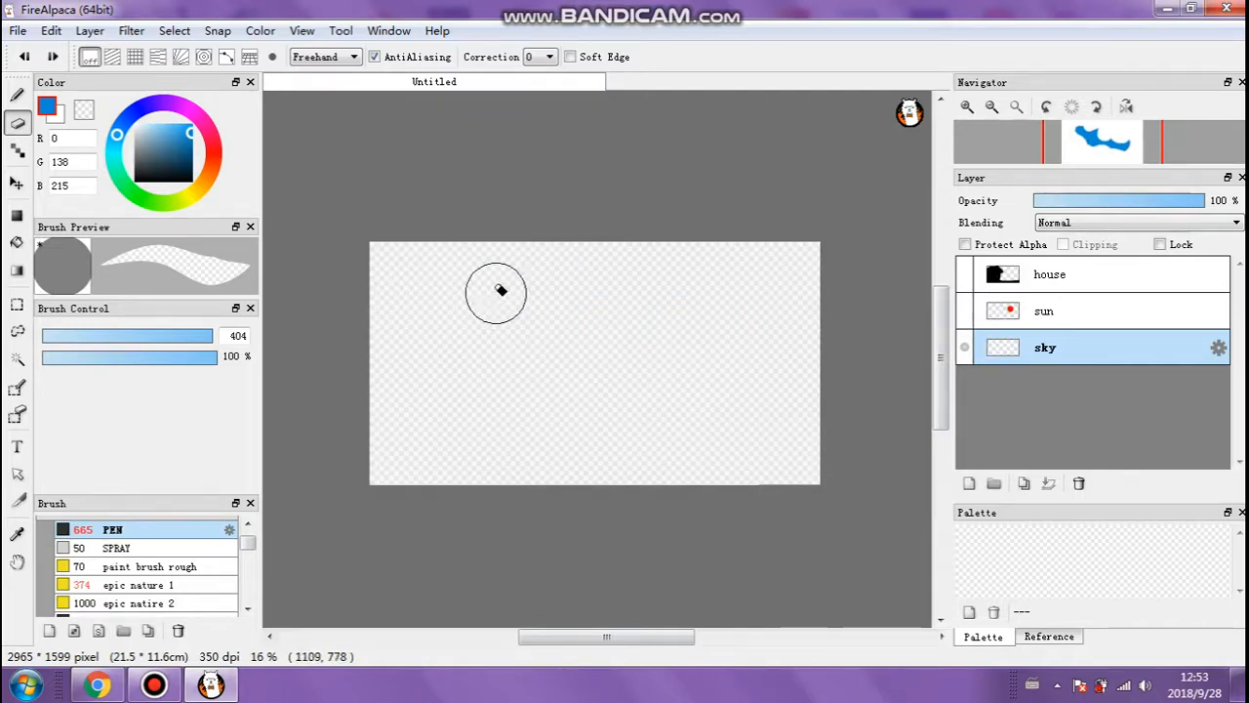
Paint broad blue zigzag strokes across the sky layer with the pen at size 325.
{"action": "left_click", "coordinate": [16, 95]}
{"action": "left_click_drag", "start_coordinate": [201, 336], "coordinate": [255, 344]}
{"action": "mouse_move", "coordinate": [387, 262]}
{"action": "left_mouse_down"}
{"action": "mouse_move", "coordinate": [296, 333]}
{"action": "mouse_move", "coordinate": [608, 290]}
{"action": "mouse_move", "coordinate": [746, 297]}
{"action": "mouse_move", "coordinate": [149, 444]}
{"action": "mouse_move", "coordinate": [398, 446]}
{"action": "mouse_move", "coordinate": [461, 502]}
{"action": "mouse_move", "coordinate": [945, 422]}
{"action": "left_mouse_up"}
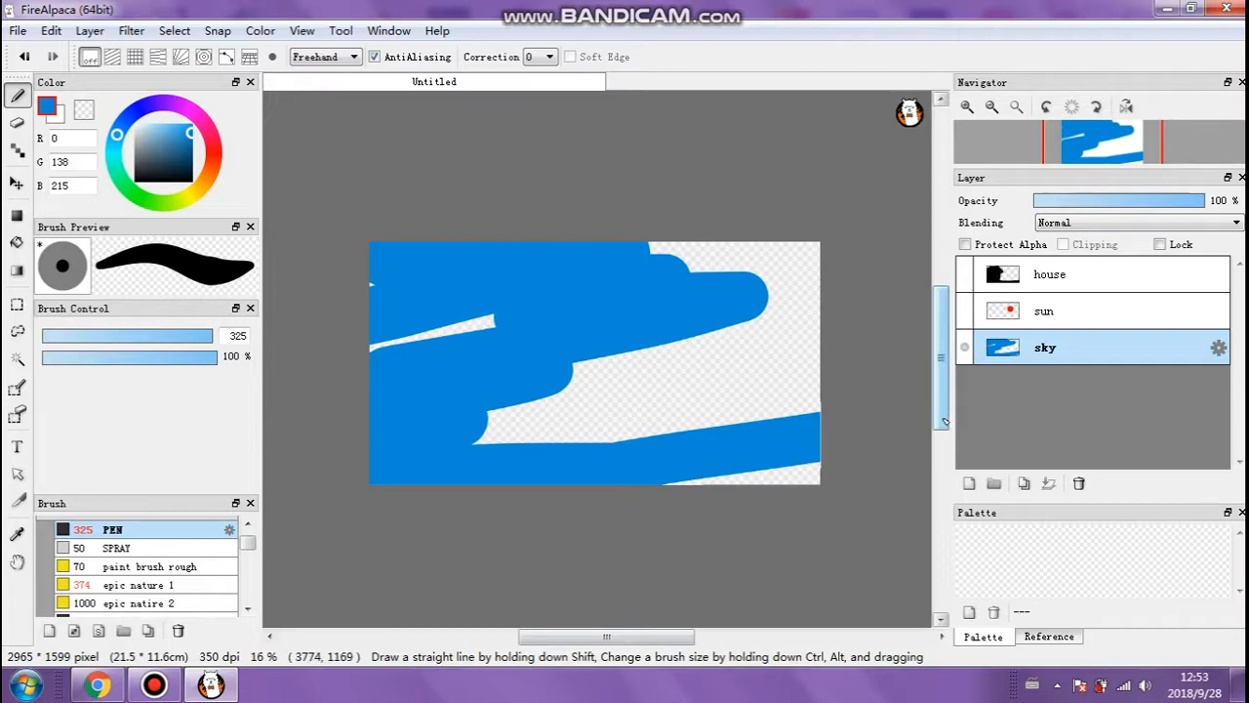
Undo the blue zigzag strokes and fill the whole sky layer with blue (0, 138, 215) using the Bucket tool.
{"action": "key", "text": "ctrl+z"}
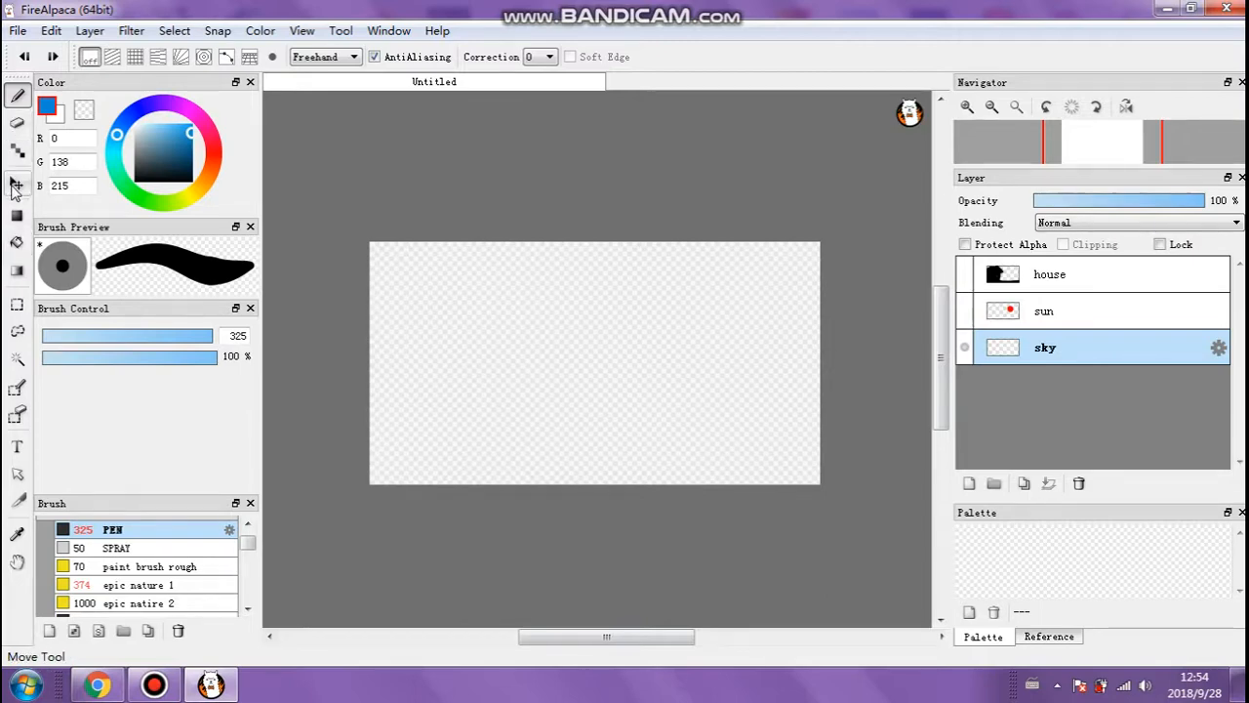
{"action": "left_click", "coordinate": [18, 244]}
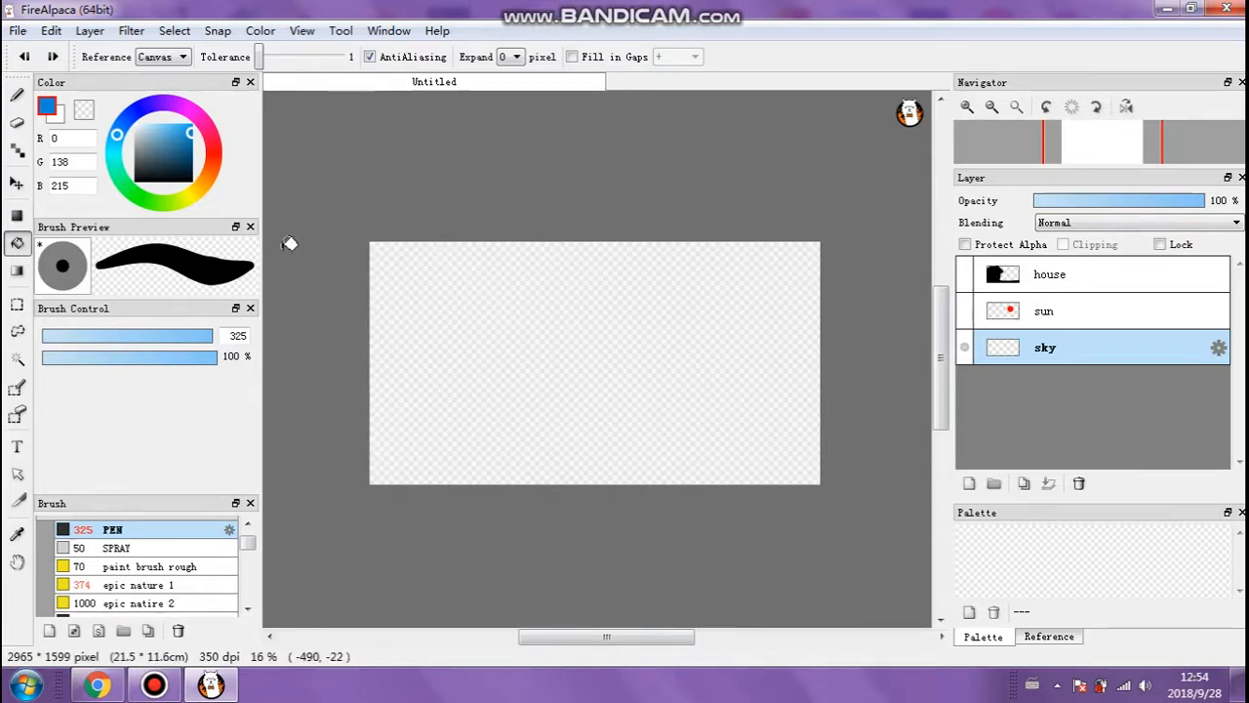
{"action": "left_click", "coordinate": [606, 316]}
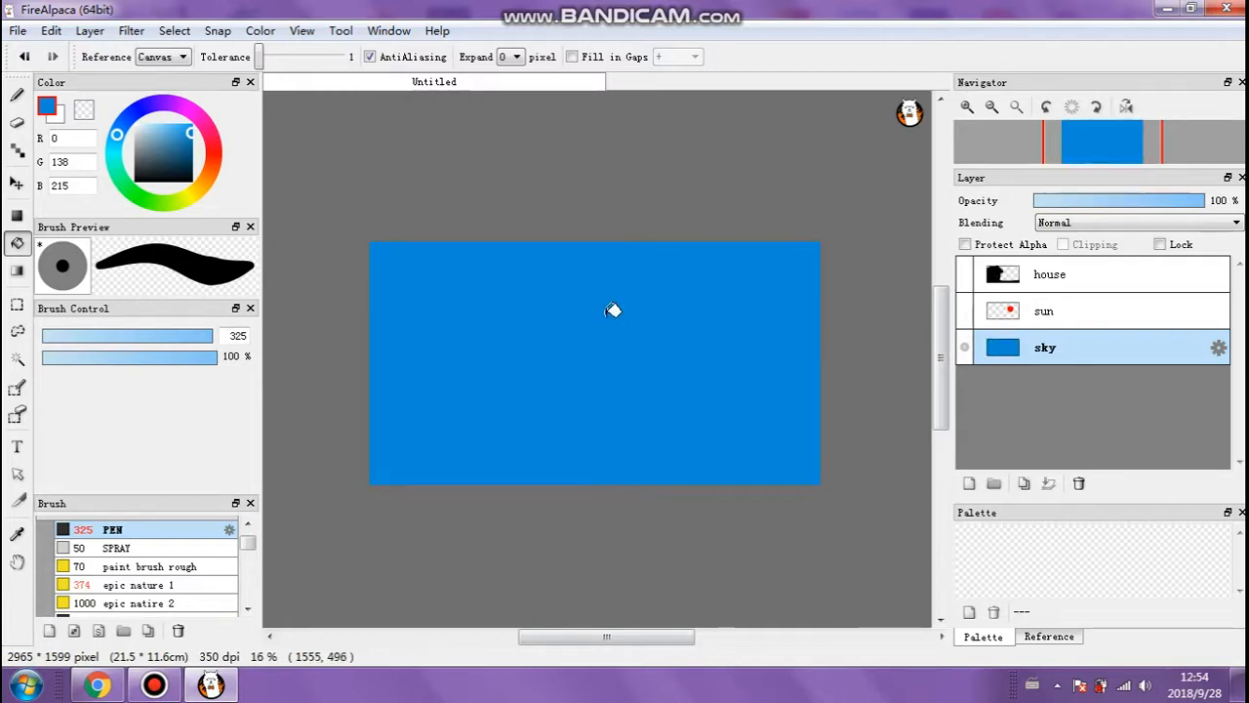
Refill the sky layer with red (215, 0, 28) and draw a closed black loop on it with the pen at size 96.
{"action": "left_click", "coordinate": [215, 145]}
{"action": "left_click", "coordinate": [453, 287]}
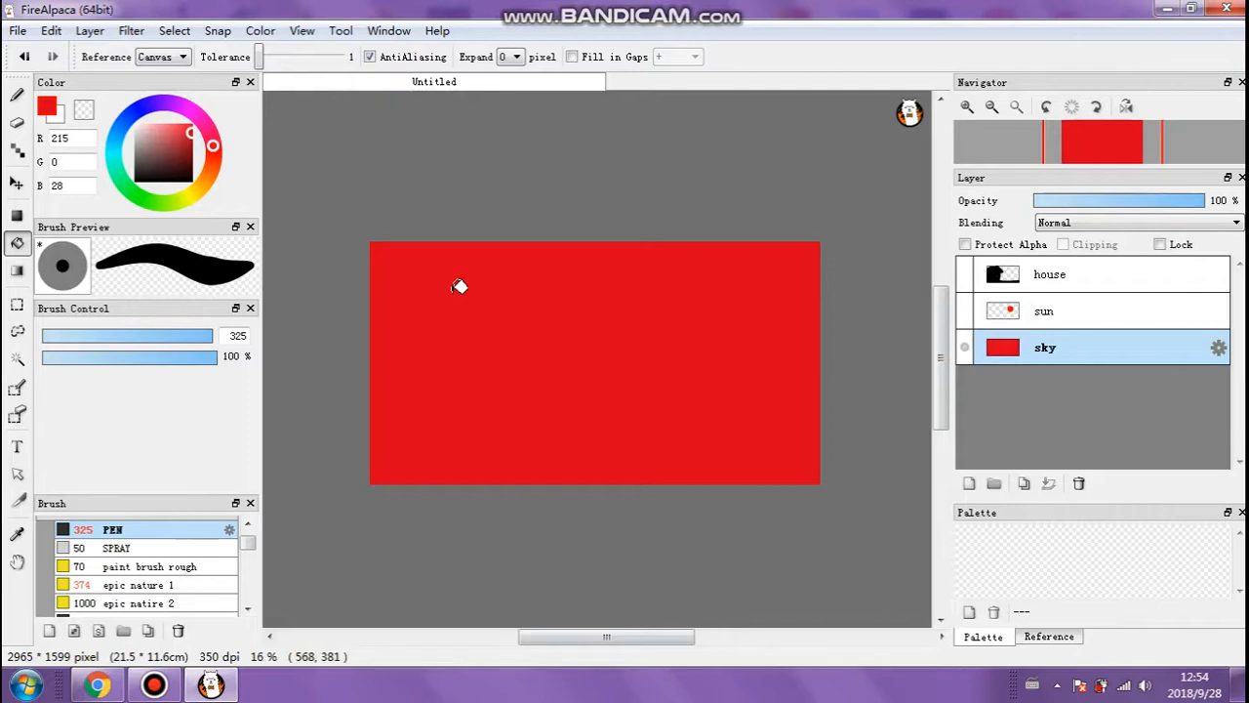
{"action": "left_click_drag", "start_coordinate": [176, 148], "coordinate": [137, 183]}
{"action": "left_click", "coordinate": [16, 95]}
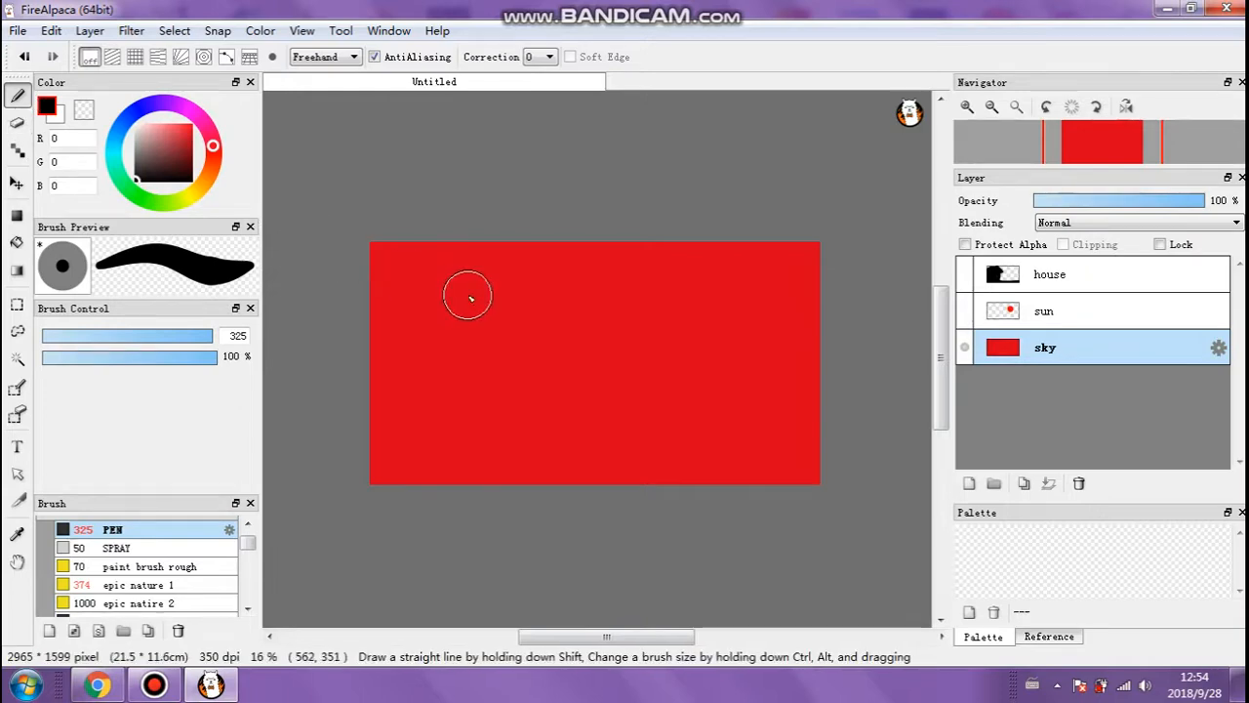
{"action": "left_click_drag", "start_coordinate": [210, 337], "coordinate": [191, 350]}
{"action": "mouse_move", "coordinate": [471, 317]}
{"action": "left_mouse_down"}
{"action": "mouse_move", "coordinate": [576, 279]}
{"action": "mouse_move", "coordinate": [632, 340]}
{"action": "mouse_move", "coordinate": [597, 396]}
{"action": "mouse_move", "coordinate": [496, 390]}
{"action": "mouse_move", "coordinate": [476, 360]}
{"action": "mouse_move", "coordinate": [489, 311]}
{"action": "left_mouse_up"}
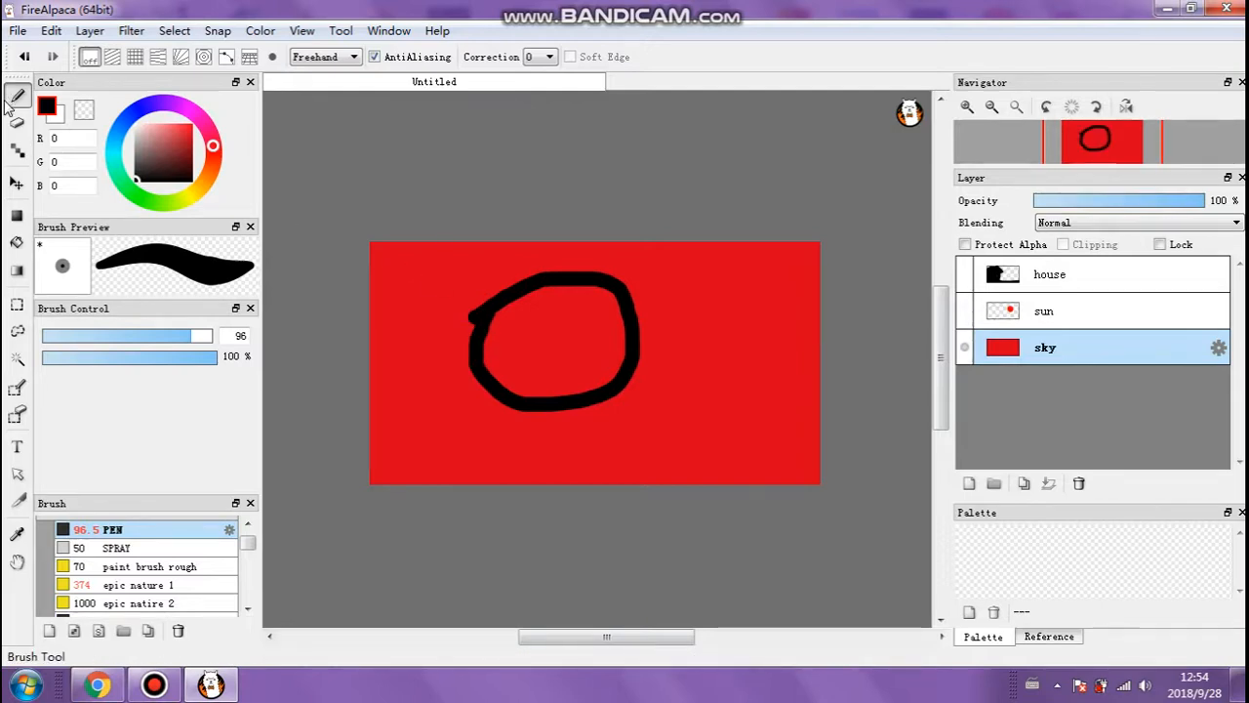
Fill the inside of the black loop with orange (227, 126, 0) using the Bucket tool.
{"action": "left_click", "coordinate": [15, 244]}
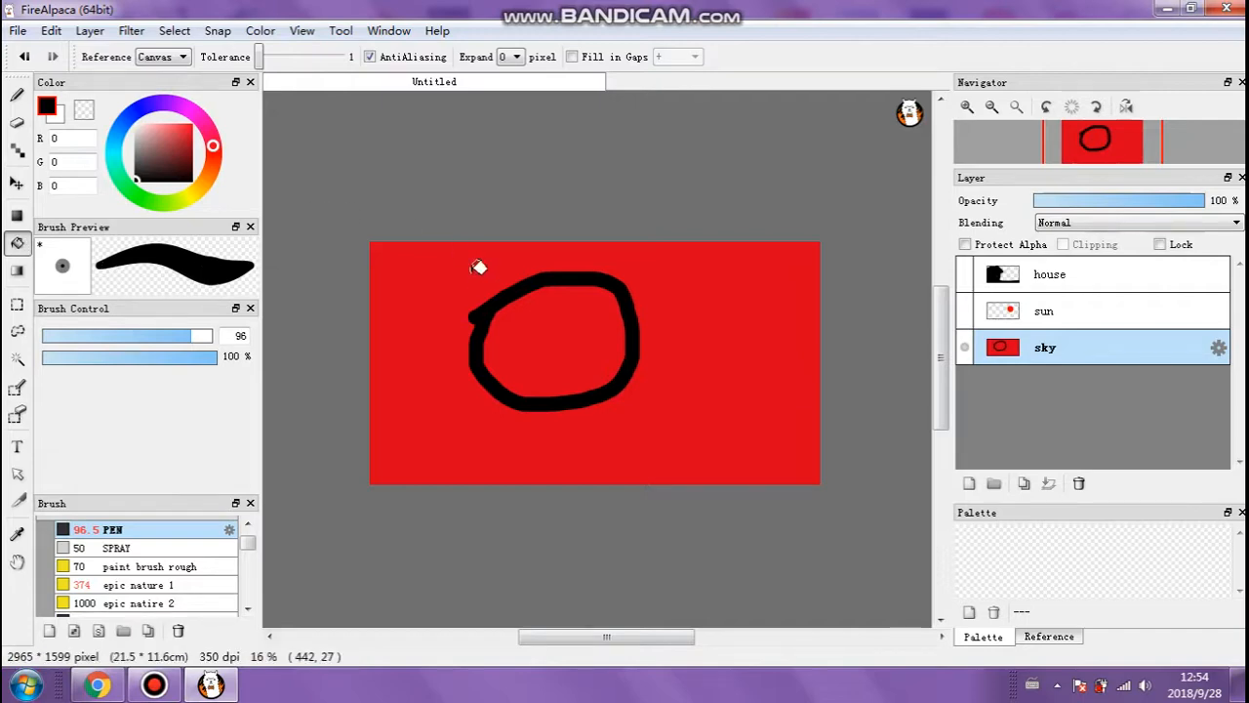
{"action": "left_click", "coordinate": [204, 183]}
{"action": "left_click_drag", "start_coordinate": [186, 133], "coordinate": [274, 130]}
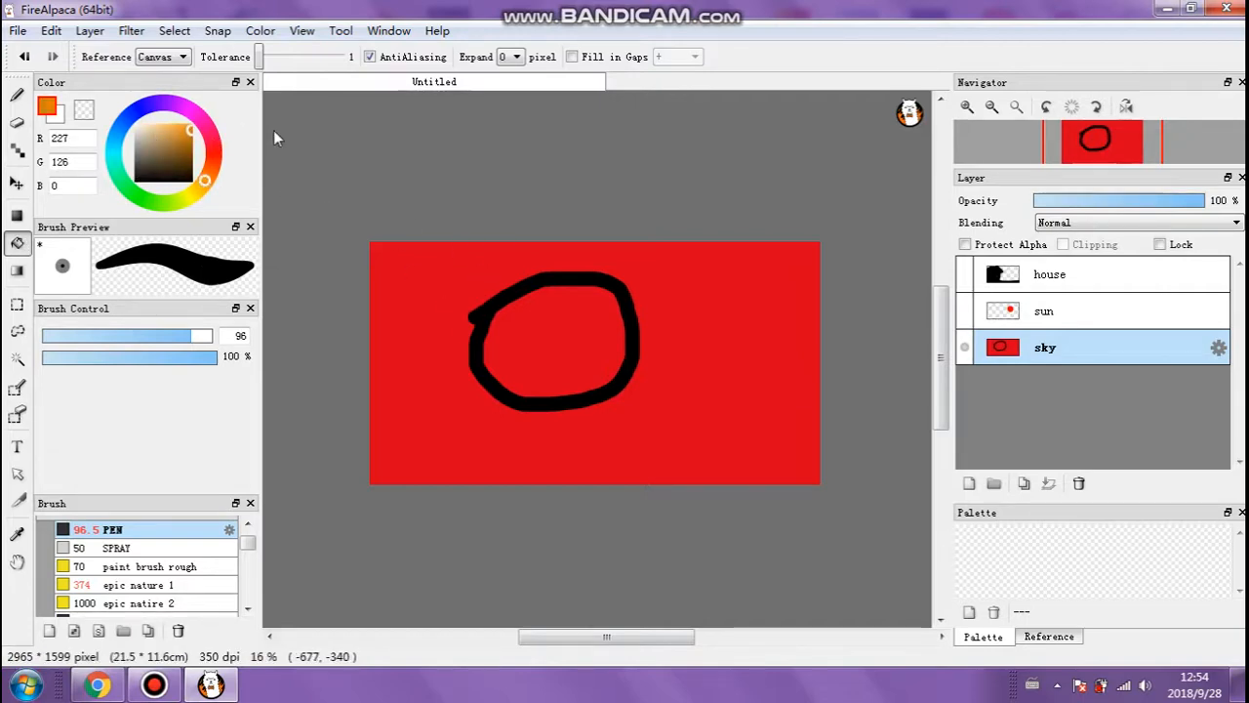
{"action": "left_click", "coordinate": [569, 333]}
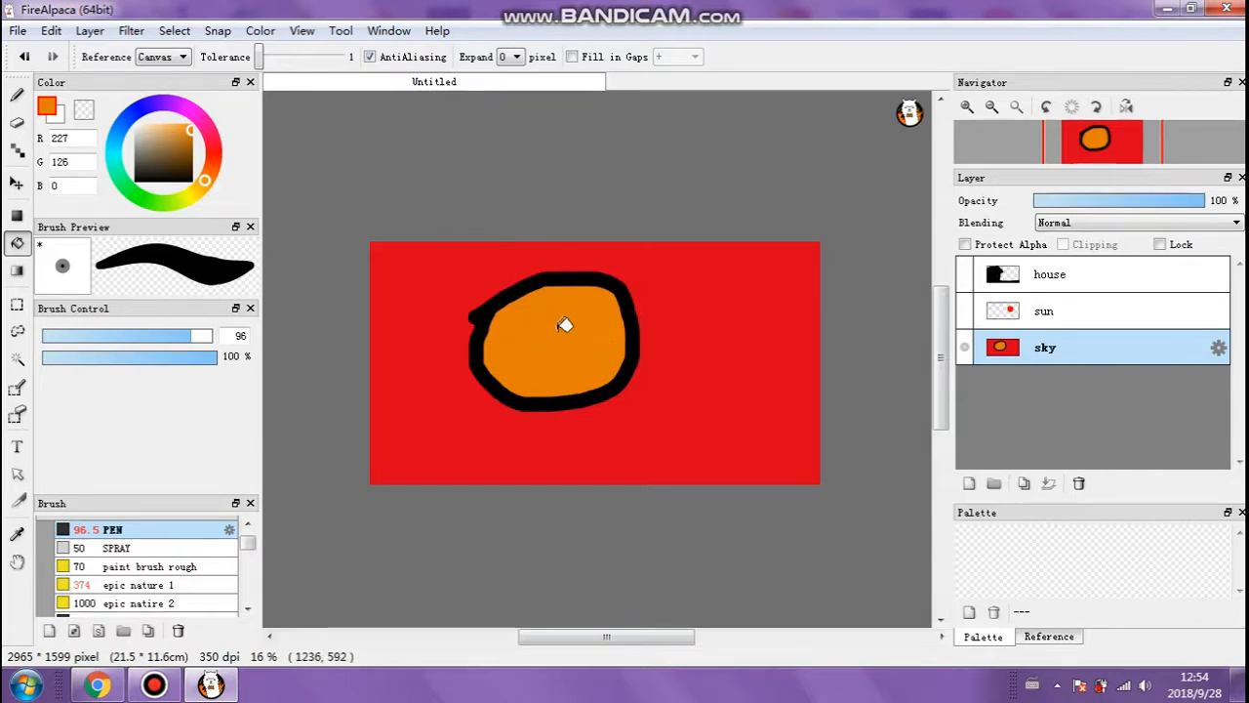
Undo the orange fill, try colouring inside the loop by hand with the pen, and undo that stroke.
{"action": "key", "text": "ctrl+z"}
{"action": "left_click", "coordinate": [17, 95]}
{"action": "mouse_move", "coordinate": [584, 295]}
{"action": "left_mouse_down"}
{"action": "mouse_move", "coordinate": [592, 344]}
{"action": "mouse_move", "coordinate": [557, 378]}
{"action": "left_mouse_up"}
{"action": "key", "text": "ctrl+z"}
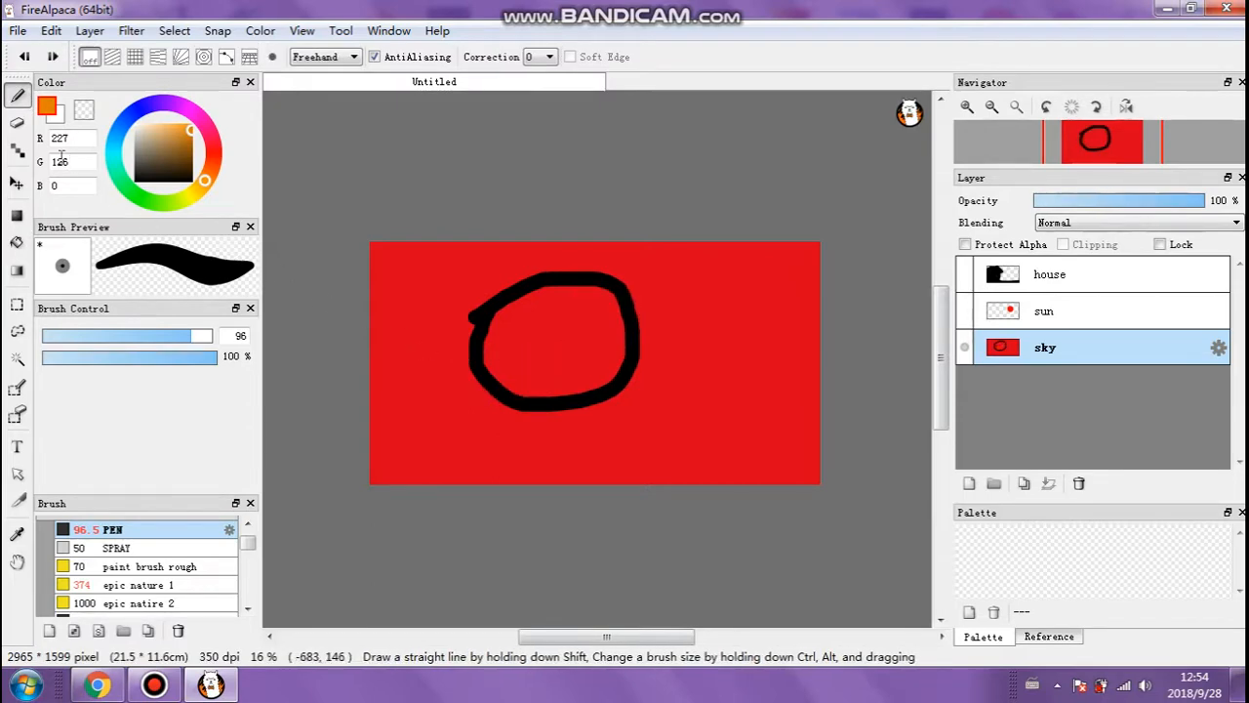
Bucket-fill both the loop's inside and the red area around it with orange (227, 126, 0).
{"action": "left_click", "coordinate": [16, 242]}
{"action": "left_click", "coordinate": [619, 320]}
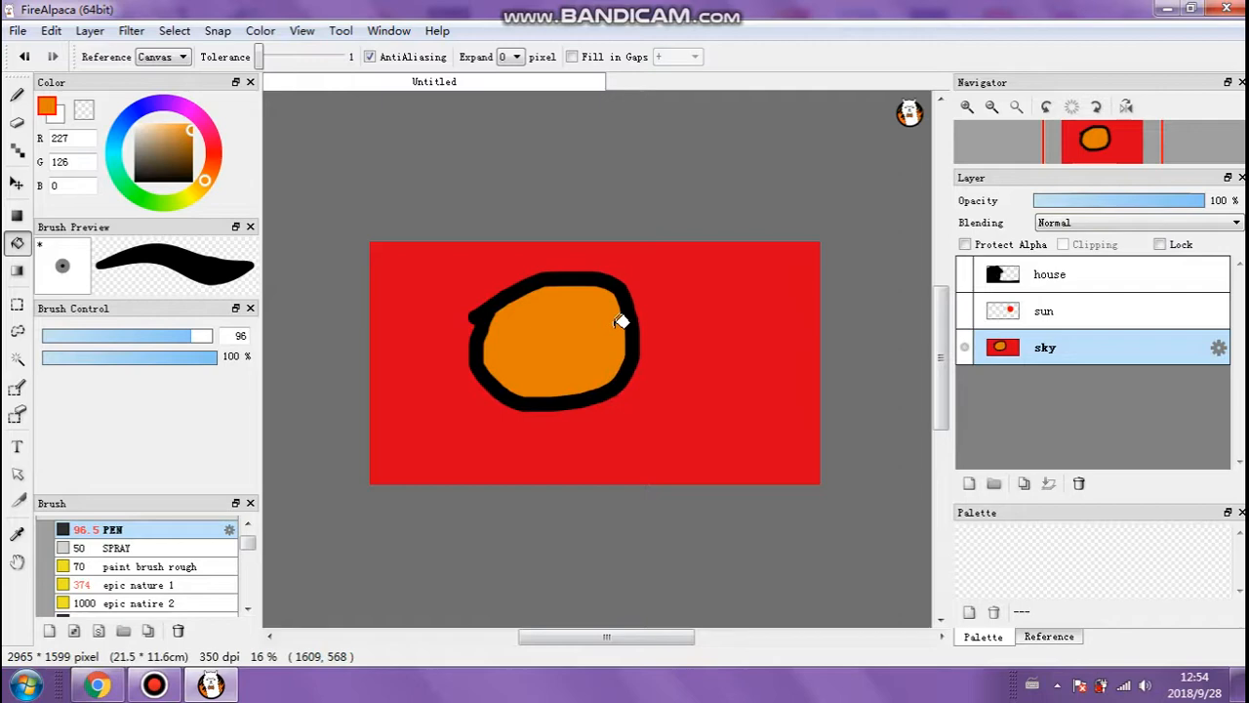
{"action": "left_click", "coordinate": [742, 297]}
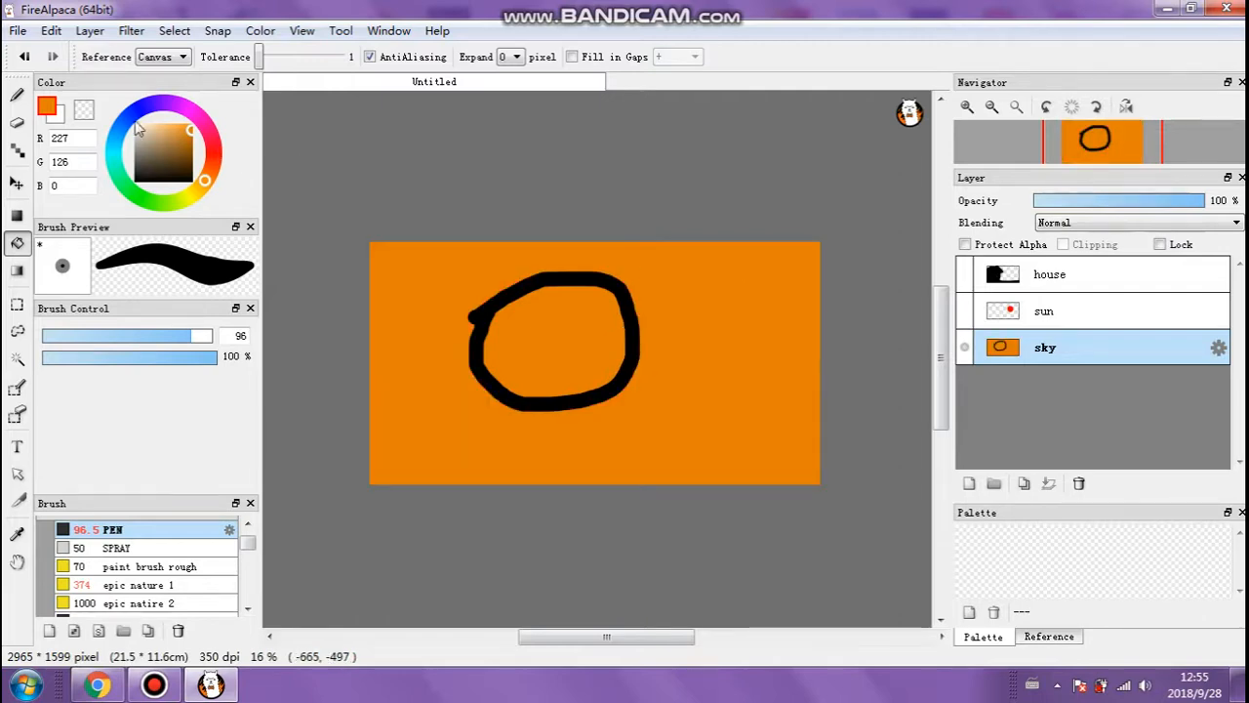
Bucket-fill the area outside the black loop with blue (53, 76, 191).
{"action": "left_click", "coordinate": [133, 117]}
{"action": "left_click", "coordinate": [176, 138]}
{"action": "left_click", "coordinate": [476, 275]}
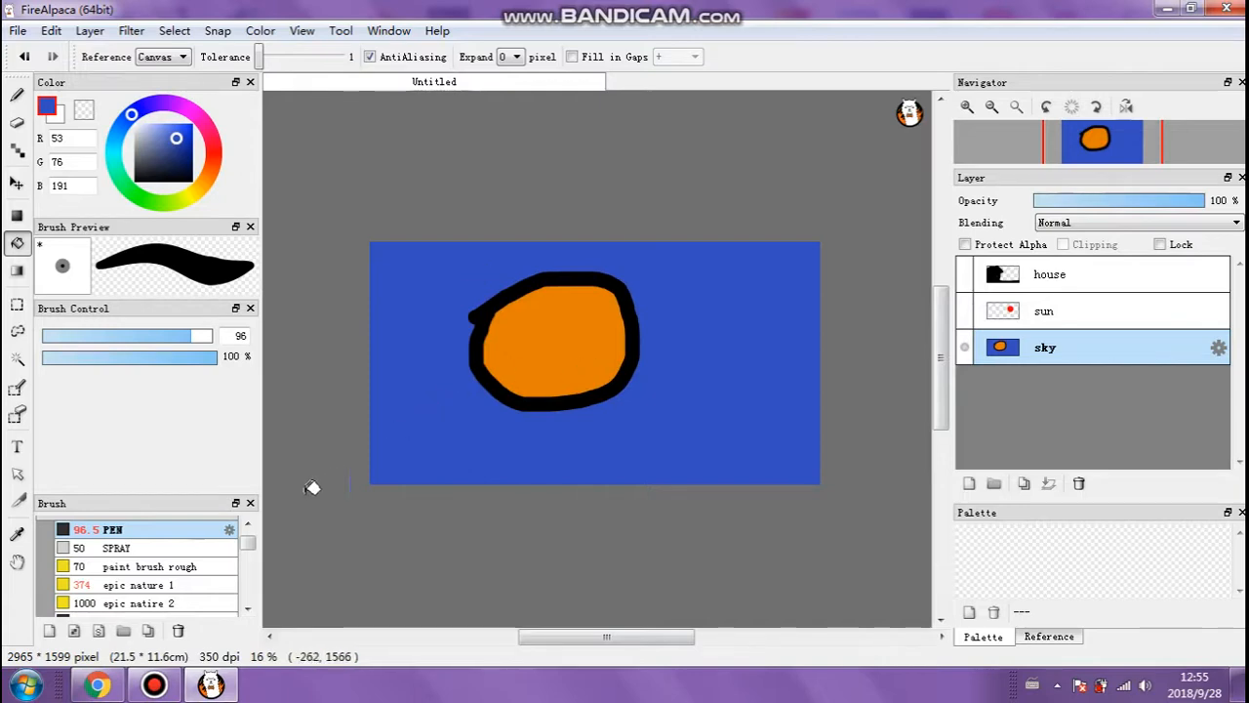
Undo the bucket fills and the black loop on the sky layer.
{"action": "key", "text": "ctrl+z"}
{"action": "key", "text": "ctrl+z"}
{"action": "key", "text": "ctrl+z"}
{"action": "key", "text": "ctrl+z"}
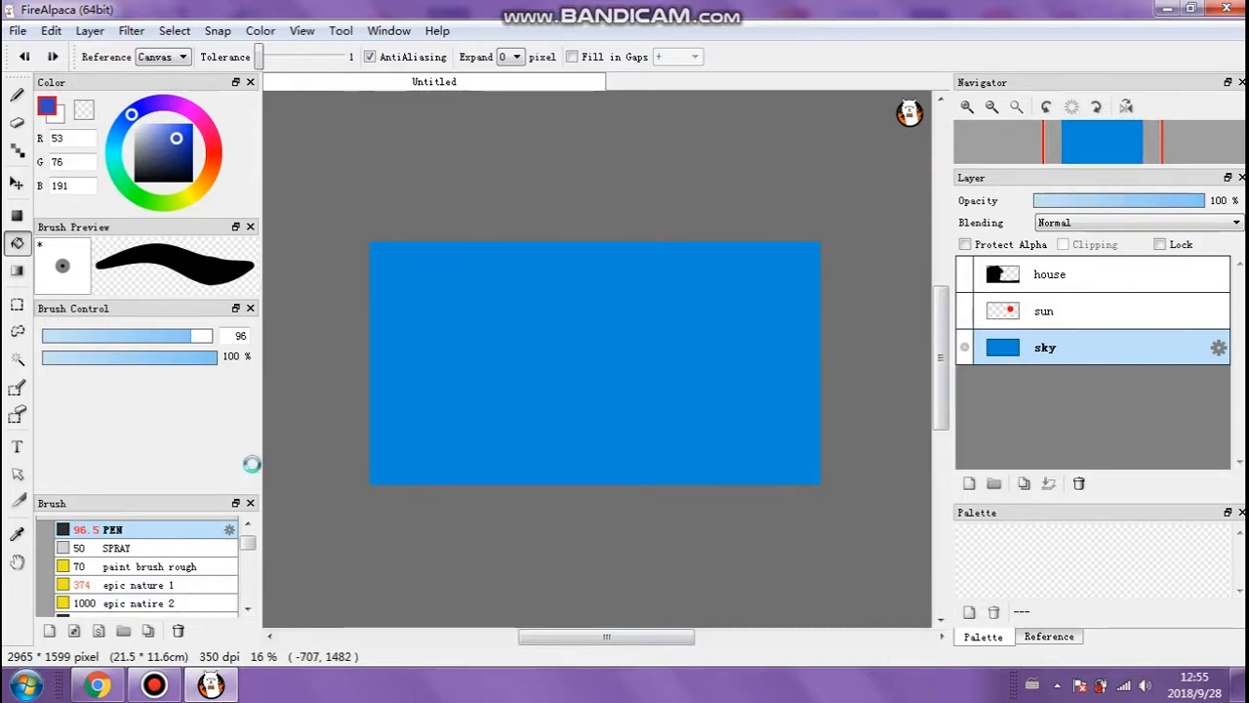
{"action": "key", "text": "ctrl+z"}
Fill the entire sky layer with light blue (167, 226, 243) using the Bucket tool.
{"action": "left_click", "coordinate": [146, 138]}
{"action": "left_click", "coordinate": [115, 143]}
{"action": "left_click_drag", "start_coordinate": [145, 139], "coordinate": [152, 128]}
{"action": "left_click", "coordinate": [444, 330]}
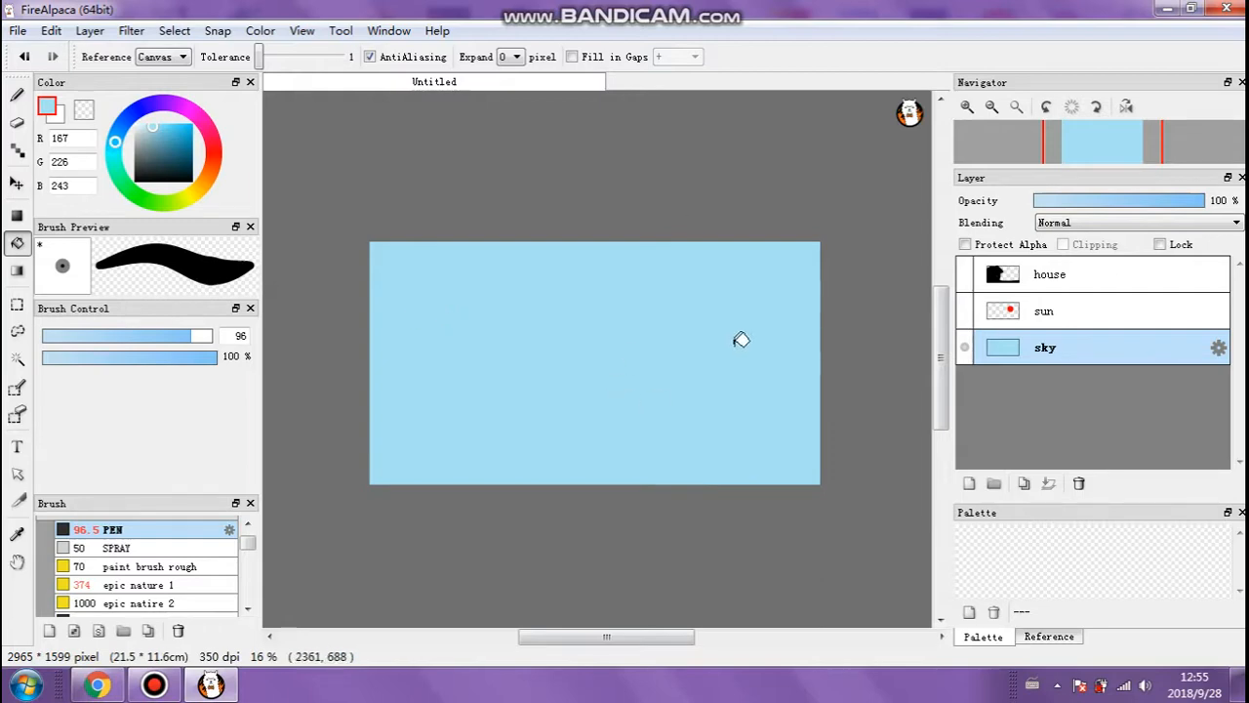
Paint white clouds in the sky's upper left and upper right with the pen at size 96.
{"action": "left_click_drag", "start_coordinate": [146, 139], "coordinate": [135, 124]}
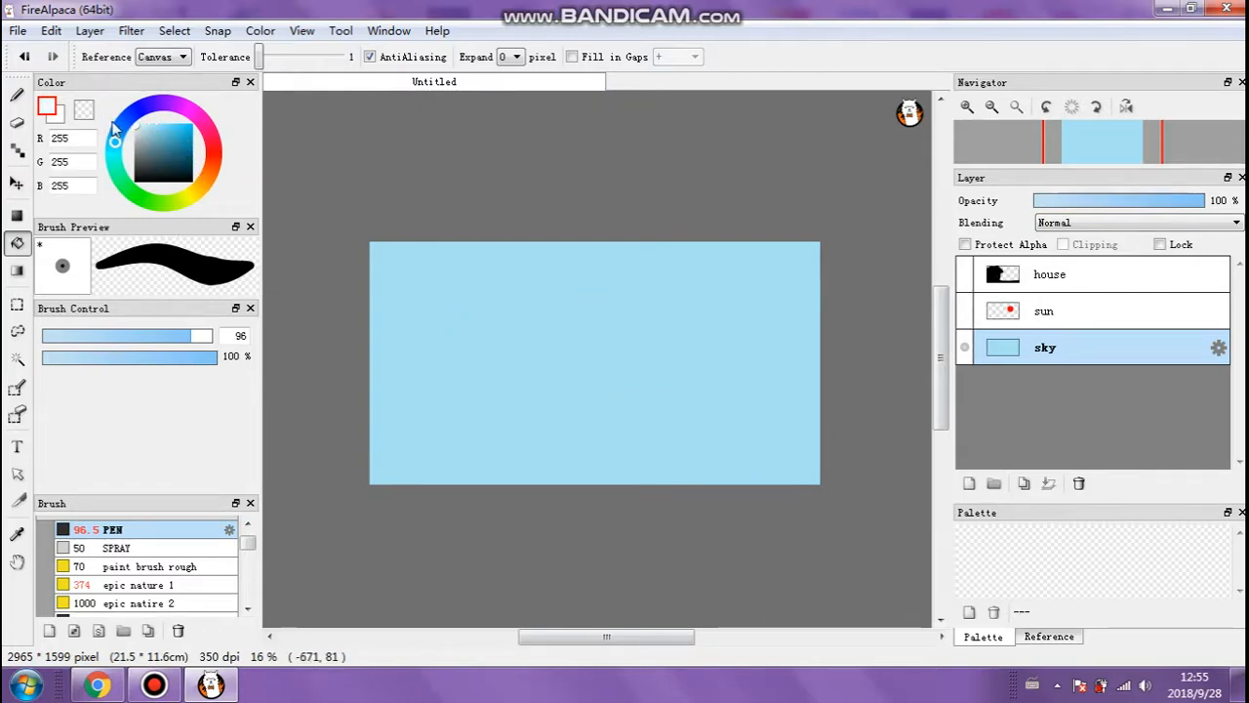
{"action": "left_click", "coordinate": [17, 95]}
{"action": "mouse_move", "coordinate": [391, 274]}
{"action": "left_mouse_down"}
{"action": "mouse_move", "coordinate": [446, 279]}
{"action": "mouse_move", "coordinate": [427, 310]}
{"action": "mouse_move", "coordinate": [376, 324]}
{"action": "left_mouse_up"}
{"action": "mouse_move", "coordinate": [734, 271]}
{"action": "left_mouse_down"}
{"action": "mouse_move", "coordinate": [711, 259]}
{"action": "mouse_move", "coordinate": [699, 276]}
{"action": "left_mouse_up"}
{"action": "left_click_drag", "start_coordinate": [412, 287], "coordinate": [496, 274]}
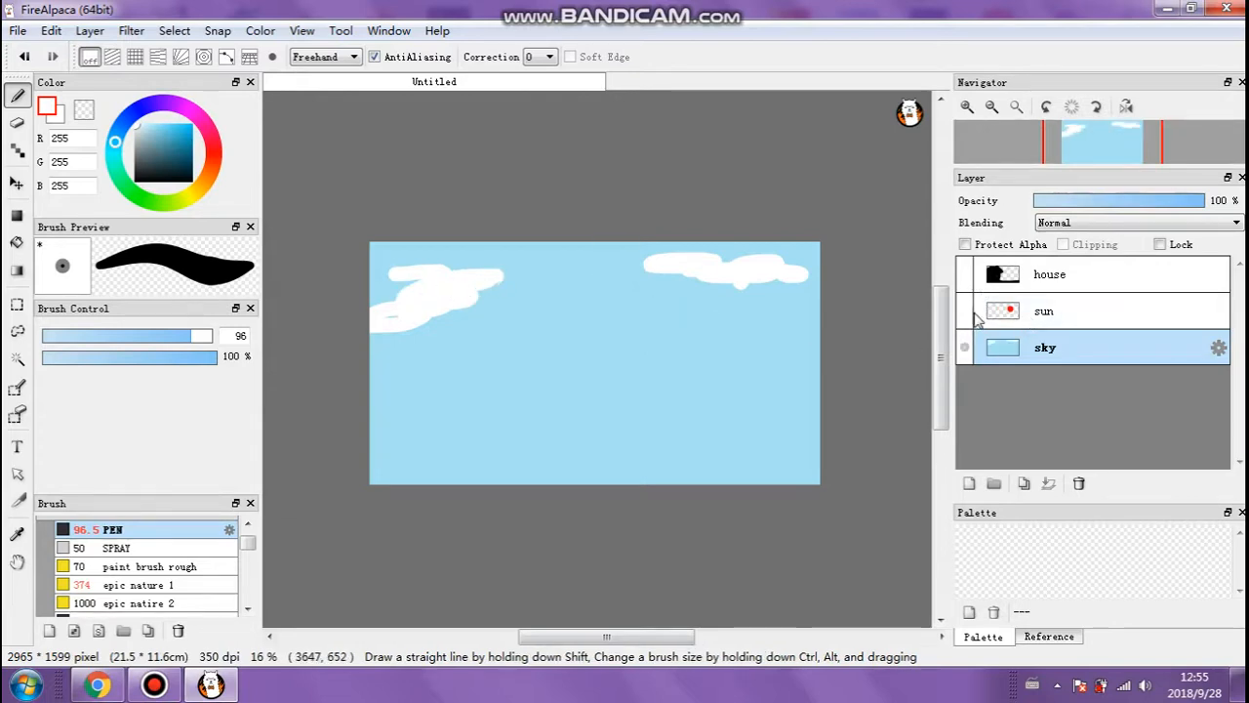
Make the sun and house layers visible above the sky.
{"action": "left_click", "coordinate": [1045, 310]}
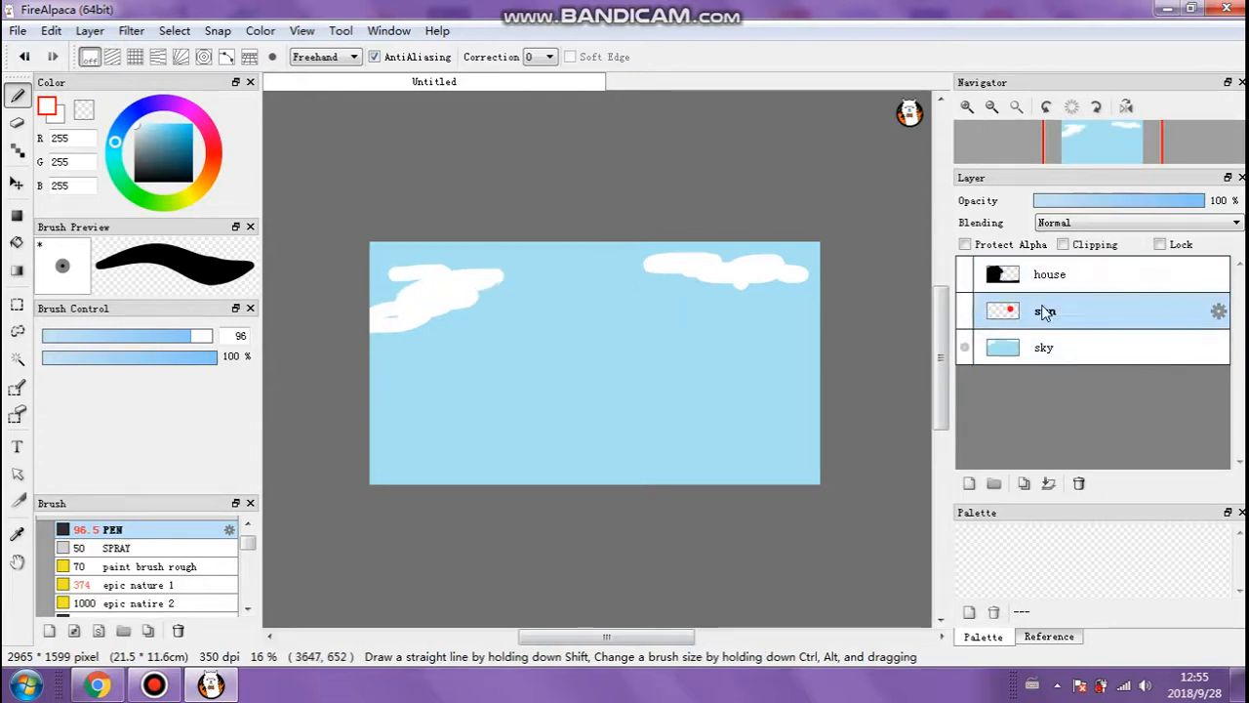
{"action": "left_click", "coordinate": [964, 313]}
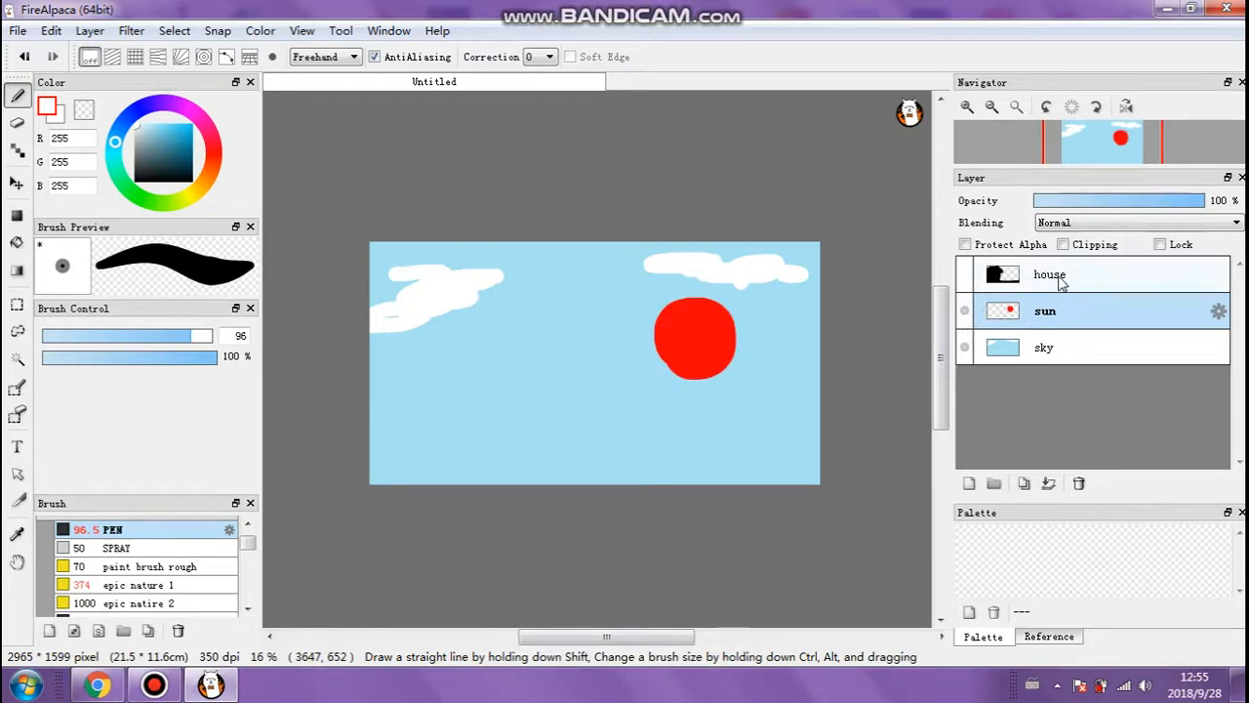
{"action": "left_click", "coordinate": [1052, 280]}
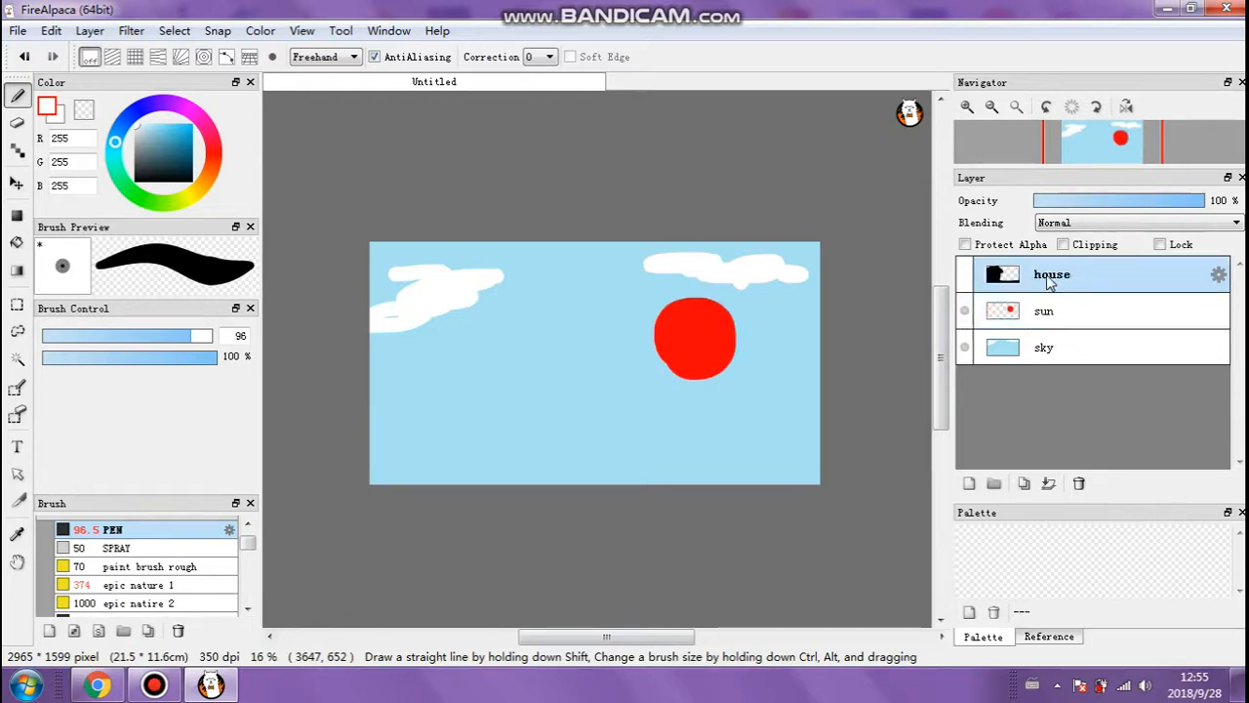
{"action": "left_click", "coordinate": [964, 278]}
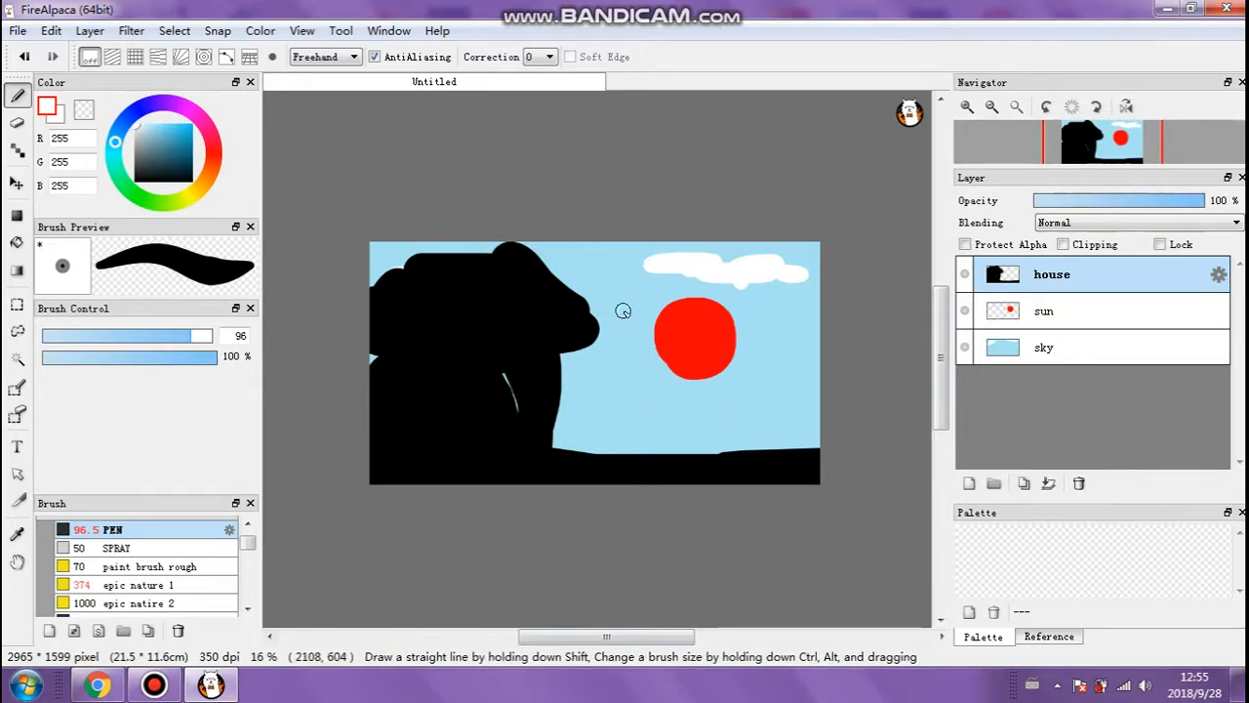
Delete the sun and house layers.
{"action": "left_click", "coordinate": [1086, 326]}
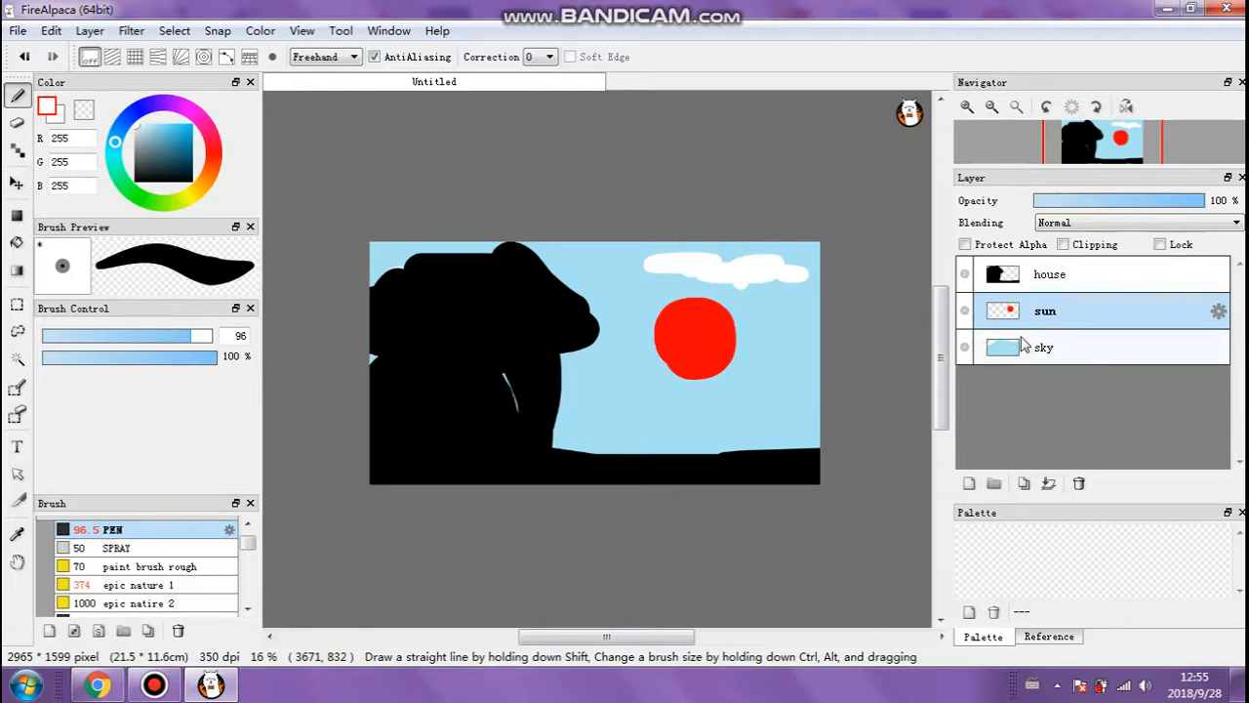
{"action": "left_click", "coordinate": [1078, 484]}
{"action": "left_click", "coordinate": [1079, 484]}
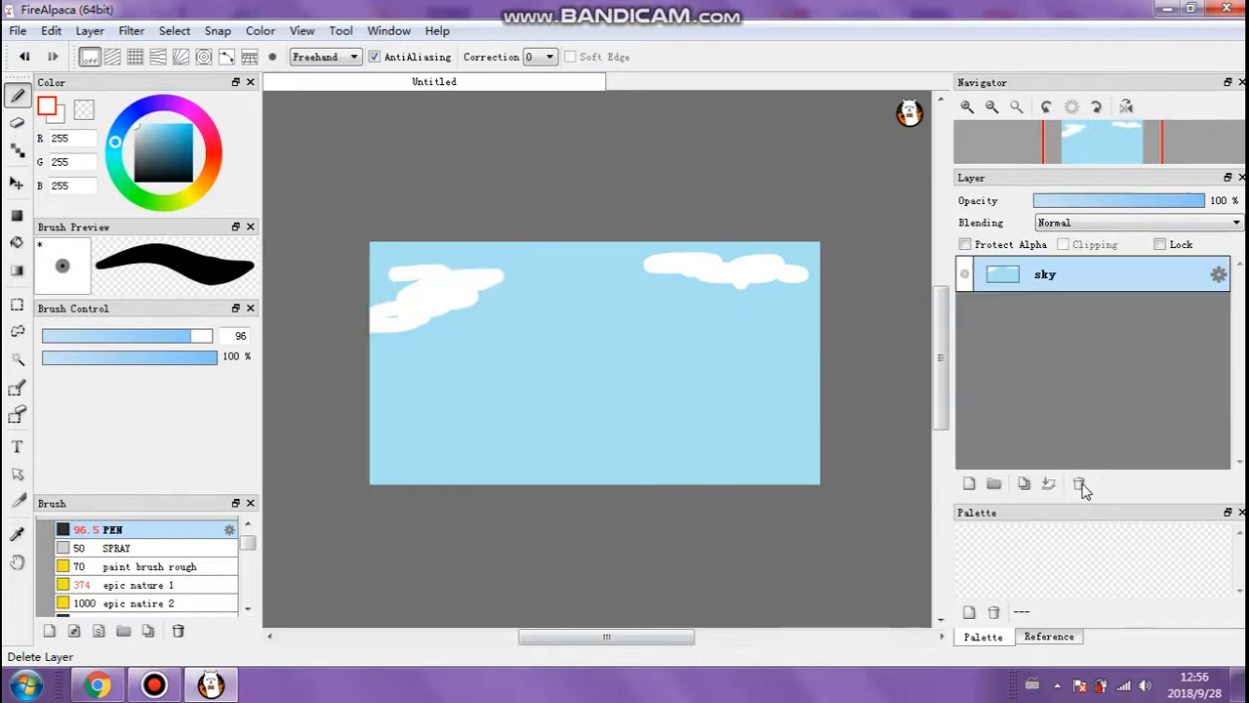
Add a new empty layer and delete the sky layer.
{"action": "left_click", "coordinate": [969, 484]}
{"action": "left_click", "coordinate": [995, 310]}
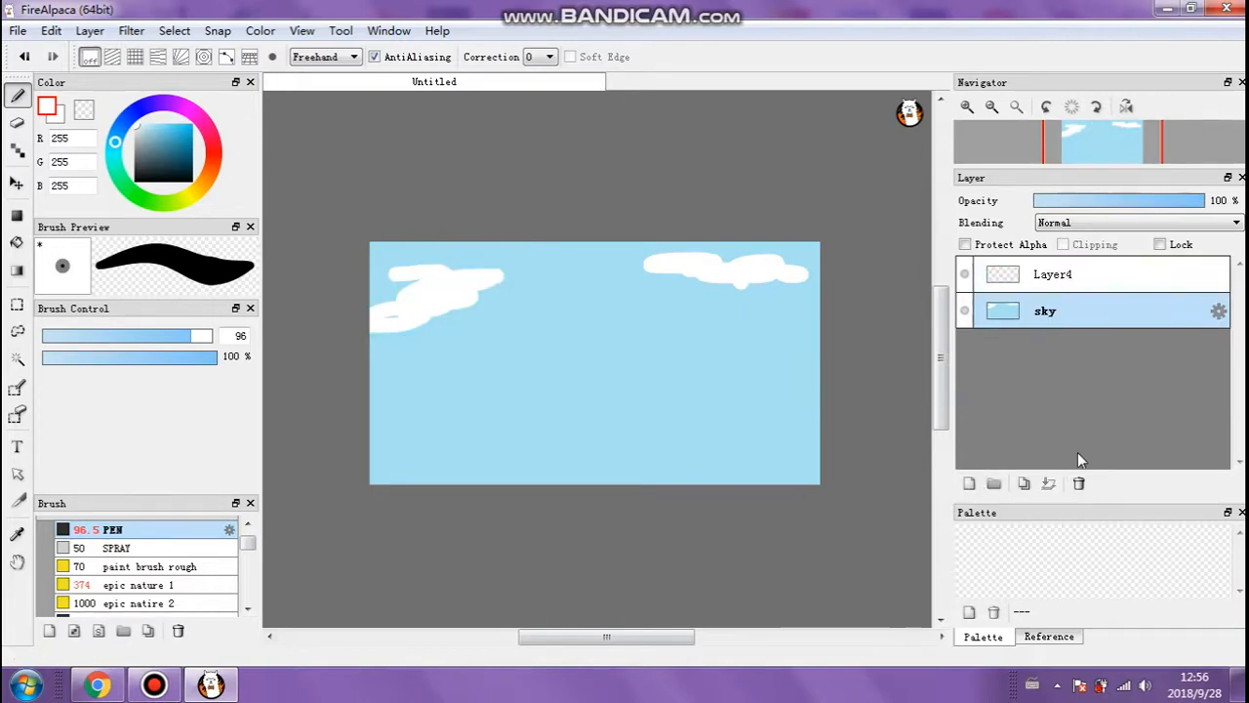
{"action": "left_click", "coordinate": [1078, 484]}
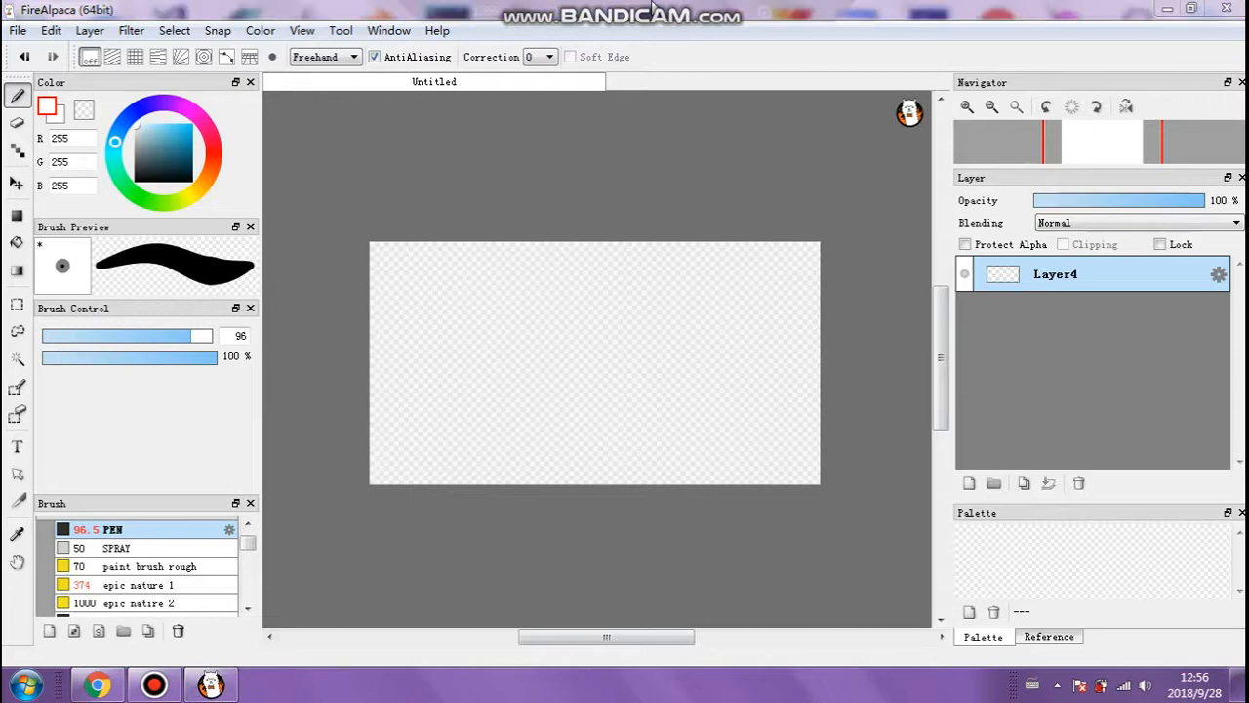
Fill the empty layer with light grey (227, 227, 227) using the Bucket tool.
{"action": "mouse_move", "coordinate": [654, 8]}
{"action": "left_click_drag", "start_coordinate": [151, 140], "coordinate": [130, 129]}
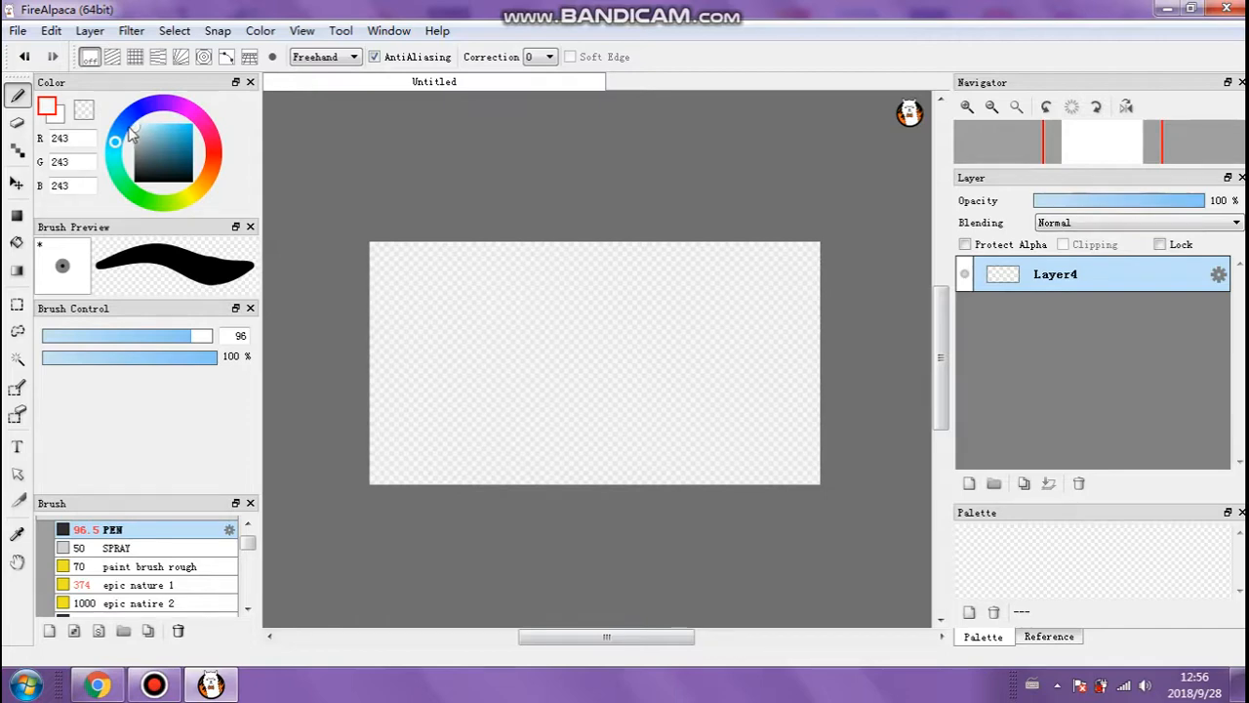
{"action": "left_click_drag", "start_coordinate": [140, 125], "coordinate": [128, 130]}
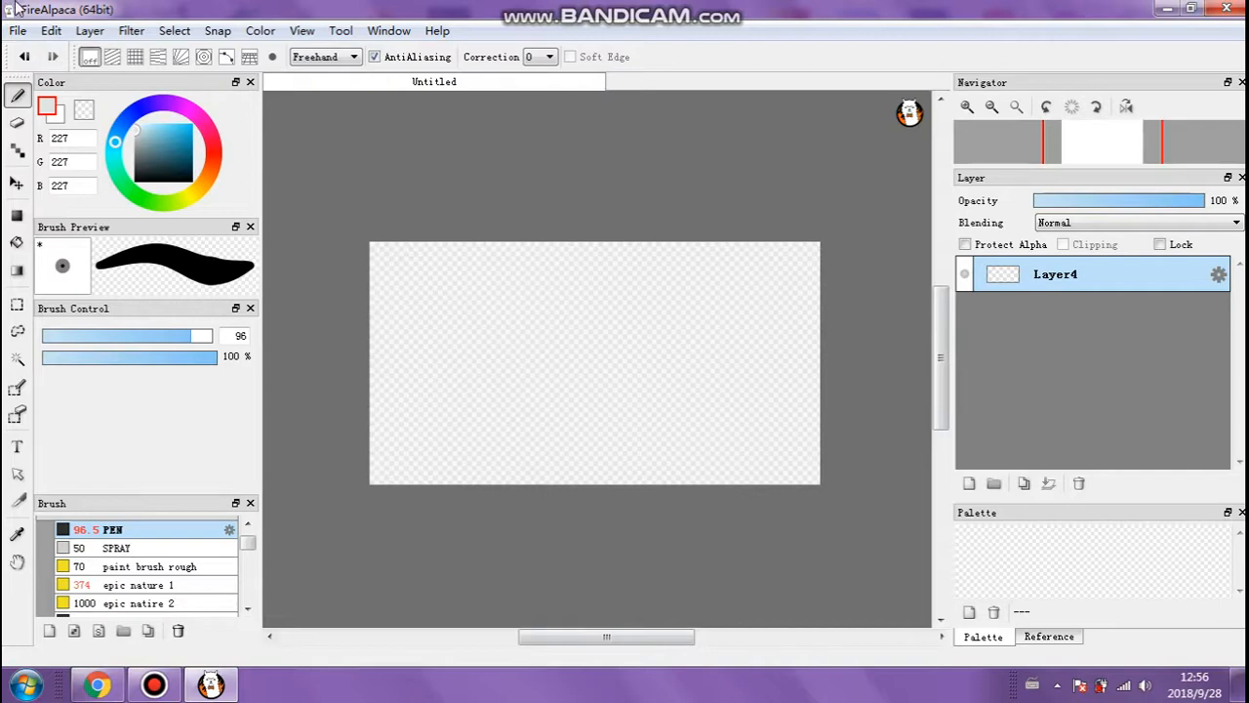
{"action": "left_click", "coordinate": [17, 244]}
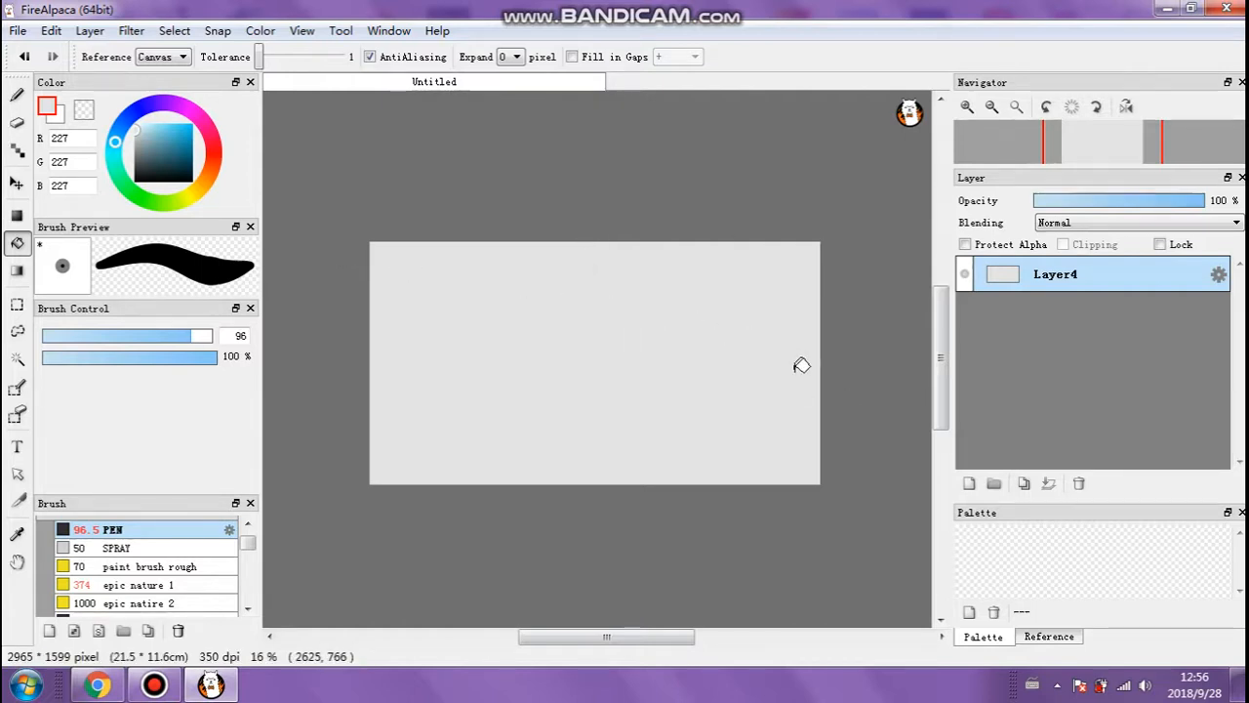
Add a new layer above the grey background, and set the pen to black (0, 0, 0) at size 42.
{"action": "left_click", "coordinate": [970, 484]}
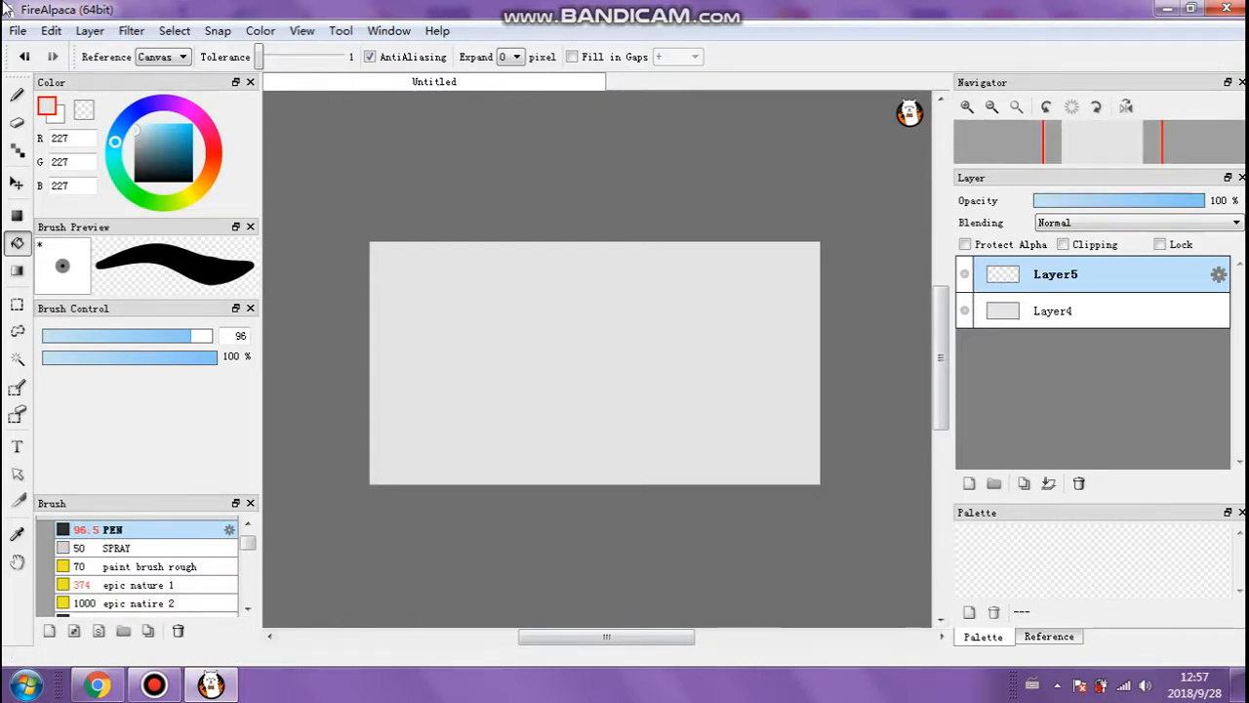
{"action": "left_click", "coordinate": [169, 142]}
{"action": "left_click_drag", "start_coordinate": [167, 142], "coordinate": [133, 190]}
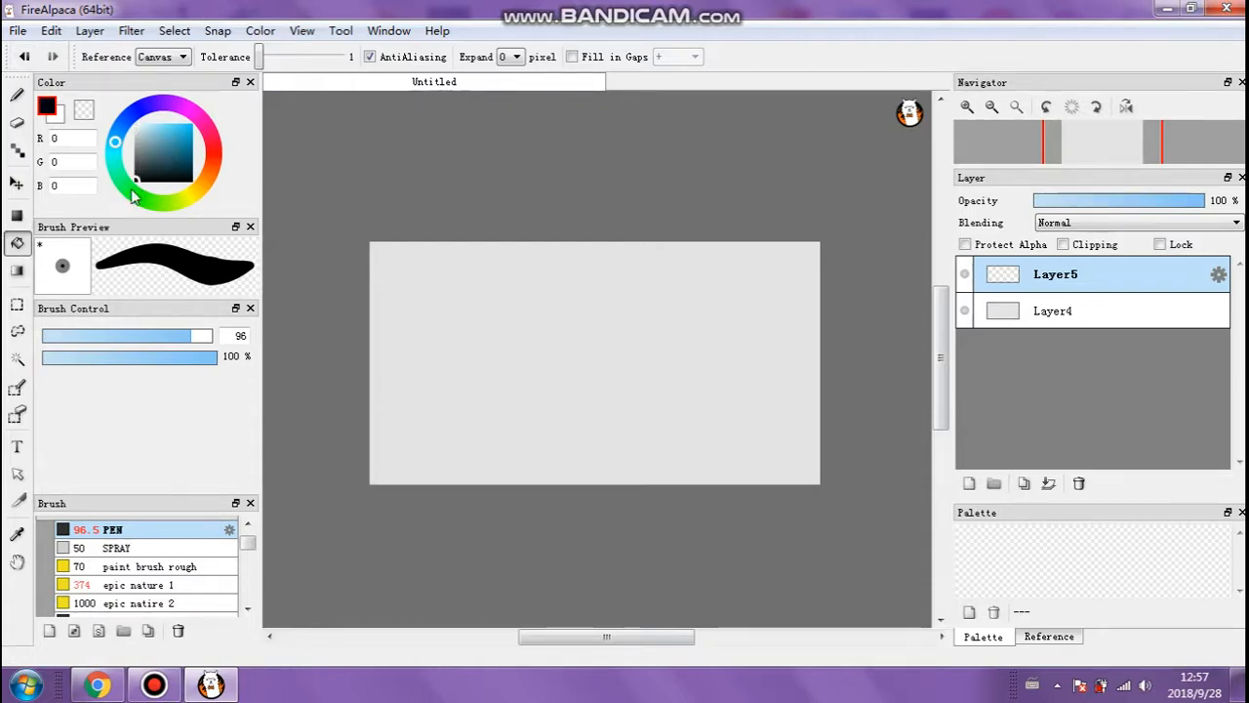
{"action": "left_click", "coordinate": [16, 95]}
{"action": "left_click_drag", "start_coordinate": [134, 342], "coordinate": [158, 349]}
Reduce the pen size to 25 for drawing on the upper layer.
{"action": "scroll", "coordinate": [806, 259], "scroll_direction": "down", "scroll_amount": 1}
{"action": "scroll", "coordinate": [807, 260], "scroll_direction": "up", "scroll_amount": 2}
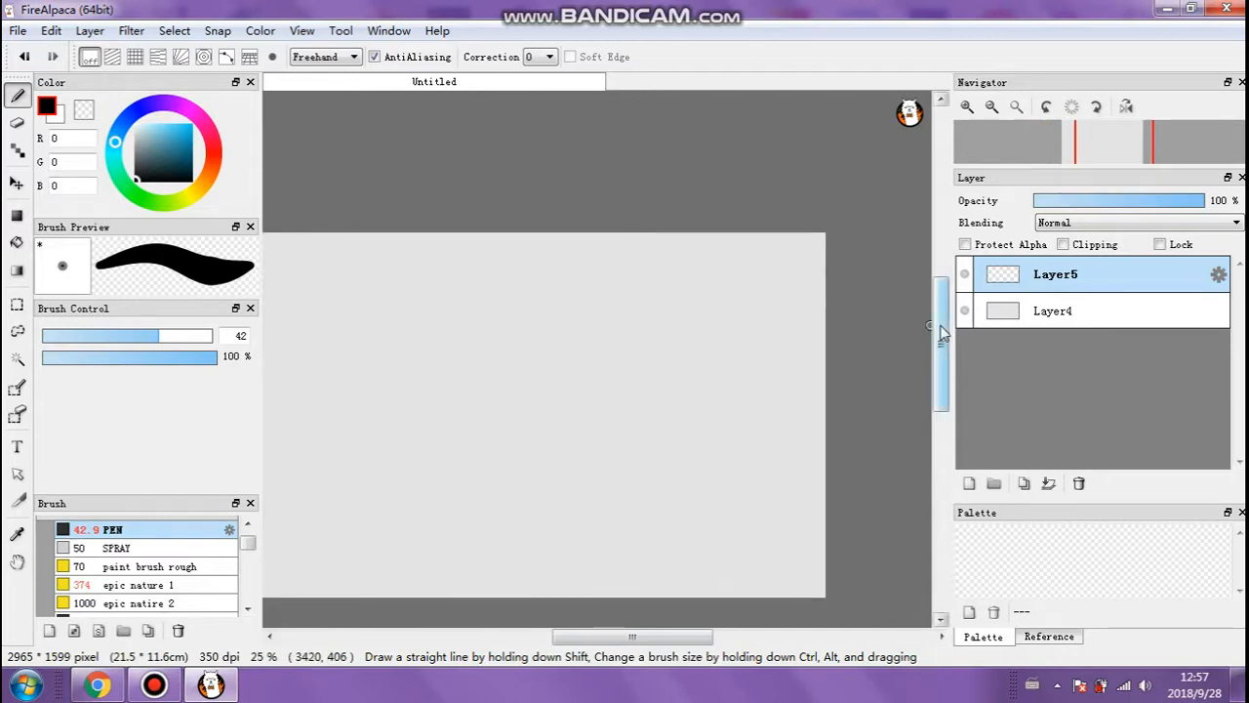
{"action": "left_click_drag", "start_coordinate": [940, 342], "coordinate": [941, 352]}
{"action": "left_click_drag", "start_coordinate": [691, 635], "coordinate": [648, 636]}
{"action": "scroll", "coordinate": [688, 573], "scroll_direction": "up", "scroll_amount": 1}
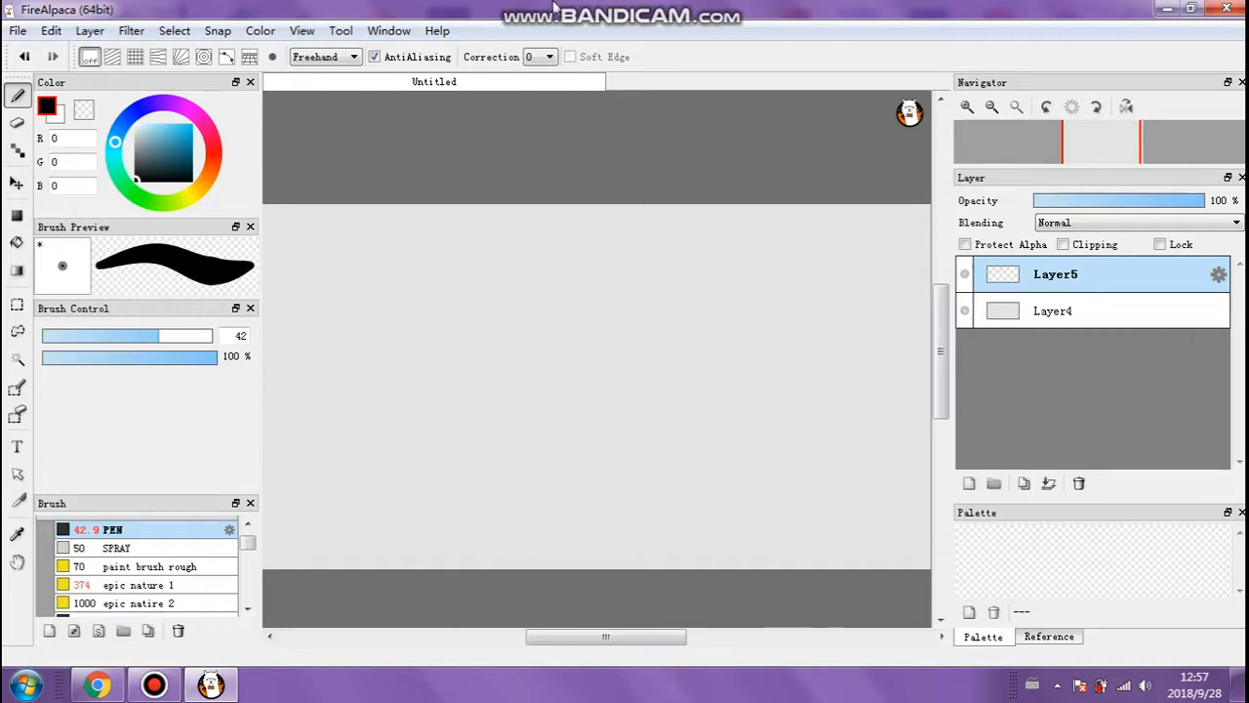
{"action": "mouse_move", "coordinate": [603, 8]}
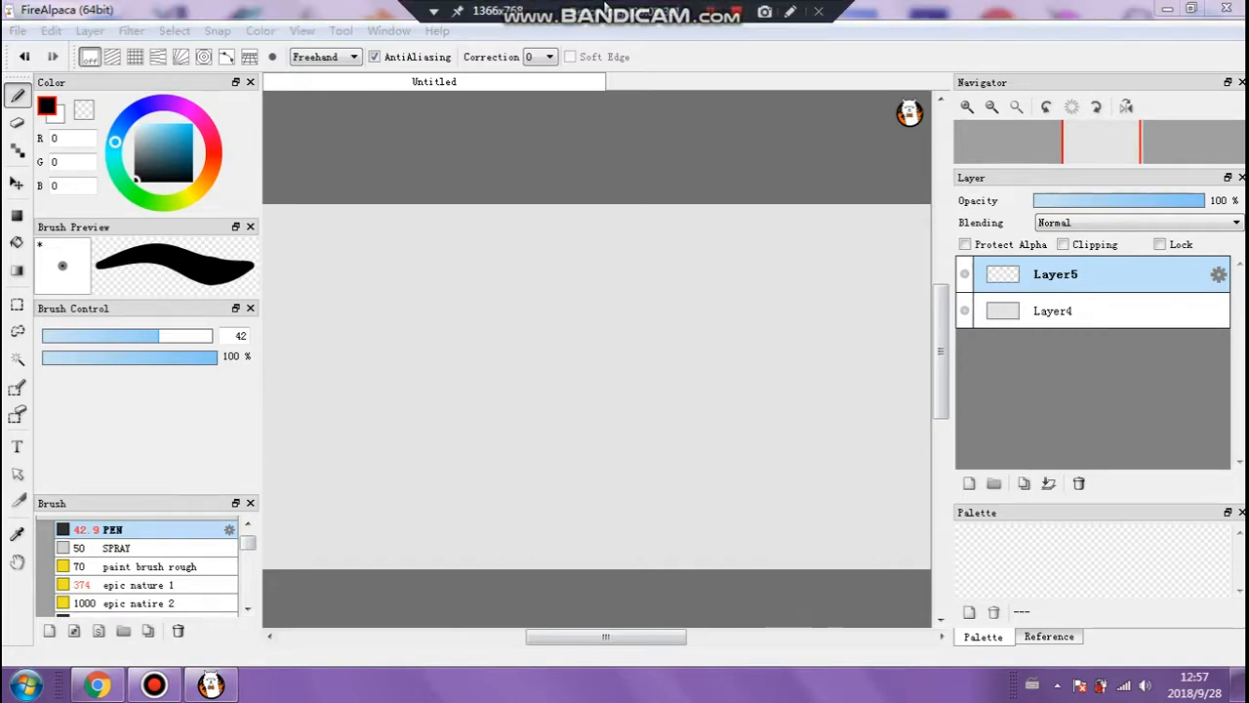
{"action": "left_click", "coordinate": [328, 7]}
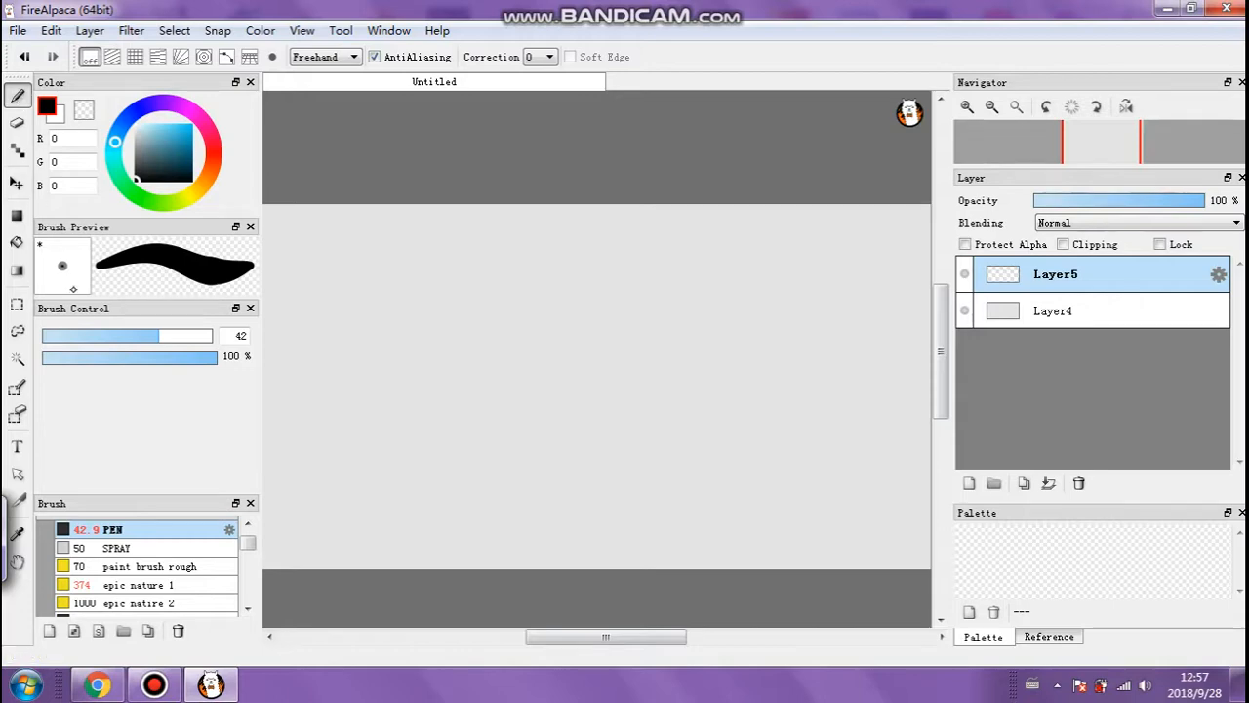
{"action": "left_click_drag", "start_coordinate": [137, 335], "coordinate": [128, 336]}
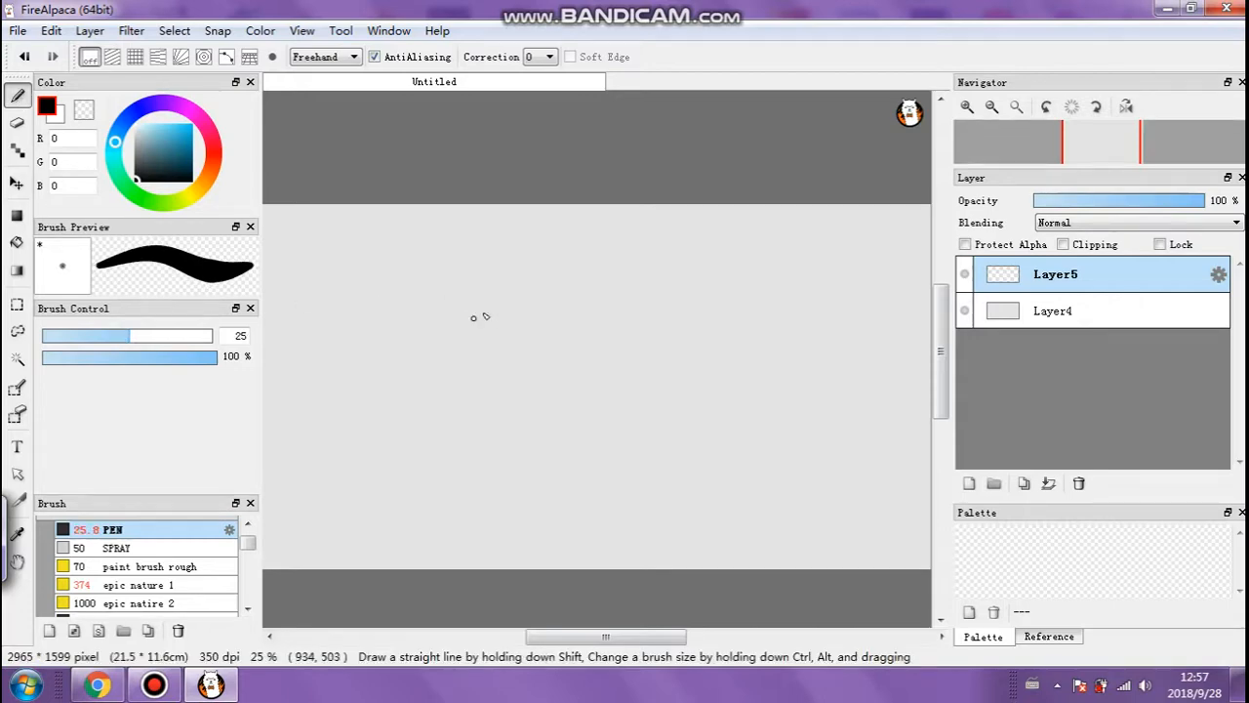
Draw a closed oval with the black pen in the middle of the upper layer.
{"action": "mouse_move", "coordinate": [530, 279]}
{"action": "left_mouse_down"}
{"action": "mouse_move", "coordinate": [664, 385]}
{"action": "mouse_move", "coordinate": [480, 421]}
{"action": "mouse_move", "coordinate": [458, 330]}
{"action": "mouse_move", "coordinate": [515, 301]}
{"action": "left_mouse_up"}
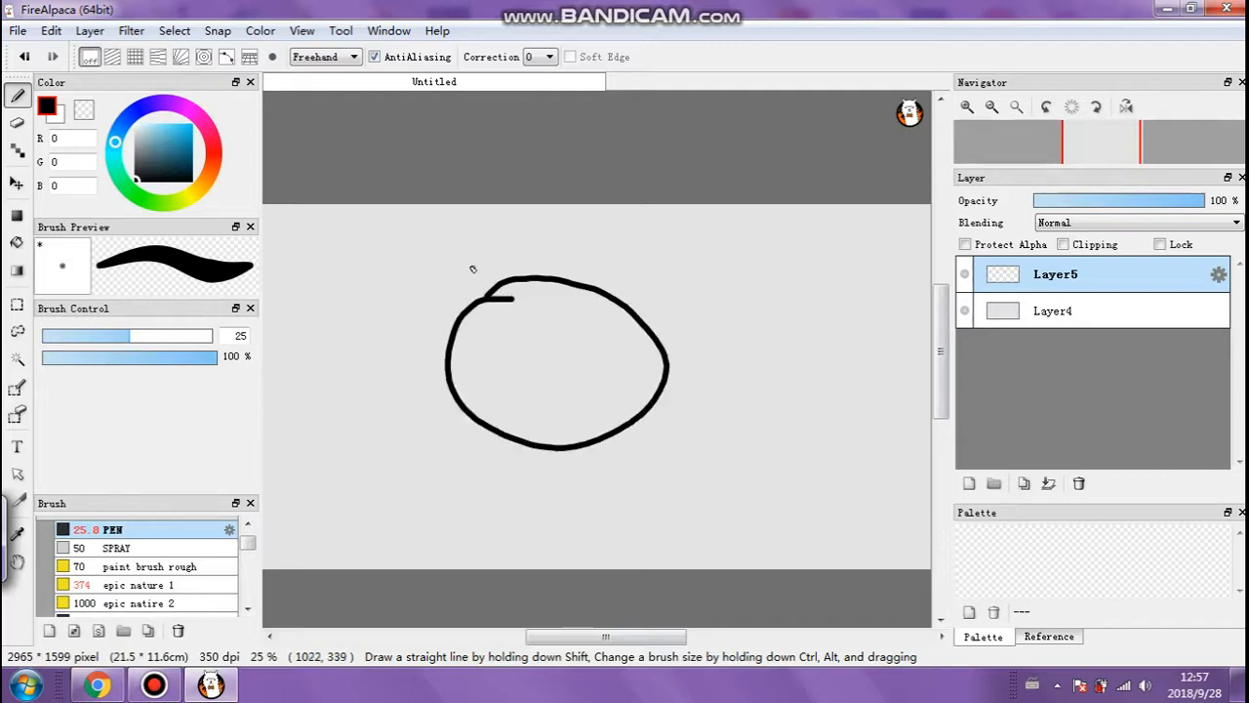
Fill the inside of the oval with orange (235, 138, 73) using the Bucket tool on the outline's own layer.
{"action": "left_click", "coordinate": [208, 174]}
{"action": "left_click", "coordinate": [186, 129]}
{"action": "left_click", "coordinate": [174, 128]}
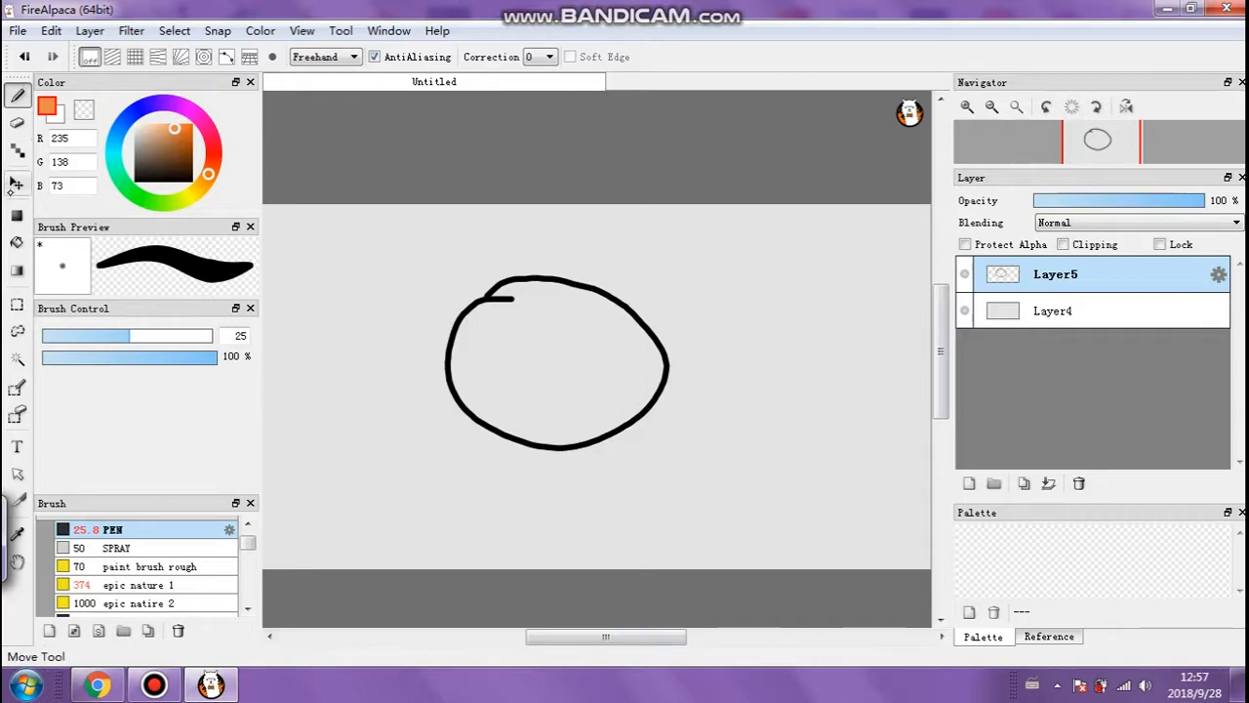
{"action": "left_click", "coordinate": [17, 242]}
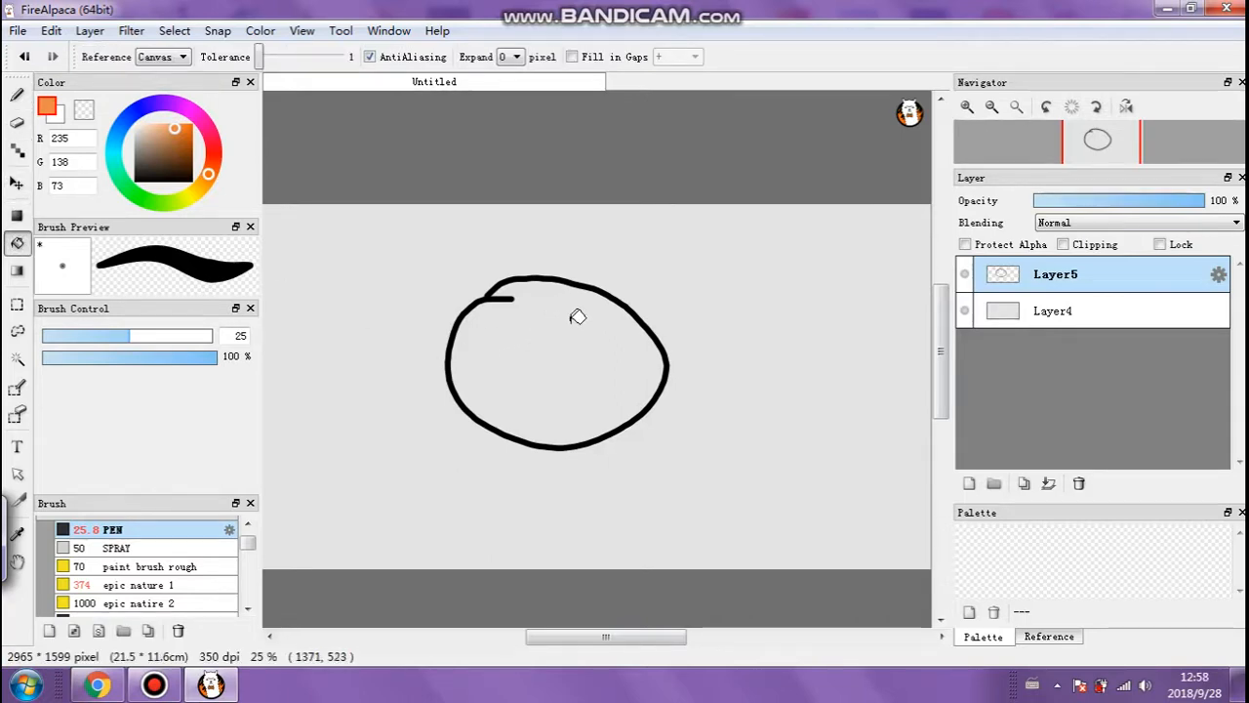
{"action": "left_click", "coordinate": [600, 348]}
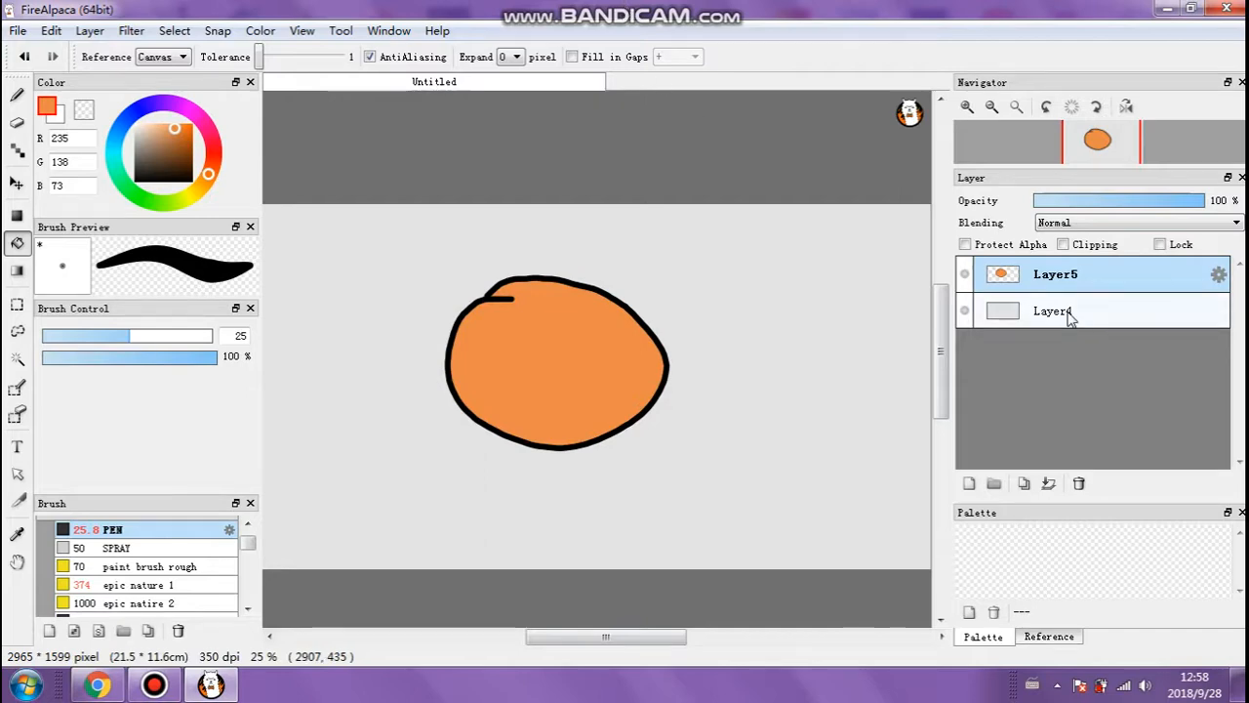
Undo and redo the oval outline and its orange fill, ending with only the fill undone.
{"action": "key", "text": "ctrl+z"}
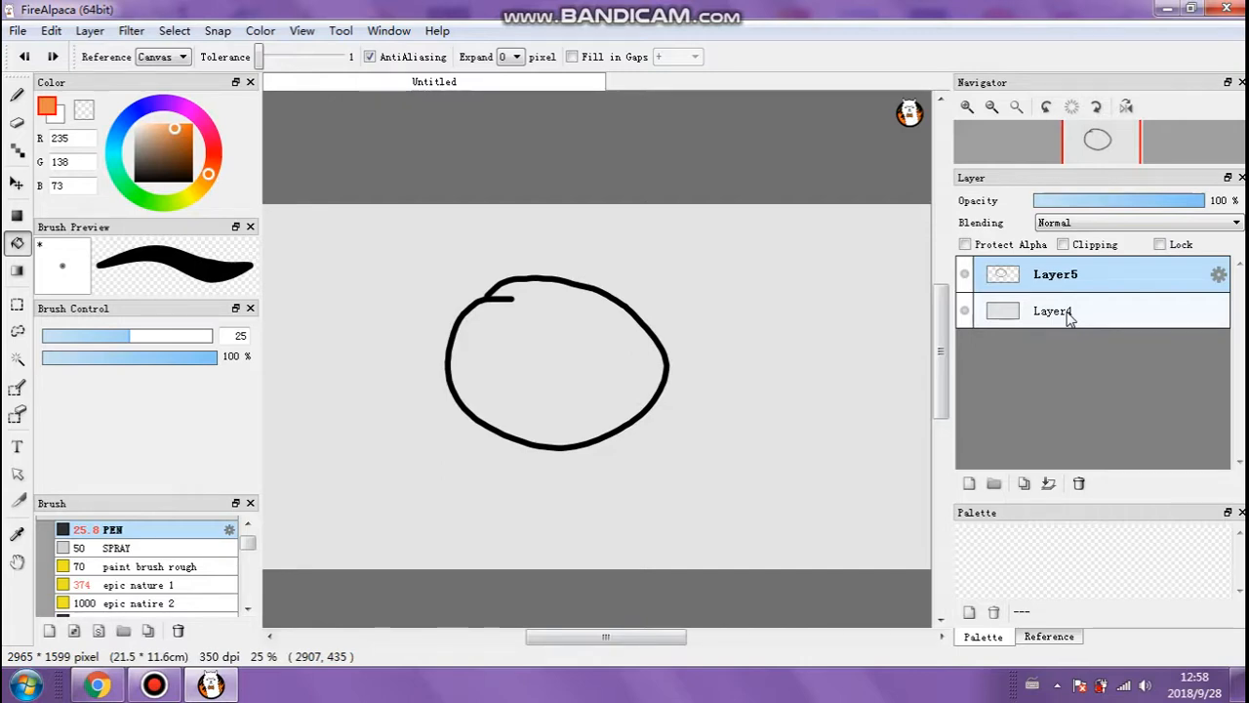
{"action": "key", "text": "ctrl+z"}
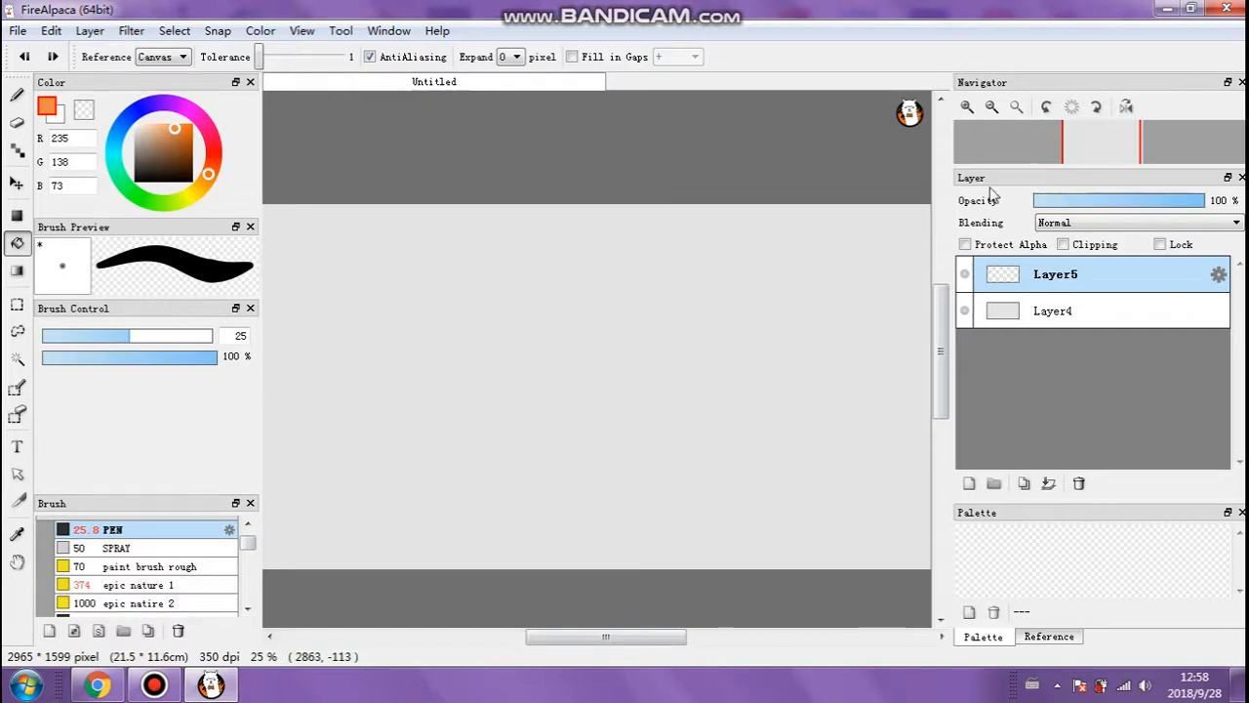
{"action": "left_click", "coordinate": [53, 57]}
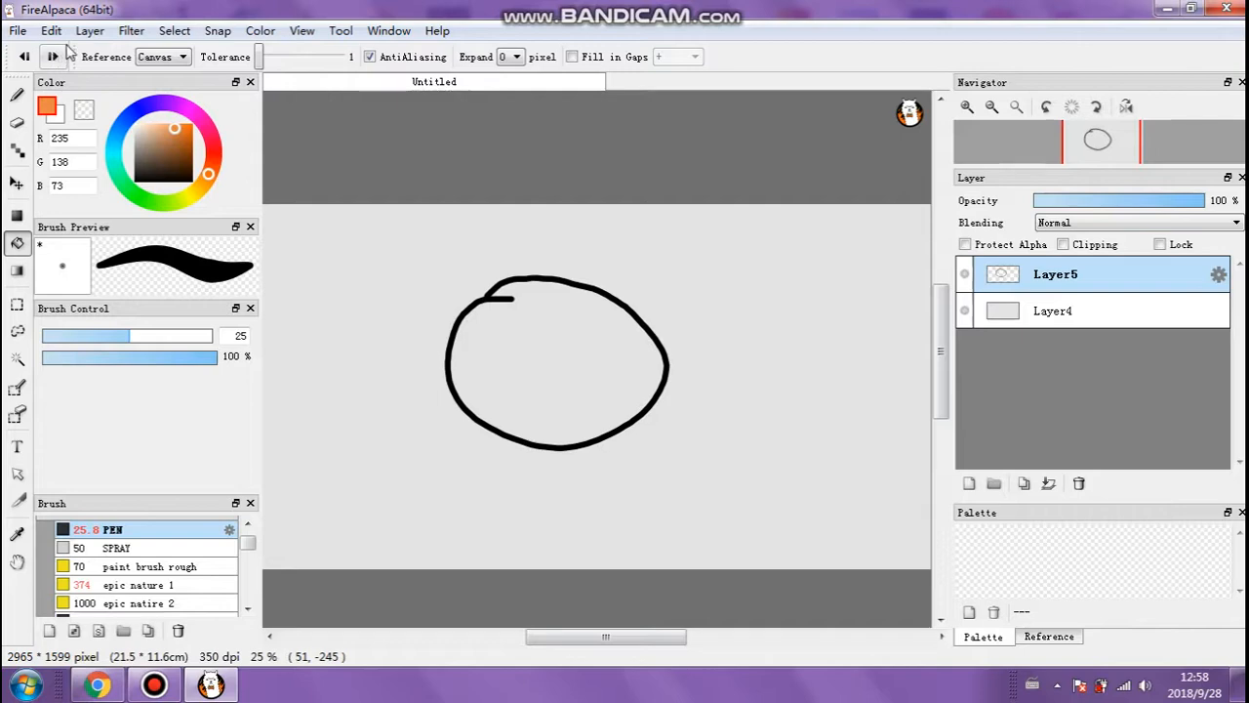
{"action": "left_click", "coordinate": [51, 31]}
{"action": "left_click", "coordinate": [51, 37]}
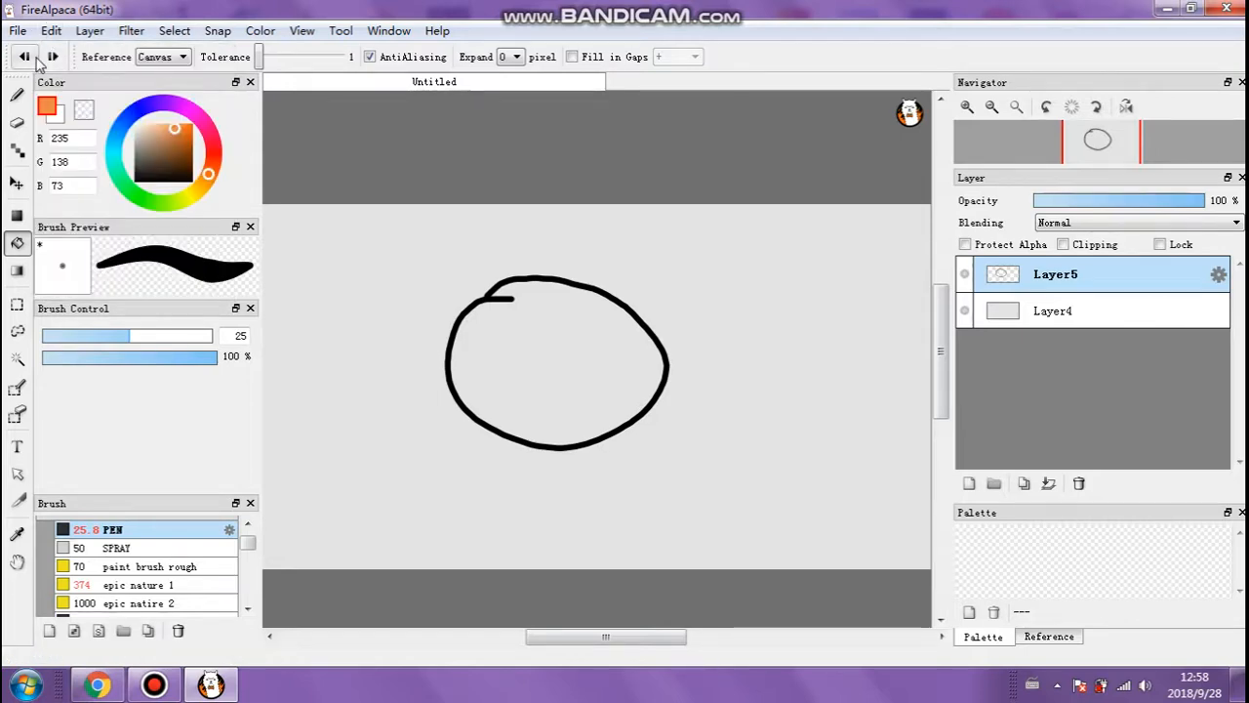
{"action": "left_click", "coordinate": [24, 57]}
{"action": "left_click", "coordinate": [53, 57]}
{"action": "left_click", "coordinate": [53, 56]}
{"action": "left_click", "coordinate": [25, 57]}
{"action": "left_click", "coordinate": [52, 57]}
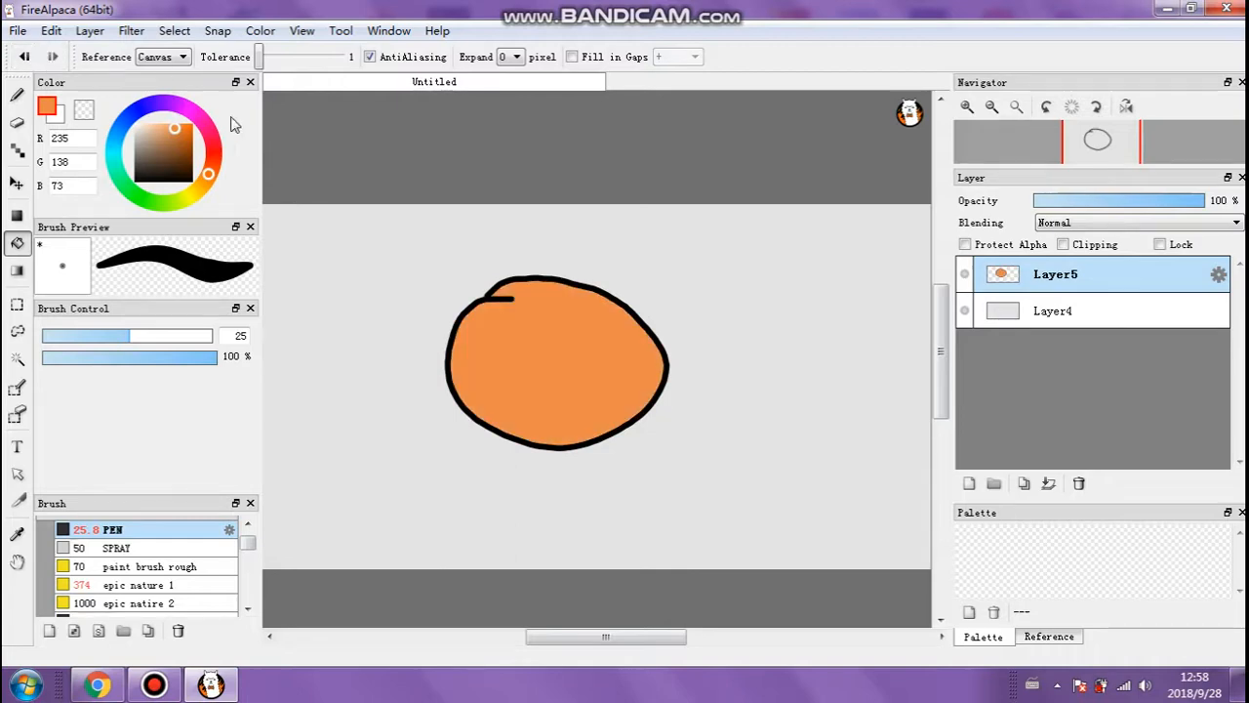
{"action": "left_click", "coordinate": [24, 57]}
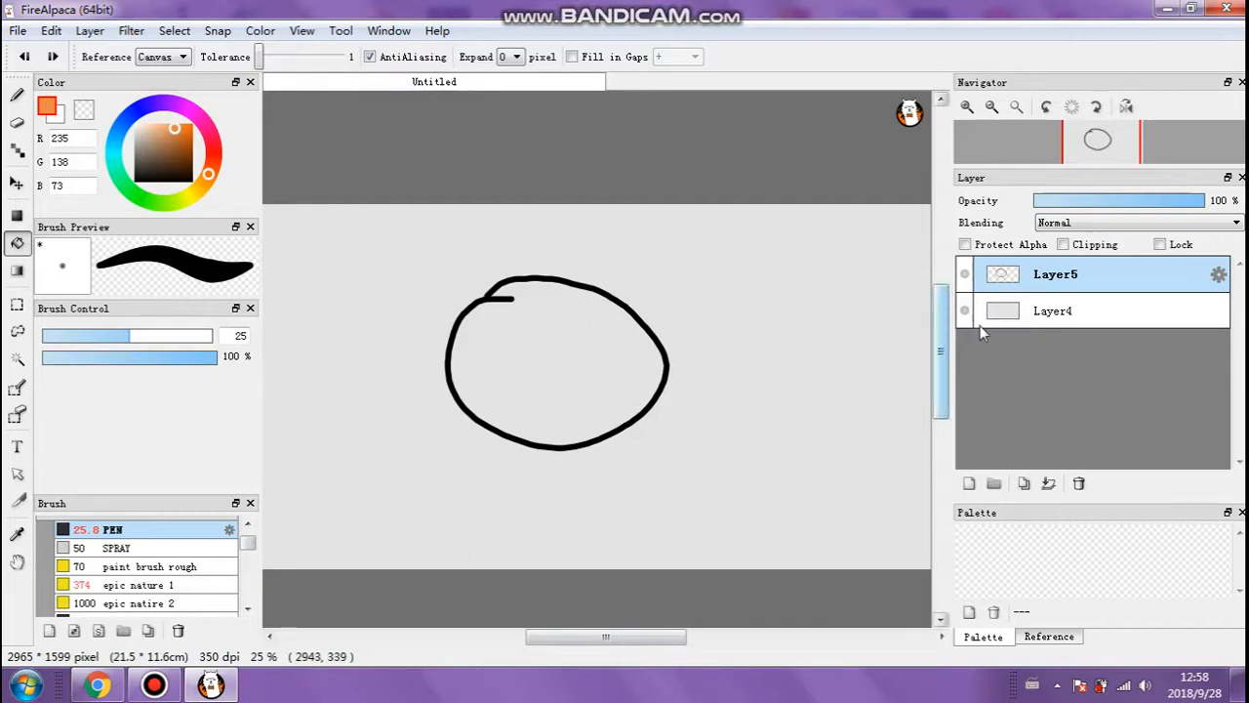
Add a new layer above the outline and try filling outside and inside the oval with orange, undoing both fills.
{"action": "left_click", "coordinate": [969, 483]}
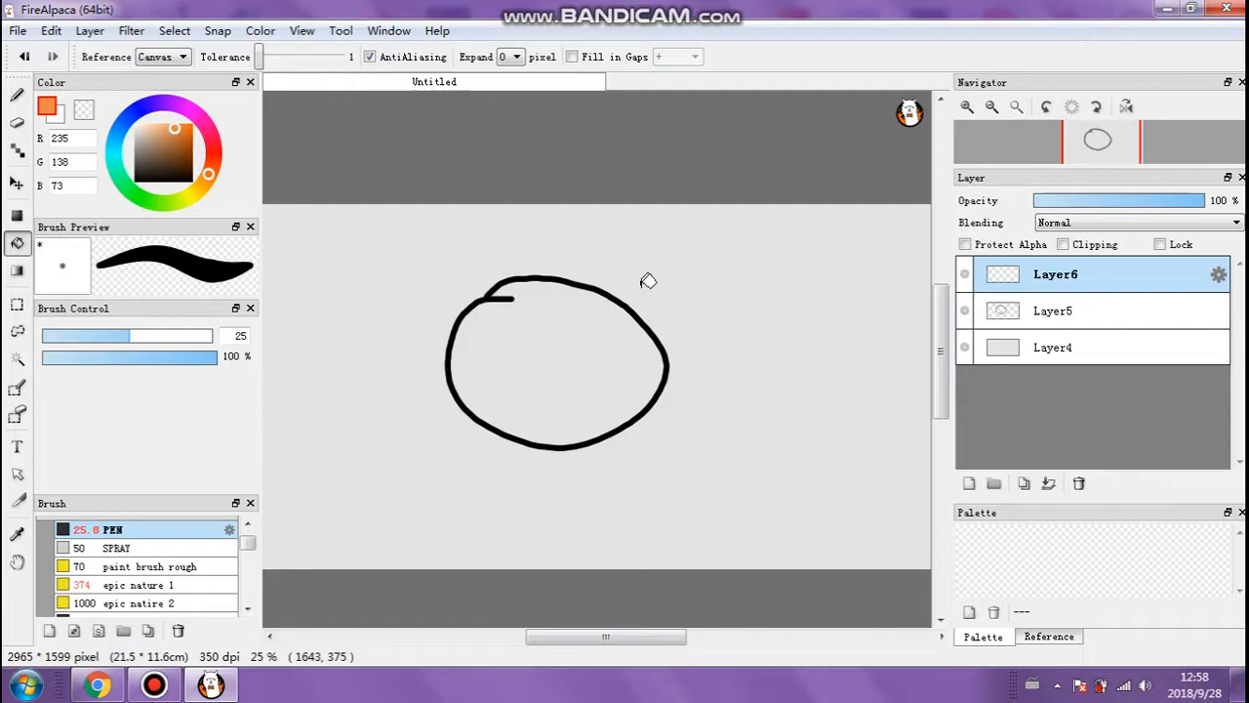
{"action": "left_click", "coordinate": [737, 254]}
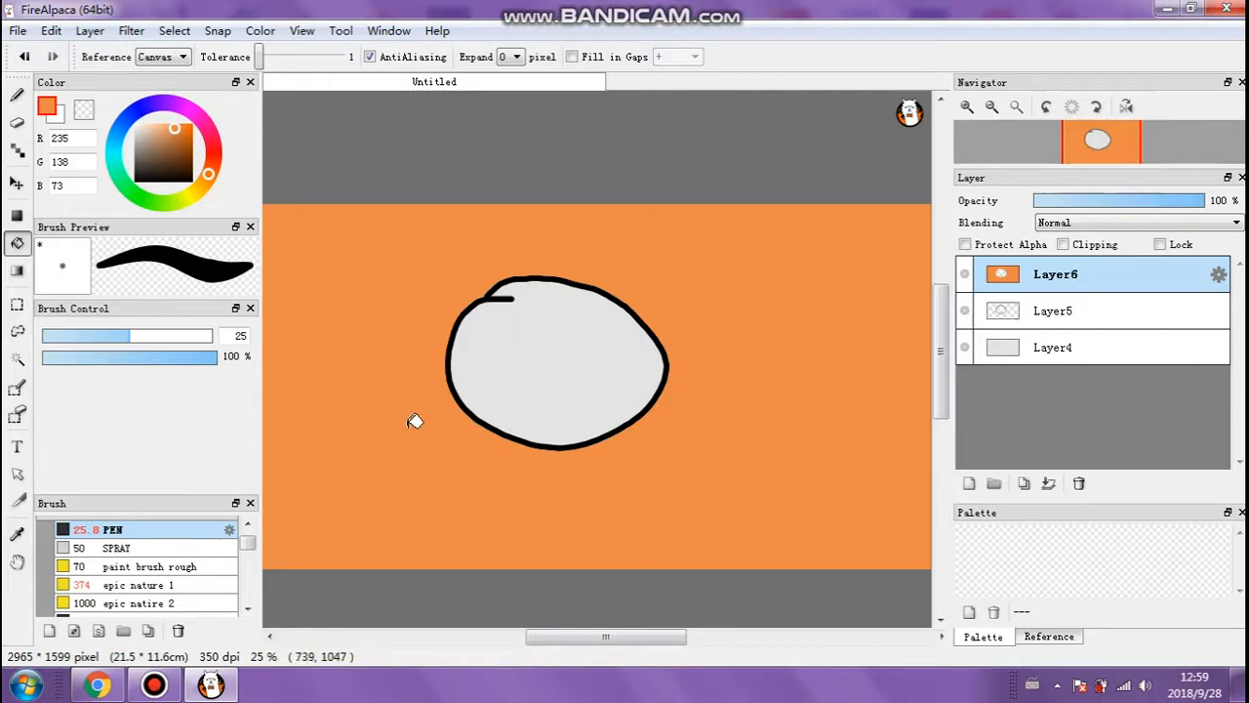
{"action": "left_click", "coordinate": [561, 395]}
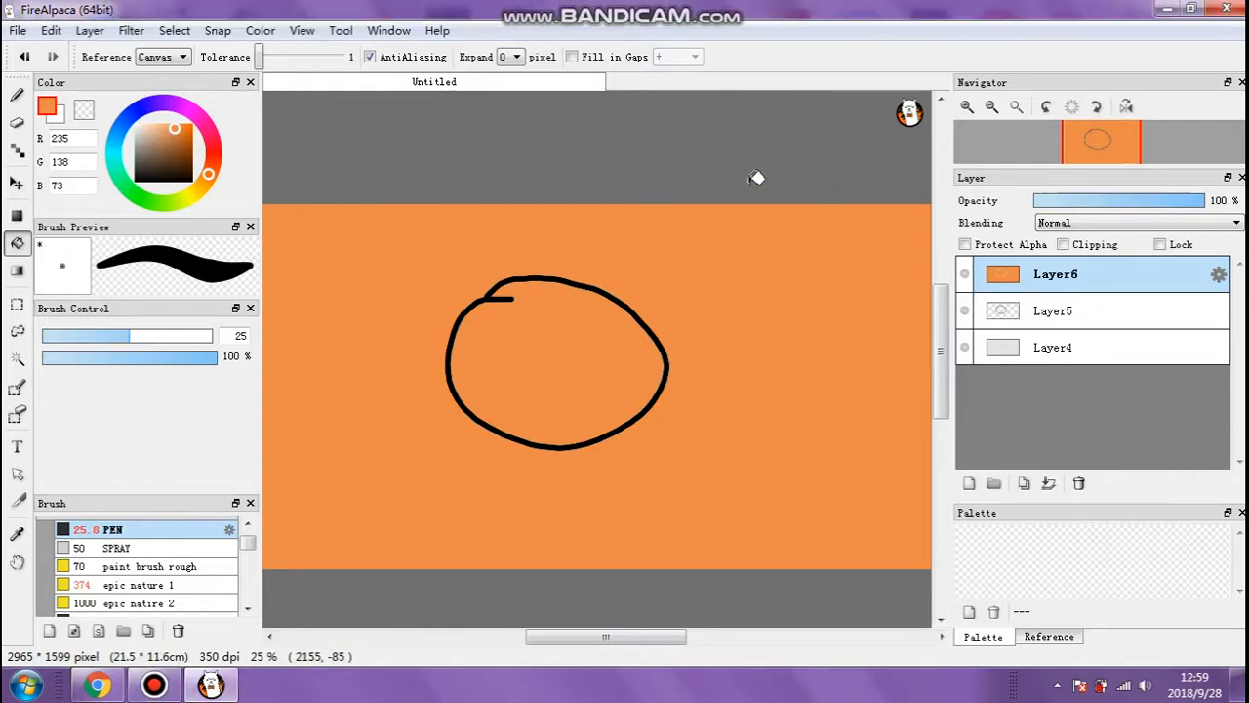
{"action": "key", "text": "ctrl+z"}
{"action": "key", "text": "ctrl+z"}
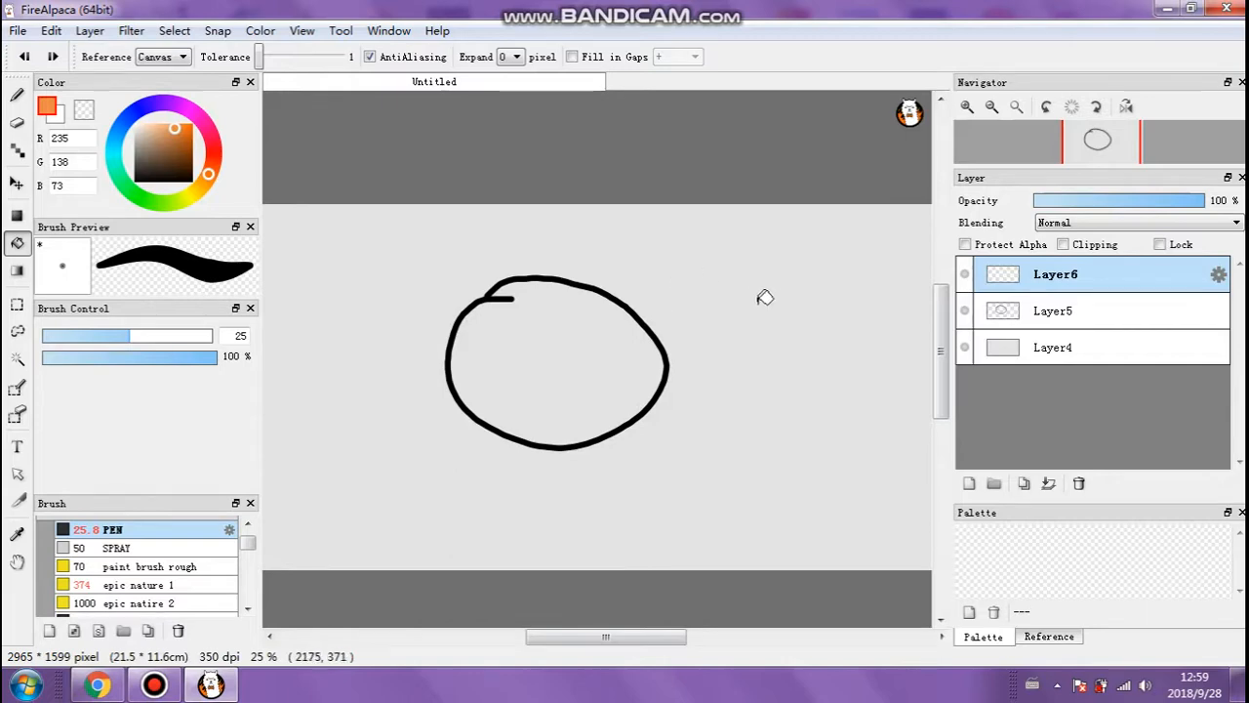
Test an orange fill inside the oval on the new layer, undo it, and move the layer below the outline layer.
{"action": "left_click", "coordinate": [594, 322]}
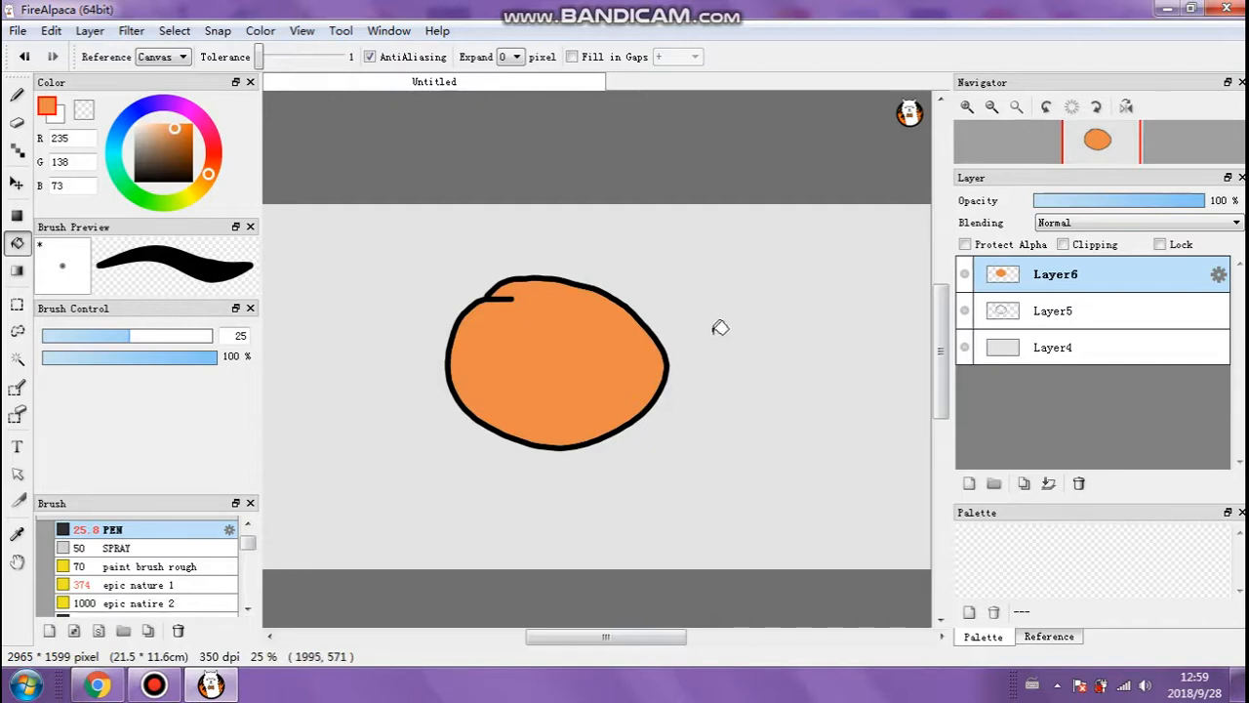
{"action": "key", "text": "ctrl+z"}
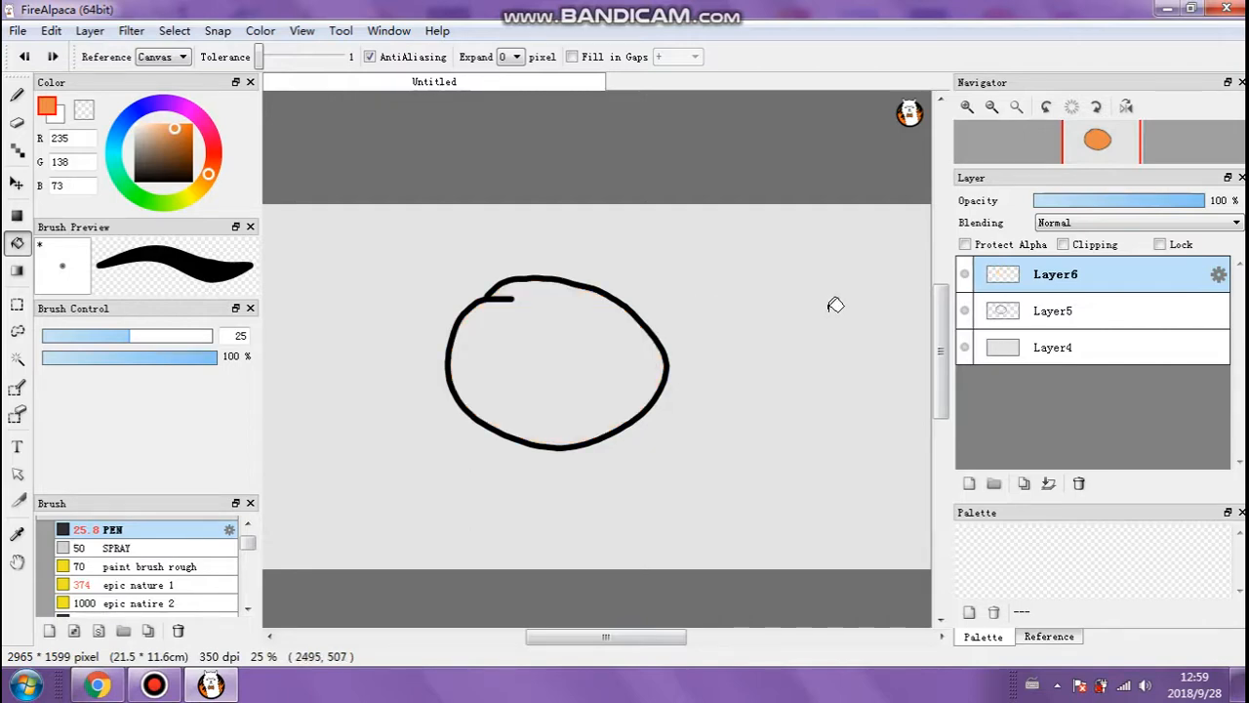
{"action": "left_click_drag", "start_coordinate": [1027, 282], "coordinate": [1027, 318]}
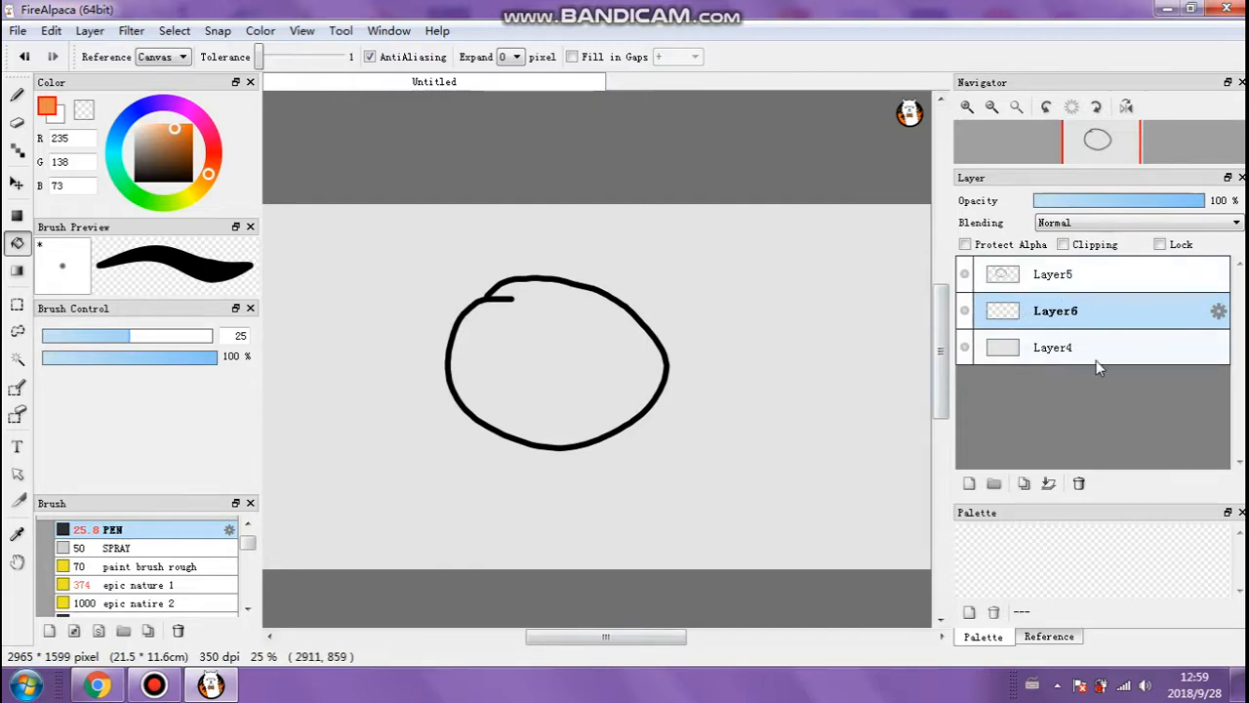
Delete the empty Layer6 and fill the oval on Layer5 with orange (255, 106, 8).
{"action": "left_click", "coordinate": [1079, 483]}
{"action": "left_click", "coordinate": [1034, 310]}
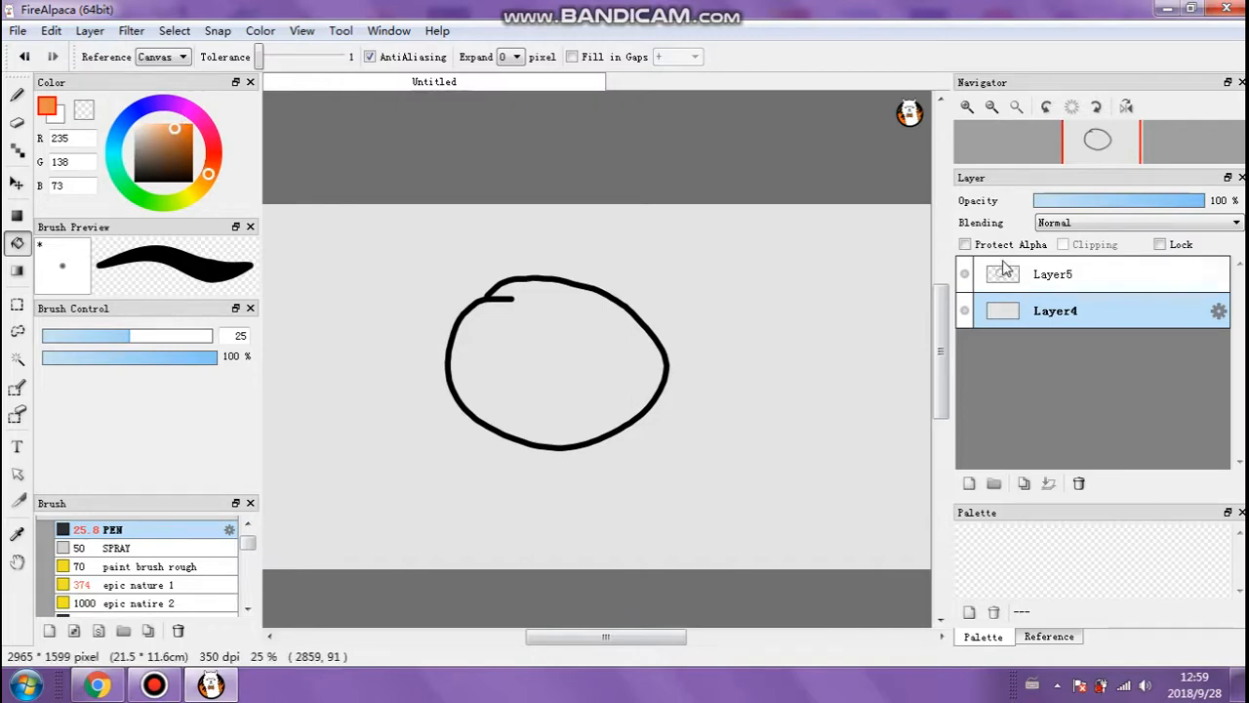
{"action": "left_click", "coordinate": [1011, 275]}
{"action": "left_click", "coordinate": [178, 126]}
{"action": "left_click", "coordinate": [537, 337]}
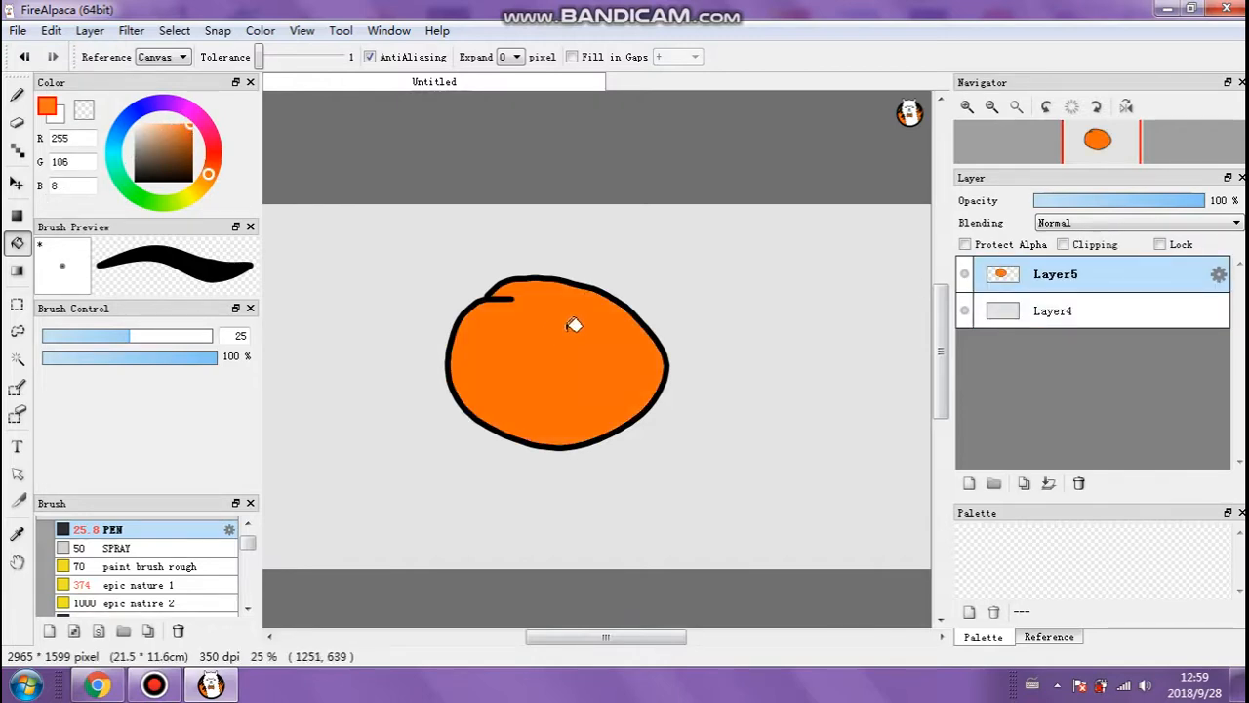
Fill Layer4 around the oval with bright blue (8, 213, 255) and hide Layer5 to inspect the background.
{"action": "left_click", "coordinate": [1044, 317]}
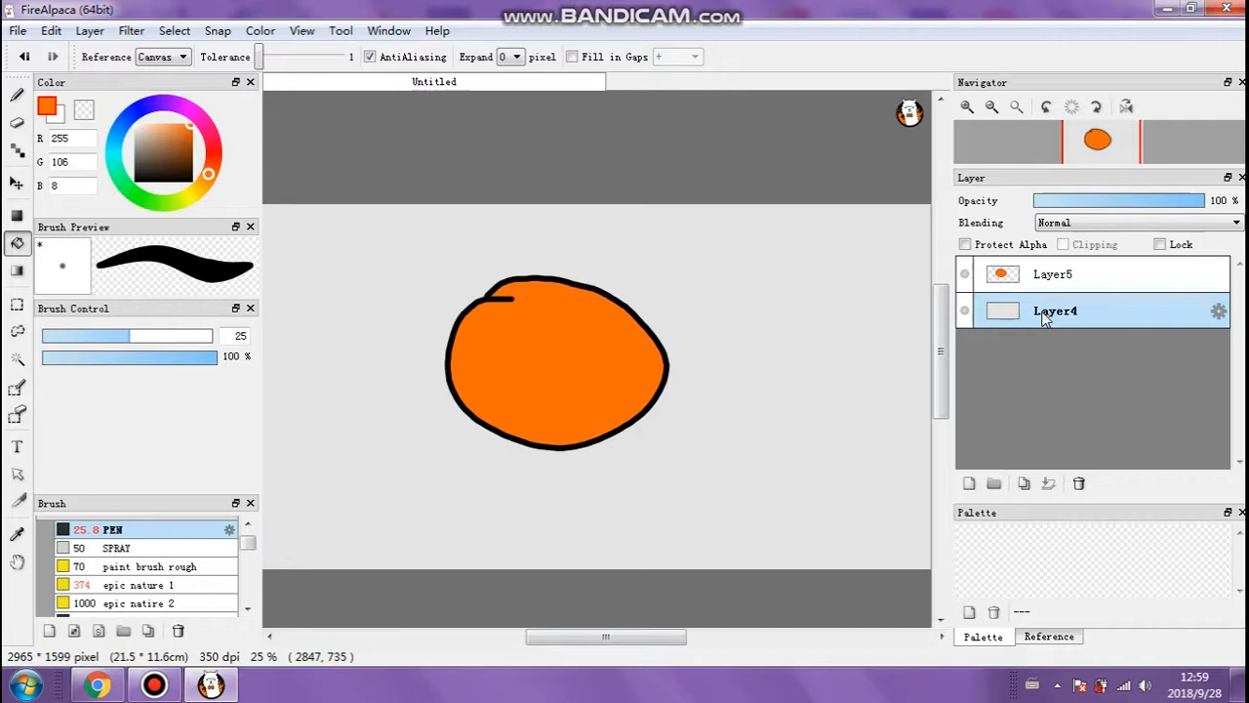
{"action": "left_click", "coordinate": [114, 145]}
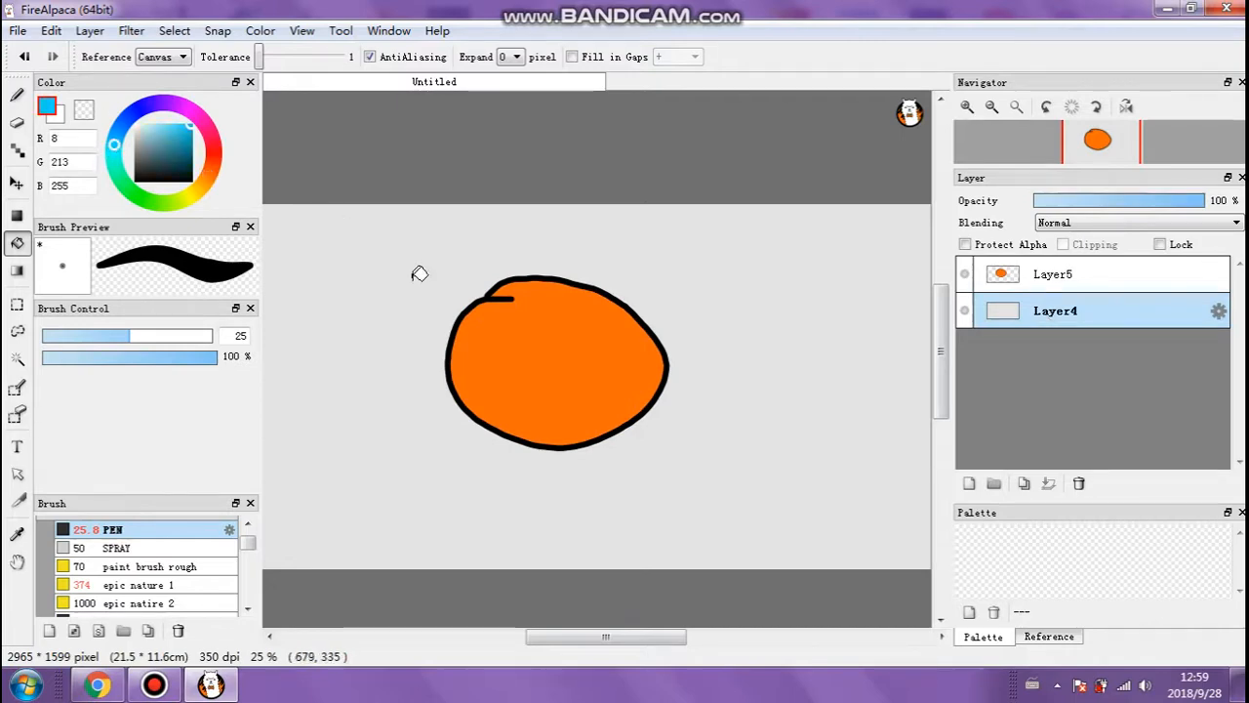
{"action": "left_click", "coordinate": [355, 255]}
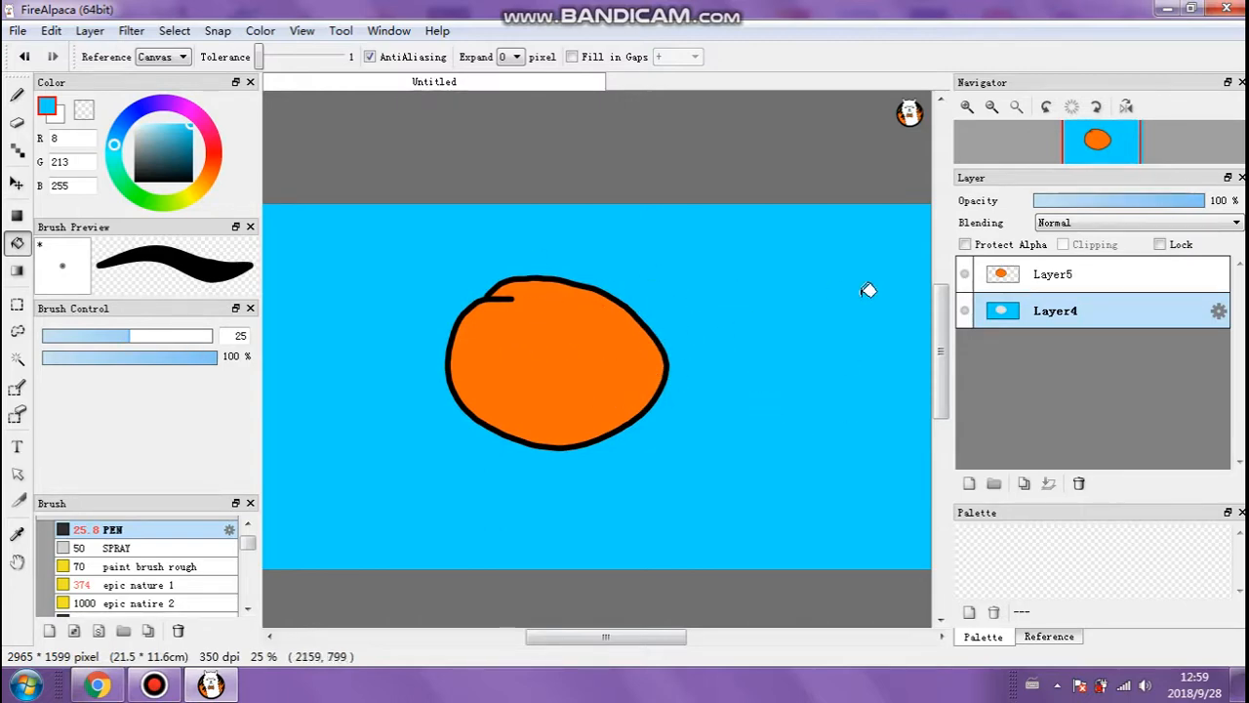
{"action": "left_click", "coordinate": [964, 276]}
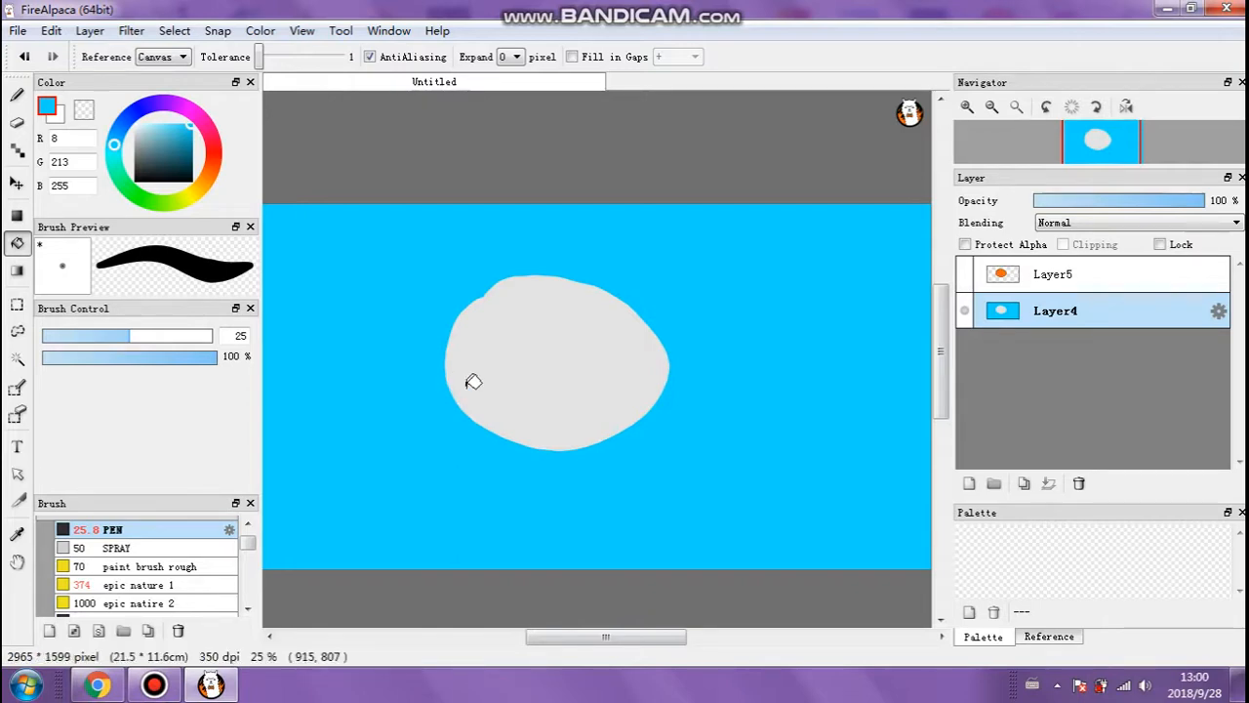
Undo the blue background fill, the orange oval fill and the deletion of Layer6.
{"action": "key", "text": "ctrl+z"}
{"action": "key", "text": "ctrl+z"}
{"action": "key", "text": "ctrl+z"}
Delete the grey background layer, Layer4, and make the oval outline layer visible again.
{"action": "left_click", "coordinate": [1039, 352]}
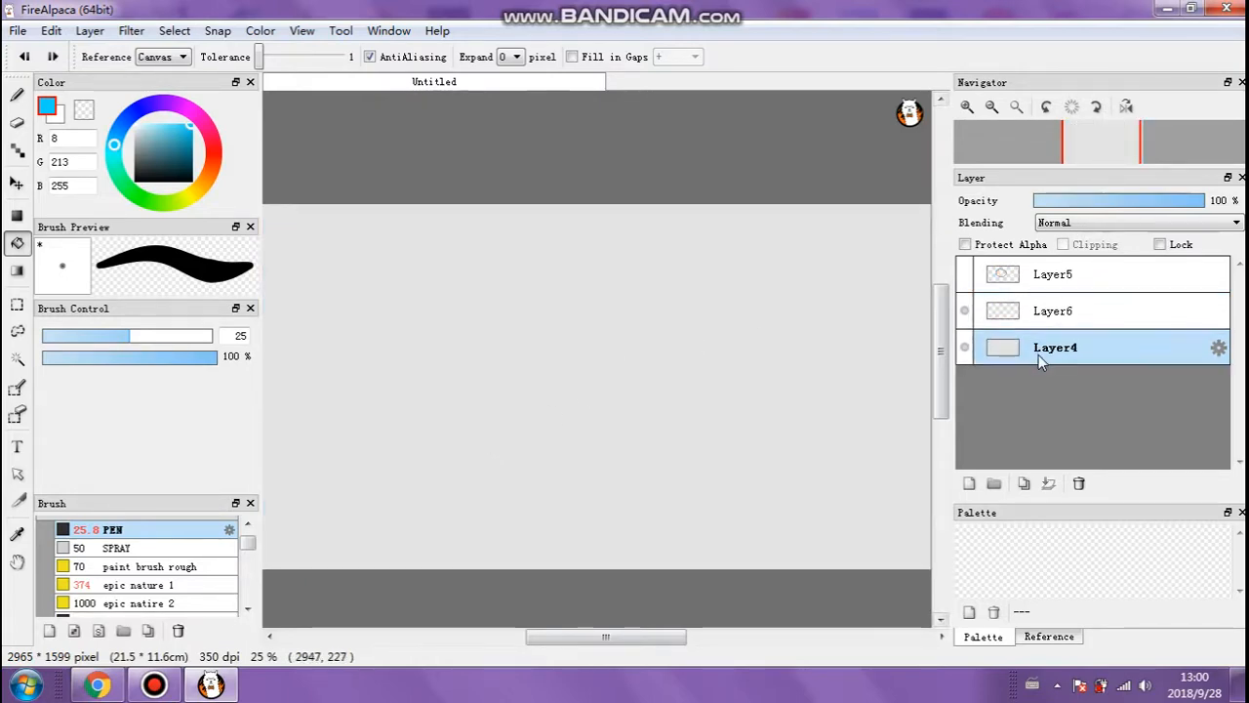
{"action": "left_click", "coordinate": [1078, 483]}
{"action": "left_click", "coordinate": [964, 274]}
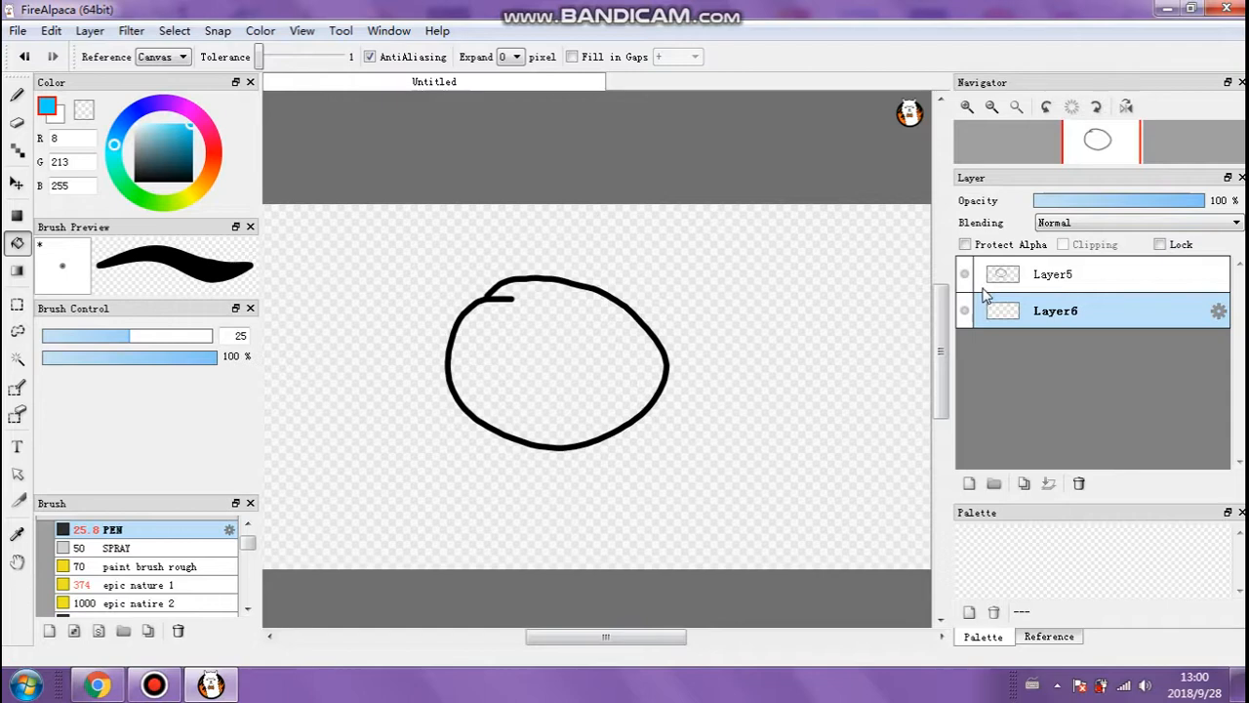
Test-fill the oval with orange-red (255, 78, 8) on Layer6, undo it, and fill the oval on Layer5 instead.
{"action": "left_click", "coordinate": [211, 170]}
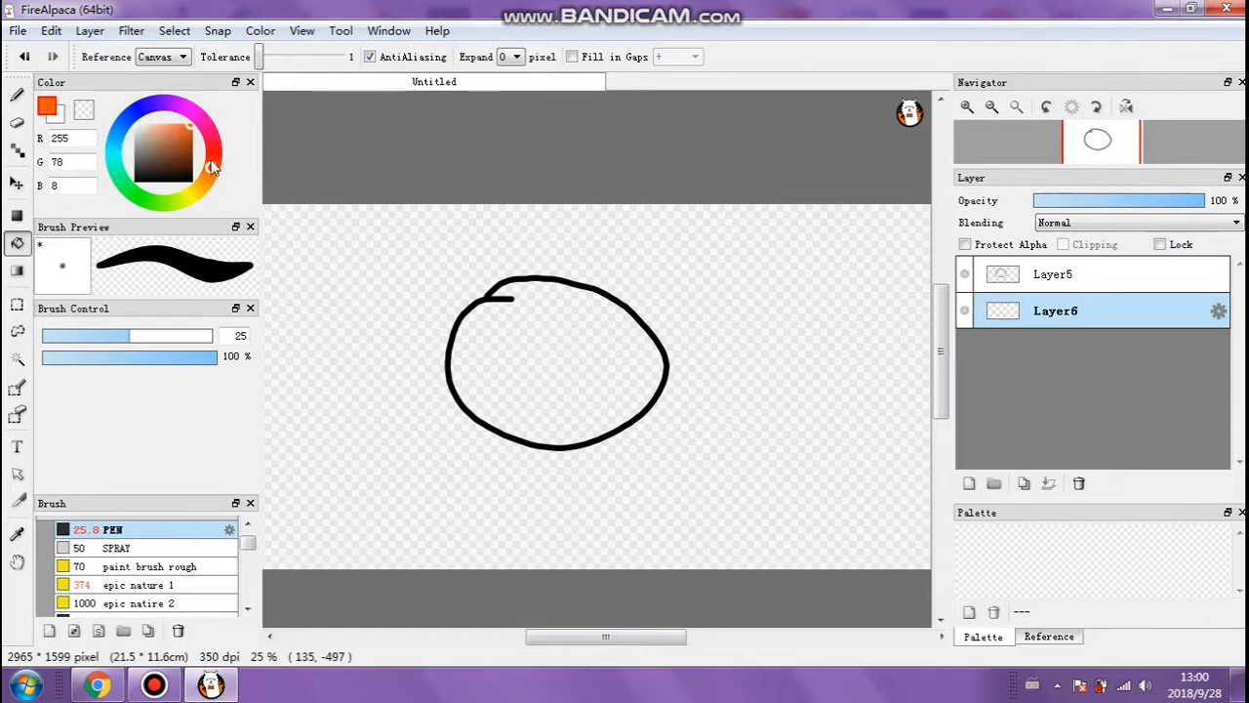
{"action": "left_click", "coordinate": [537, 309]}
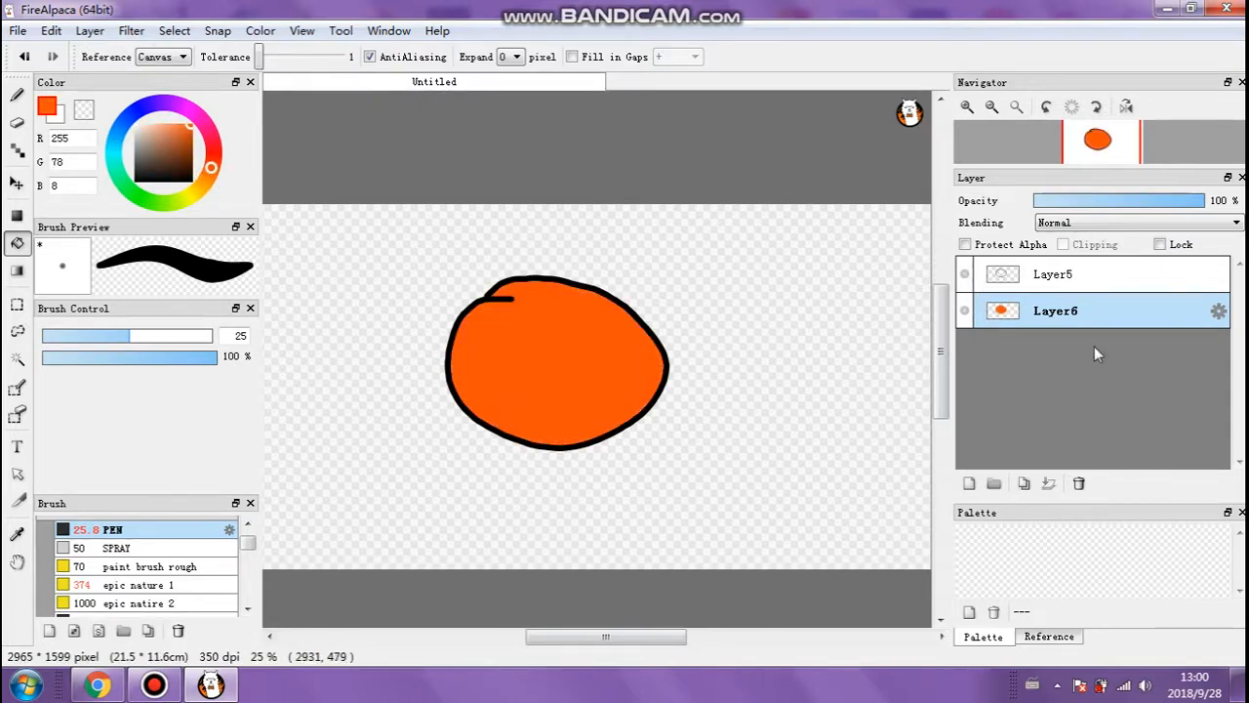
{"action": "key", "text": "ctrl+z"}
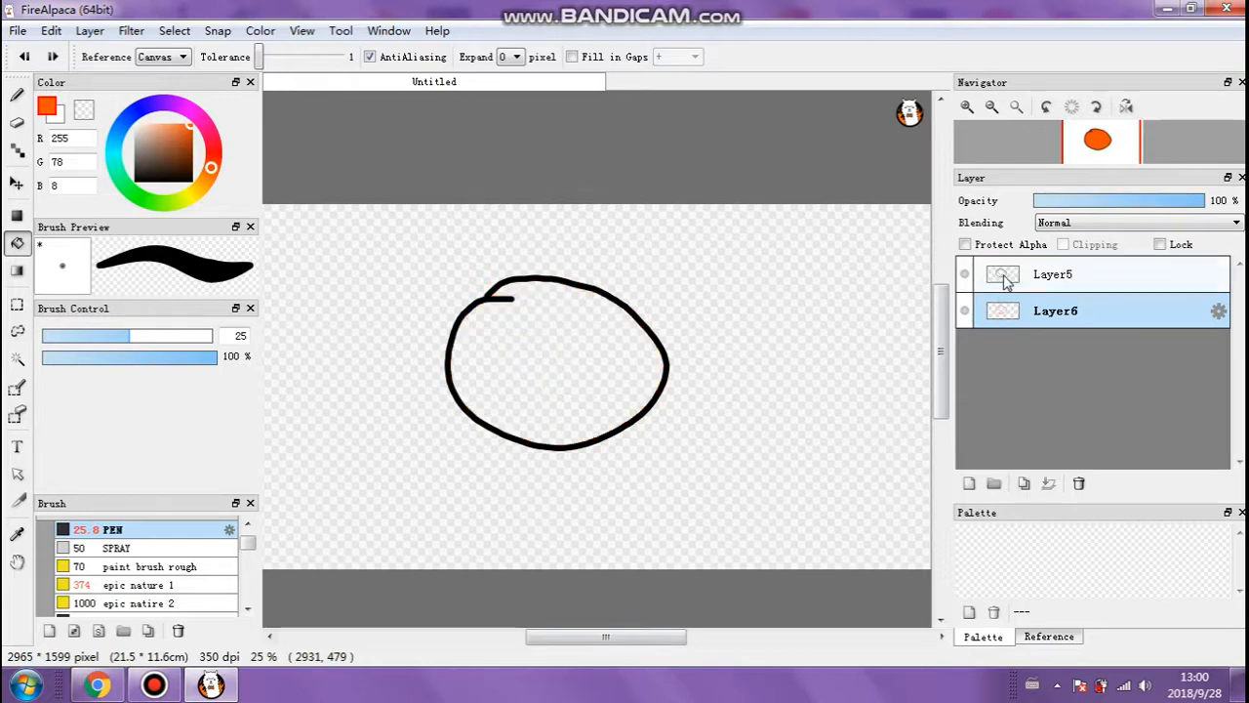
{"action": "left_click", "coordinate": [1003, 279]}
{"action": "left_click", "coordinate": [577, 340]}
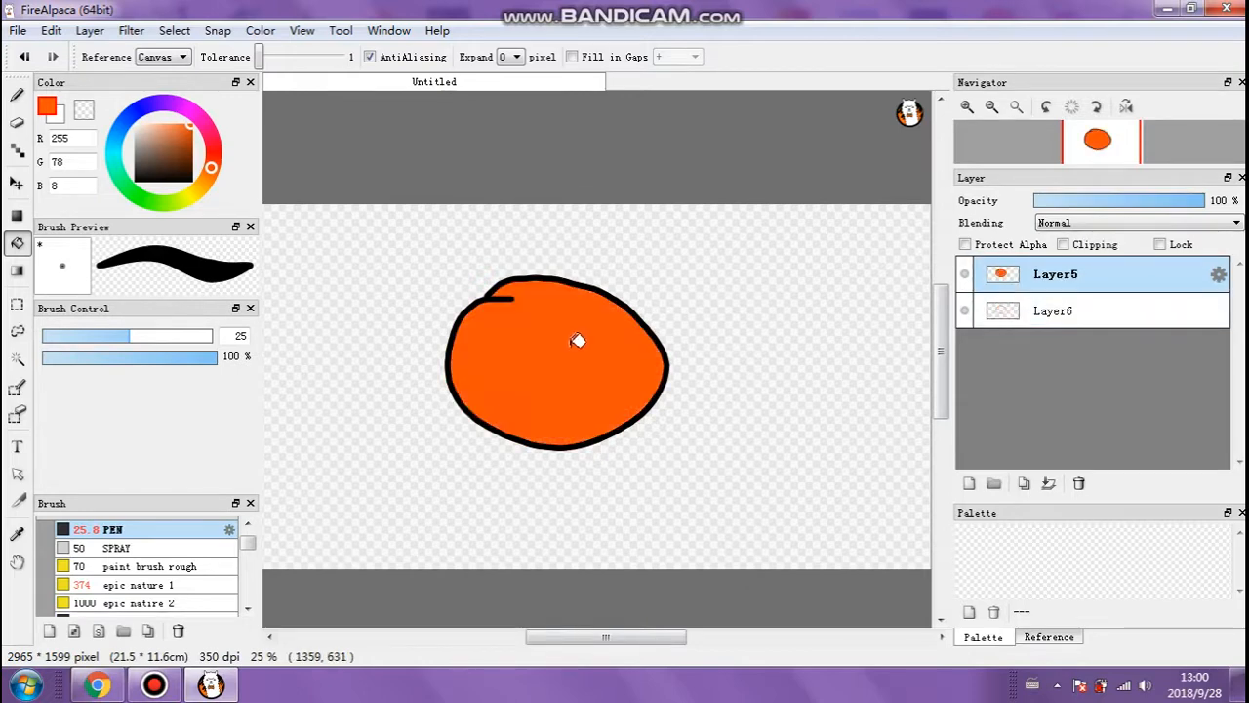
Toggle the filled oval layer's visibility to check its contents, and merge Layer5 down into Layer6.
{"action": "left_click", "coordinate": [970, 278]}
{"action": "left_click", "coordinate": [970, 278]}
{"action": "left_click", "coordinate": [970, 278]}
{"action": "left_click", "coordinate": [970, 278]}
{"action": "left_click", "coordinate": [970, 278]}
{"action": "left_click", "coordinate": [970, 278]}
{"action": "left_click", "coordinate": [1048, 484]}
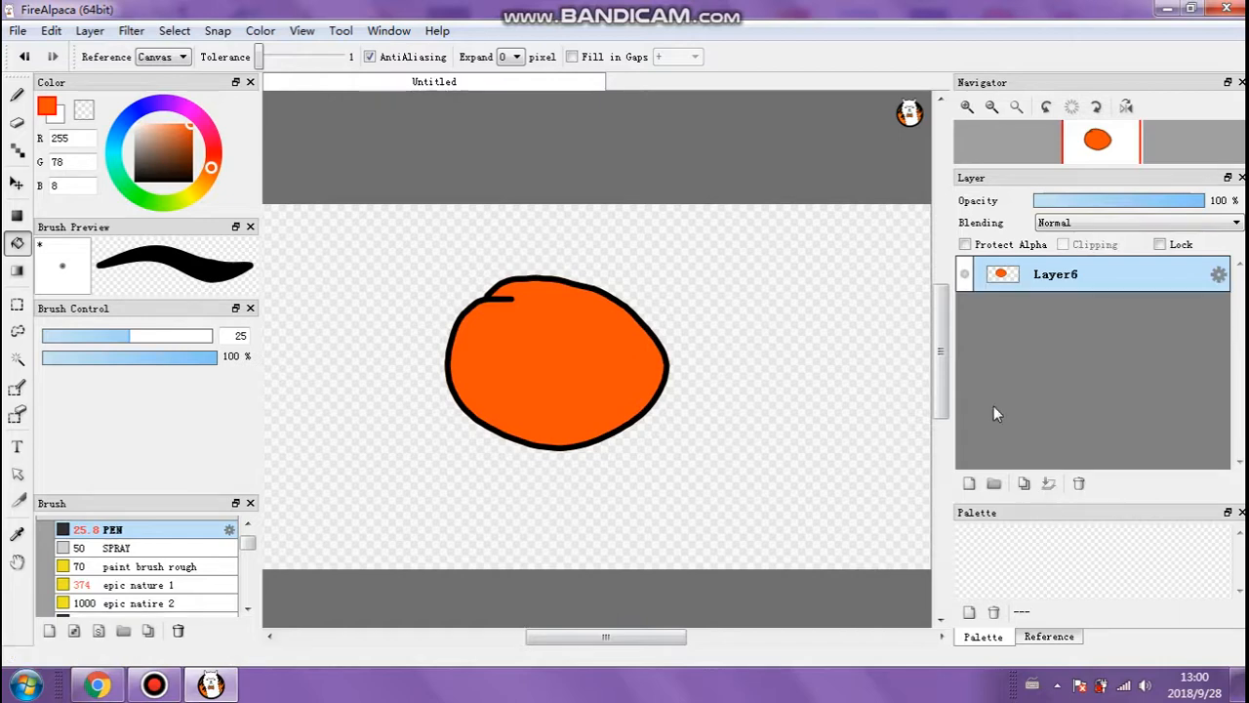
Add a new empty layer and place it below the layer with the filled oval.
{"action": "left_click", "coordinate": [969, 483]}
{"action": "left_click_drag", "start_coordinate": [1007, 312], "coordinate": [1029, 277]}
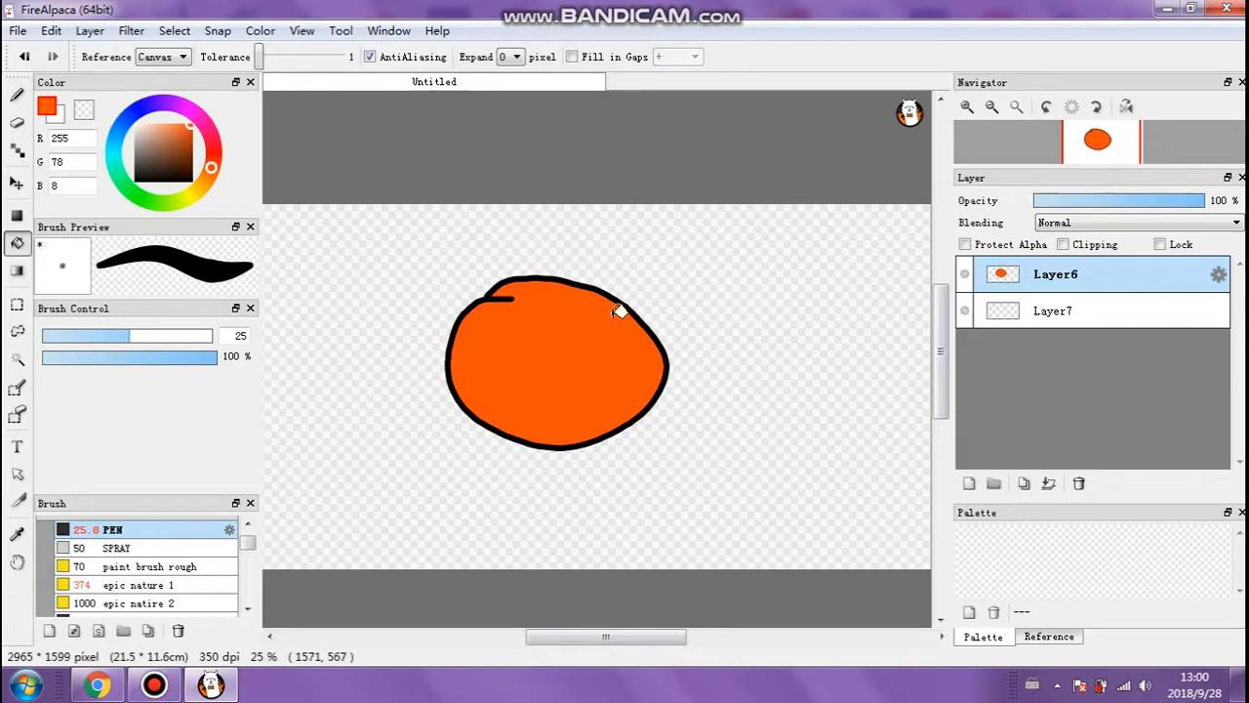
Hide the filled oval's layer and fill the whole empty layer below it with bright blue (8, 213, 255).
{"action": "left_click", "coordinate": [965, 275]}
{"action": "left_click", "coordinate": [965, 275]}
{"action": "left_click", "coordinate": [966, 275]}
{"action": "left_click", "coordinate": [966, 276]}
{"action": "left_click", "coordinate": [966, 277]}
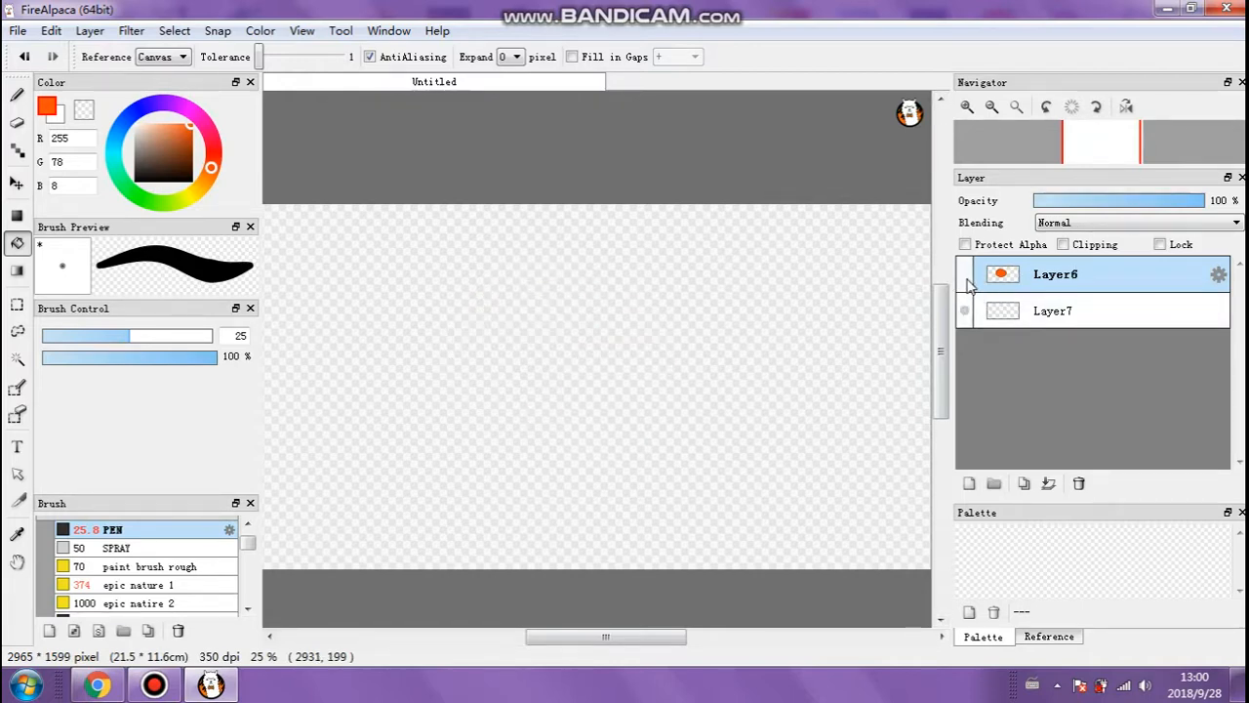
{"action": "left_click", "coordinate": [997, 317]}
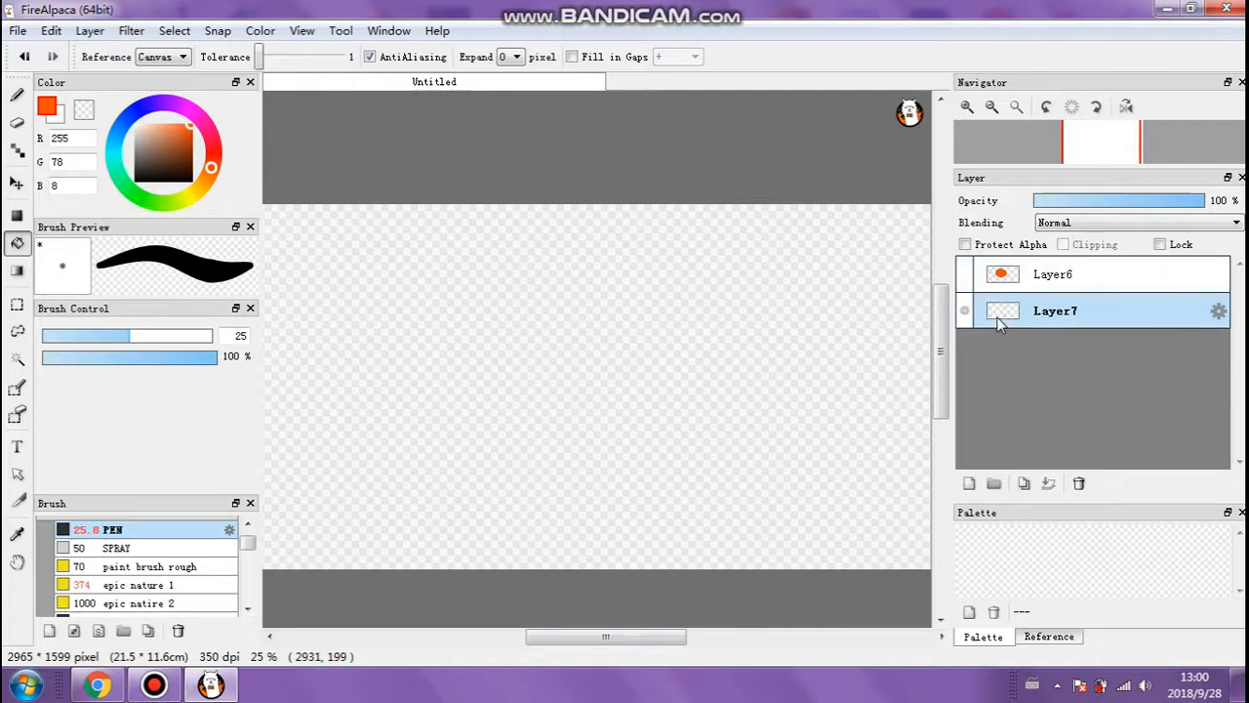
{"action": "left_click", "coordinate": [113, 146]}
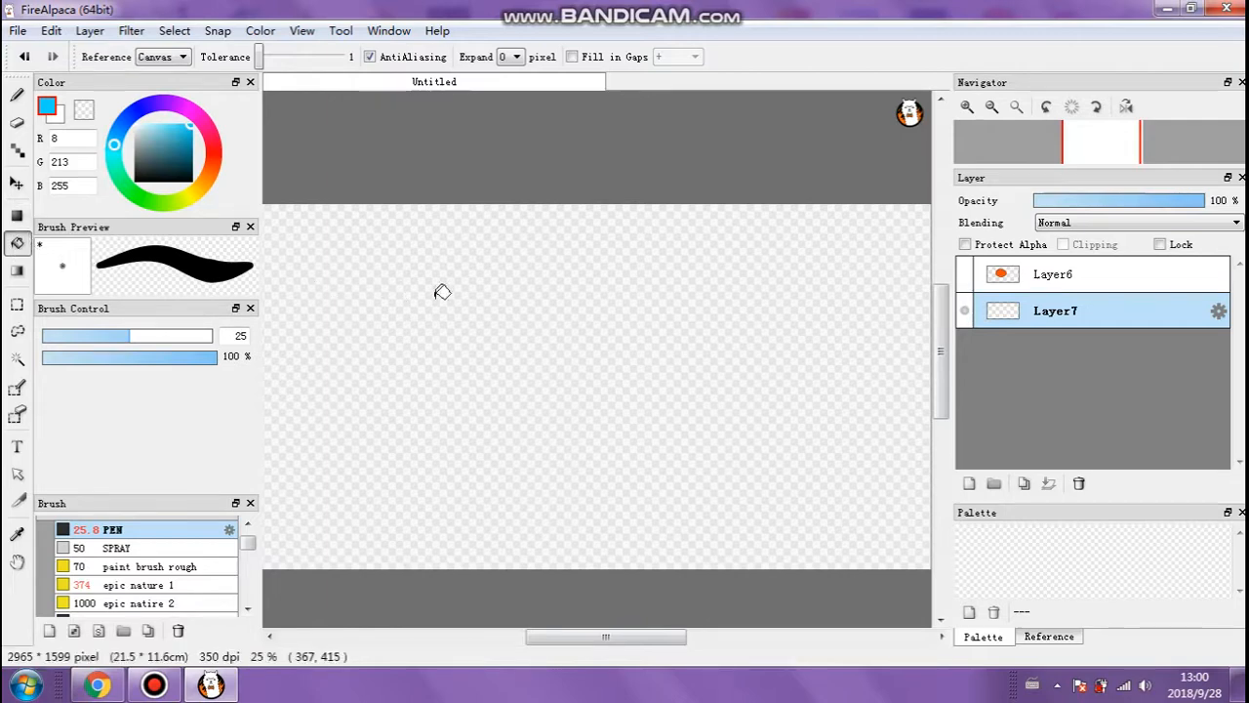
{"action": "left_click", "coordinate": [575, 290]}
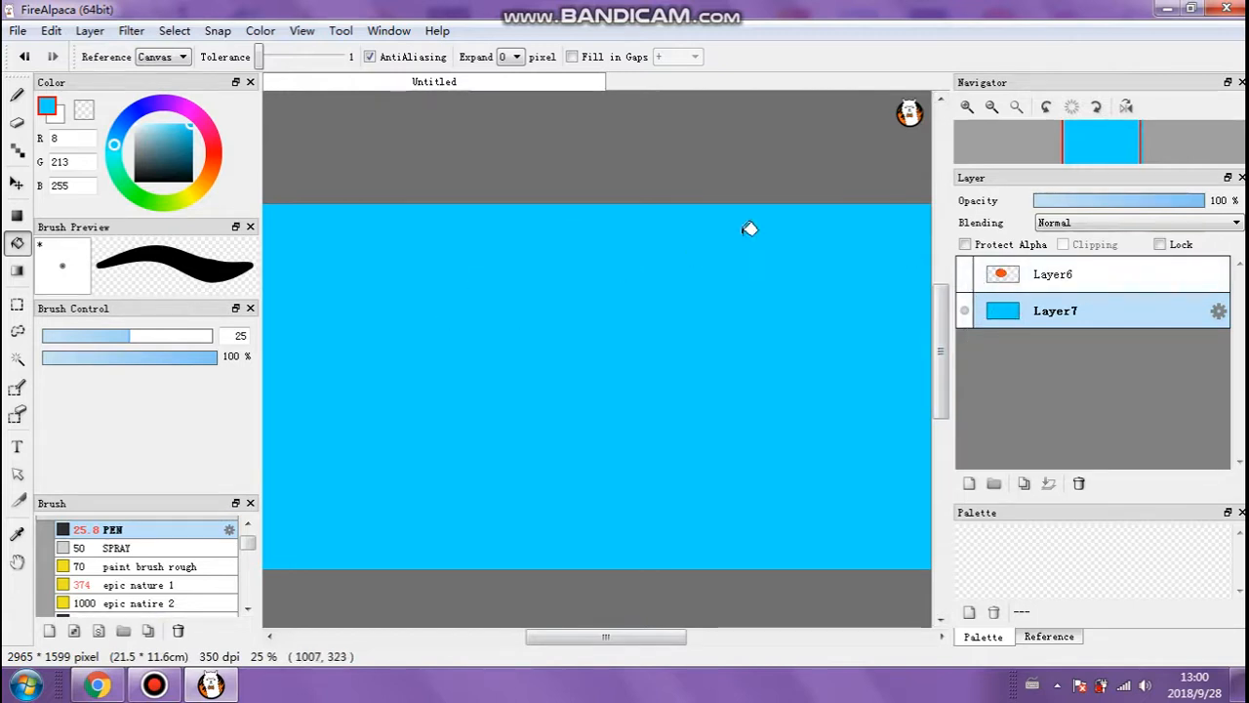
Zoom the canvas out and in repeatedly to examine the blue background fill at different magnifications.
{"action": "scroll", "coordinate": [576, 232], "scroll_direction": "down", "scroll_amount": 1}
{"action": "scroll", "coordinate": [556, 288], "scroll_direction": "up", "scroll_amount": 1}
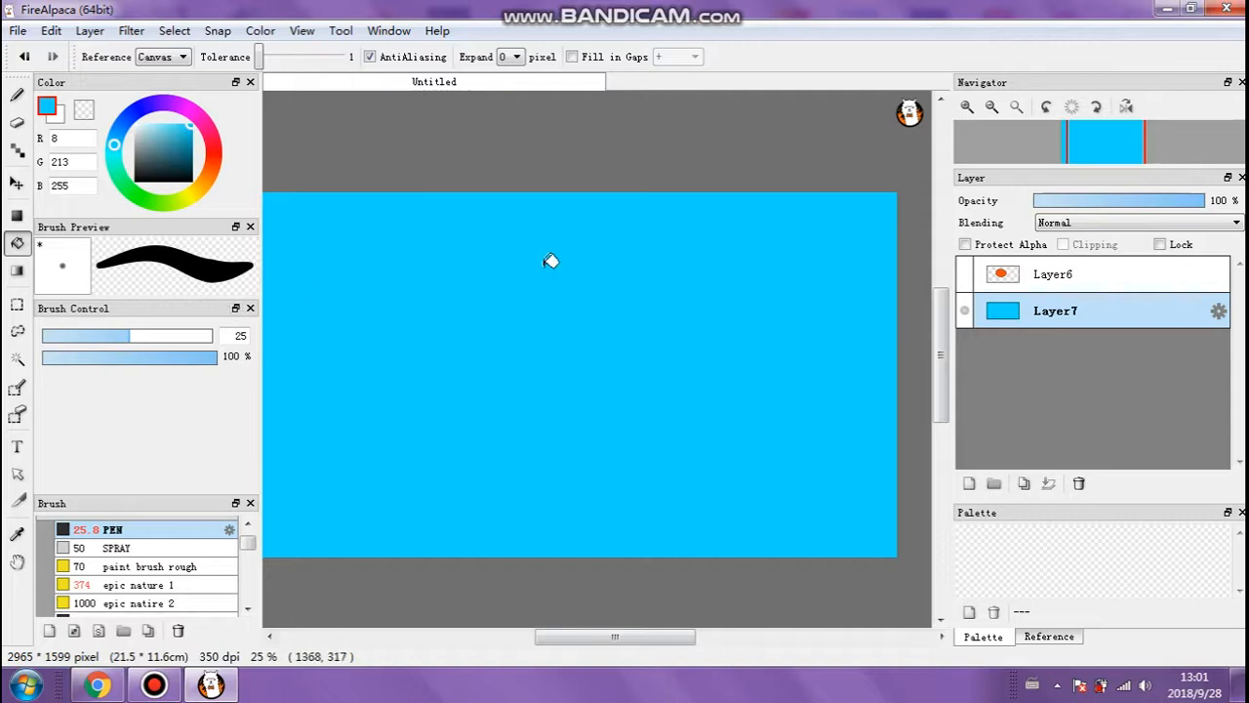
{"action": "scroll", "coordinate": [561, 260], "scroll_direction": "down", "scroll_amount": 4}
{"action": "scroll", "coordinate": [562, 269], "scroll_direction": "up", "scroll_amount": 6}
{"action": "scroll", "coordinate": [562, 269], "scroll_direction": "down", "scroll_amount": 3}
{"action": "scroll", "coordinate": [562, 269], "scroll_direction": "up", "scroll_amount": 3}
{"action": "scroll", "coordinate": [562, 269], "scroll_direction": "down", "scroll_amount": 1}
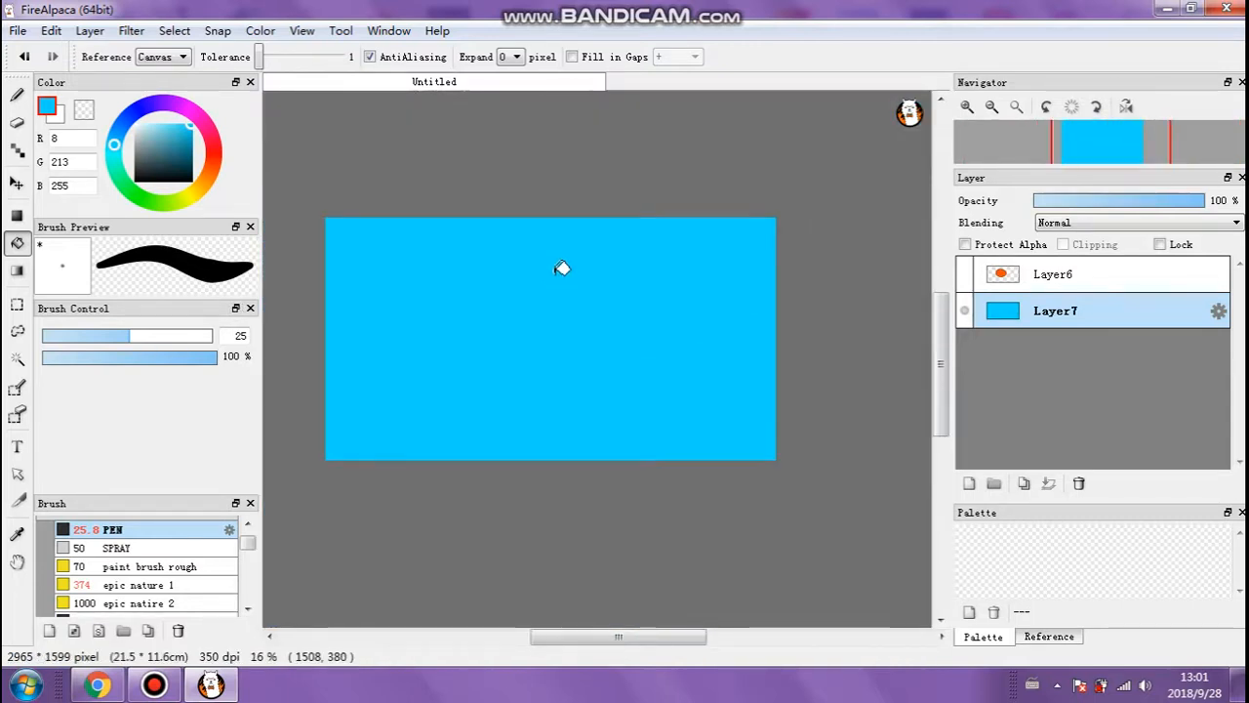
{"action": "scroll", "coordinate": [563, 269], "scroll_direction": "up", "scroll_amount": 1}
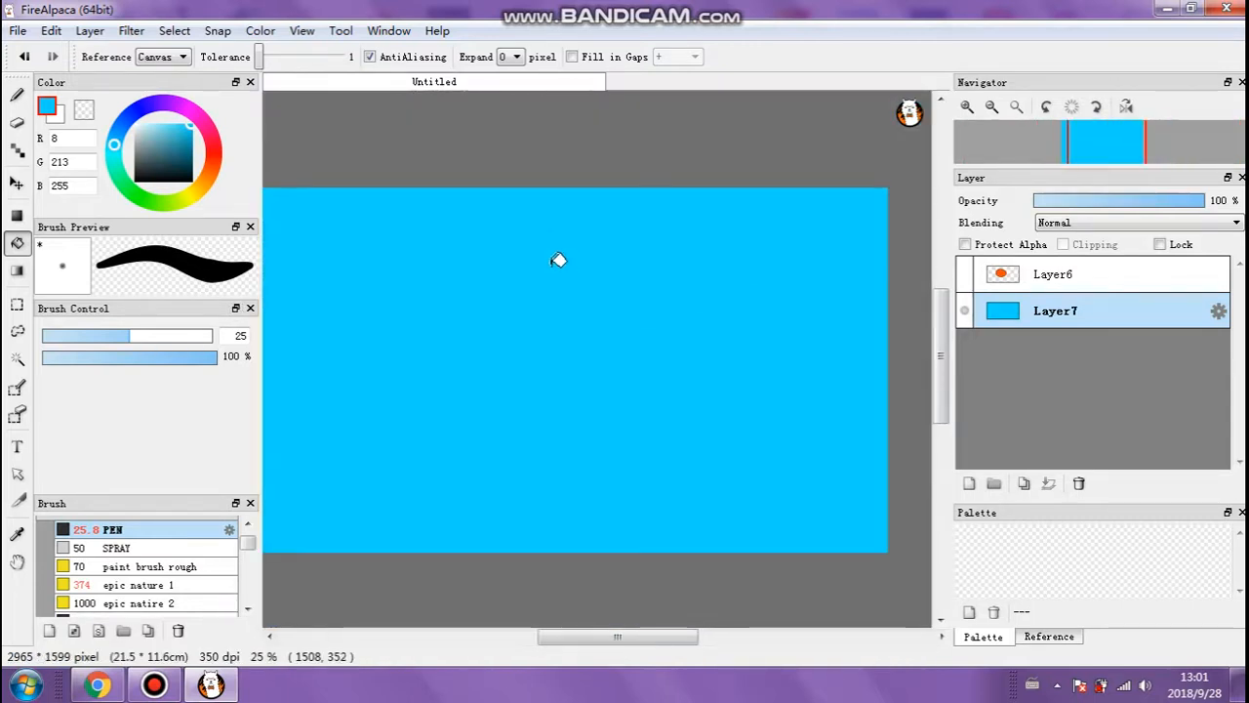
{"action": "left_click", "coordinate": [966, 106]}
{"action": "left_click", "coordinate": [992, 108]}
{"action": "left_click", "coordinate": [992, 109]}
{"action": "left_click", "coordinate": [967, 106]}
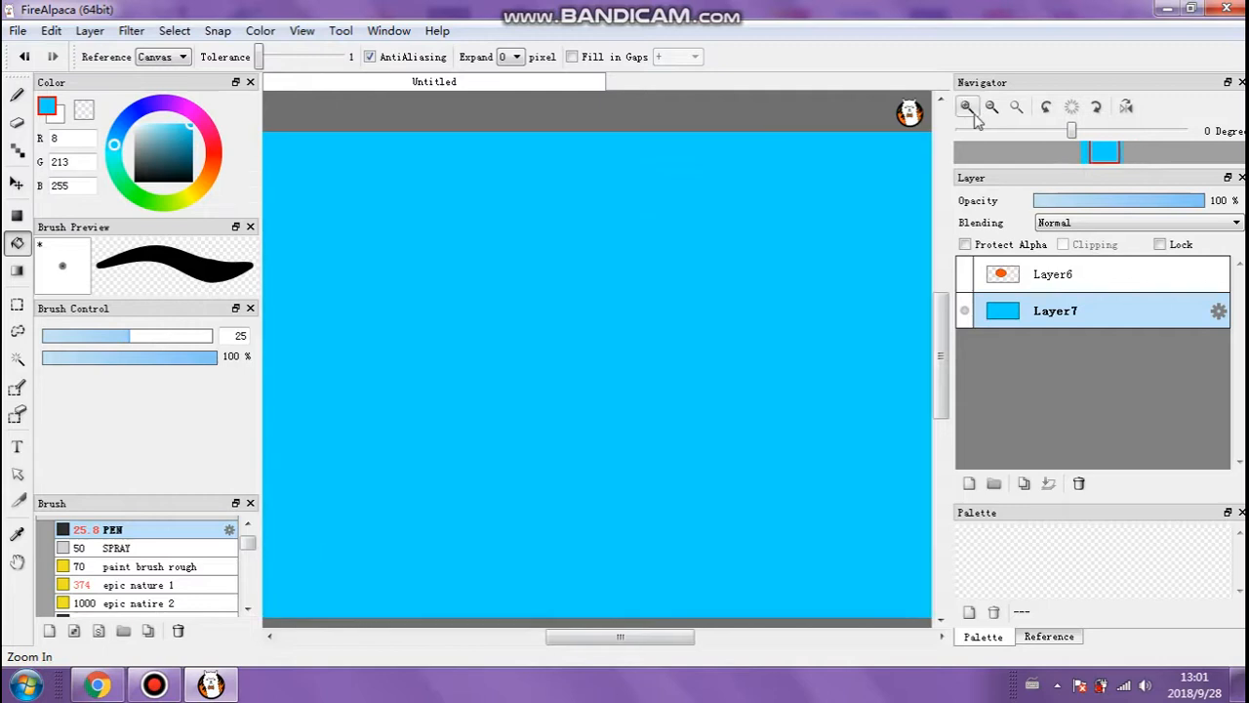
{"action": "left_click", "coordinate": [992, 110]}
{"action": "left_click", "coordinate": [968, 108]}
{"action": "left_click", "coordinate": [992, 108]}
{"action": "left_click", "coordinate": [968, 108]}
{"action": "left_click", "coordinate": [968, 108]}
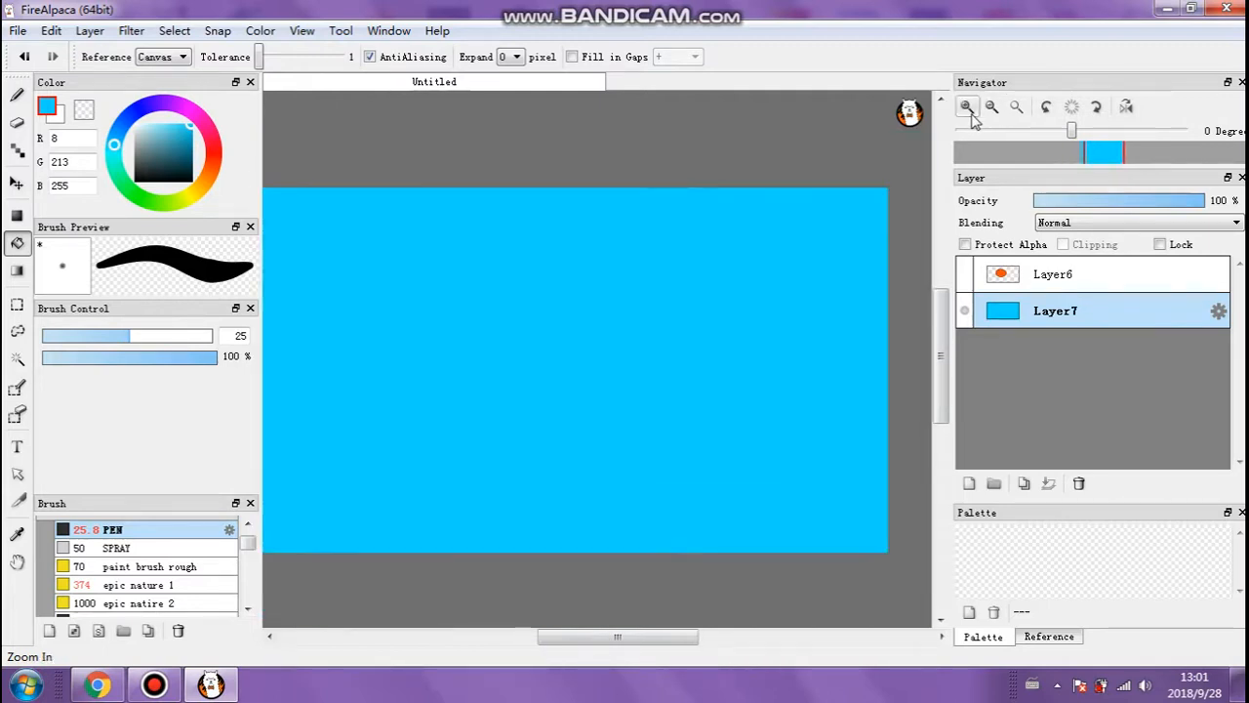
{"action": "left_click", "coordinate": [341, 31]}
{"action": "mouse_move", "coordinate": [379, 33]}
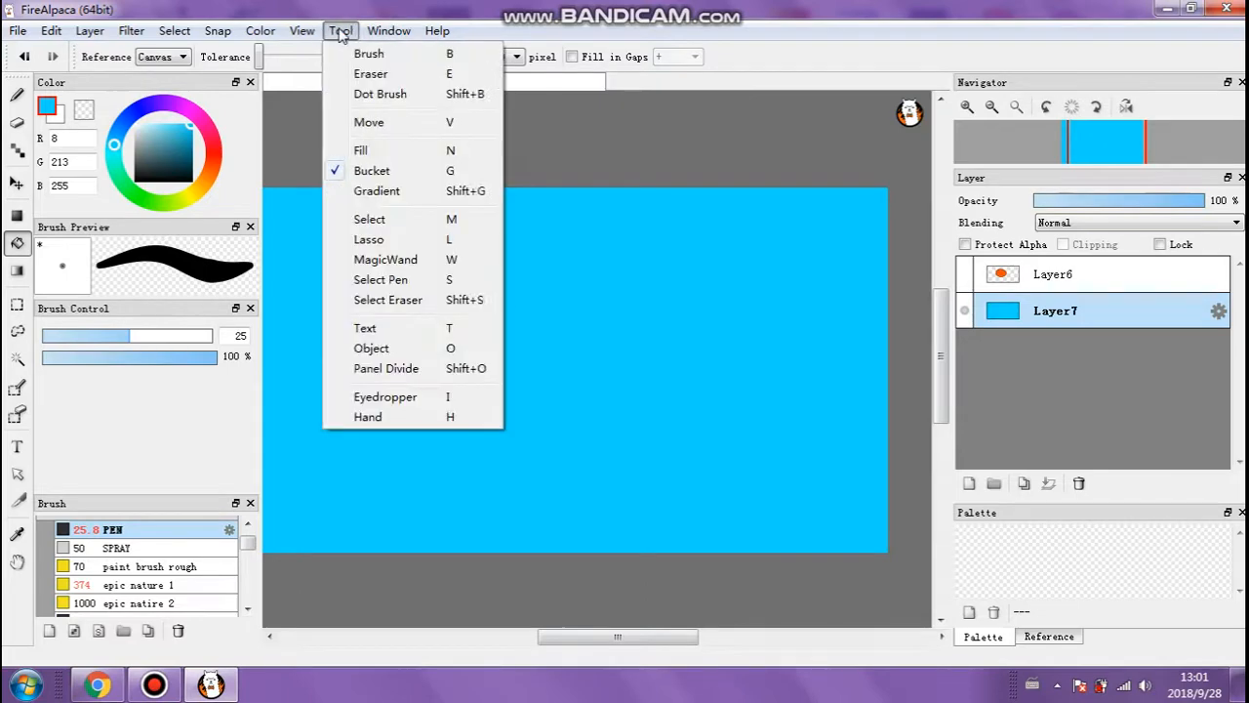
{"action": "mouse_move", "coordinate": [302, 32]}
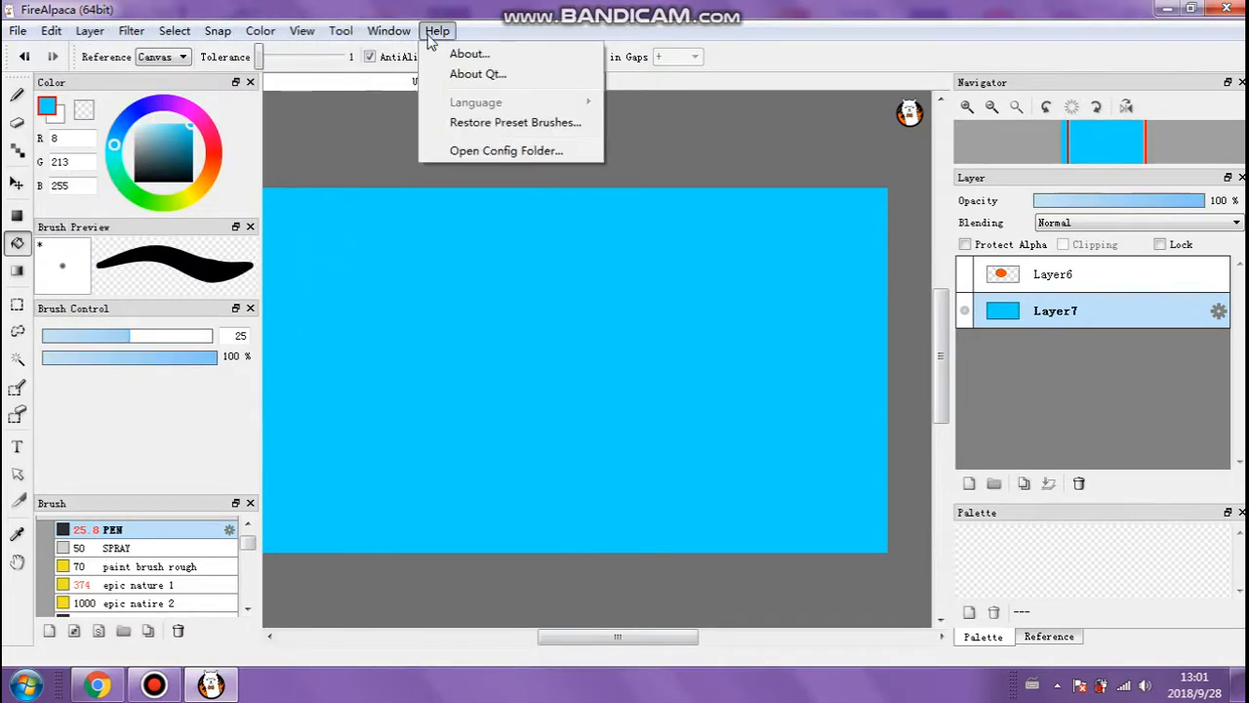
{"action": "mouse_move", "coordinate": [90, 30]}
{"action": "left_click", "coordinate": [751, 7]}
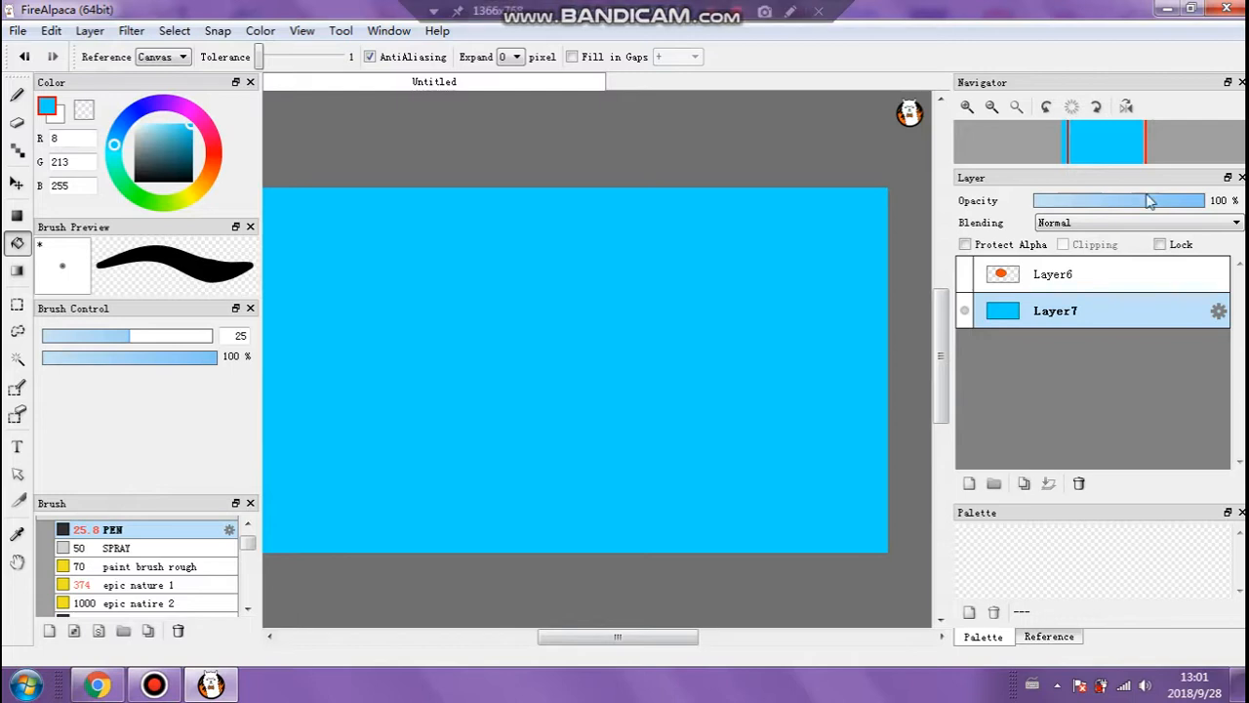
{"action": "scroll", "coordinate": [748, 189], "scroll_direction": "down", "scroll_amount": 1}
{"action": "scroll", "coordinate": [730, 187], "scroll_direction": "up", "scroll_amount": 1}
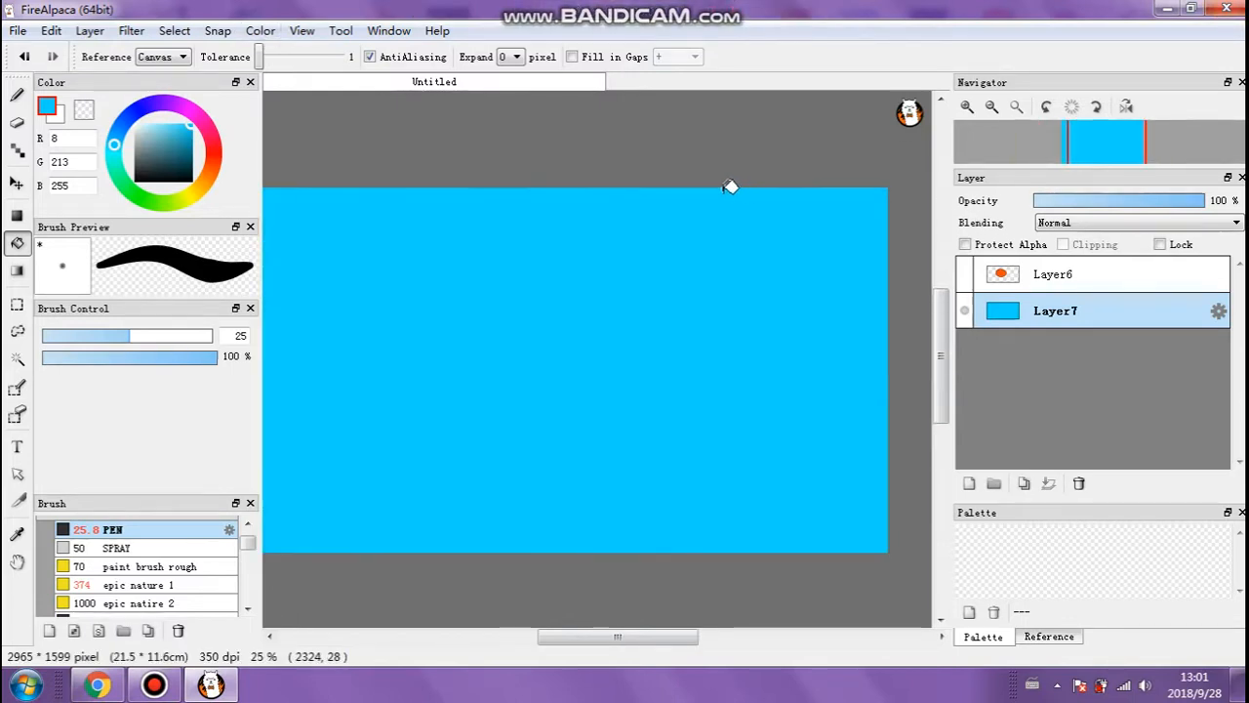
Show the filled oval's layer again and make it the active layer.
{"action": "left_click", "coordinate": [964, 276]}
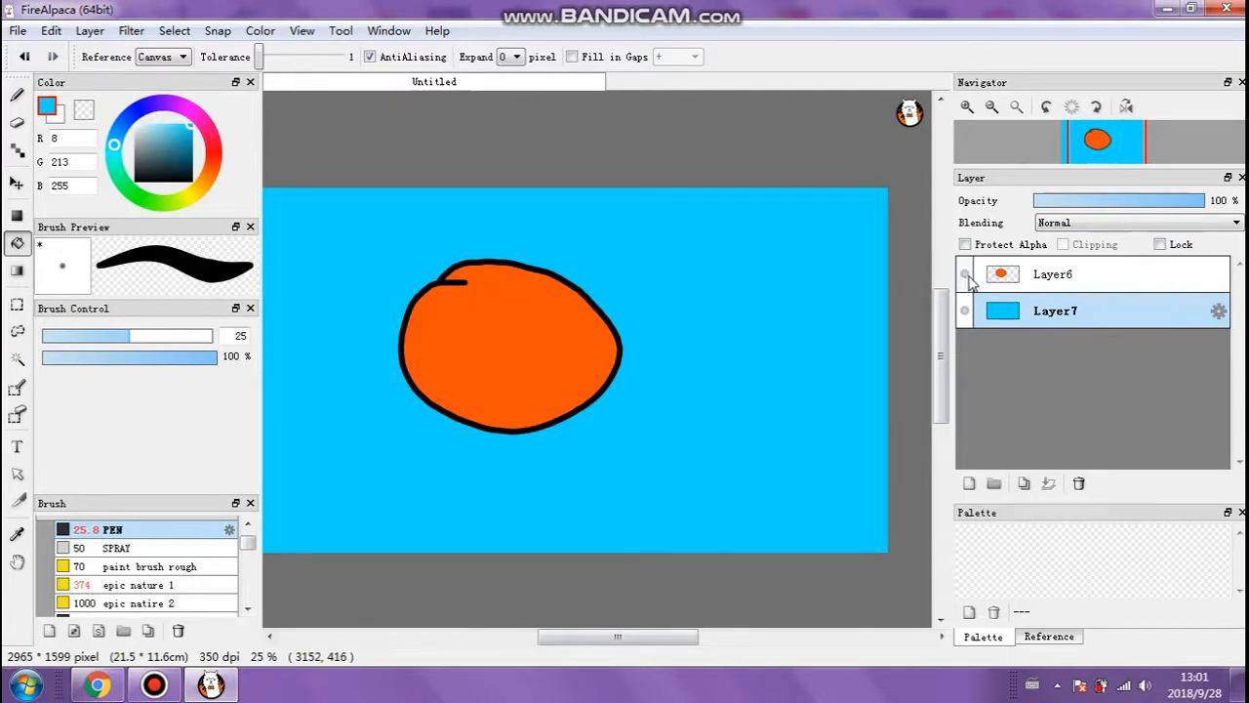
{"action": "left_click", "coordinate": [1049, 293]}
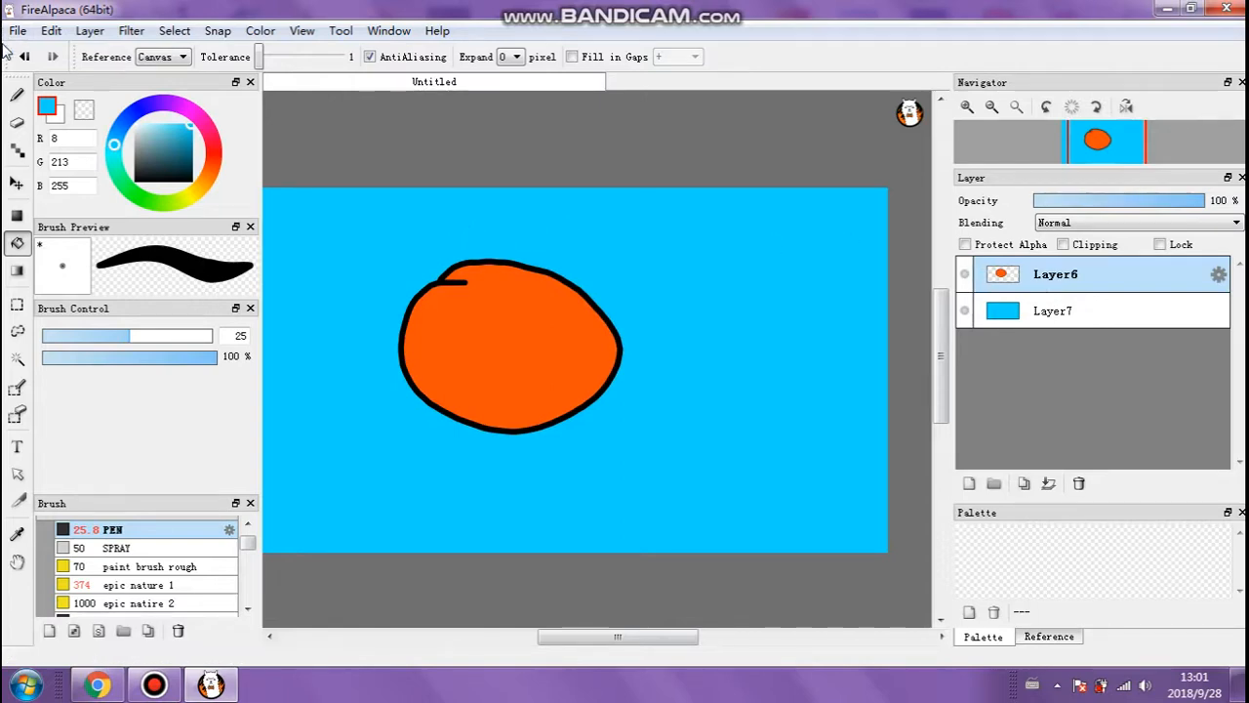
Paint black pen test strokes around the oval on Layer6, varying the brush size between strokes, including 81 and 9.2.
{"action": "left_click_drag", "start_coordinate": [161, 162], "coordinate": [118, 202]}
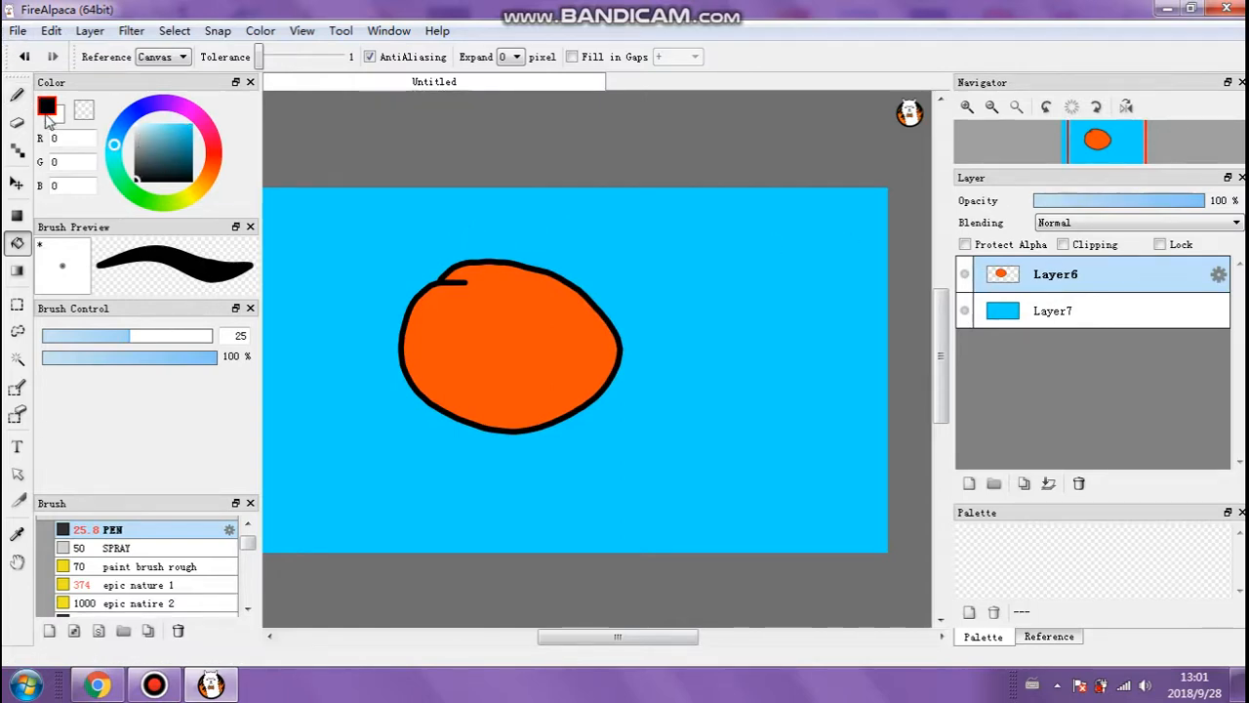
{"action": "left_click", "coordinate": [17, 94]}
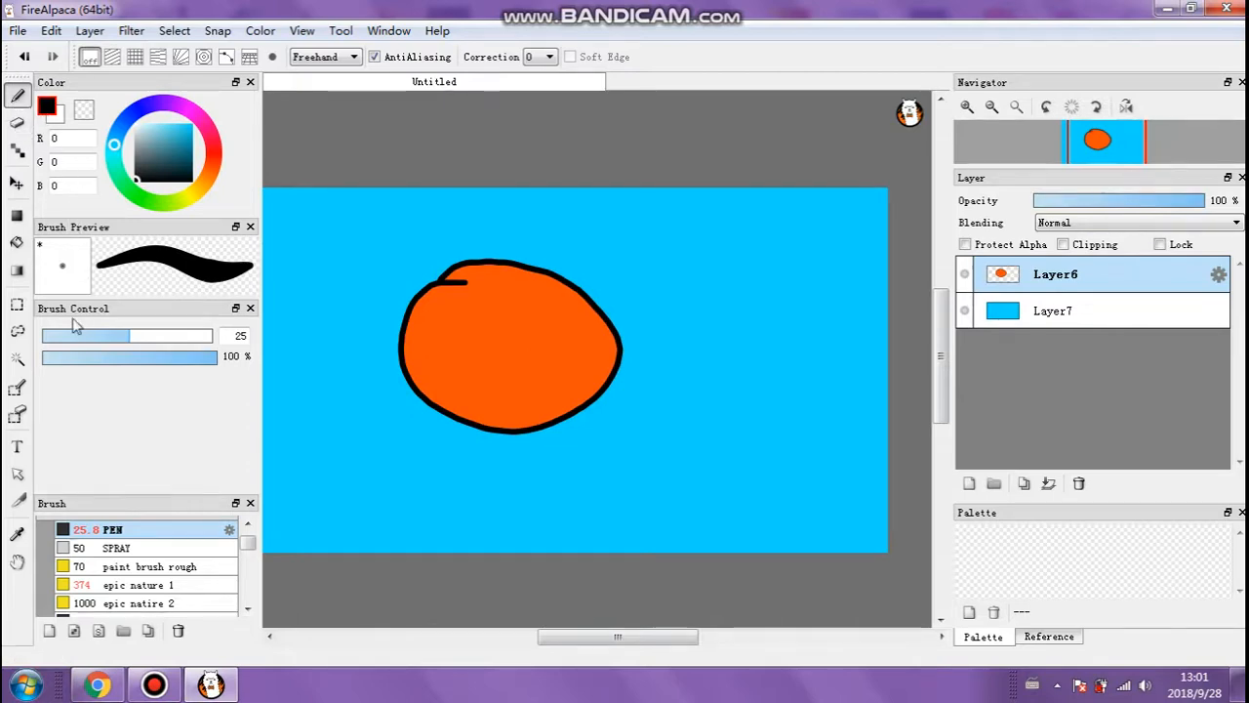
{"action": "left_click_drag", "start_coordinate": [112, 340], "coordinate": [147, 341]}
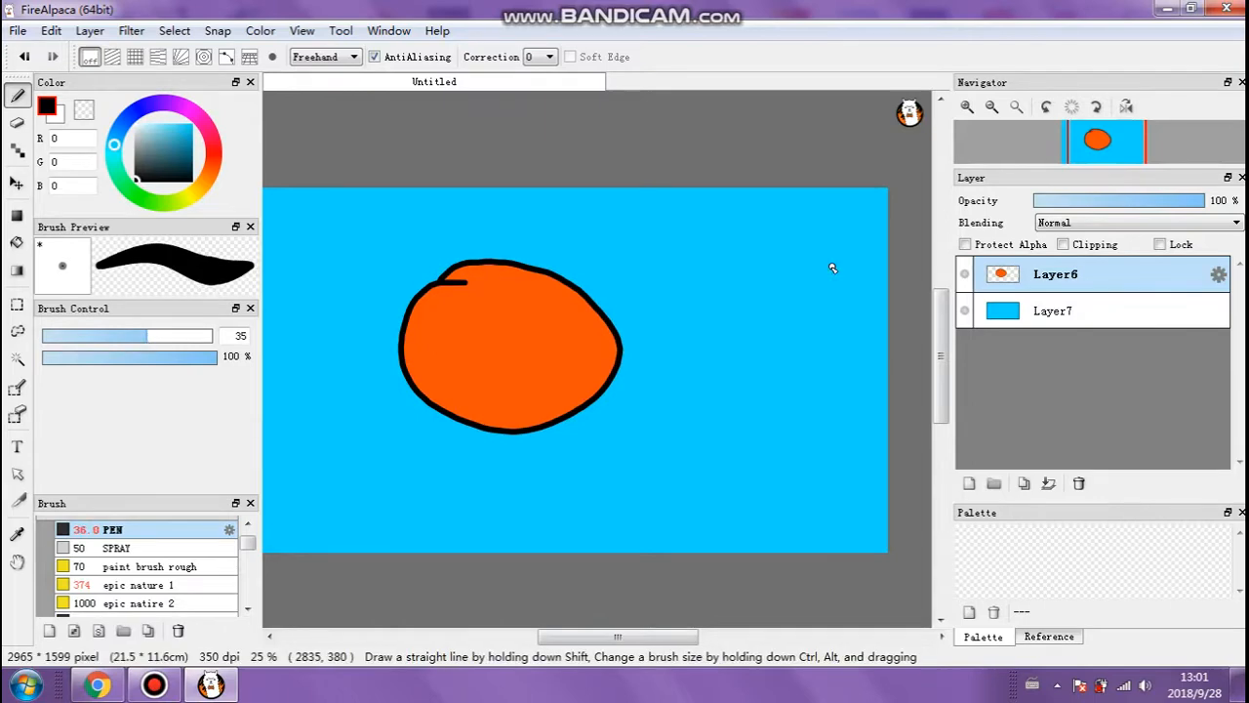
{"action": "left_click", "coordinate": [183, 338]}
{"action": "mouse_move", "coordinate": [758, 237]}
{"action": "left_mouse_down"}
{"action": "mouse_move", "coordinate": [642, 231]}
{"action": "mouse_move", "coordinate": [757, 258]}
{"action": "mouse_move", "coordinate": [691, 277]}
{"action": "left_mouse_up"}
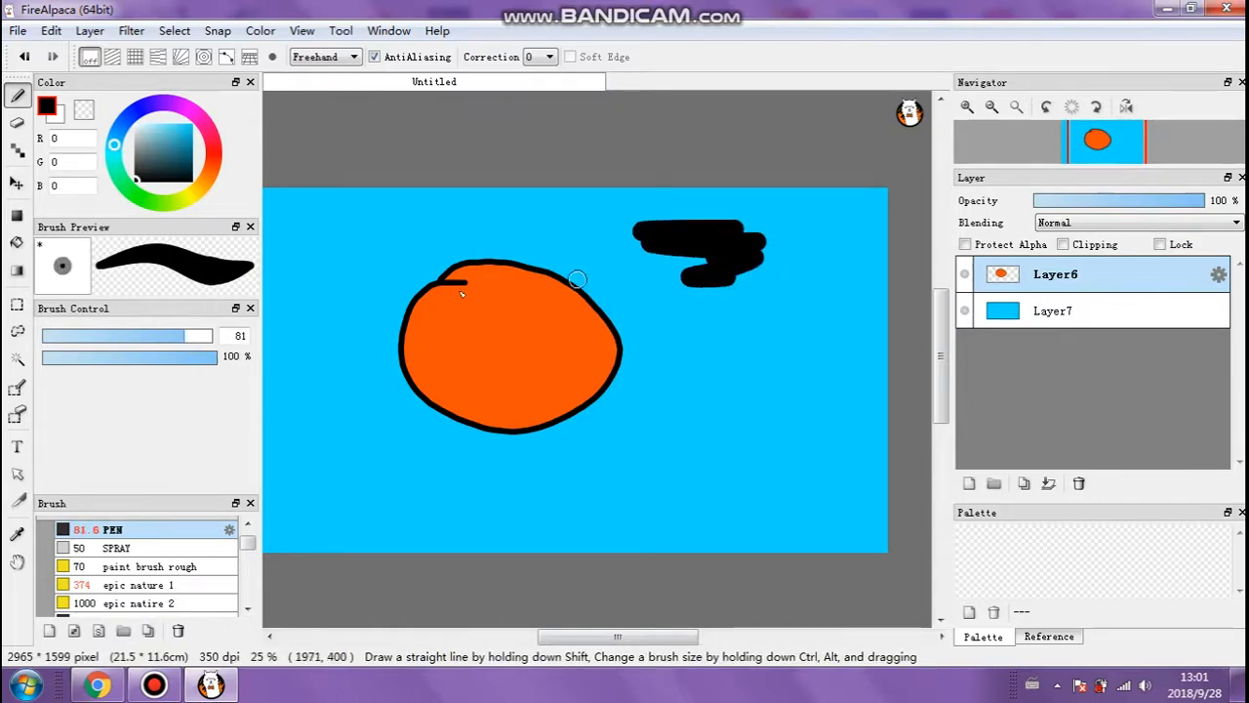
{"action": "left_click", "coordinate": [202, 338]}
{"action": "left_click_drag", "start_coordinate": [724, 382], "coordinate": [806, 380]}
{"action": "left_click", "coordinate": [73, 336]}
{"action": "mouse_move", "coordinate": [325, 256]}
{"action": "left_mouse_down"}
{"action": "mouse_move", "coordinate": [412, 237]}
{"action": "mouse_move", "coordinate": [326, 287]}
{"action": "mouse_move", "coordinate": [345, 330]}
{"action": "mouse_move", "coordinate": [311, 414]}
{"action": "left_mouse_up"}
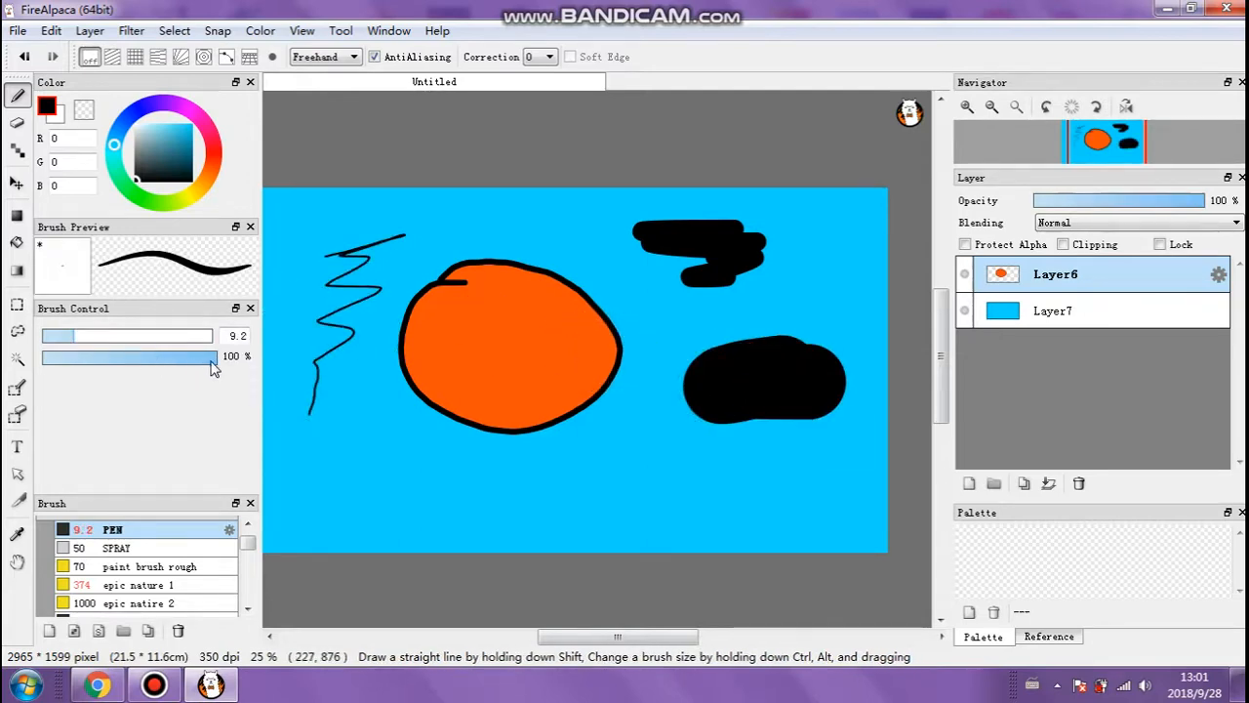
Paint thick pink (243, 60, 175) pen strokes over the oval's left part with brush size 115.
{"action": "left_click_drag", "start_coordinate": [213, 134], "coordinate": [203, 122]}
{"action": "left_click", "coordinate": [178, 127]}
{"action": "left_click_drag", "start_coordinate": [86, 340], "coordinate": [154, 337]}
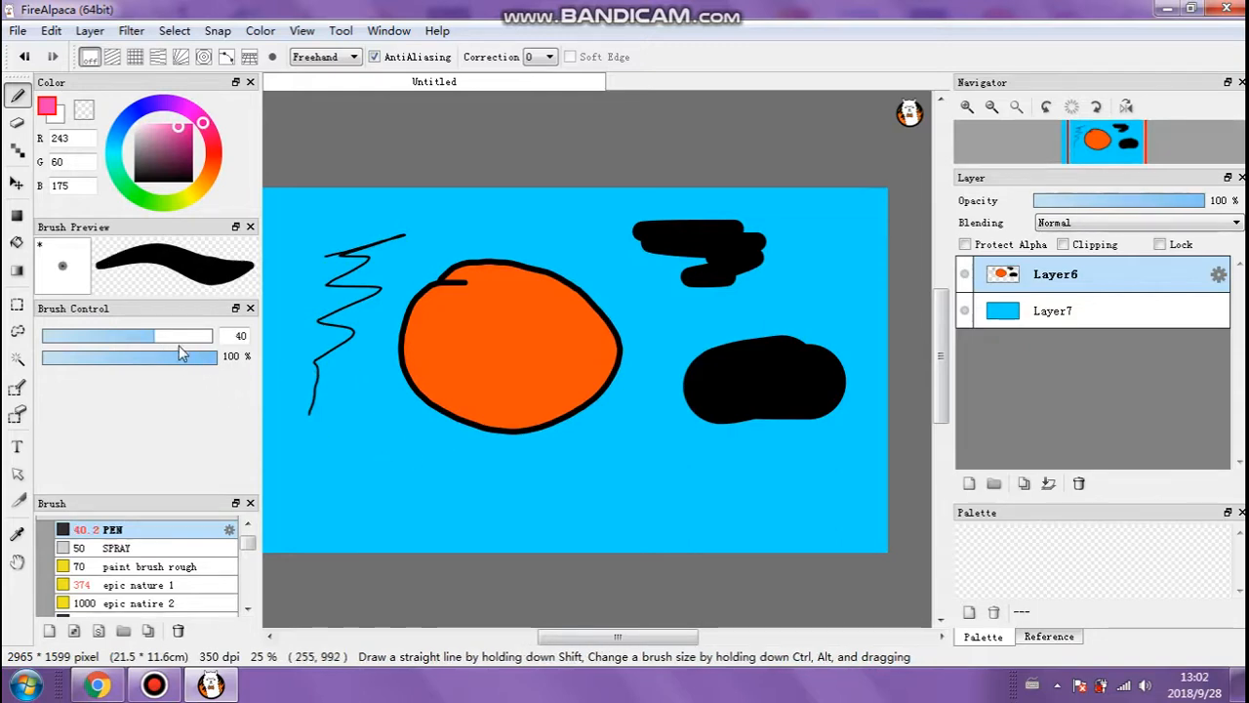
{"action": "left_click_drag", "start_coordinate": [179, 340], "coordinate": [201, 337]}
{"action": "mouse_move", "coordinate": [366, 466]}
{"action": "left_mouse_down"}
{"action": "mouse_move", "coordinate": [507, 452]}
{"action": "mouse_move", "coordinate": [405, 413]}
{"action": "mouse_move", "coordinate": [429, 396]}
{"action": "mouse_move", "coordinate": [351, 358]}
{"action": "mouse_move", "coordinate": [378, 317]}
{"action": "mouse_move", "coordinate": [292, 313]}
{"action": "left_mouse_up"}
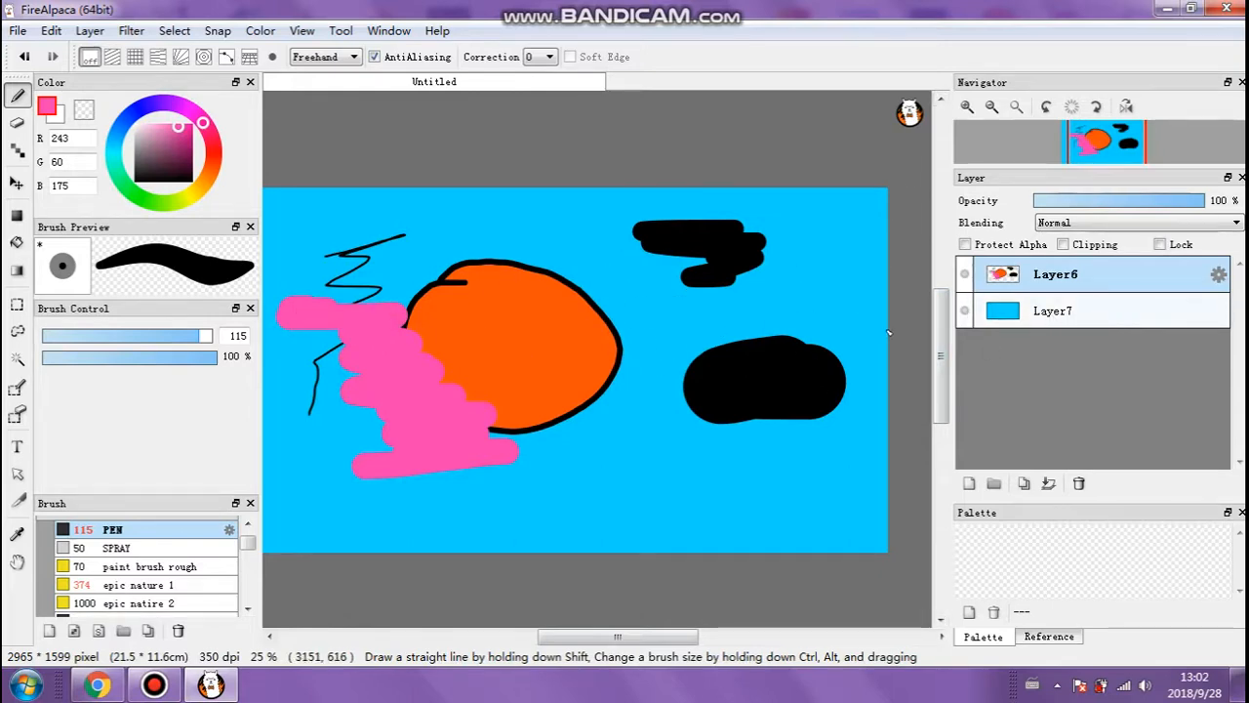
{"action": "mouse_move", "coordinate": [337, 311]}
{"action": "left_mouse_down"}
{"action": "mouse_move", "coordinate": [371, 263]}
{"action": "mouse_move", "coordinate": [322, 248]}
{"action": "mouse_move", "coordinate": [369, 243]}
{"action": "mouse_move", "coordinate": [420, 452]}
{"action": "mouse_move", "coordinate": [404, 381]}
{"action": "left_mouse_up"}
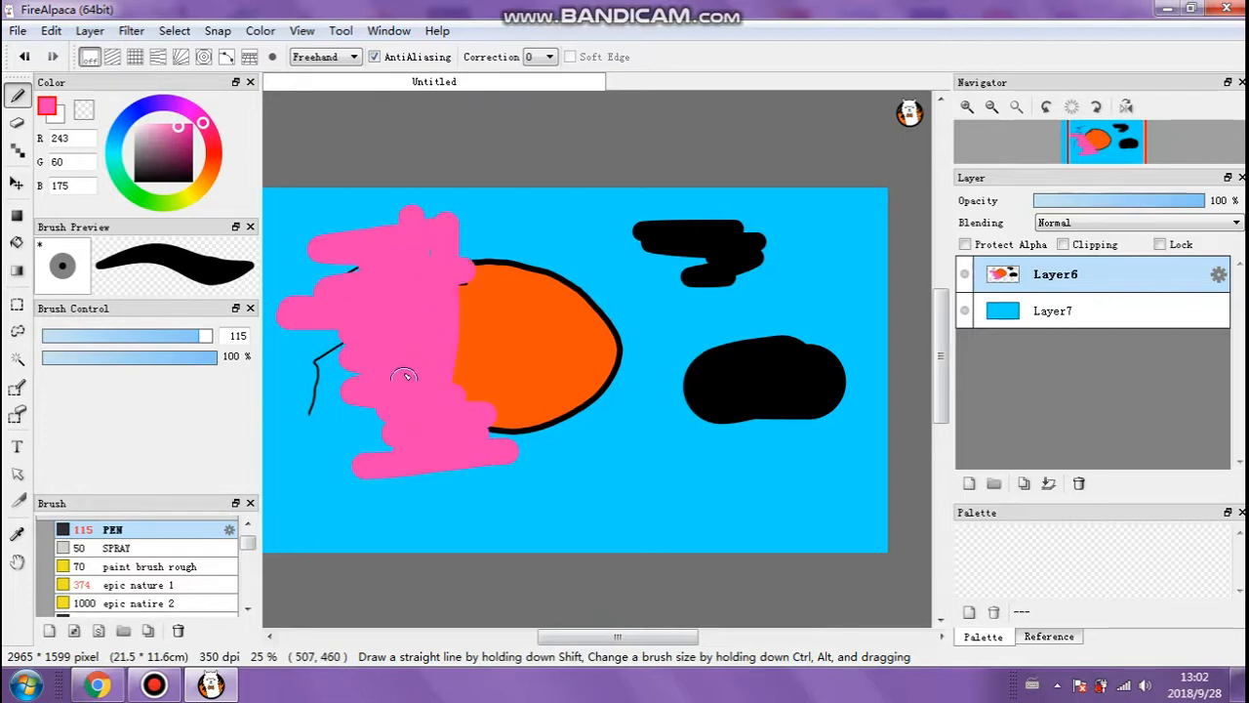
Set the brush opacity to 48% and paint overlapping translucent pink strokes across the oval and the black marks.
{"action": "mouse_move", "coordinate": [215, 359]}
{"action": "left_mouse_down"}
{"action": "mouse_move", "coordinate": [41, 363]}
{"action": "mouse_move", "coordinate": [141, 362]}
{"action": "mouse_move", "coordinate": [127, 360]}
{"action": "left_mouse_up"}
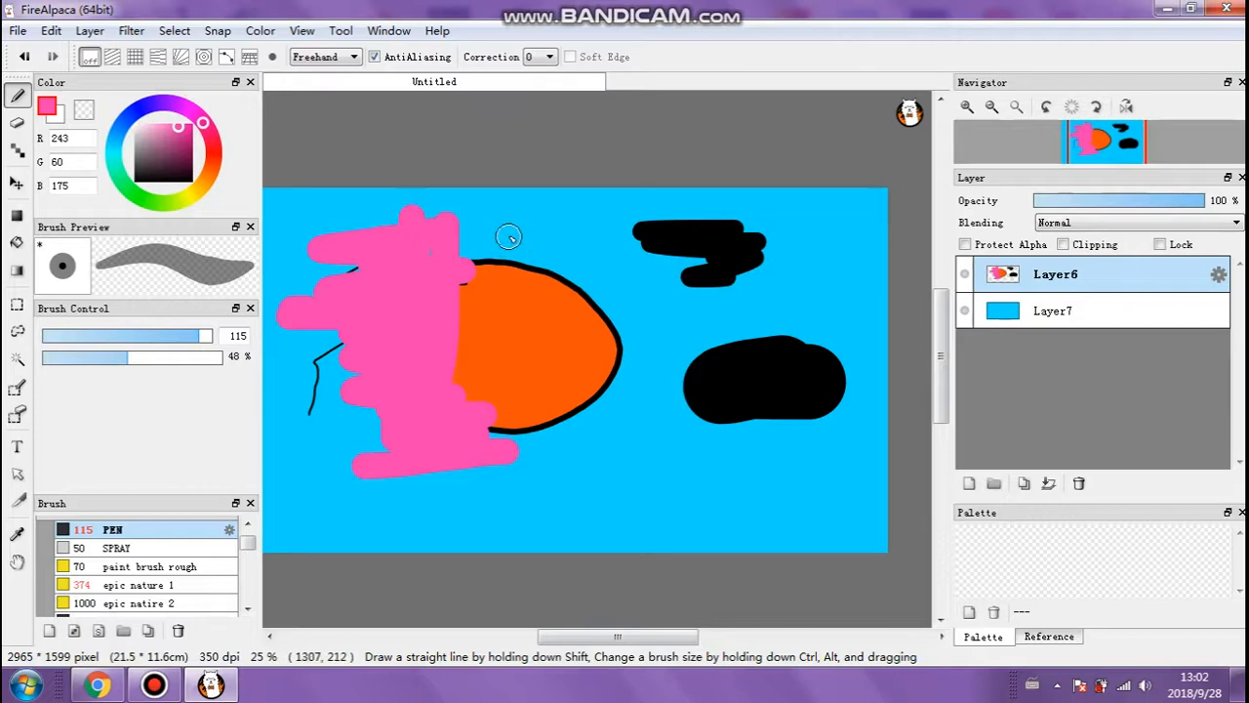
{"action": "mouse_move", "coordinate": [500, 222]}
{"action": "left_mouse_down"}
{"action": "mouse_move", "coordinate": [585, 217]}
{"action": "mouse_move", "coordinate": [485, 221]}
{"action": "mouse_move", "coordinate": [474, 246]}
{"action": "mouse_move", "coordinate": [486, 268]}
{"action": "mouse_move", "coordinate": [471, 291]}
{"action": "mouse_move", "coordinate": [549, 307]}
{"action": "left_mouse_up"}
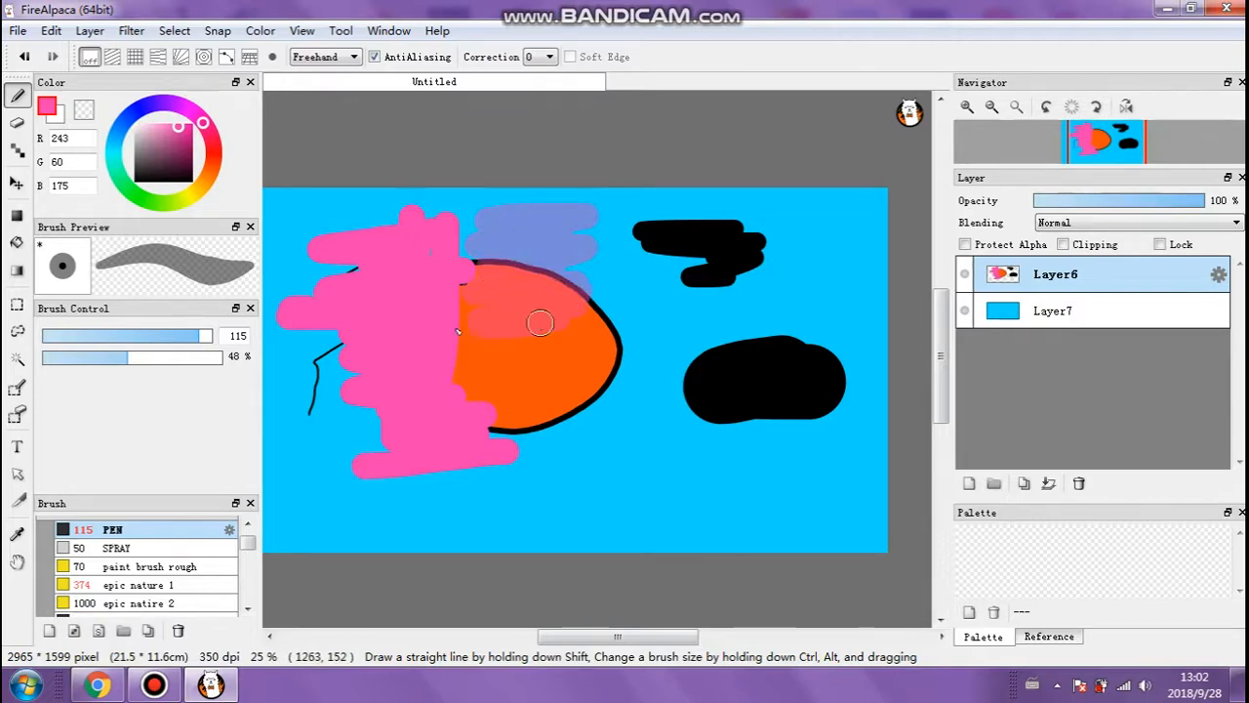
{"action": "mouse_move", "coordinate": [463, 373]}
{"action": "left_mouse_down"}
{"action": "mouse_move", "coordinate": [551, 444]}
{"action": "mouse_move", "coordinate": [488, 249]}
{"action": "mouse_move", "coordinate": [501, 308]}
{"action": "left_mouse_up"}
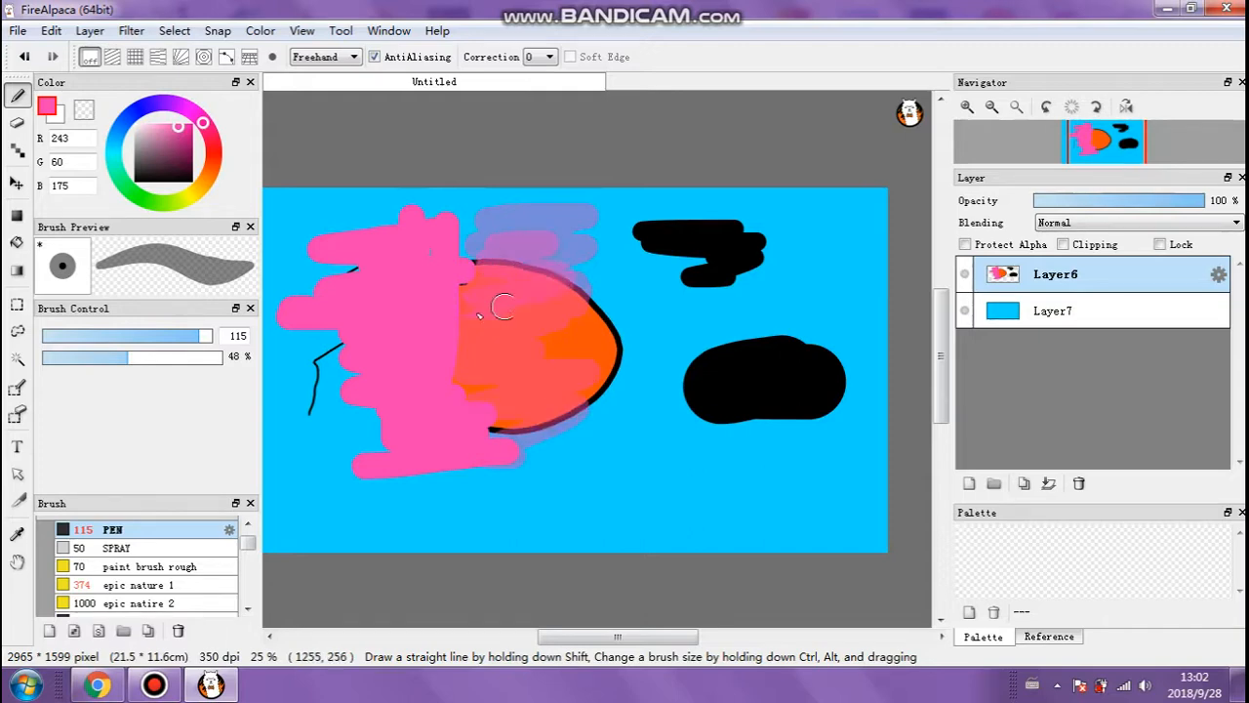
{"action": "mouse_move", "coordinate": [527, 354]}
{"action": "left_mouse_down"}
{"action": "mouse_move", "coordinate": [468, 433]}
{"action": "mouse_move", "coordinate": [488, 502]}
{"action": "mouse_move", "coordinate": [490, 392]}
{"action": "mouse_move", "coordinate": [470, 334]}
{"action": "left_mouse_up"}
{"action": "left_click_drag", "start_coordinate": [433, 269], "coordinate": [453, 239]}
{"action": "mouse_move", "coordinate": [498, 333]}
{"action": "left_mouse_down"}
{"action": "mouse_move", "coordinate": [568, 345]}
{"action": "mouse_move", "coordinate": [707, 324]}
{"action": "mouse_move", "coordinate": [879, 332]}
{"action": "mouse_move", "coordinate": [857, 375]}
{"action": "mouse_move", "coordinate": [466, 539]}
{"action": "mouse_move", "coordinate": [499, 514]}
{"action": "mouse_move", "coordinate": [487, 511]}
{"action": "mouse_move", "coordinate": [786, 429]}
{"action": "mouse_move", "coordinate": [674, 451]}
{"action": "mouse_move", "coordinate": [772, 383]}
{"action": "mouse_move", "coordinate": [761, 298]}
{"action": "mouse_move", "coordinate": [714, 256]}
{"action": "left_mouse_up"}
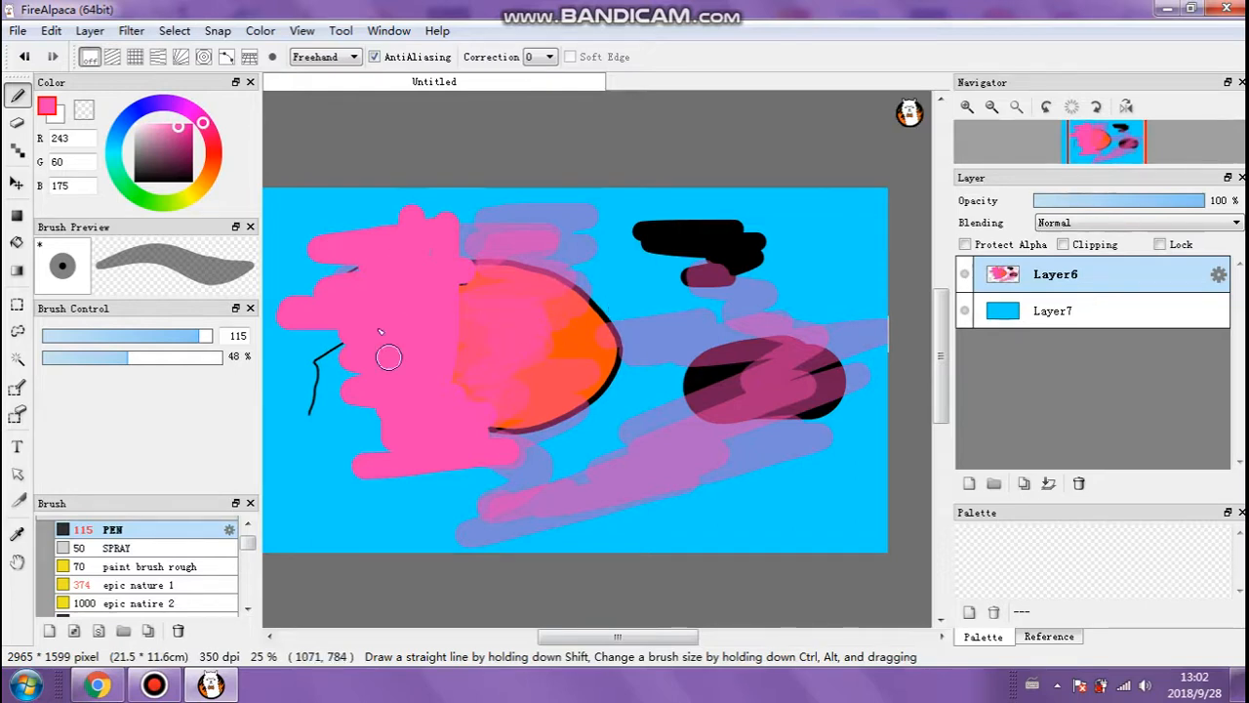
Undo all black and pink test strokes on Layer6 and set the brush opacity to 100%.
{"action": "key", "text": "ctrl+z"}
{"action": "key", "text": "ctrl+z"}
{"action": "key", "text": "ctrl+z"}
{"action": "key", "text": "ctrl+z"}
{"action": "key", "text": "ctrl+z"}
{"action": "key", "text": "ctrl+z"}
{"action": "key", "text": "ctrl+z"}
{"action": "key", "text": "ctrl+z"}
{"action": "key", "text": "ctrl+z"}
{"action": "key", "text": "ctrl+z"}
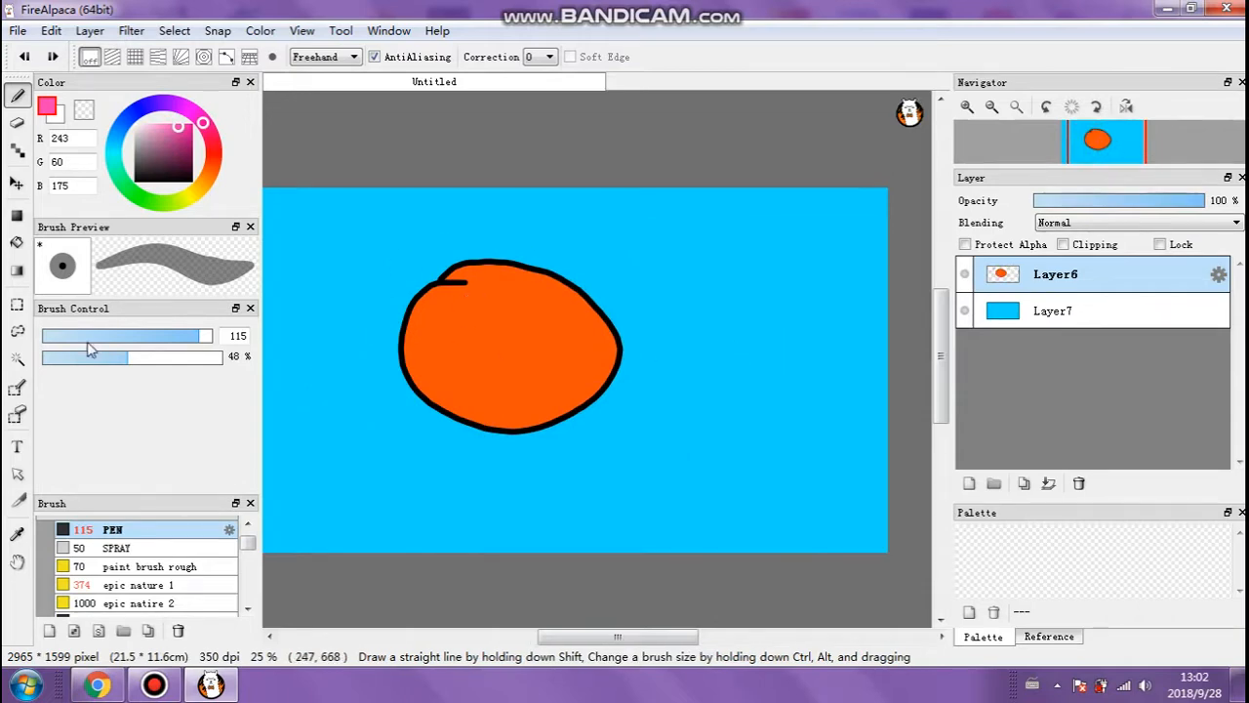
{"action": "left_click_drag", "start_coordinate": [107, 359], "coordinate": [226, 358]}
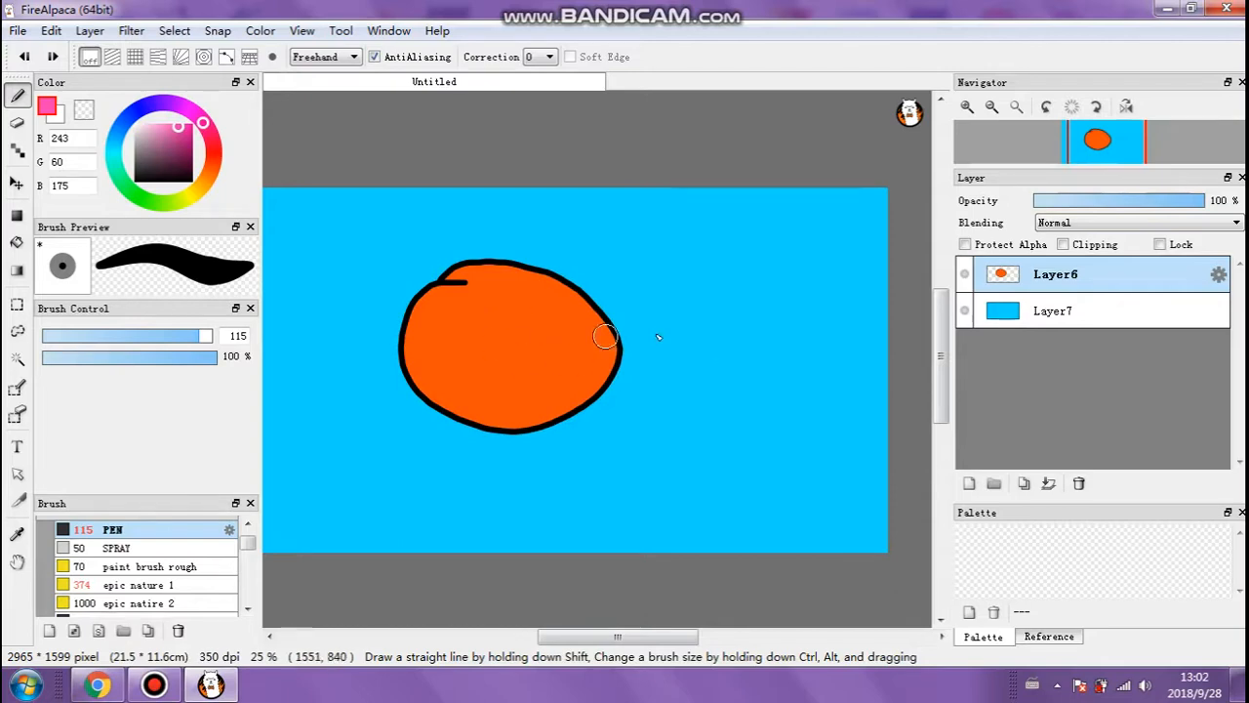
Switch between Layer6 and Layer7 and toggle each one's visibility to check what it contains.
{"action": "left_click_drag", "start_coordinate": [600, 642], "coordinate": [594, 642]}
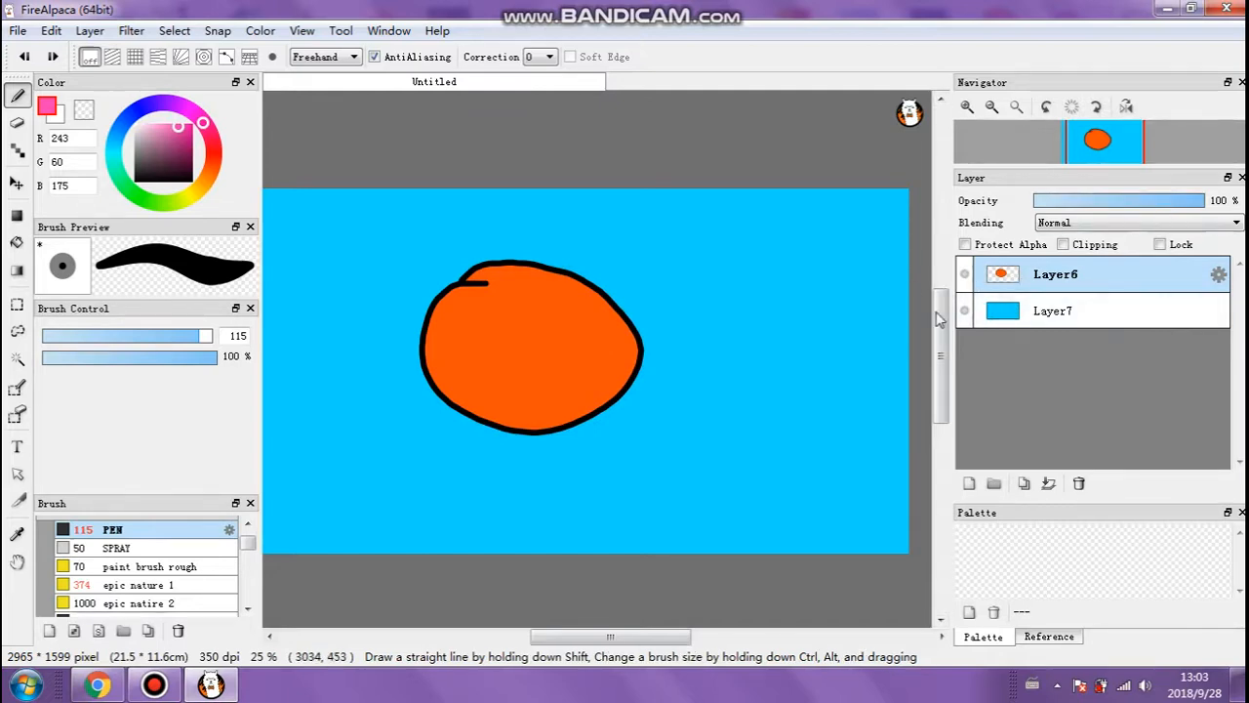
{"action": "left_click", "coordinate": [1028, 307]}
{"action": "left_click", "coordinate": [1069, 276]}
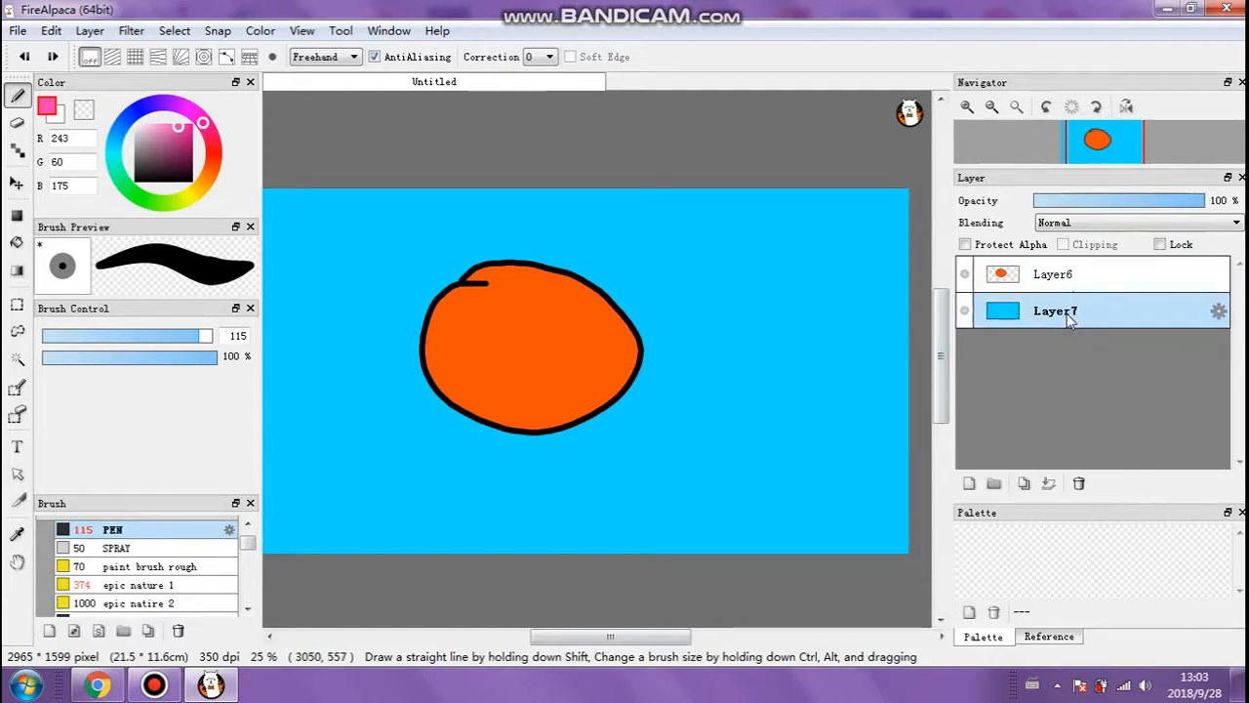
{"action": "left_click", "coordinate": [963, 274]}
{"action": "left_click", "coordinate": [963, 274]}
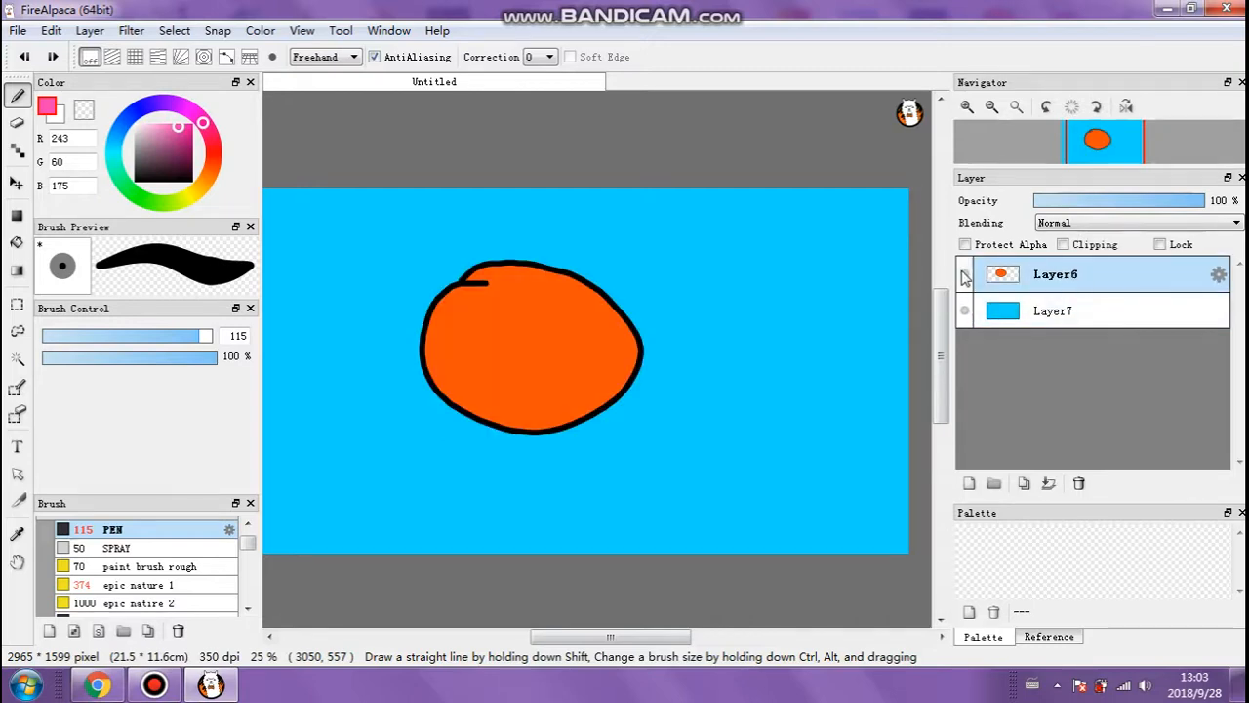
{"action": "left_click", "coordinate": [965, 310]}
{"action": "left_click", "coordinate": [964, 310]}
View the blending modes available for Layer6 and try its opacity adjustment, leaving it at Normal and 100%.
{"action": "left_click", "coordinate": [1237, 224]}
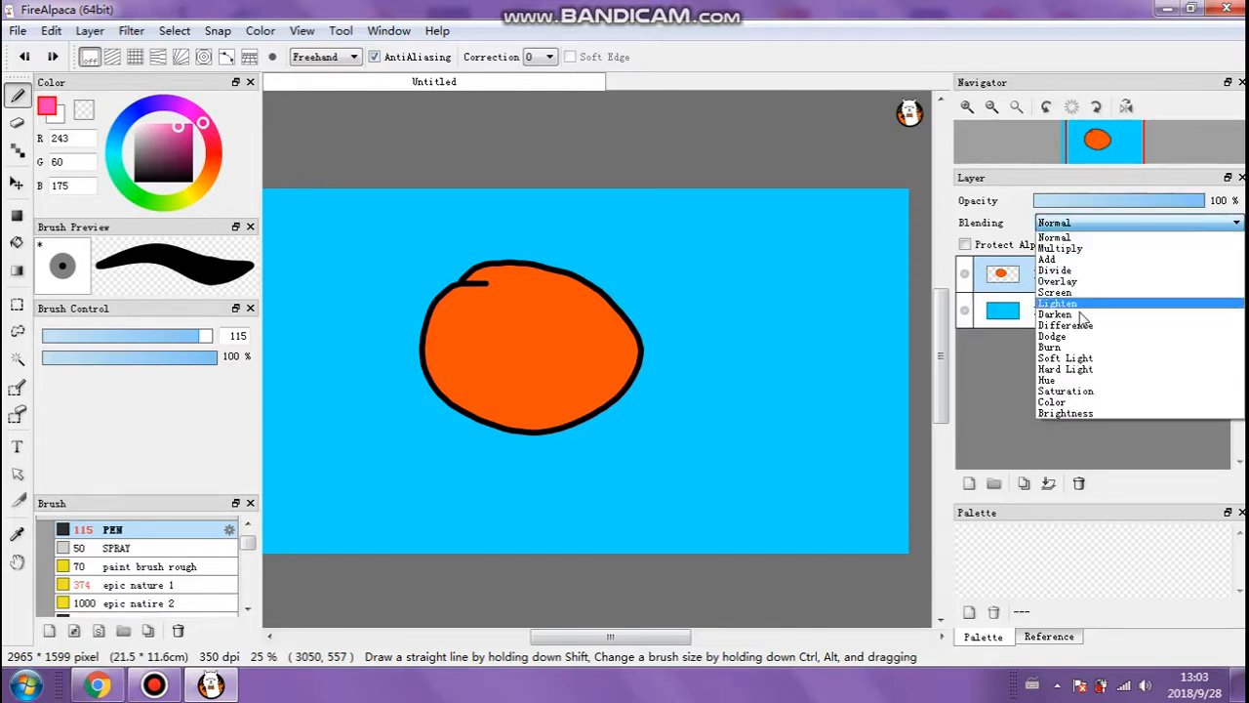
{"action": "left_click", "coordinate": [1131, 222]}
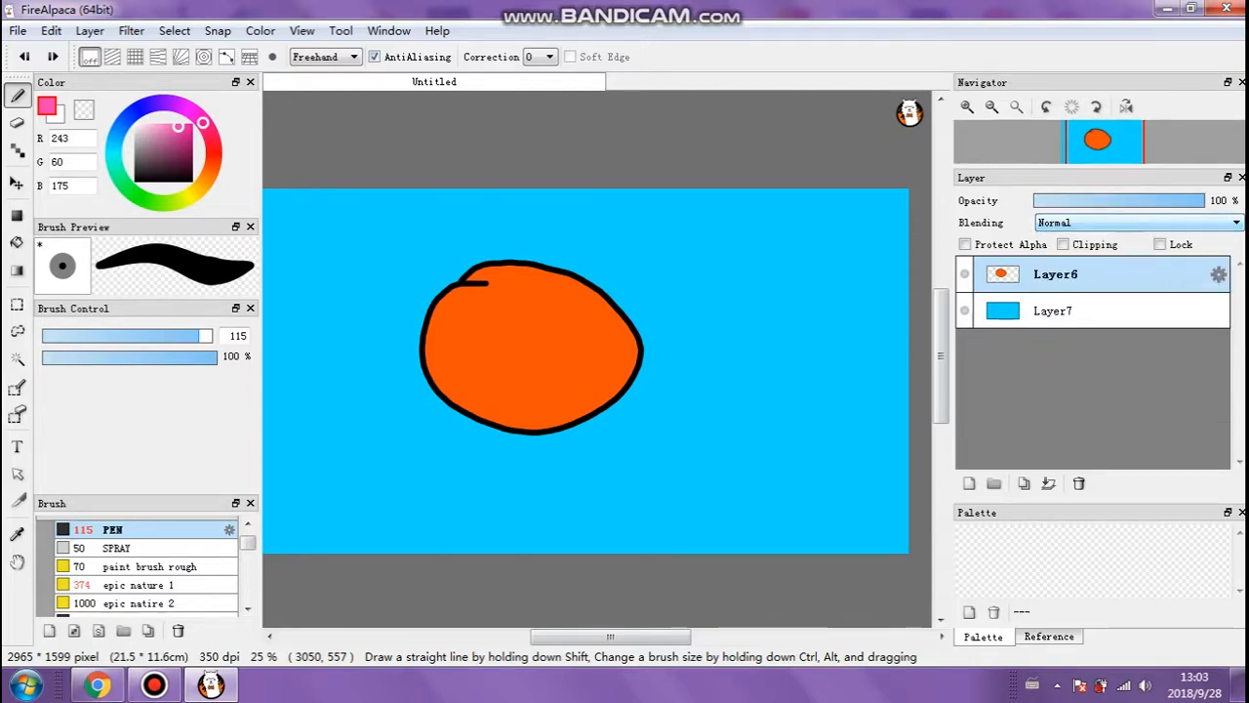
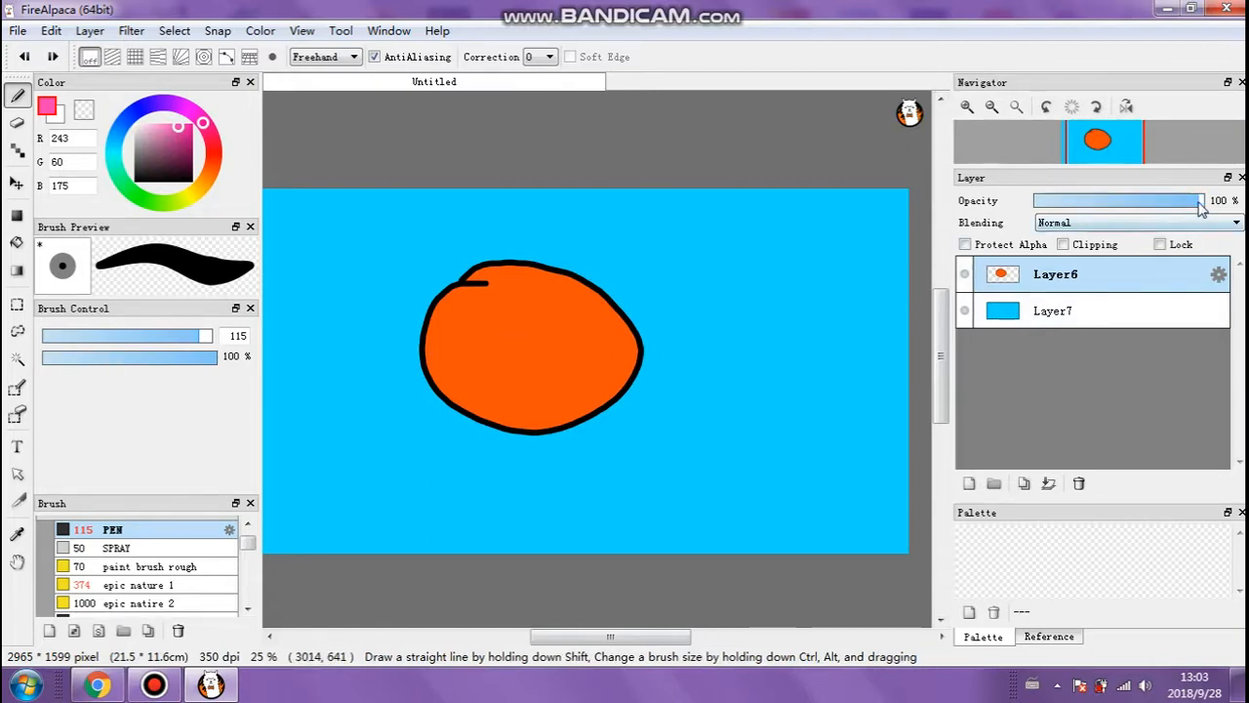
{"action": "left_click_drag", "start_coordinate": [1177, 205], "coordinate": [1210, 203]}
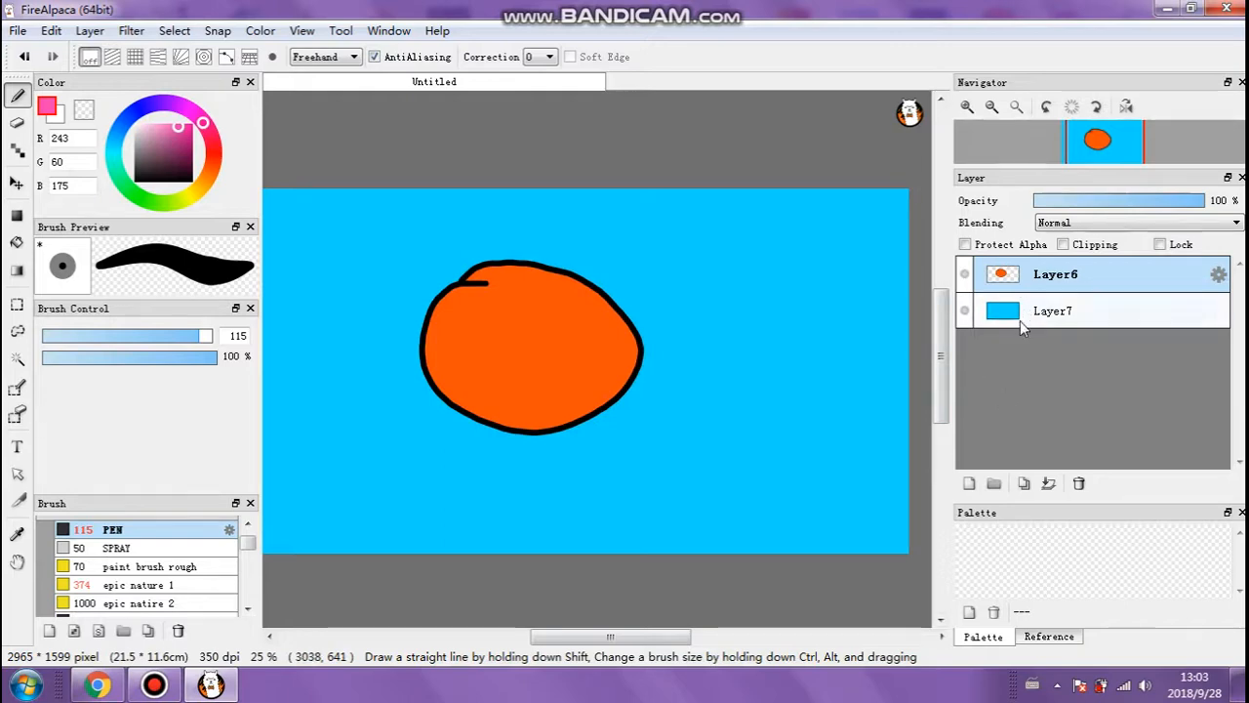
Draw a black vertical stem on Layer7 from the canvas's lower edge up to the oval with pen size 40.
{"action": "left_click", "coordinate": [1020, 320]}
{"action": "mouse_move", "coordinate": [183, 166]}
{"action": "left_mouse_down"}
{"action": "mouse_move", "coordinate": [136, 181]}
{"action": "mouse_move", "coordinate": [123, 153]}
{"action": "left_mouse_up"}
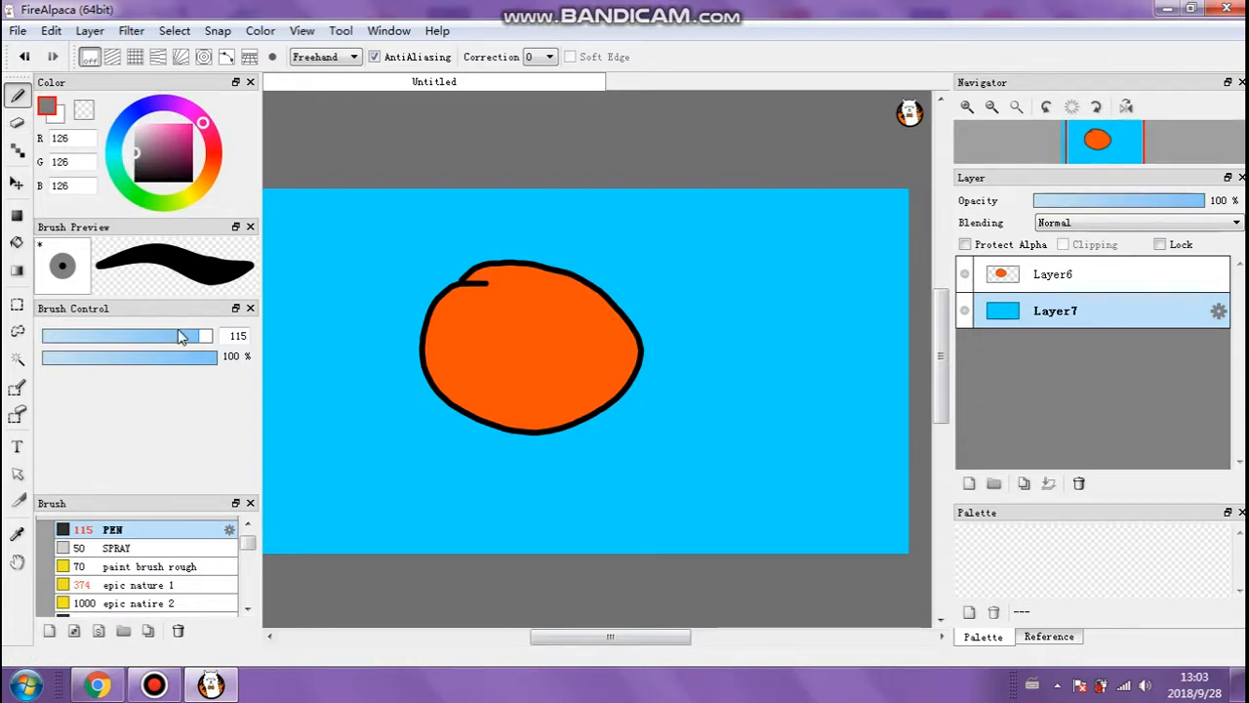
{"action": "left_click", "coordinate": [136, 180]}
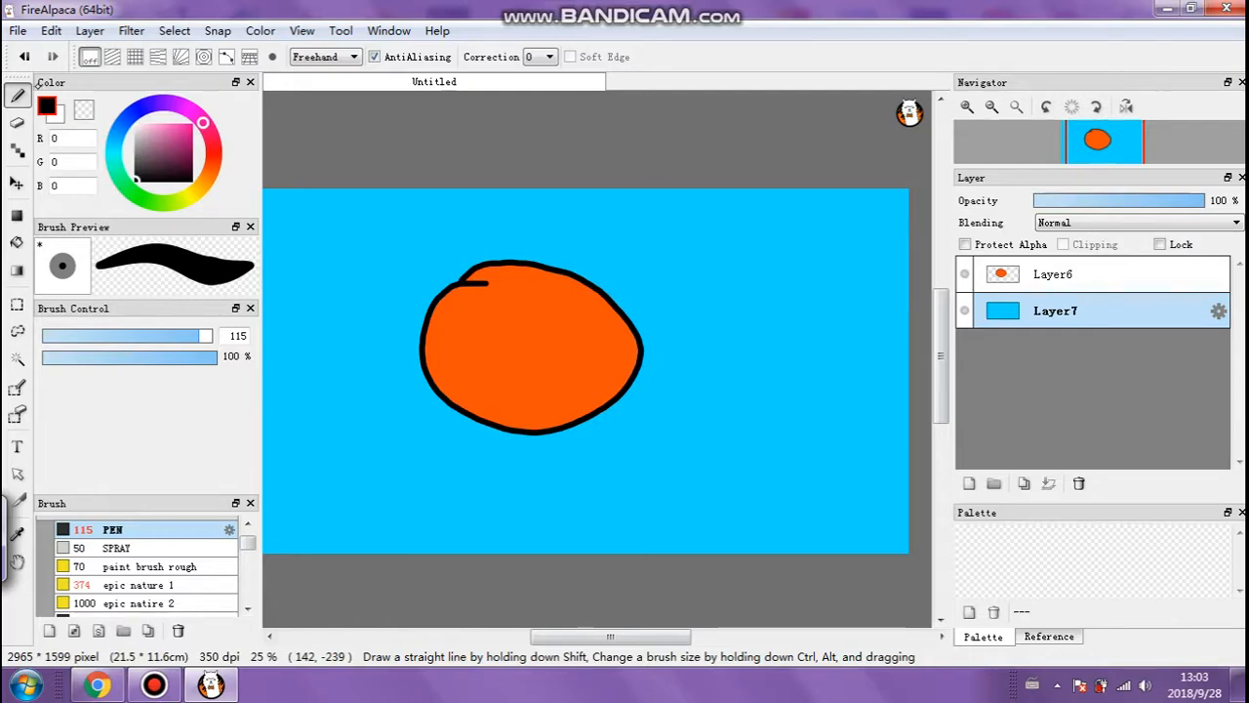
{"action": "left_click", "coordinate": [154, 335]}
{"action": "mouse_move", "coordinate": [506, 554]}
{"action": "left_mouse_down"}
{"action": "mouse_move", "coordinate": [517, 366]}
{"action": "mouse_move", "coordinate": [511, 484]}
{"action": "mouse_move", "coordinate": [509, 434]}
{"action": "left_mouse_up"}
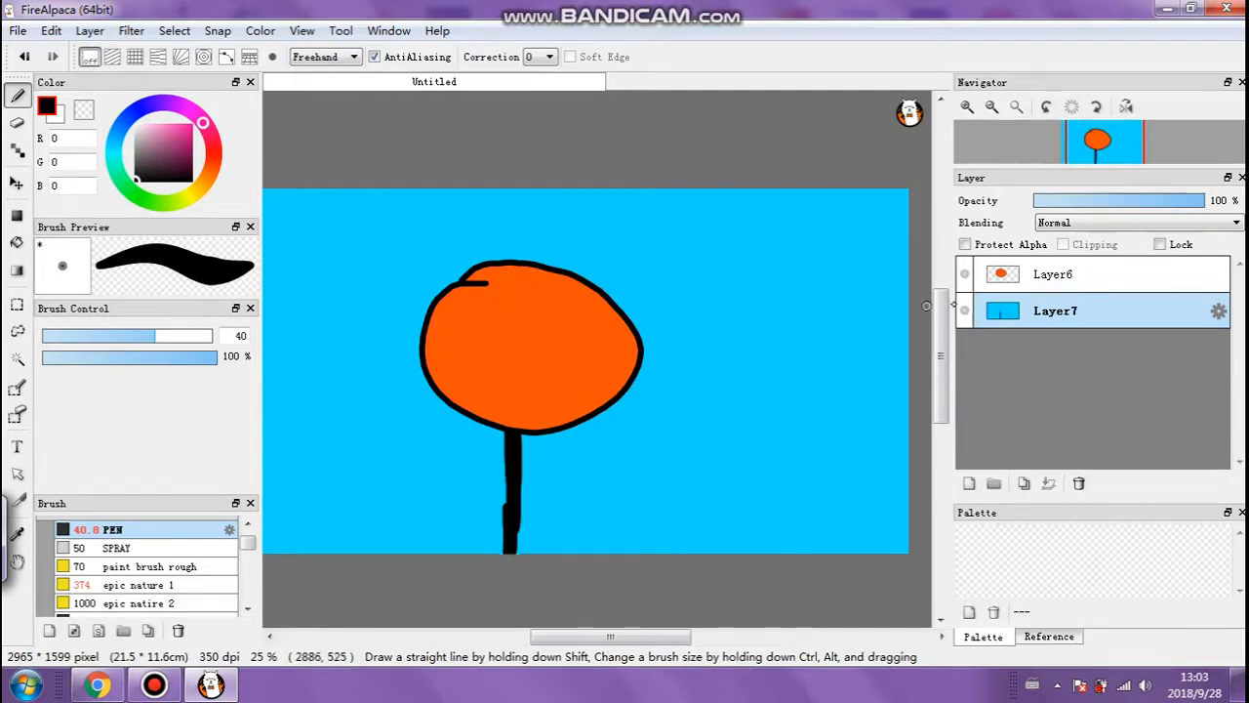
Hide Layer6, draw curved black branches outward from the stem's tip on Layer7, and show Layer6 again.
{"action": "left_click", "coordinate": [965, 274]}
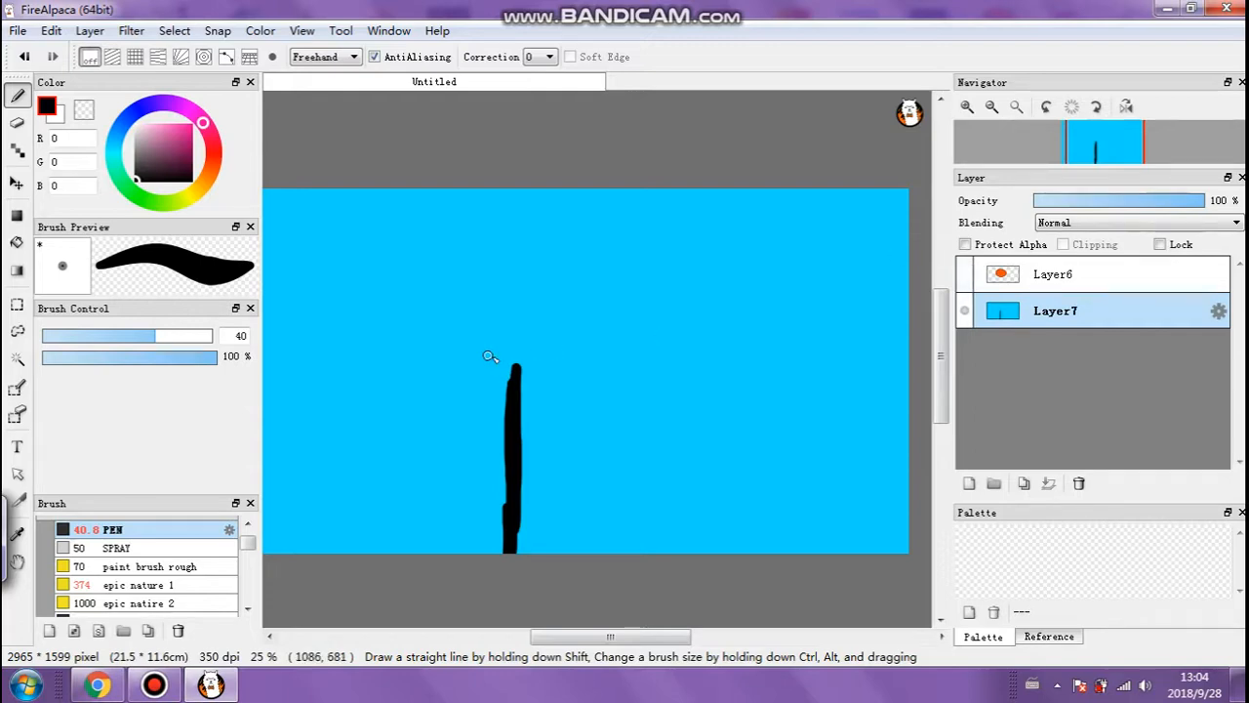
{"action": "mouse_move", "coordinate": [514, 372]}
{"action": "left_mouse_down"}
{"action": "mouse_move", "coordinate": [440, 306]}
{"action": "mouse_move", "coordinate": [361, 298]}
{"action": "mouse_move", "coordinate": [691, 333]}
{"action": "mouse_move", "coordinate": [451, 347]}
{"action": "mouse_move", "coordinate": [364, 389]}
{"action": "mouse_move", "coordinate": [634, 210]}
{"action": "left_mouse_up"}
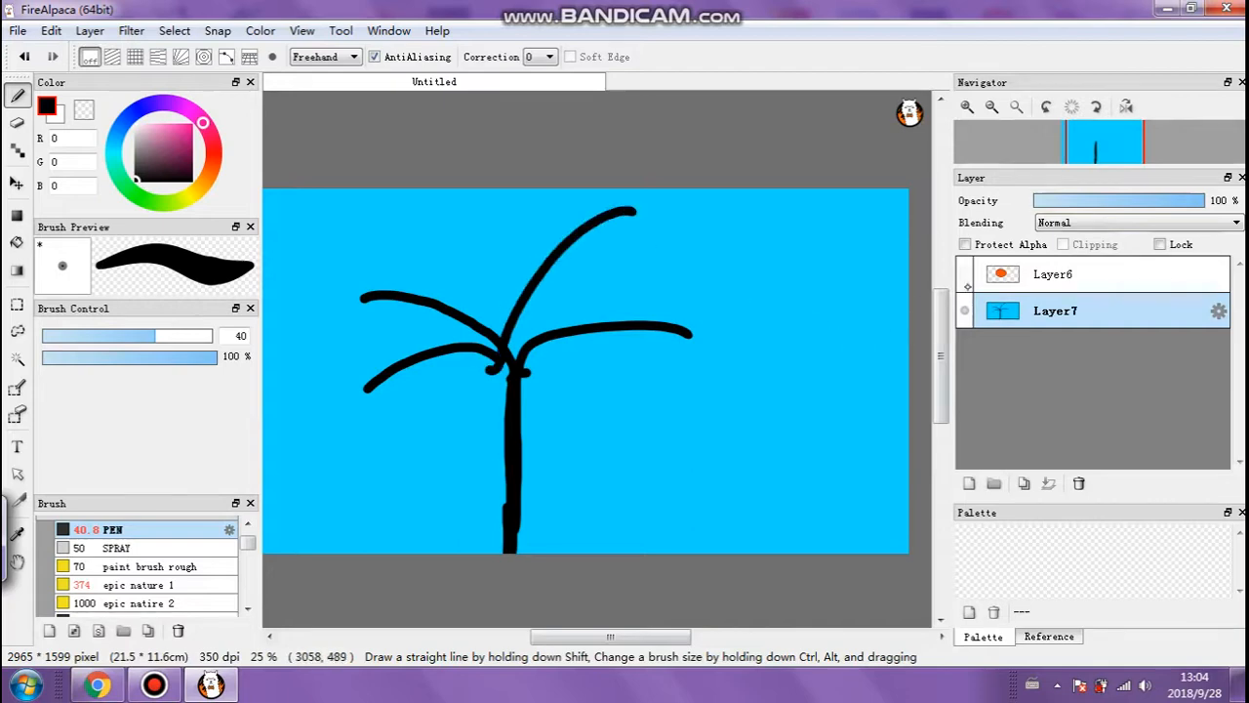
{"action": "left_click", "coordinate": [965, 275]}
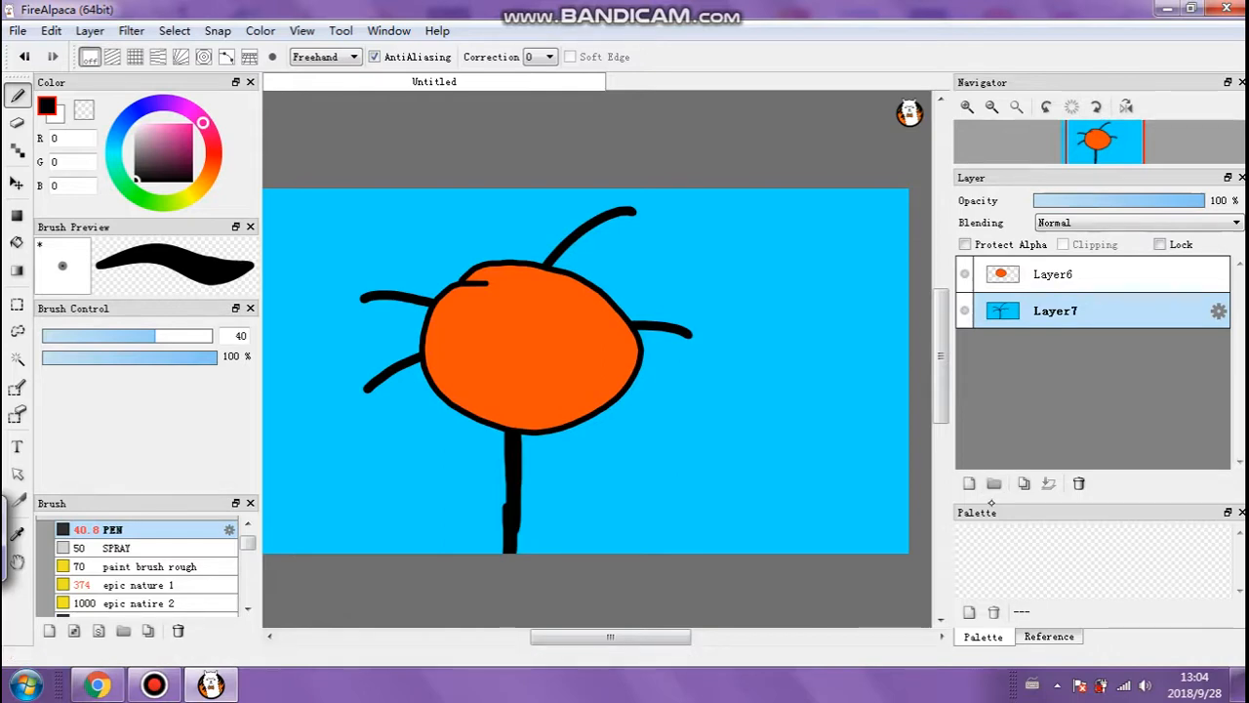
Undo the four branch strokes on Layer7, keeping the stem.
{"action": "key", "text": "ctrl+z"}
{"action": "key", "text": "ctrl+z"}
{"action": "key", "text": "ctrl+z"}
{"action": "key", "text": "ctrl+z"}
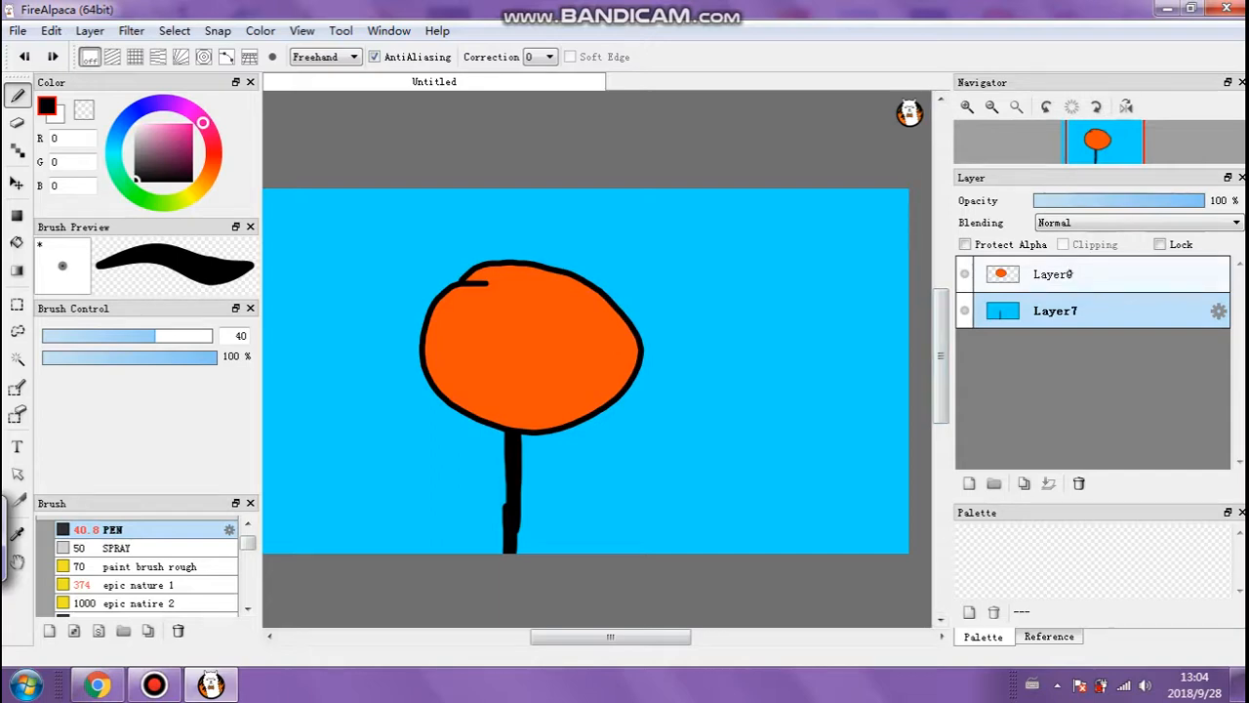
Lower Layer6's opacity in stages to 56%.
{"action": "left_click", "coordinate": [1070, 278]}
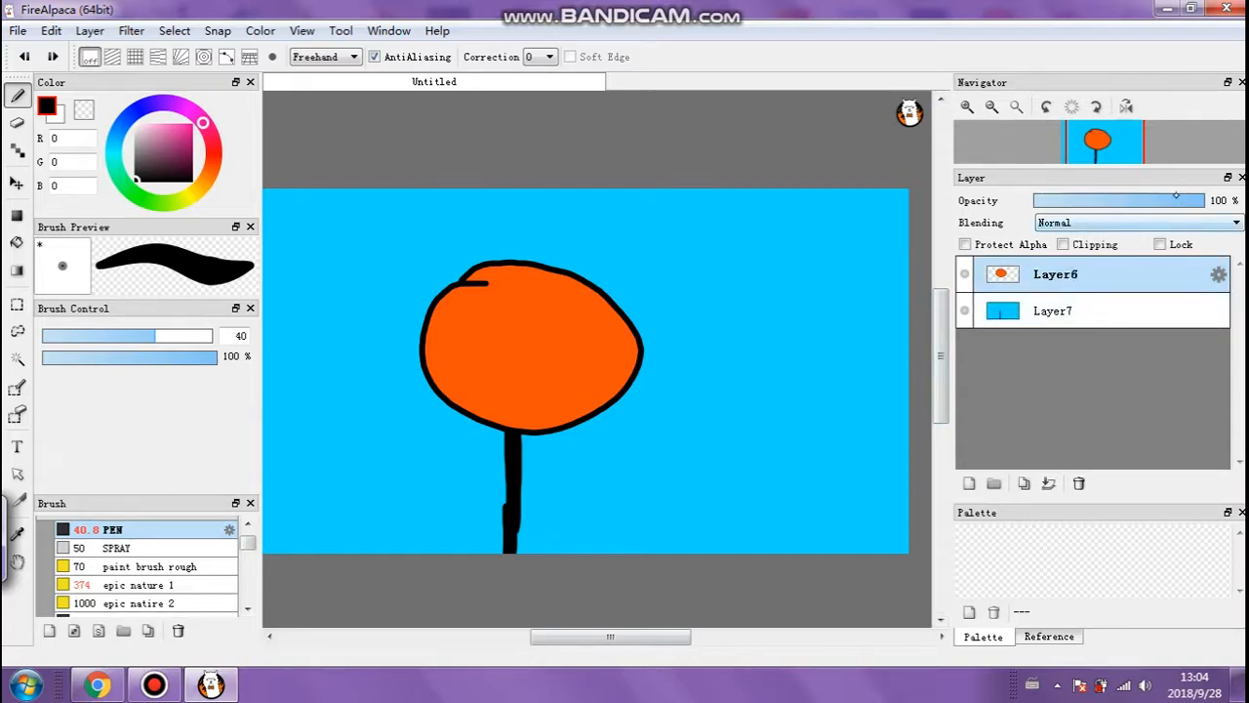
{"action": "left_click_drag", "start_coordinate": [1197, 201], "coordinate": [1165, 201]}
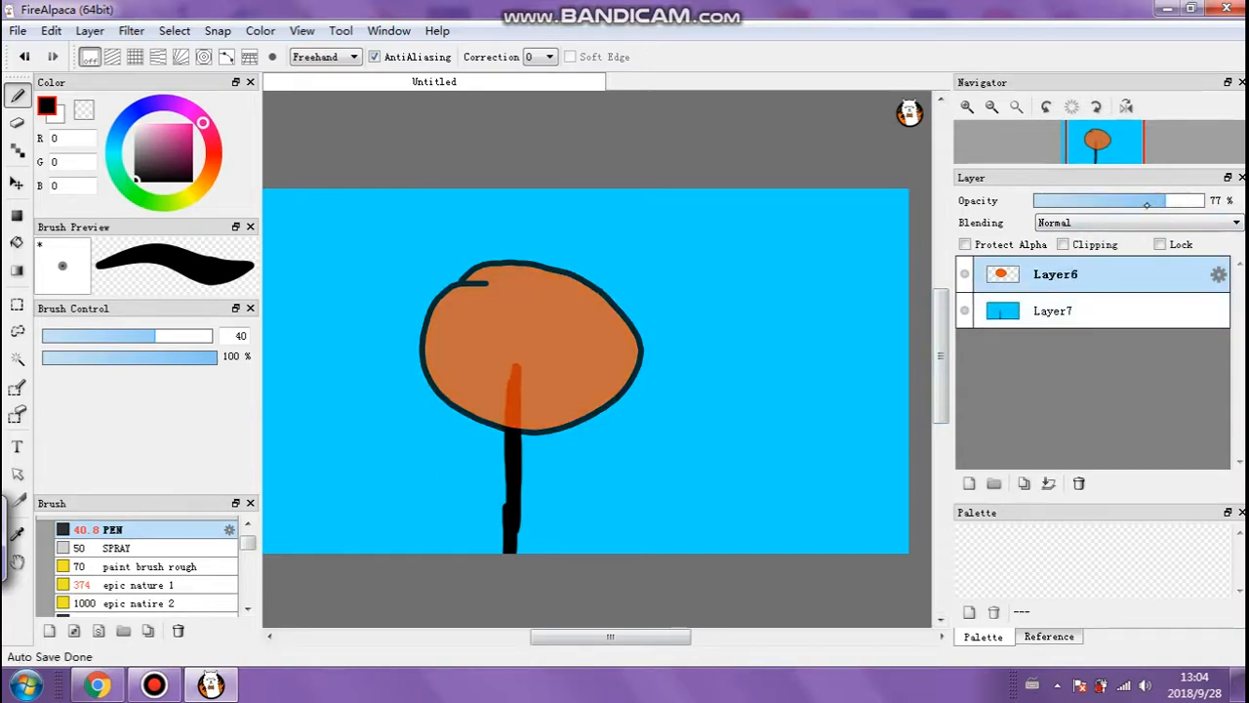
{"action": "left_click_drag", "start_coordinate": [1154, 202], "coordinate": [1136, 202]}
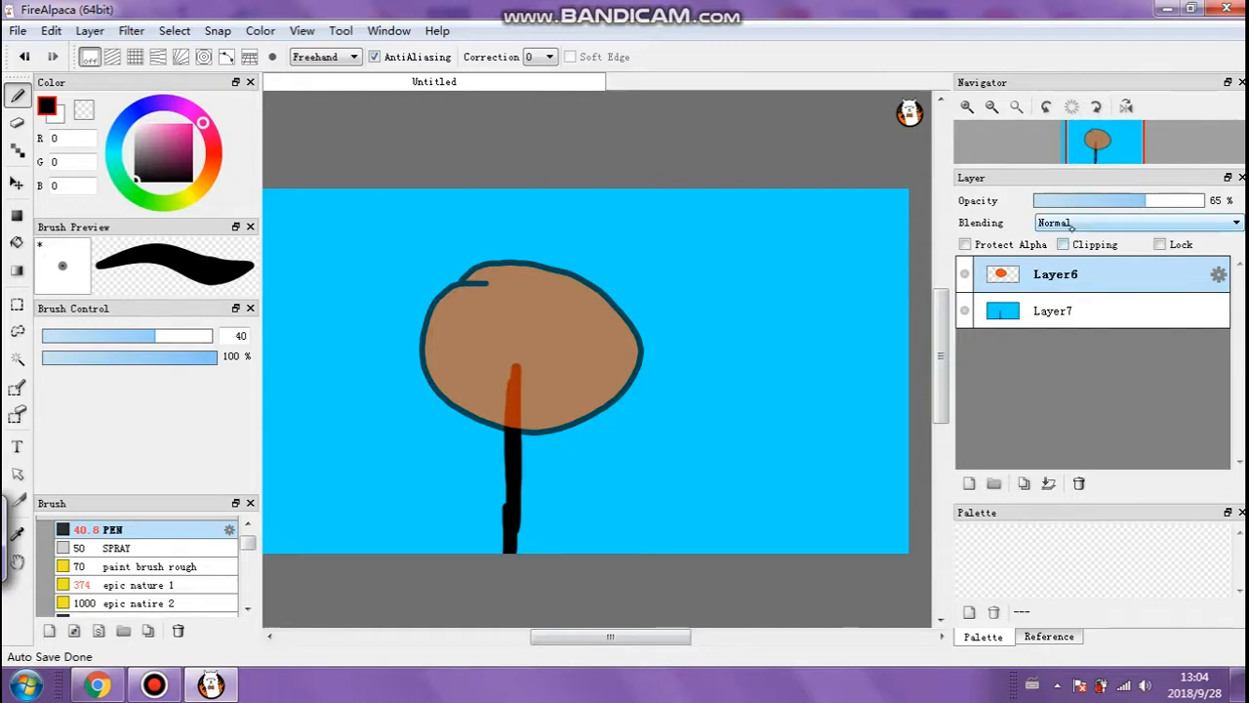
{"action": "mouse_move", "coordinate": [1145, 202]}
{"action": "left_mouse_down"}
{"action": "mouse_move", "coordinate": [1113, 202]}
{"action": "mouse_move", "coordinate": [1126, 202]}
{"action": "left_mouse_up"}
Draw palm branches from the stem's tip within the oval on Layer7, and add leaf strokes with pen size 15.
{"action": "left_click", "coordinate": [1037, 312]}
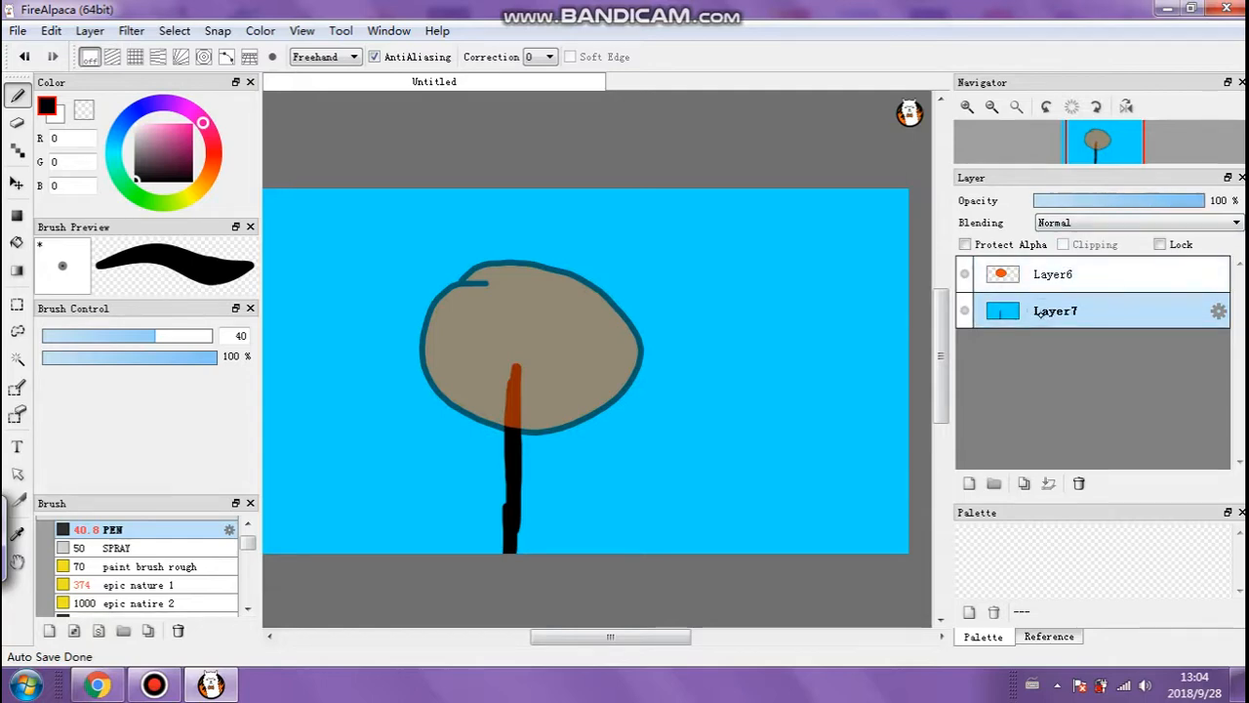
{"action": "left_click_drag", "start_coordinate": [514, 371], "coordinate": [423, 340]}
{"action": "left_click_drag", "start_coordinate": [511, 365], "coordinate": [459, 282]}
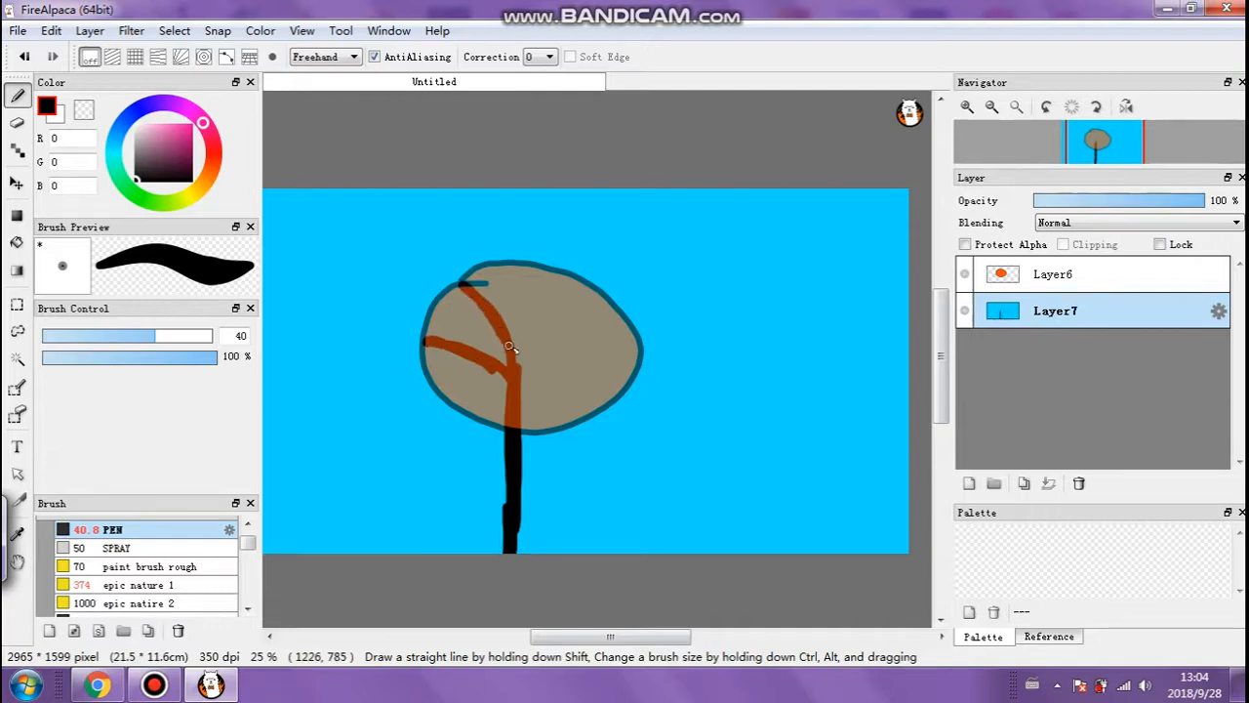
{"action": "mouse_move", "coordinate": [519, 367]}
{"action": "left_mouse_down"}
{"action": "mouse_move", "coordinate": [570, 335]}
{"action": "mouse_move", "coordinate": [627, 333]}
{"action": "left_mouse_up"}
{"action": "left_click_drag", "start_coordinate": [524, 365], "coordinate": [612, 383]}
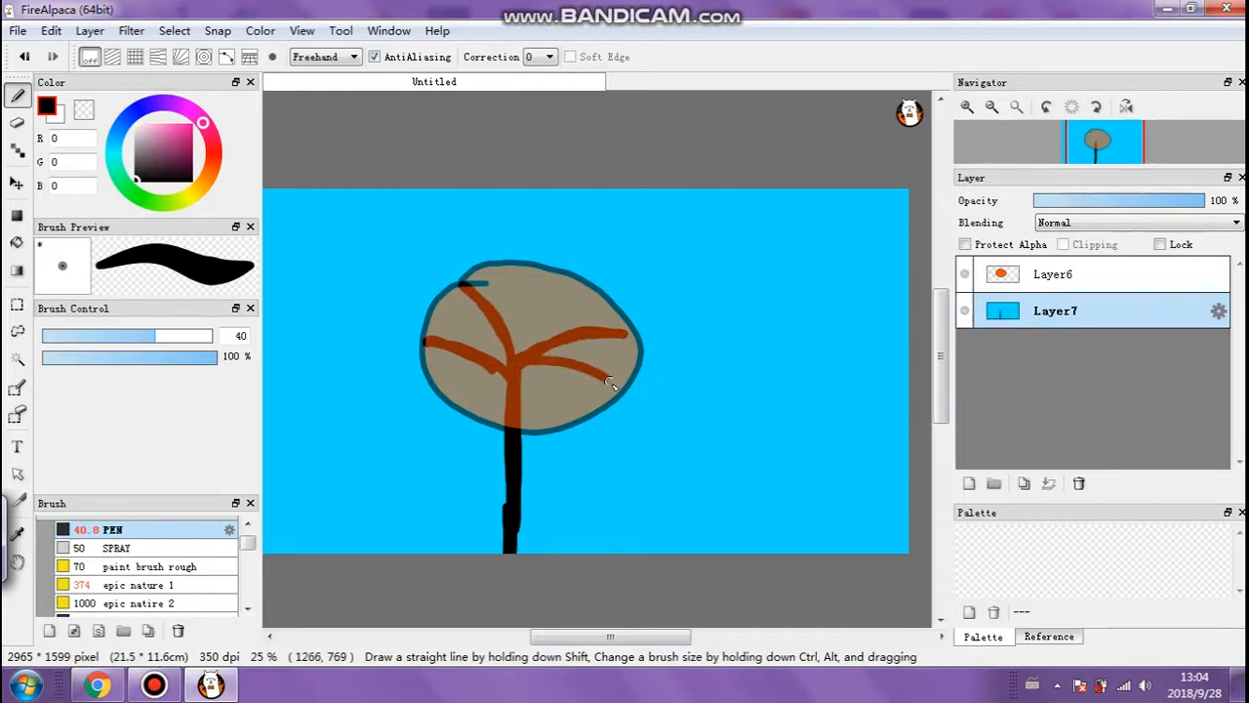
{"action": "mouse_move", "coordinate": [509, 366]}
{"action": "left_mouse_down"}
{"action": "mouse_move", "coordinate": [448, 379]}
{"action": "mouse_move", "coordinate": [478, 382]}
{"action": "mouse_move", "coordinate": [460, 364]}
{"action": "mouse_move", "coordinate": [494, 367]}
{"action": "mouse_move", "coordinate": [441, 350]}
{"action": "mouse_move", "coordinate": [523, 354]}
{"action": "mouse_move", "coordinate": [487, 337]}
{"action": "mouse_move", "coordinate": [510, 320]}
{"action": "mouse_move", "coordinate": [485, 309]}
{"action": "mouse_move", "coordinate": [503, 303]}
{"action": "mouse_move", "coordinate": [528, 343]}
{"action": "mouse_move", "coordinate": [548, 330]}
{"action": "mouse_move", "coordinate": [605, 339]}
{"action": "mouse_move", "coordinate": [526, 352]}
{"action": "mouse_move", "coordinate": [540, 370]}
{"action": "mouse_move", "coordinate": [608, 374]}
{"action": "mouse_move", "coordinate": [597, 377]}
{"action": "mouse_move", "coordinate": [514, 360]}
{"action": "mouse_move", "coordinate": [553, 405]}
{"action": "mouse_move", "coordinate": [562, 402]}
{"action": "left_mouse_up"}
{"action": "left_click", "coordinate": [94, 335]}
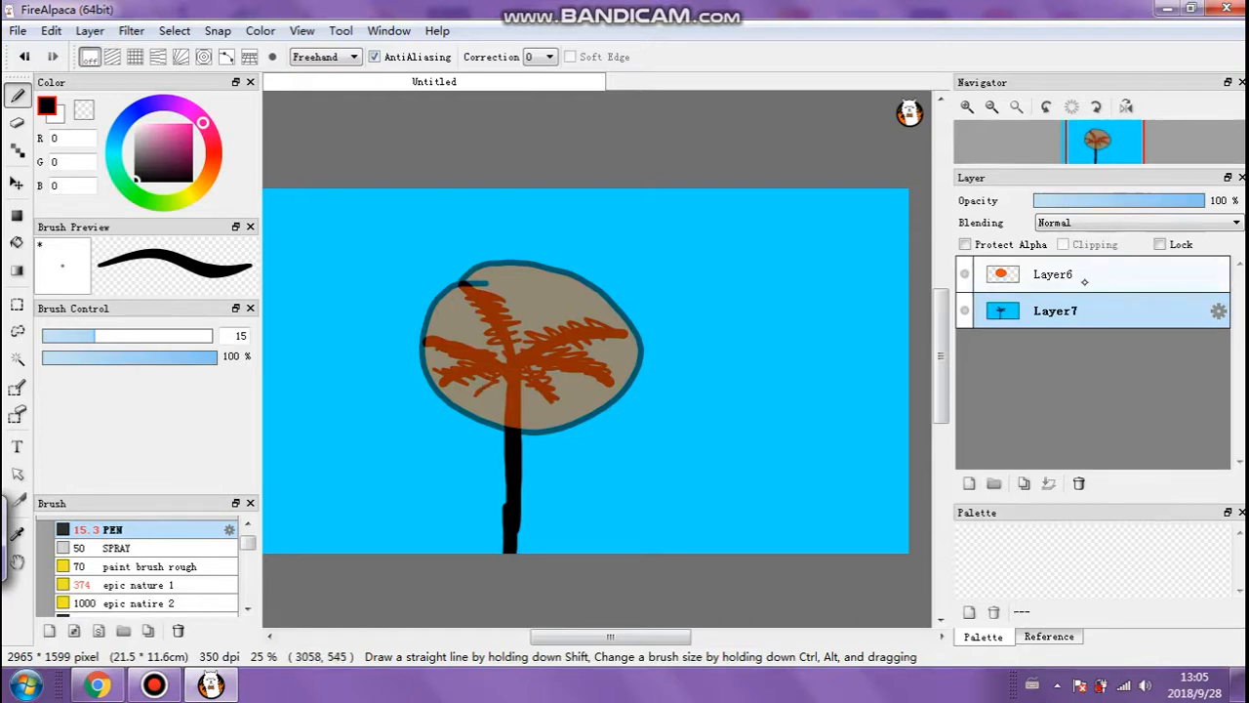
Restore Layer6's opacity to 100% and make Layer7 the active layer.
{"action": "left_click", "coordinate": [1122, 274]}
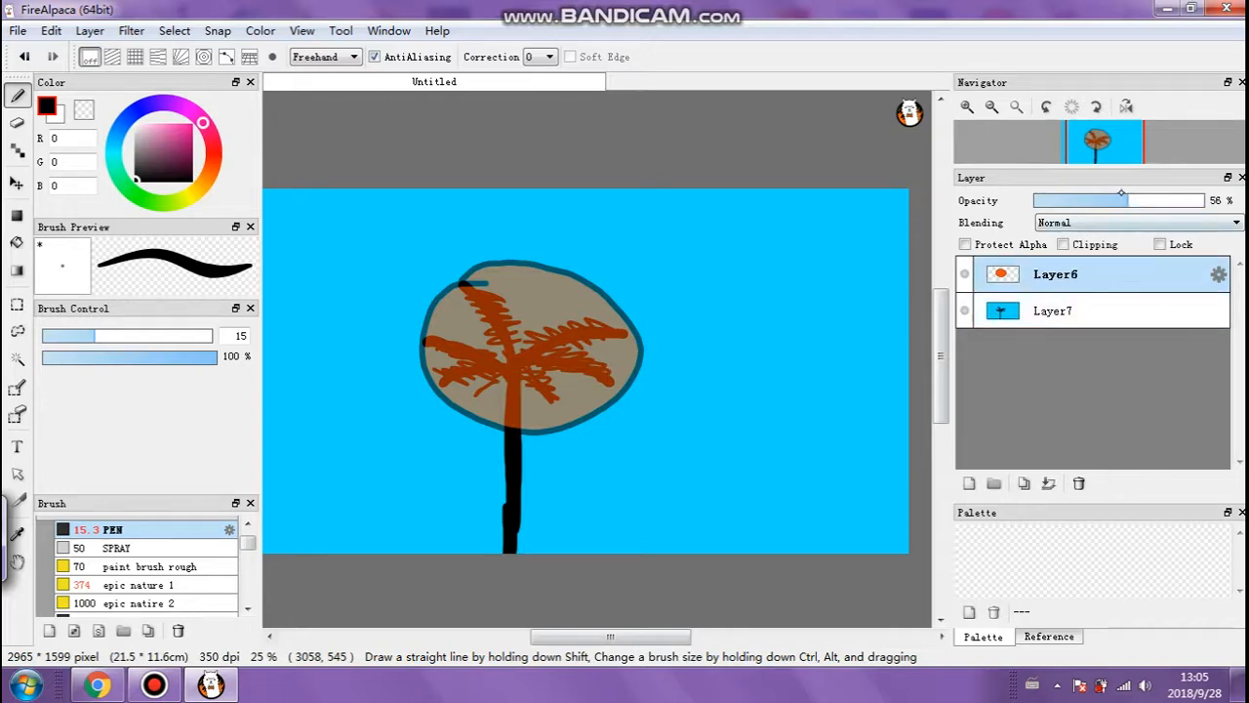
{"action": "left_click_drag", "start_coordinate": [1096, 200], "coordinate": [1207, 200]}
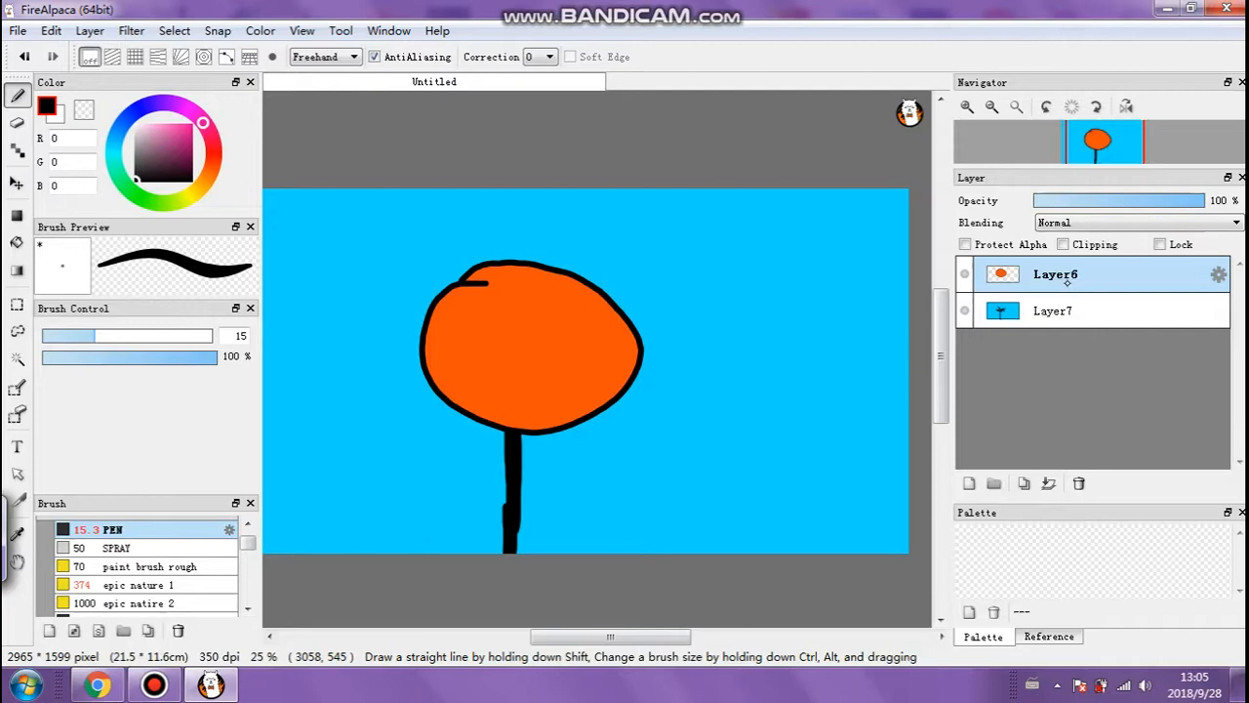
{"action": "mouse_move", "coordinate": [751, 3]}
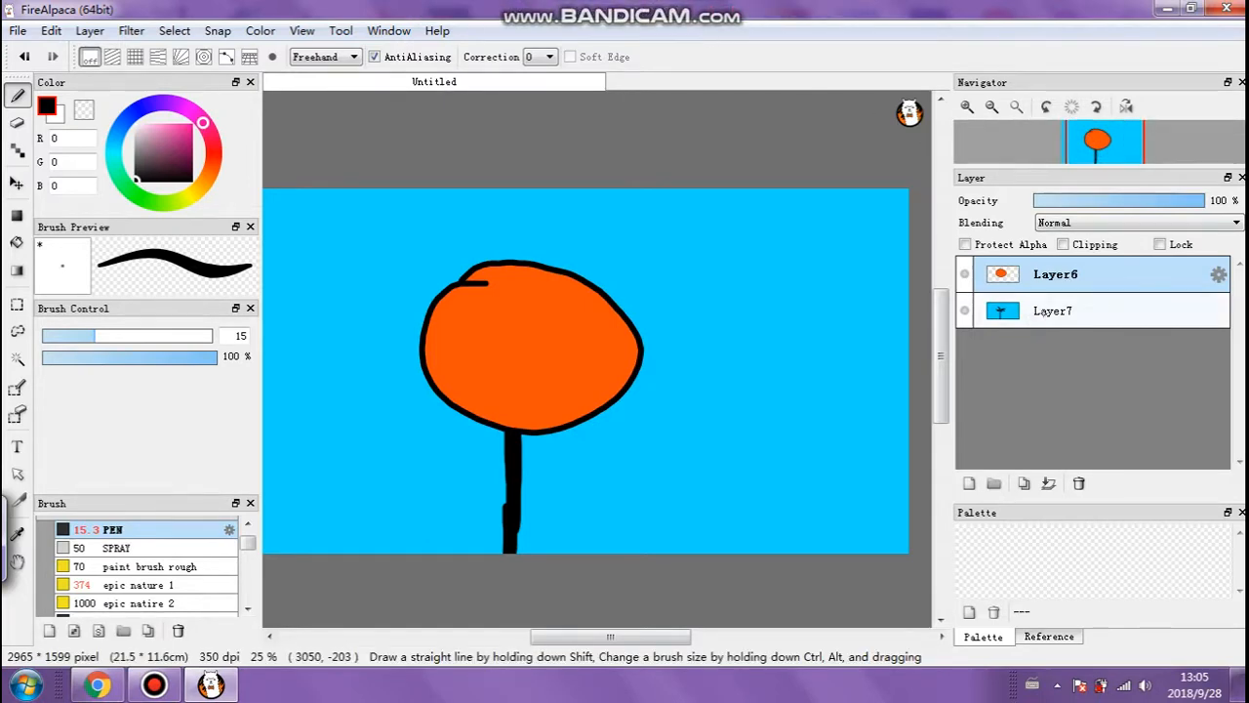
{"action": "left_click", "coordinate": [1071, 308]}
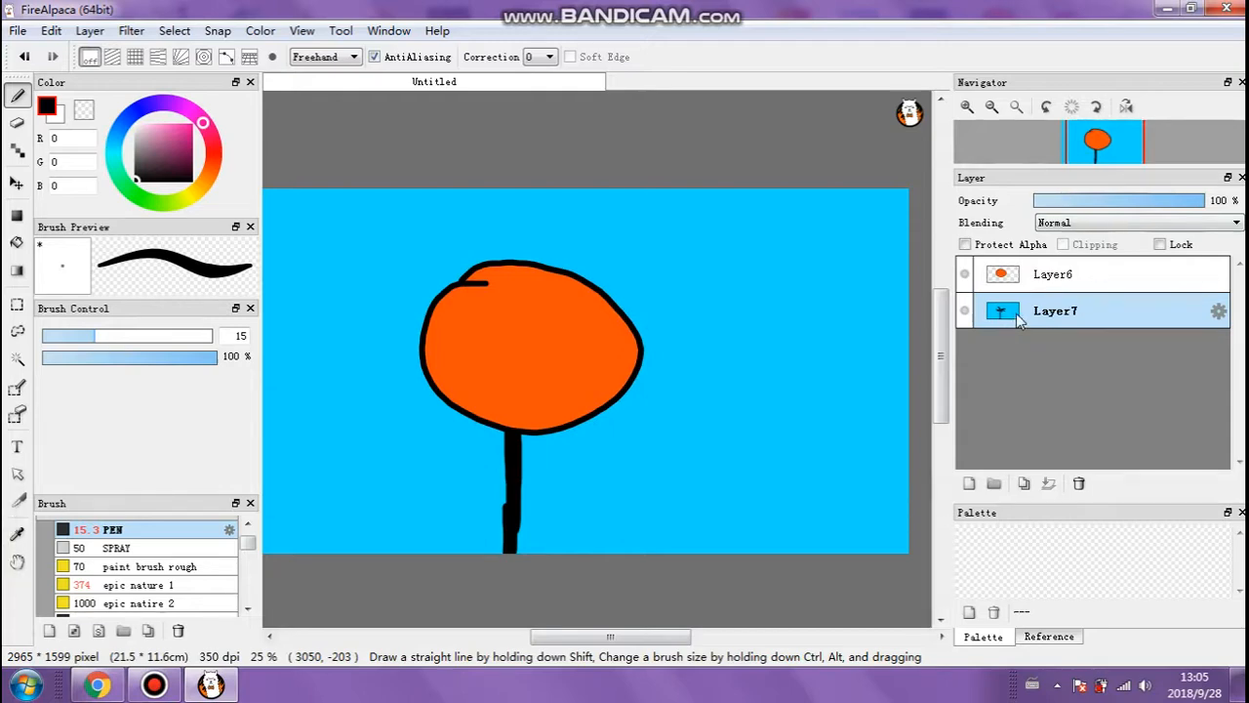
{"action": "left_click_drag", "start_coordinate": [1073, 275], "coordinate": [1075, 260]}
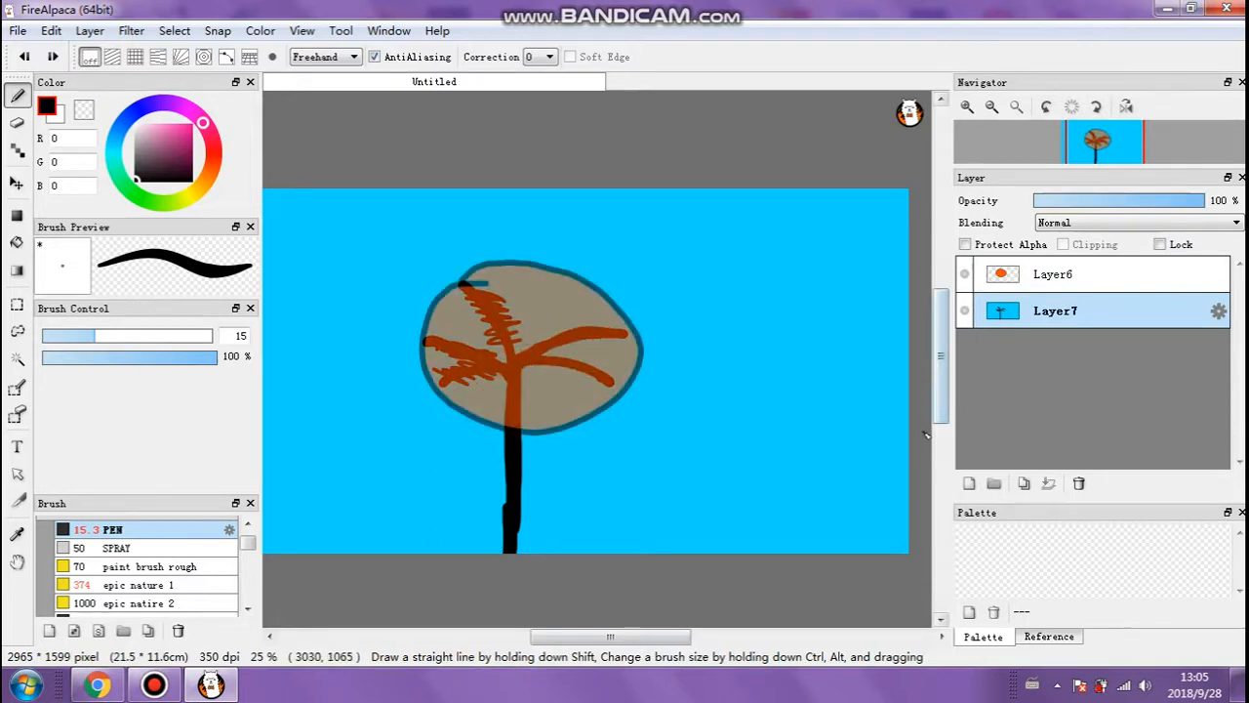
Undo all the palm tree strokes on Layer7, including the stem.
{"action": "key", "text": "ctrl+z"}
{"action": "key", "text": "ctrl+z"}
{"action": "key", "text": "ctrl+z"}
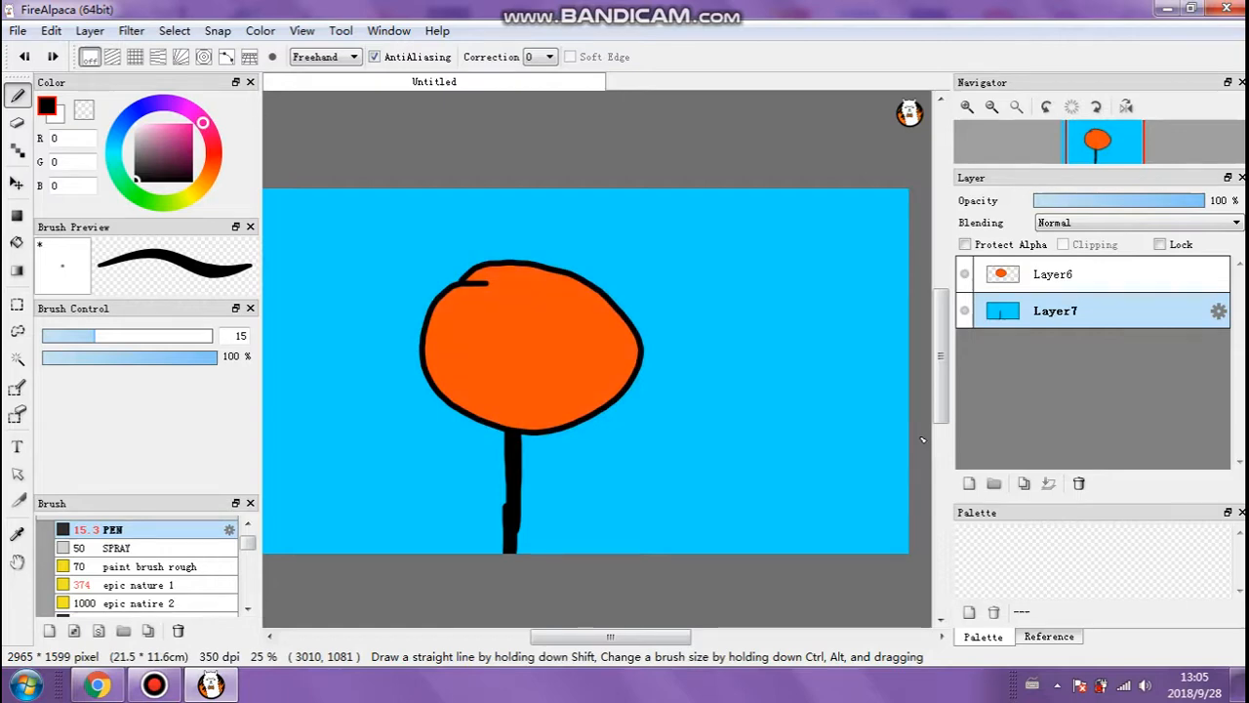
{"action": "key", "text": "ctrl+z"}
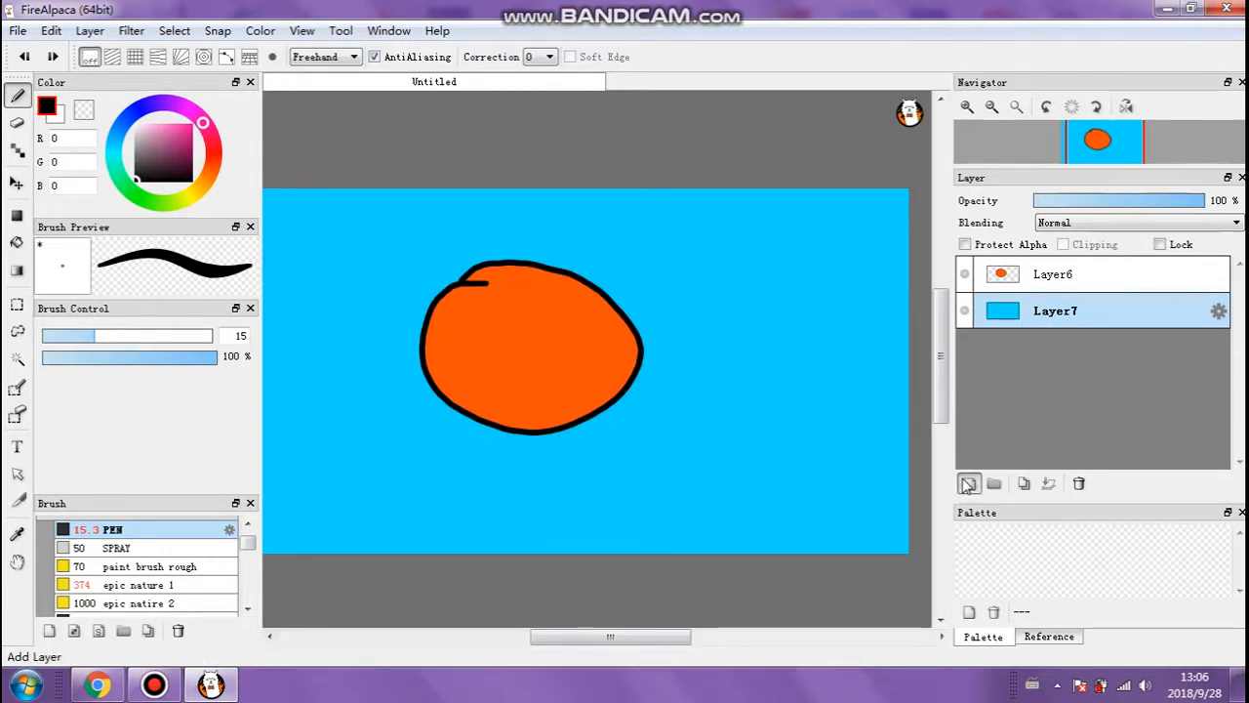
Add a layer at the top of the layer stack and merge all the layers down into Layer7.
{"action": "left_click", "coordinate": [968, 484]}
{"action": "left_click_drag", "start_coordinate": [1093, 311], "coordinate": [1093, 267]}
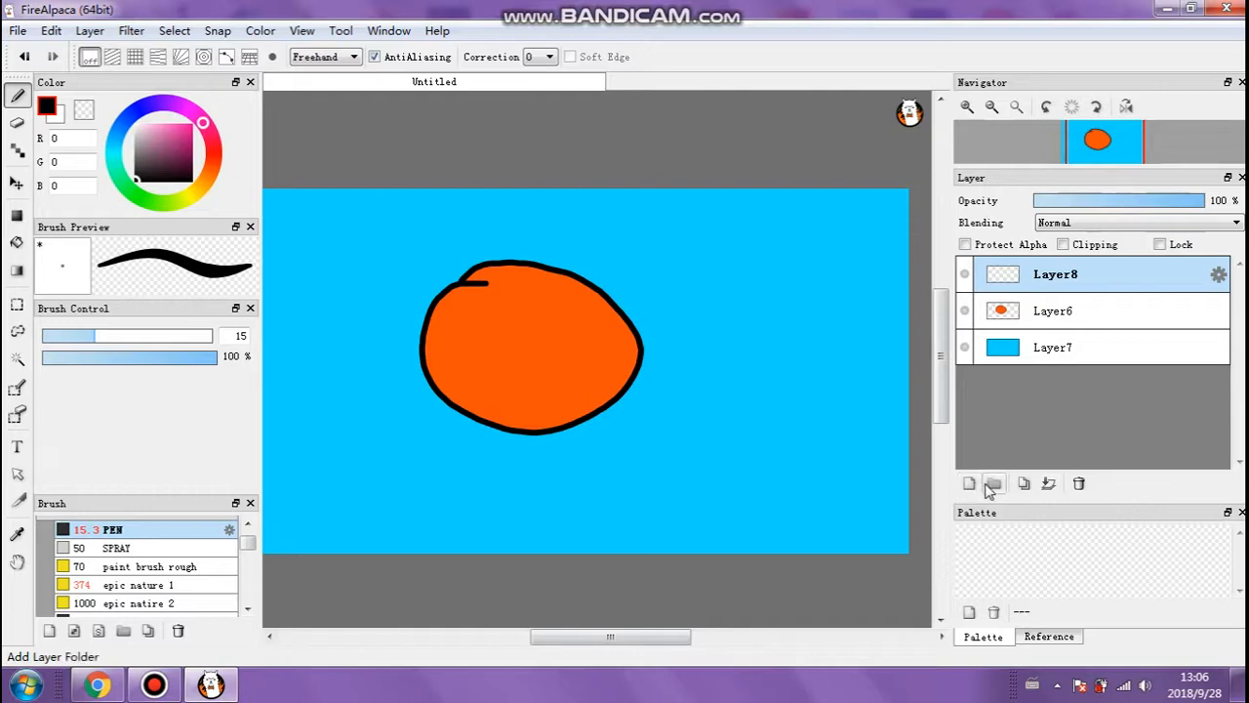
{"action": "left_click", "coordinate": [1049, 484]}
{"action": "left_click", "coordinate": [1050, 485]}
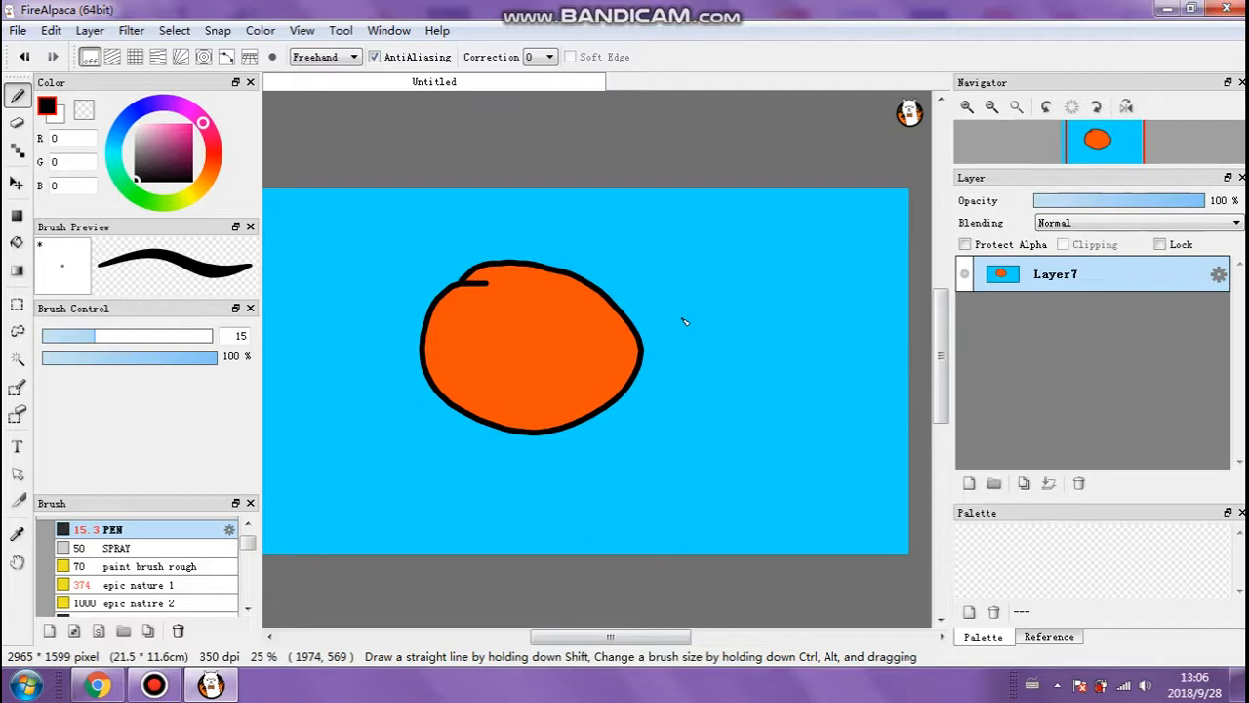
Undo the layer merges, reordering and layer addition, keeping Layer6's opacity at 100%.
{"action": "key", "text": "ctrl+z"}
{"action": "key", "text": "ctrl+z"}
{"action": "key", "text": "ctrl+z"}
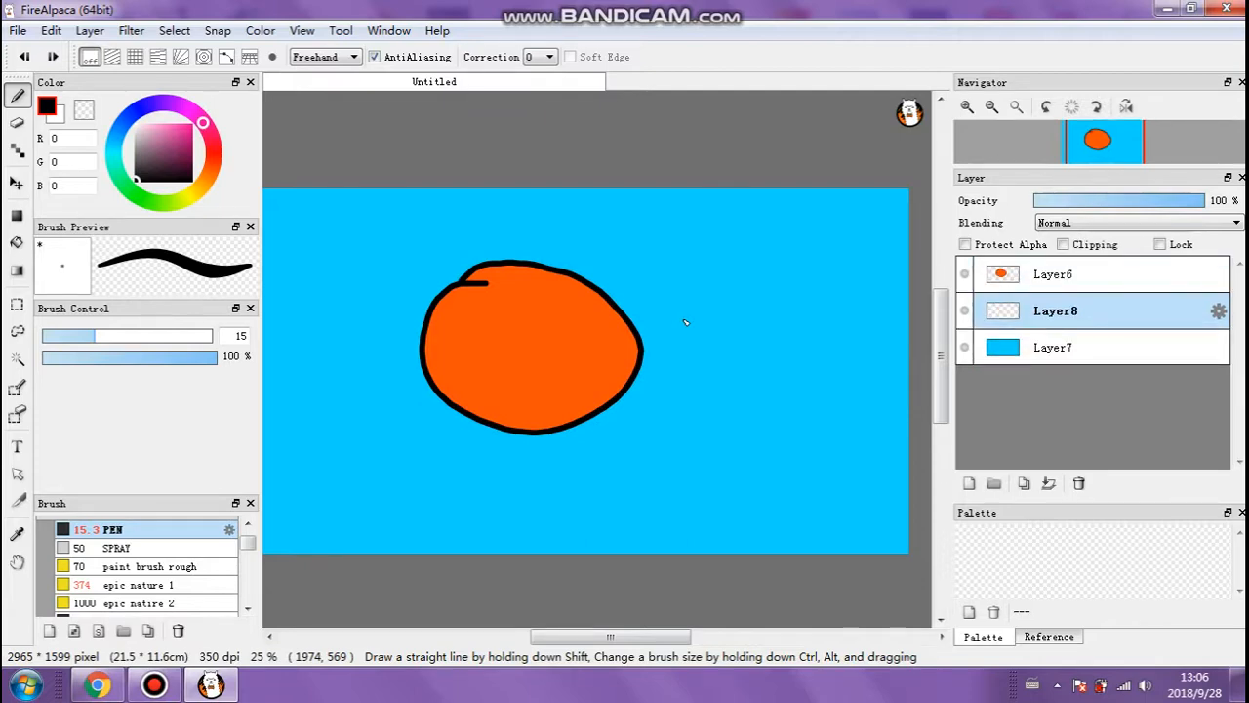
{"action": "key", "text": "ctrl+z"}
{"action": "key", "text": "ctrl+z"}
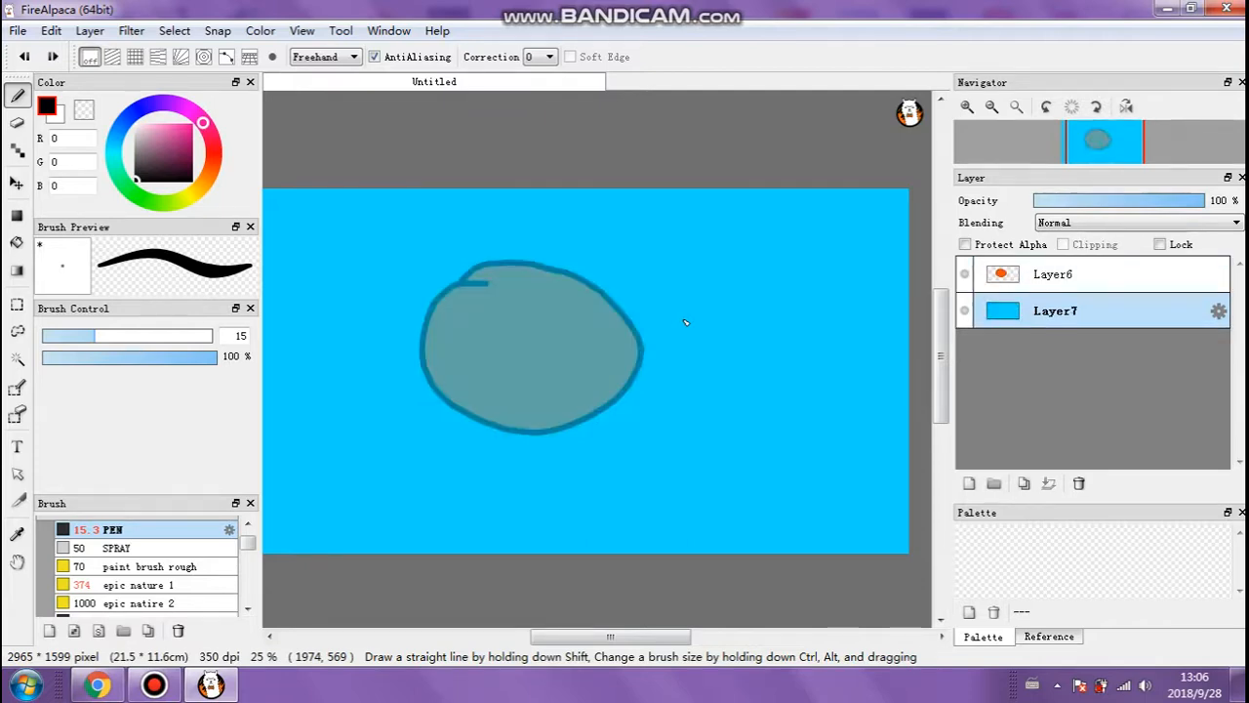
{"action": "key", "text": "ctrl+y"}
{"action": "key", "text": "ctrl+y"}
{"action": "key", "text": "ctrl+y"}
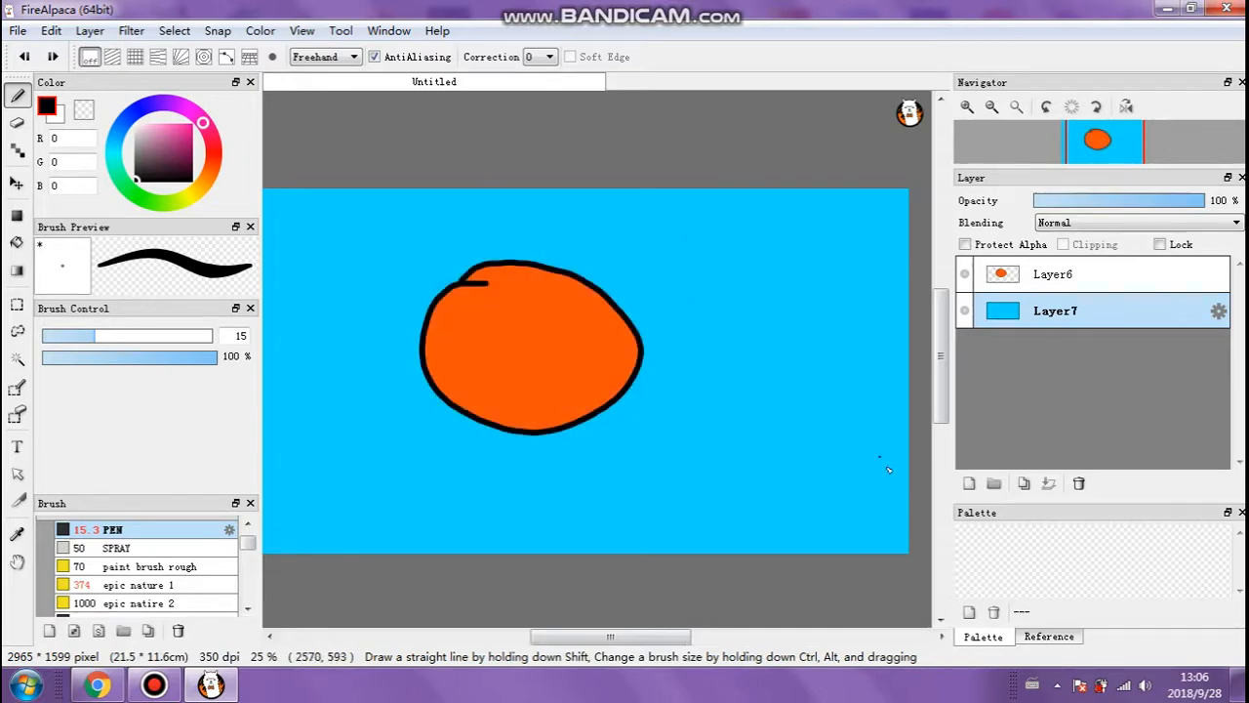
Add an empty layer between Layer6 and Layer7, and duplicate Layer6.
{"action": "left_click", "coordinate": [970, 482]}
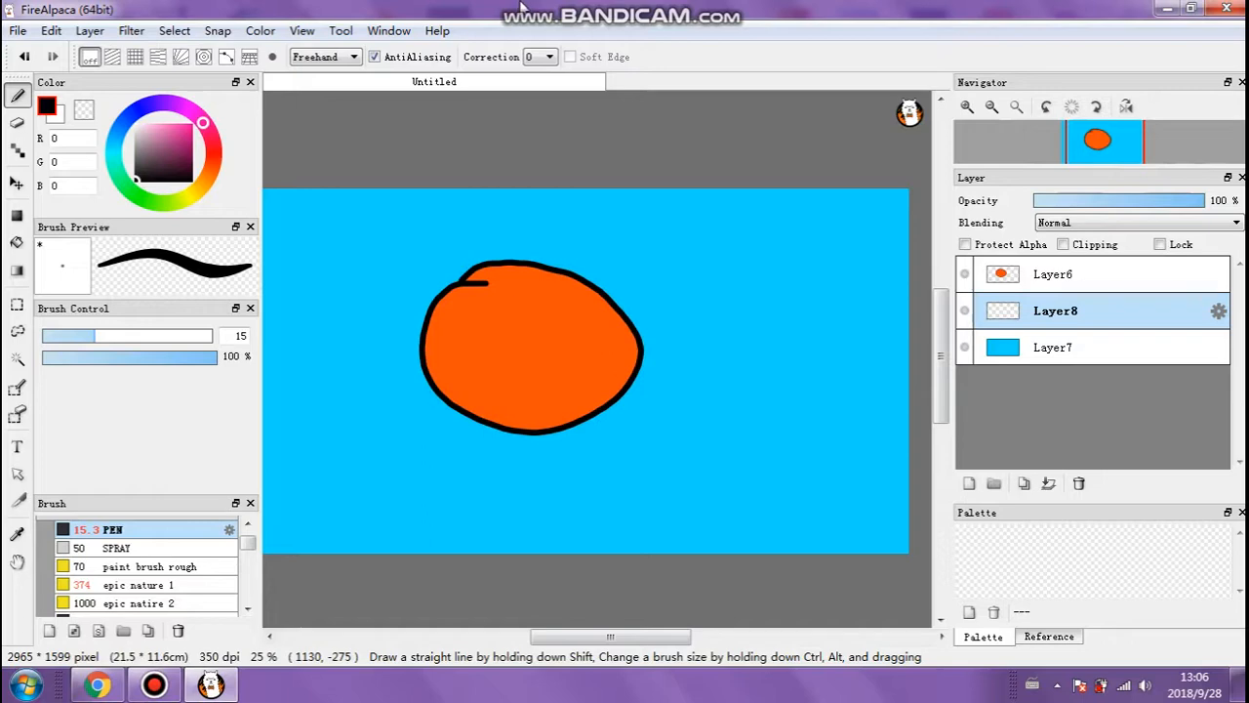
{"action": "mouse_move", "coordinate": [522, 7]}
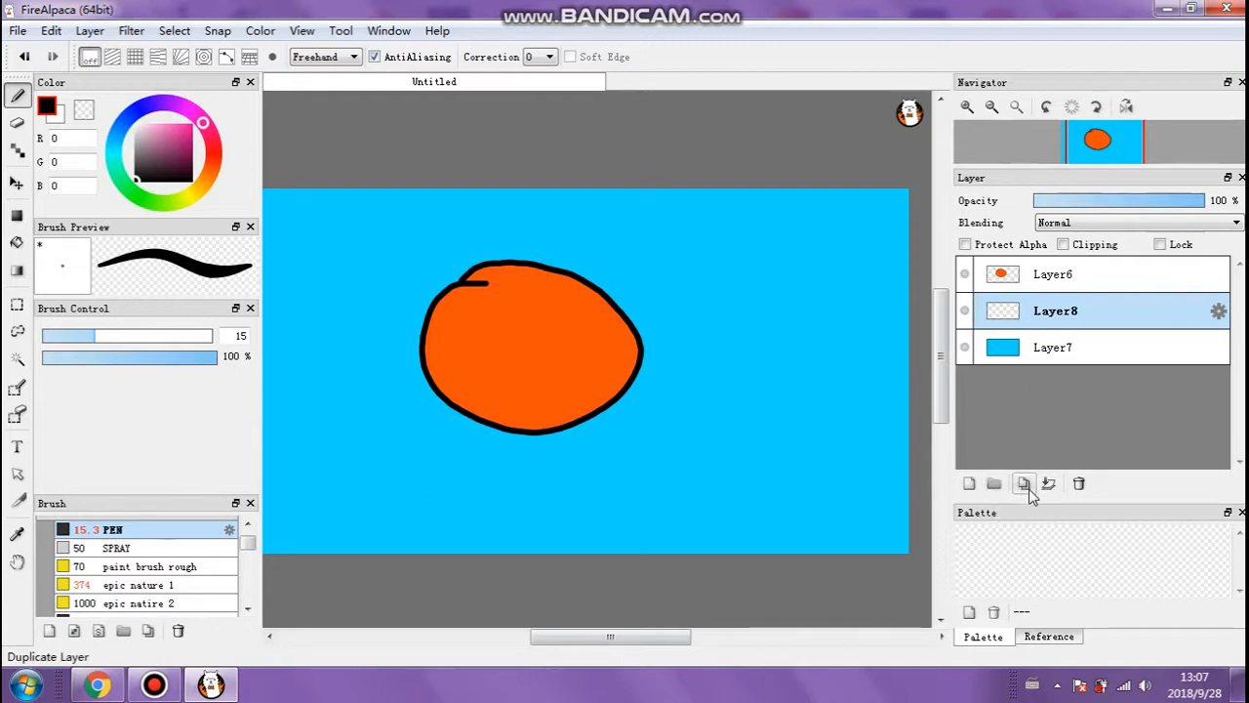
{"action": "left_click", "coordinate": [1040, 283]}
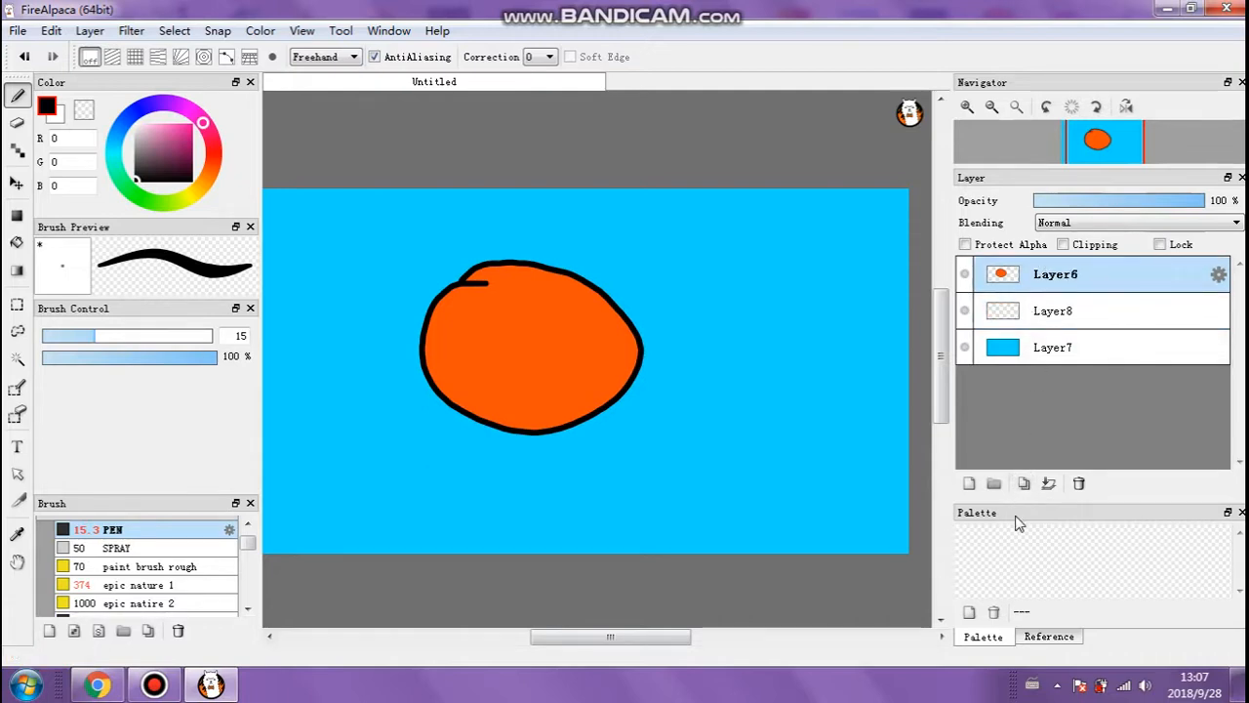
{"action": "left_click", "coordinate": [1024, 485]}
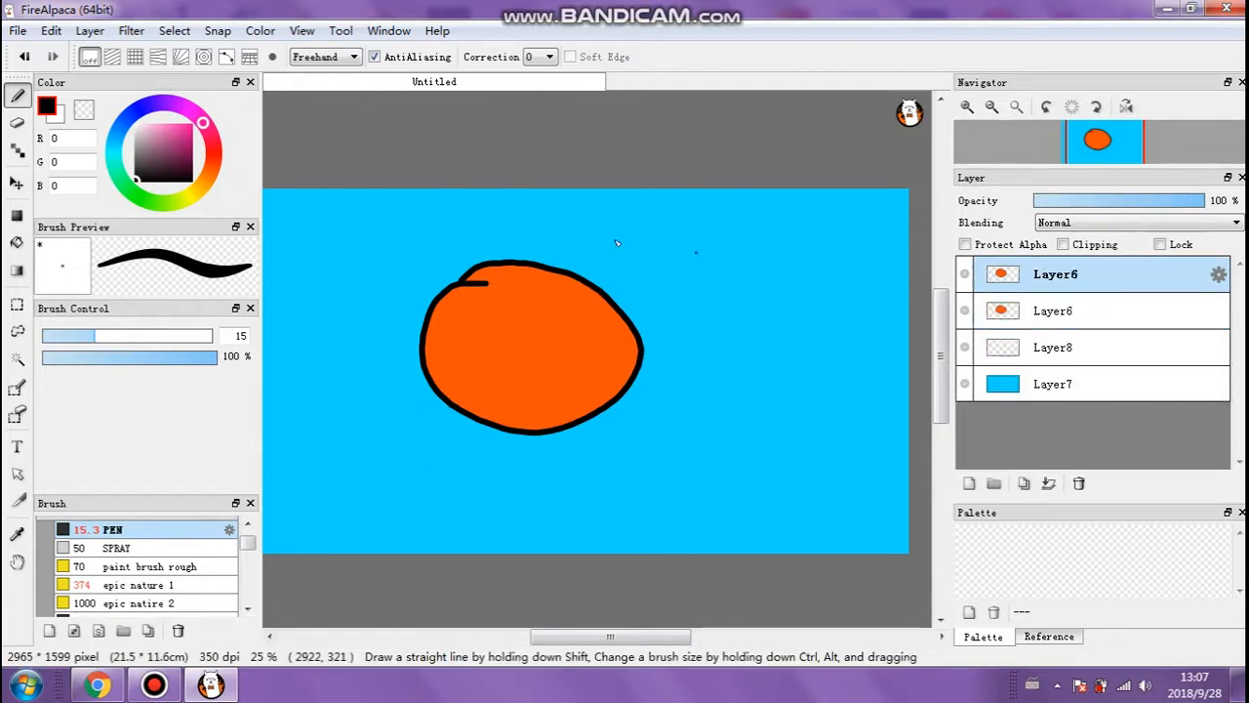
Move the duplicated oval horizontally with the Move tool so it sits just to the right of the original.
{"action": "left_click", "coordinate": [17, 185]}
{"action": "left_click_drag", "start_coordinate": [528, 332], "coordinate": [772, 333]}
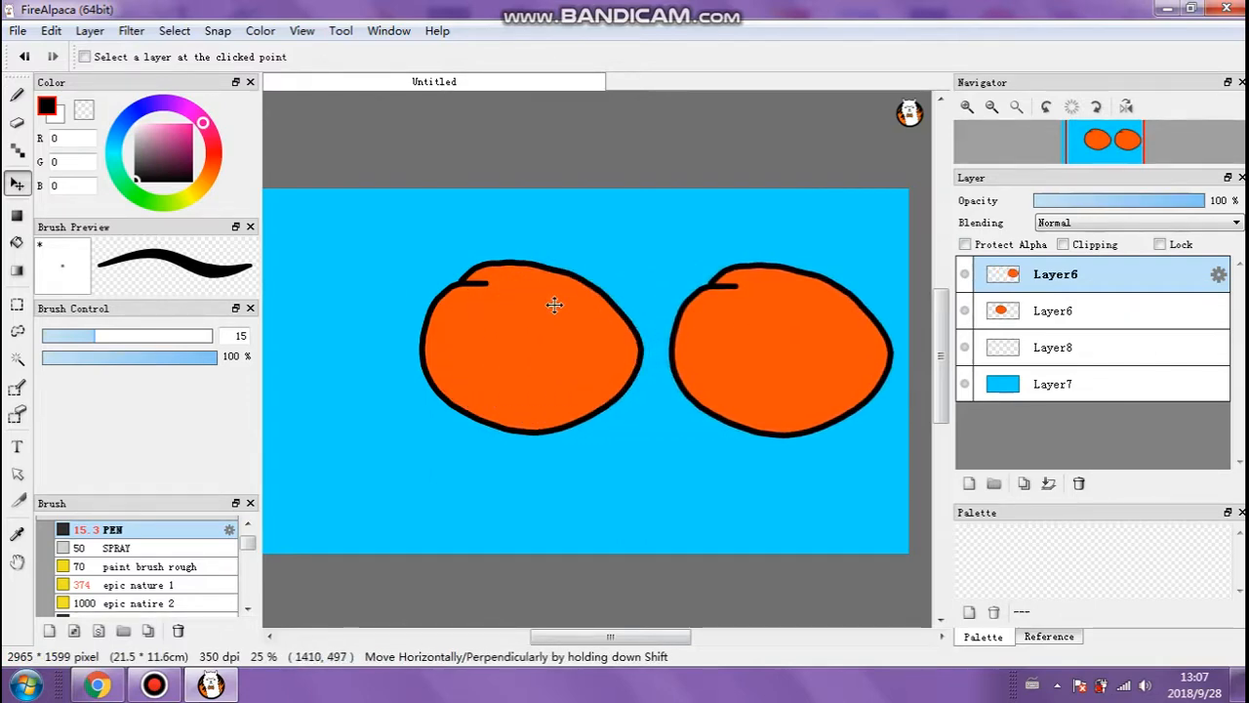
{"action": "key", "text": "ctrl+z"}
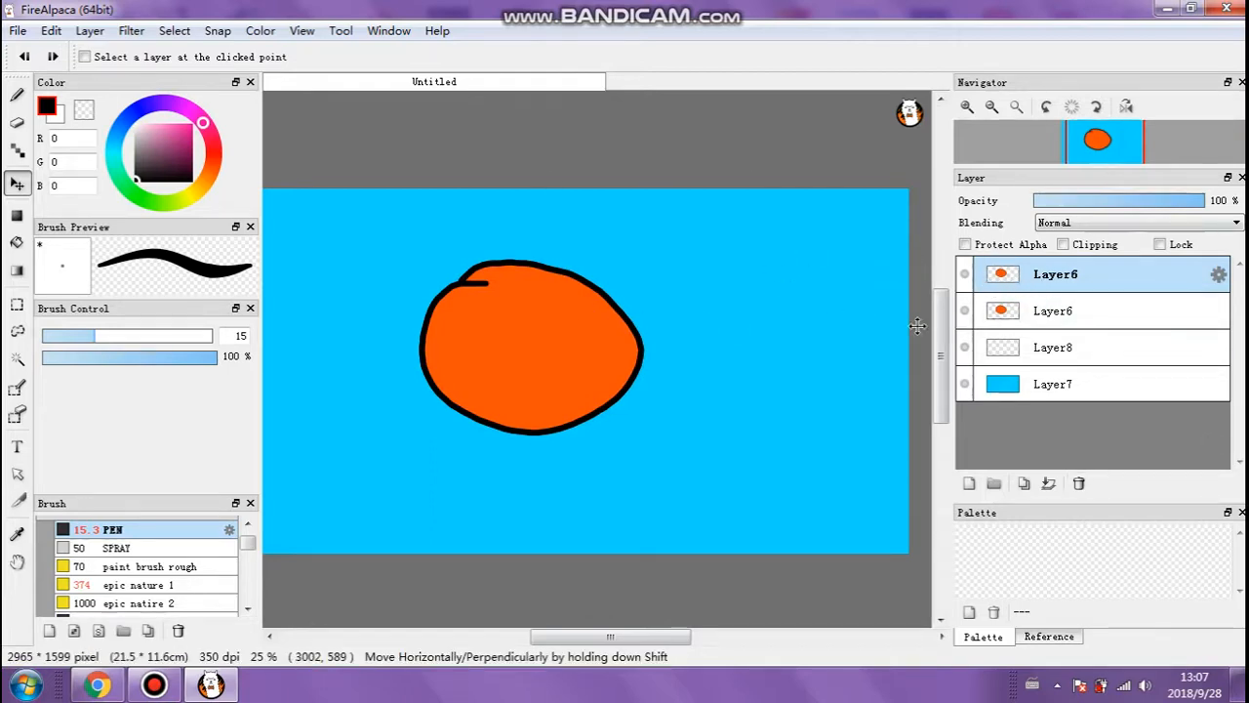
{"action": "left_click_drag", "start_coordinate": [720, 310], "coordinate": [952, 317]}
Scale the duplicated oval down to about 60% of its size with Transform and apply it.
{"action": "left_click", "coordinate": [175, 31]}
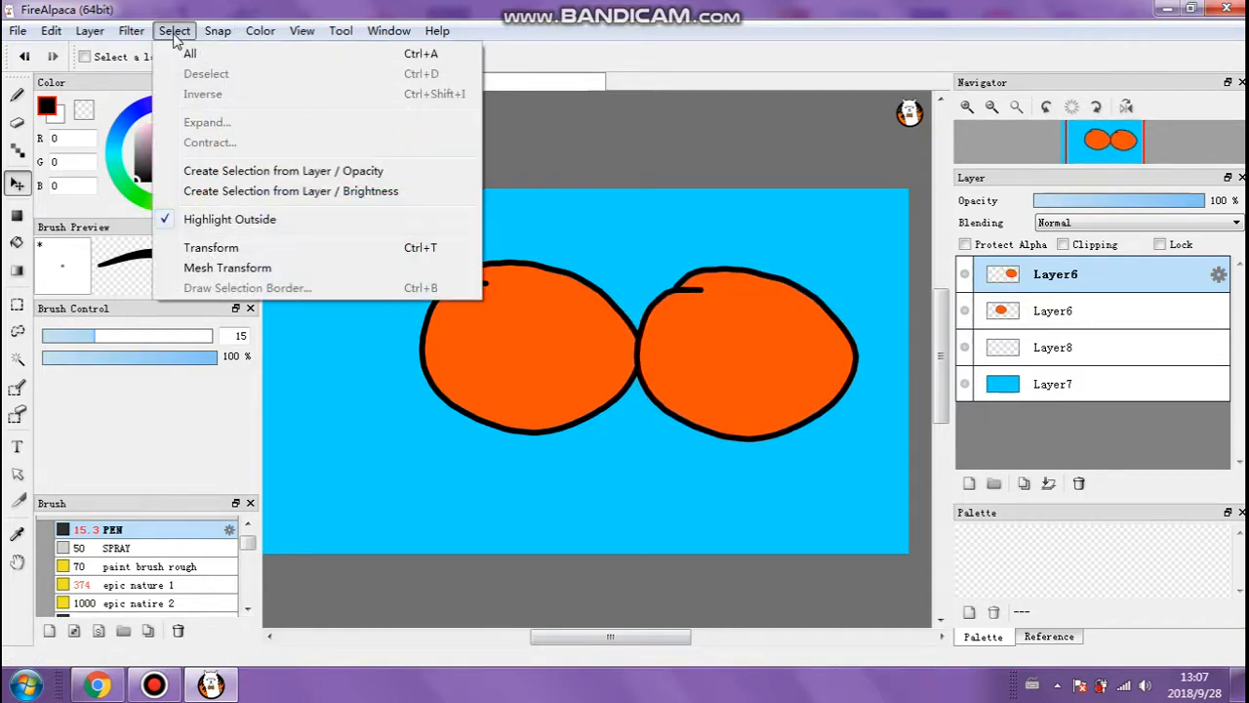
{"action": "left_click", "coordinate": [196, 249]}
{"action": "left_click_drag", "start_coordinate": [723, 360], "coordinate": [792, 258]}
{"action": "left_click_drag", "start_coordinate": [842, 219], "coordinate": [808, 256]}
{"action": "left_click_drag", "start_coordinate": [746, 288], "coordinate": [750, 288]}
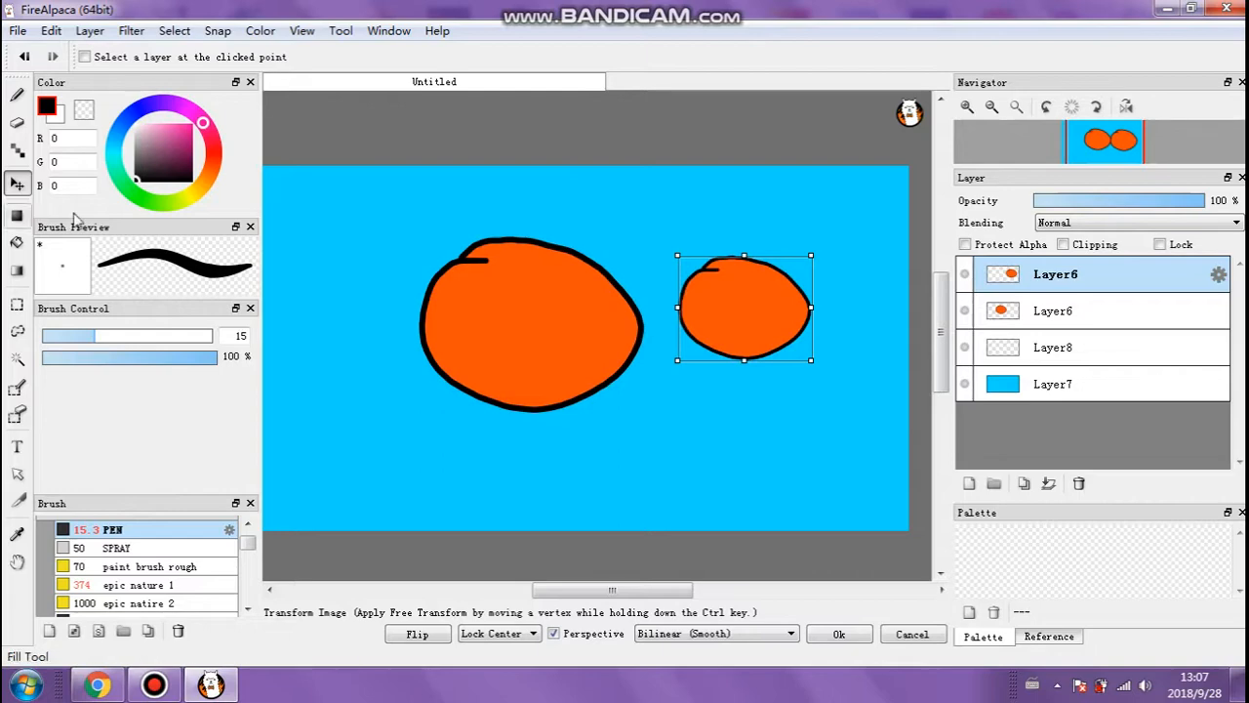
{"action": "left_click", "coordinate": [842, 634]}
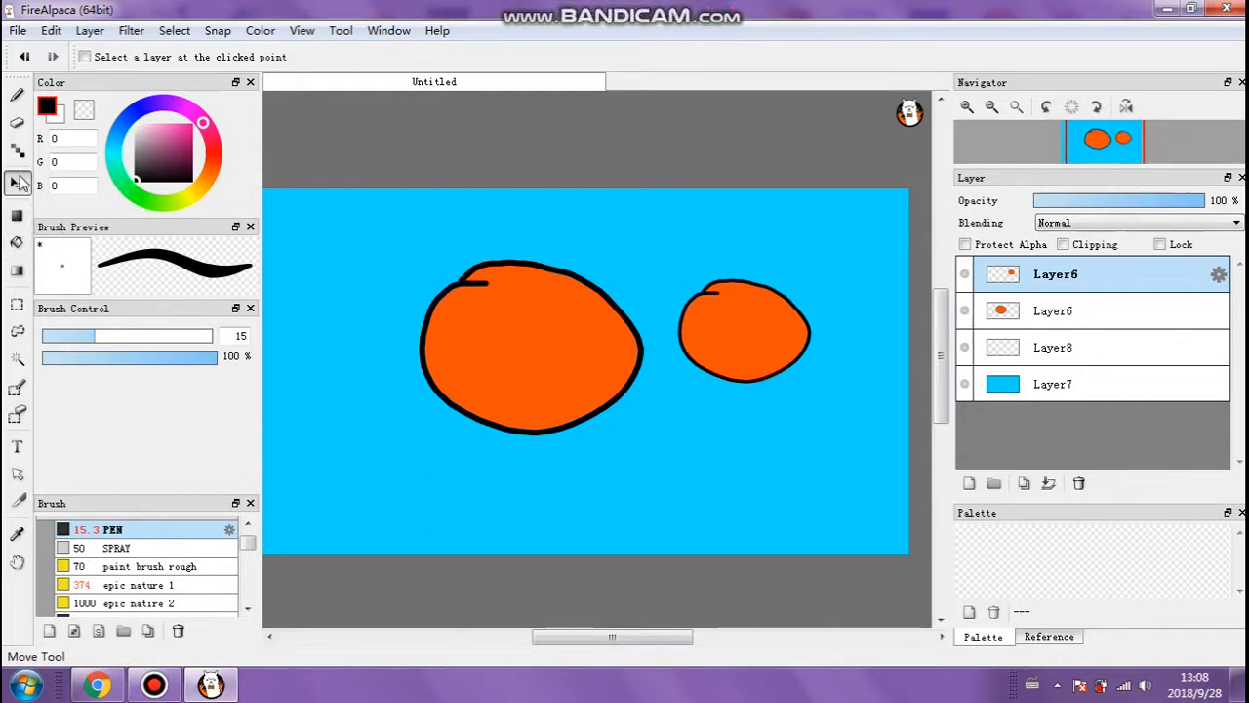
Move the small oval up and left beside the large one, and rotate it slightly counterclockwise with Transform.
{"action": "left_click_drag", "start_coordinate": [364, 238], "coordinate": [376, 207]}
{"action": "left_click", "coordinate": [176, 32]}
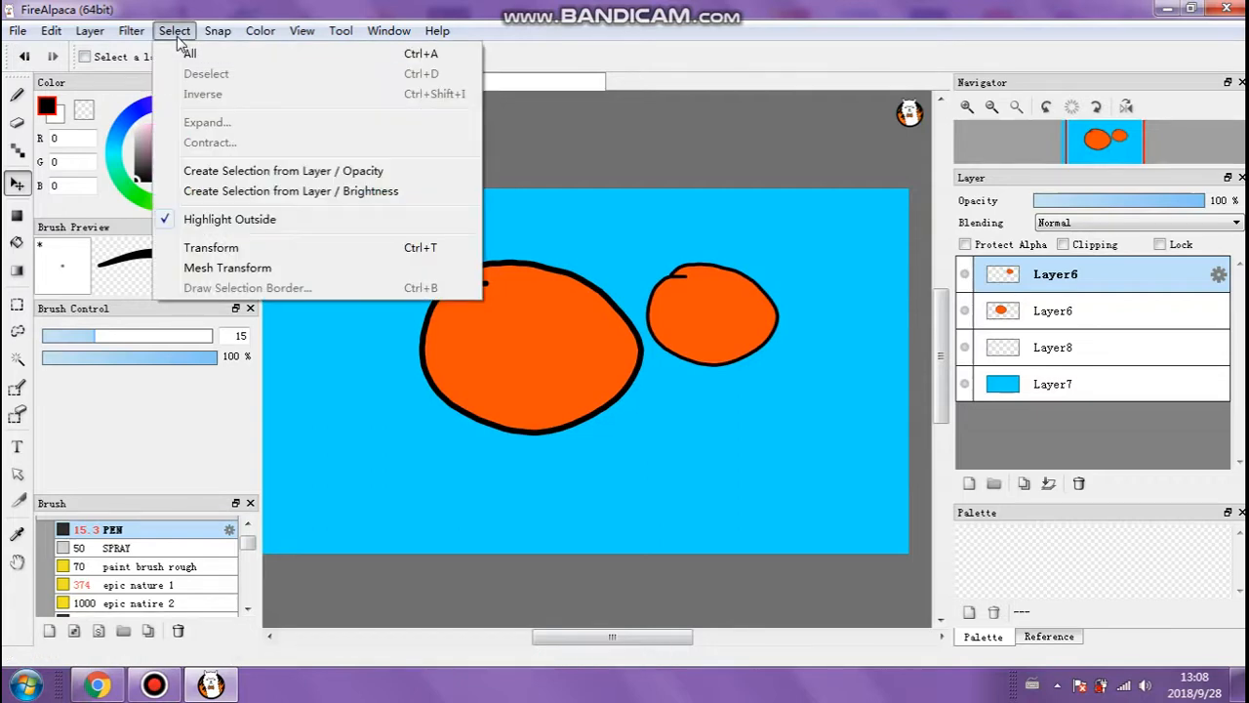
{"action": "left_click", "coordinate": [371, 249]}
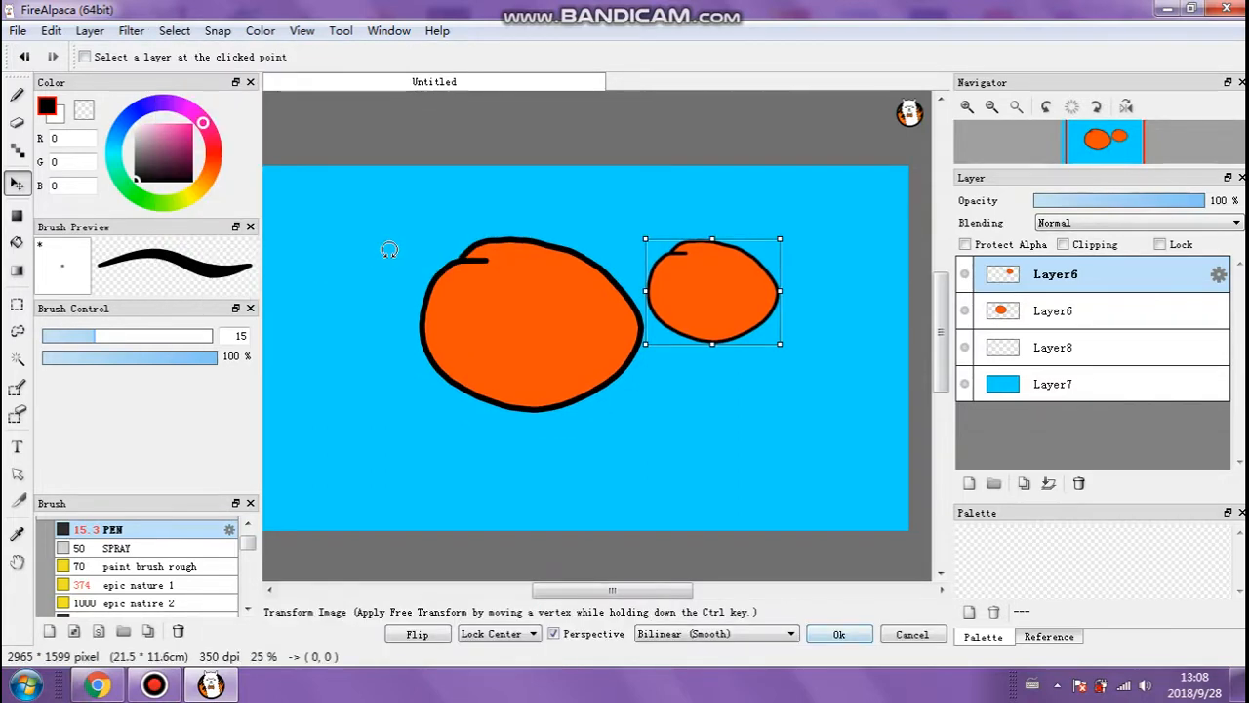
{"action": "mouse_move", "coordinate": [341, 225]}
{"action": "left_mouse_down"}
{"action": "mouse_move", "coordinate": [345, 393]}
{"action": "mouse_move", "coordinate": [371, 189]}
{"action": "mouse_move", "coordinate": [335, 247]}
{"action": "left_mouse_up"}
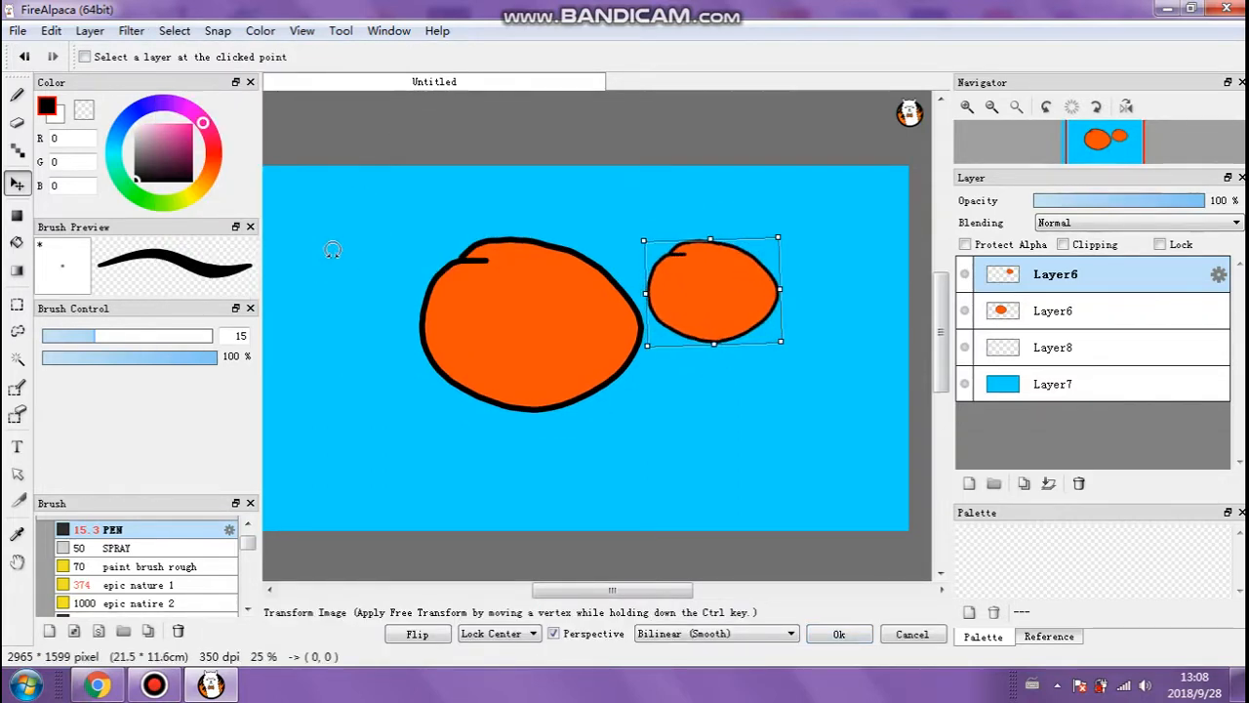
Resize the small oval smaller over the large one, apply the transform, and move it clear to the right of the large oval.
{"action": "left_click_drag", "start_coordinate": [703, 295], "coordinate": [615, 308]}
{"action": "left_click_drag", "start_coordinate": [570, 240], "coordinate": [624, 223]}
{"action": "mouse_move", "coordinate": [560, 7]}
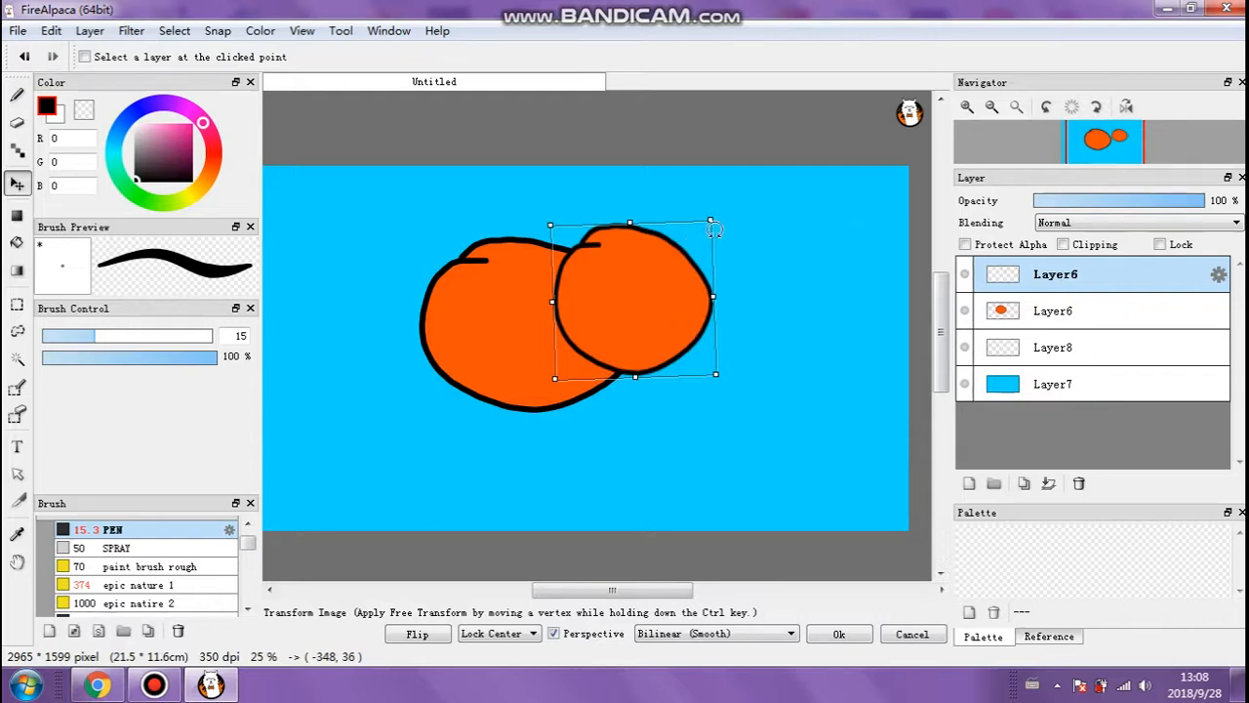
{"action": "left_click_drag", "start_coordinate": [714, 223], "coordinate": [678, 261]}
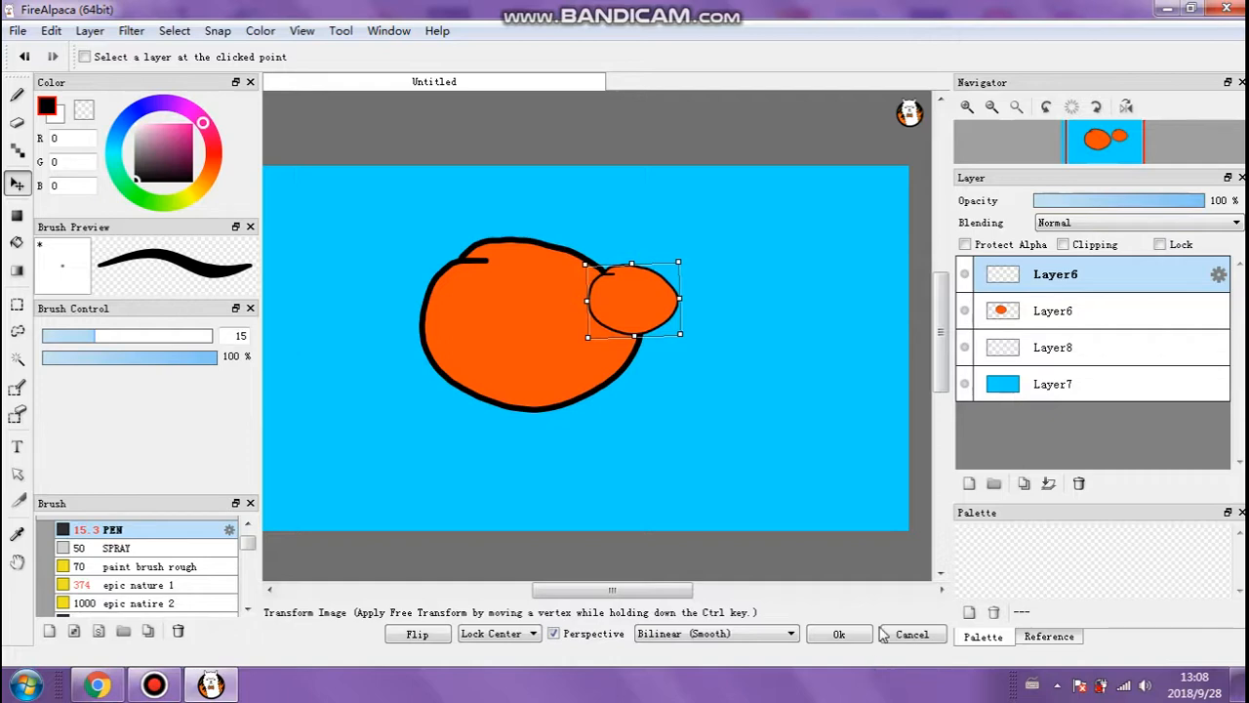
{"action": "left_click", "coordinate": [838, 634]}
{"action": "left_click_drag", "start_coordinate": [619, 326], "coordinate": [732, 299]}
Clear the small oval and undo that, deleting its whole duplicate layer instead.
{"action": "key", "text": "Delete"}
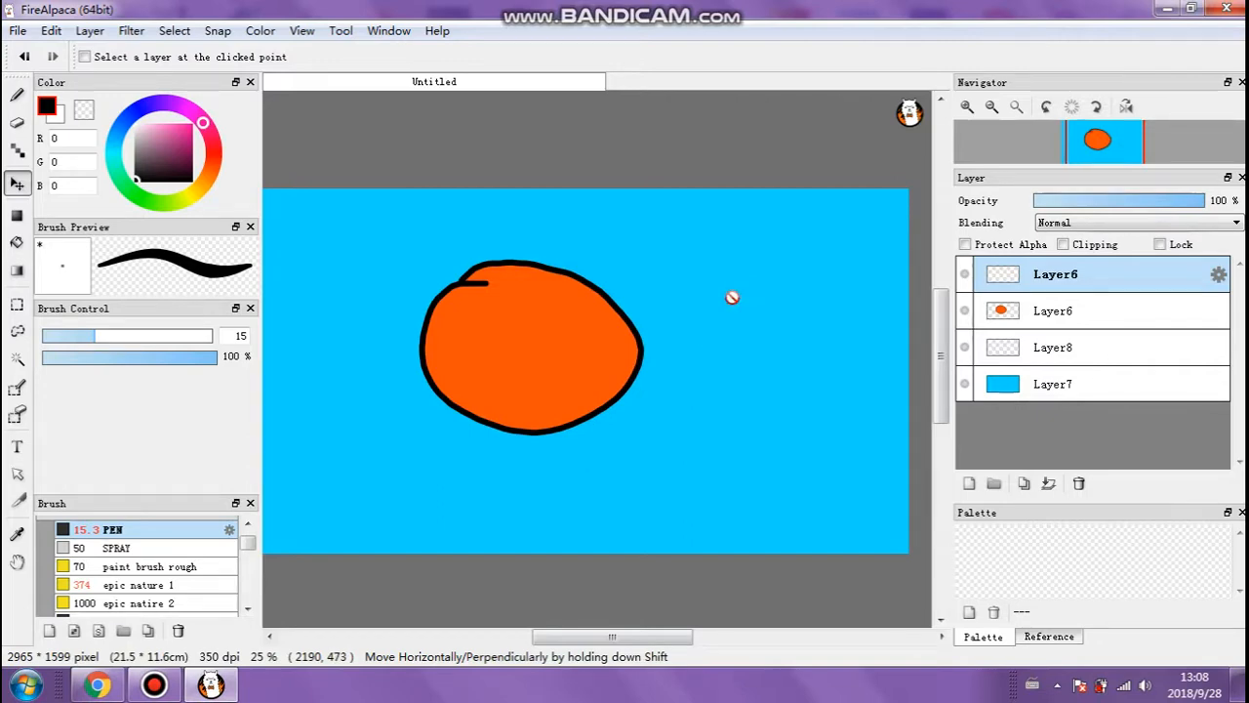
{"action": "key", "text": "ctrl+z"}
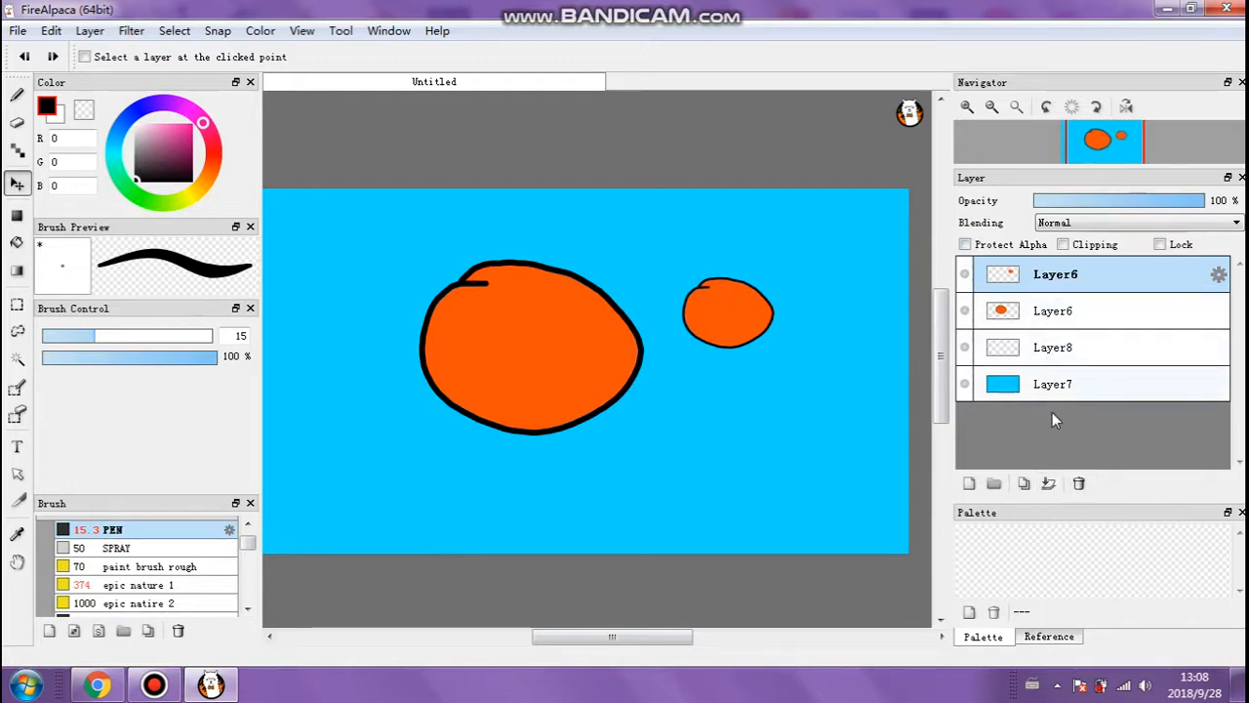
{"action": "left_click", "coordinate": [1081, 484]}
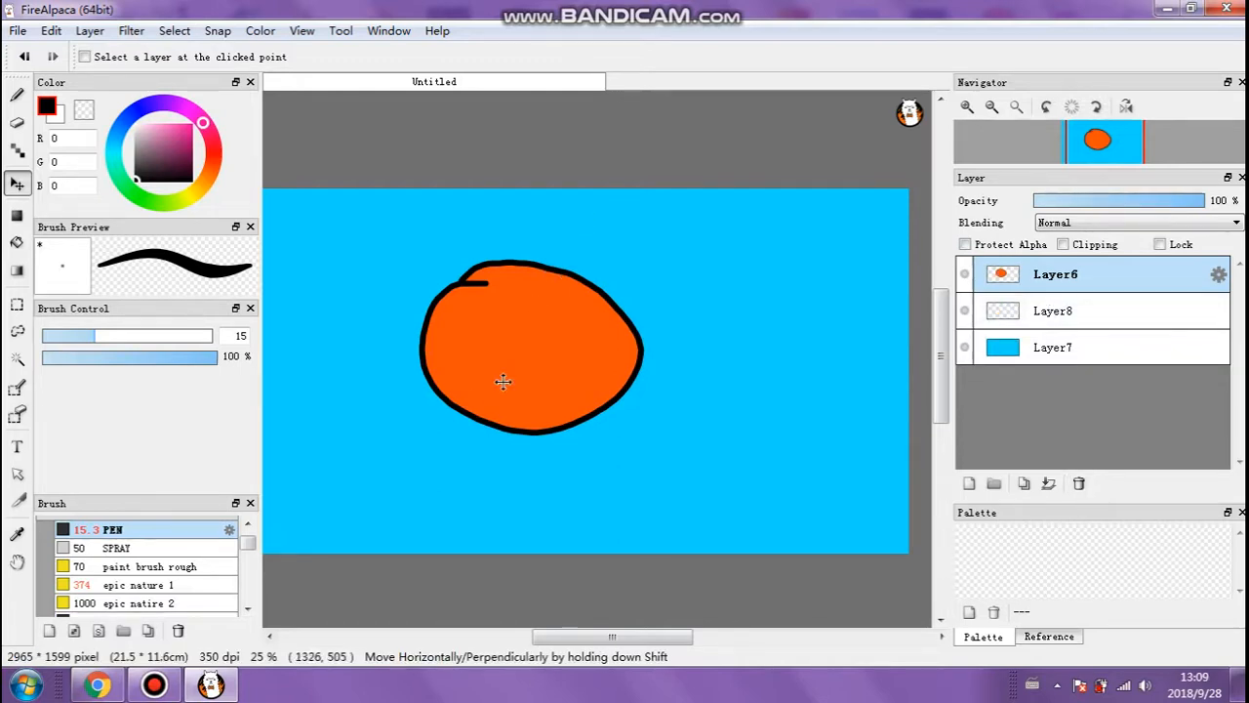
Merge the oval's Layer6 into Layer8, keeping Layer7 separate, and move the oval slightly up and to the right.
{"action": "left_click", "coordinate": [1050, 485]}
{"action": "left_click", "coordinate": [1050, 485]}
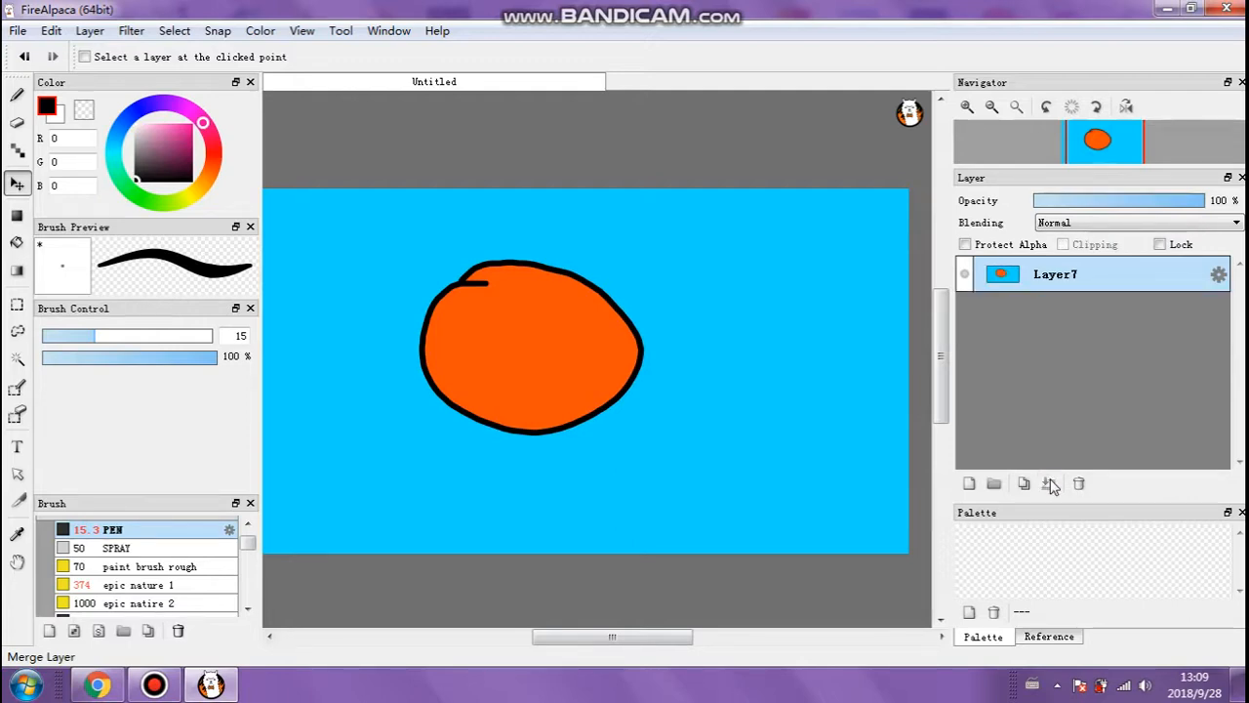
{"action": "key", "text": "ctrl+z"}
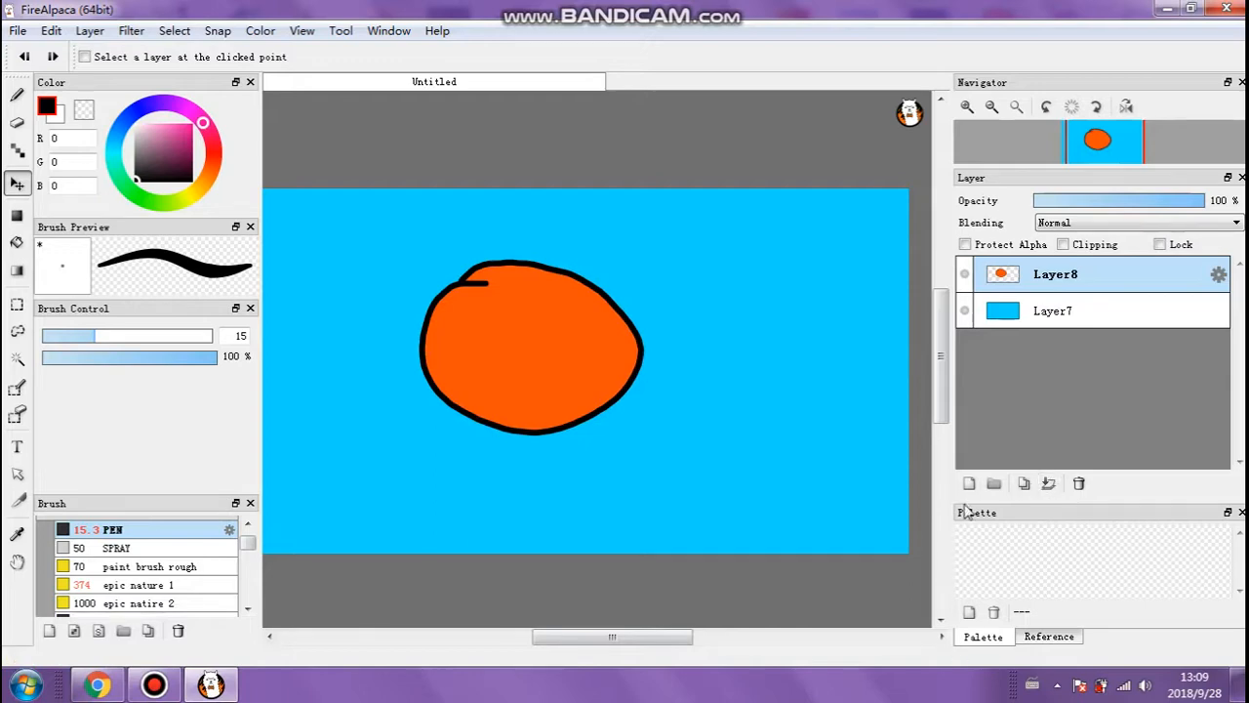
{"action": "left_click_drag", "start_coordinate": [385, 284], "coordinate": [560, 289]}
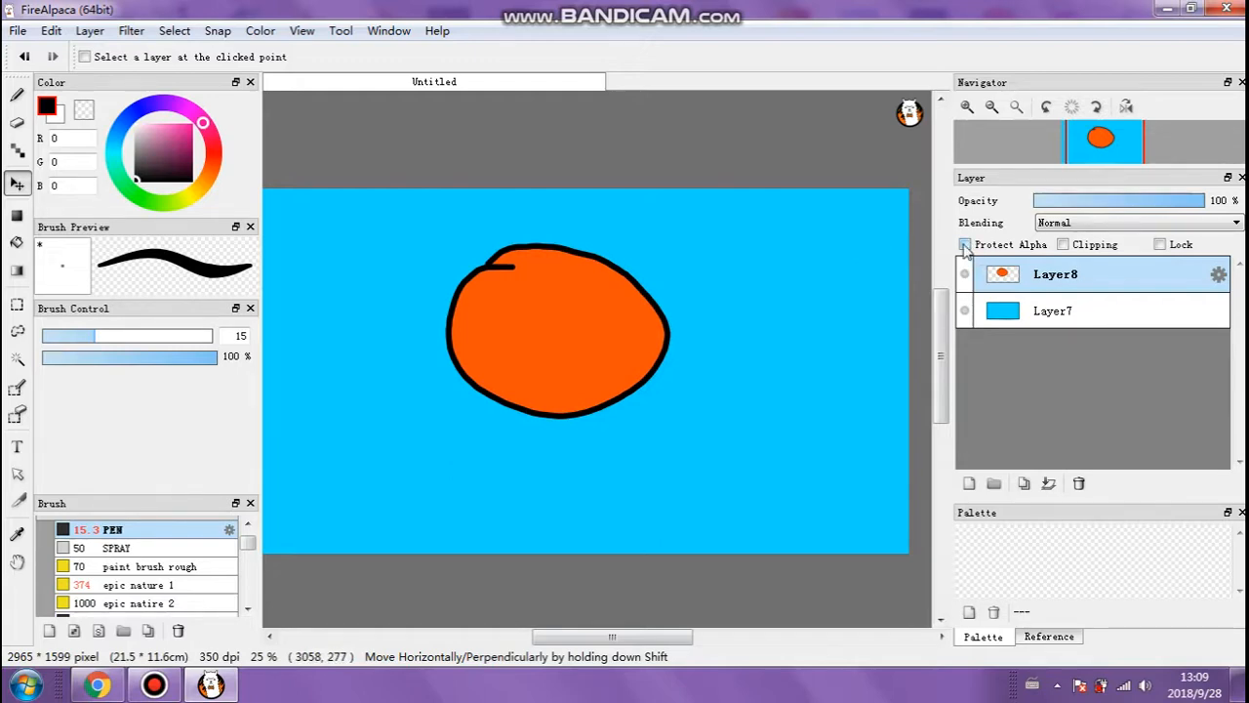
Widen the Layer panel and toggle Clipping on and off for Layer8.
{"action": "left_click_drag", "start_coordinate": [937, 242], "coordinate": [614, 244]}
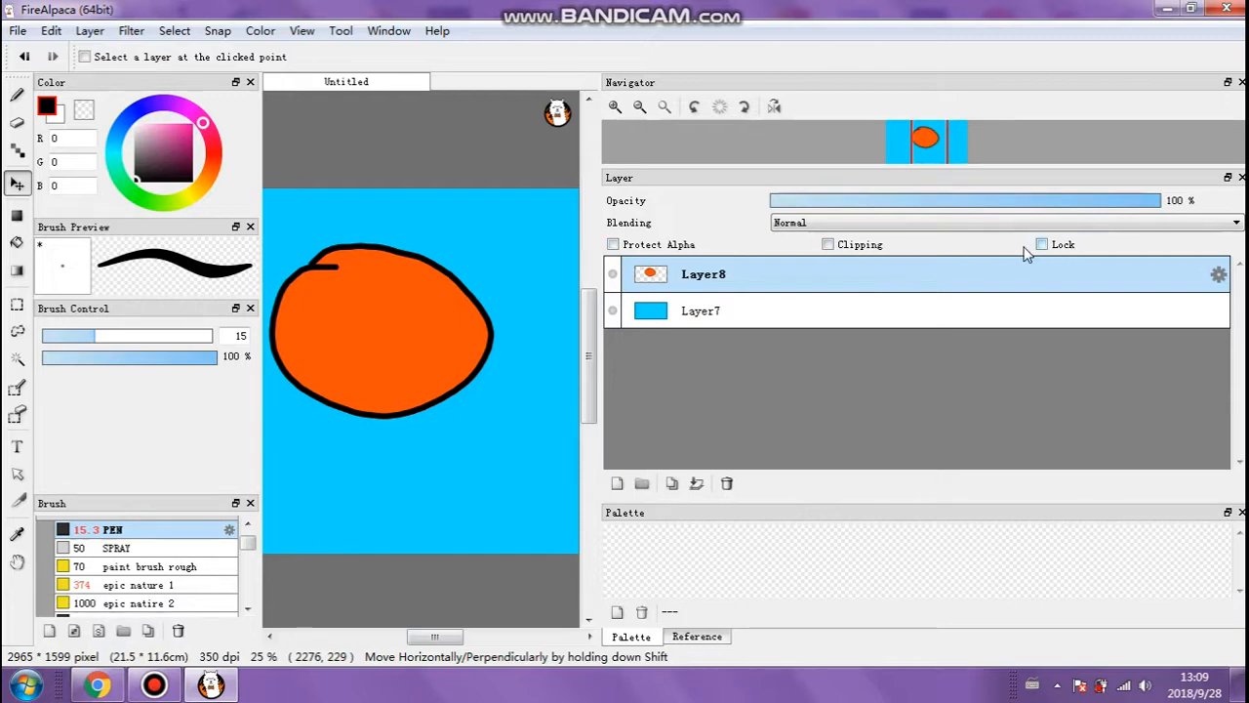
{"action": "left_click", "coordinate": [829, 245]}
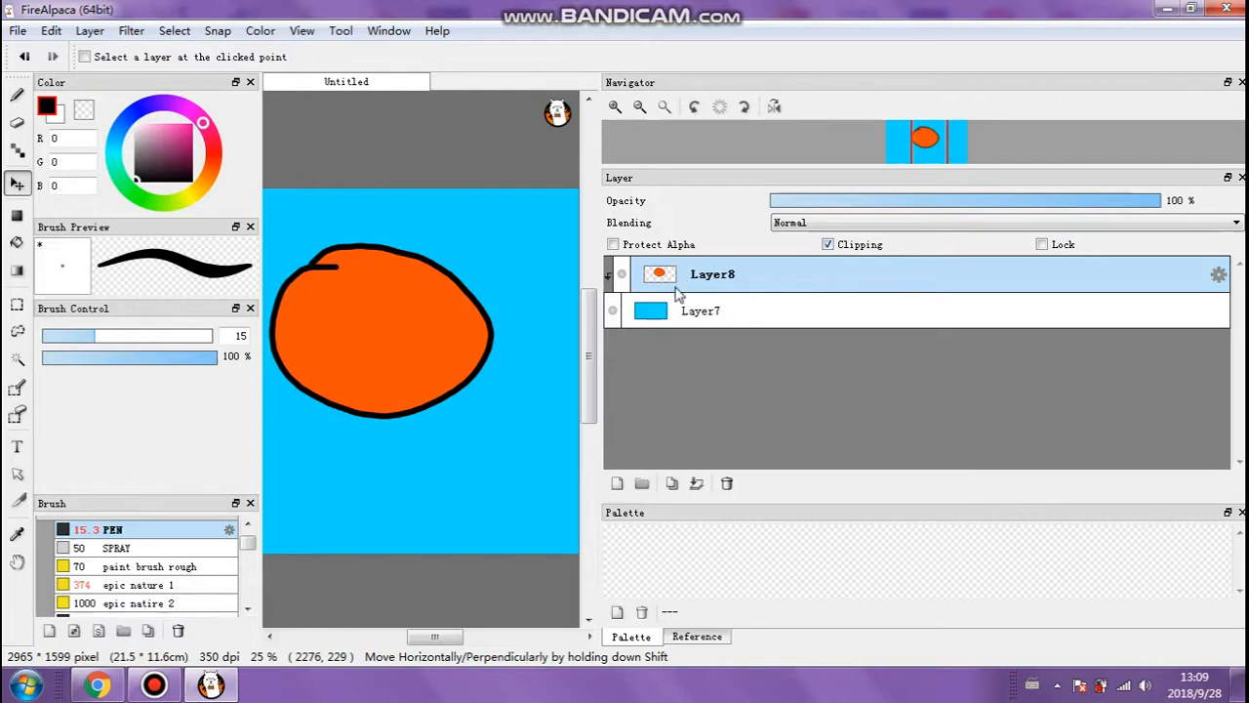
{"action": "left_click", "coordinate": [829, 245]}
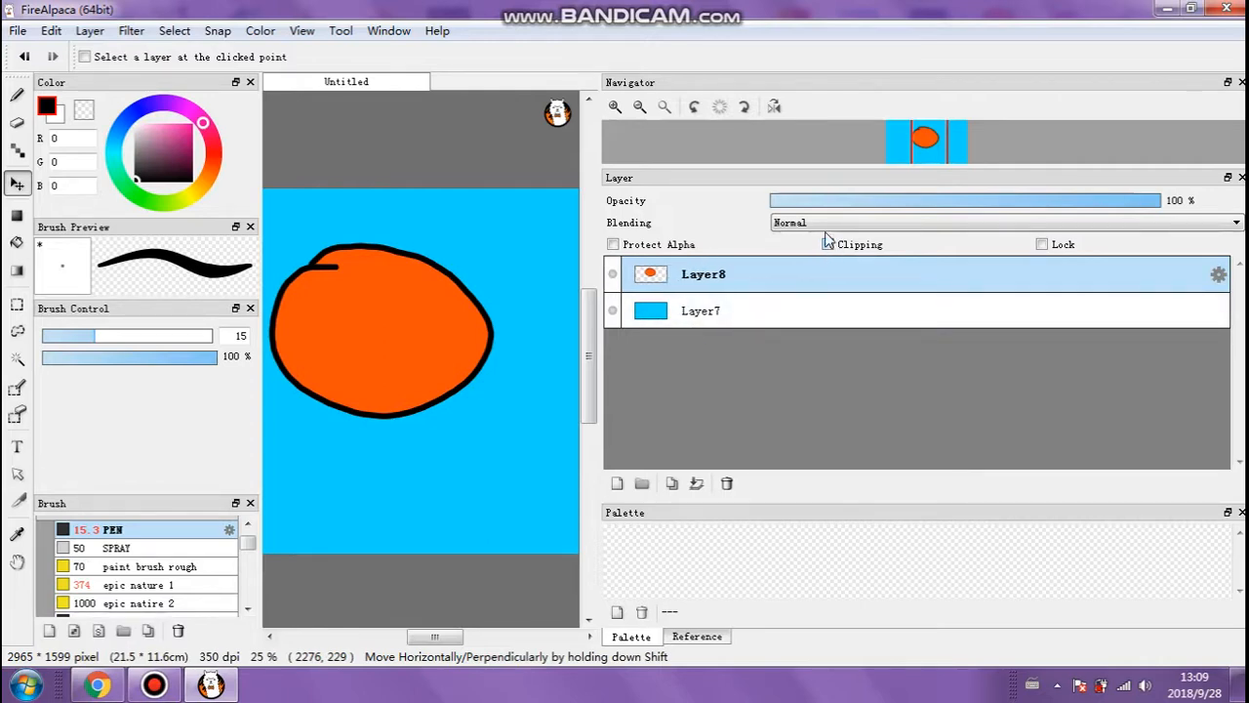
{"action": "left_click", "coordinate": [829, 247]}
{"action": "left_click", "coordinate": [829, 247]}
{"action": "left_click", "coordinate": [827, 247]}
Lock Layer8, switch to the Brush tool to try it on the locked layer, and narrow the Layer panel.
{"action": "left_click", "coordinate": [1042, 245]}
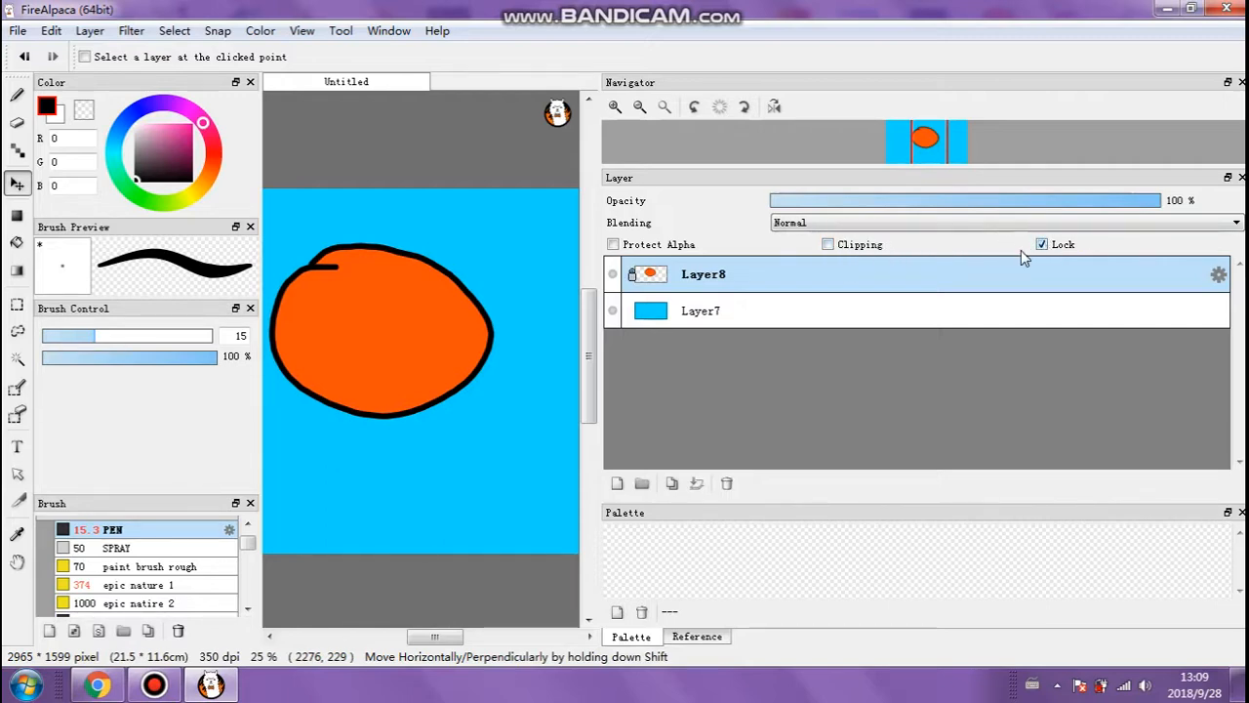
{"action": "left_click", "coordinate": [16, 95]}
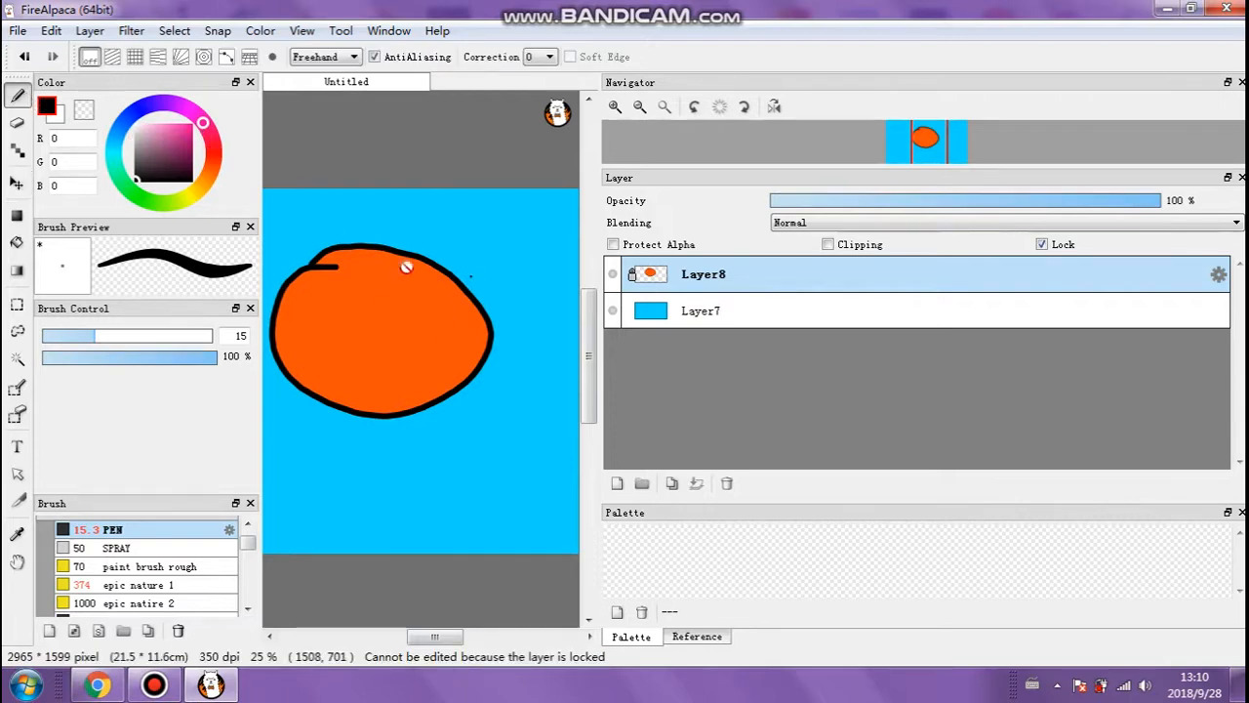
{"action": "left_click_drag", "start_coordinate": [595, 310], "coordinate": [904, 305]}
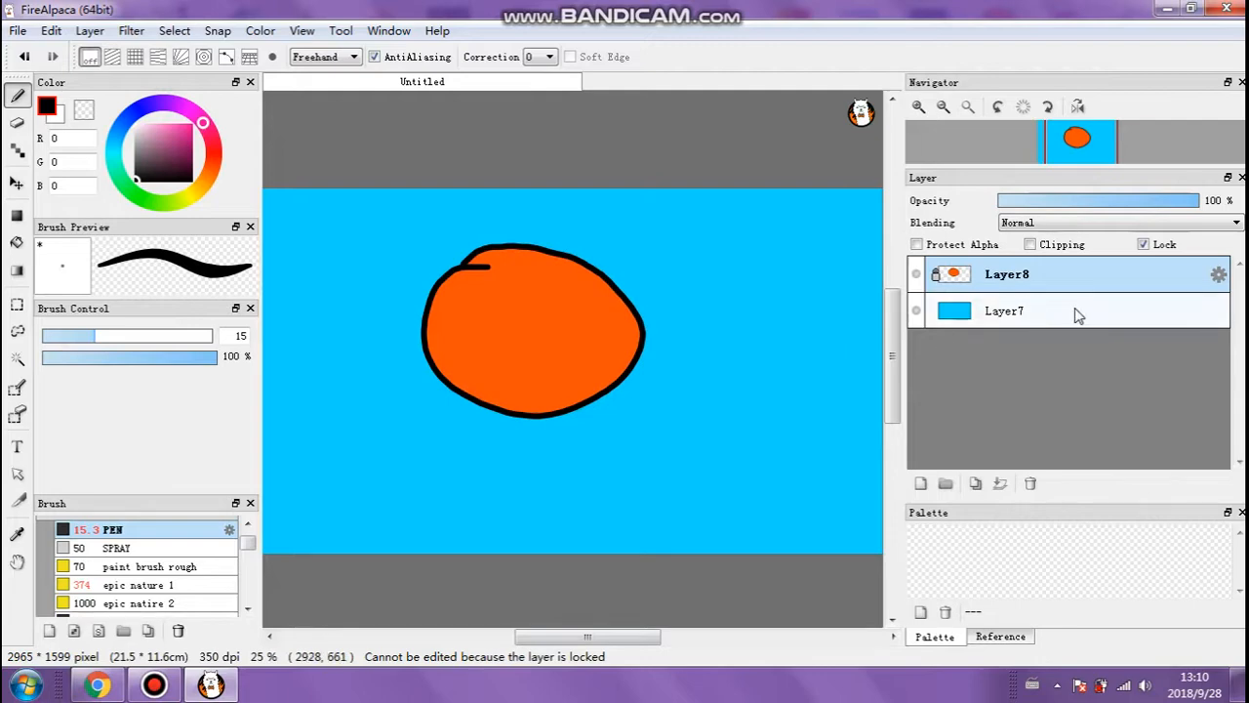
Unlock Layer8 and test it with a black zigzag scribble across the oval, undoing the scribble.
{"action": "left_click", "coordinate": [1144, 245]}
{"action": "left_click_drag", "start_coordinate": [366, 211], "coordinate": [584, 306]}
{"action": "left_click_drag", "start_coordinate": [486, 350], "coordinate": [477, 369]}
{"action": "left_click", "coordinate": [50, 31]}
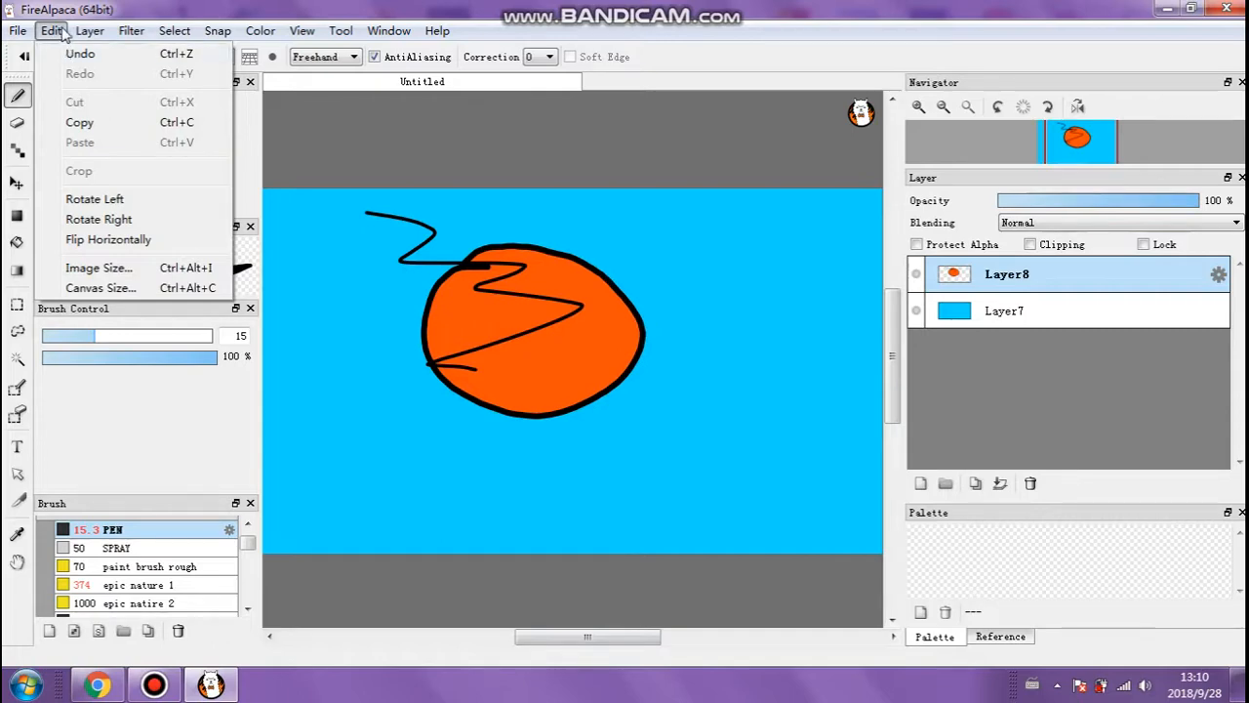
{"action": "left_click", "coordinate": [61, 54]}
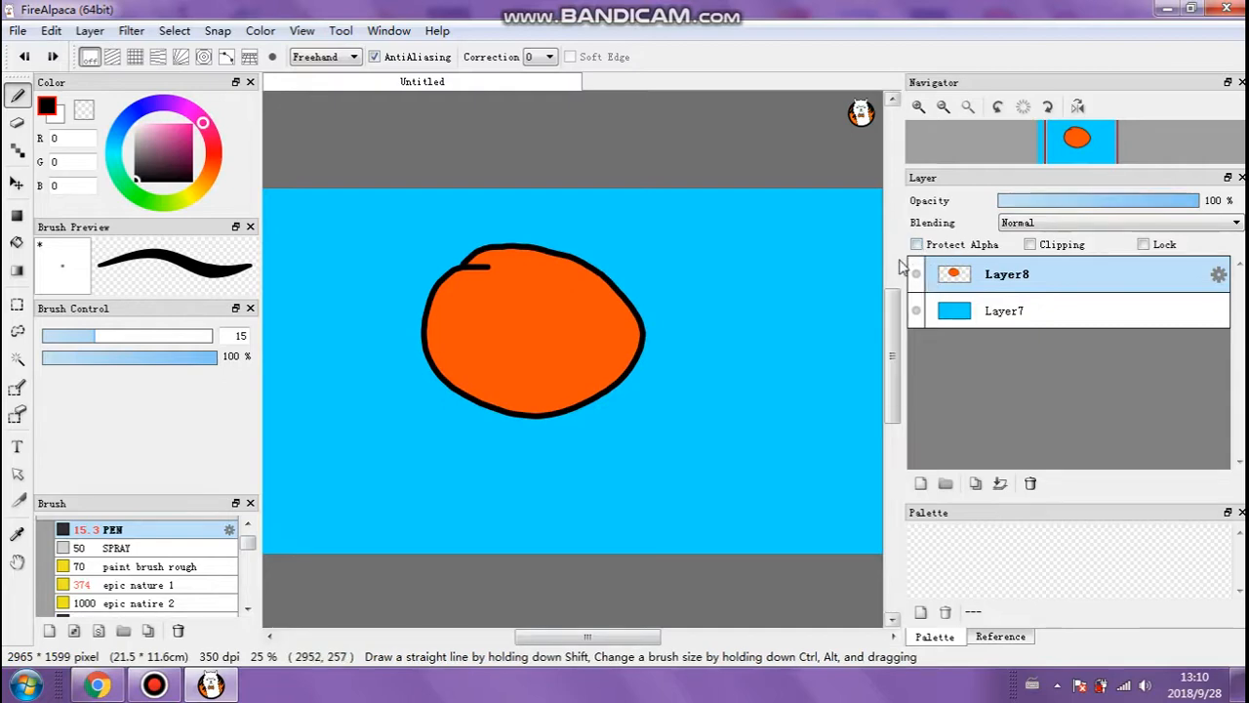
Enable Protect Alpha on Layer8 and set the pen to light orange (RGB 255, 209, 124) with a brush size of 109.
{"action": "left_click_drag", "start_coordinate": [904, 263], "coordinate": [626, 269]}
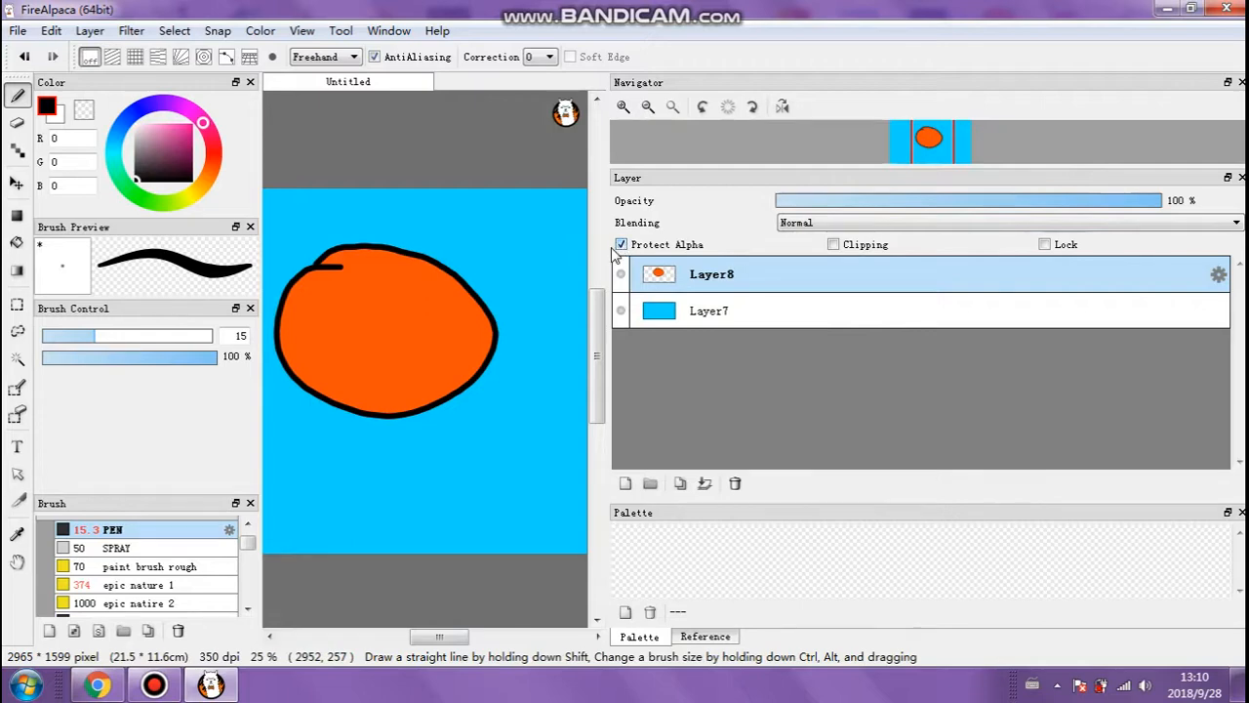
{"action": "left_click_drag", "start_coordinate": [607, 246], "coordinate": [993, 254]}
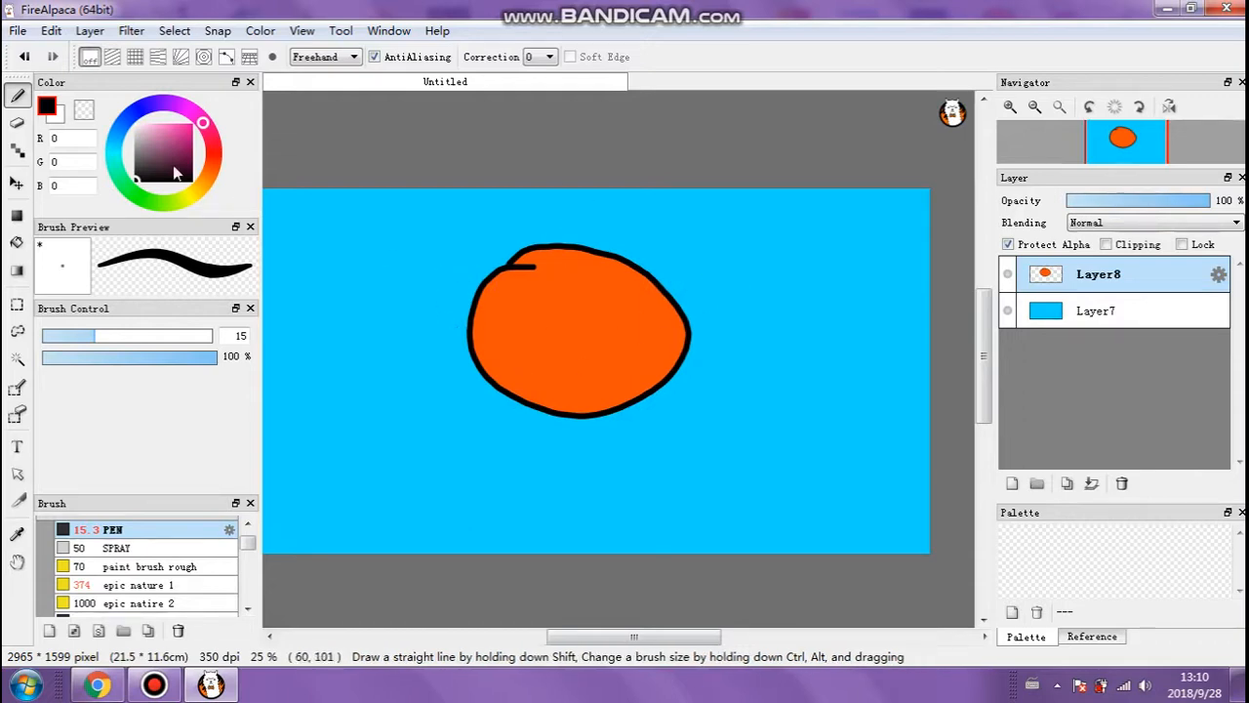
{"action": "left_click", "coordinate": [216, 156]}
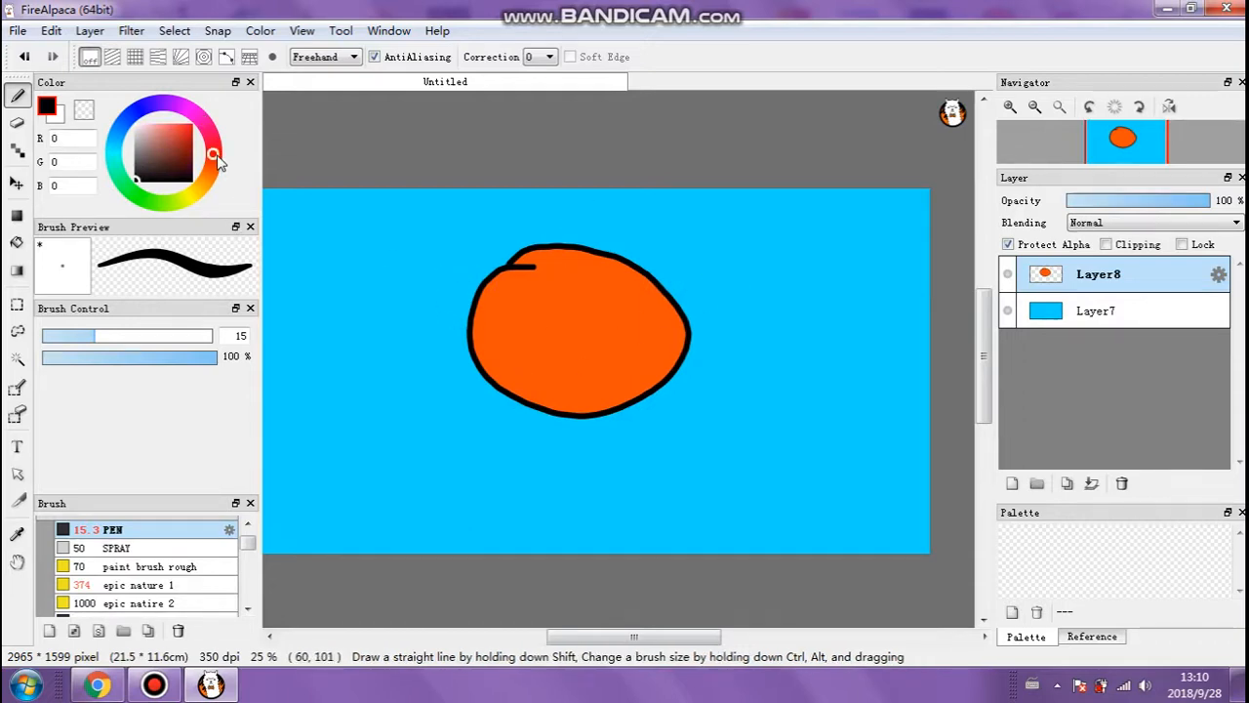
{"action": "left_click", "coordinate": [208, 187]}
{"action": "left_click_drag", "start_coordinate": [159, 145], "coordinate": [204, 119]}
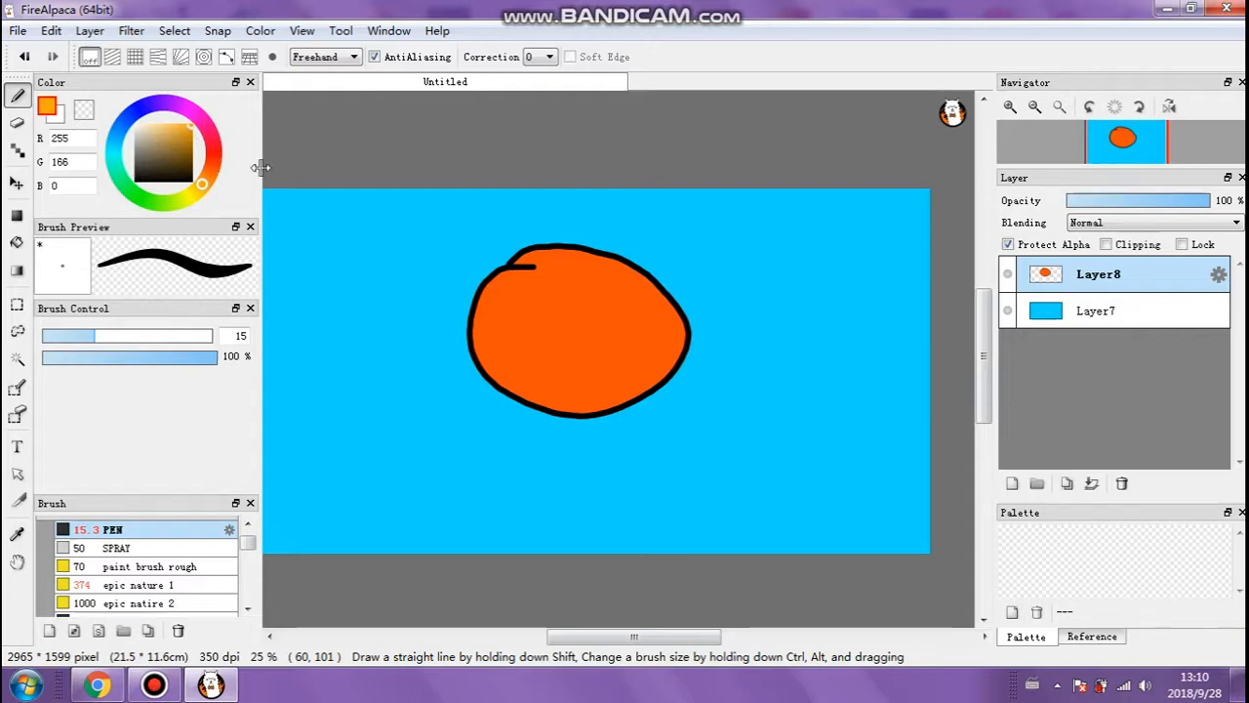
{"action": "left_click", "coordinate": [165, 121]}
{"action": "left_click_drag", "start_coordinate": [115, 336], "coordinate": [200, 336]}
Paint broad light-orange strokes from the oval's centre out across its outline to test the alpha protection.
{"action": "mouse_move", "coordinate": [566, 310]}
{"action": "left_mouse_down"}
{"action": "mouse_move", "coordinate": [571, 274]}
{"action": "mouse_move", "coordinate": [549, 294]}
{"action": "mouse_move", "coordinate": [583, 338]}
{"action": "mouse_move", "coordinate": [554, 342]}
{"action": "mouse_move", "coordinate": [895, 242]}
{"action": "mouse_move", "coordinate": [559, 286]}
{"action": "mouse_move", "coordinate": [413, 284]}
{"action": "left_mouse_up"}
{"action": "scroll", "coordinate": [574, 318], "scroll_direction": "up", "scroll_amount": 2}
{"action": "left_click_drag", "start_coordinate": [572, 323], "coordinate": [346, 400]}
{"action": "left_click_drag", "start_coordinate": [546, 376], "coordinate": [405, 486]}
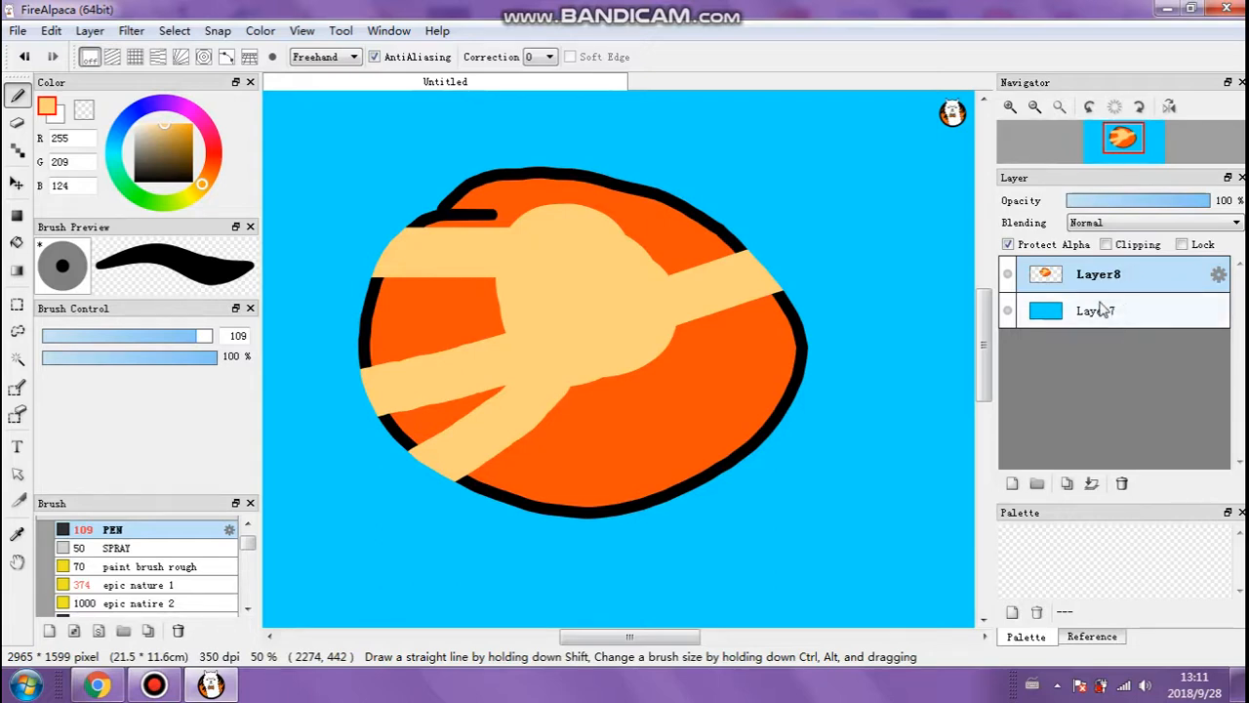
Turn off Protect Alpha and paint one light-orange and two brown (RGB 158, 131, 84) strokes extending beyond the oval's outline.
{"action": "left_click", "coordinate": [1008, 245]}
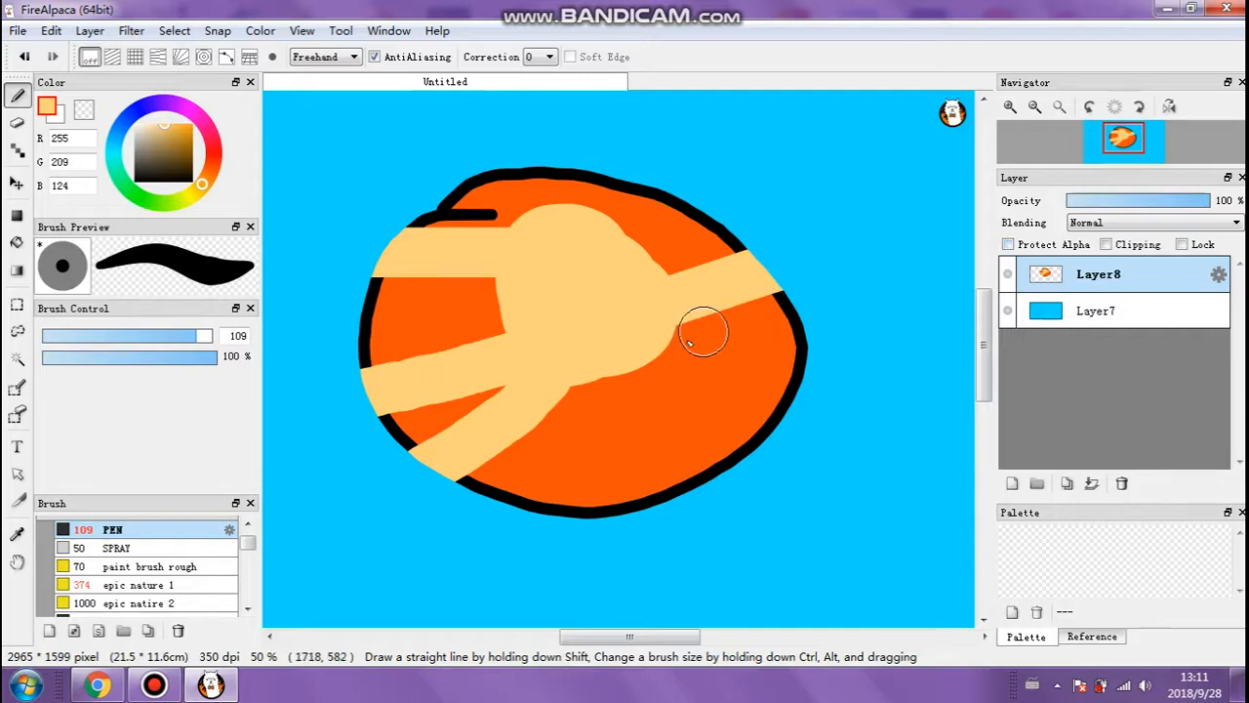
{"action": "mouse_move", "coordinate": [624, 353]}
{"action": "left_mouse_down"}
{"action": "mouse_move", "coordinate": [672, 371]}
{"action": "mouse_move", "coordinate": [849, 509]}
{"action": "left_mouse_up"}
{"action": "left_click", "coordinate": [162, 147]}
{"action": "mouse_move", "coordinate": [615, 363]}
{"action": "left_mouse_down"}
{"action": "mouse_move", "coordinate": [614, 459]}
{"action": "mouse_move", "coordinate": [556, 600]}
{"action": "left_mouse_up"}
{"action": "left_click_drag", "start_coordinate": [564, 314], "coordinate": [308, 466]}
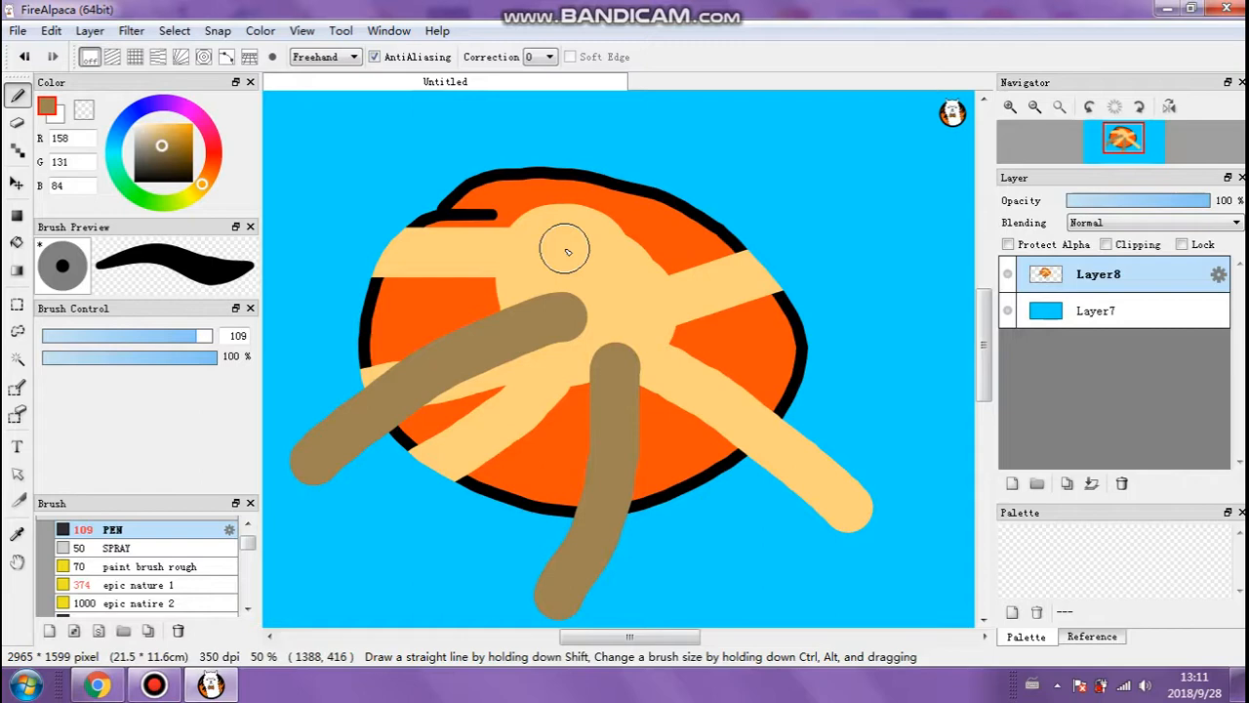
Undo the three strokes that extend beyond the oval and turn Protect Alpha back on for Layer8.
{"action": "key", "text": "ctrl+z"}
{"action": "key", "text": "ctrl+z"}
{"action": "key", "text": "ctrl+z"}
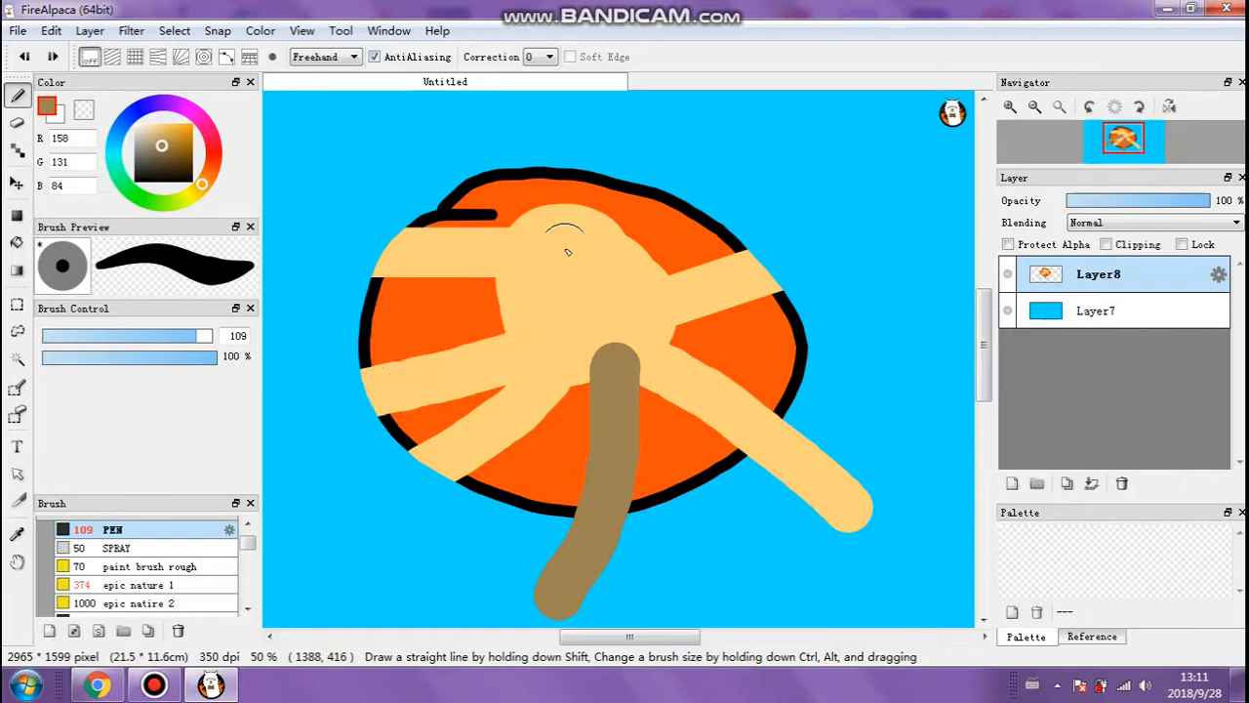
{"action": "left_click", "coordinate": [1008, 245]}
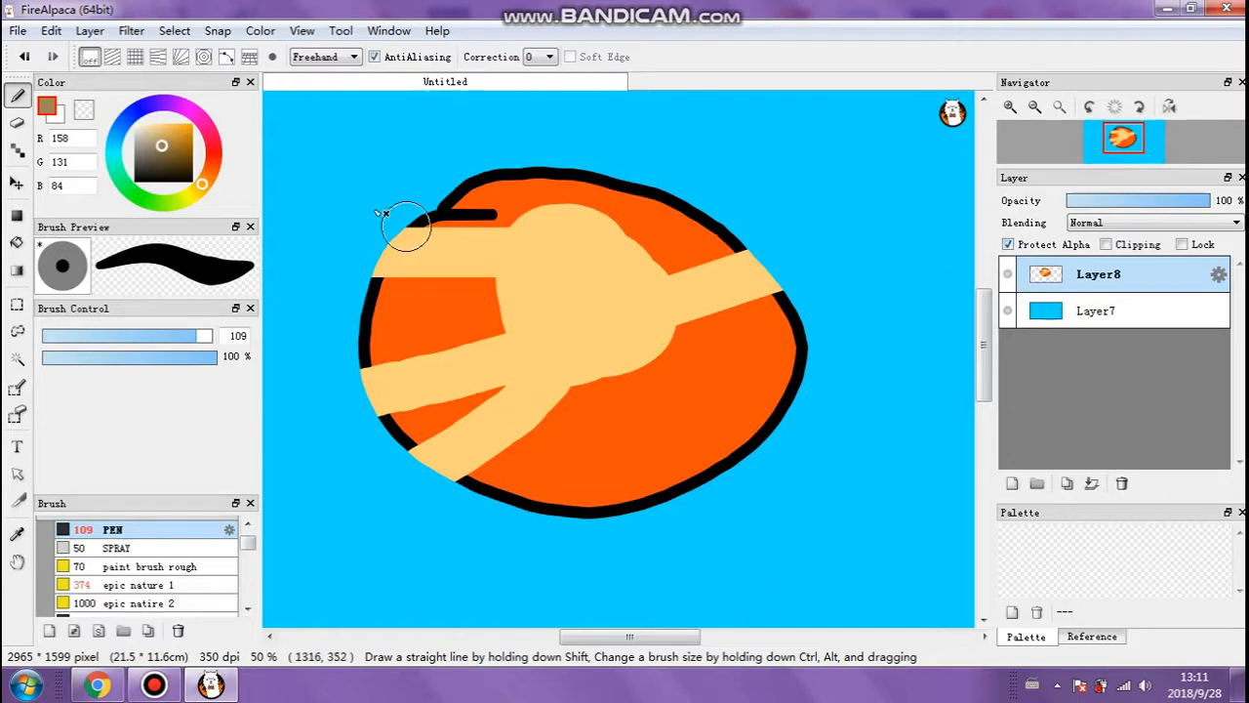
Paint over the entire oval, outline included, with dark brown (RGB 114, 100, 76).
{"action": "left_click_drag", "start_coordinate": [160, 149], "coordinate": [153, 155]}
{"action": "mouse_move", "coordinate": [492, 212]}
{"action": "left_mouse_down"}
{"action": "mouse_move", "coordinate": [660, 205]}
{"action": "mouse_move", "coordinate": [594, 225]}
{"action": "mouse_move", "coordinate": [399, 211]}
{"action": "mouse_move", "coordinate": [574, 140]}
{"action": "mouse_move", "coordinate": [556, 161]}
{"action": "mouse_move", "coordinate": [637, 156]}
{"action": "mouse_move", "coordinate": [584, 207]}
{"action": "mouse_move", "coordinate": [213, 293]}
{"action": "mouse_move", "coordinate": [245, 316]}
{"action": "mouse_move", "coordinate": [752, 197]}
{"action": "mouse_move", "coordinate": [788, 205]}
{"action": "mouse_move", "coordinate": [295, 336]}
{"action": "mouse_move", "coordinate": [812, 241]}
{"action": "mouse_move", "coordinate": [344, 400]}
{"action": "mouse_move", "coordinate": [312, 431]}
{"action": "mouse_move", "coordinate": [528, 436]}
{"action": "mouse_move", "coordinate": [324, 533]}
{"action": "mouse_move", "coordinate": [471, 555]}
{"action": "mouse_move", "coordinate": [579, 553]}
{"action": "left_mouse_up"}
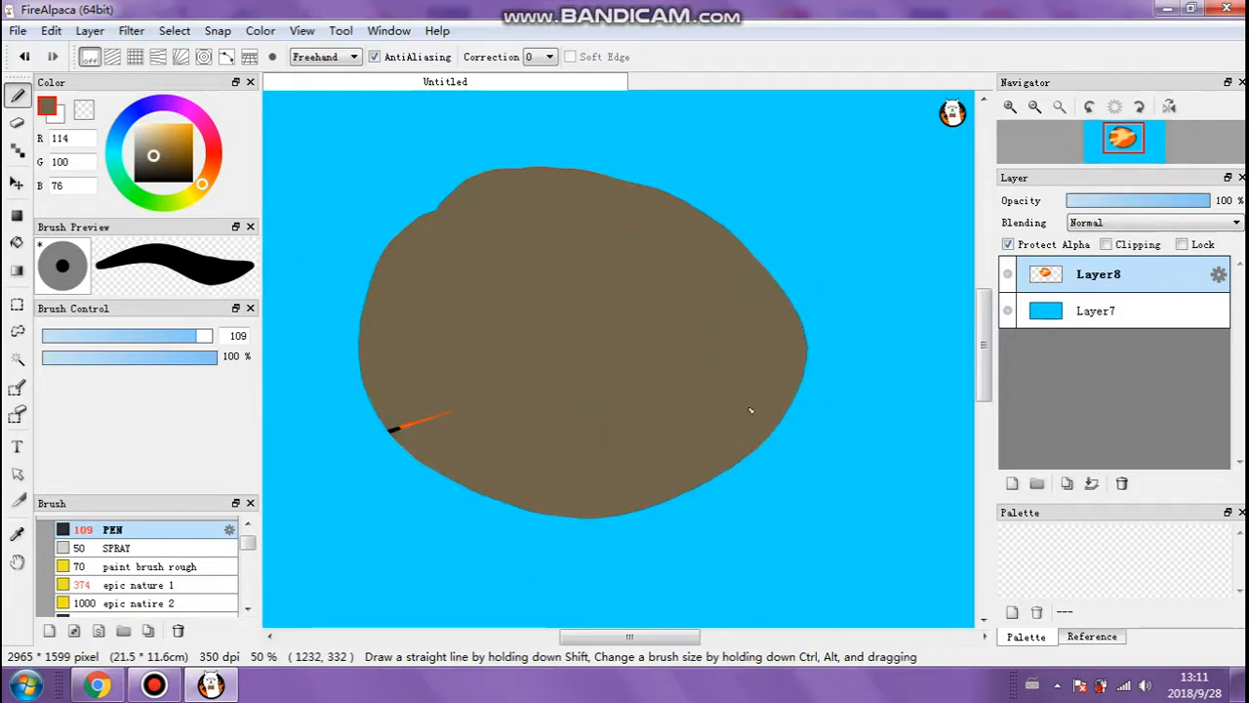
{"action": "left_click_drag", "start_coordinate": [403, 529], "coordinate": [496, 304]}
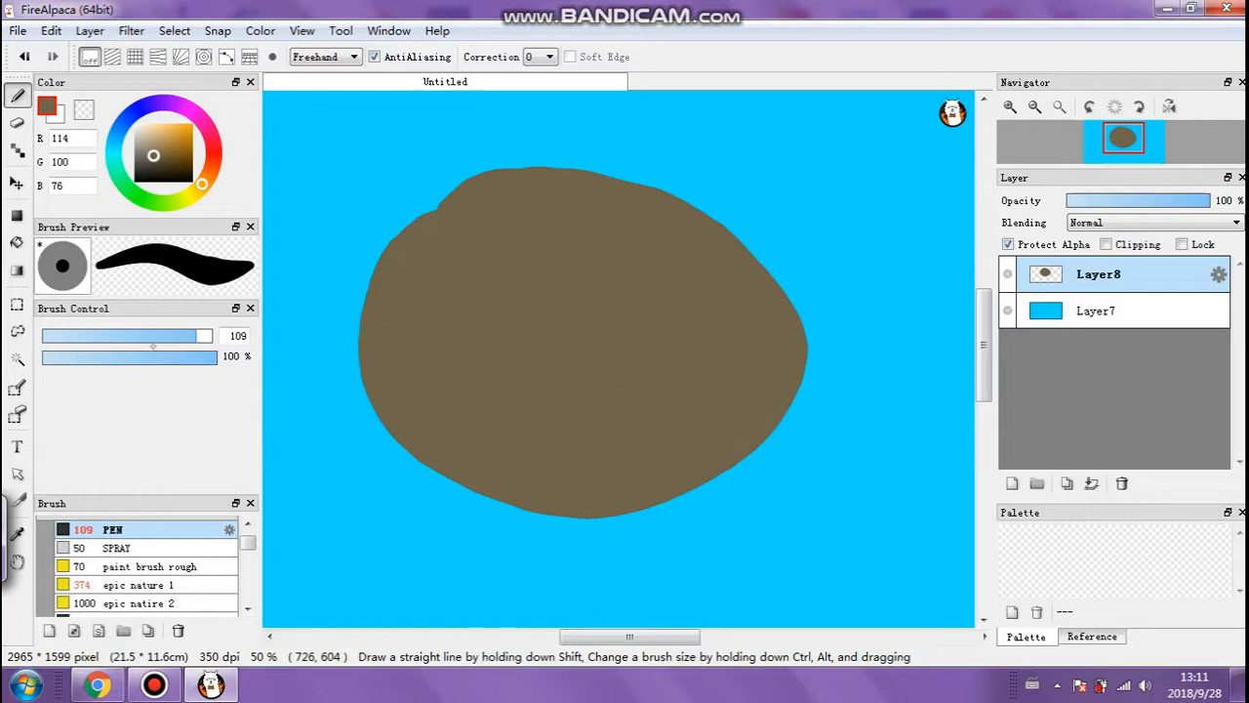
Shade the oval's lower-left edge in beige (RGB 211, 190, 152) with a size 62 brush, first at 42% and after that at 16% opacity.
{"action": "mouse_move", "coordinate": [174, 335]}
{"action": "left_mouse_down"}
{"action": "mouse_move", "coordinate": [107, 334]}
{"action": "mouse_move", "coordinate": [176, 337]}
{"action": "left_mouse_up"}
{"action": "left_click", "coordinate": [148, 136]}
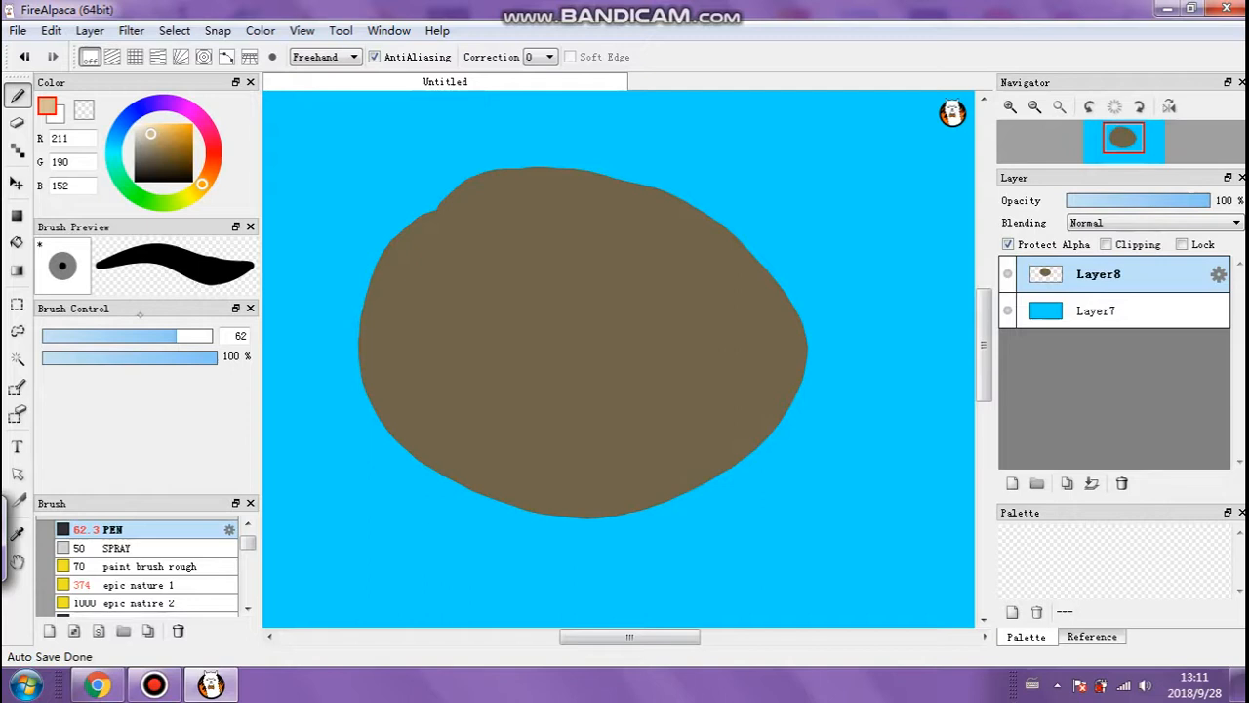
{"action": "mouse_move", "coordinate": [168, 356]}
{"action": "left_mouse_down"}
{"action": "mouse_move", "coordinate": [81, 350]}
{"action": "mouse_move", "coordinate": [200, 359]}
{"action": "mouse_move", "coordinate": [117, 356]}
{"action": "left_mouse_up"}
{"action": "mouse_move", "coordinate": [357, 365]}
{"action": "left_mouse_down"}
{"action": "mouse_move", "coordinate": [507, 485]}
{"action": "mouse_move", "coordinate": [568, 510]}
{"action": "left_mouse_up"}
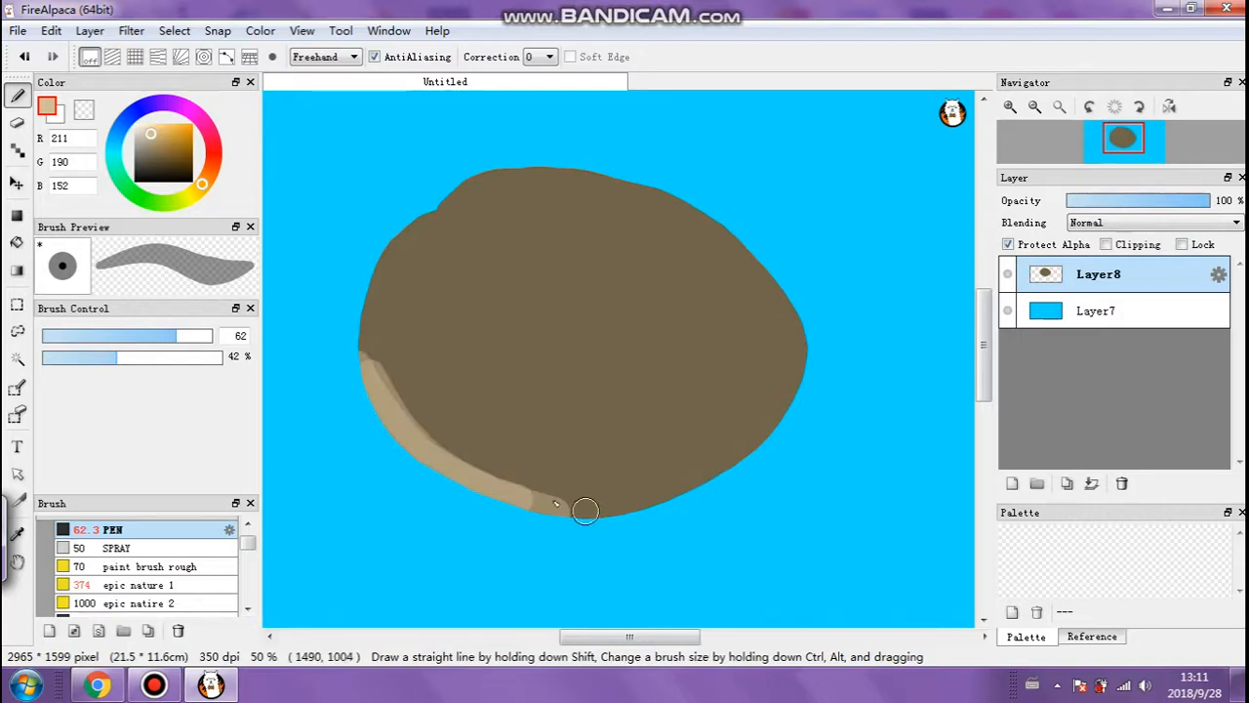
{"action": "left_click_drag", "start_coordinate": [117, 356], "coordinate": [70, 356]}
{"action": "mouse_move", "coordinate": [596, 495]}
{"action": "left_mouse_down"}
{"action": "mouse_move", "coordinate": [365, 302]}
{"action": "mouse_move", "coordinate": [365, 279]}
{"action": "mouse_move", "coordinate": [589, 497]}
{"action": "mouse_move", "coordinate": [534, 449]}
{"action": "mouse_move", "coordinate": [458, 323]}
{"action": "mouse_move", "coordinate": [728, 520]}
{"action": "left_mouse_up"}
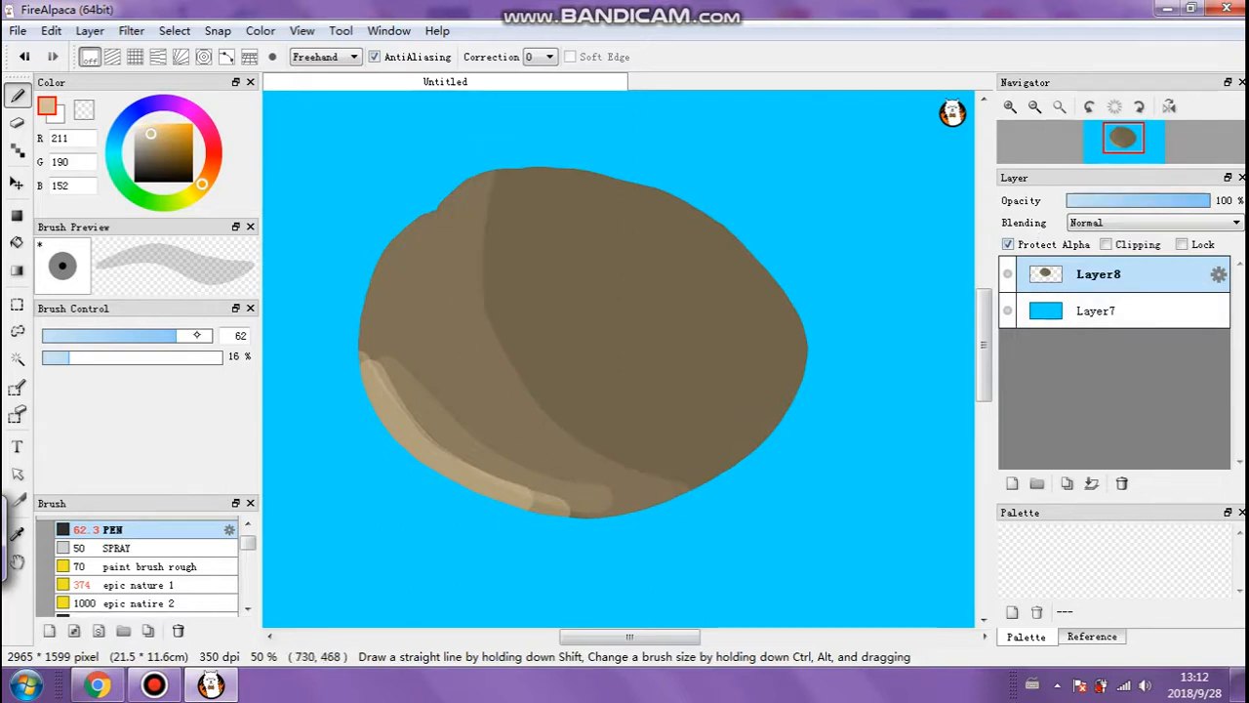
Blend the beige shading across the oval's left side with a size 107 brush at 16%, extending it past the centre at 6% opacity.
{"action": "left_click", "coordinate": [195, 334]}
{"action": "mouse_move", "coordinate": [395, 278]}
{"action": "left_mouse_down"}
{"action": "mouse_move", "coordinate": [522, 496]}
{"action": "mouse_move", "coordinate": [390, 357]}
{"action": "mouse_move", "coordinate": [500, 506]}
{"action": "mouse_move", "coordinate": [448, 169]}
{"action": "mouse_move", "coordinate": [628, 530]}
{"action": "mouse_move", "coordinate": [430, 311]}
{"action": "mouse_move", "coordinate": [415, 202]}
{"action": "mouse_move", "coordinate": [557, 500]}
{"action": "mouse_move", "coordinate": [404, 256]}
{"action": "mouse_move", "coordinate": [389, 318]}
{"action": "mouse_move", "coordinate": [398, 226]}
{"action": "mouse_move", "coordinate": [427, 403]}
{"action": "mouse_move", "coordinate": [370, 247]}
{"action": "mouse_move", "coordinate": [527, 485]}
{"action": "mouse_move", "coordinate": [366, 302]}
{"action": "mouse_move", "coordinate": [658, 525]}
{"action": "mouse_move", "coordinate": [392, 394]}
{"action": "mouse_move", "coordinate": [341, 309]}
{"action": "mouse_move", "coordinate": [431, 445]}
{"action": "mouse_move", "coordinate": [349, 306]}
{"action": "left_mouse_up"}
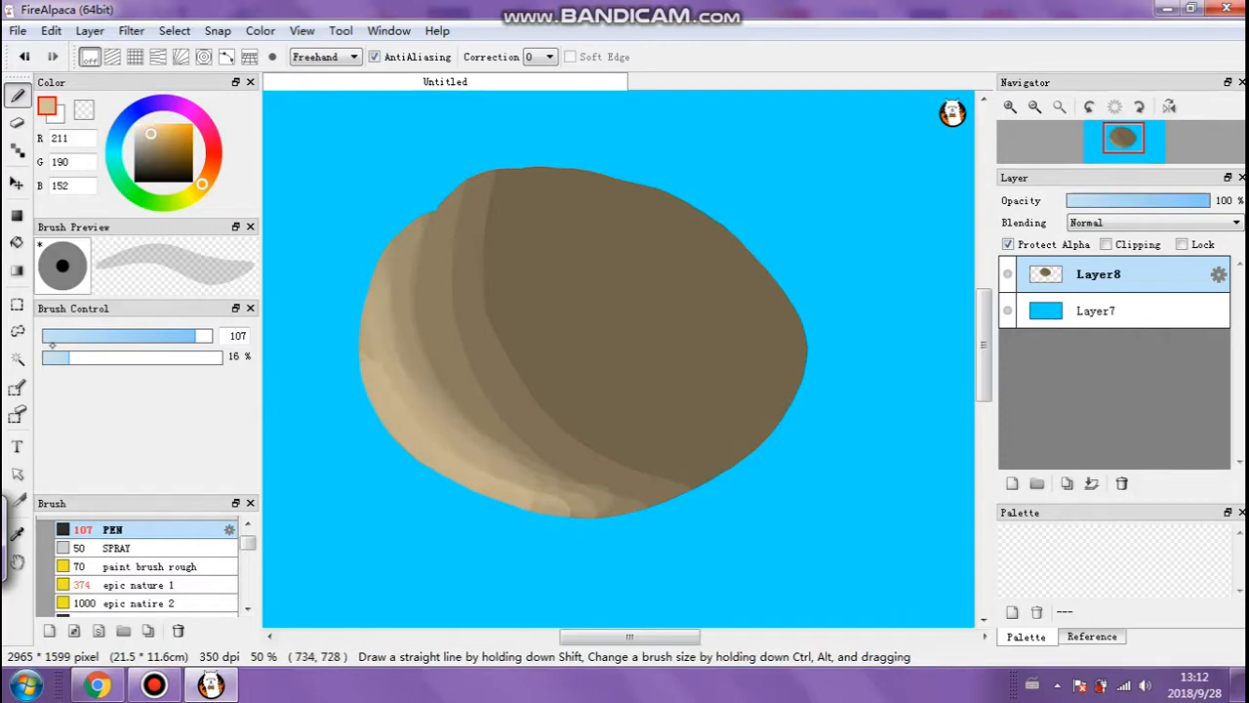
{"action": "left_click", "coordinate": [52, 357]}
{"action": "mouse_move", "coordinate": [517, 160]}
{"action": "left_mouse_down"}
{"action": "mouse_move", "coordinate": [721, 480]}
{"action": "mouse_move", "coordinate": [539, 247]}
{"action": "mouse_move", "coordinate": [548, 277]}
{"action": "mouse_move", "coordinate": [711, 460]}
{"action": "mouse_move", "coordinate": [536, 294]}
{"action": "mouse_move", "coordinate": [554, 165]}
{"action": "mouse_move", "coordinate": [671, 472]}
{"action": "mouse_move", "coordinate": [616, 451]}
{"action": "mouse_move", "coordinate": [608, 111]}
{"action": "mouse_move", "coordinate": [514, 403]}
{"action": "mouse_move", "coordinate": [626, 474]}
{"action": "left_mouse_up"}
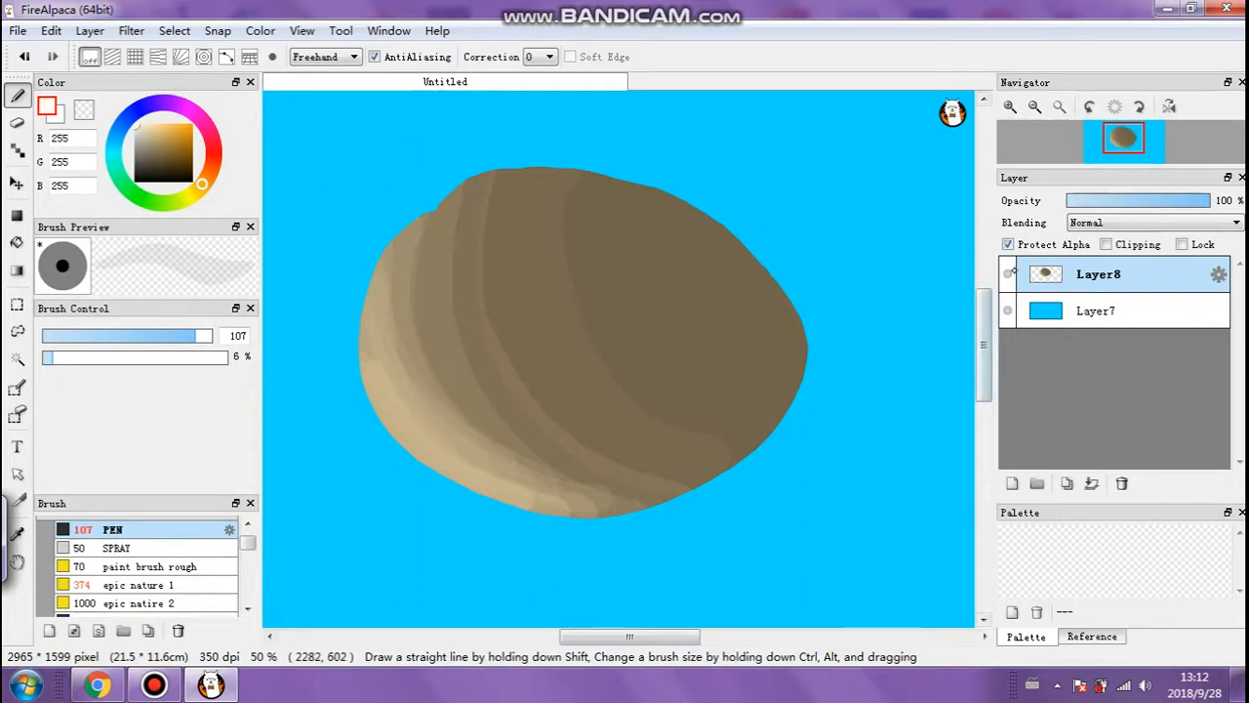
Turn off Protect Alpha for Layer8 and paint a solid white spot beyond the oval's upper right with the size 107 PEN at 100% opacity.
{"action": "left_click", "coordinate": [1006, 272]}
{"action": "left_click", "coordinate": [1006, 273]}
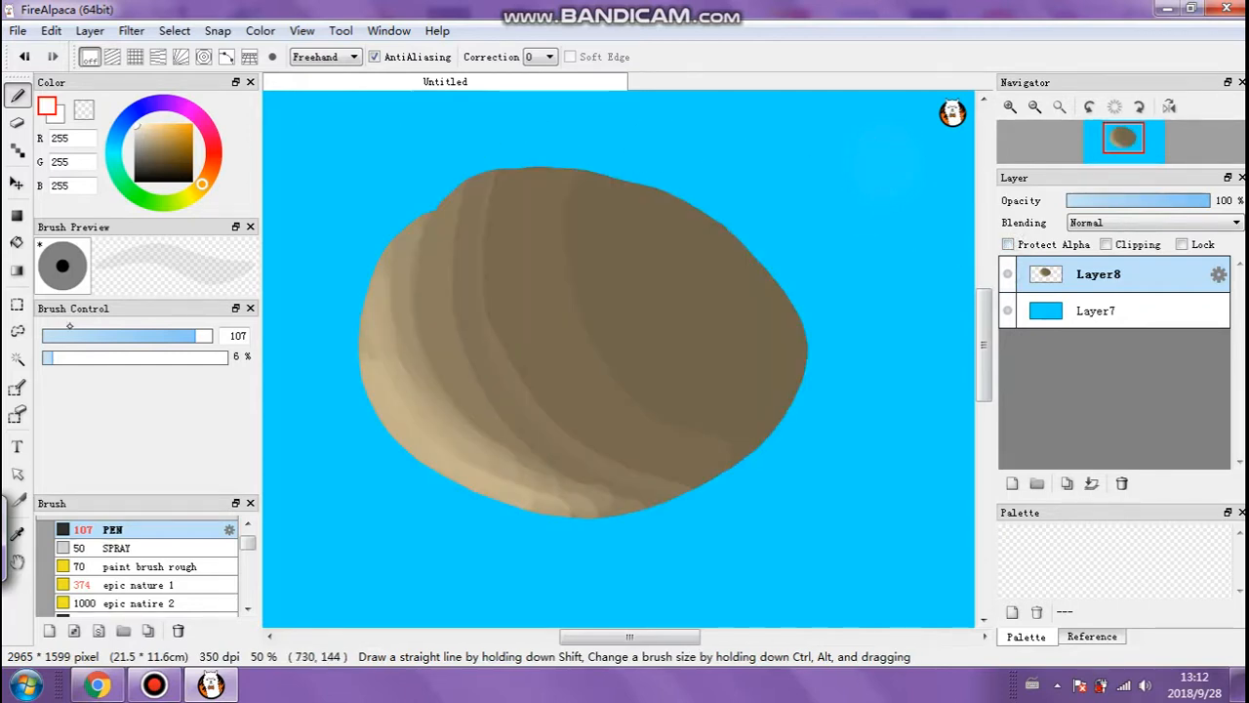
{"action": "left_click_drag", "start_coordinate": [69, 357], "coordinate": [306, 362]}
{"action": "left_click_drag", "start_coordinate": [828, 181], "coordinate": [851, 193]}
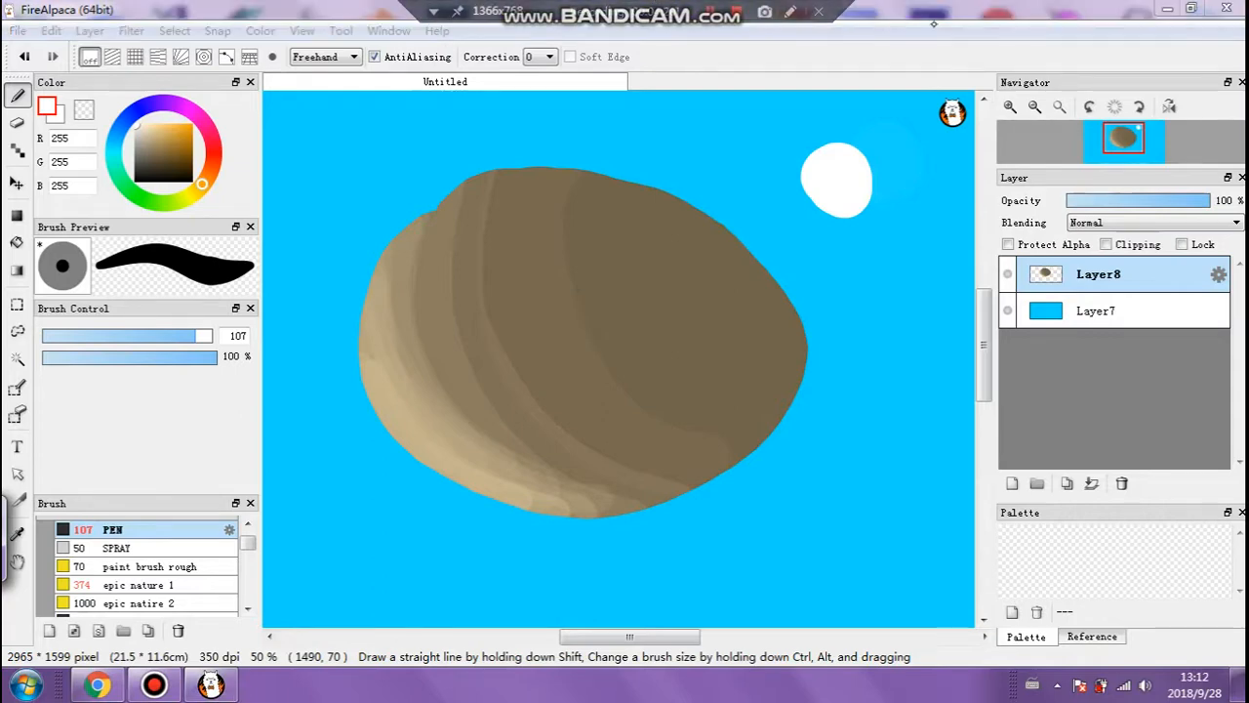
{"action": "mouse_move", "coordinate": [673, 1]}
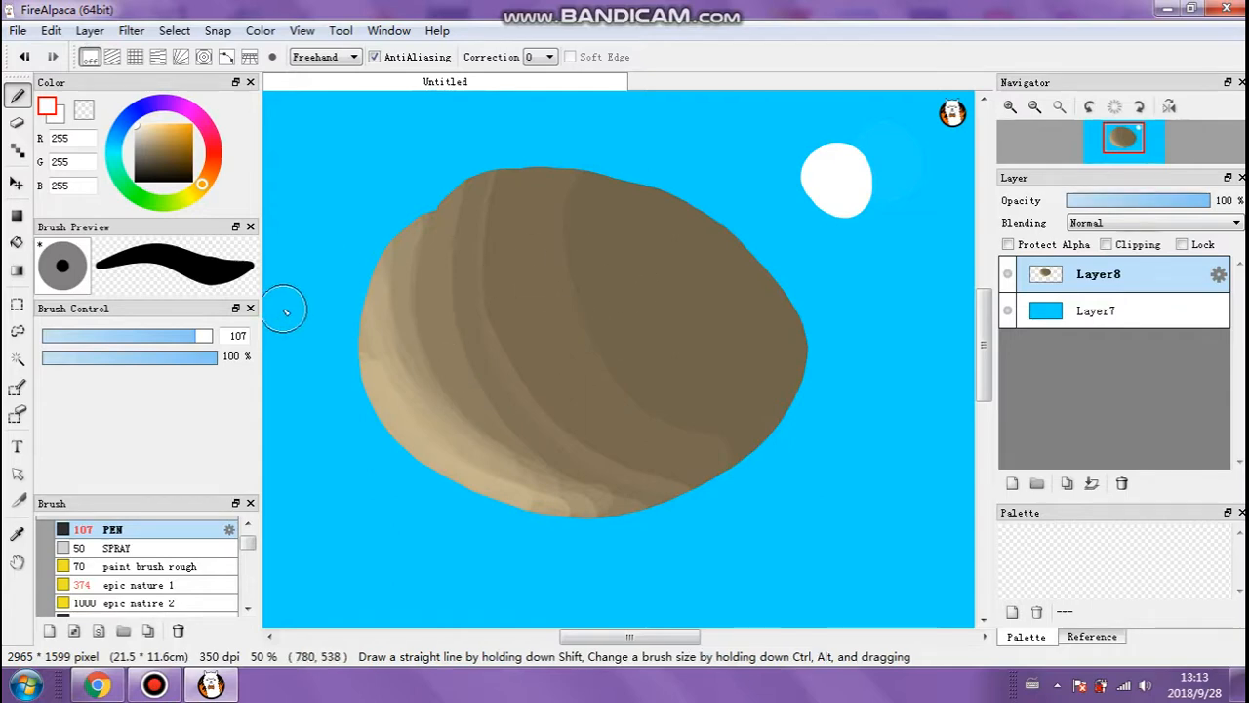
Show the Select tool, return to the Brush tool, enlarge the brush list and preview SPRAY, paint brush rough and epic nature 1.
{"action": "left_click", "coordinate": [18, 307]}
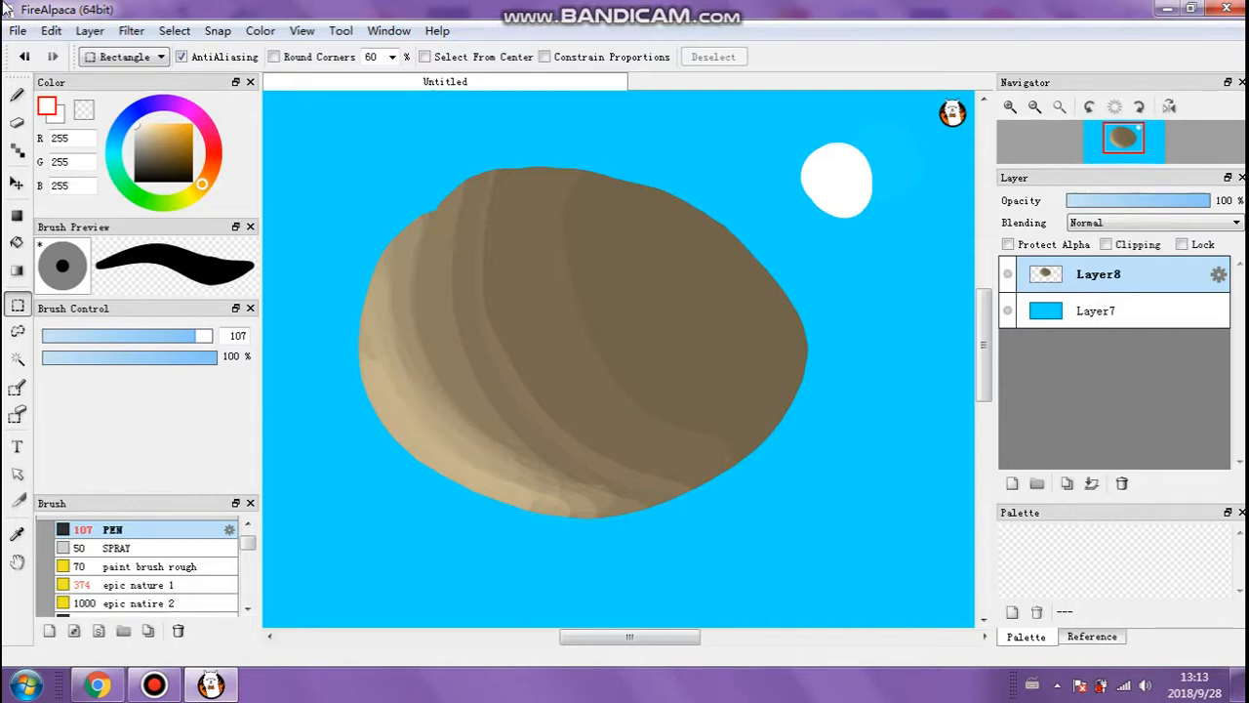
{"action": "left_click", "coordinate": [17, 97]}
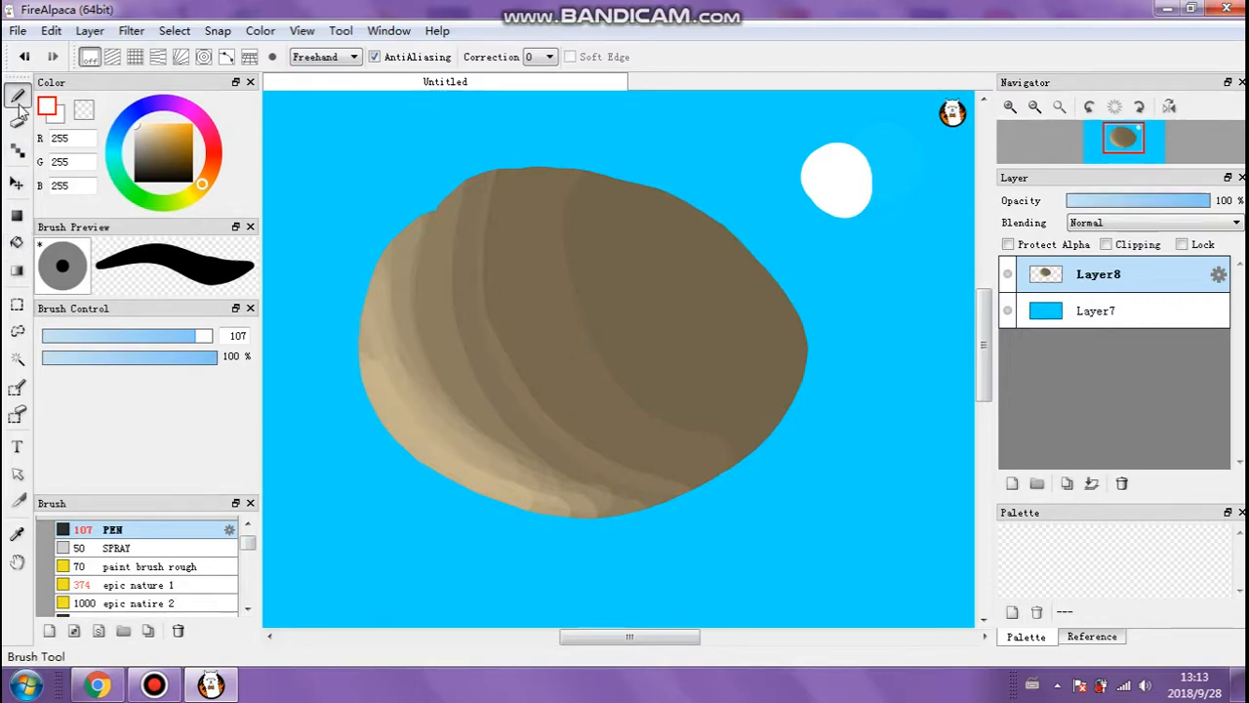
{"action": "left_click", "coordinate": [159, 548]}
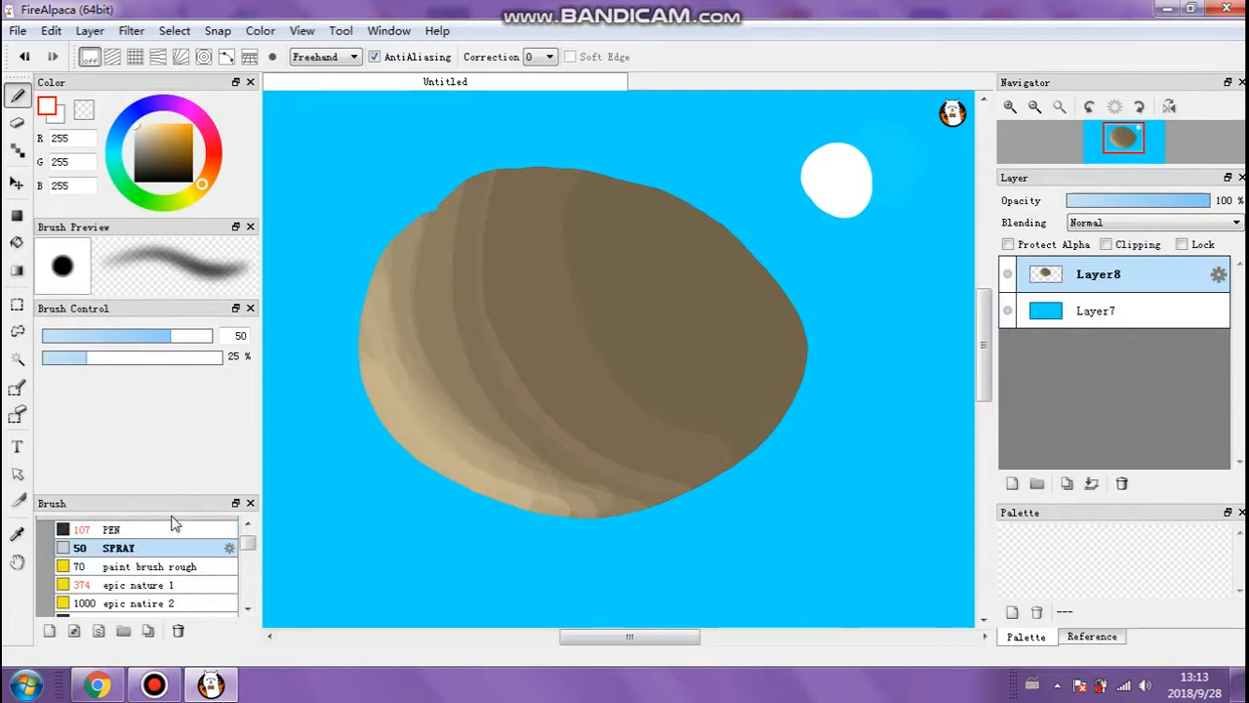
{"action": "left_click_drag", "start_coordinate": [180, 490], "coordinate": [181, 401]}
{"action": "left_click", "coordinate": [146, 472]}
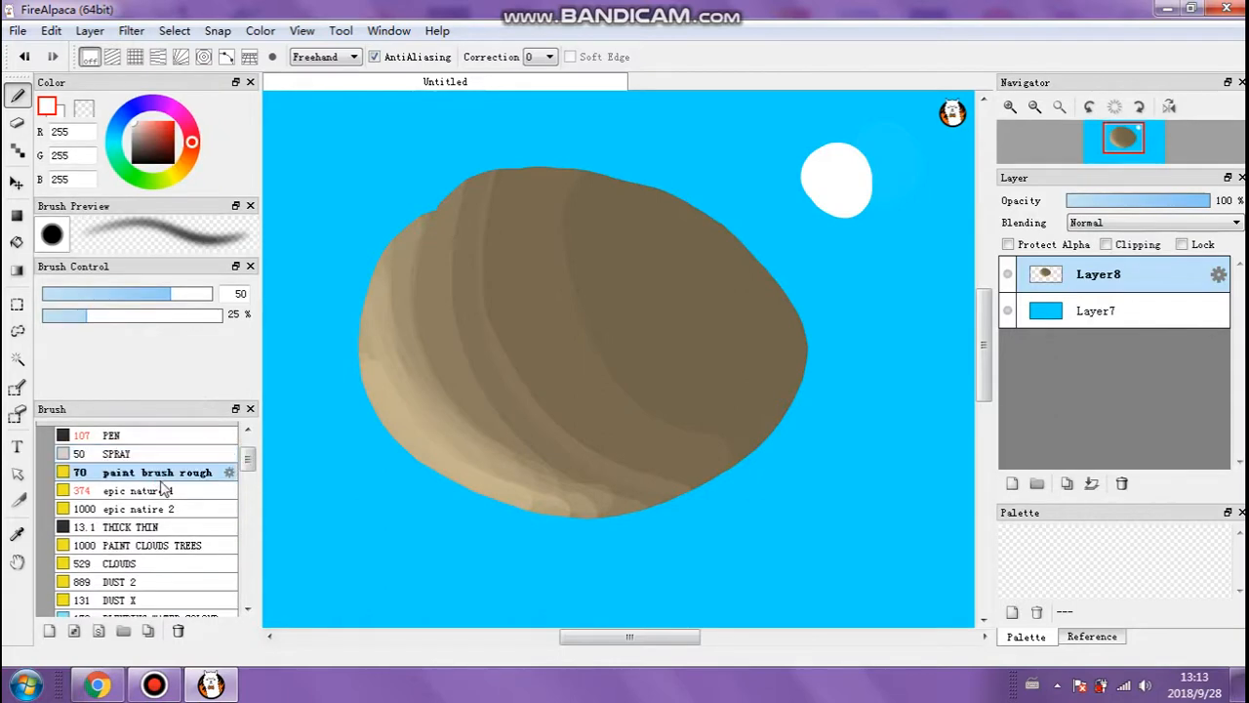
{"action": "left_click", "coordinate": [156, 490]}
Try the CLOUDS brush in white at size 901 and 100% opacity across the oval and background, and undo the strokes.
{"action": "left_click", "coordinate": [137, 564]}
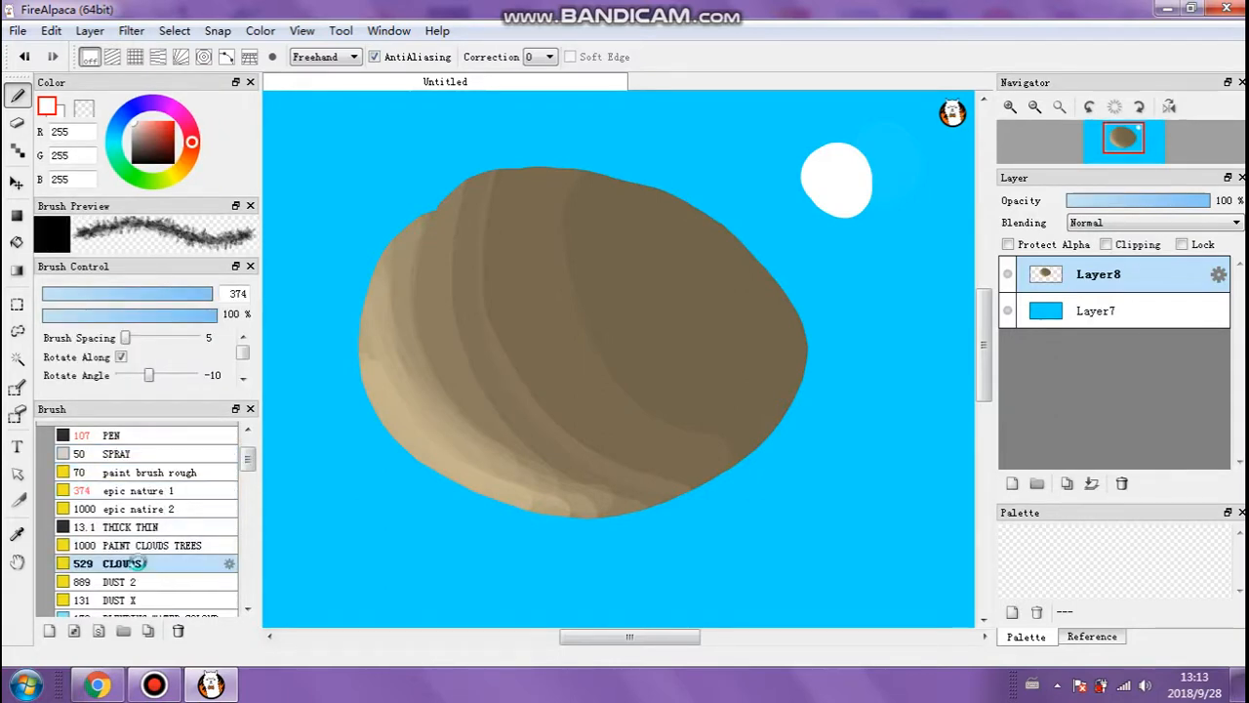
{"action": "mouse_move", "coordinate": [532, 195]}
{"action": "left_mouse_down"}
{"action": "mouse_move", "coordinate": [440, 335]}
{"action": "mouse_move", "coordinate": [798, 335]}
{"action": "left_mouse_up"}
{"action": "key", "text": "ctrl+z"}
{"action": "key", "text": "ctrl+z"}
{"action": "key", "text": "ctrl+z"}
{"action": "key", "text": "ctrl+z"}
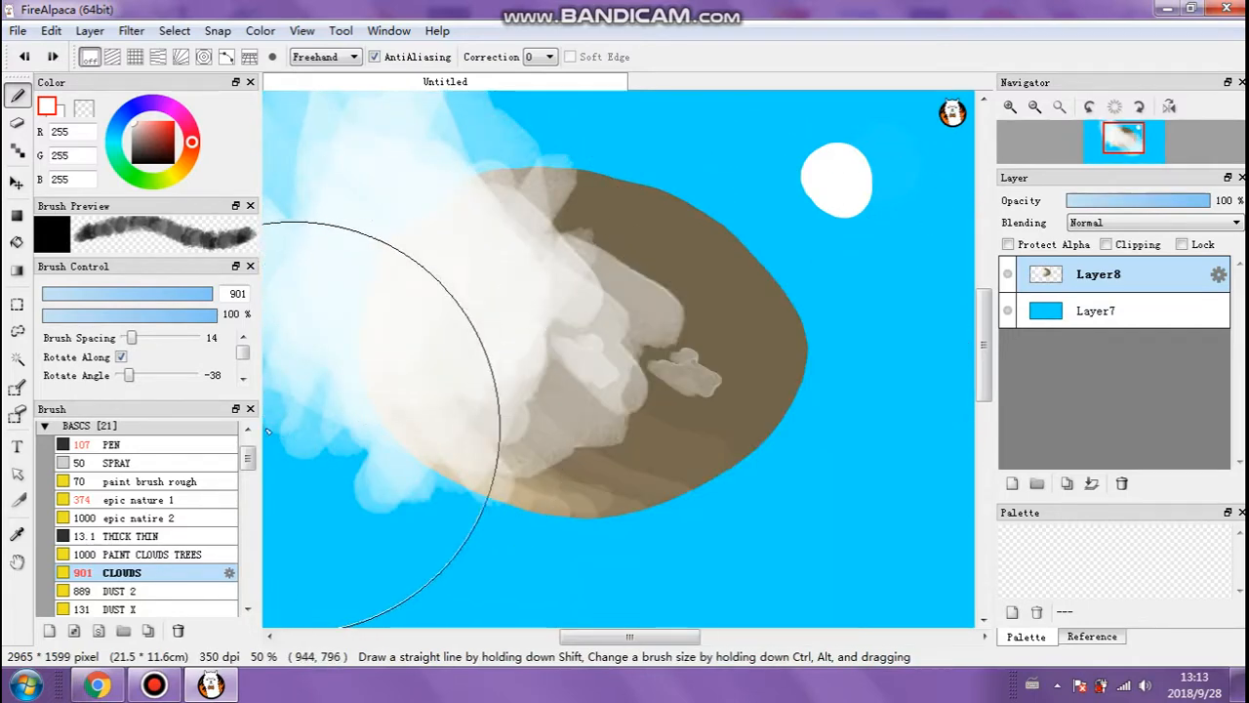
Try the DUST 2 brush in light red (RGB 222, 99, 99) at size 143 and 65% opacity over the oval, and undo it.
{"action": "left_click", "coordinate": [156, 127]}
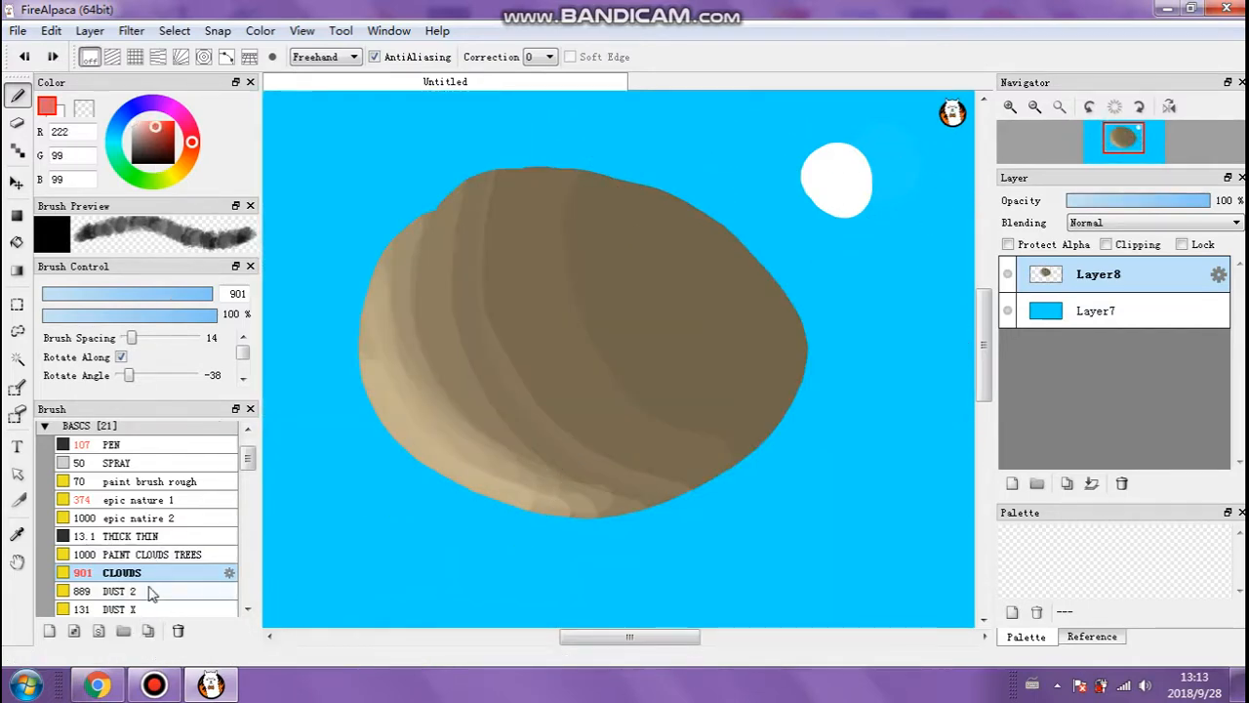
{"action": "left_click", "coordinate": [151, 591]}
{"action": "left_click_drag", "start_coordinate": [176, 294], "coordinate": [210, 295]}
{"action": "left_click", "coordinate": [159, 314]}
{"action": "mouse_move", "coordinate": [518, 298]}
{"action": "left_mouse_down"}
{"action": "mouse_move", "coordinate": [394, 377]}
{"action": "mouse_move", "coordinate": [412, 450]}
{"action": "mouse_move", "coordinate": [775, 443]}
{"action": "mouse_move", "coordinate": [793, 266]}
{"action": "mouse_move", "coordinate": [524, 117]}
{"action": "mouse_move", "coordinate": [437, 220]}
{"action": "left_mouse_up"}
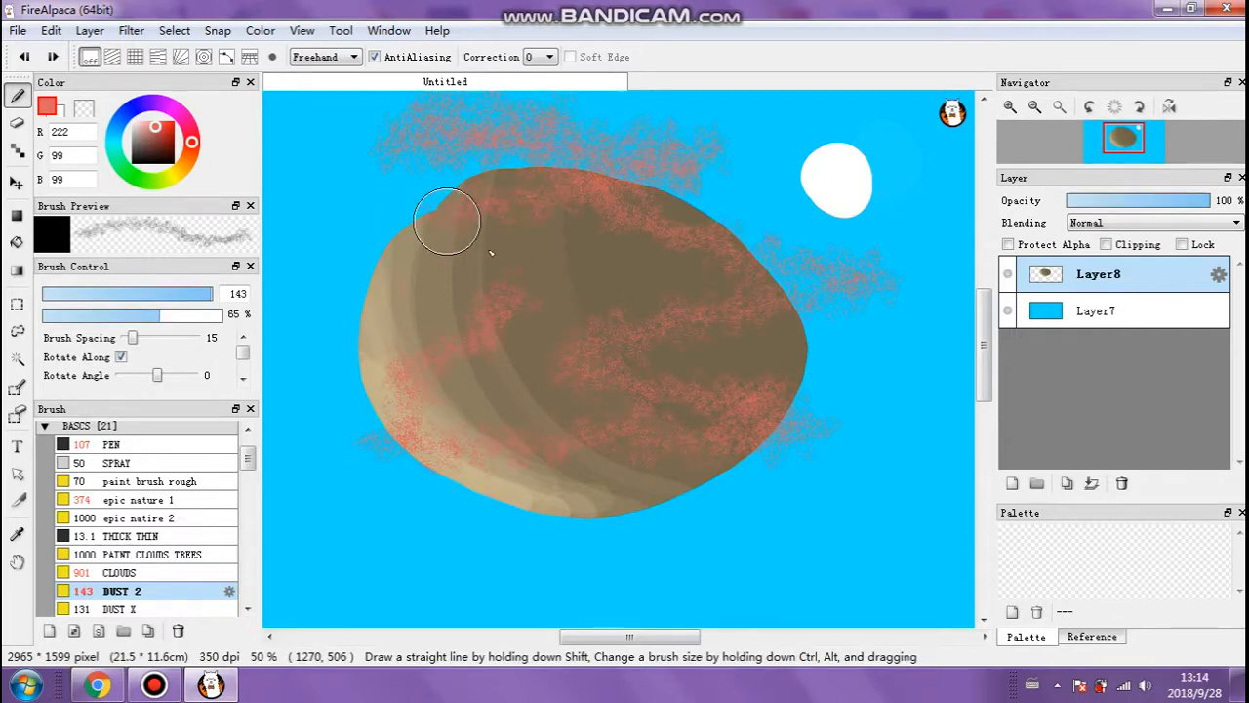
{"action": "key", "text": "ctrl+z"}
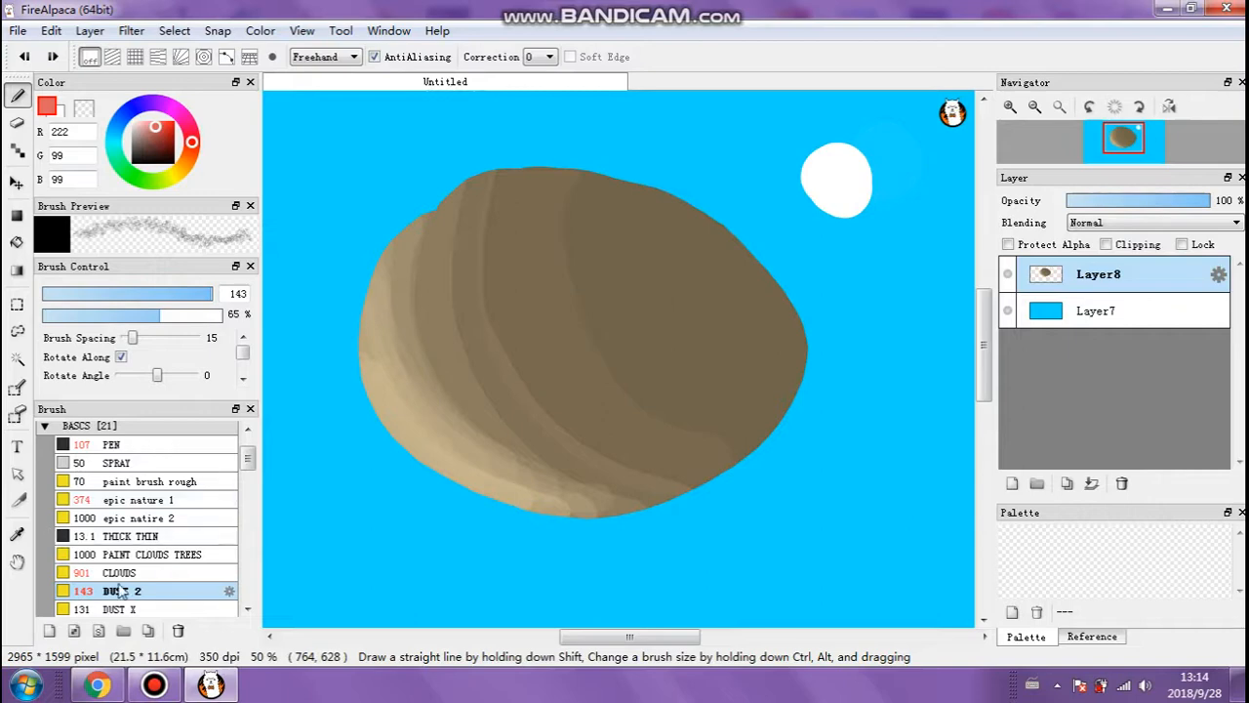
Preview the CLOUDS and epic natire 2 brushes, try red SPRAY at size 922 and 25% opacity on the oval, and undo the spraying.
{"action": "left_click", "coordinate": [164, 573]}
{"action": "left_click", "coordinate": [156, 463]}
{"action": "left_click", "coordinate": [154, 518]}
{"action": "scroll", "coordinate": [146, 556], "scroll_direction": "up", "scroll_amount": 1}
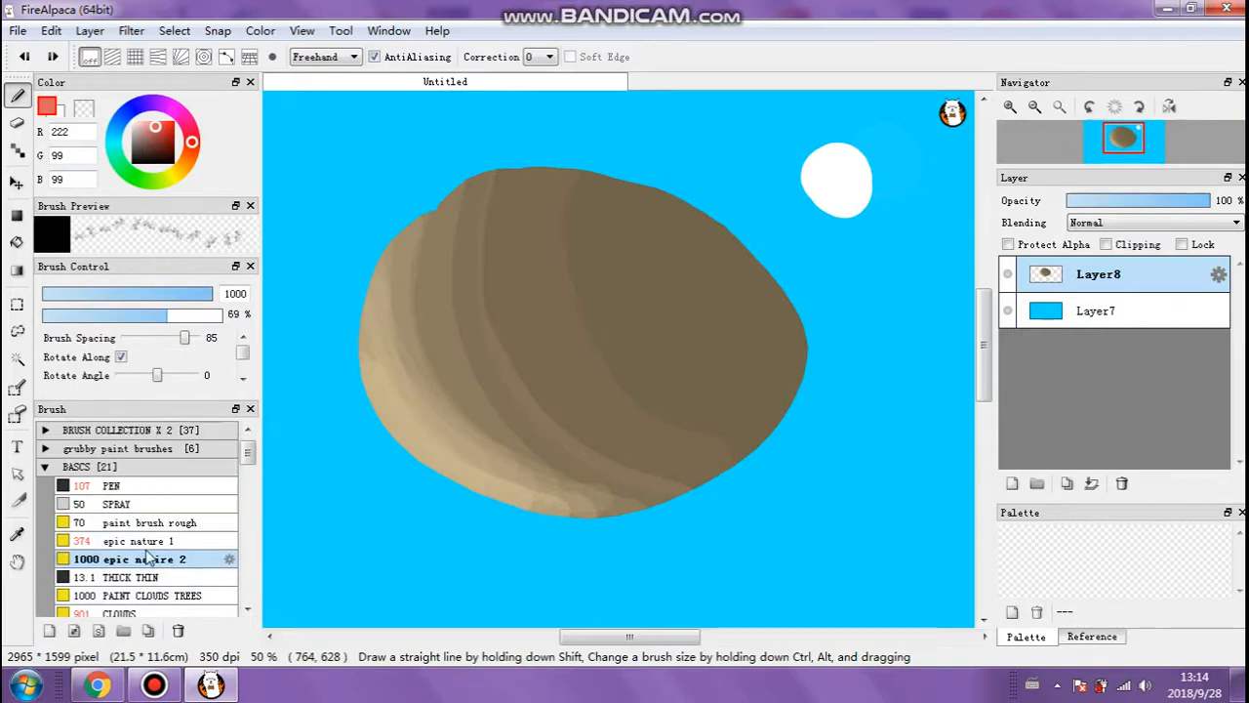
{"action": "left_click", "coordinate": [142, 502]}
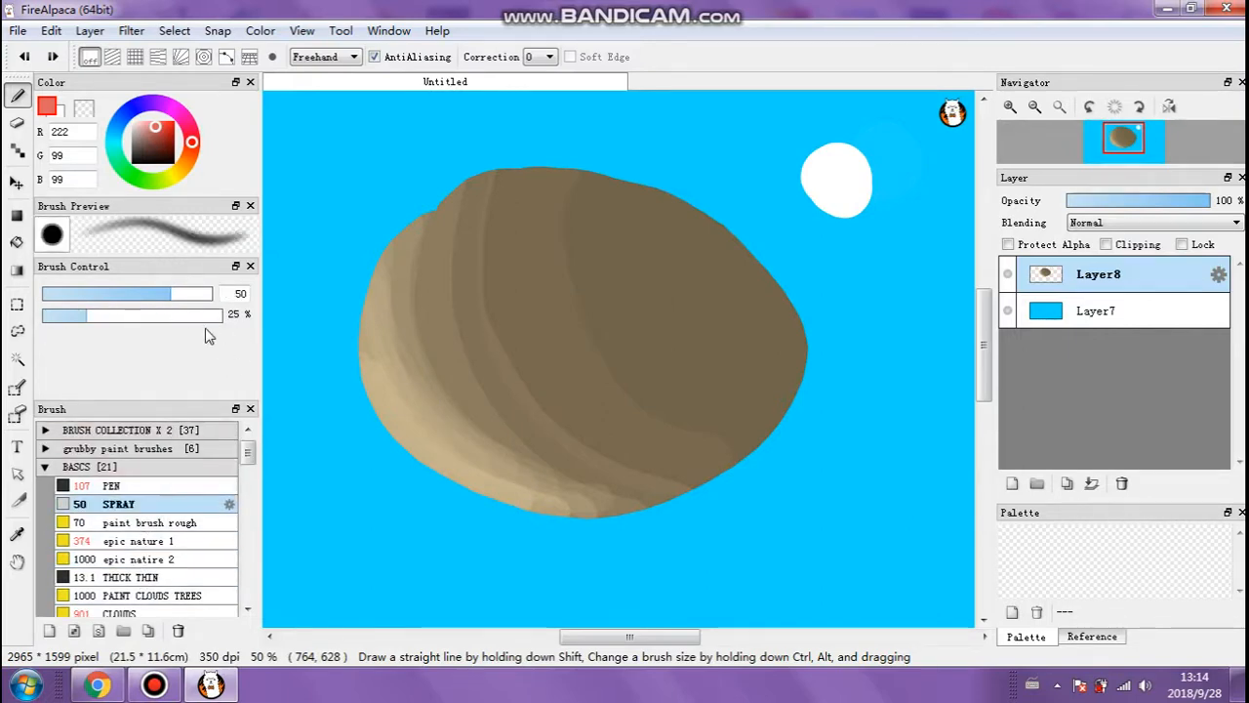
{"action": "left_click_drag", "start_coordinate": [176, 290], "coordinate": [380, 291]}
{"action": "mouse_move", "coordinate": [449, 175]}
{"action": "left_mouse_down"}
{"action": "mouse_move", "coordinate": [279, 348]}
{"action": "mouse_move", "coordinate": [390, 332]}
{"action": "left_mouse_up"}
{"action": "mouse_move", "coordinate": [715, 375]}
{"action": "left_mouse_down"}
{"action": "mouse_move", "coordinate": [749, 473]}
{"action": "mouse_move", "coordinate": [781, 239]}
{"action": "mouse_move", "coordinate": [877, 627]}
{"action": "left_mouse_up"}
{"action": "key", "text": "ctrl+z"}
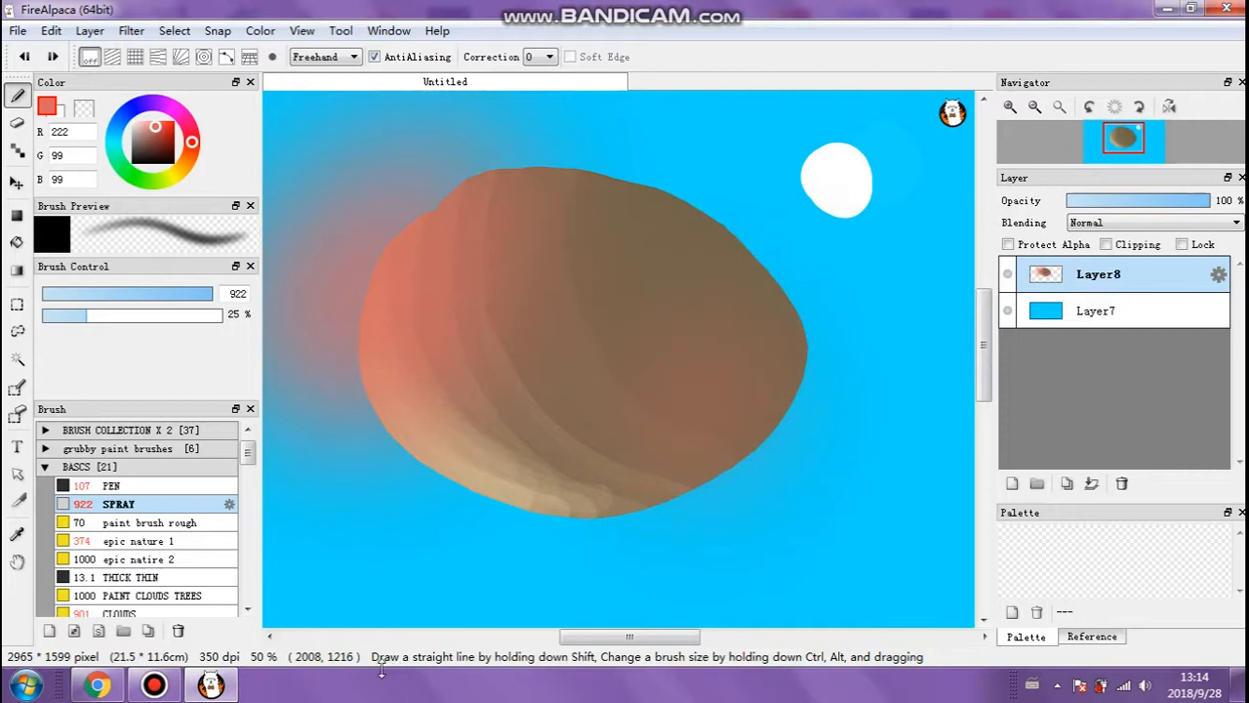
{"action": "key", "text": "ctrl+z"}
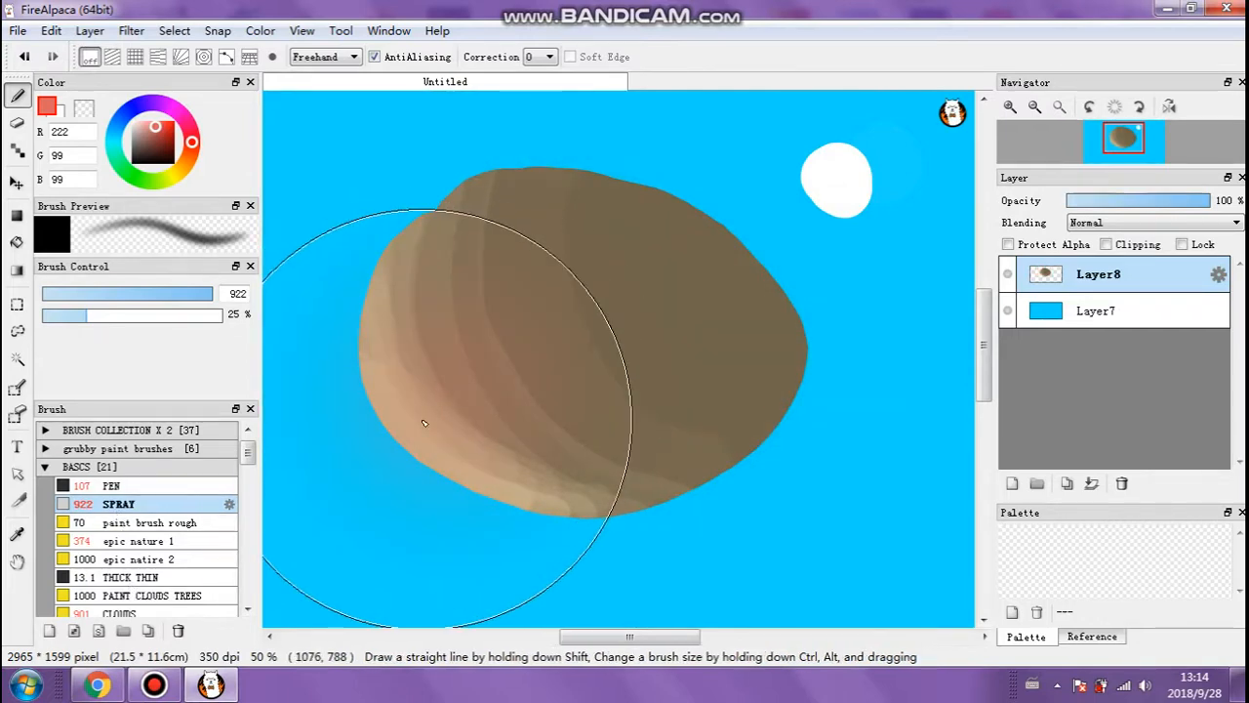
Reselect the PEN brush, show the Eraser, and set the size to 239 with the Dot tool active.
{"action": "left_click", "coordinate": [88, 488]}
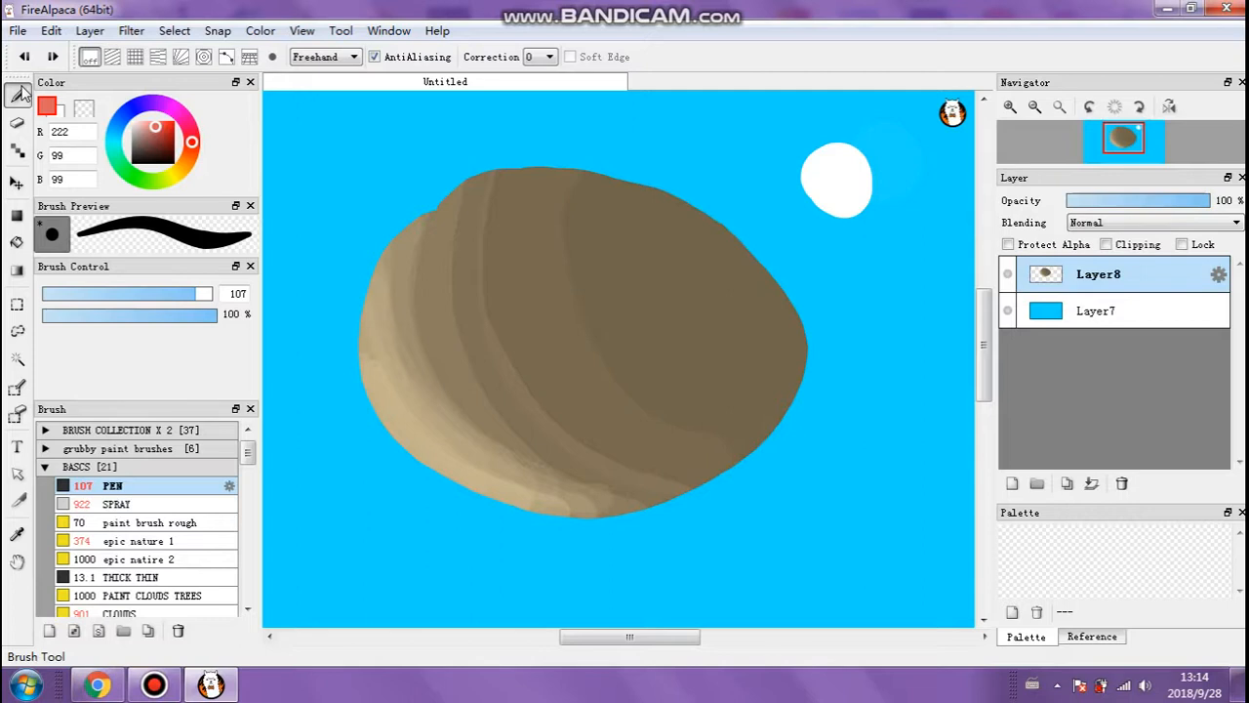
{"action": "left_click", "coordinate": [17, 125]}
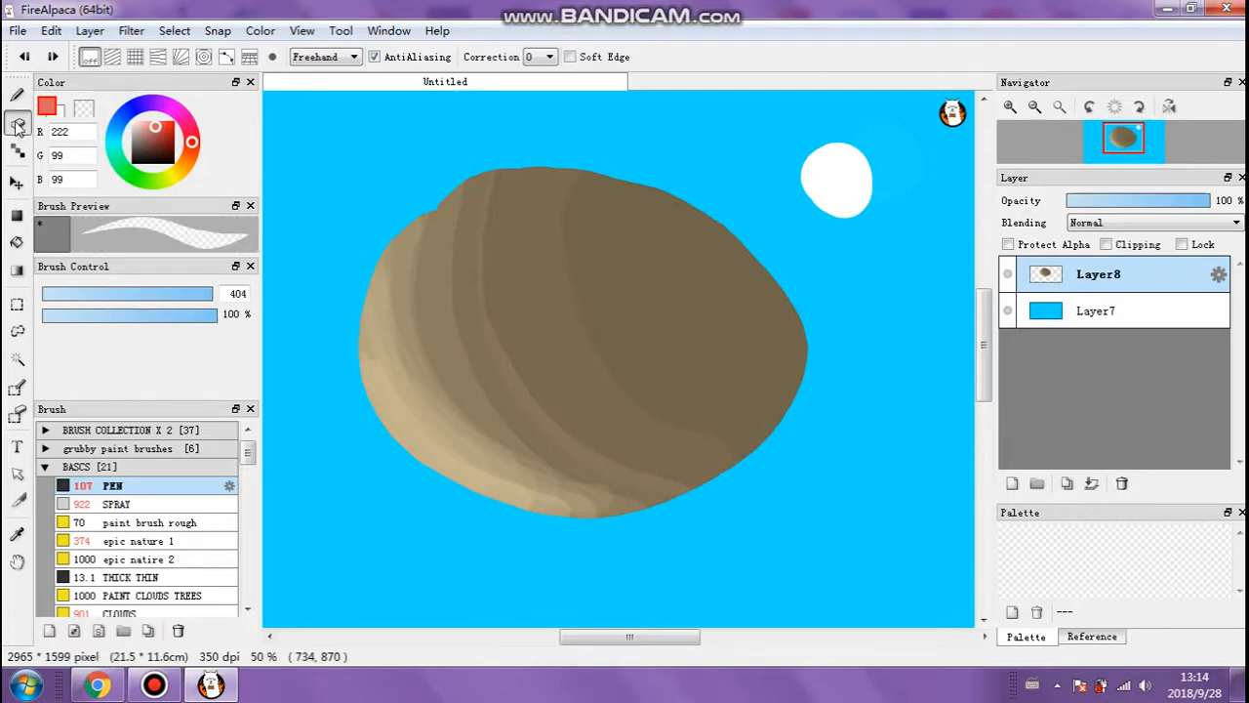
{"action": "left_click", "coordinate": [18, 150]}
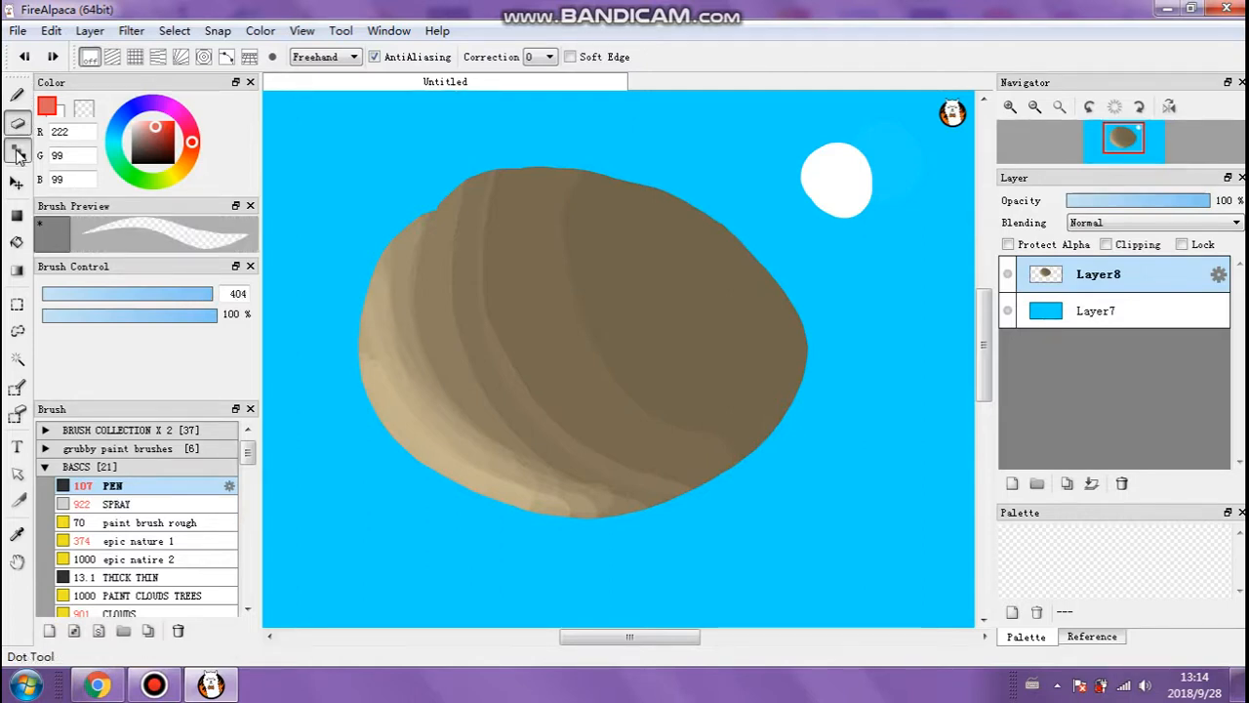
{"action": "left_click_drag", "start_coordinate": [195, 290], "coordinate": [240, 291]}
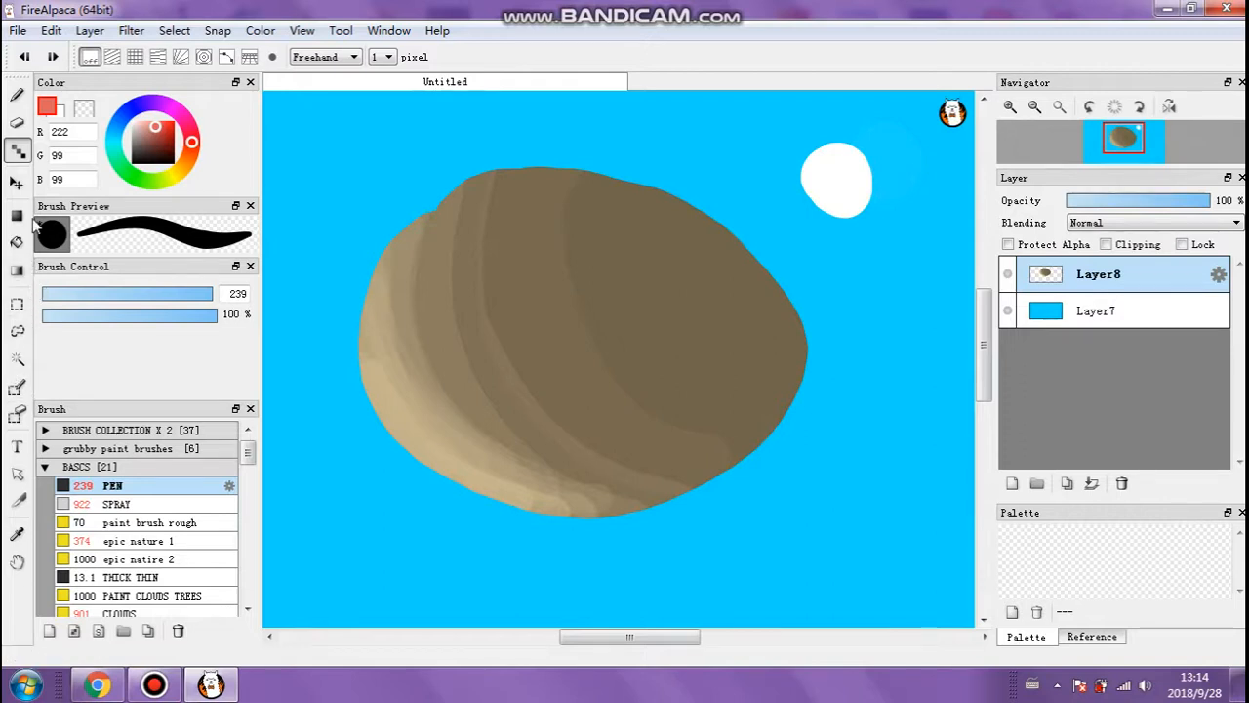
Shift Layer8's oval and white spot slightly down and to the left with the Move tool.
{"action": "left_click", "coordinate": [20, 182]}
{"action": "left_click_drag", "start_coordinate": [498, 253], "coordinate": [458, 296]}
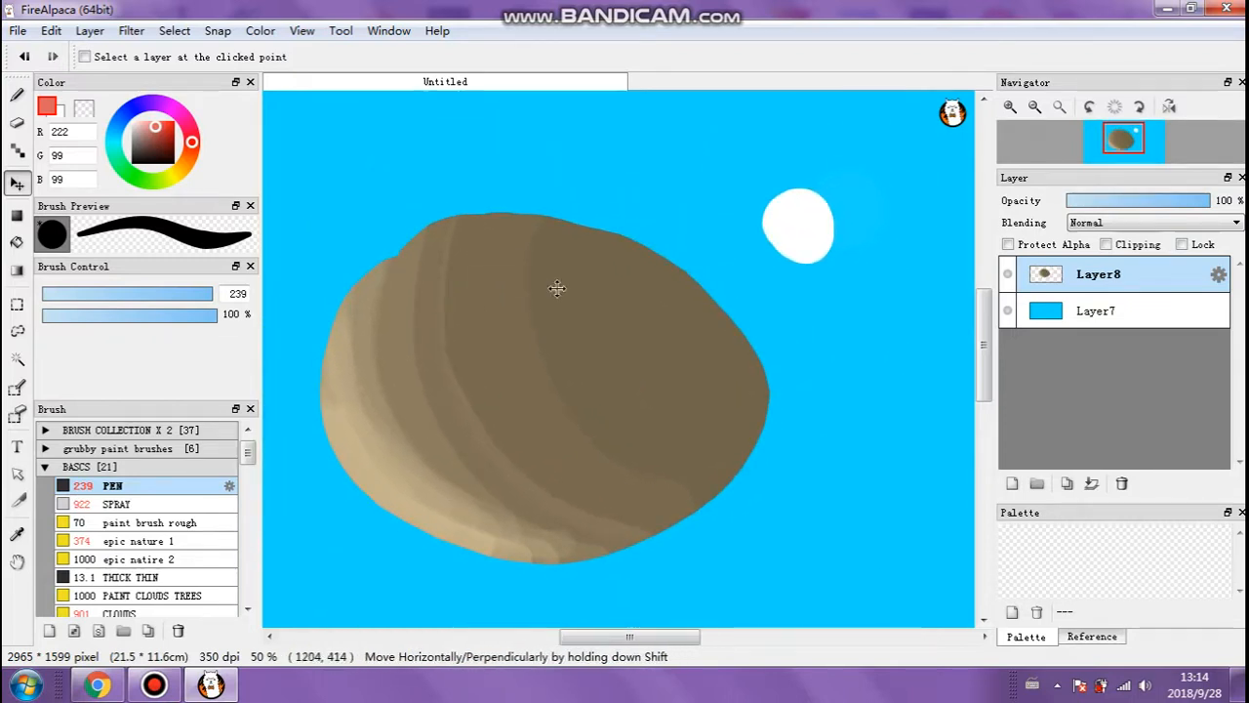
{"action": "left_click_drag", "start_coordinate": [563, 360], "coordinate": [574, 348]}
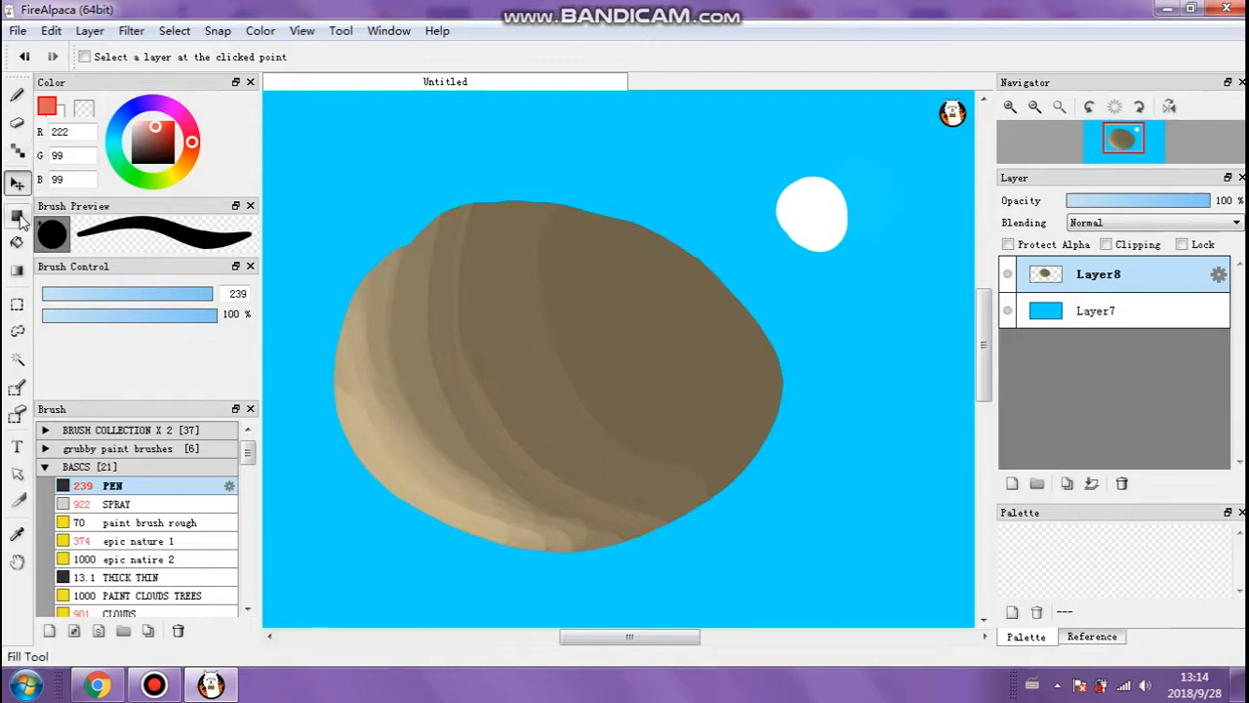
Draw five solid red rectangles of different sizes over the rock, the white circle and the sky on Layer8.
{"action": "left_click", "coordinate": [19, 218]}
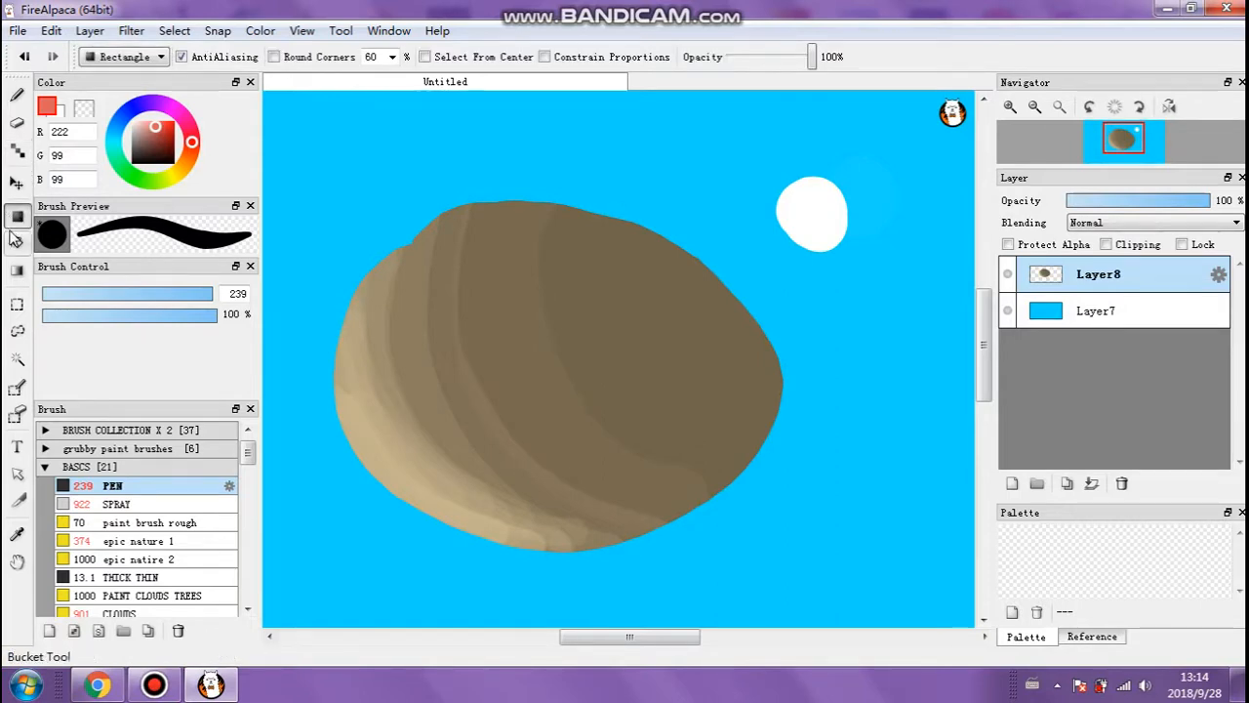
{"action": "left_click_drag", "start_coordinate": [375, 160], "coordinate": [675, 418]}
{"action": "left_click_drag", "start_coordinate": [905, 320], "coordinate": [658, 509]}
{"action": "left_click_drag", "start_coordinate": [832, 163], "coordinate": [714, 232]}
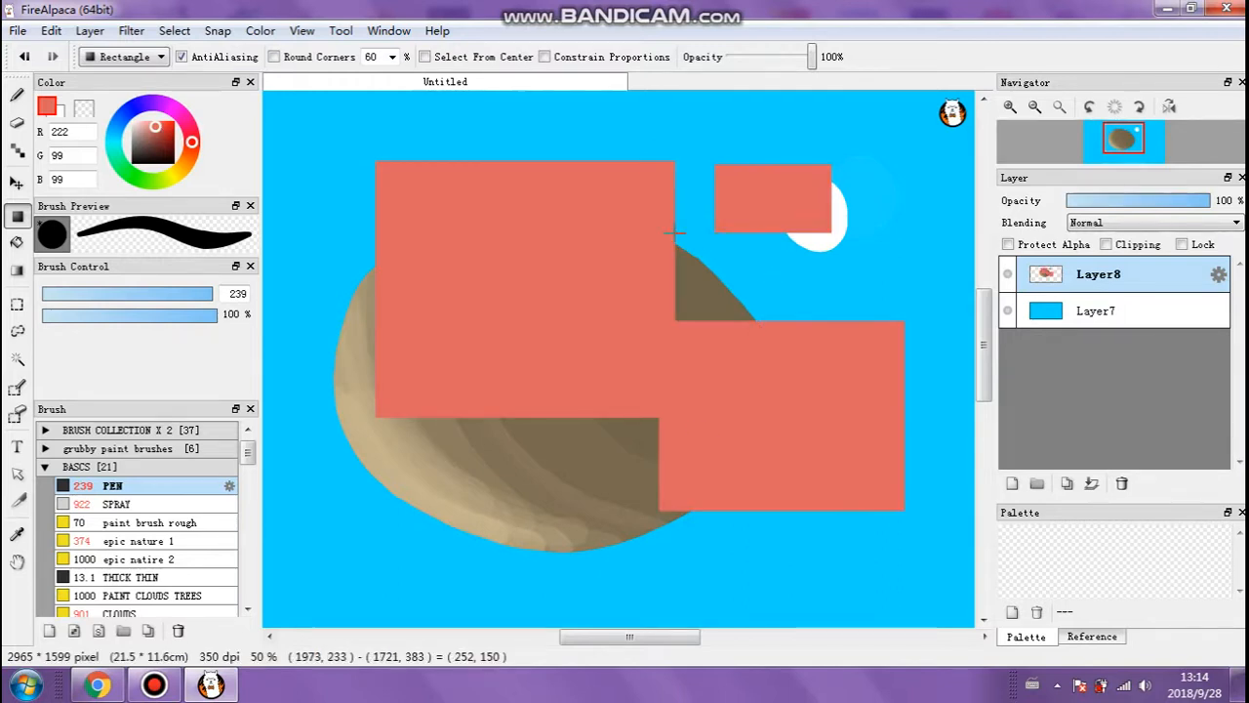
{"action": "left_click_drag", "start_coordinate": [376, 249], "coordinate": [262, 400]}
{"action": "left_click_drag", "start_coordinate": [413, 448], "coordinate": [286, 544]}
Undo all of the filled rectangles on Layer8.
{"action": "key", "text": "ctrl+z"}
{"action": "key", "text": "ctrl+z"}
{"action": "key", "text": "ctrl+z"}
{"action": "key", "text": "ctrl+z"}
{"action": "key", "text": "ctrl+z"}
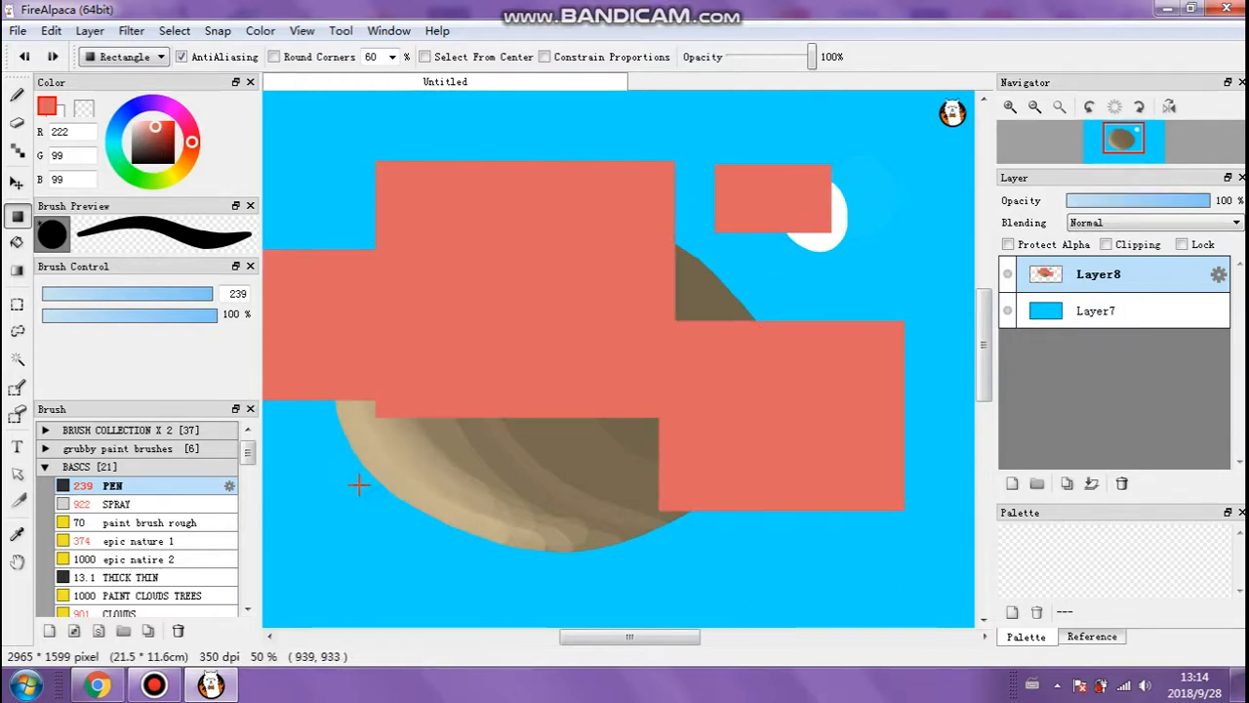
Switch the fill shape to Ellipse and draw a solid red ellipse over the rock's upper-left part.
{"action": "left_click", "coordinate": [162, 59]}
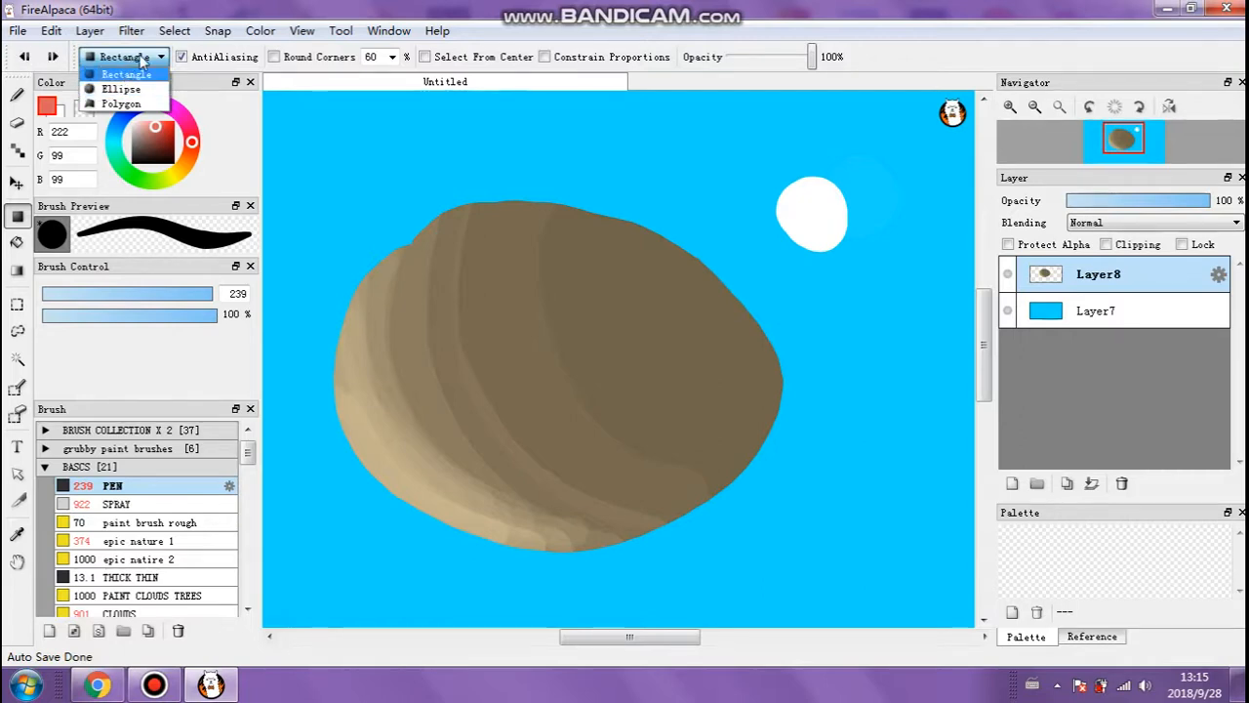
{"action": "left_click", "coordinate": [121, 89]}
{"action": "left_click_drag", "start_coordinate": [378, 186], "coordinate": [636, 378]}
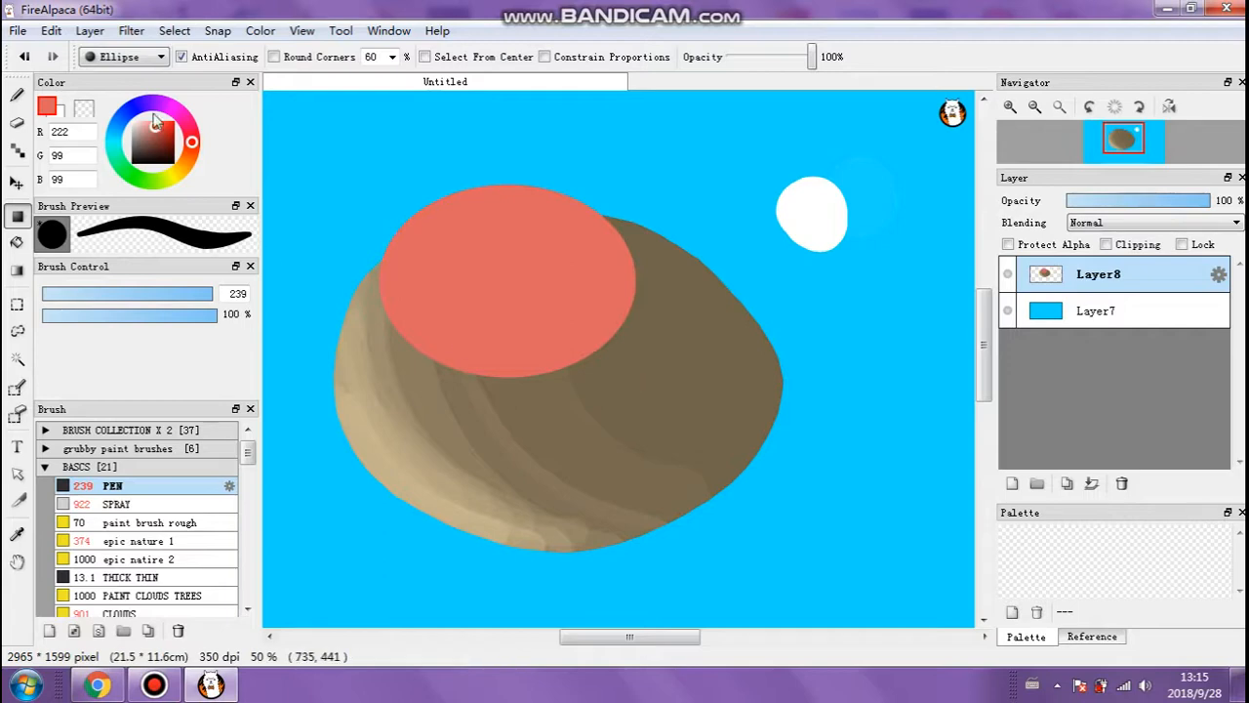
Draw a jagged, many-cornered red filled Polygon across the rock and sky, and undo it along with the ellipse.
{"action": "left_click", "coordinate": [122, 56]}
{"action": "left_click", "coordinate": [123, 107]}
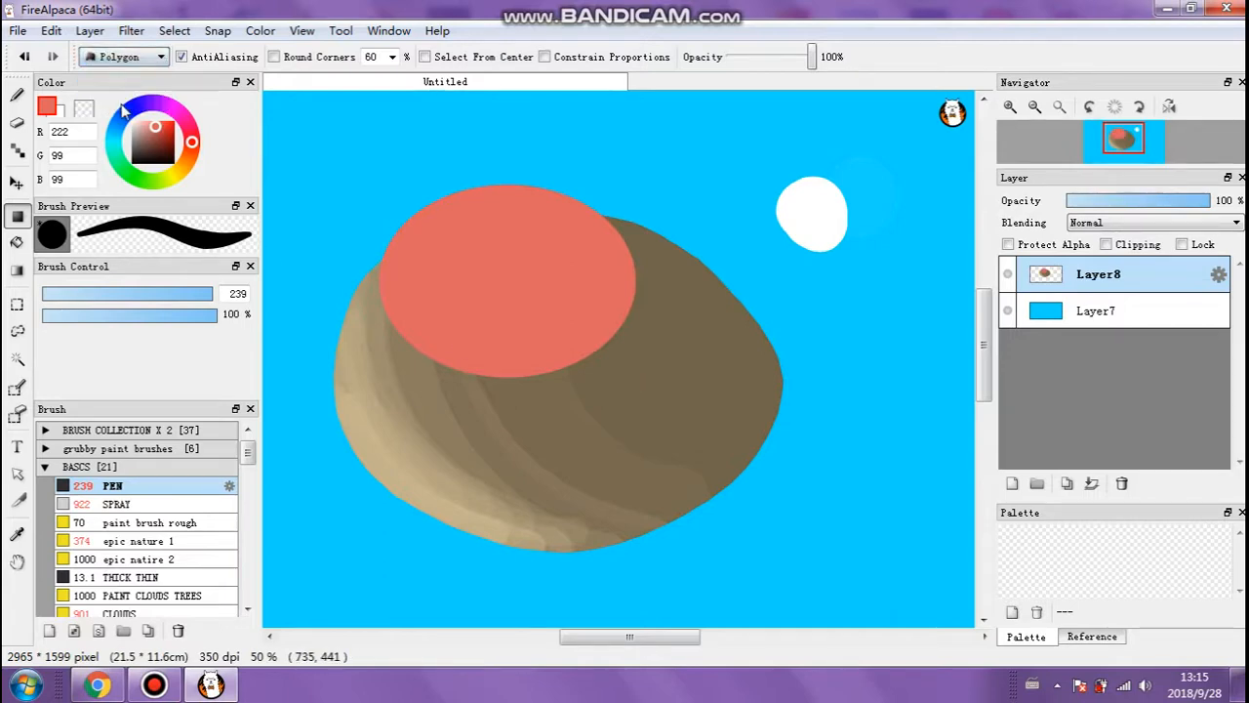
{"action": "left_click", "coordinate": [665, 142]}
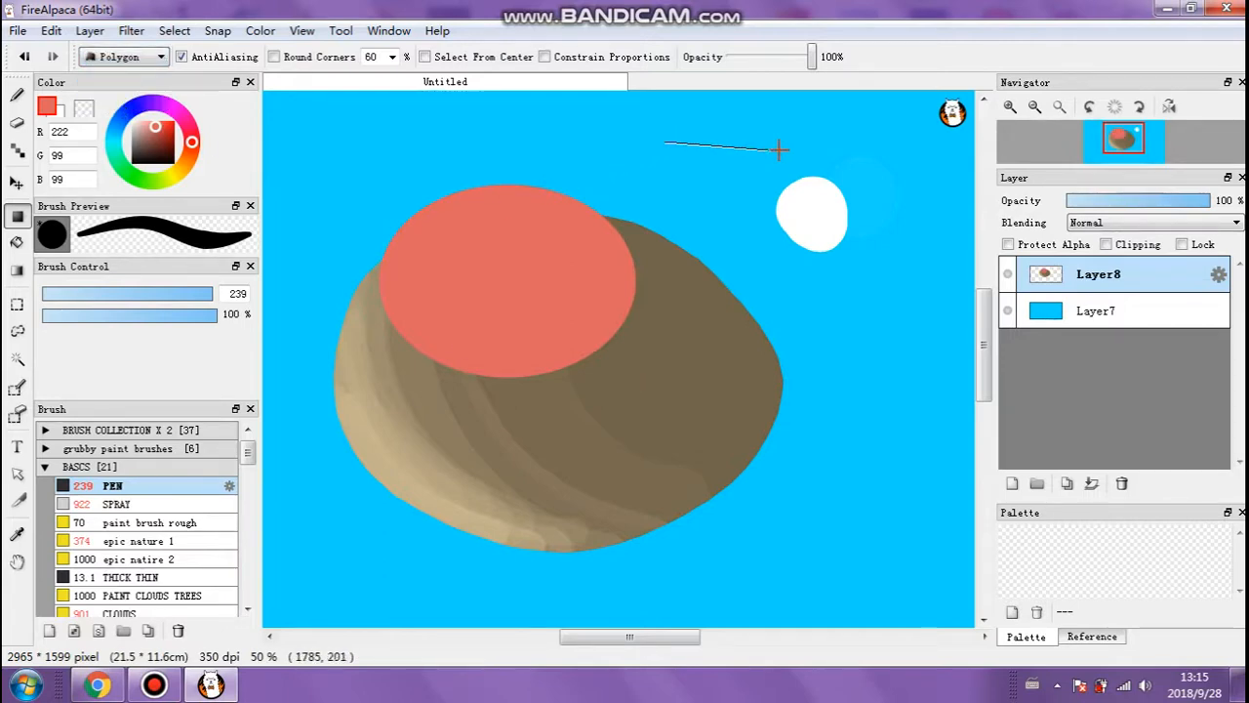
{"action": "left_click", "coordinate": [841, 140]}
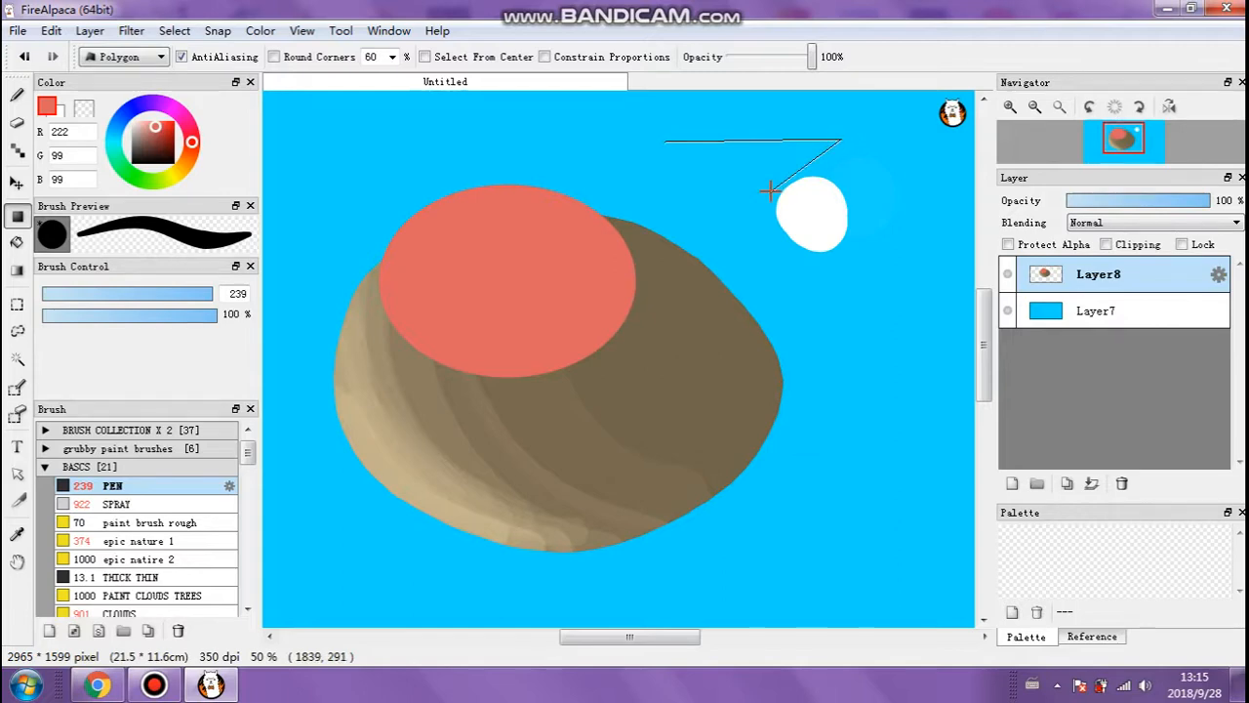
{"action": "left_click", "coordinate": [771, 190]}
{"action": "left_click", "coordinate": [834, 319]}
{"action": "left_click", "coordinate": [764, 282]}
{"action": "left_click", "coordinate": [686, 371]}
{"action": "left_click", "coordinate": [699, 505]}
{"action": "left_click", "coordinate": [650, 369]}
{"action": "left_click", "coordinate": [406, 378]}
{"action": "left_click", "coordinate": [712, 288]}
{"action": "left_click", "coordinate": [656, 217]}
{"action": "left_click", "coordinate": [691, 199]}
{"action": "left_click", "coordinate": [606, 155]}
{"action": "left_click", "coordinate": [448, 205]}
{"action": "left_click", "coordinate": [369, 156]}
{"action": "left_click", "coordinate": [485, 149]}
{"action": "left_click", "coordinate": [499, 114]}
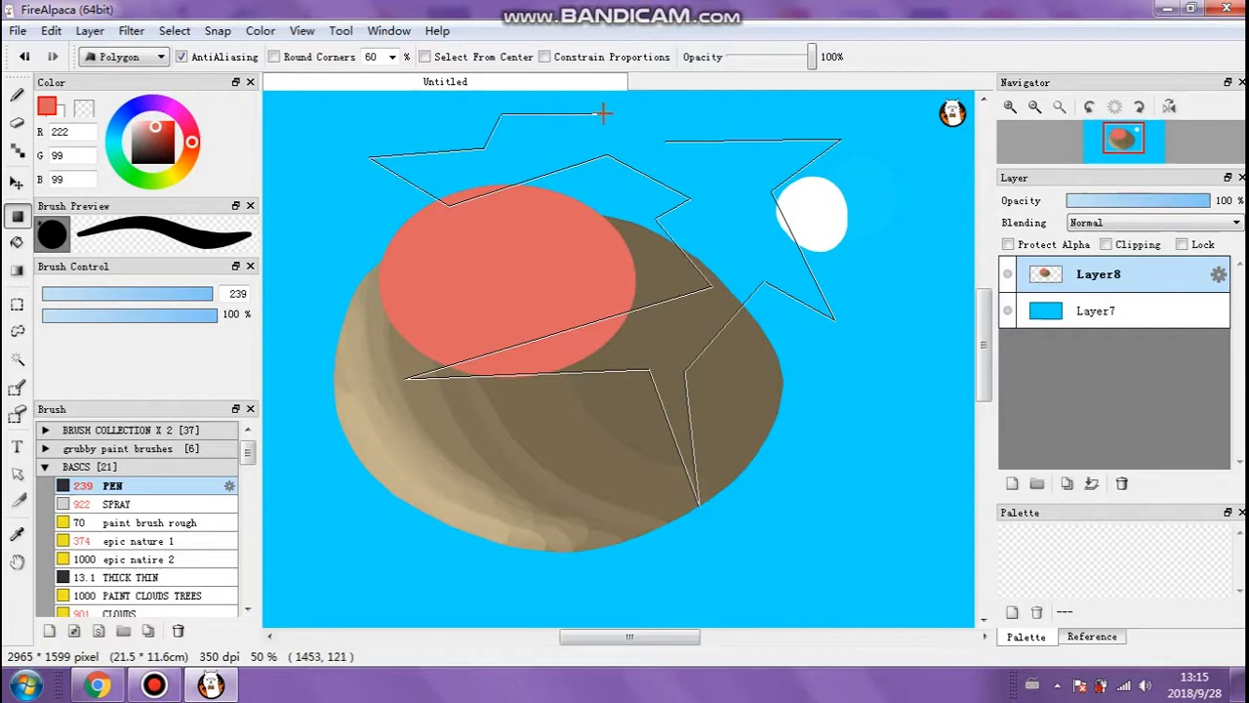
{"action": "double_click", "coordinate": [674, 142]}
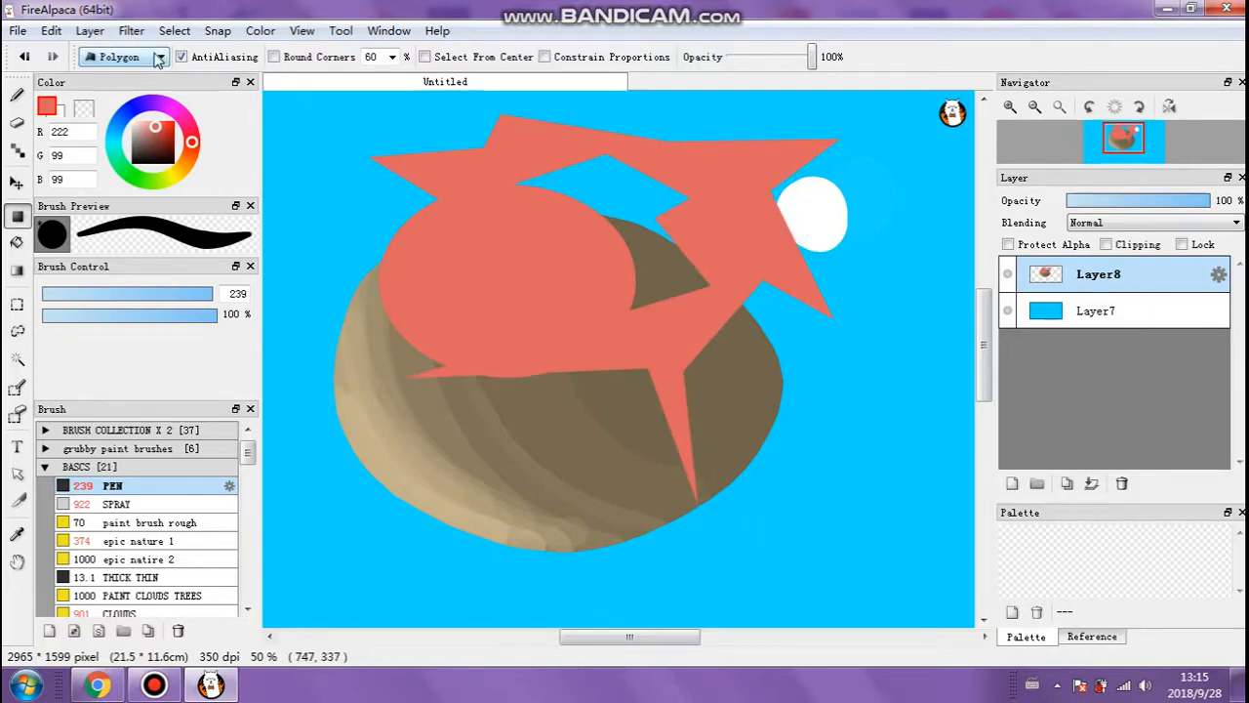
{"action": "key", "text": "ctrl+z"}
{"action": "key", "text": "ctrl+z"}
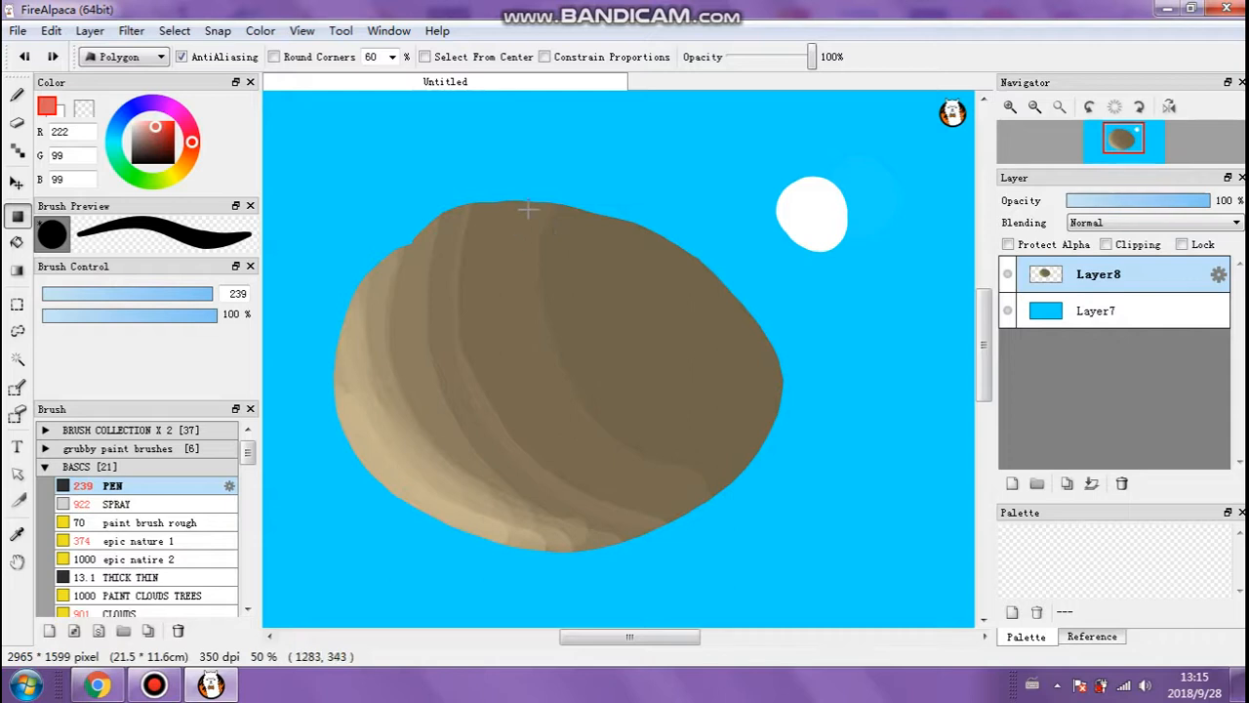
Try a Bucket fill of the blue sky with orange (R 222, G 177, B 99), and undo it.
{"action": "left_click", "coordinate": [17, 244]}
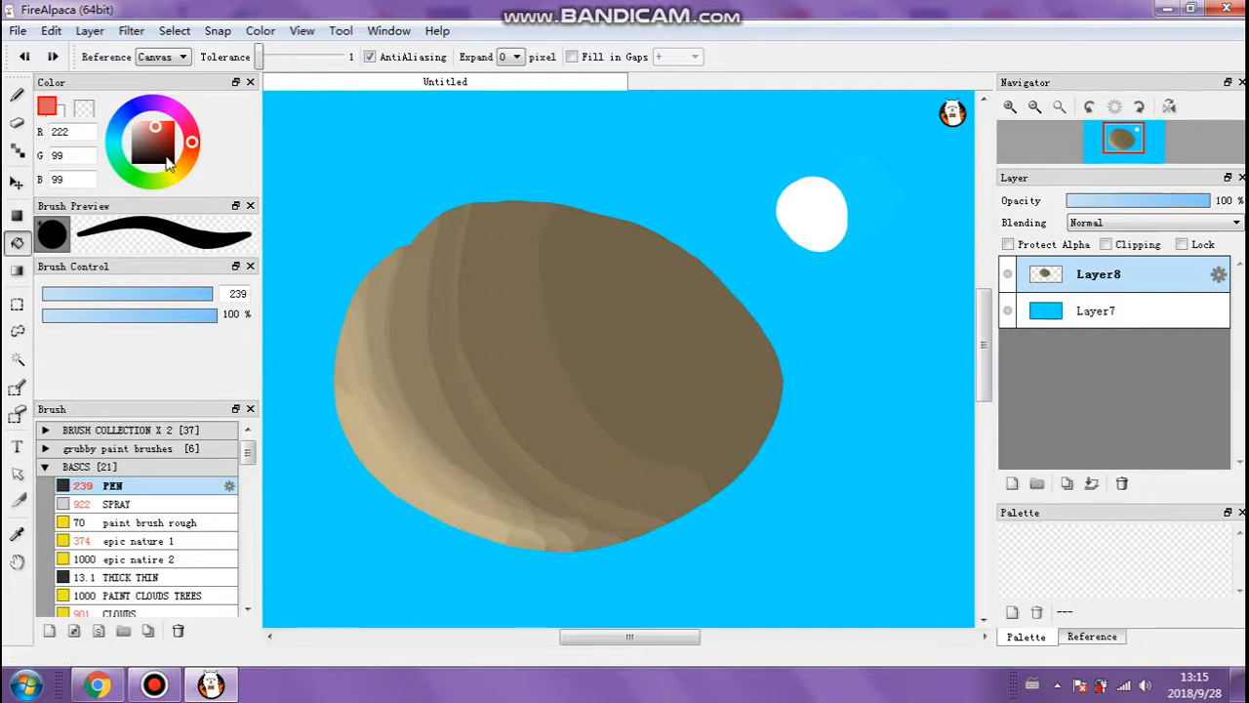
{"action": "left_click", "coordinate": [179, 170]}
{"action": "left_click", "coordinate": [499, 149]}
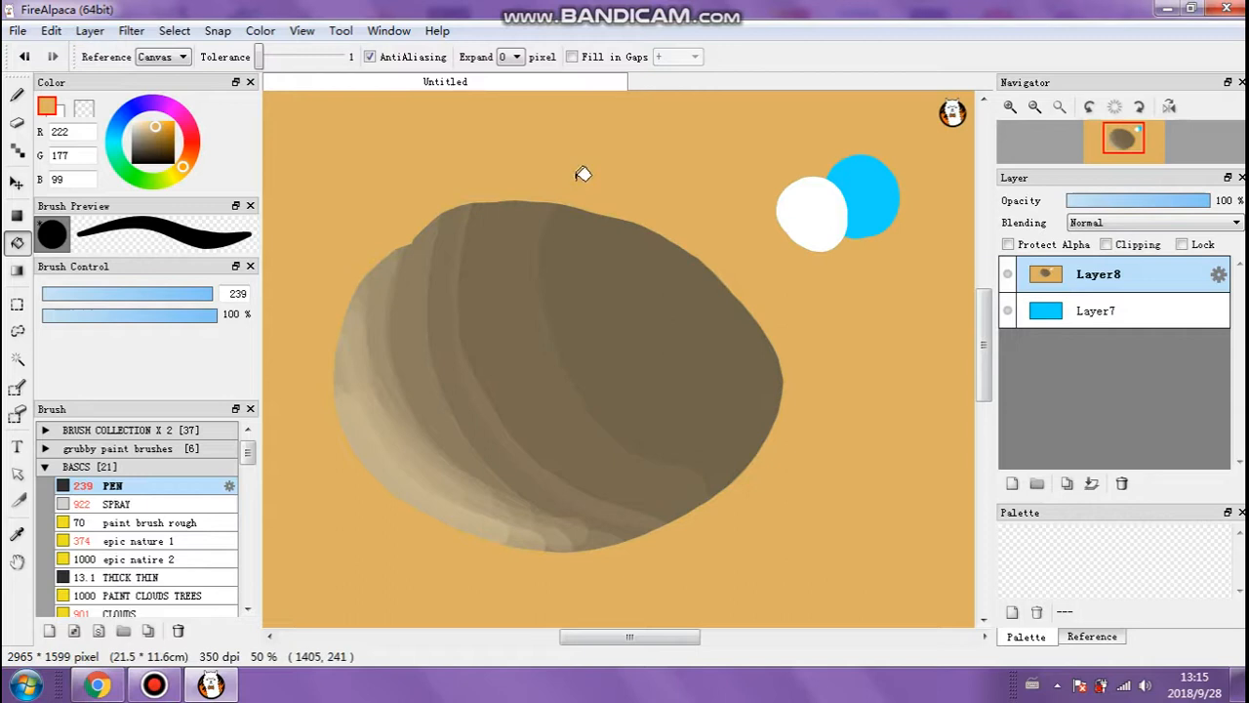
{"action": "key", "text": "ctrl+z"}
Fill the white circle beside the rock with yellow (R 255, G 226, B 60).
{"action": "left_click", "coordinate": [177, 172]}
{"action": "left_click", "coordinate": [165, 123]}
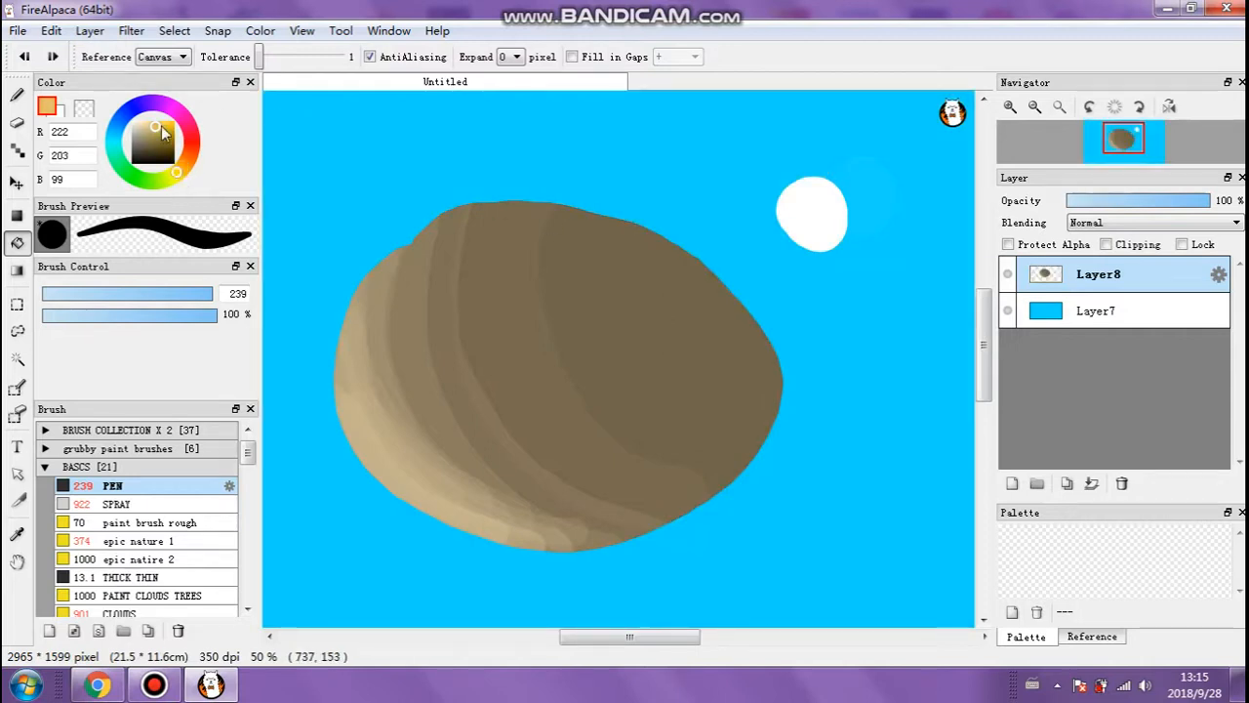
{"action": "left_click", "coordinate": [820, 200]}
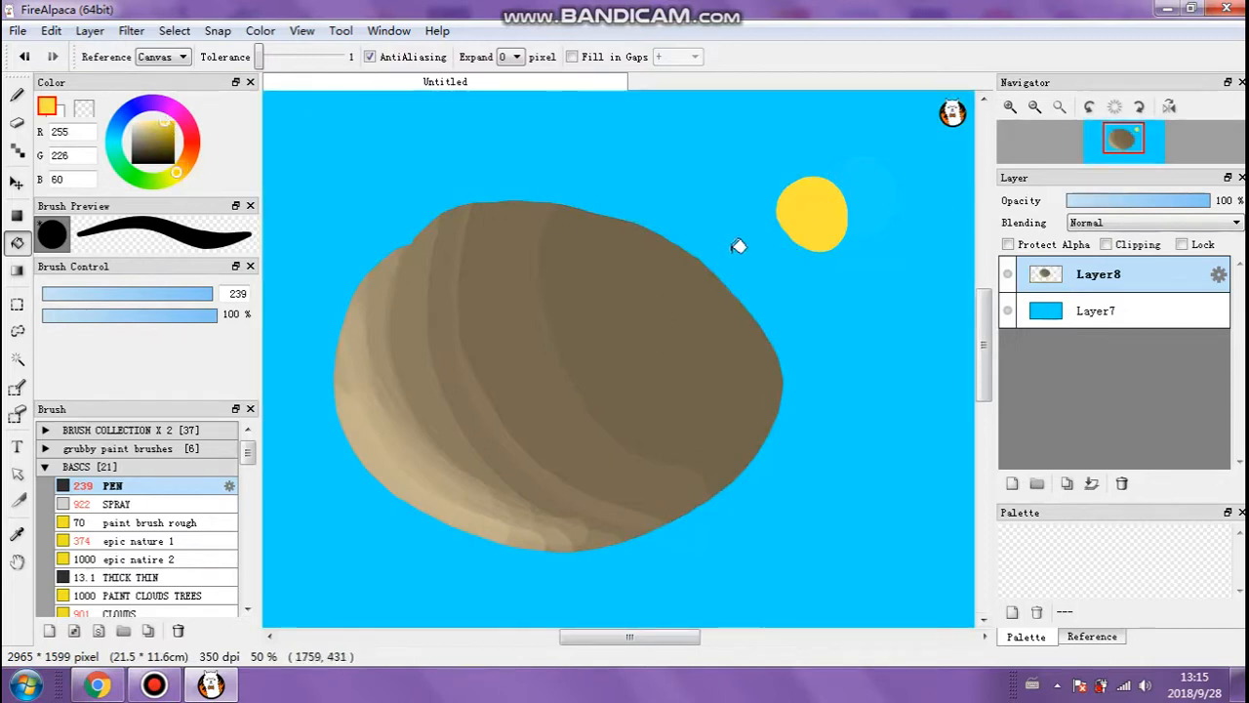
Nudge Layer8's artwork slightly to the right with the Move tool, and activate the Gradient tool.
{"action": "left_click", "coordinate": [16, 183]}
{"action": "mouse_move", "coordinate": [391, 283]}
{"action": "left_mouse_down"}
{"action": "mouse_move", "coordinate": [404, 274]}
{"action": "mouse_move", "coordinate": [392, 283]}
{"action": "left_mouse_up"}
{"action": "left_click", "coordinate": [17, 216]}
{"action": "left_click", "coordinate": [17, 243]}
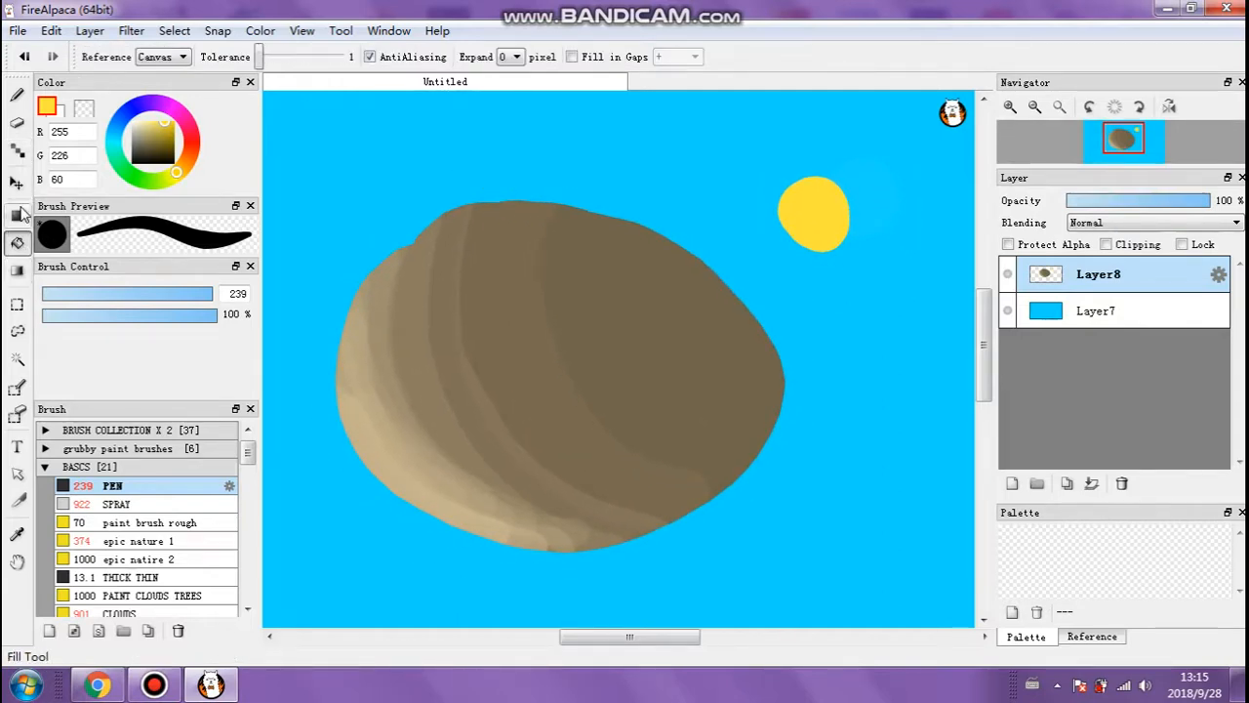
{"action": "left_click", "coordinate": [21, 277]}
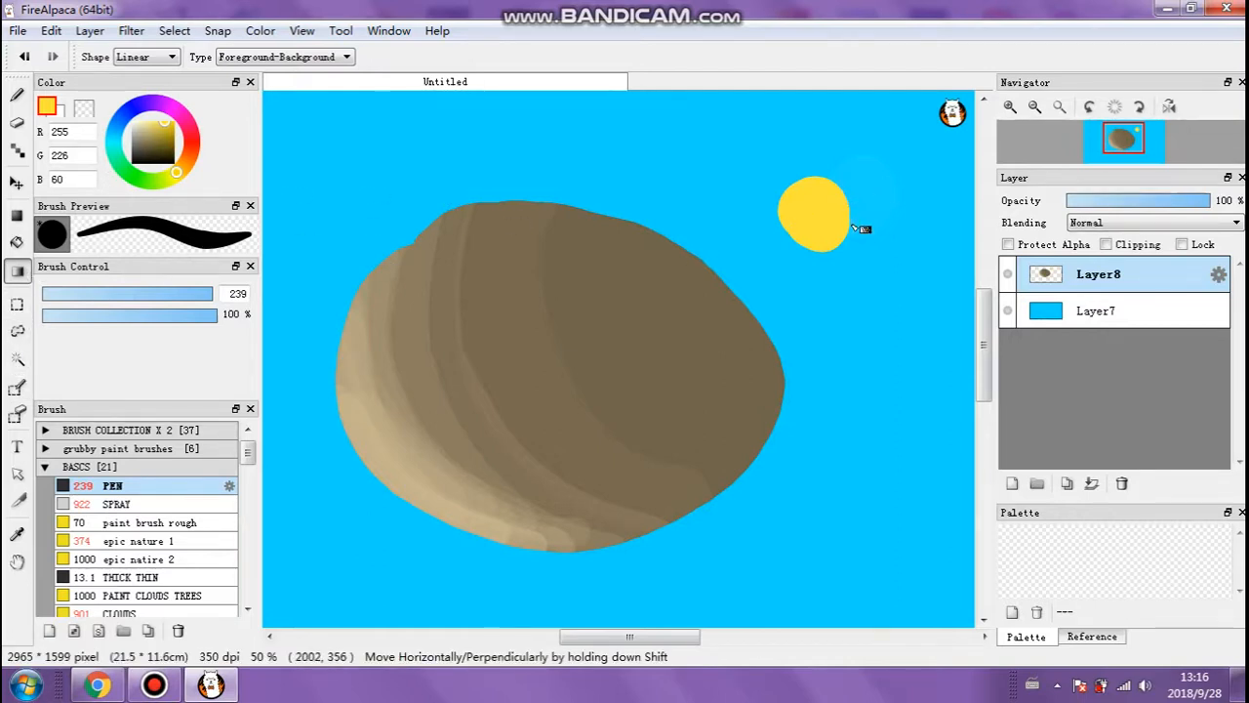
Examine the rock, its shading and the yellow circle at different magnifications and across the whole canvas.
{"action": "left_click_drag", "start_coordinate": [580, 639], "coordinate": [558, 651]}
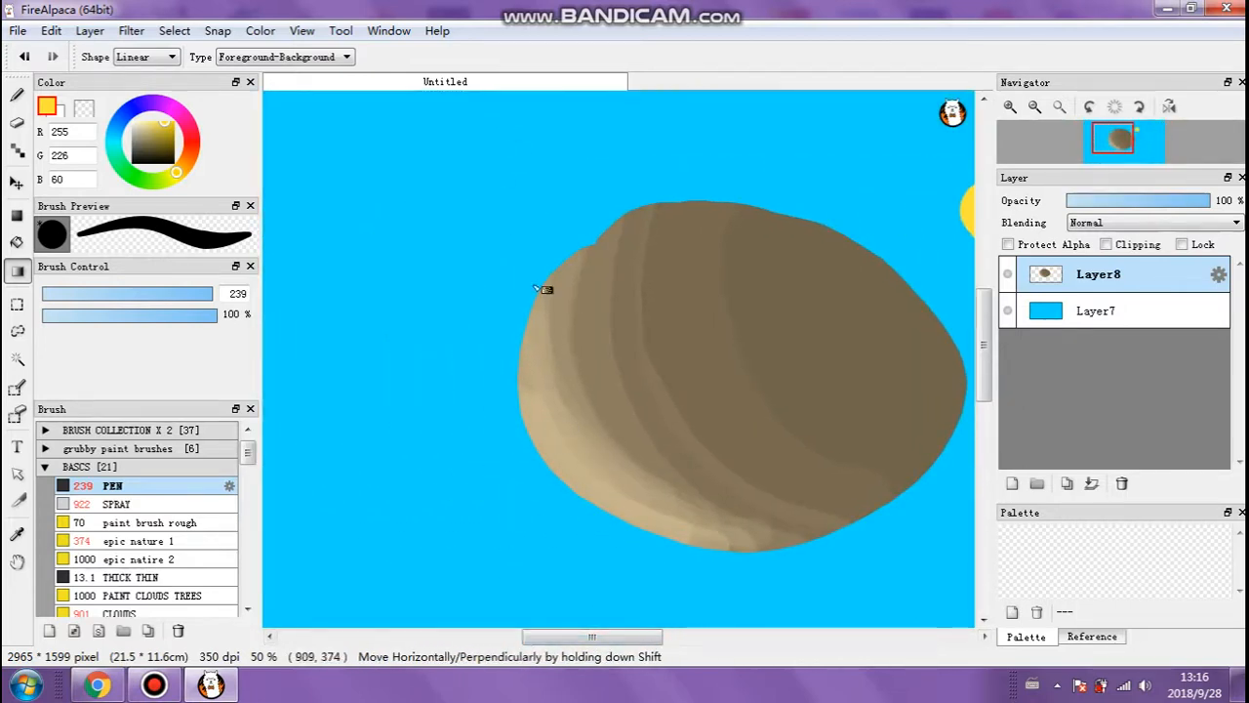
{"action": "left_click_drag", "start_coordinate": [572, 635], "coordinate": [603, 636]}
{"action": "mouse_move", "coordinate": [983, 324]}
{"action": "left_mouse_down"}
{"action": "mouse_move", "coordinate": [983, 378]}
{"action": "mouse_move", "coordinate": [982, 235]}
{"action": "mouse_move", "coordinate": [974, 322]}
{"action": "left_mouse_up"}
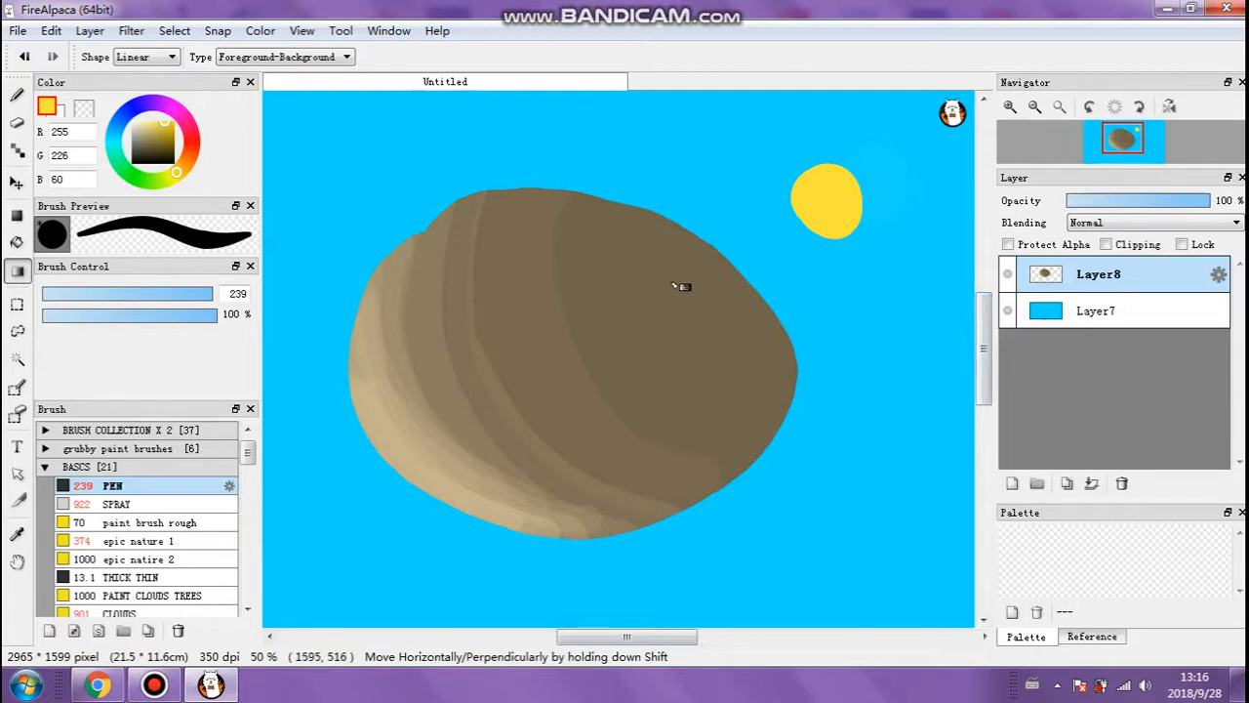
{"action": "scroll", "coordinate": [675, 277], "scroll_direction": "up", "scroll_amount": 3}
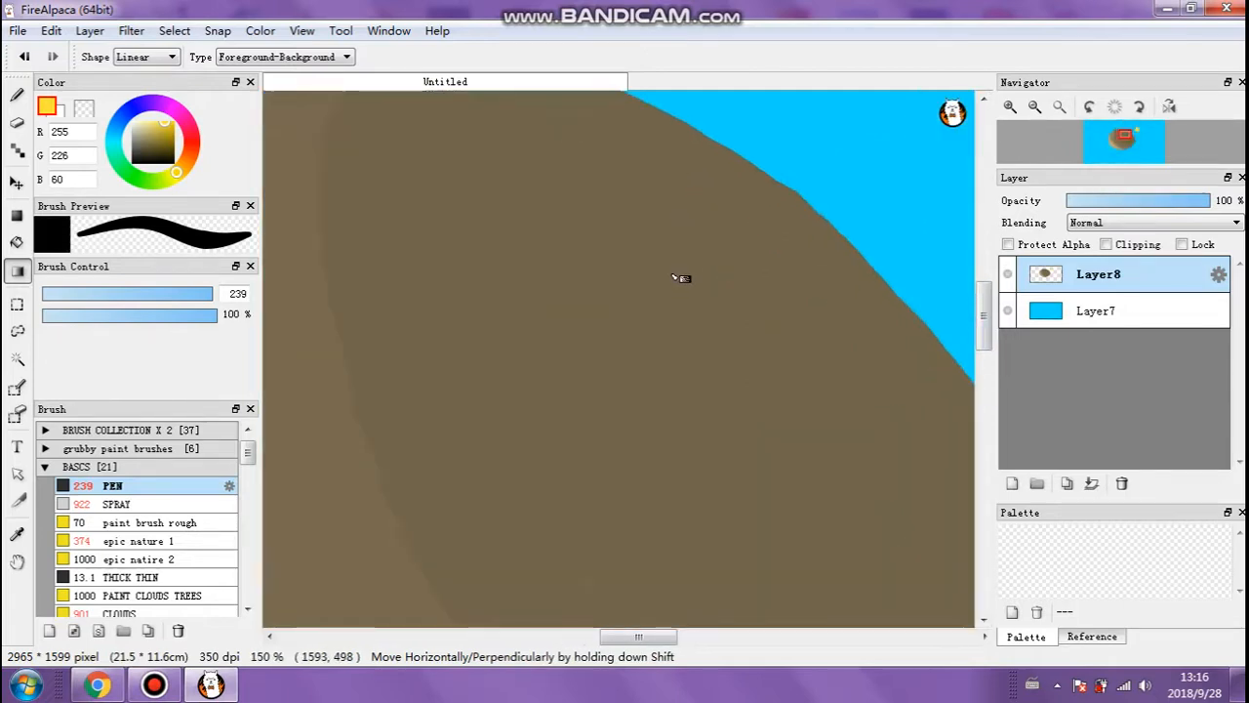
{"action": "scroll", "coordinate": [674, 273], "scroll_direction": "down", "scroll_amount": 6}
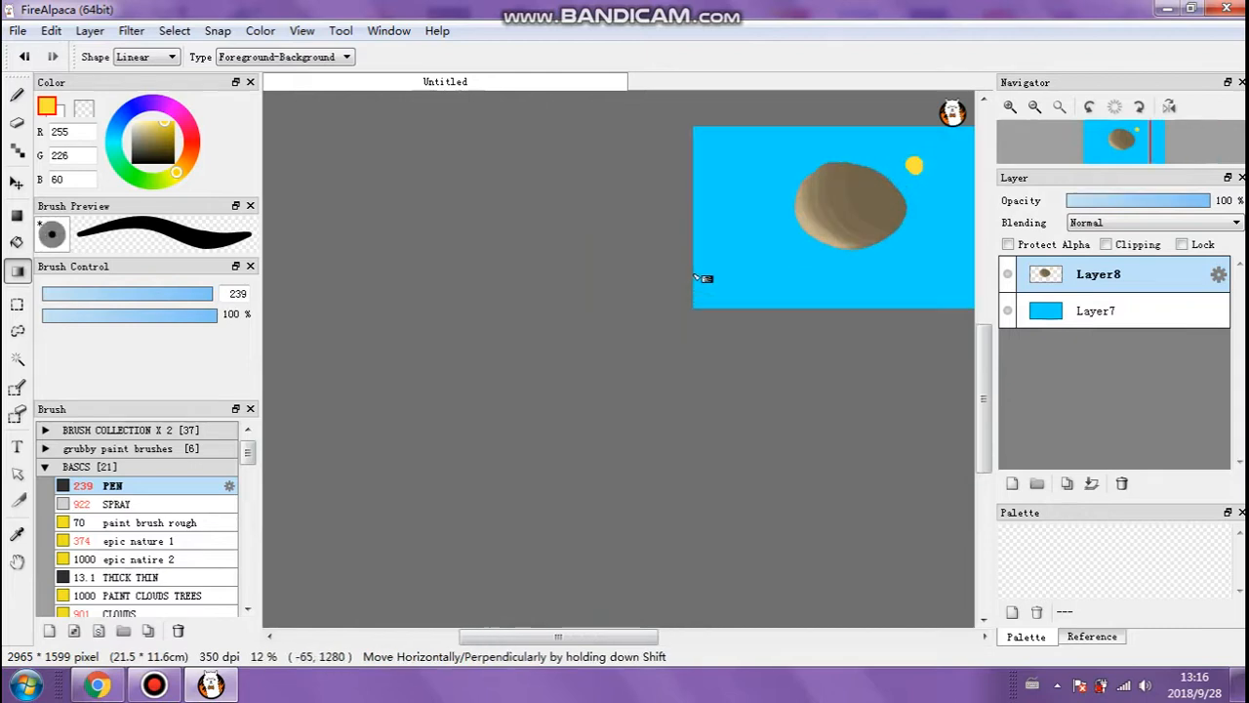
{"action": "scroll", "coordinate": [631, 282], "scroll_direction": "down", "scroll_amount": 3}
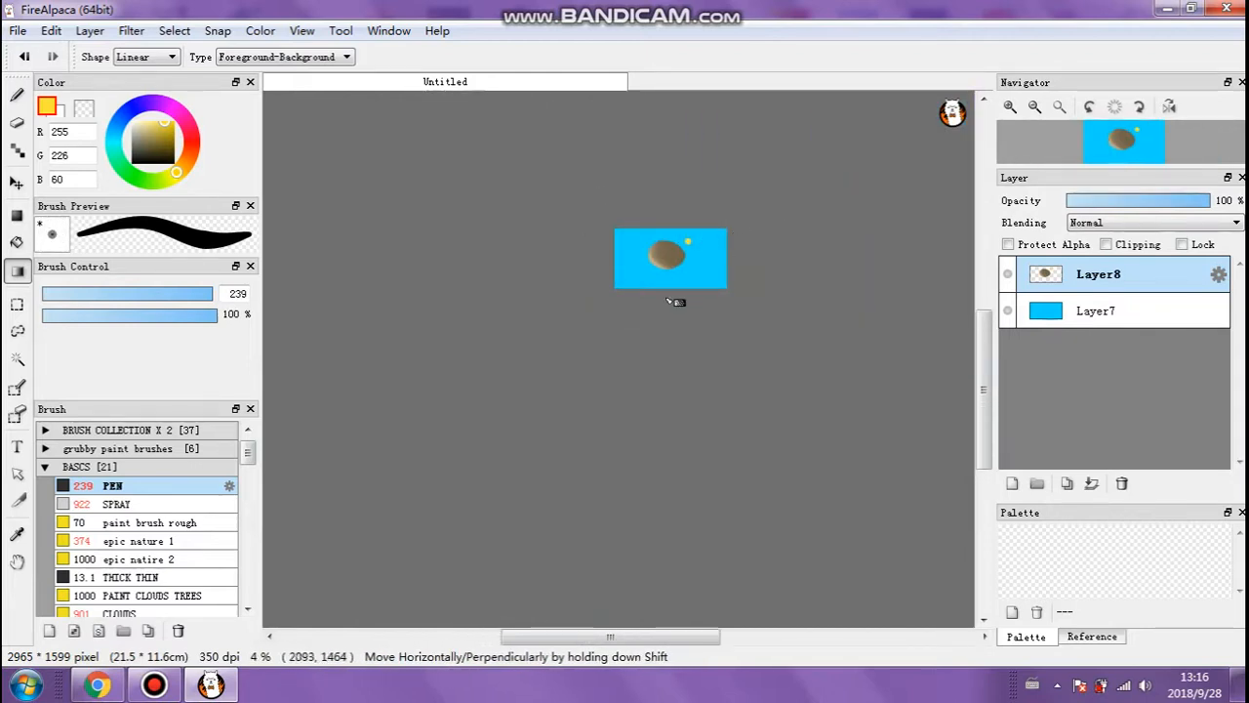
{"action": "scroll", "coordinate": [683, 243], "scroll_direction": "up", "scroll_amount": 1}
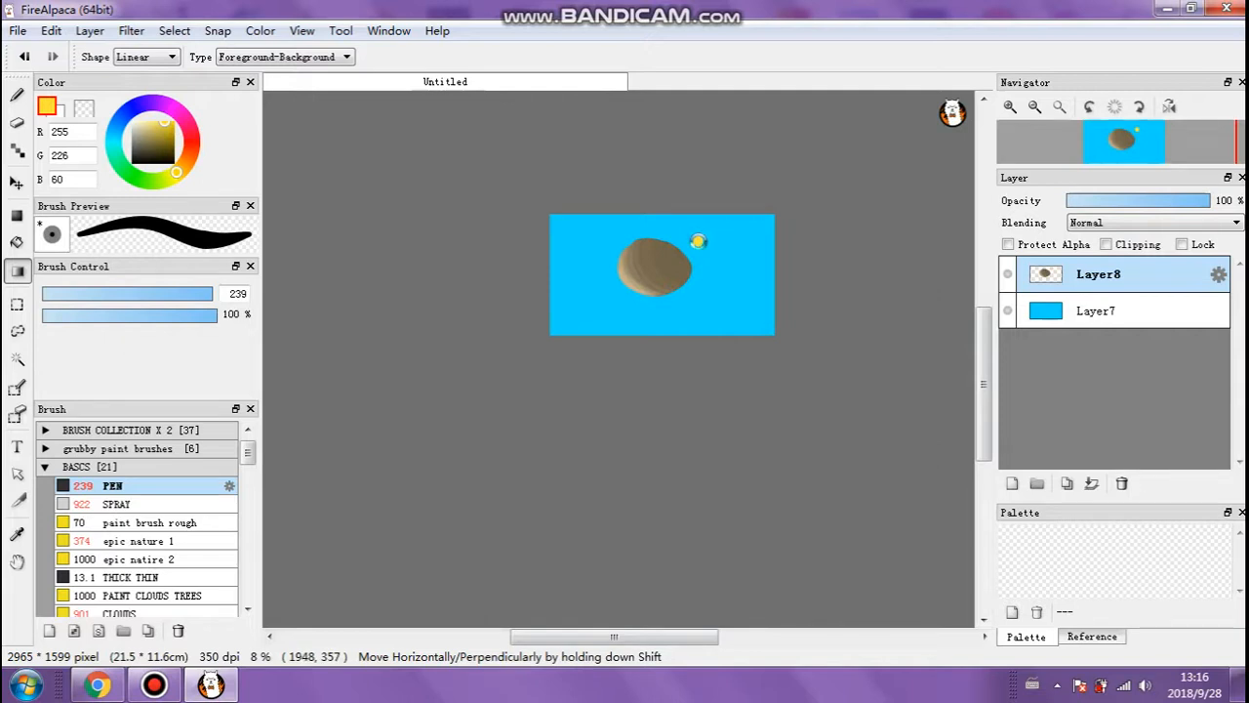
{"action": "scroll", "coordinate": [699, 241], "scroll_direction": "up", "scroll_amount": 6}
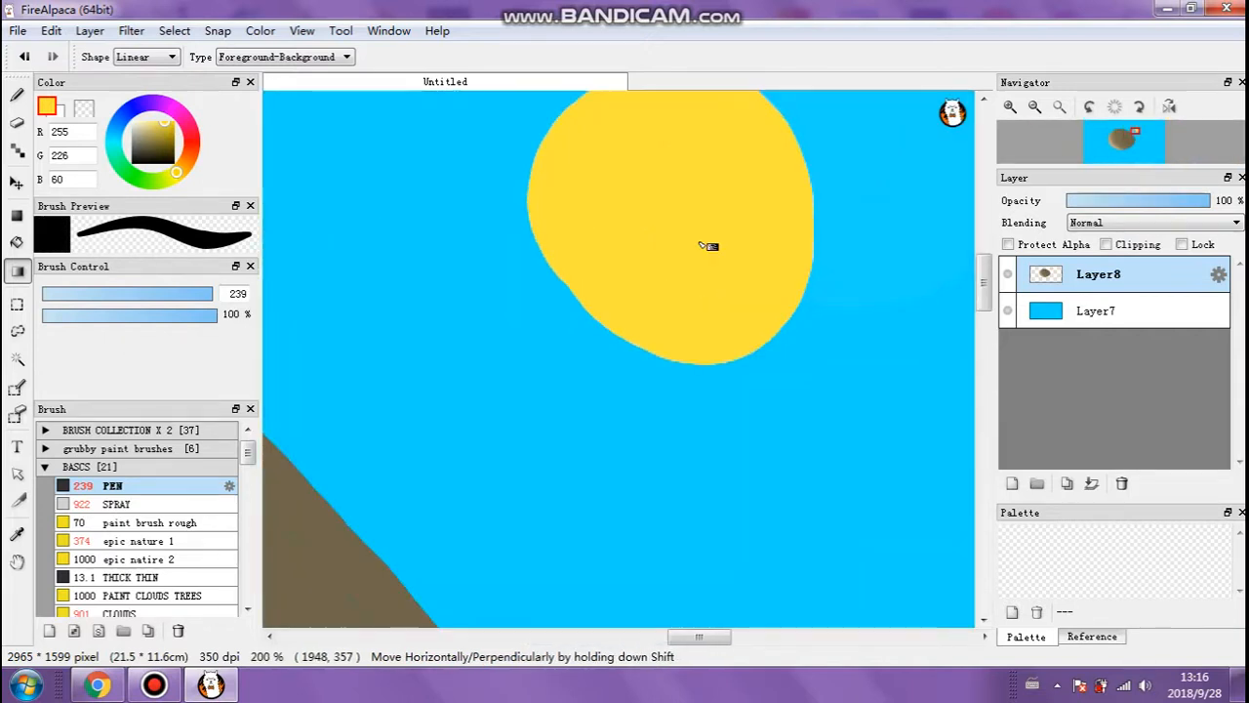
{"action": "scroll", "coordinate": [699, 244], "scroll_direction": "down", "scroll_amount": 3}
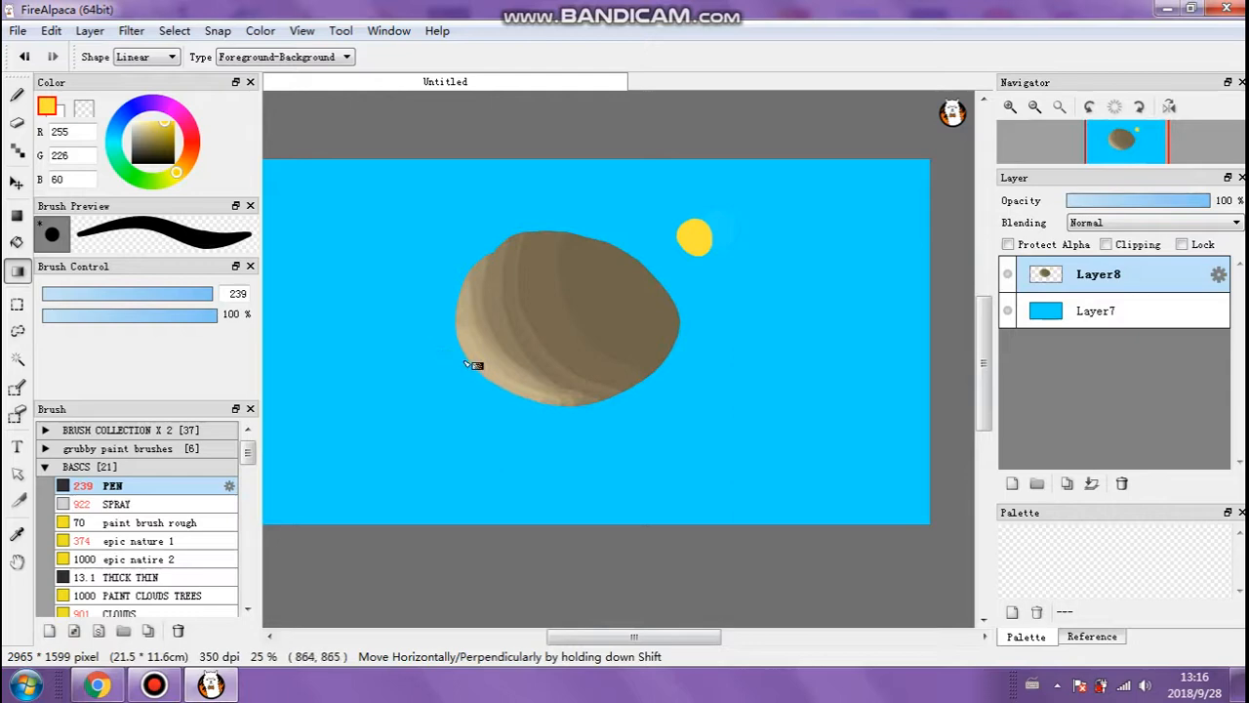
{"action": "scroll", "coordinate": [472, 362], "scroll_direction": "up", "scroll_amount": 7}
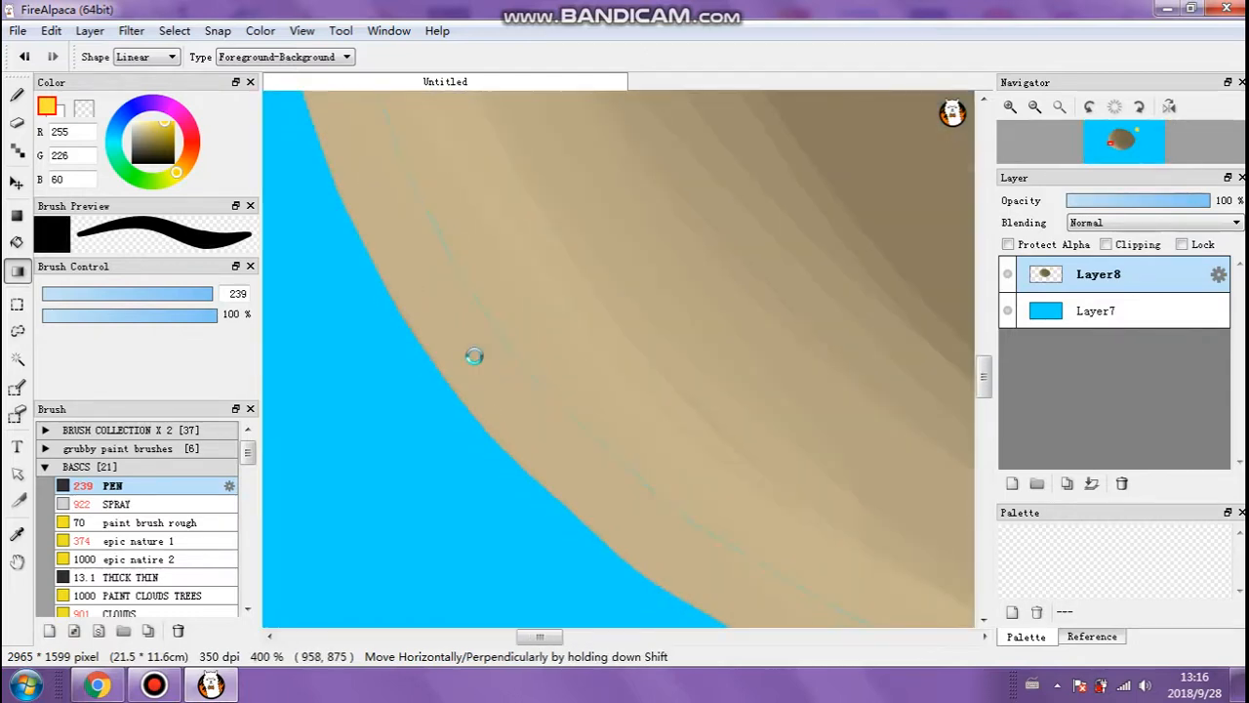
{"action": "scroll", "coordinate": [473, 356], "scroll_direction": "down", "scroll_amount": 8}
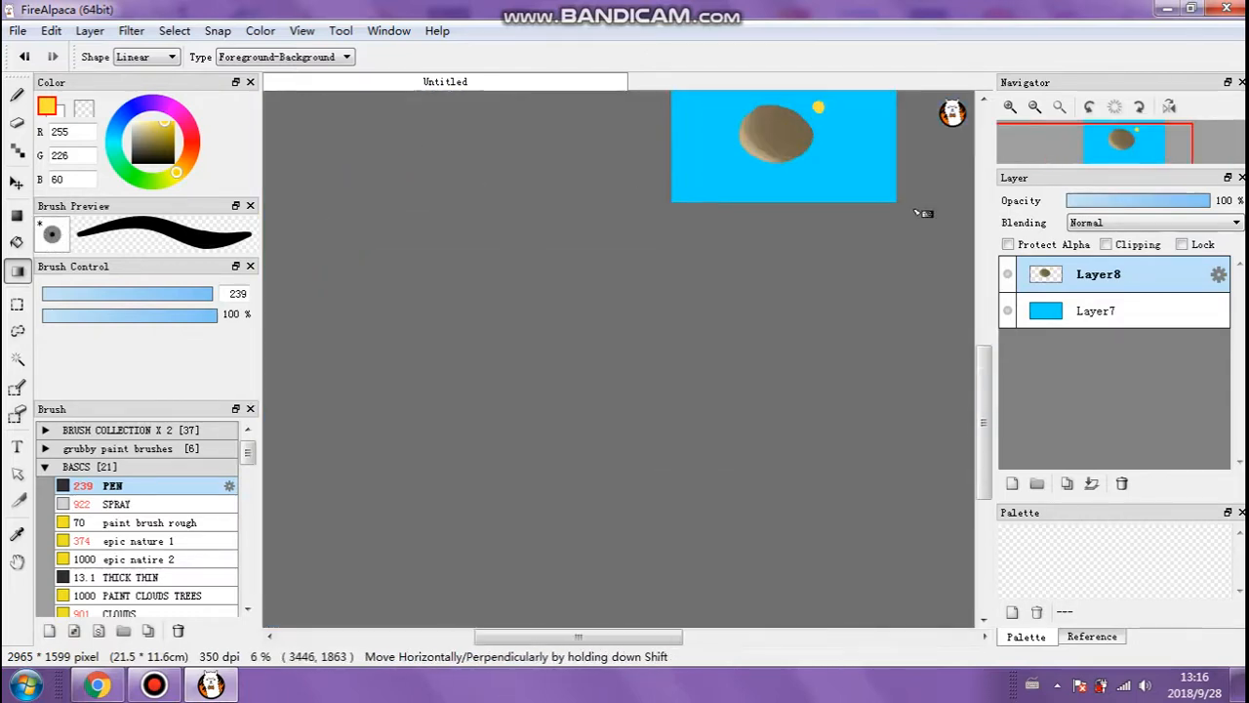
{"action": "scroll", "coordinate": [404, 433], "scroll_direction": "up", "scroll_amount": 5}
{"action": "scroll", "coordinate": [404, 432], "scroll_direction": "down", "scroll_amount": 6}
{"action": "scroll", "coordinate": [492, 403], "scroll_direction": "up", "scroll_amount": 2}
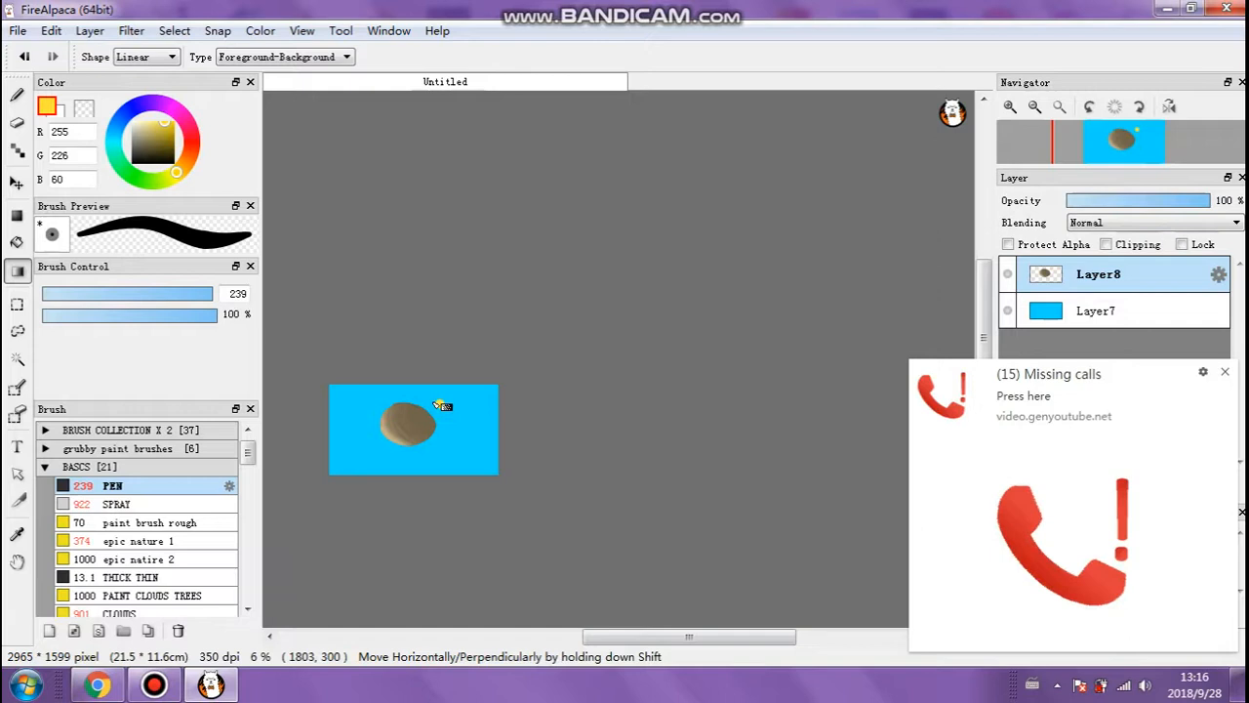
{"action": "scroll", "coordinate": [441, 405], "scroll_direction": "up", "scroll_amount": 8}
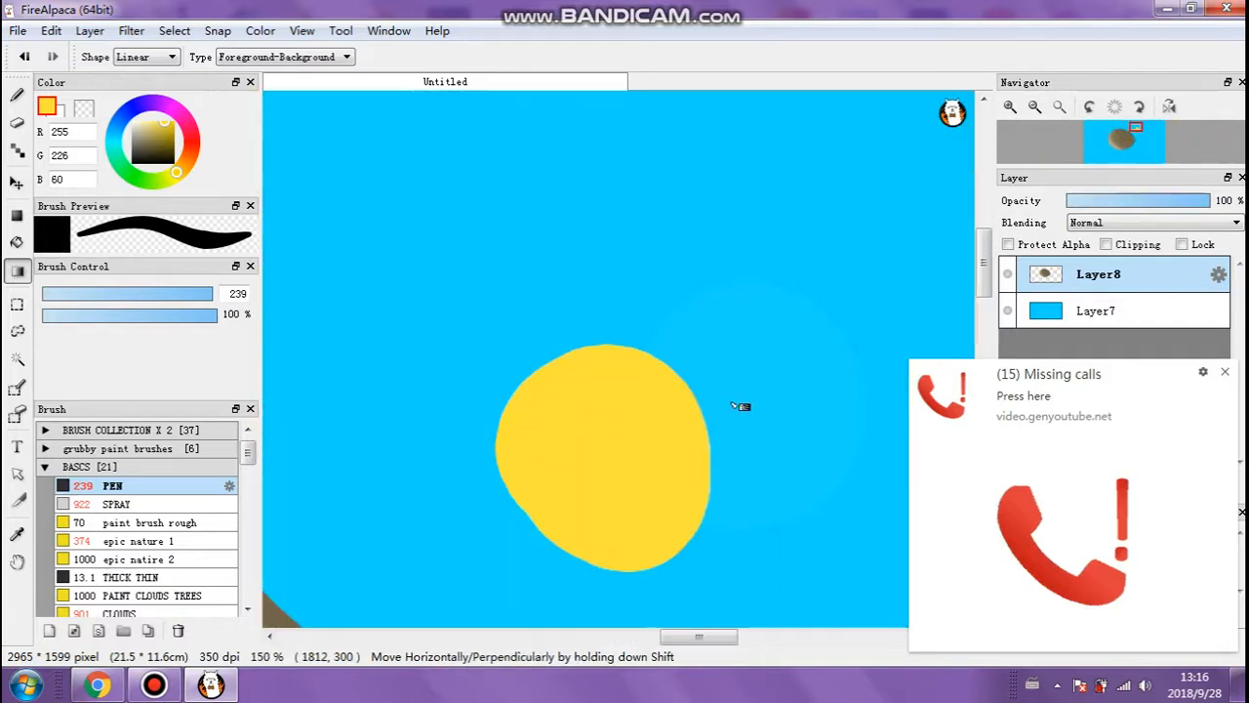
Dismiss the missing calls notification and make the blue background layer, Layer7, the active layer.
{"action": "left_click", "coordinate": [1226, 373]}
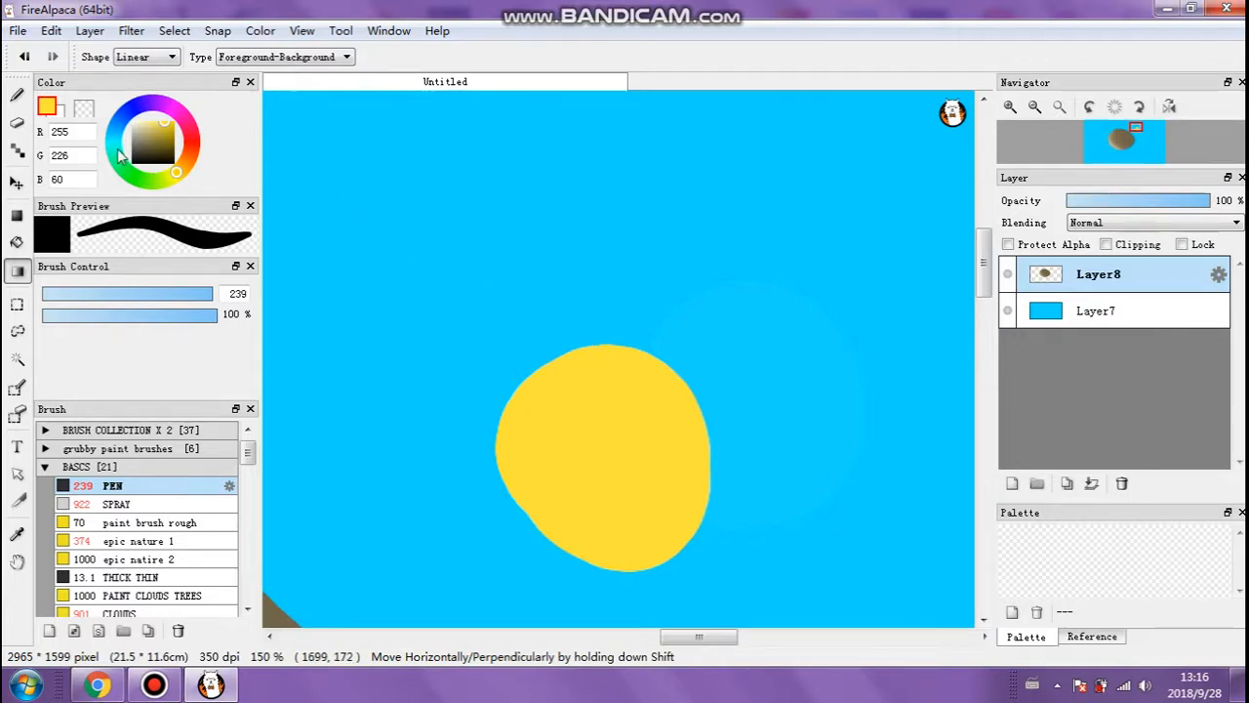
{"action": "scroll", "coordinate": [800, 349], "scroll_direction": "down", "scroll_amount": 4}
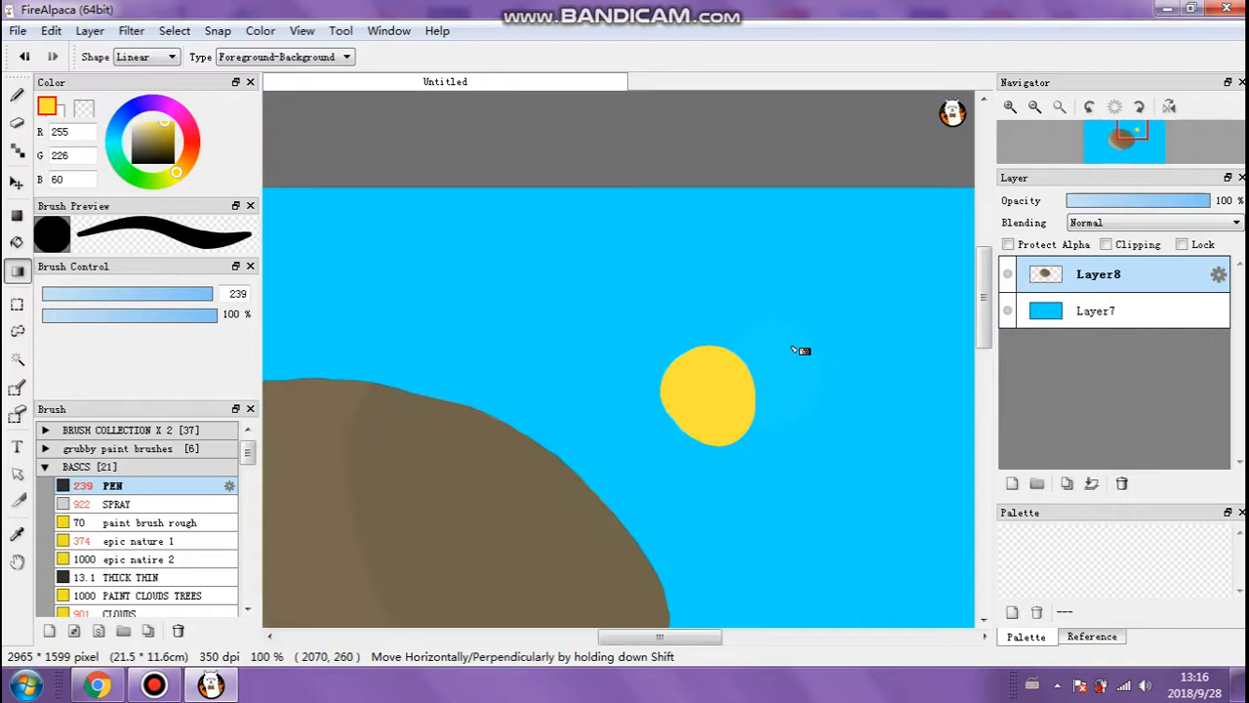
{"action": "left_click_drag", "start_coordinate": [985, 324], "coordinate": [987, 354]}
{"action": "left_click", "coordinate": [1064, 314]}
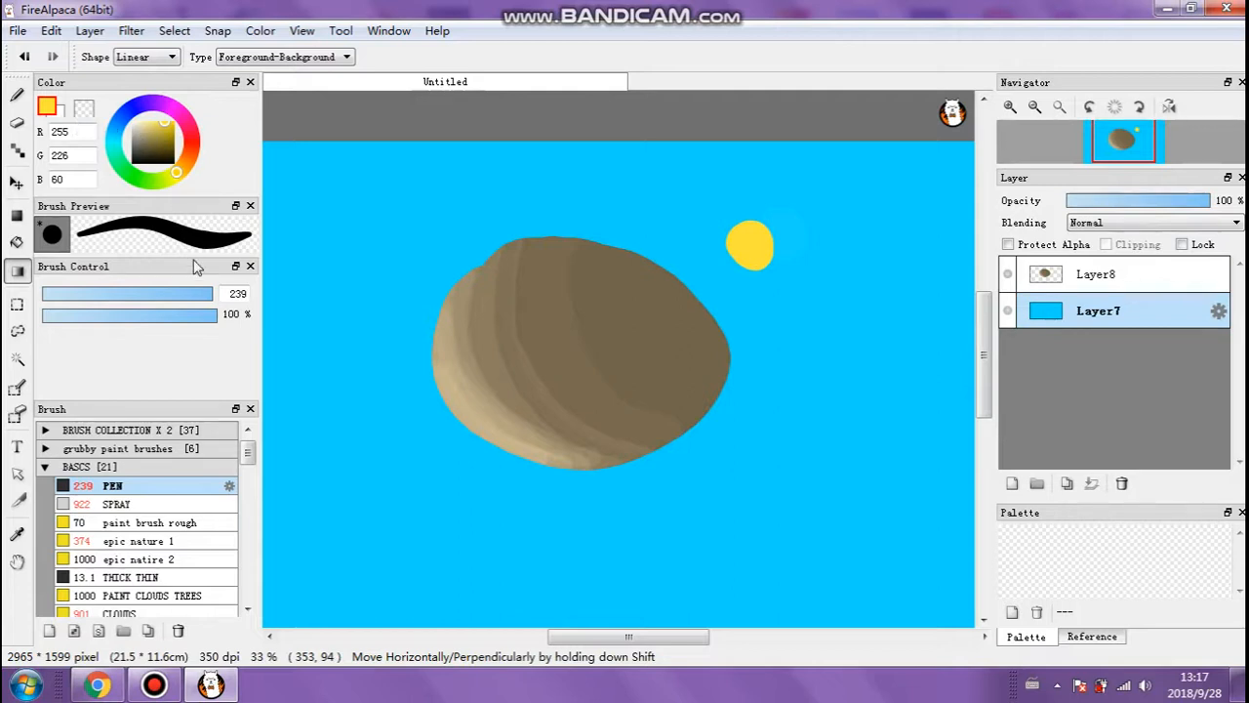
Enlarge the Brush Preview and Color panels by extending them downward.
{"action": "left_click_drag", "start_coordinate": [195, 254], "coordinate": [196, 346]}
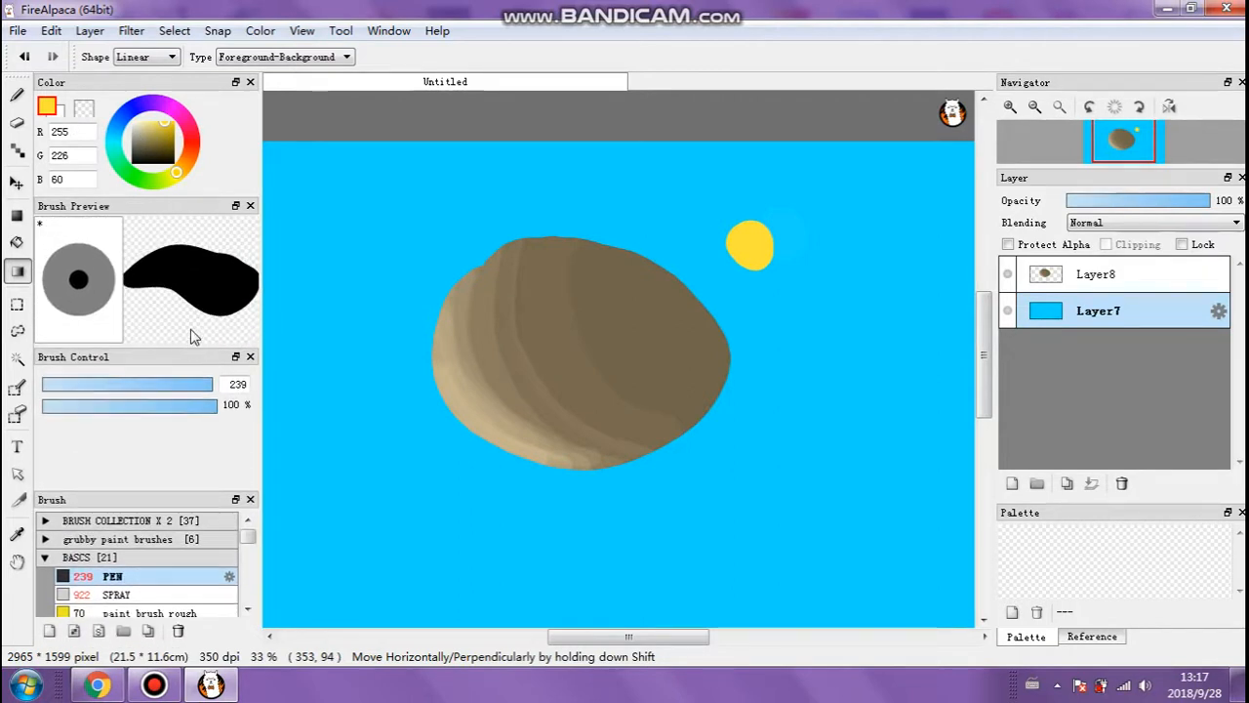
{"action": "mouse_move", "coordinate": [187, 199]}
{"action": "left_mouse_down"}
{"action": "mouse_move", "coordinate": [188, 251]}
{"action": "mouse_move", "coordinate": [187, 237]}
{"action": "left_mouse_up"}
{"action": "left_click_drag", "start_coordinate": [146, 349], "coordinate": [147, 372]}
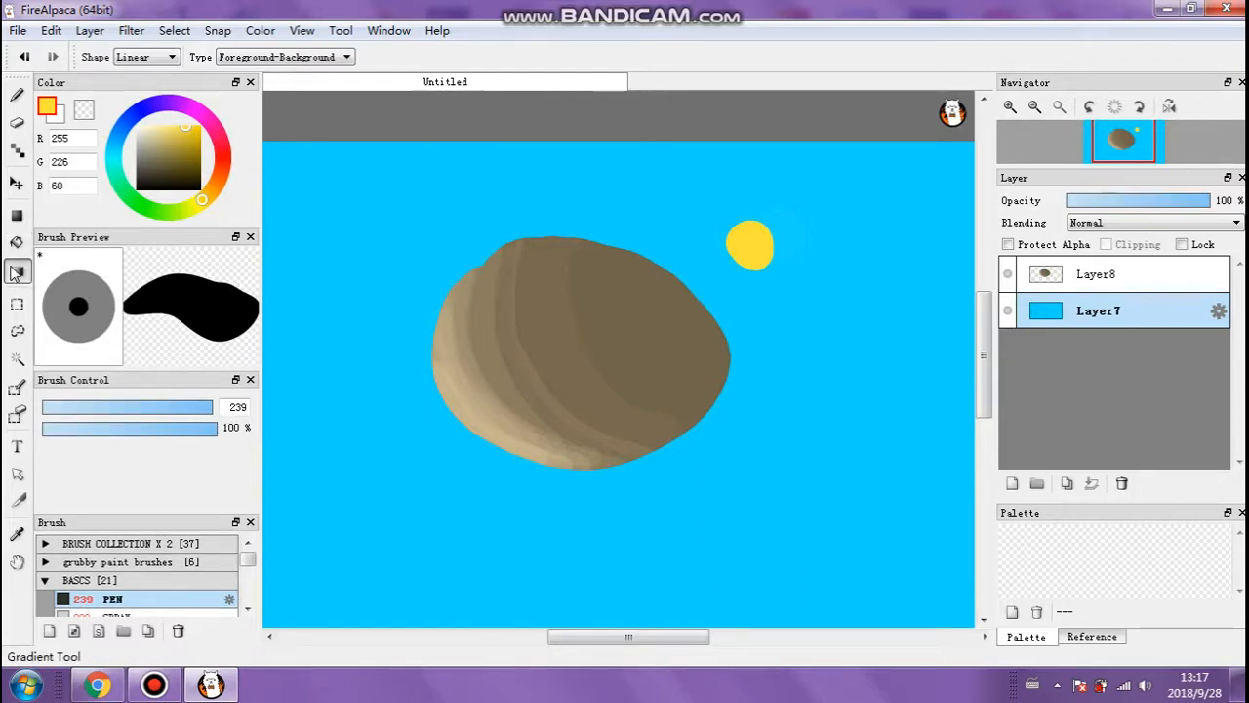
{"action": "mouse_move", "coordinate": [671, 8]}
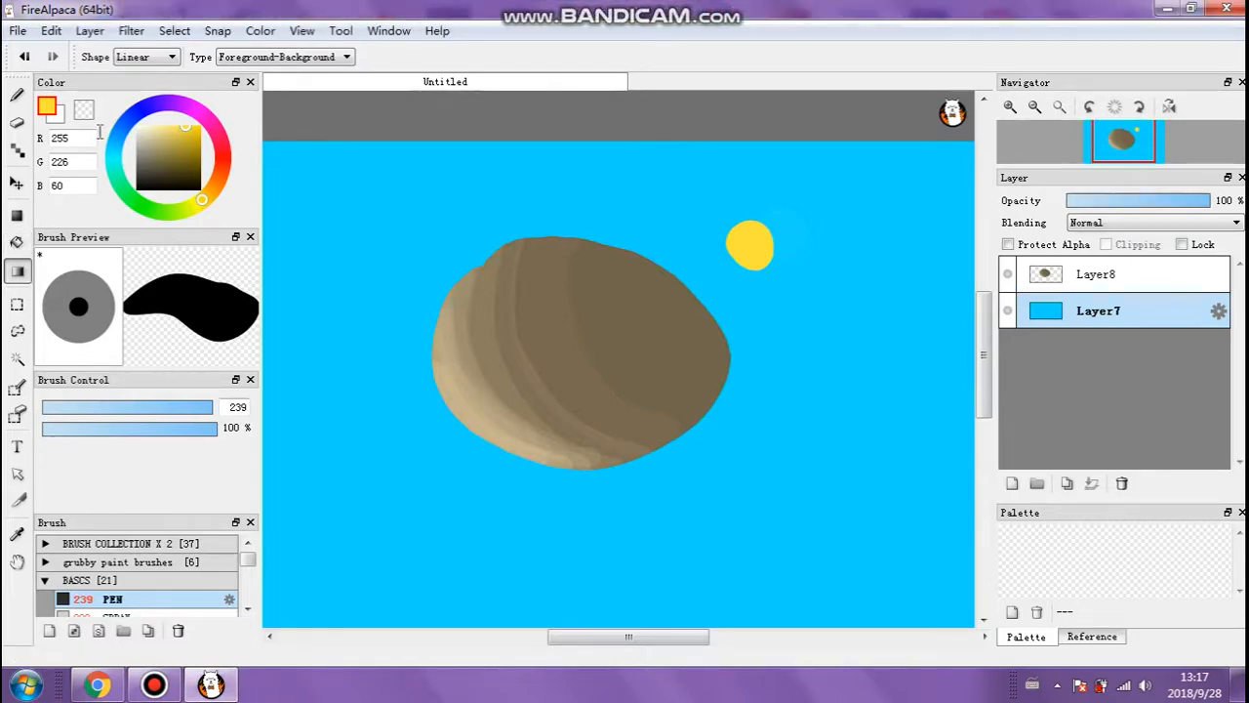
Enlarge the Color panel slightly and set the foreground color to muted khaki, RGB 175, 166, 115.
{"action": "mouse_move", "coordinate": [106, 223]}
{"action": "left_mouse_down"}
{"action": "mouse_move", "coordinate": [105, 285]}
{"action": "mouse_move", "coordinate": [105, 221]}
{"action": "mouse_move", "coordinate": [105, 239]}
{"action": "left_mouse_up"}
{"action": "left_click", "coordinate": [164, 175]}
{"action": "mouse_move", "coordinate": [163, 176]}
{"action": "left_mouse_down"}
{"action": "mouse_move", "coordinate": [174, 139]}
{"action": "mouse_move", "coordinate": [149, 151]}
{"action": "left_mouse_up"}
{"action": "left_click_drag", "start_coordinate": [177, 227], "coordinate": [177, 231]}
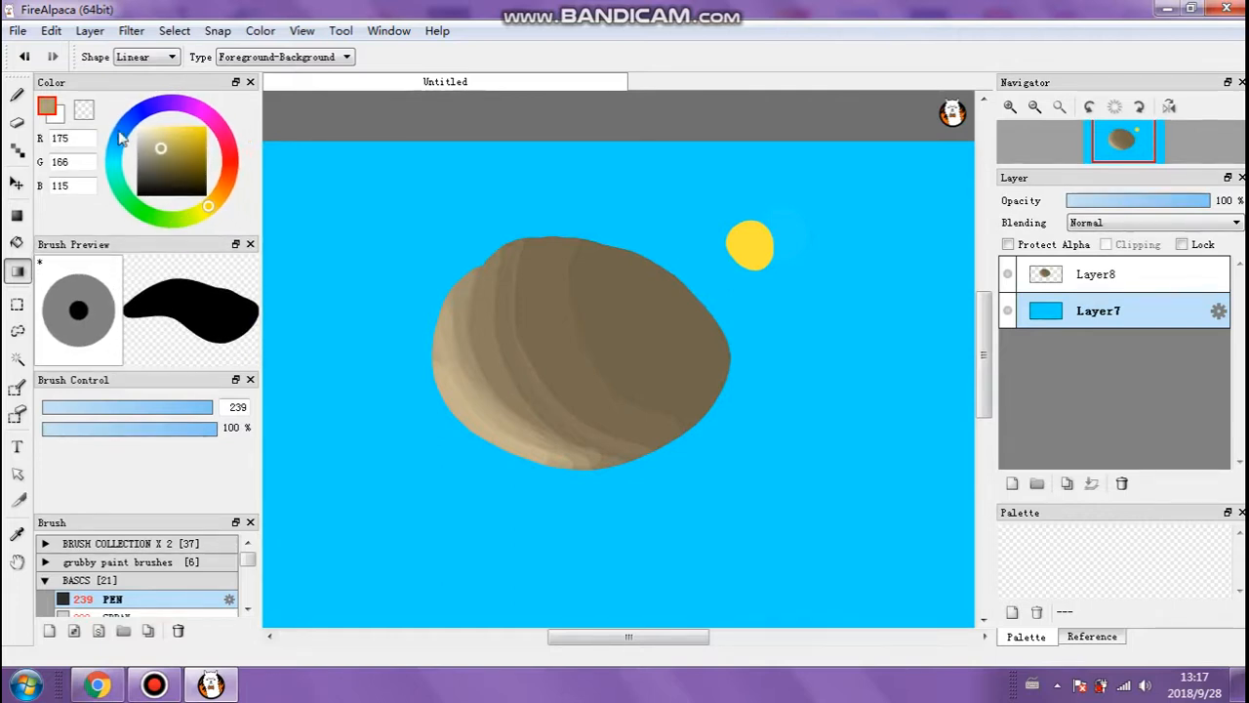
Set the foreground color to bright pink, RGB 255, 51, 213.
{"action": "left_click", "coordinate": [58, 115]}
{"action": "left_click", "coordinate": [51, 108]}
{"action": "left_click", "coordinate": [50, 106]}
{"action": "left_click", "coordinate": [50, 108]}
{"action": "left_click", "coordinate": [51, 107]}
{"action": "left_click", "coordinate": [51, 108]}
{"action": "left_click", "coordinate": [210, 119]}
{"action": "left_click_drag", "start_coordinate": [163, 147], "coordinate": [193, 126]}
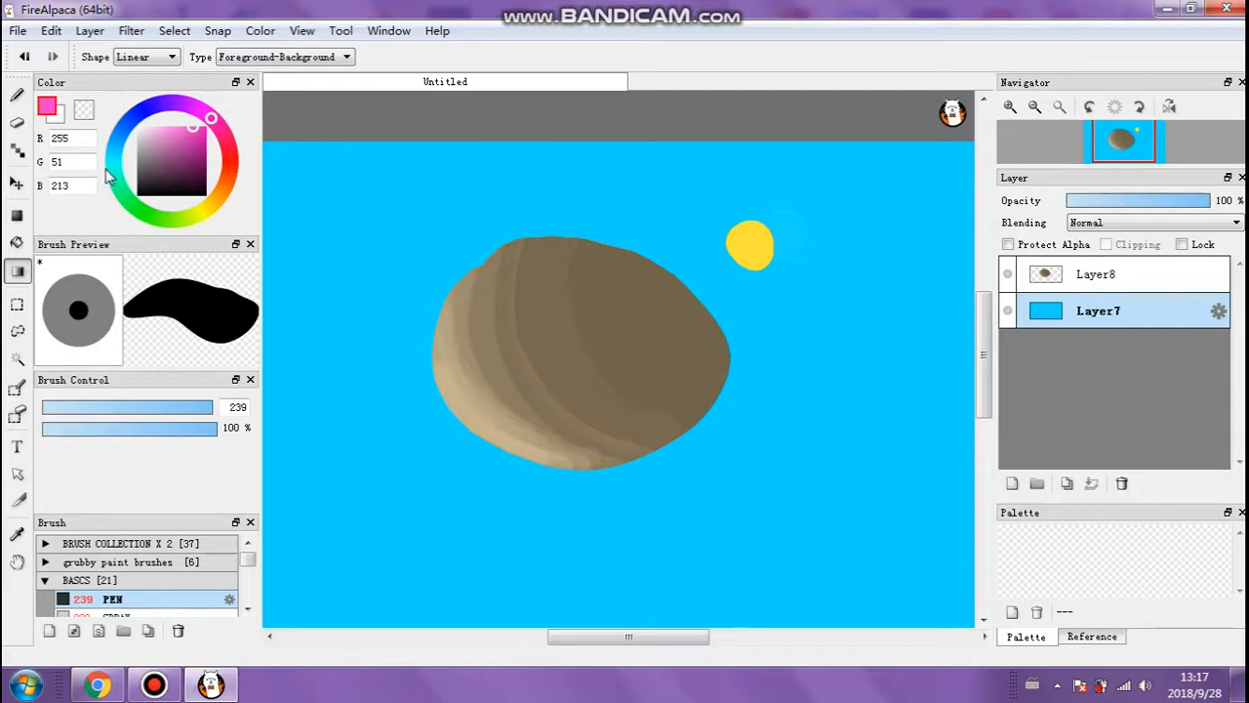
Swap pink into the background color and set the foreground to bright green, RGB 47, 238, 22.
{"action": "key", "text": "x"}
{"action": "left_click", "coordinate": [150, 216]}
{"action": "left_click_drag", "start_coordinate": [174, 141], "coordinate": [200, 131]}
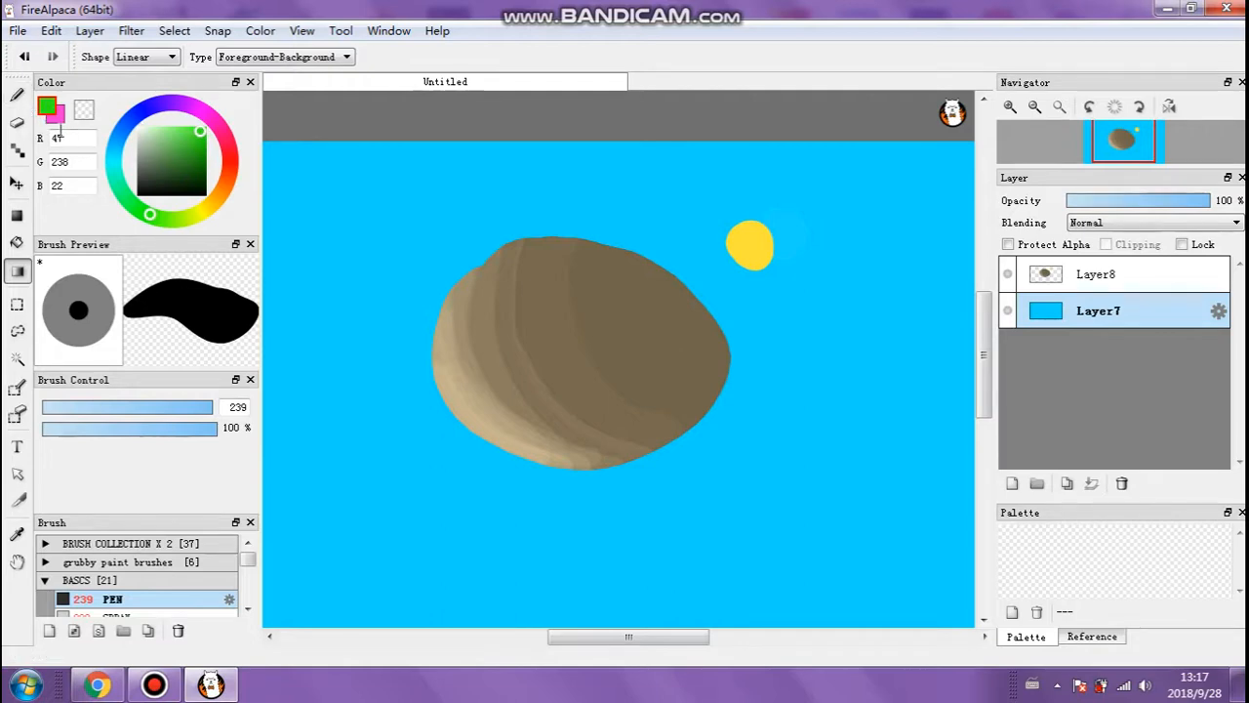
Swap the green and pink foreground and background colors back and forth several times.
{"action": "left_click", "coordinate": [53, 113]}
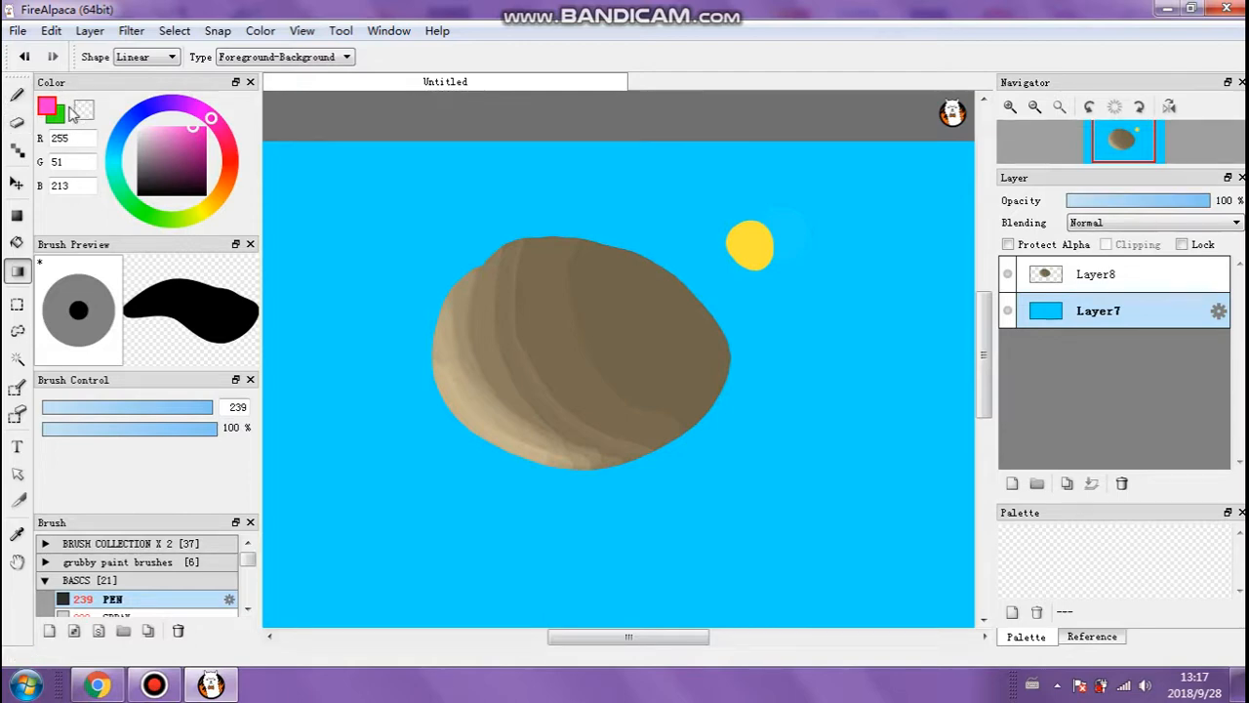
{"action": "left_click", "coordinate": [65, 111]}
{"action": "left_click", "coordinate": [65, 111]}
{"action": "left_click", "coordinate": [66, 112]}
{"action": "left_click", "coordinate": [66, 111]}
{"action": "left_click", "coordinate": [65, 111]}
{"action": "left_click", "coordinate": [64, 112]}
{"action": "left_click", "coordinate": [64, 111]}
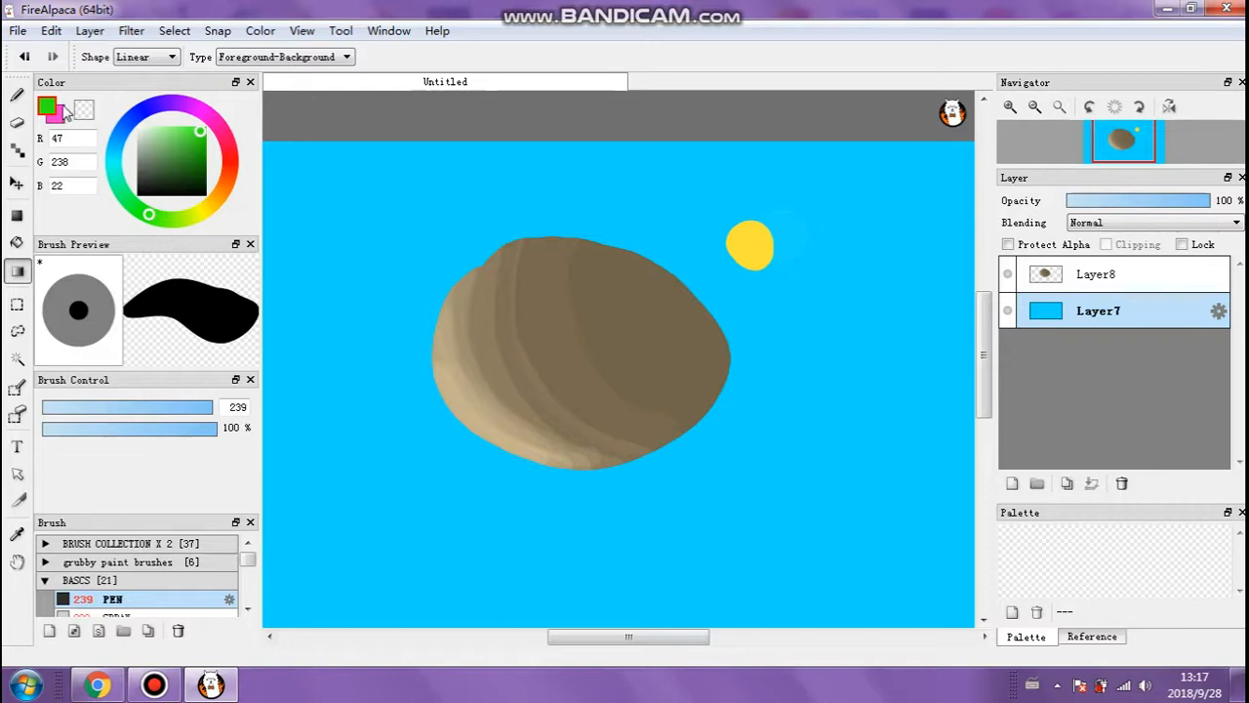
Try a transparent-color stroke on Layer7 with the make a mess_brushchick_8 brush at size 251 and 48% opacity, and undo it.
{"action": "left_click", "coordinate": [85, 113]}
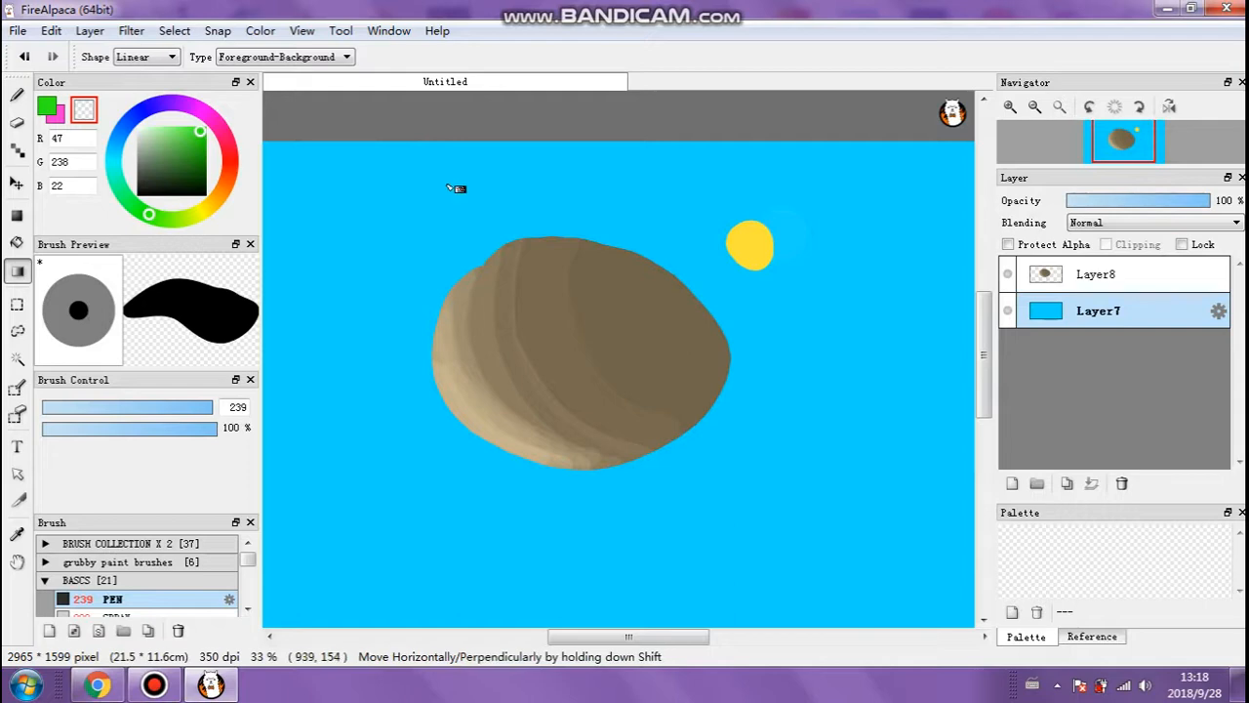
{"action": "left_click", "coordinate": [16, 99]}
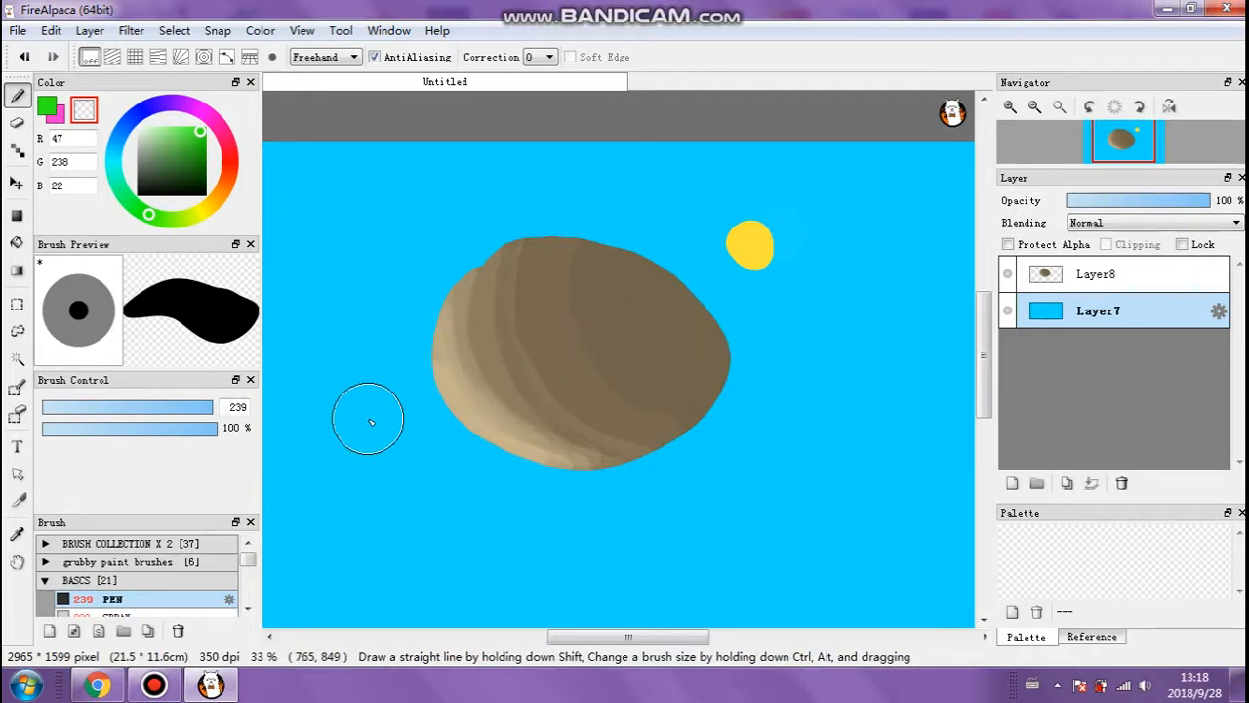
{"action": "left_click", "coordinate": [186, 558]}
{"action": "scroll", "coordinate": [170, 576], "scroll_direction": "down", "scroll_amount": 3}
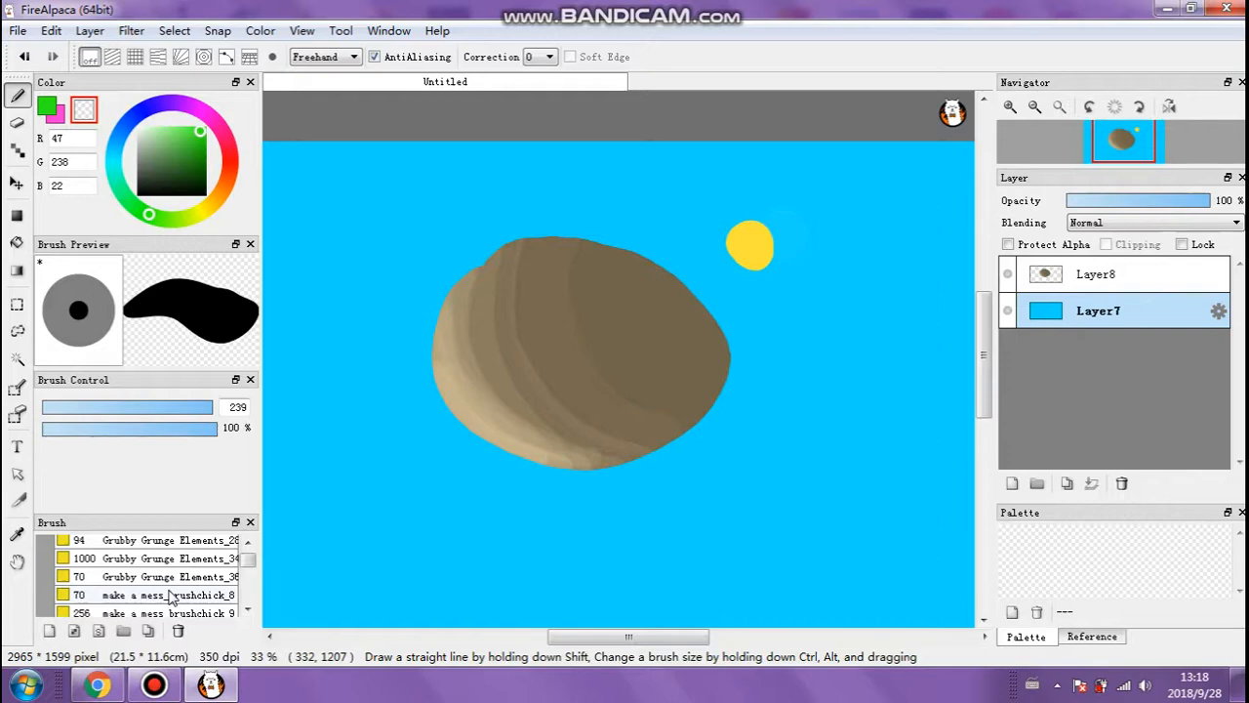
{"action": "left_click", "coordinate": [166, 595]}
{"action": "left_click", "coordinate": [128, 428]}
{"action": "left_click_drag", "start_coordinate": [168, 408], "coordinate": [244, 401]}
{"action": "mouse_move", "coordinate": [573, 185]}
{"action": "left_mouse_down"}
{"action": "mouse_move", "coordinate": [572, 234]}
{"action": "mouse_move", "coordinate": [587, 234]}
{"action": "mouse_move", "coordinate": [577, 284]}
{"action": "mouse_move", "coordinate": [606, 235]}
{"action": "mouse_move", "coordinate": [586, 257]}
{"action": "left_mouse_up"}
{"action": "key", "text": "ctrl+z"}
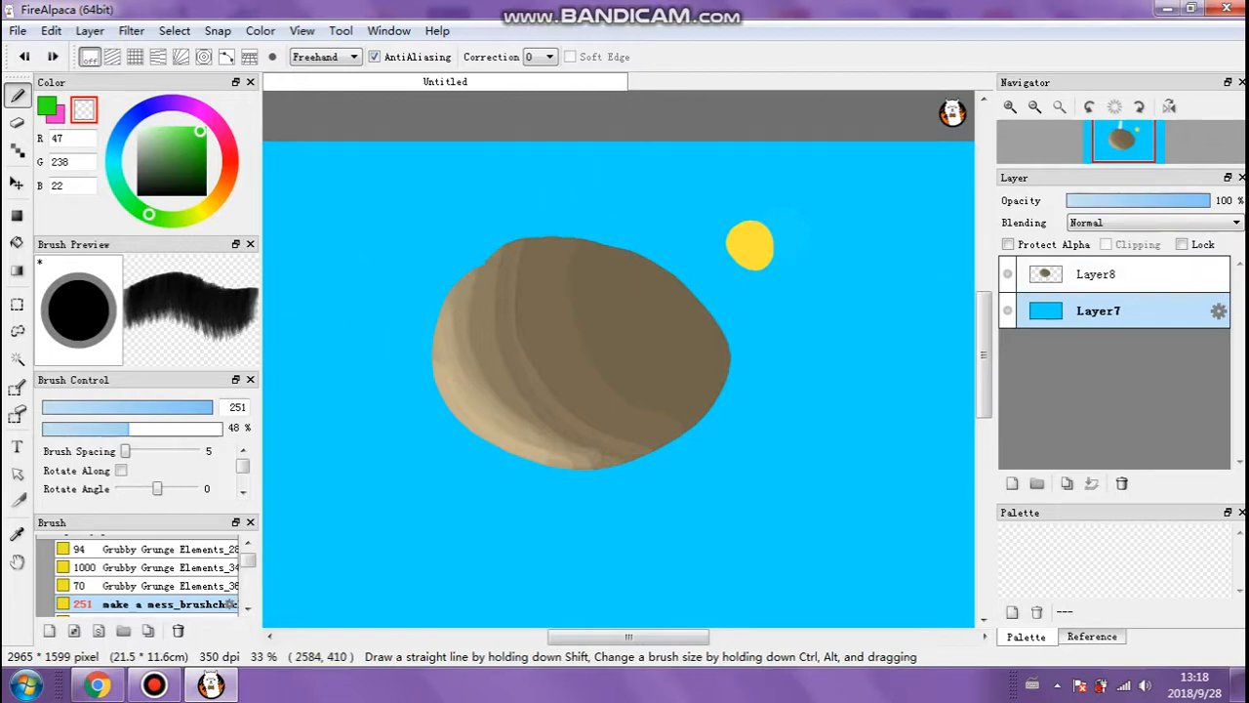
Erase speckled texture from the rock on Layer8 using the transparent color and the size 1000 Grubby Grunge Elements brush.
{"action": "left_click", "coordinate": [1152, 285]}
{"action": "left_click", "coordinate": [180, 567]}
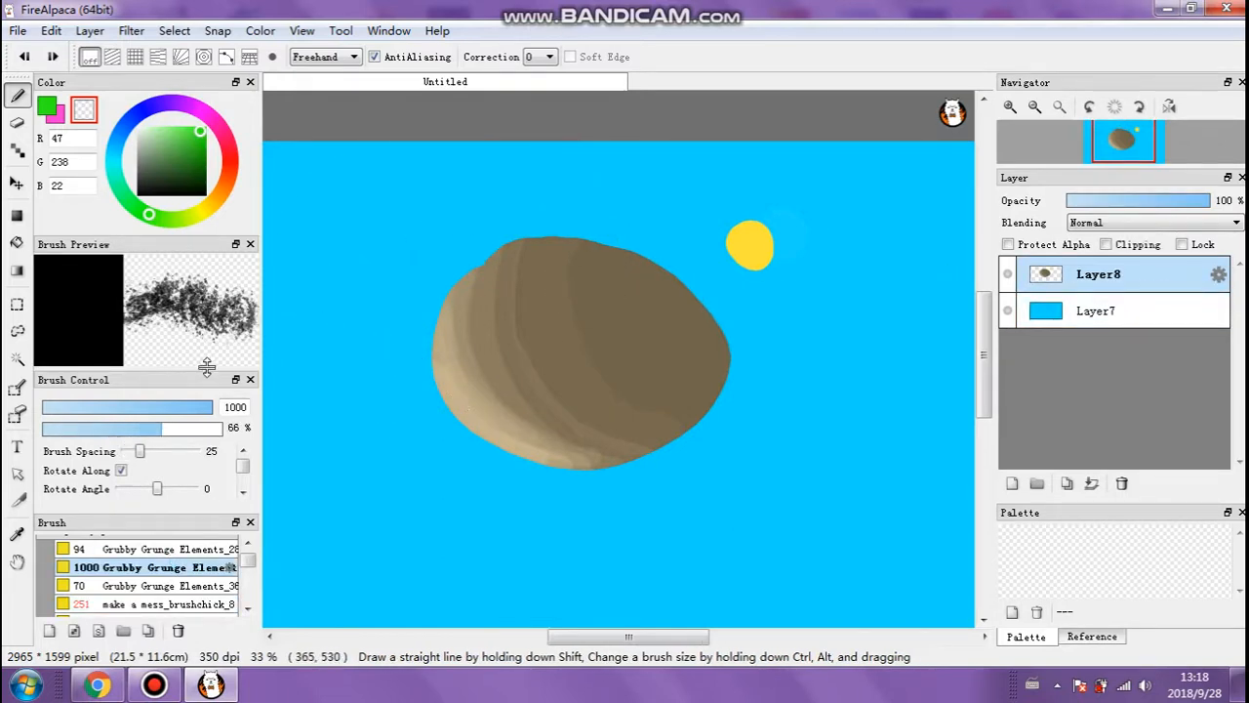
{"action": "mouse_move", "coordinate": [458, 264]}
{"action": "left_mouse_down"}
{"action": "mouse_move", "coordinate": [376, 278]}
{"action": "mouse_move", "coordinate": [517, 312]}
{"action": "mouse_move", "coordinate": [533, 446]}
{"action": "mouse_move", "coordinate": [795, 530]}
{"action": "mouse_move", "coordinate": [515, 321]}
{"action": "left_mouse_up"}
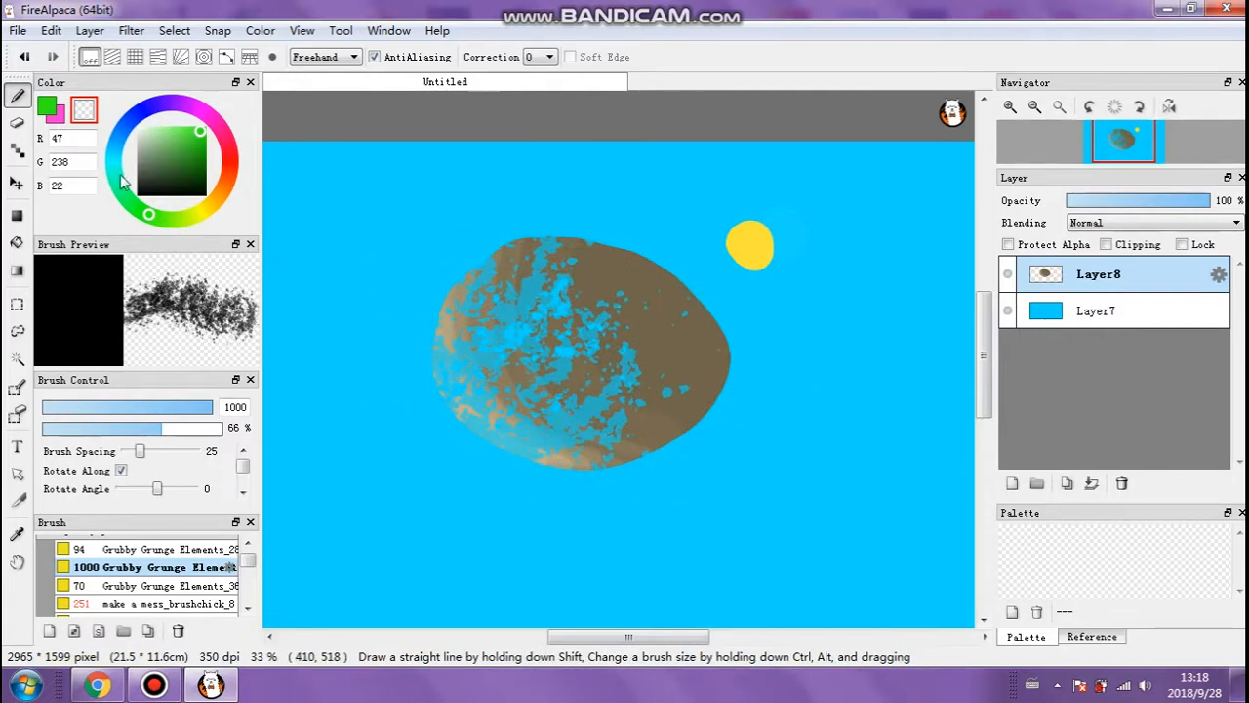
Paint near-black grunge texture, RGB 23, 31, 22, over the rock using the foreground color.
{"action": "left_click", "coordinate": [155, 186]}
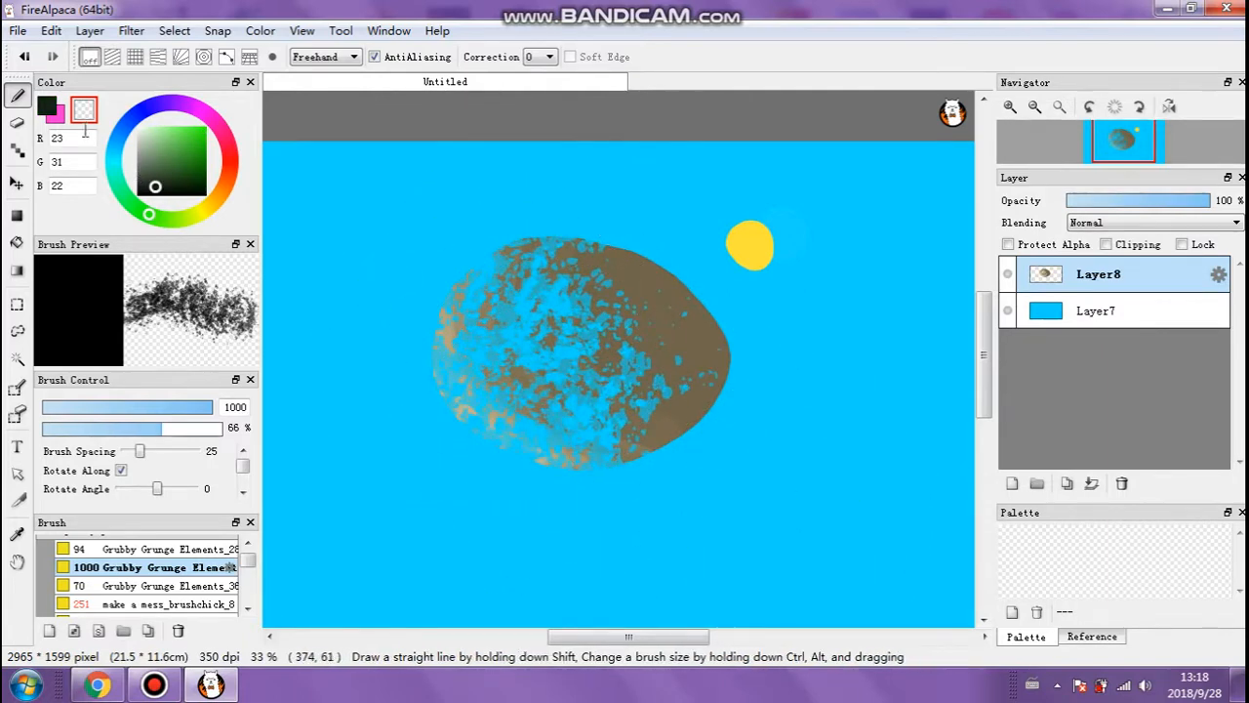
{"action": "left_click", "coordinate": [46, 108]}
{"action": "mouse_move", "coordinate": [446, 334]}
{"action": "left_mouse_down"}
{"action": "mouse_move", "coordinate": [527, 387]}
{"action": "mouse_move", "coordinate": [579, 348]}
{"action": "mouse_move", "coordinate": [586, 420]}
{"action": "left_mouse_up"}
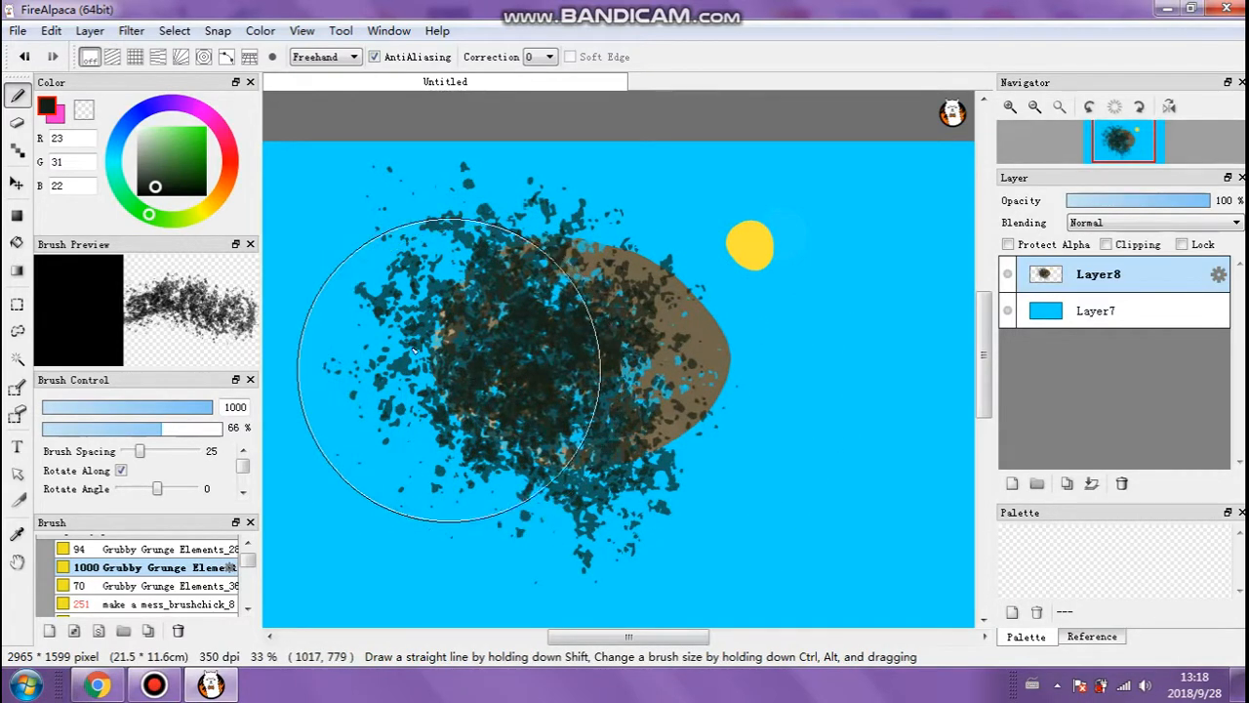
Switch between the transparent and foreground colors, and paint green grunge texture, RGB 48, 123, 39, over the rock's upper-left part.
{"action": "left_click", "coordinate": [84, 111]}
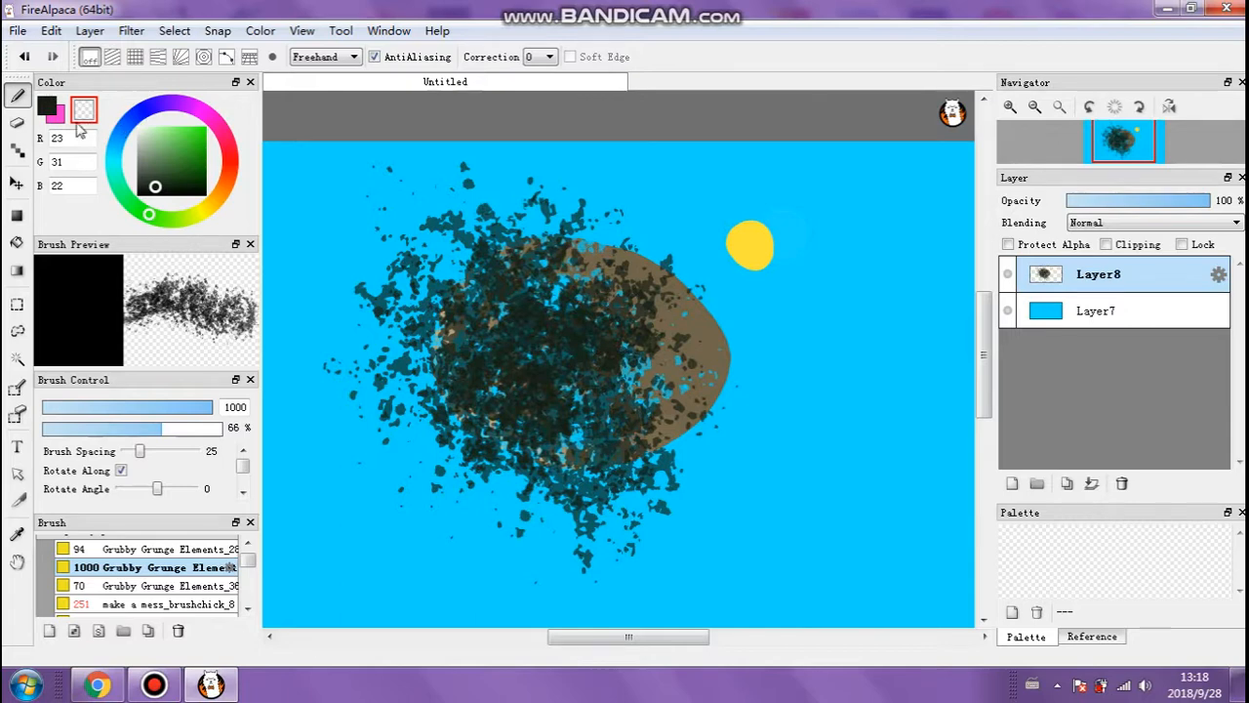
{"action": "left_click", "coordinate": [46, 110]}
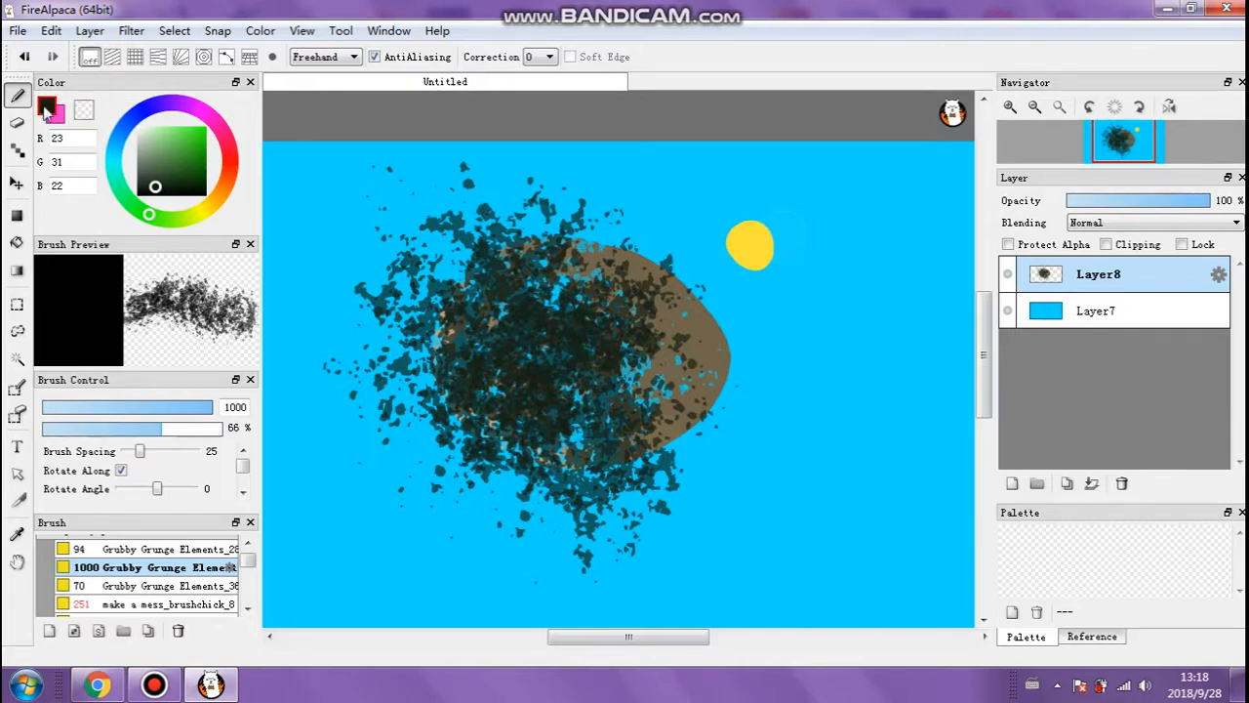
{"action": "left_click", "coordinate": [185, 162]}
{"action": "mouse_move", "coordinate": [421, 237]}
{"action": "left_mouse_down"}
{"action": "mouse_move", "coordinate": [436, 348]}
{"action": "mouse_move", "coordinate": [520, 340]}
{"action": "left_mouse_up"}
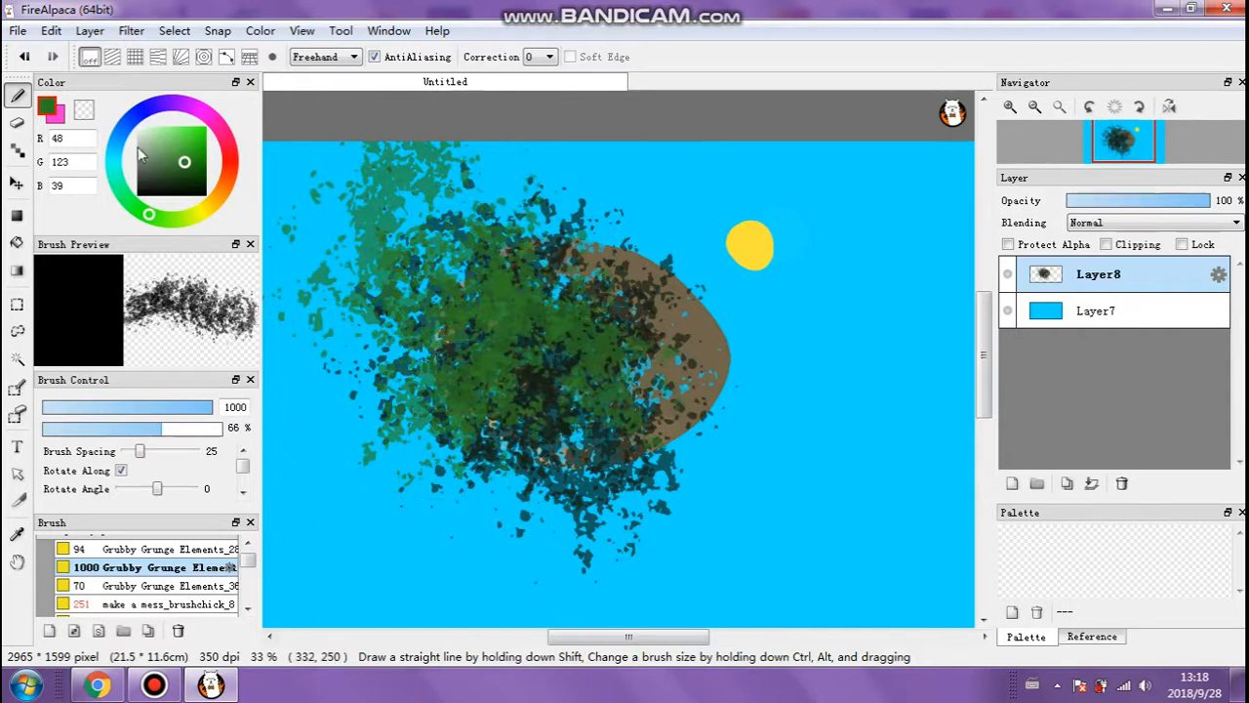
Erase patches of the green and dark grunge texture with the transparent color.
{"action": "left_click", "coordinate": [86, 114]}
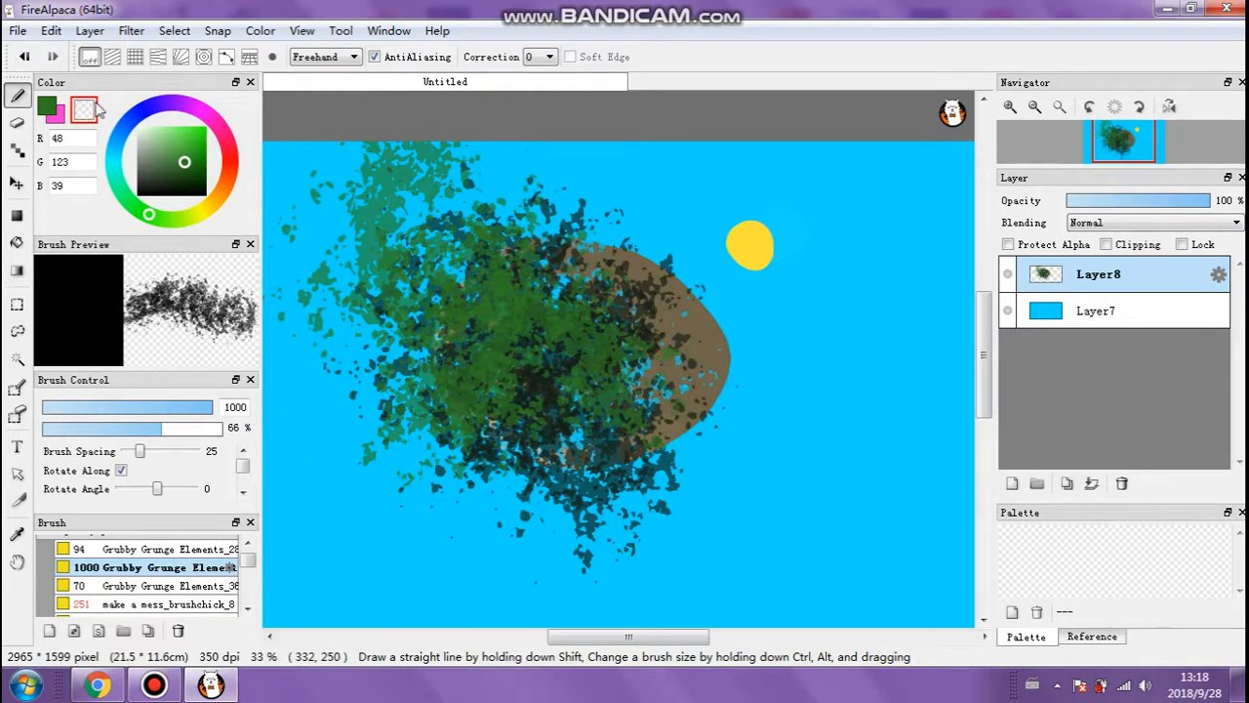
{"action": "left_click_drag", "start_coordinate": [446, 209], "coordinate": [429, 271]}
{"action": "mouse_move", "coordinate": [539, 369]}
{"action": "left_mouse_down"}
{"action": "mouse_move", "coordinate": [505, 364]}
{"action": "mouse_move", "coordinate": [468, 402]}
{"action": "left_mouse_up"}
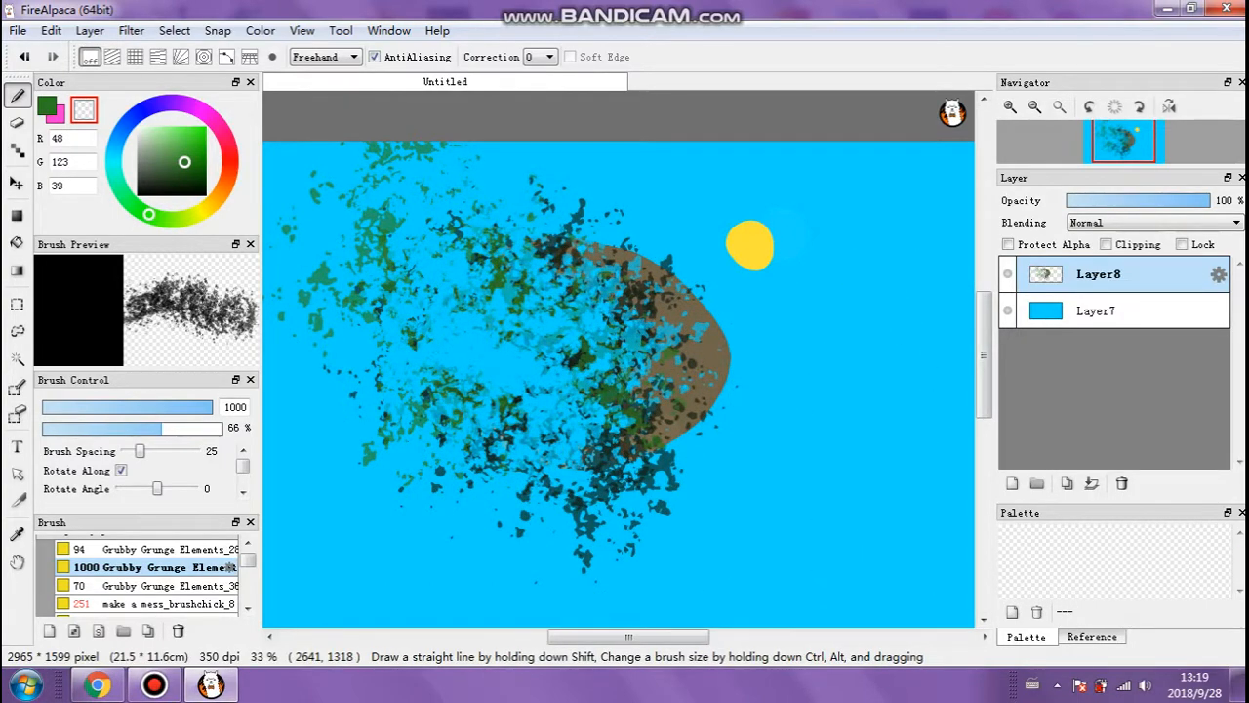
Undo all the grunge brush strokes made on the rock.
{"action": "key", "text": "ctrl+z"}
{"action": "key", "text": "ctrl+z"}
{"action": "key", "text": "ctrl+z"}
{"action": "key", "text": "ctrl+z"}
{"action": "key", "text": "ctrl+z"}
{"action": "key", "text": "ctrl+z"}
{"action": "key", "text": "ctrl+z"}
{"action": "key", "text": "ctrl+z"}
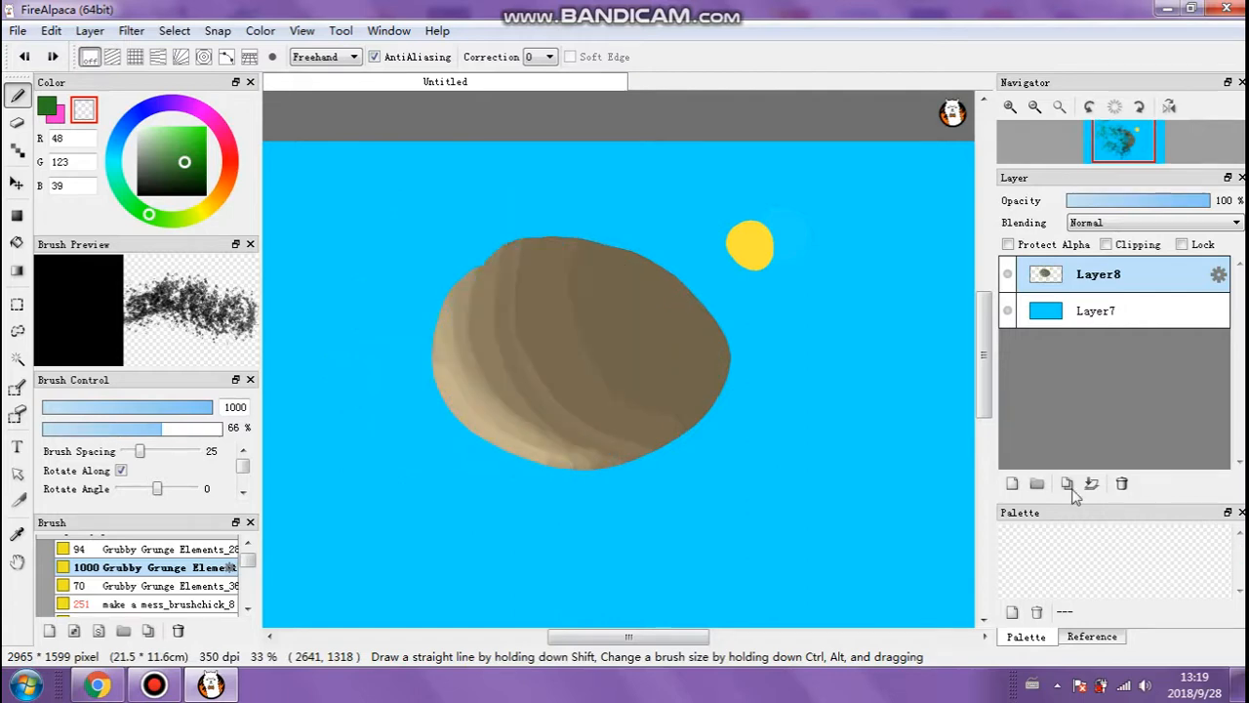
Collapse the grubby paint brushes group and select the PEN brush in the BASCS group.
{"action": "scroll", "coordinate": [152, 576], "scroll_direction": "up", "scroll_amount": 2}
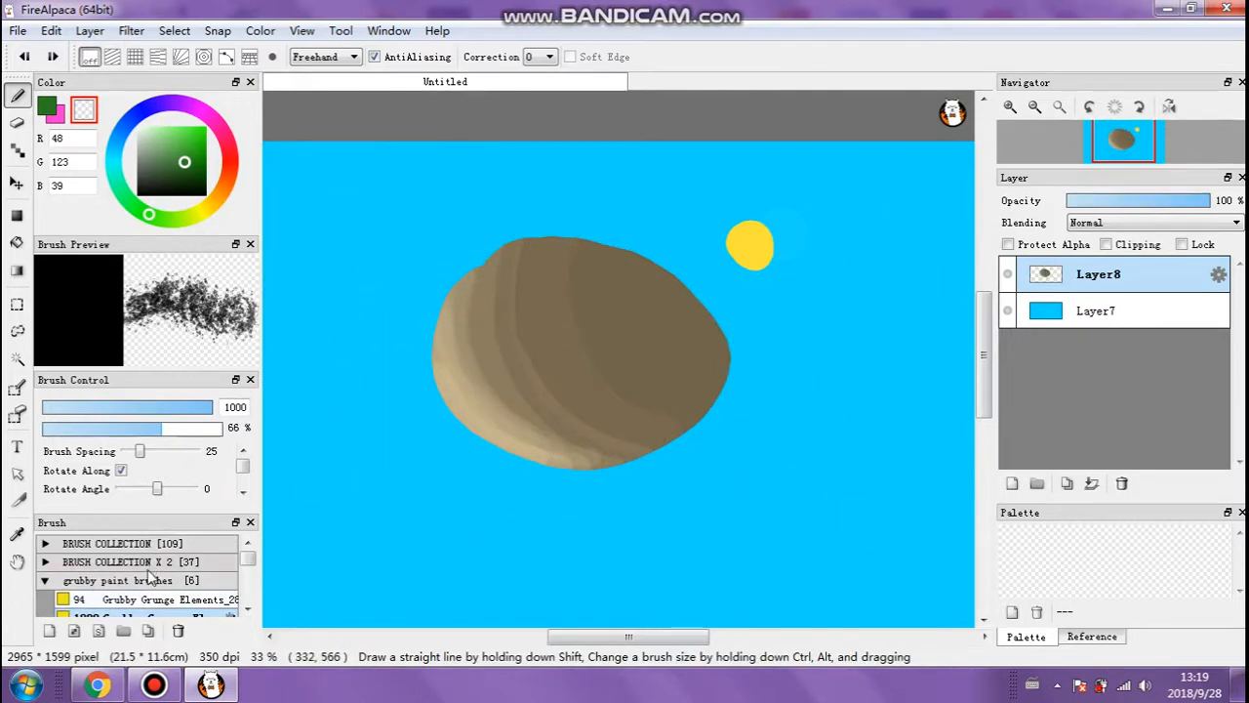
{"action": "left_click", "coordinate": [49, 580]}
{"action": "left_click", "coordinate": [44, 598]}
{"action": "left_click", "coordinate": [119, 615]}
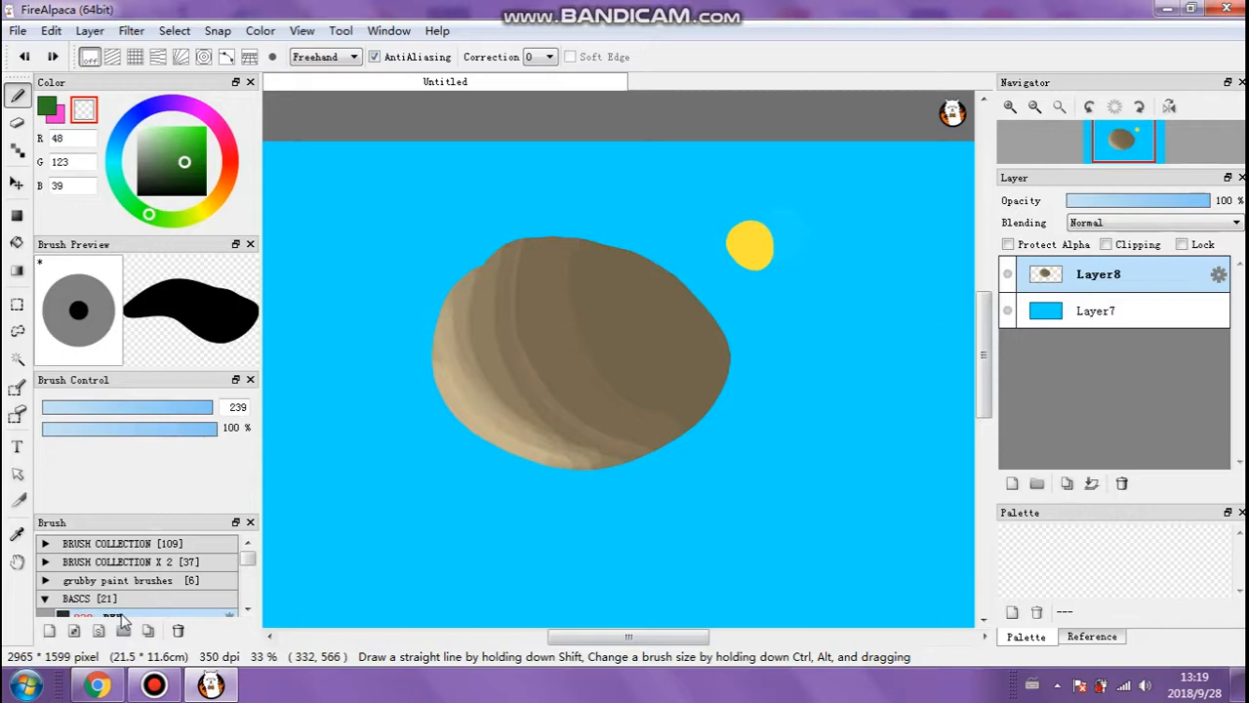
{"action": "left_click", "coordinate": [136, 600]}
{"action": "scroll", "coordinate": [147, 595], "scroll_direction": "down", "scroll_amount": 1}
{"action": "scroll", "coordinate": [149, 597], "scroll_direction": "down", "scroll_amount": 1}
{"action": "left_click", "coordinate": [45, 562]}
{"action": "left_click", "coordinate": [44, 543]}
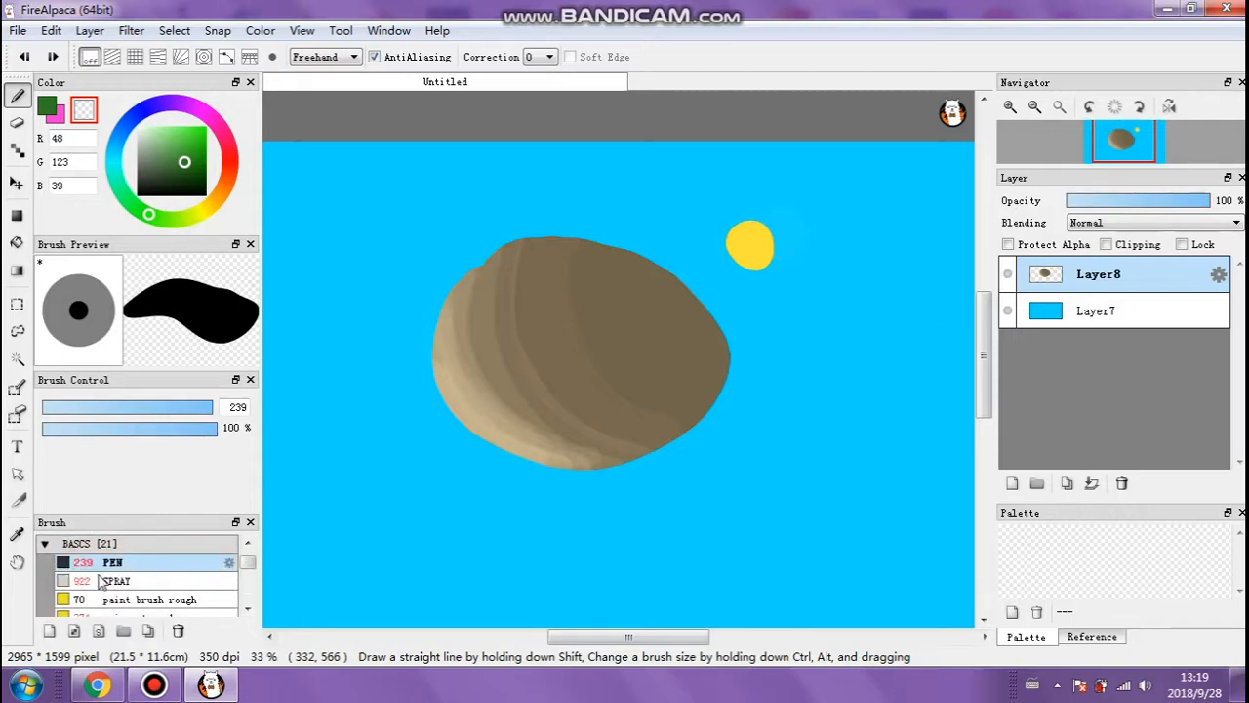
{"action": "left_click", "coordinate": [136, 580]}
{"action": "left_click", "coordinate": [146, 563]}
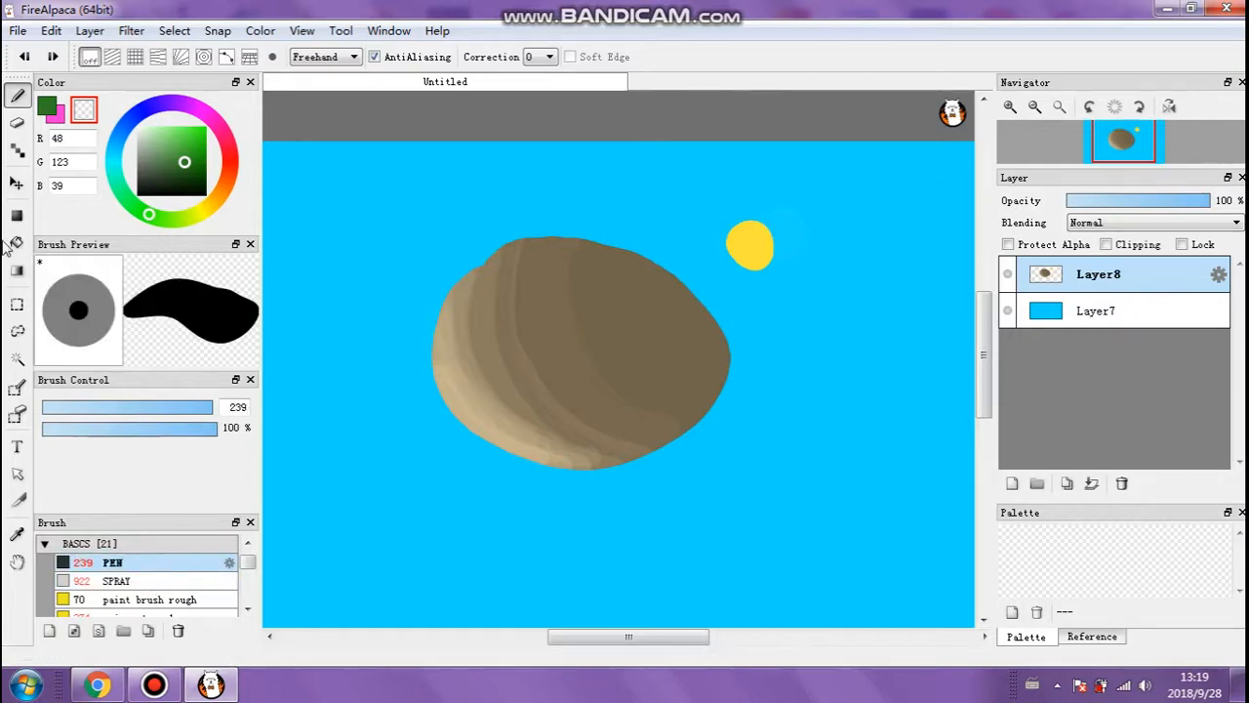
Set the foreground color to black and make it the active color, keeping pink as the background color.
{"action": "mouse_move", "coordinate": [186, 156]}
{"action": "left_mouse_down"}
{"action": "mouse_move", "coordinate": [167, 197]}
{"action": "mouse_move", "coordinate": [90, 260]}
{"action": "left_mouse_up"}
{"action": "left_click", "coordinate": [45, 106]}
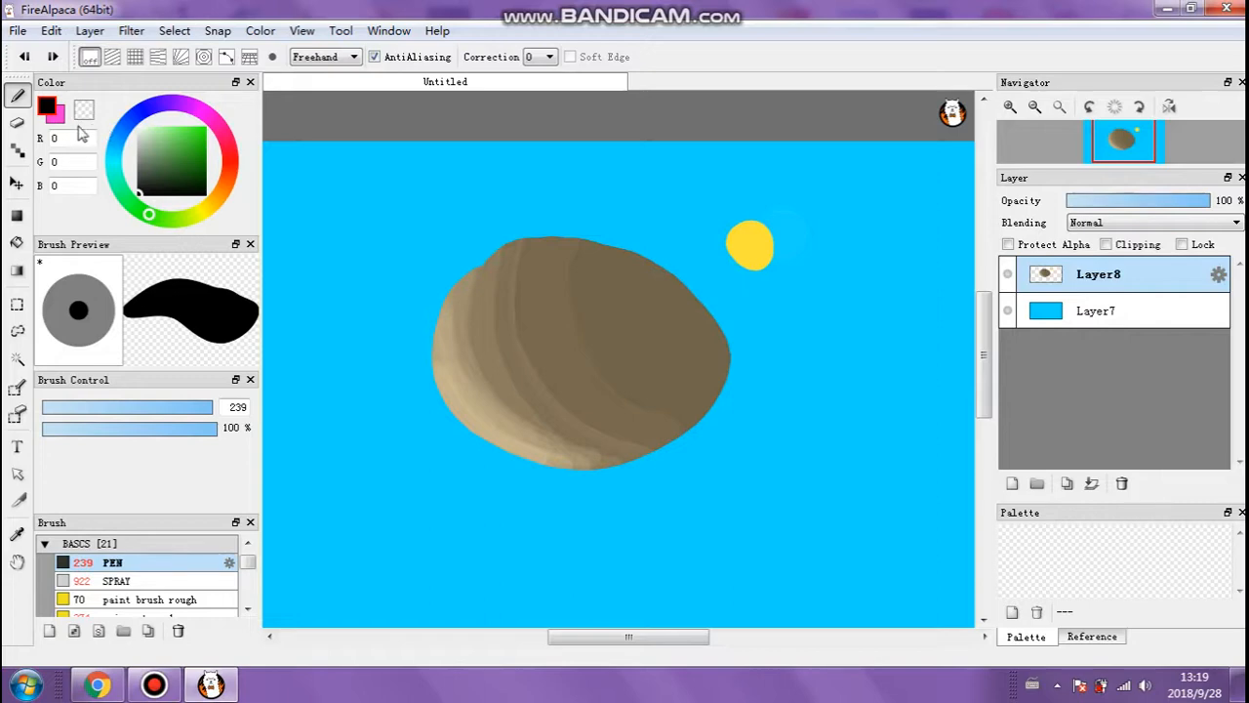
{"action": "left_click", "coordinate": [58, 117]}
{"action": "left_click", "coordinate": [47, 109]}
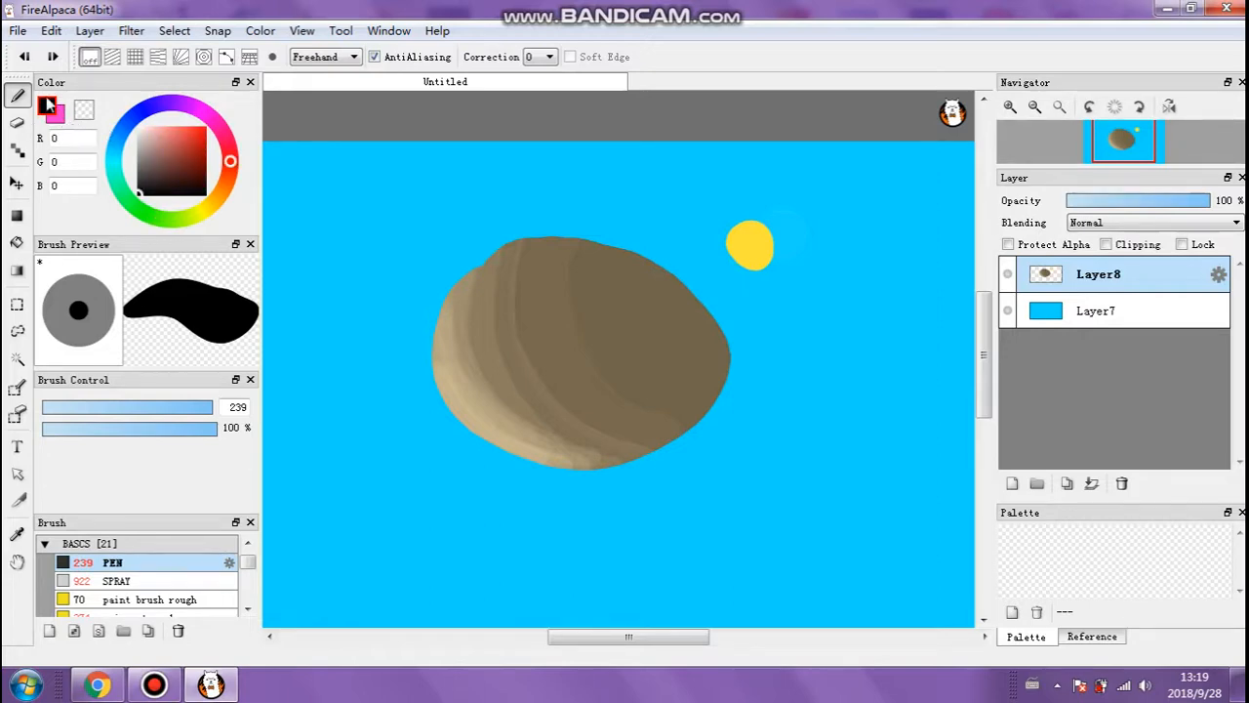
Make Layer7 the active layer and center the whole canvas in view at 25% zoom.
{"action": "scroll", "coordinate": [352, 154], "scroll_direction": "down", "scroll_amount": 2}
{"action": "left_click", "coordinate": [1096, 319]}
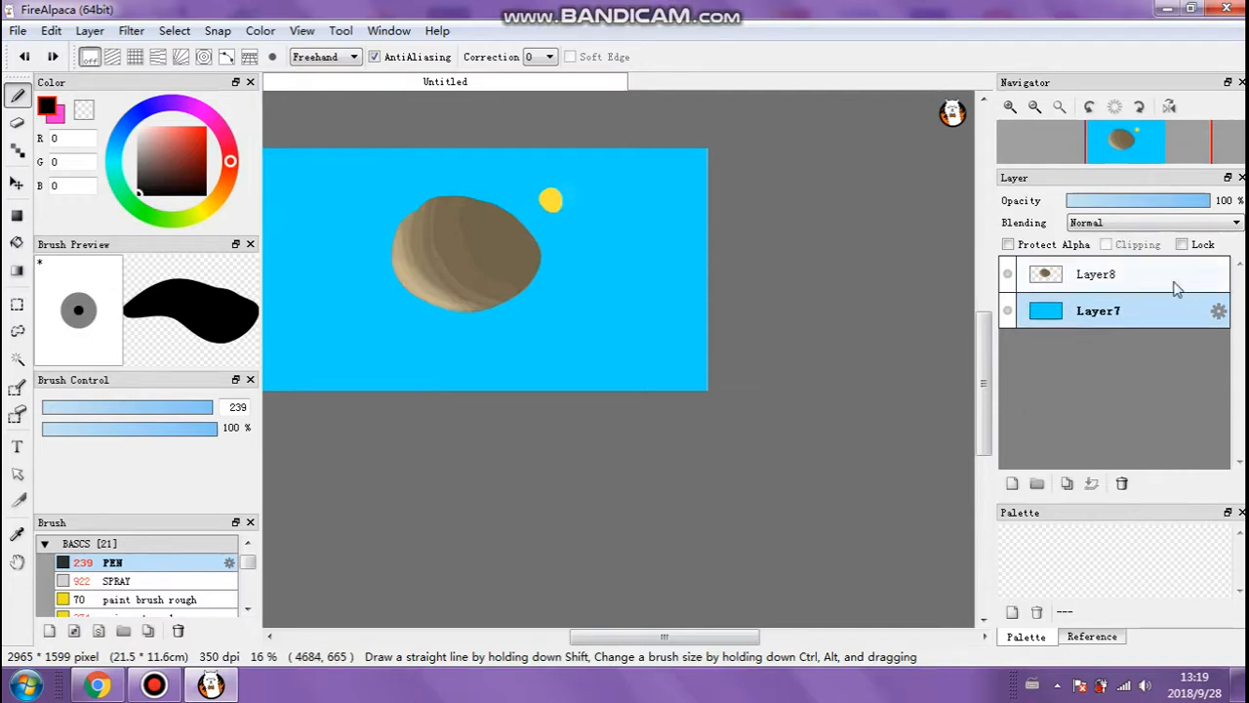
{"action": "left_click_drag", "start_coordinate": [652, 637], "coordinate": [625, 636]}
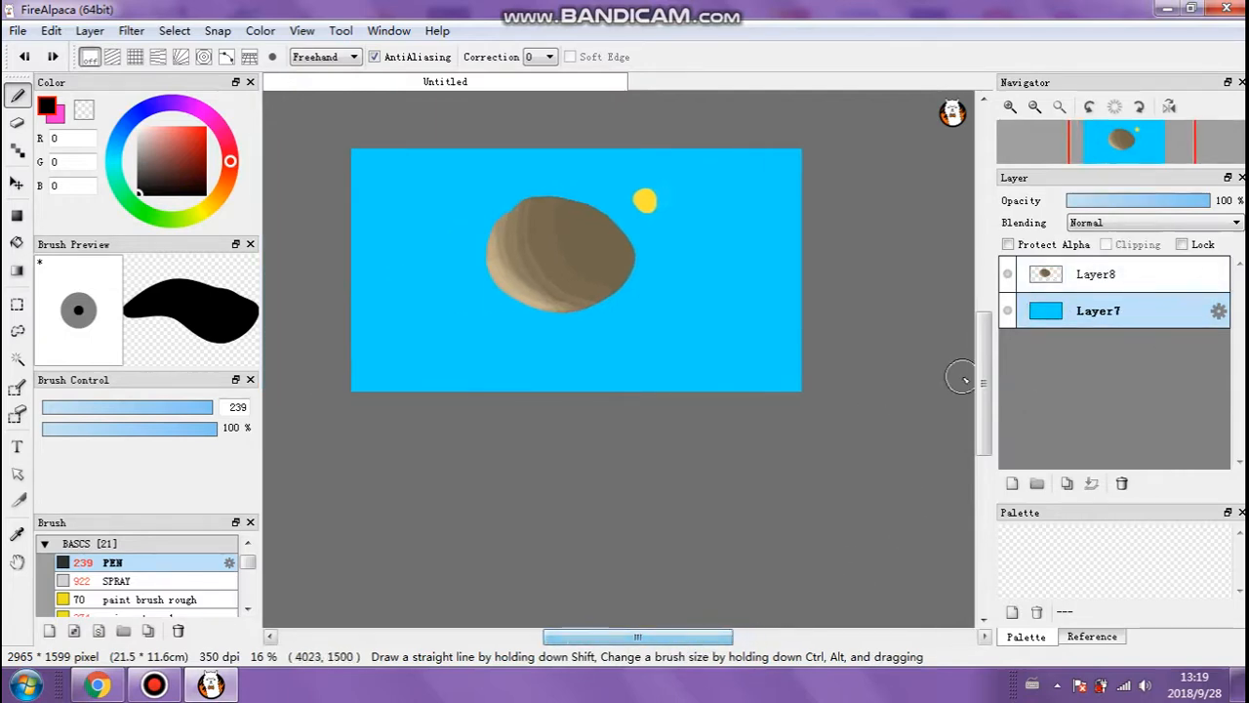
{"action": "left_click_drag", "start_coordinate": [978, 379], "coordinate": [980, 357]}
{"action": "scroll", "coordinate": [677, 347], "scroll_direction": "up", "scroll_amount": 1}
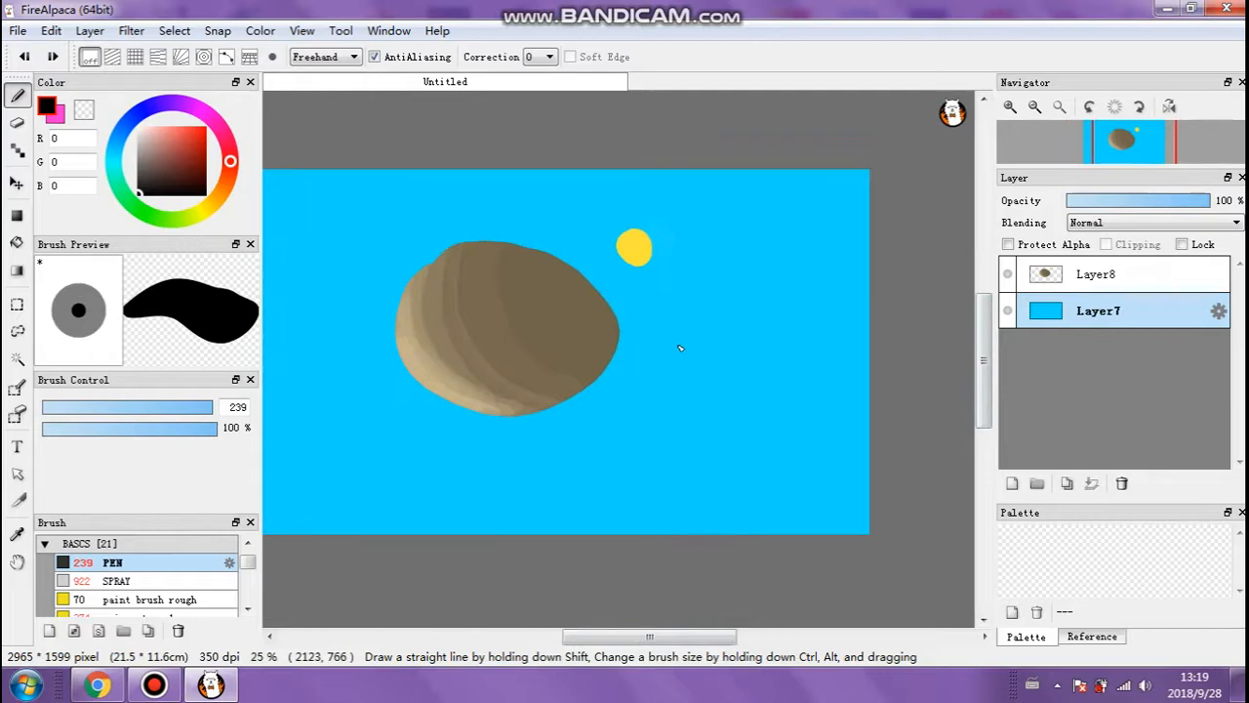
{"action": "left_click_drag", "start_coordinate": [641, 637], "coordinate": [618, 636]}
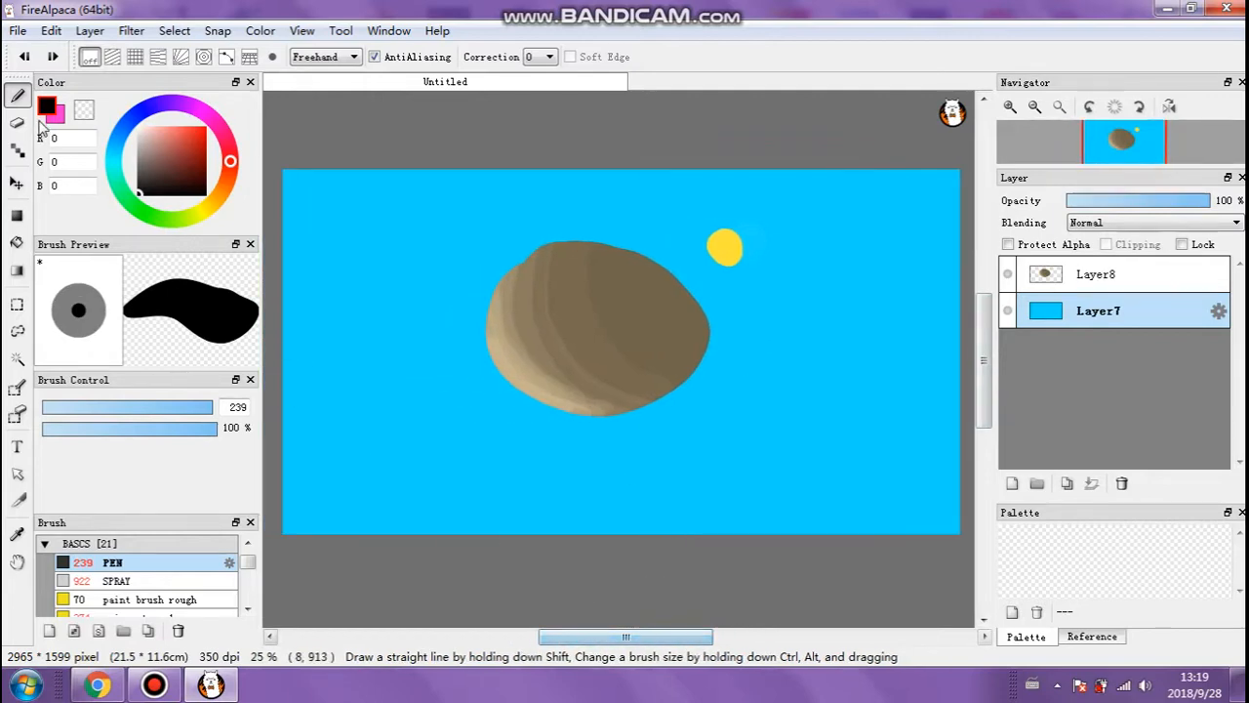
Apply linear Foreground-Background gradients of black and pink to Layer7: downward, upward, and finally upward with a slight rightward slant.
{"action": "left_click", "coordinate": [21, 273]}
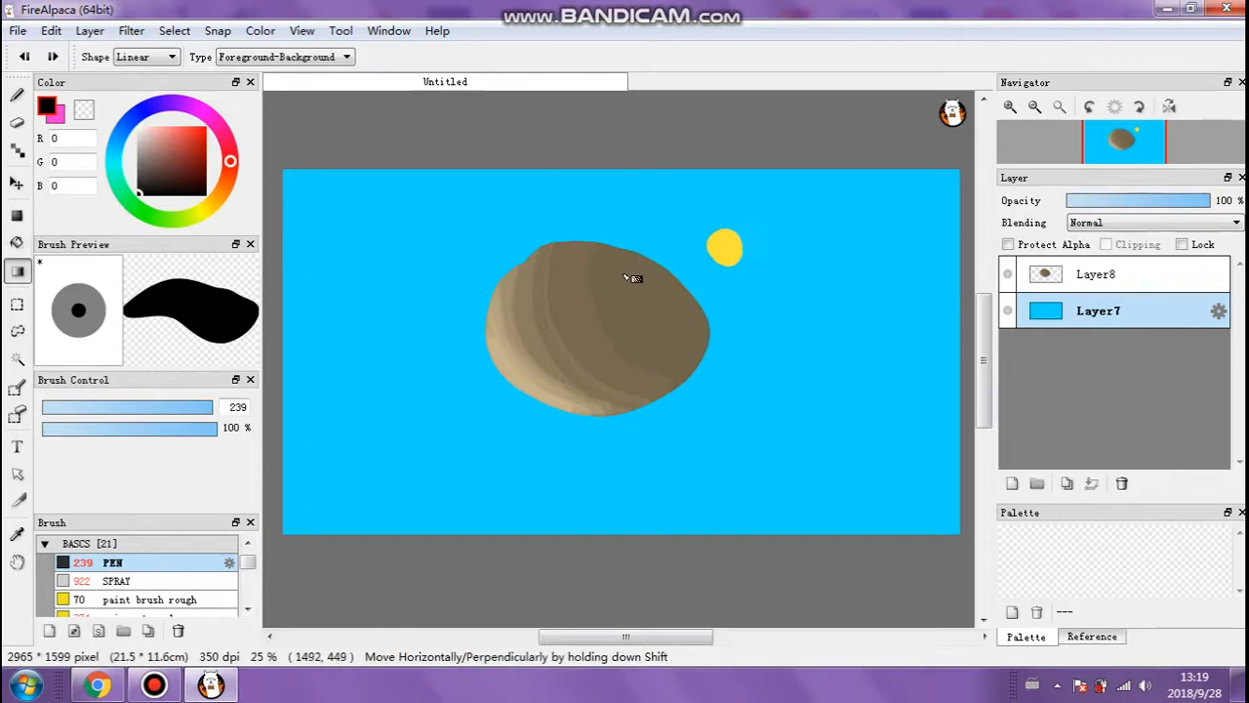
{"action": "left_click_drag", "start_coordinate": [624, 275], "coordinate": [630, 455]}
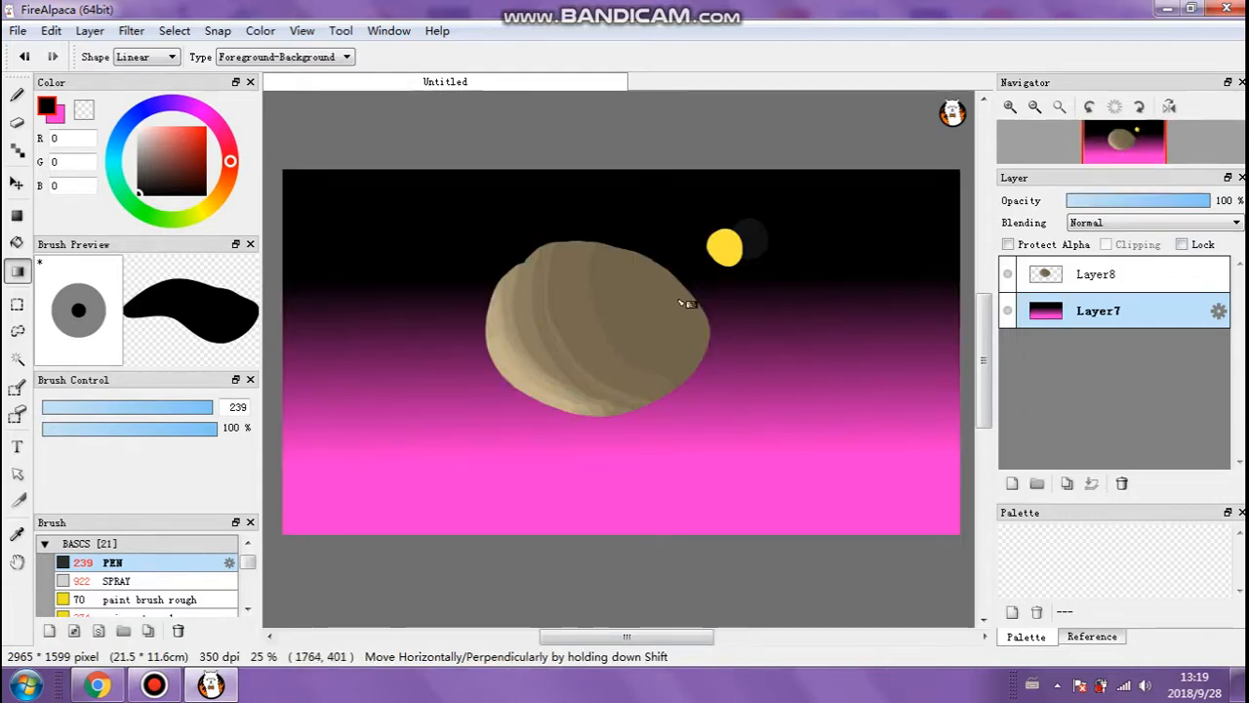
{"action": "left_click_drag", "start_coordinate": [643, 507], "coordinate": [650, 123]}
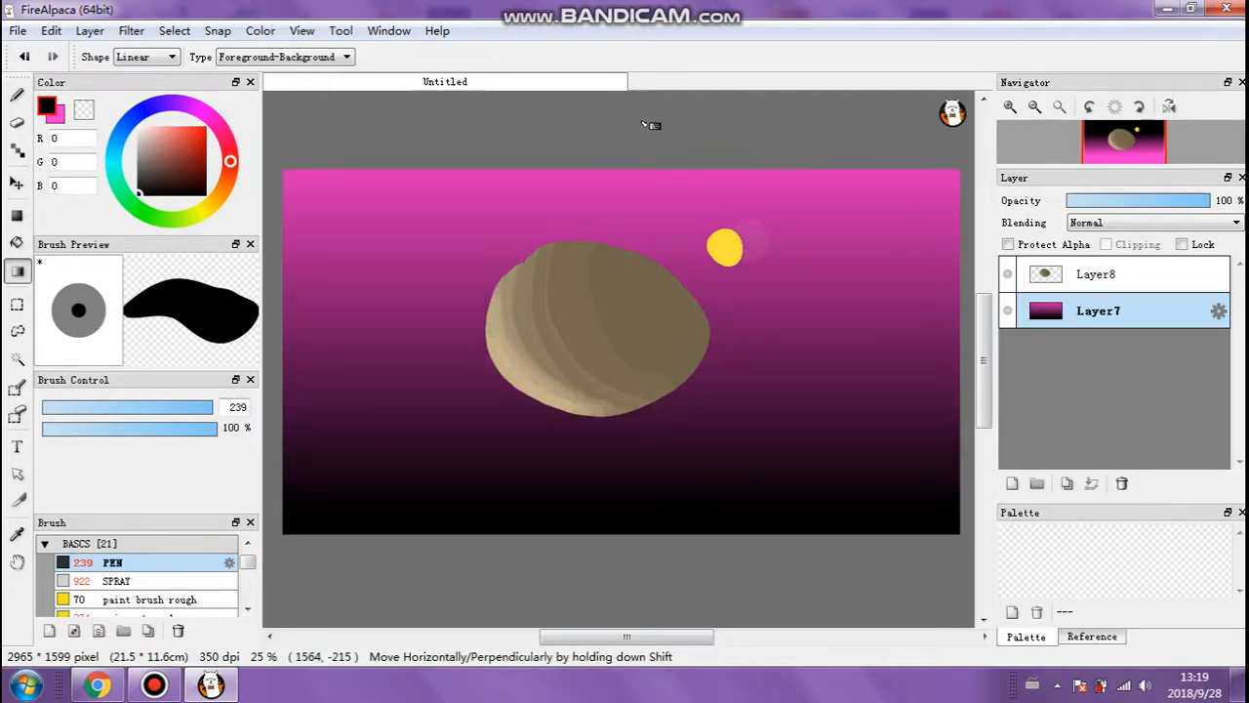
{"action": "left_click_drag", "start_coordinate": [543, 616], "coordinate": [607, 263]}
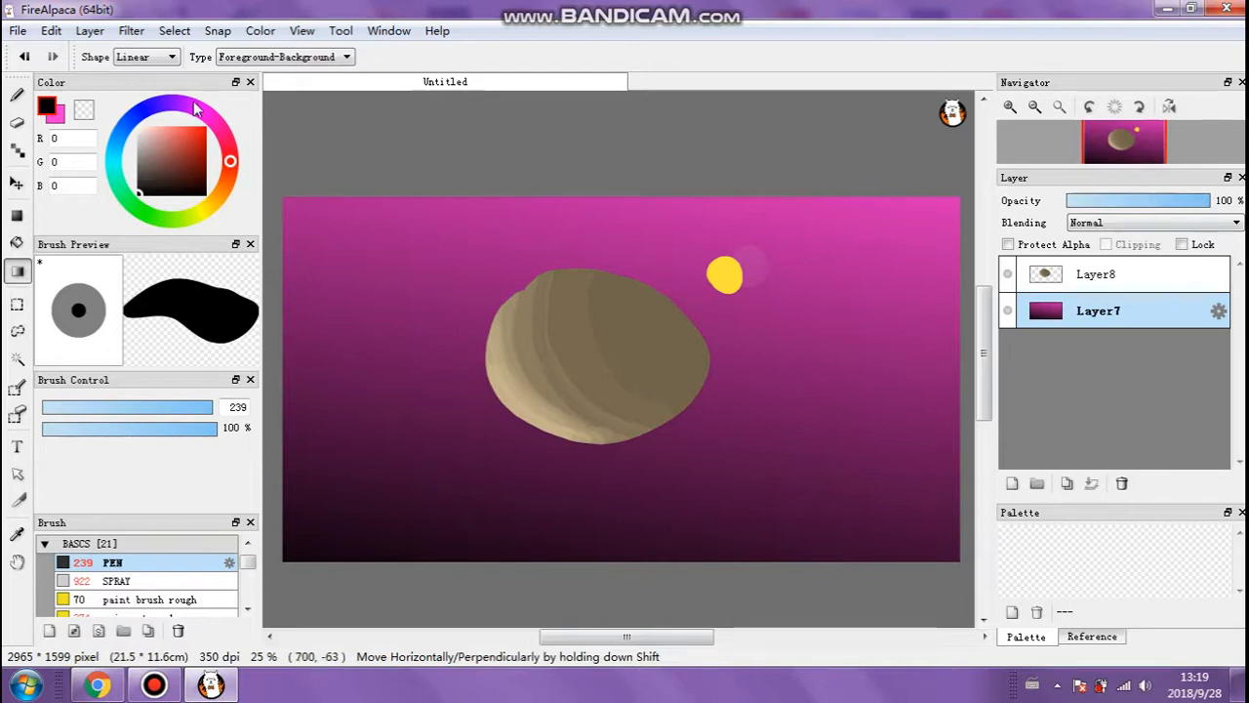
Set the background color to light blue (51, 207, 255) and the foreground color to light pink (245, 103, 242).
{"action": "left_click", "coordinate": [50, 113]}
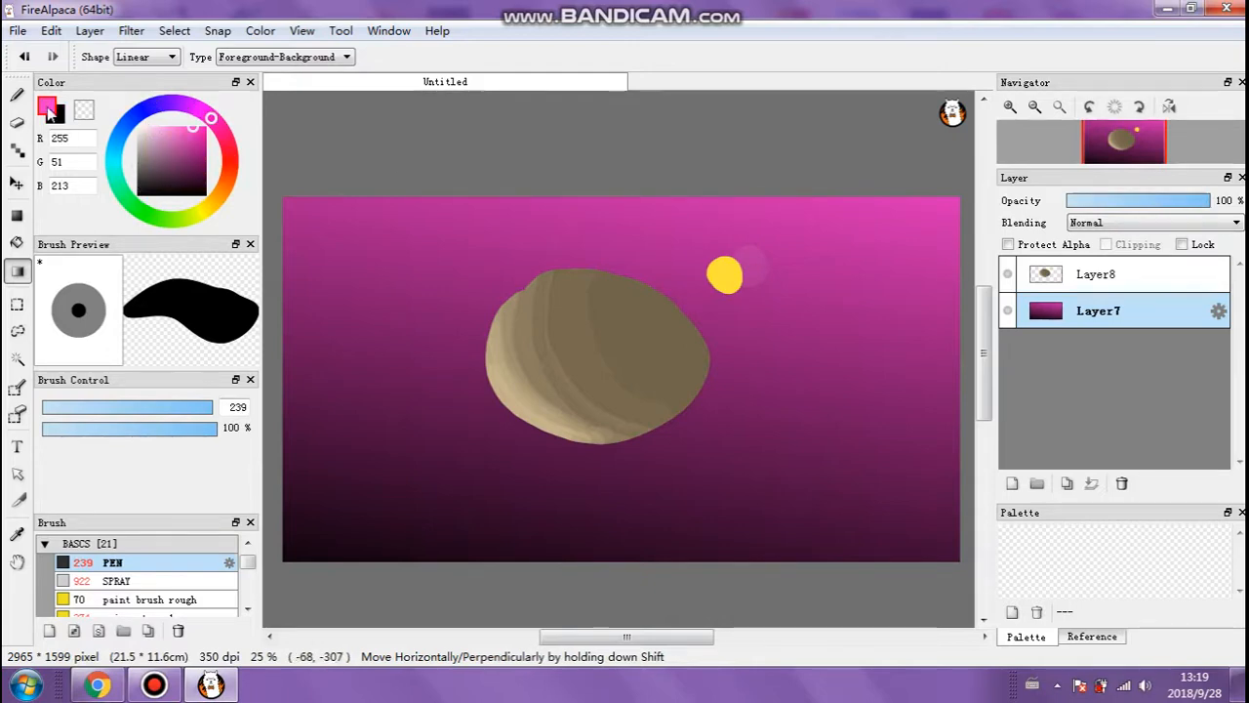
{"action": "left_click", "coordinate": [117, 147]}
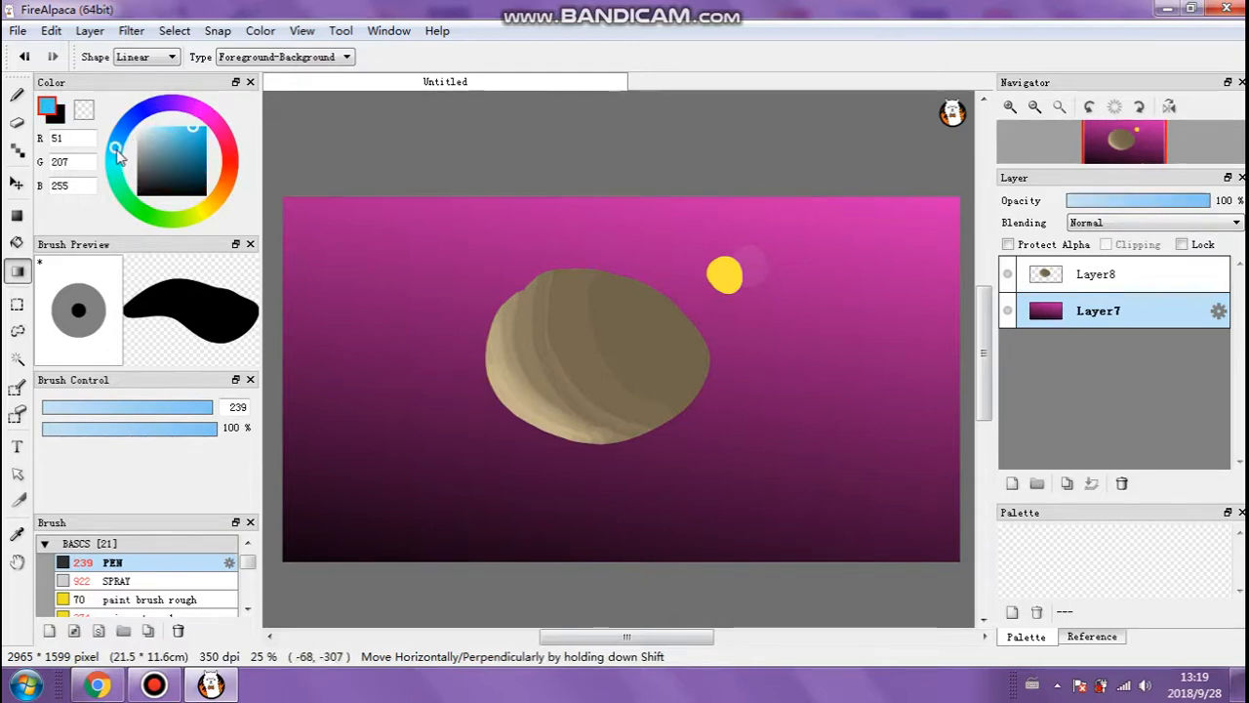
{"action": "left_click", "coordinate": [61, 114]}
{"action": "left_click", "coordinate": [202, 114]}
{"action": "left_click_drag", "start_coordinate": [191, 164], "coordinate": [183, 135]}
Apply linear Foreground-Background gradients to Layer7, first downward across the canvas, finally upward with a slight rightward slant.
{"action": "left_click_drag", "start_coordinate": [642, 193], "coordinate": [658, 530]}
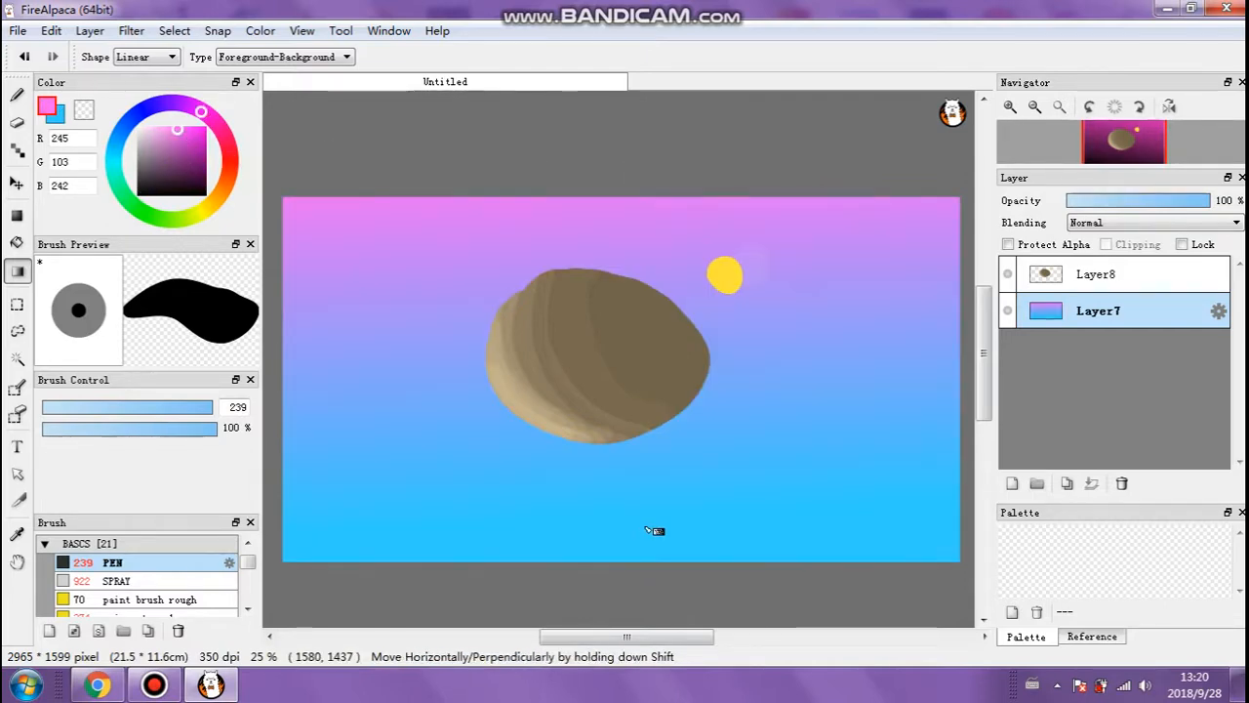
{"action": "left_click_drag", "start_coordinate": [540, 545], "coordinate": [649, 29]}
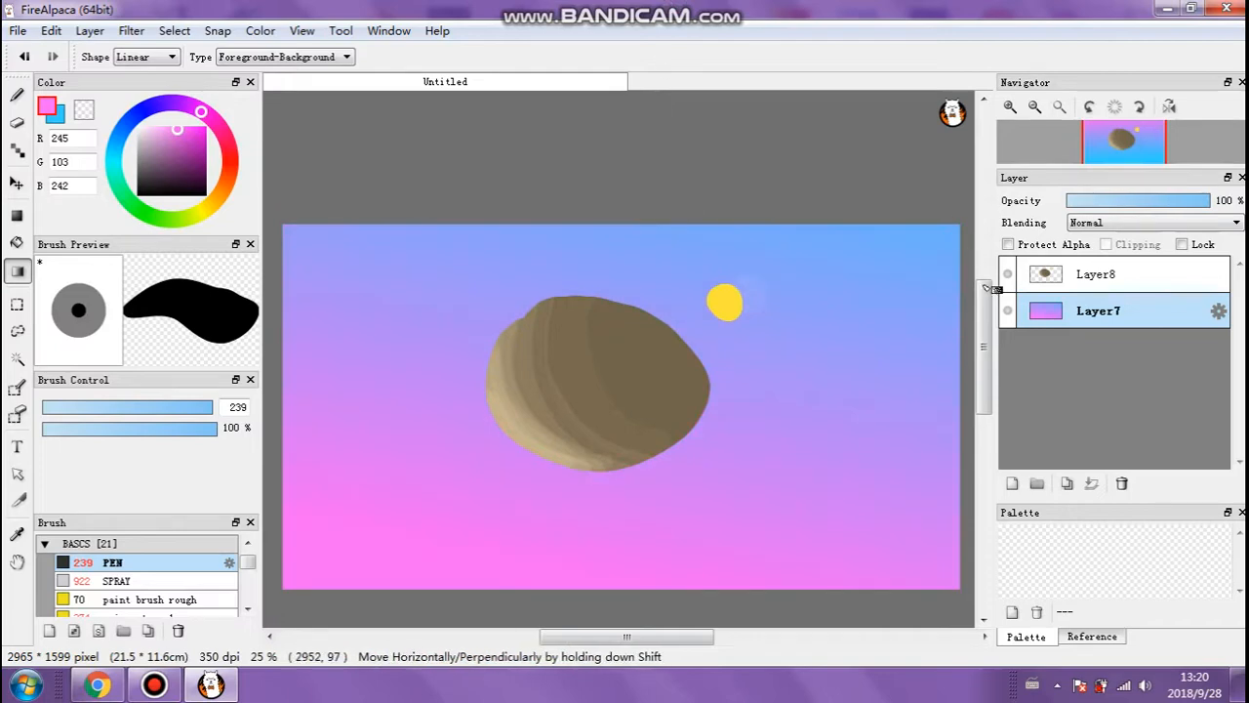
{"action": "left_click_drag", "start_coordinate": [986, 308], "coordinate": [985, 322]}
{"action": "scroll", "coordinate": [804, 310], "scroll_direction": "up", "scroll_amount": 1}
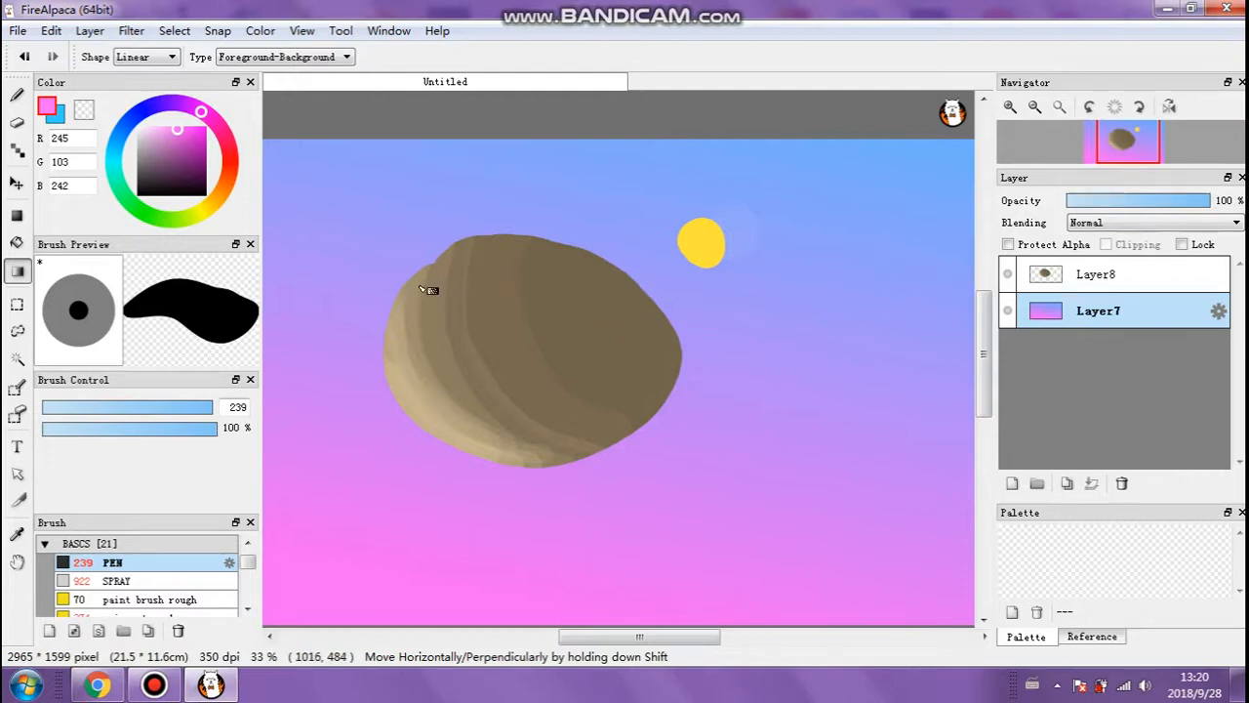
Make Layer8 the active layer and draw an antialiased elliptical selection around the rock, clearing it again.
{"action": "left_click", "coordinate": [1078, 279]}
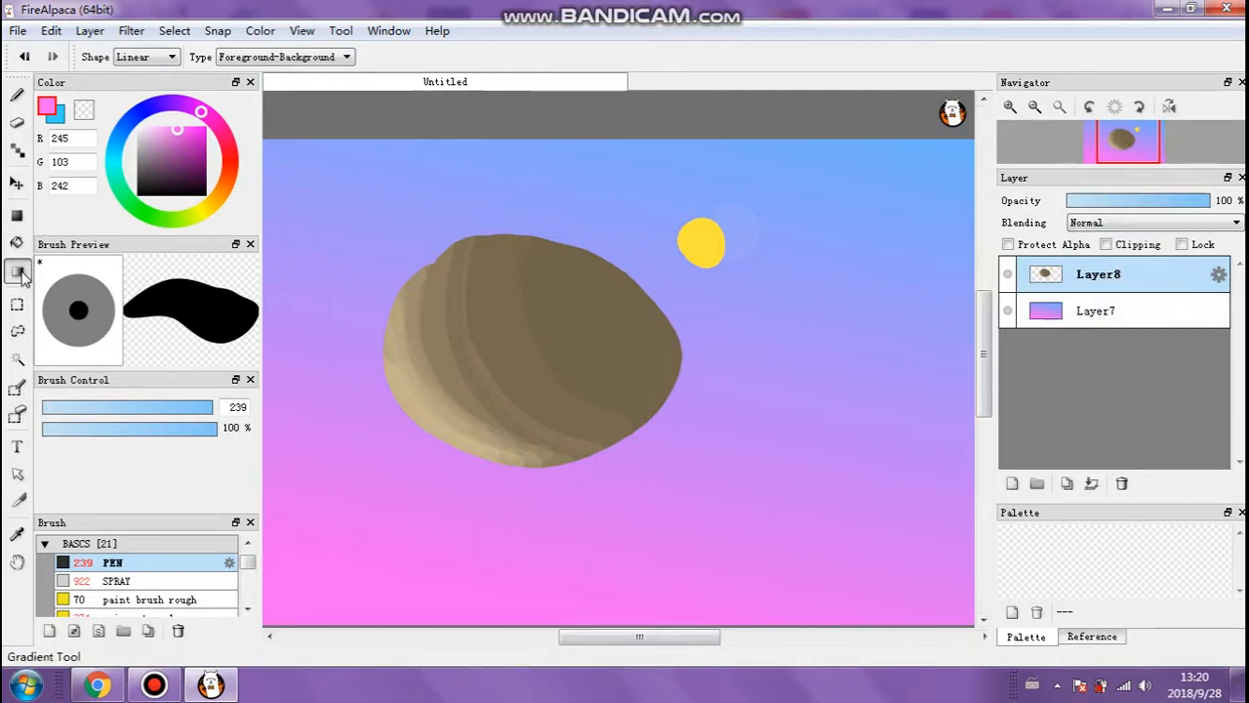
{"action": "left_click", "coordinate": [18, 306]}
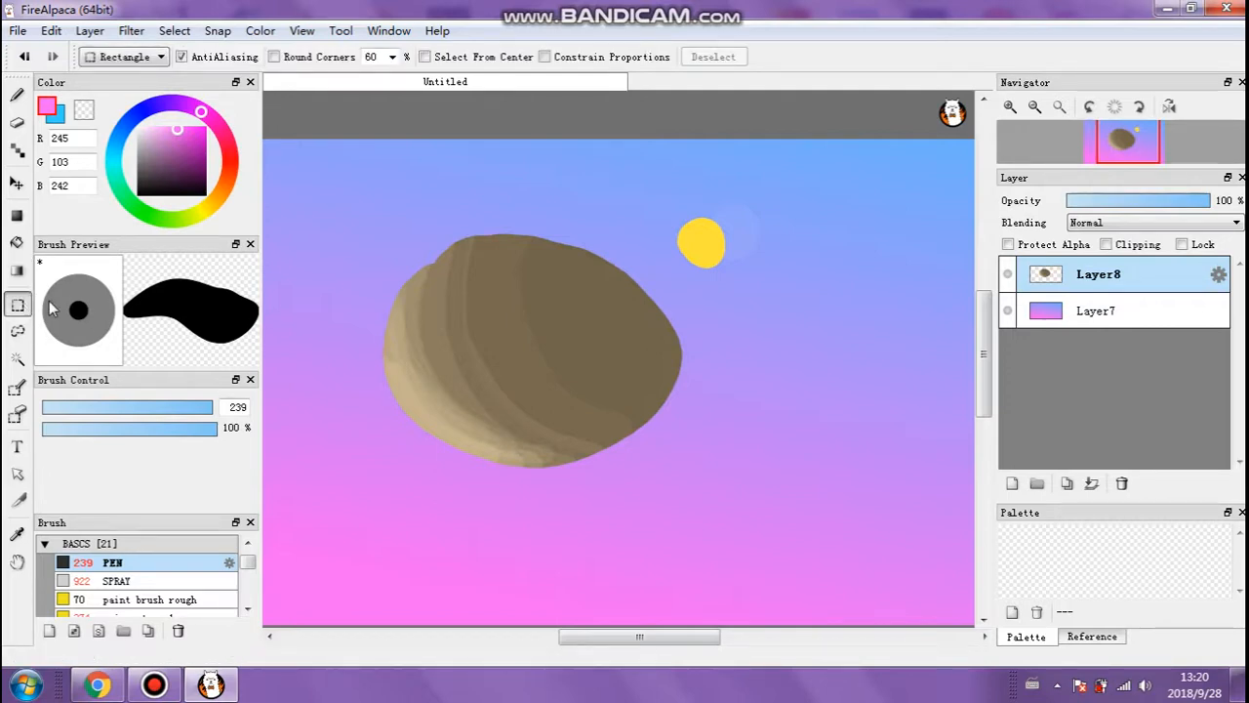
{"action": "left_click", "coordinate": [158, 58]}
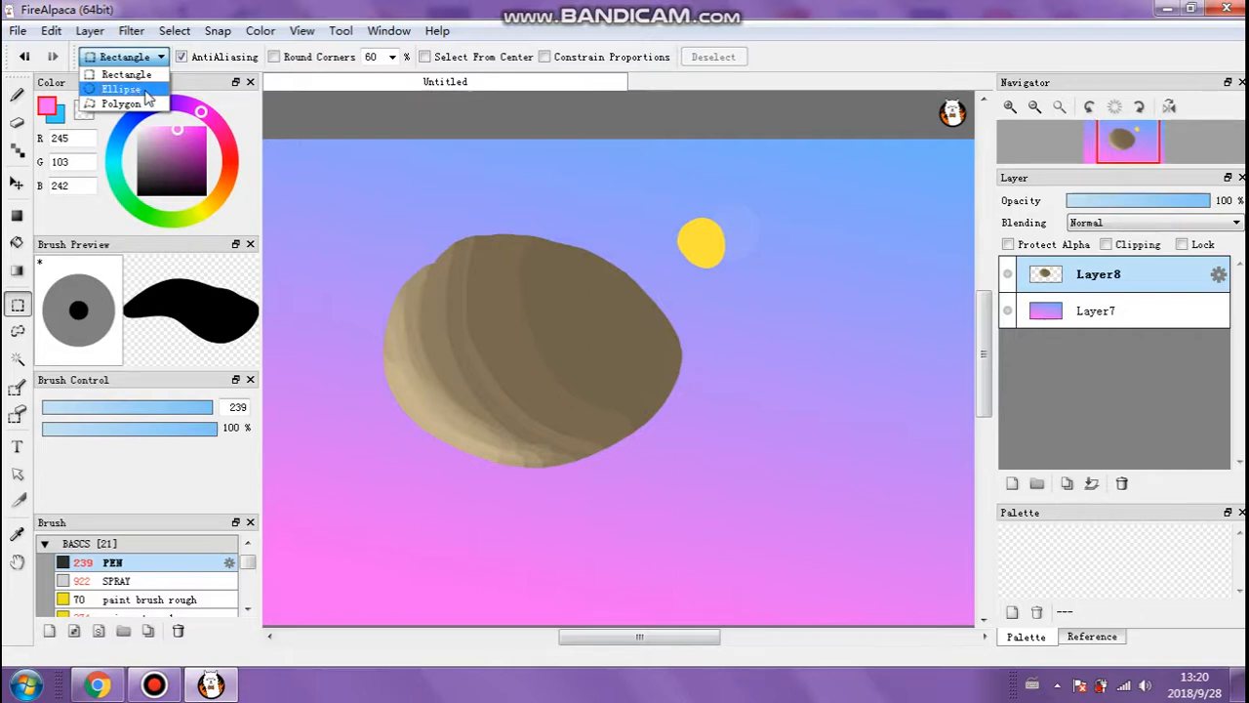
{"action": "left_click", "coordinate": [121, 89]}
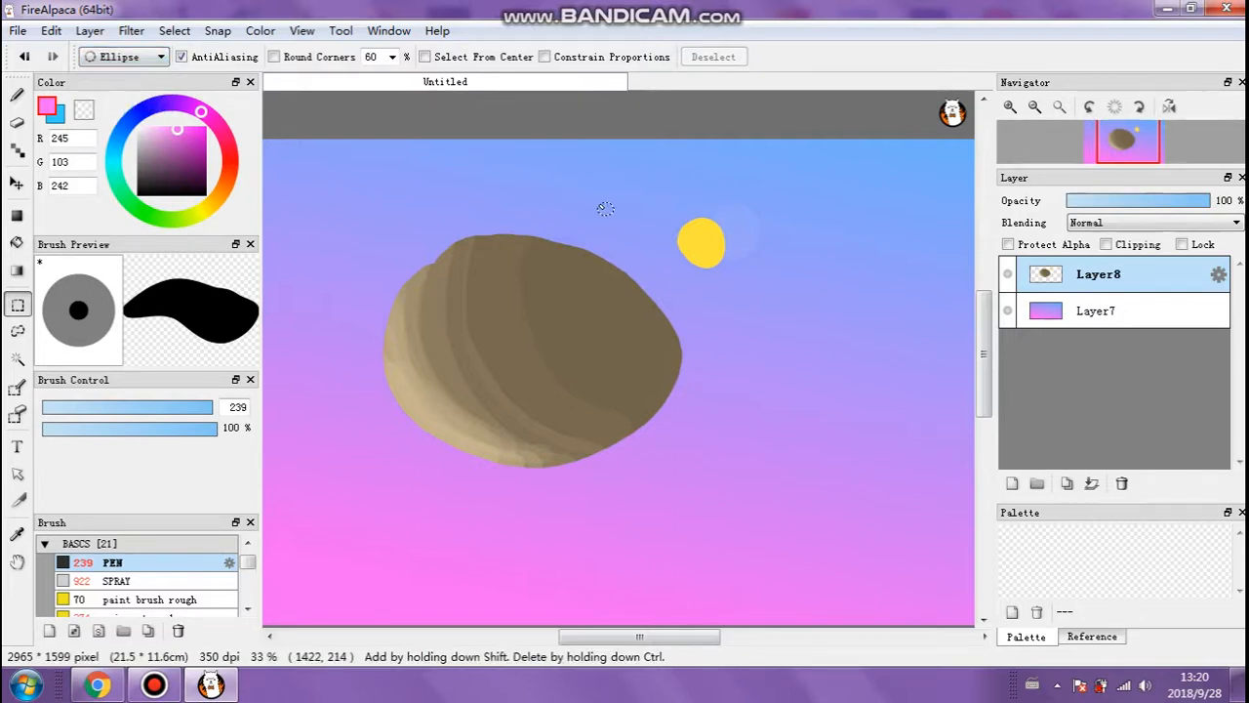
{"action": "left_click_drag", "start_coordinate": [694, 162], "coordinate": [302, 504]}
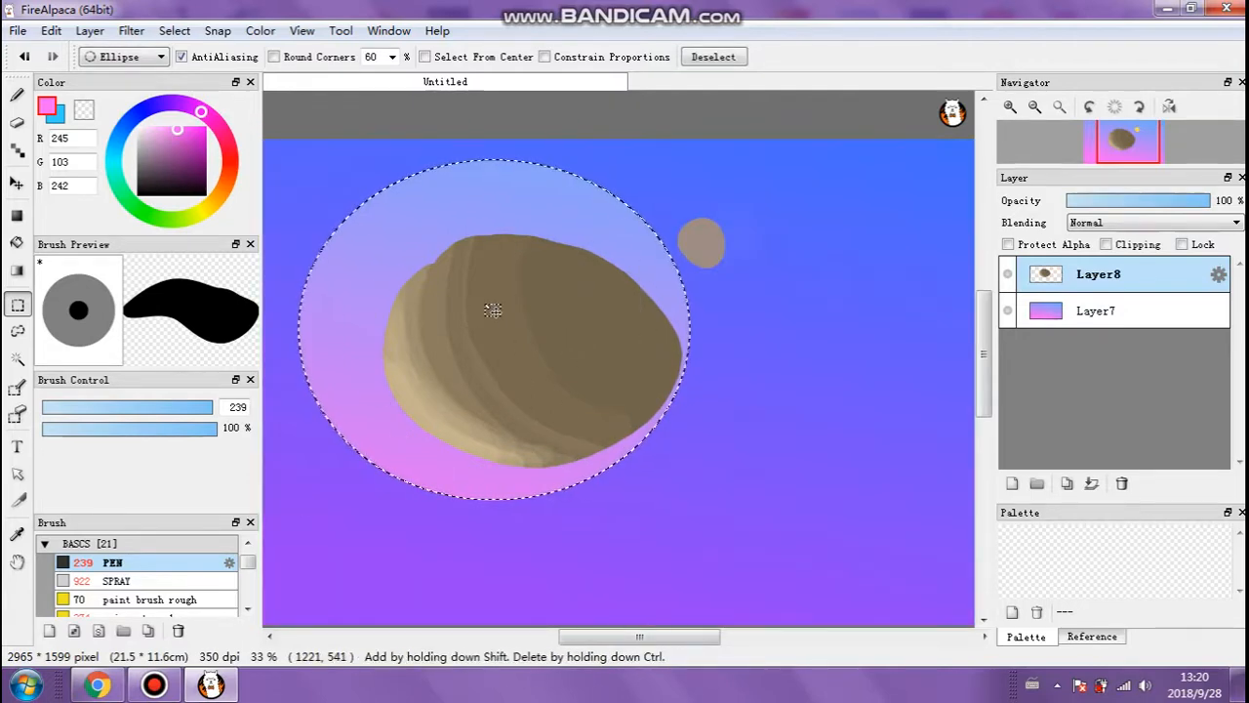
{"action": "key", "text": "ctrl+d"}
Draw a rectangular selection over the rock and part of the yellow sun, and clear it.
{"action": "left_click", "coordinate": [140, 57]}
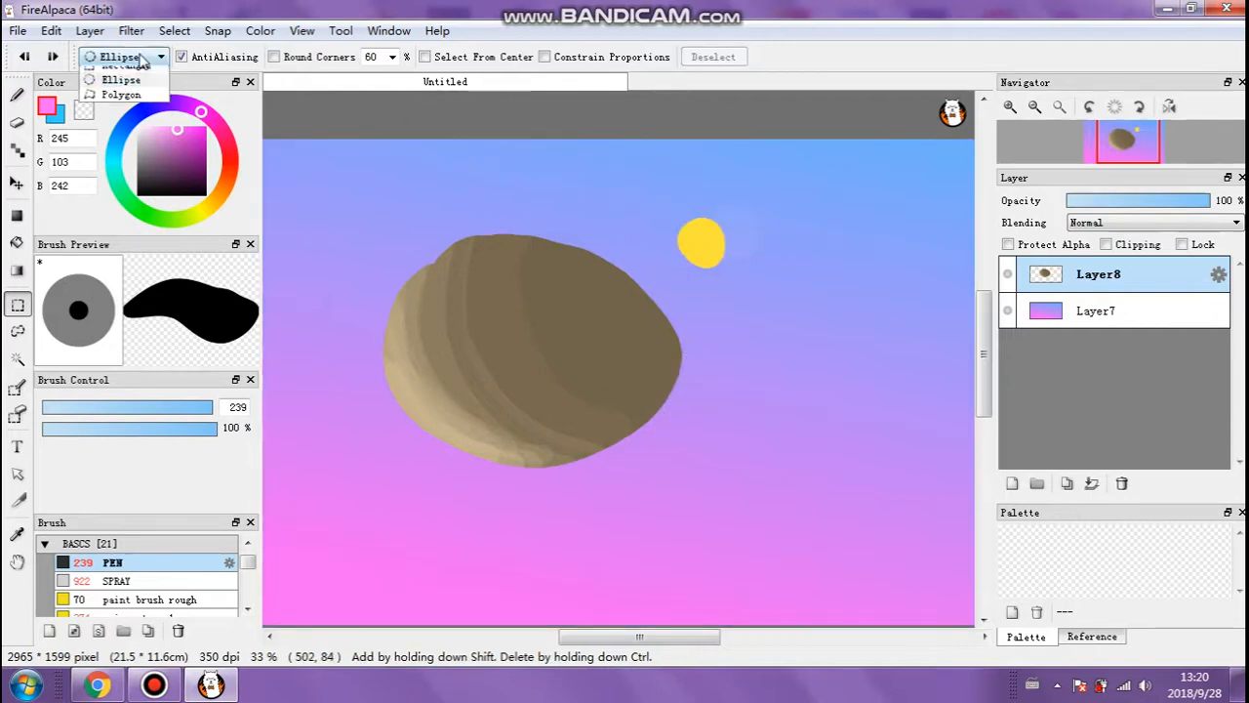
{"action": "left_click", "coordinate": [123, 69]}
{"action": "left_click_drag", "start_coordinate": [702, 178], "coordinate": [272, 466]}
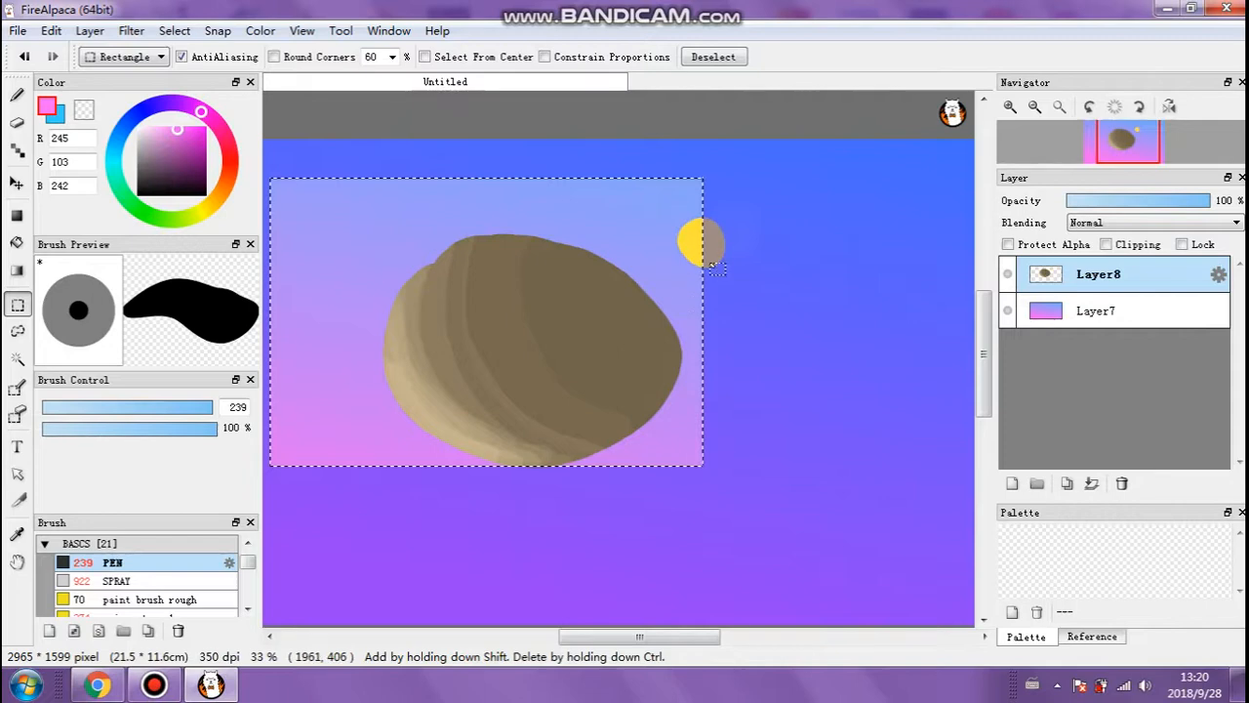
{"action": "key", "text": "ctrl+d"}
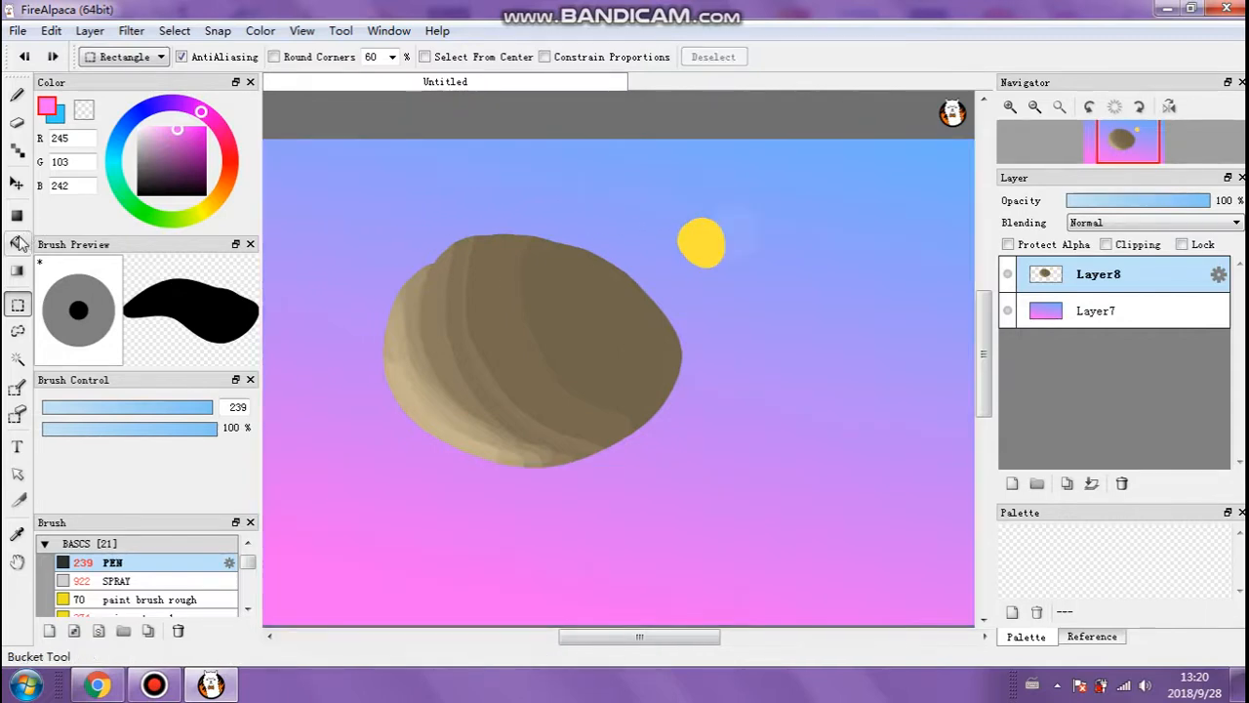
Draw a freehand lasso selection loosely around the whole rock on Layer8, leaving out the yellow sun.
{"action": "left_click", "coordinate": [19, 331]}
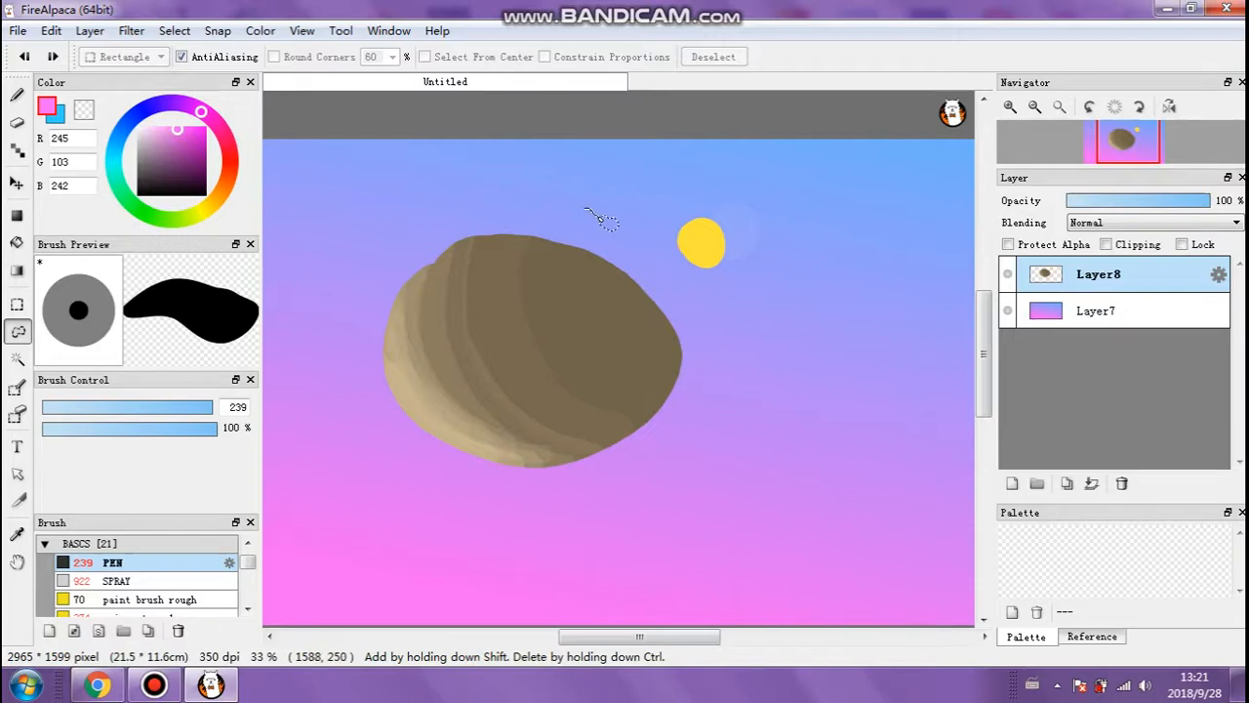
{"action": "mouse_move", "coordinate": [614, 225]}
{"action": "left_mouse_down"}
{"action": "mouse_move", "coordinate": [680, 292]}
{"action": "mouse_move", "coordinate": [711, 371]}
{"action": "mouse_move", "coordinate": [670, 442]}
{"action": "mouse_move", "coordinate": [523, 528]}
{"action": "mouse_move", "coordinate": [407, 500]}
{"action": "mouse_move", "coordinate": [357, 384]}
{"action": "mouse_move", "coordinate": [353, 296]}
{"action": "mouse_move", "coordinate": [498, 198]}
{"action": "left_mouse_up"}
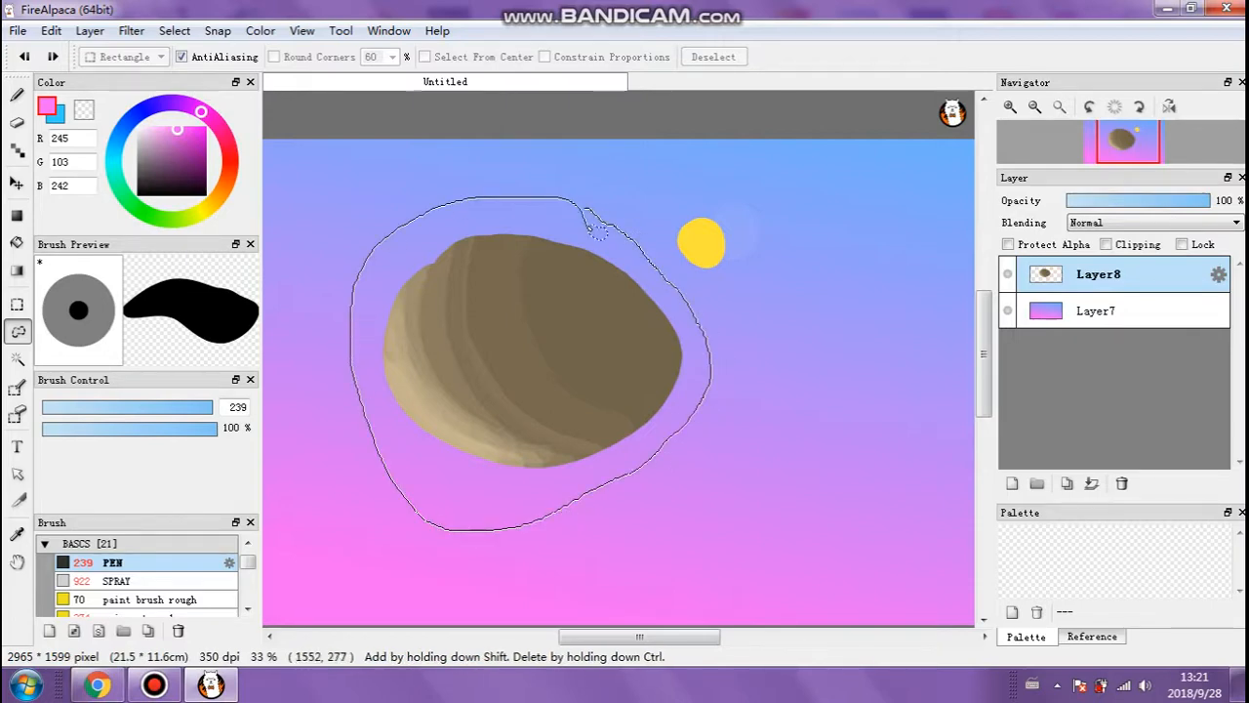
{"action": "left_click_drag", "start_coordinate": [592, 227], "coordinate": [589, 217]}
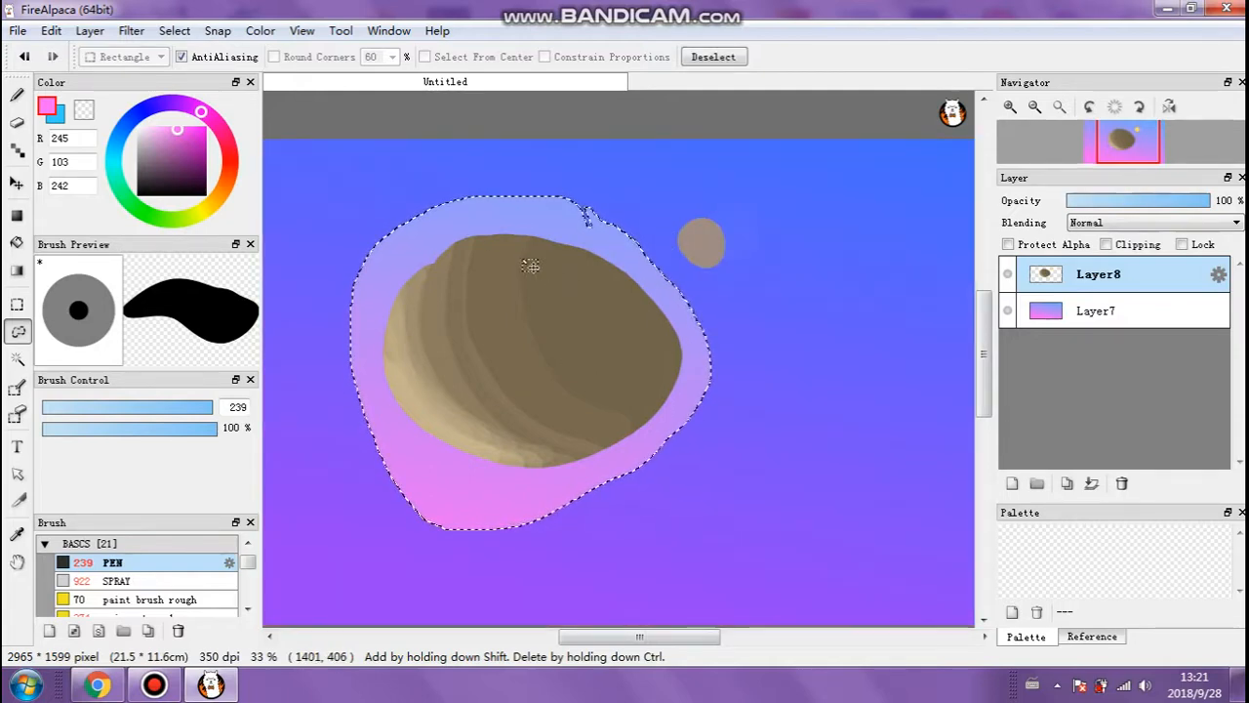
Deselect the lasso selection around the rock and undo the deselection, twice.
{"action": "key", "text": "ctrl+d"}
{"action": "key", "text": "ctrl+z"}
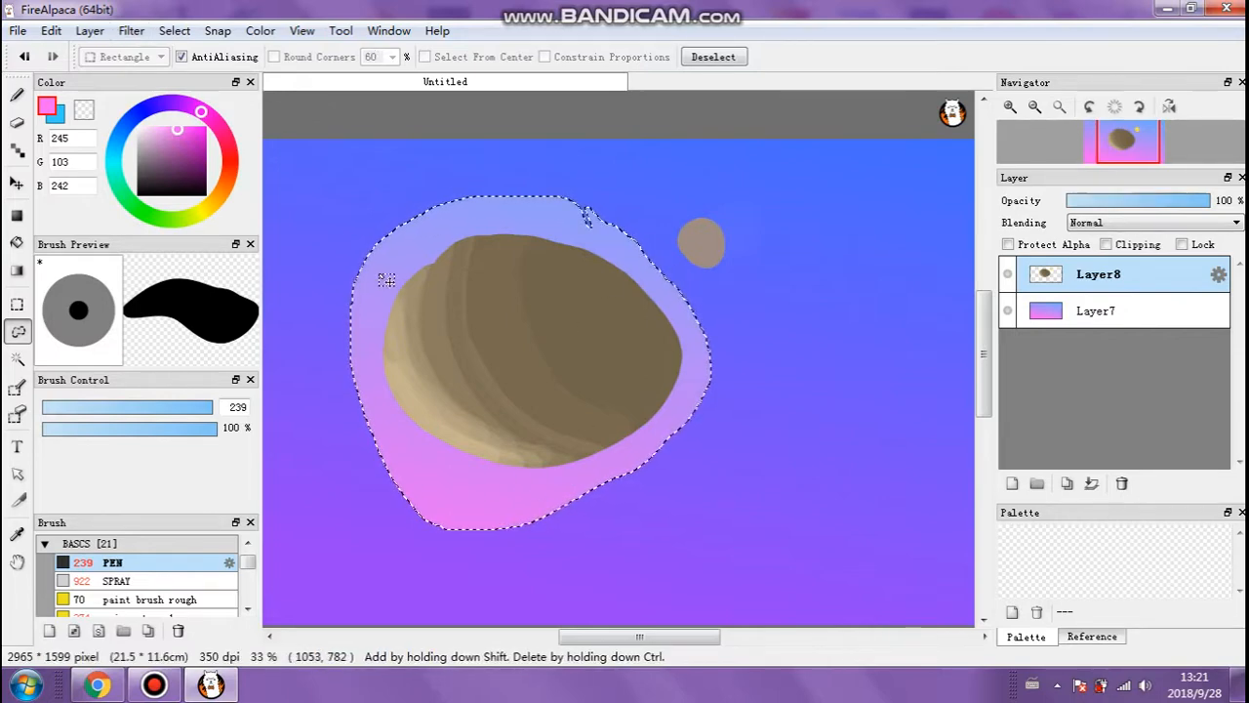
{"action": "left_click", "coordinate": [175, 30]}
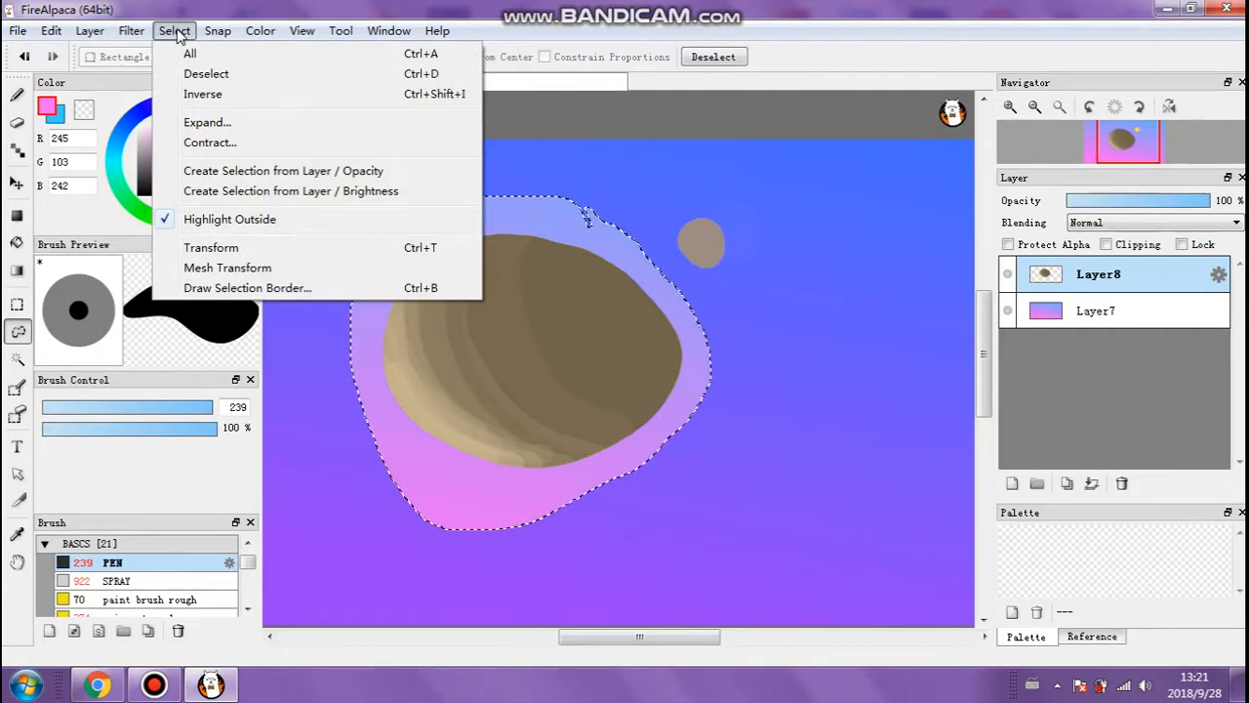
{"action": "left_click", "coordinate": [206, 73]}
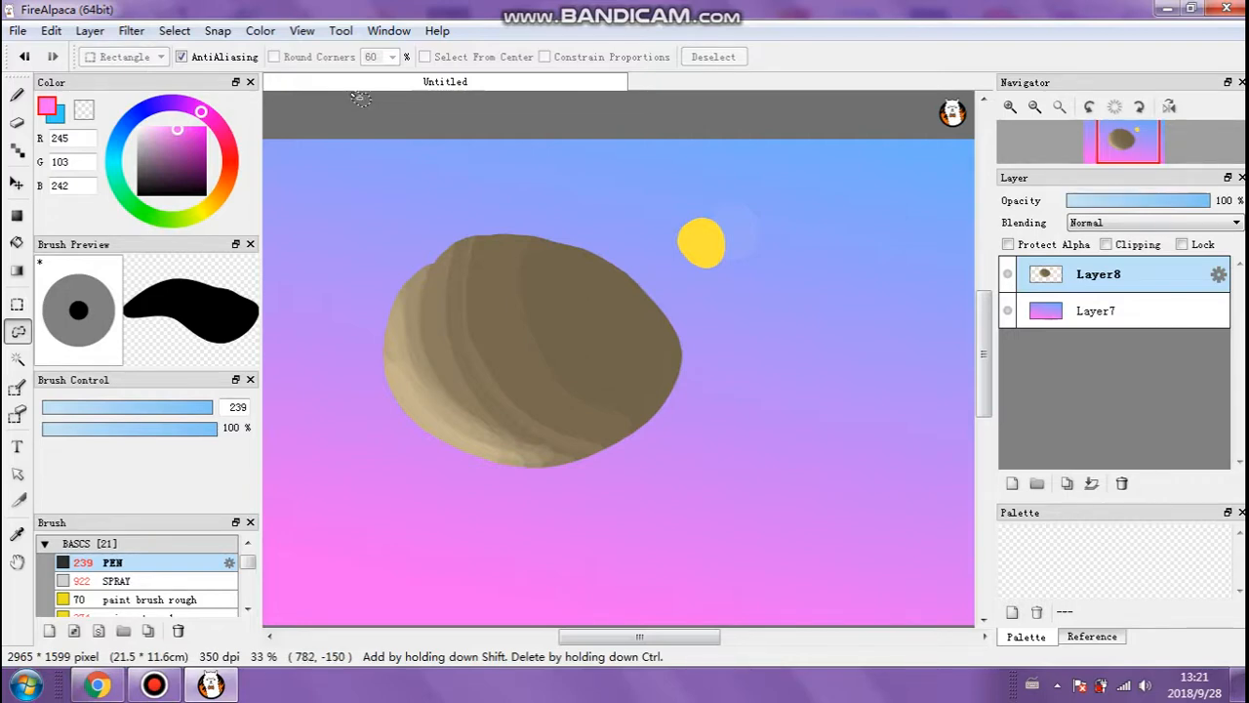
{"action": "key", "text": "ctrl+z"}
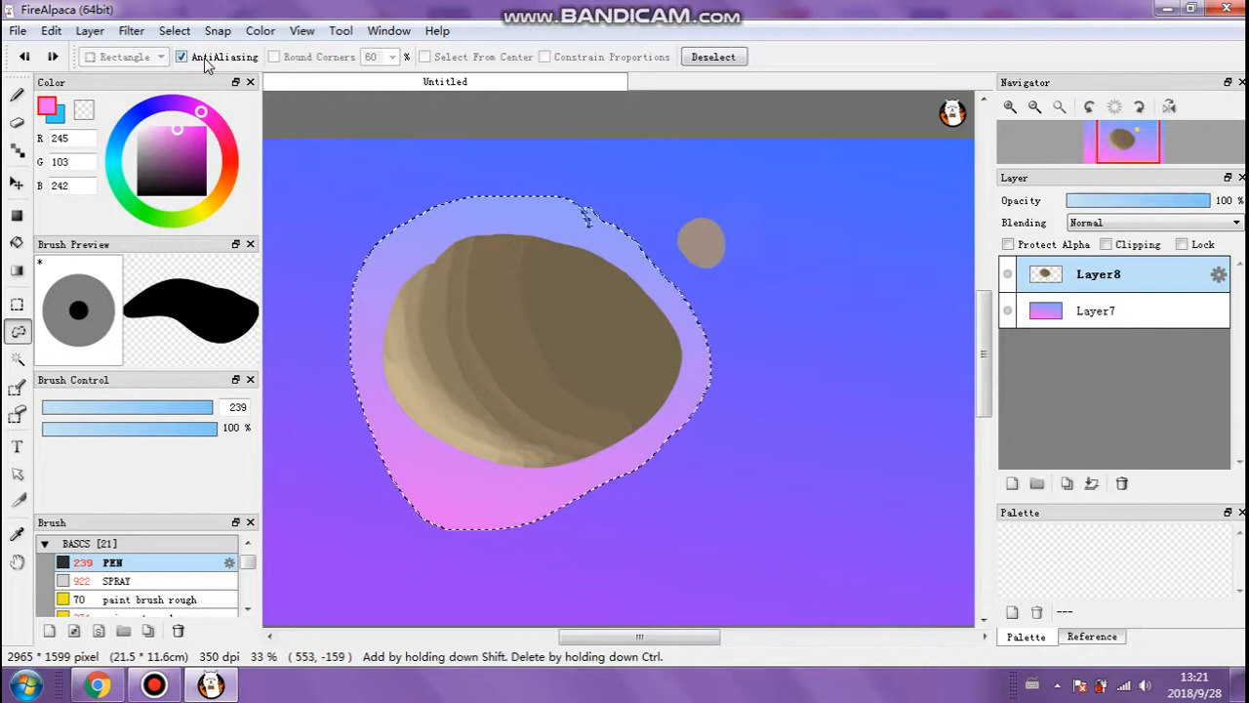
Transform the selected rock by rotating it roughly upside down, apply the transform, and clear the selection.
{"action": "left_click", "coordinate": [175, 30]}
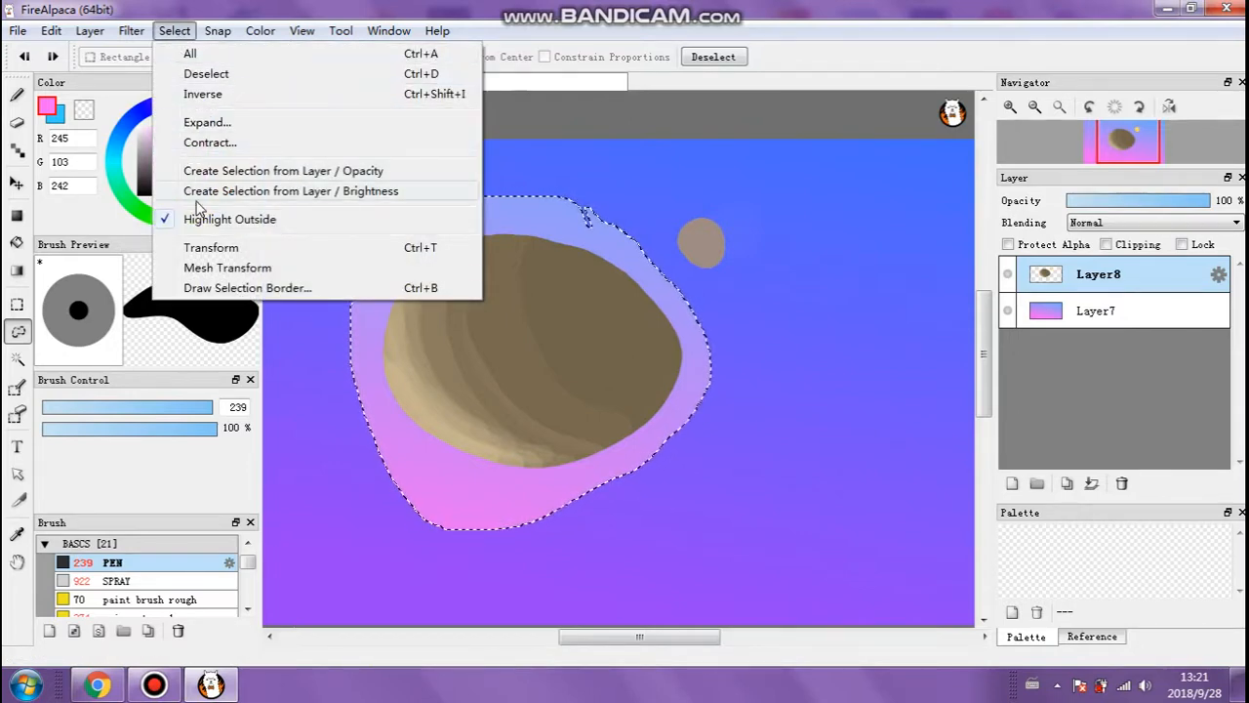
{"action": "left_click", "coordinate": [208, 249]}
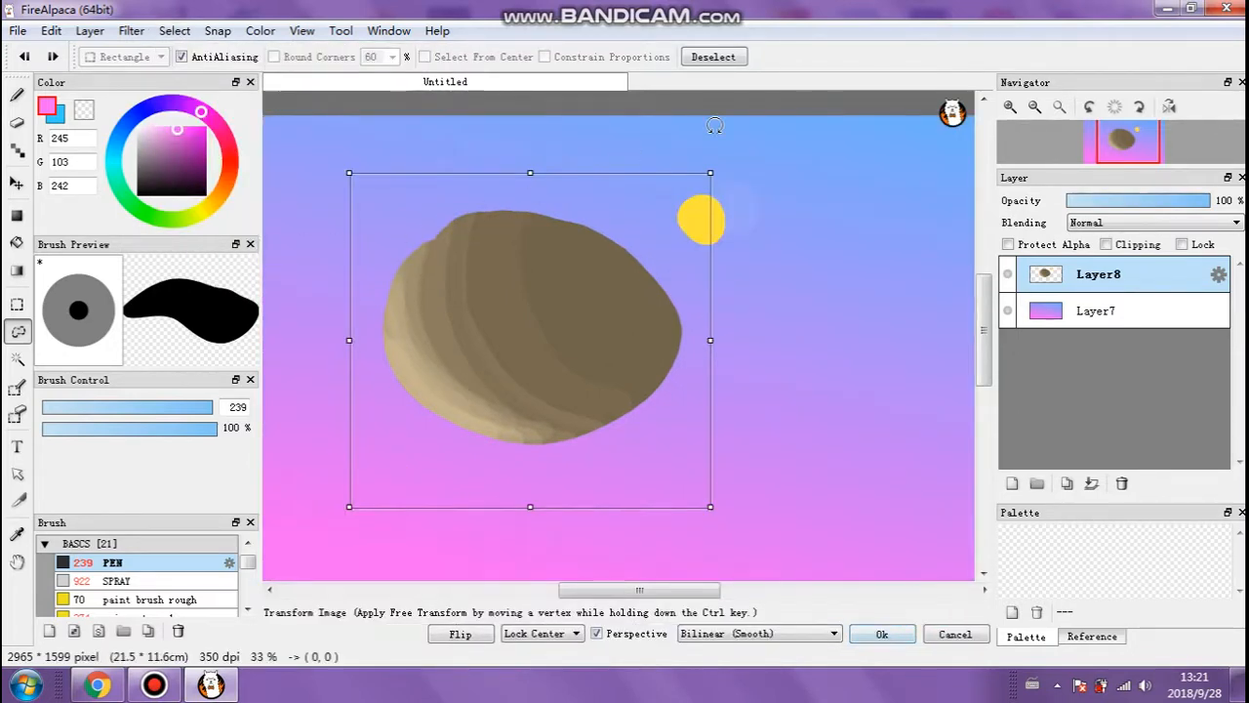
{"action": "left_click_drag", "start_coordinate": [579, 124], "coordinate": [553, 479]}
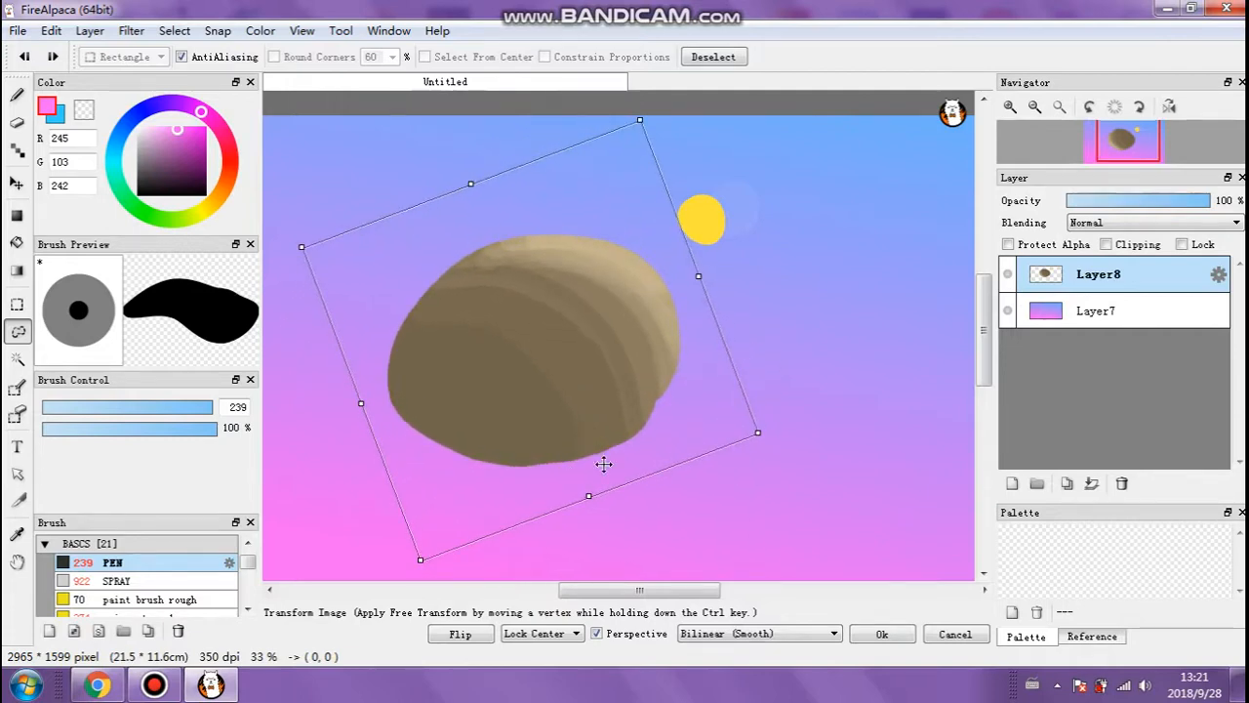
{"action": "left_click", "coordinate": [881, 635]}
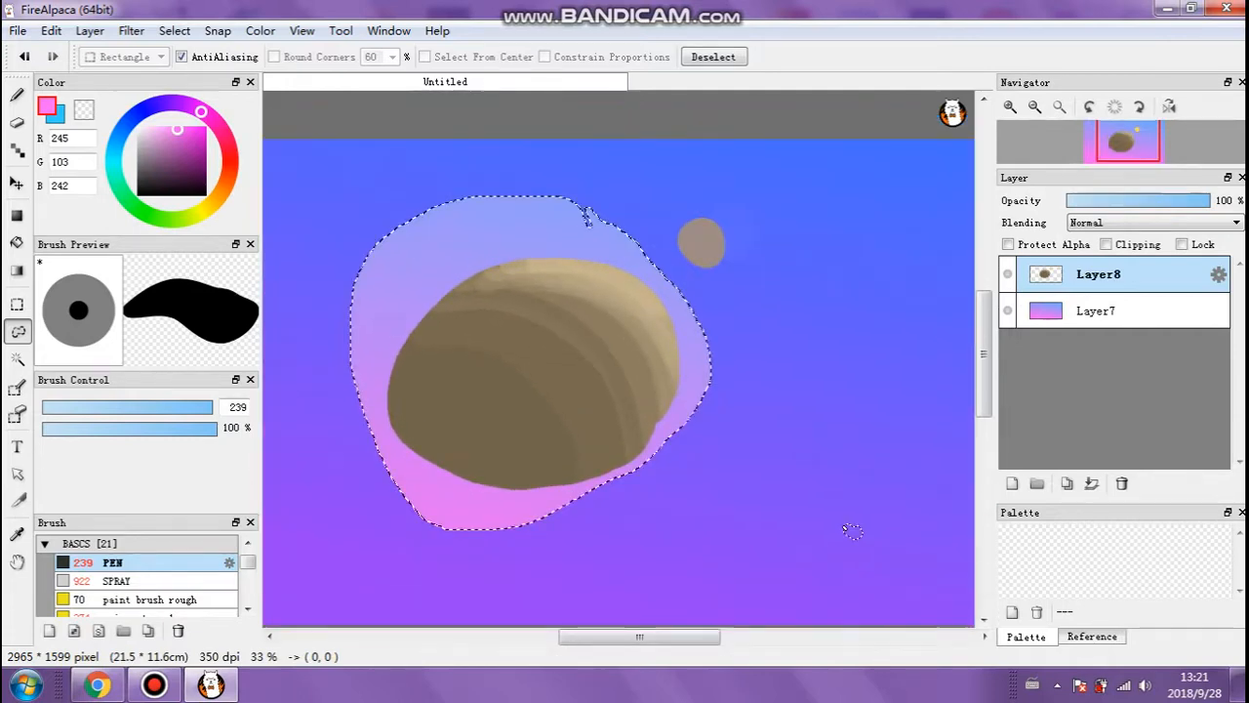
{"action": "left_click", "coordinate": [174, 30]}
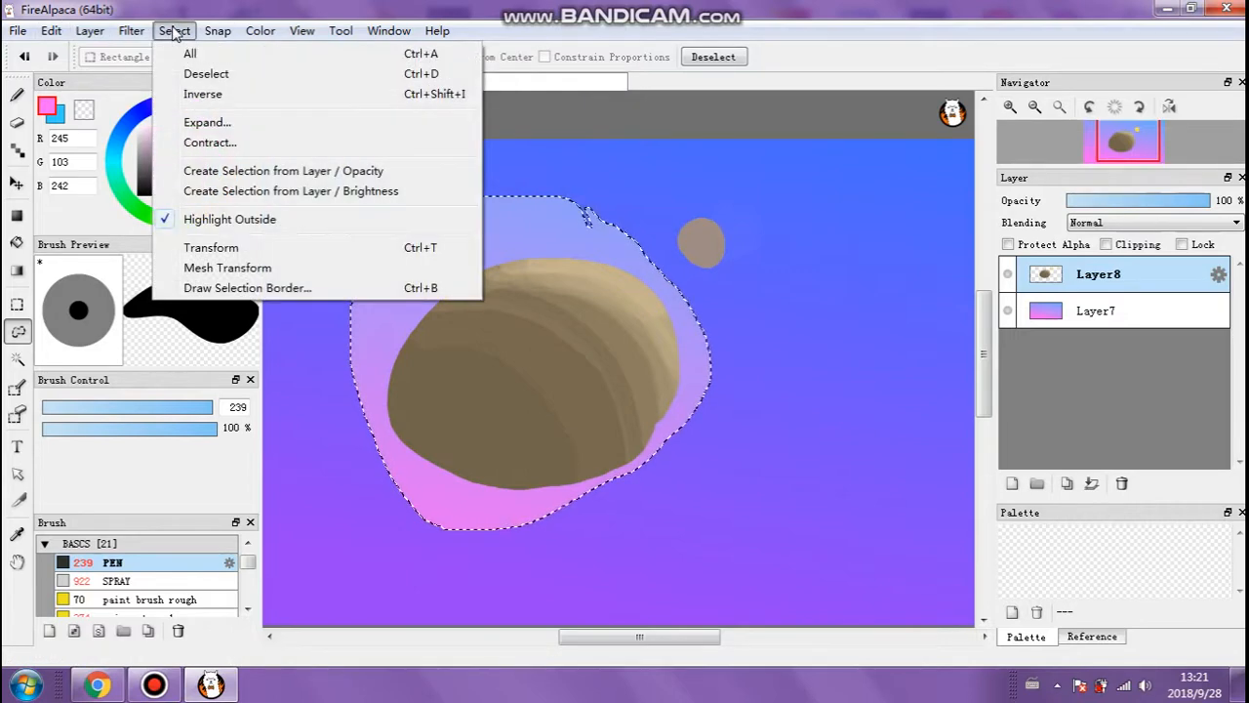
{"action": "left_click", "coordinate": [172, 75]}
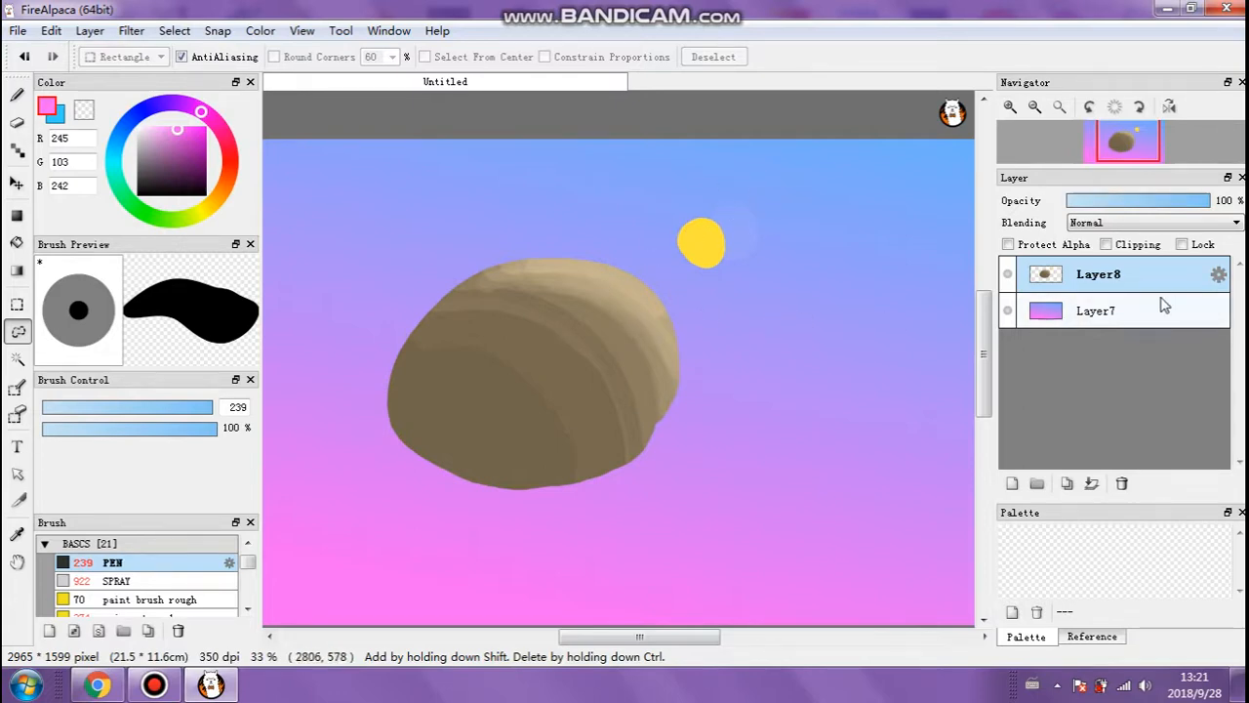
Add a new layer directly above Layer7, keeping it below the rock layer.
{"action": "left_click", "coordinate": [1133, 310]}
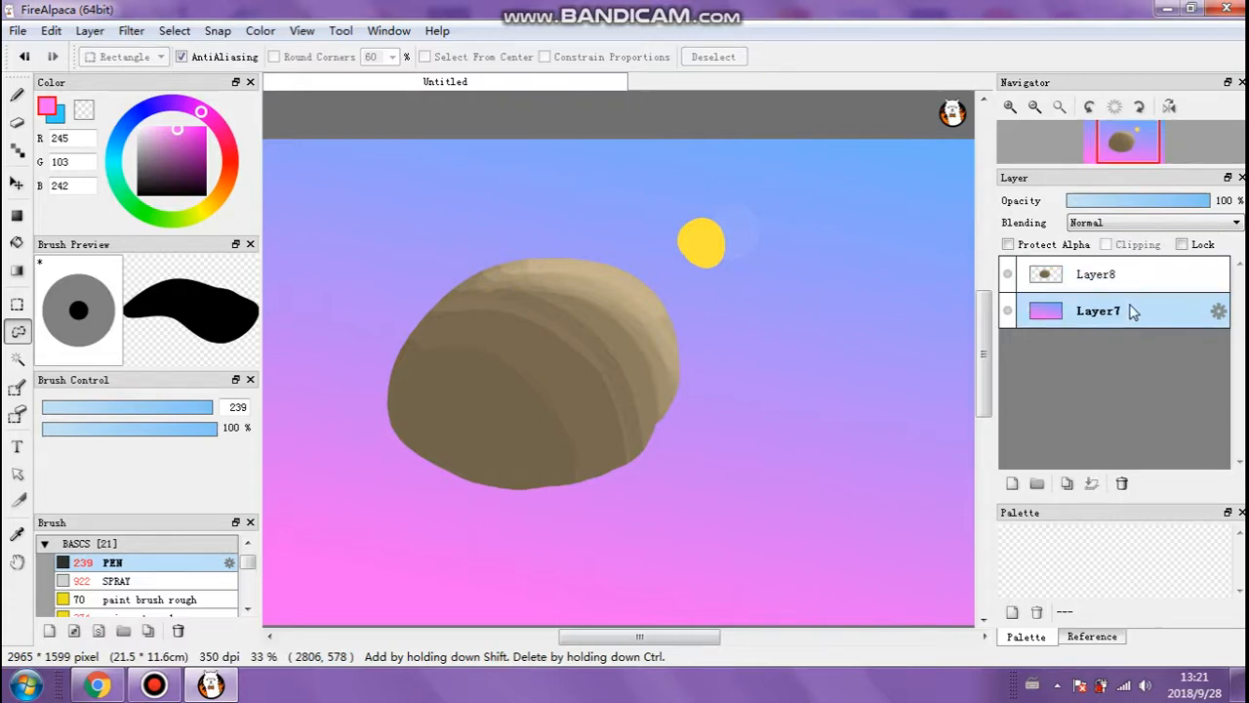
{"action": "left_click", "coordinate": [1013, 483]}
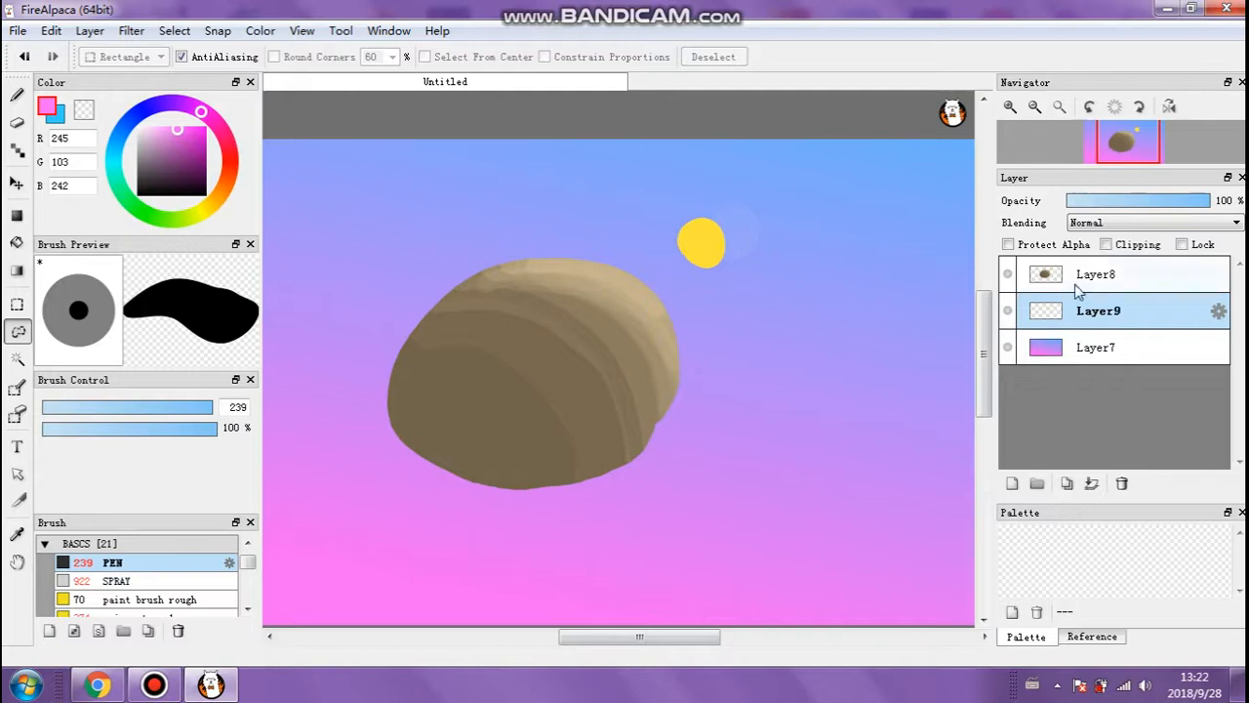
{"action": "left_click_drag", "start_coordinate": [1050, 327], "coordinate": [1090, 297]}
Paint a sloping ground area behind the rock with the PEN brush in dark grey (72, 67, 71) at 59% opacity.
{"action": "left_click_drag", "start_coordinate": [171, 141], "coordinate": [142, 176]}
{"action": "left_click", "coordinate": [18, 97]}
{"action": "scroll", "coordinate": [371, 542], "scroll_direction": "down", "scroll_amount": 2}
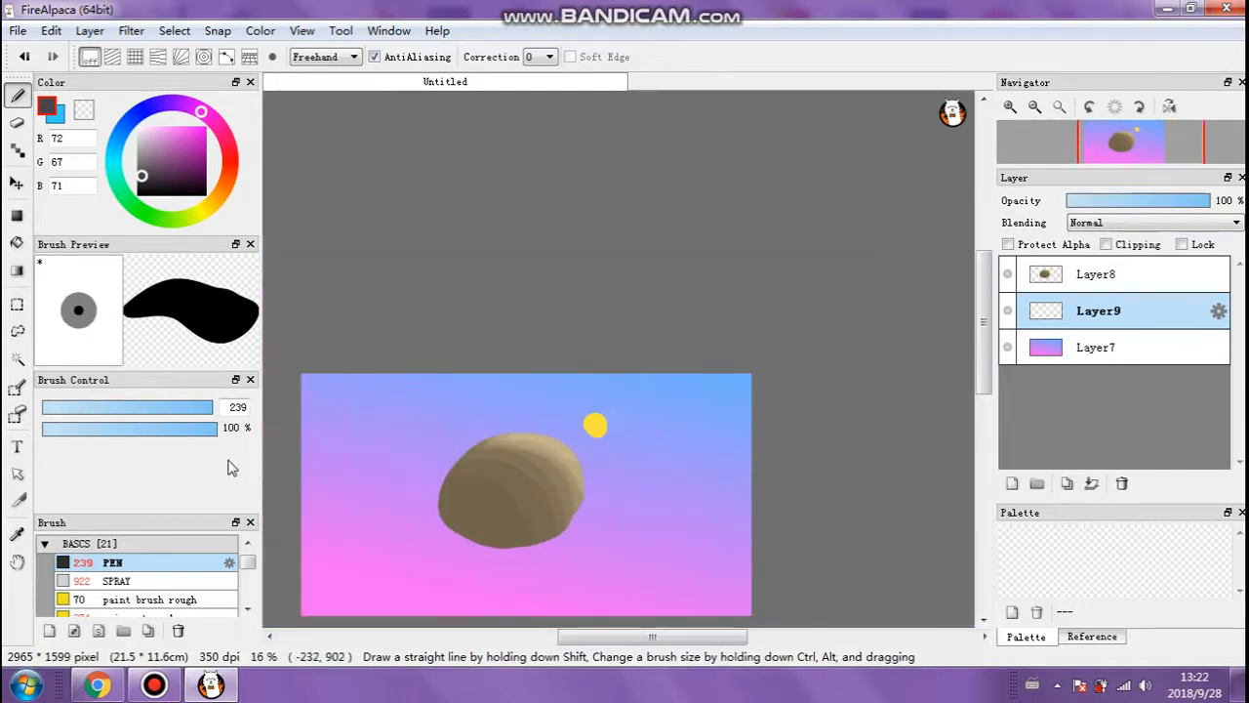
{"action": "mouse_move", "coordinate": [133, 434]}
{"action": "left_mouse_down"}
{"action": "mouse_move", "coordinate": [161, 436]}
{"action": "mouse_move", "coordinate": [149, 433]}
{"action": "left_mouse_up"}
{"action": "mouse_move", "coordinate": [354, 533]}
{"action": "left_mouse_down"}
{"action": "mouse_move", "coordinate": [563, 579]}
{"action": "mouse_move", "coordinate": [292, 594]}
{"action": "mouse_move", "coordinate": [533, 618]}
{"action": "mouse_move", "coordinate": [590, 590]}
{"action": "mouse_move", "coordinate": [669, 578]}
{"action": "mouse_move", "coordinate": [727, 592]}
{"action": "left_mouse_up"}
{"action": "left_click_drag", "start_coordinate": [305, 510], "coordinate": [751, 575]}
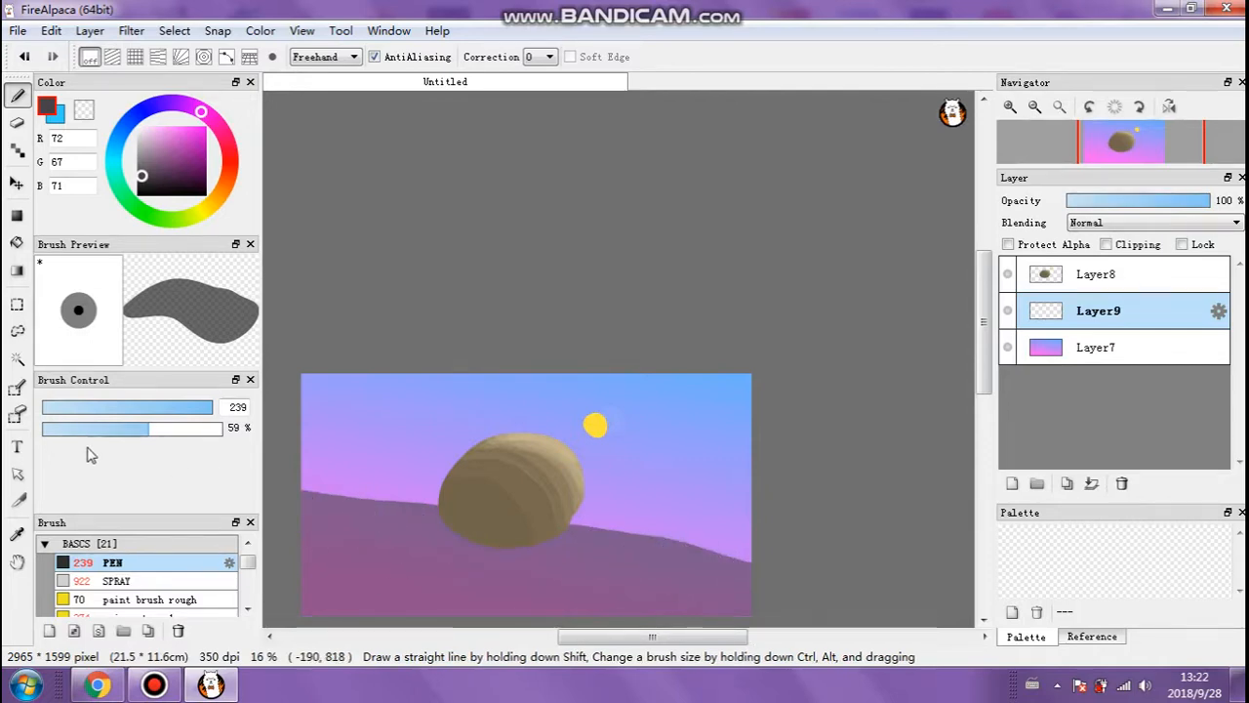
Lower the brush opacity to 9% and shade the ground with soft, overlapping strokes.
{"action": "left_click", "coordinate": [58, 428]}
{"action": "mouse_move", "coordinate": [701, 589]}
{"action": "left_mouse_down"}
{"action": "mouse_move", "coordinate": [422, 597]}
{"action": "mouse_move", "coordinate": [633, 598]}
{"action": "mouse_move", "coordinate": [432, 561]}
{"action": "mouse_move", "coordinate": [570, 569]}
{"action": "left_mouse_up"}
{"action": "mouse_move", "coordinate": [530, 607]}
{"action": "left_mouse_down"}
{"action": "mouse_move", "coordinate": [464, 546]}
{"action": "mouse_move", "coordinate": [361, 576]}
{"action": "mouse_move", "coordinate": [800, 578]}
{"action": "left_mouse_up"}
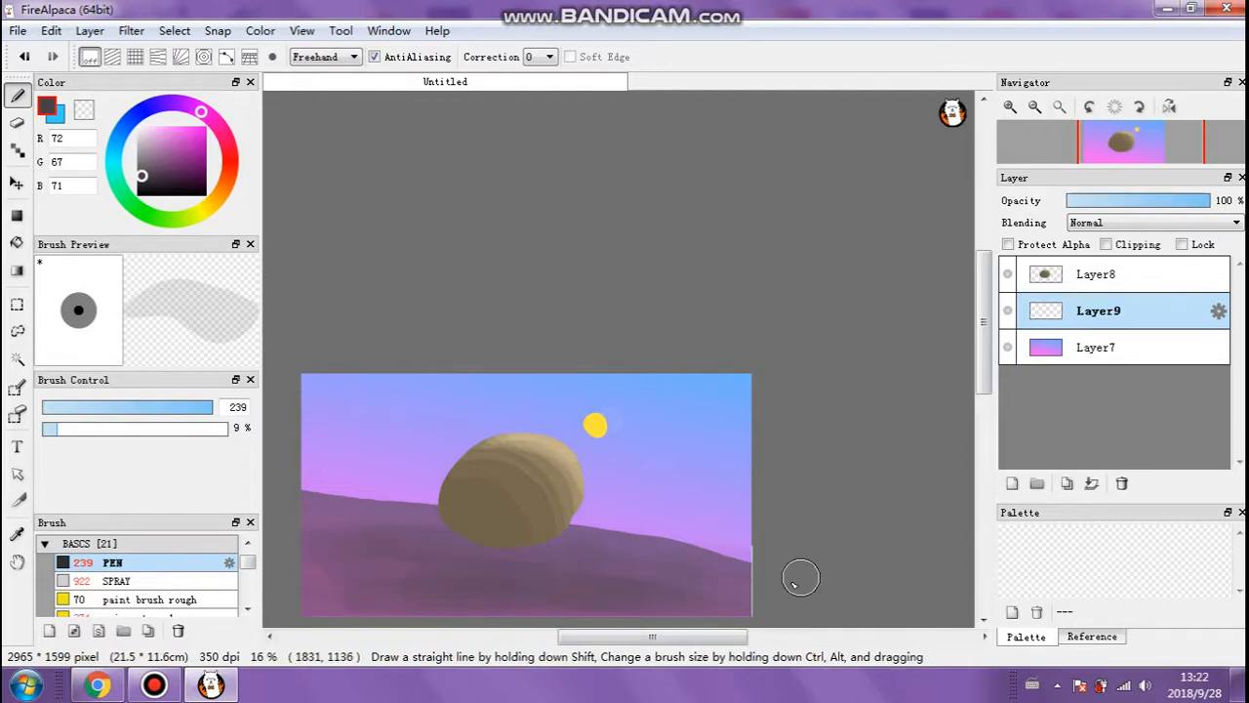
{"action": "mouse_move", "coordinate": [369, 531]}
{"action": "left_mouse_down"}
{"action": "mouse_move", "coordinate": [541, 589]}
{"action": "mouse_move", "coordinate": [740, 575]}
{"action": "mouse_move", "coordinate": [390, 535]}
{"action": "left_mouse_up"}
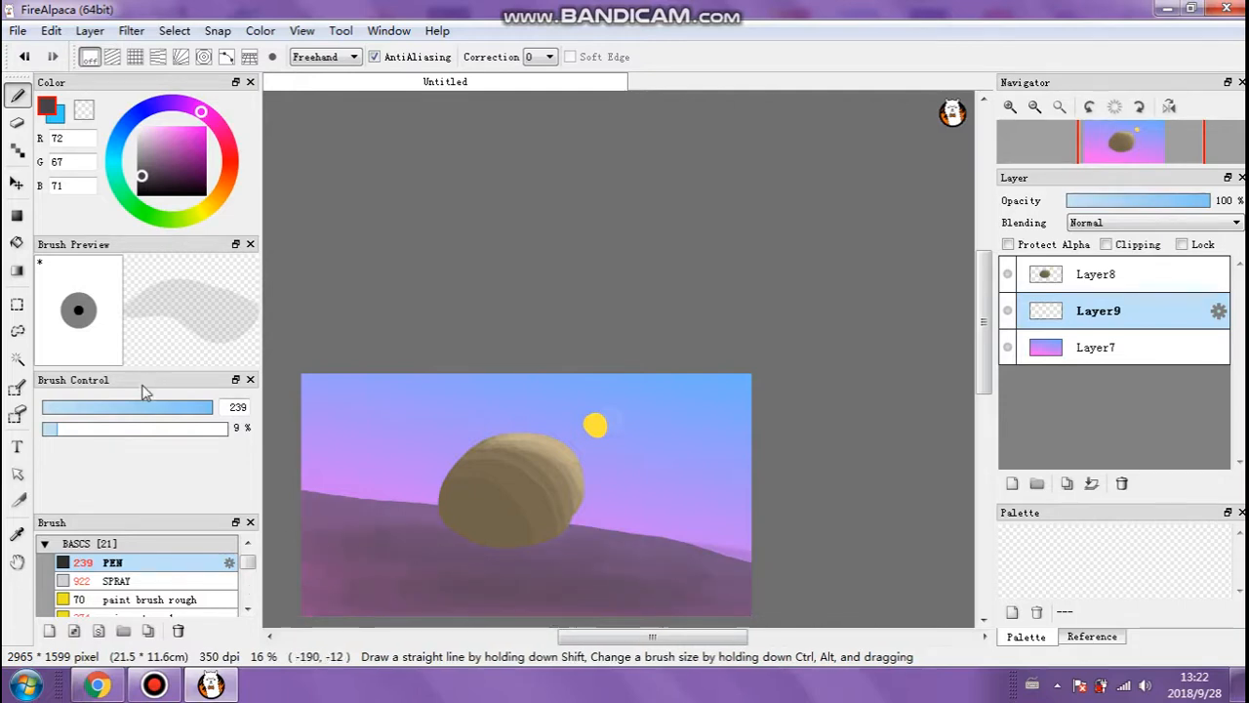
Raise the brush opacity to 50%, paint a dark shadow beneath the rock, and center the whole canvas at 25% zoom.
{"action": "left_click", "coordinate": [132, 428]}
{"action": "mouse_move", "coordinate": [477, 540]}
{"action": "left_mouse_down"}
{"action": "mouse_move", "coordinate": [413, 546]}
{"action": "mouse_move", "coordinate": [510, 538]}
{"action": "left_mouse_up"}
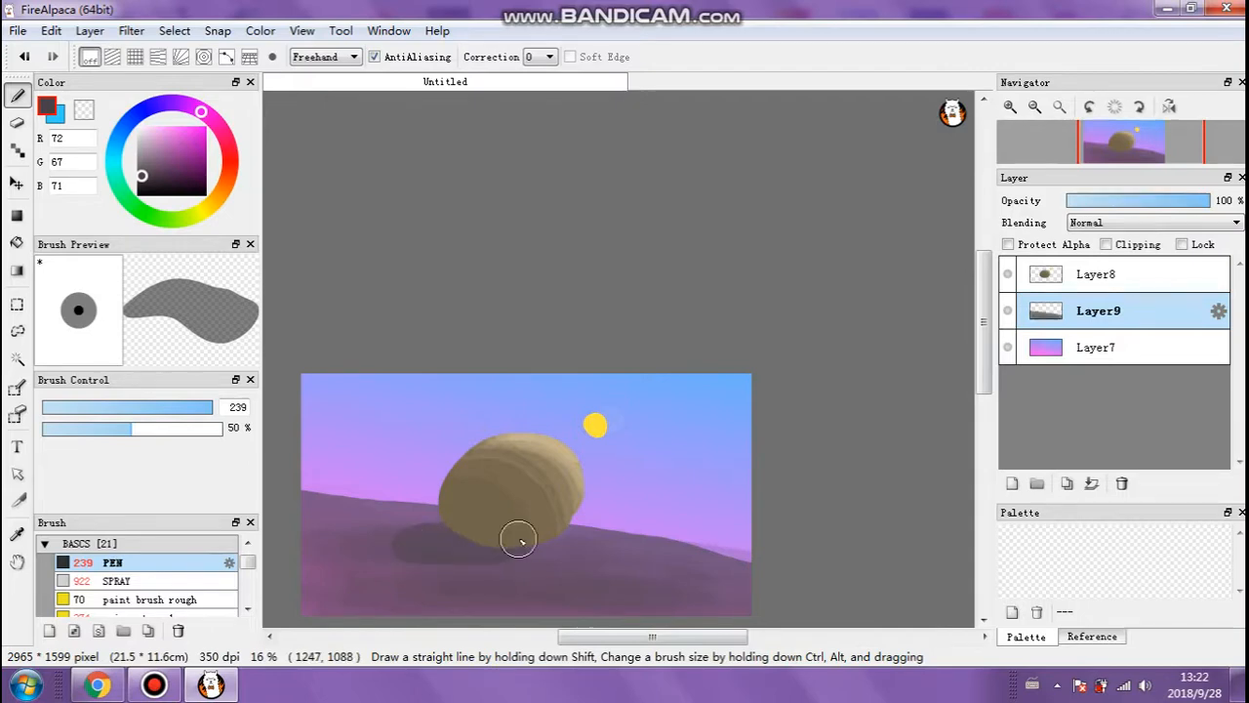
{"action": "scroll", "coordinate": [519, 530], "scroll_direction": "up", "scroll_amount": 2}
{"action": "left_click_drag", "start_coordinate": [984, 323], "coordinate": [984, 350]}
{"action": "scroll", "coordinate": [843, 378], "scroll_direction": "down", "scroll_amount": 1}
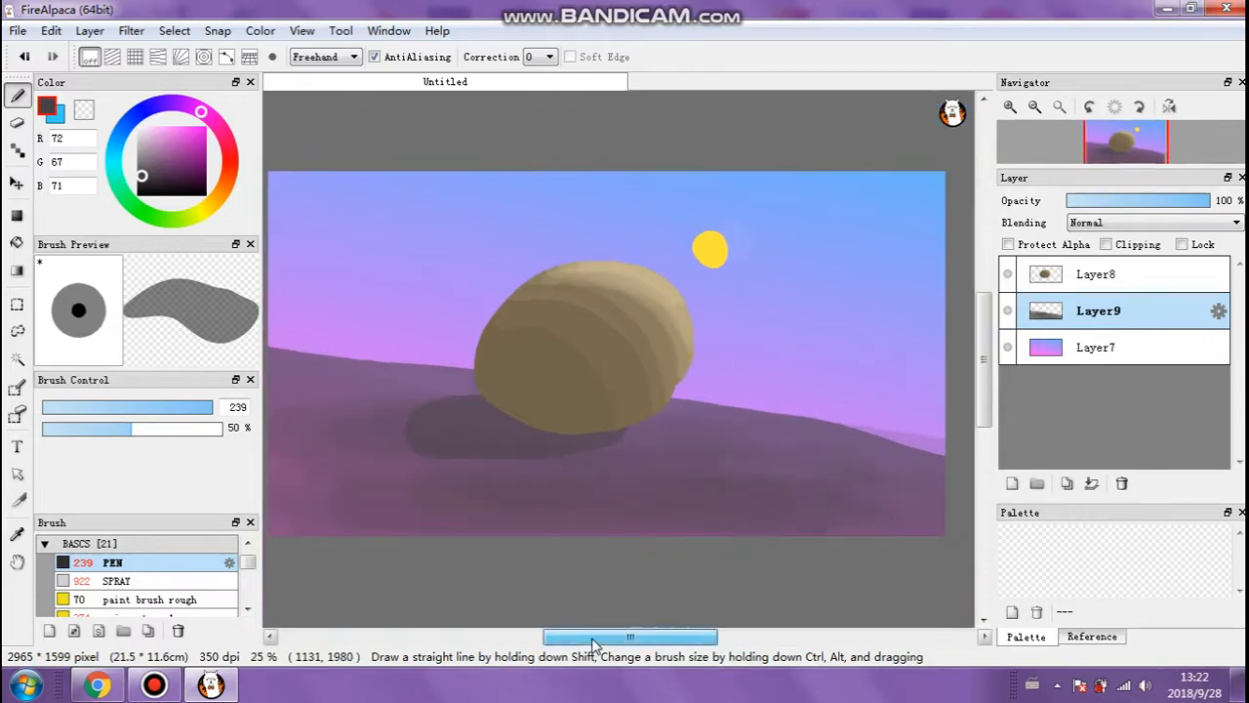
{"action": "left_click_drag", "start_coordinate": [594, 636], "coordinate": [587, 637]}
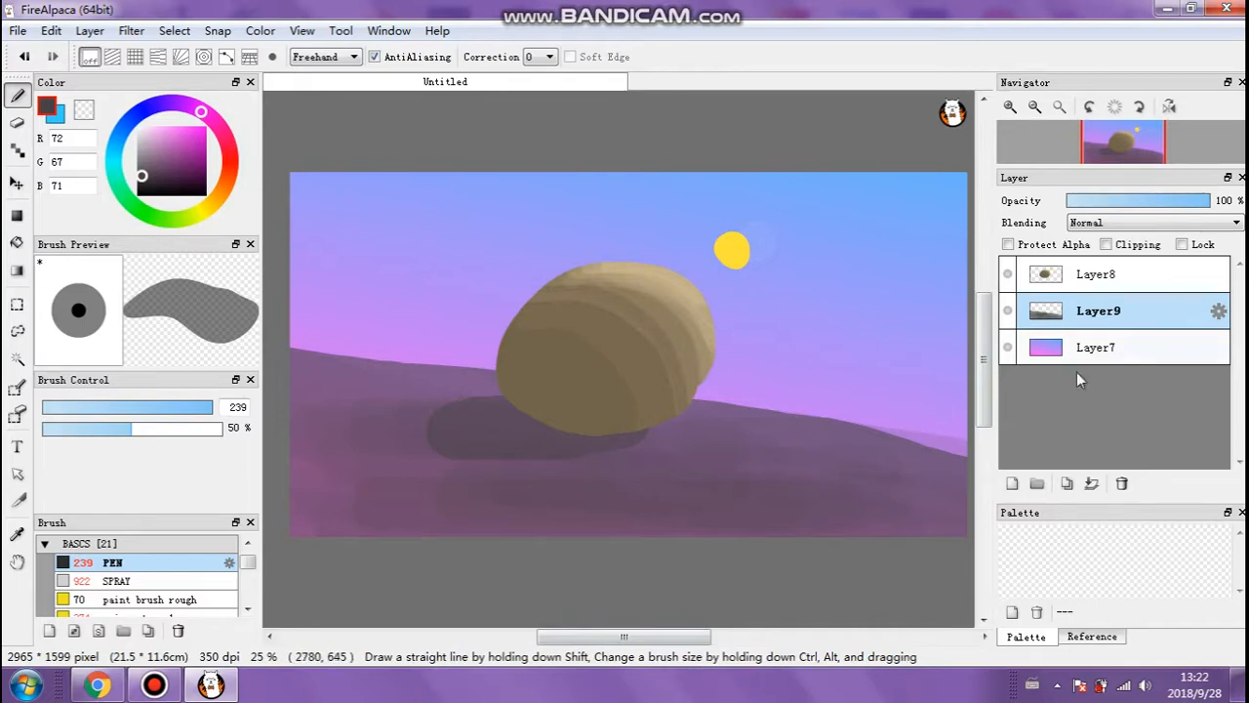
Merge the rock layer and the ground layer down into the sky layer, Layer7.
{"action": "left_click", "coordinate": [1073, 273]}
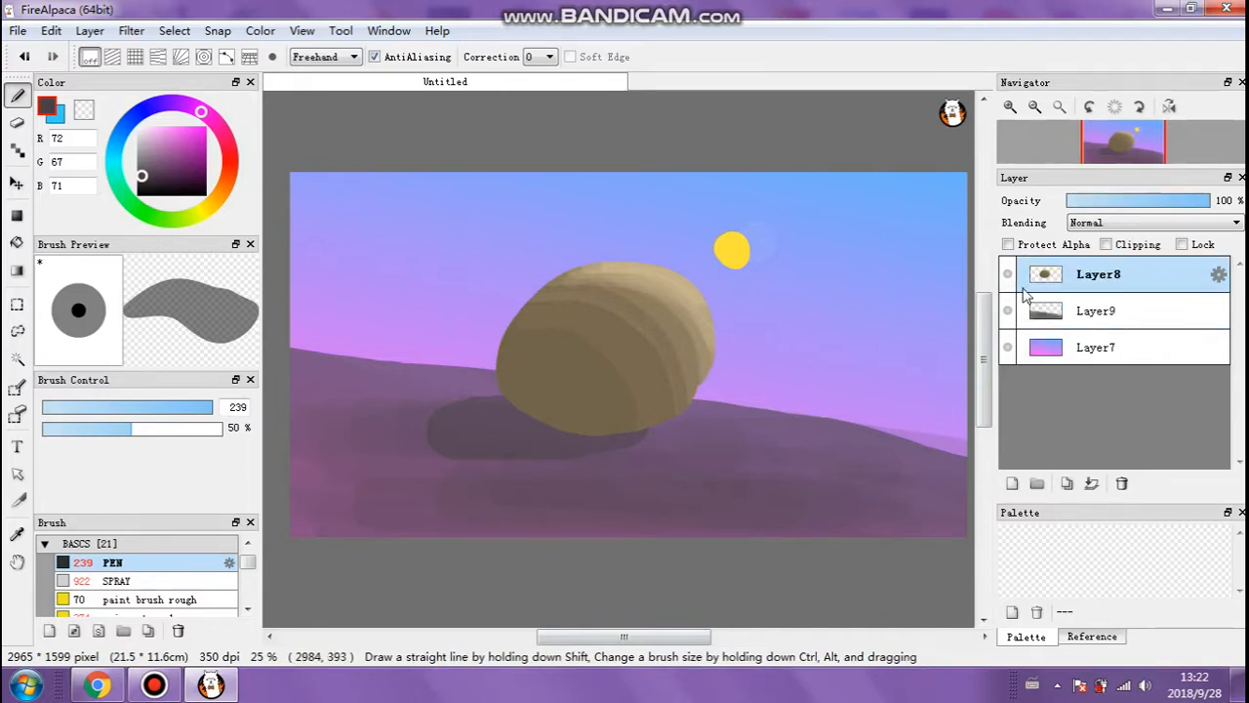
{"action": "left_click", "coordinate": [1093, 485]}
{"action": "left_click", "coordinate": [1094, 484]}
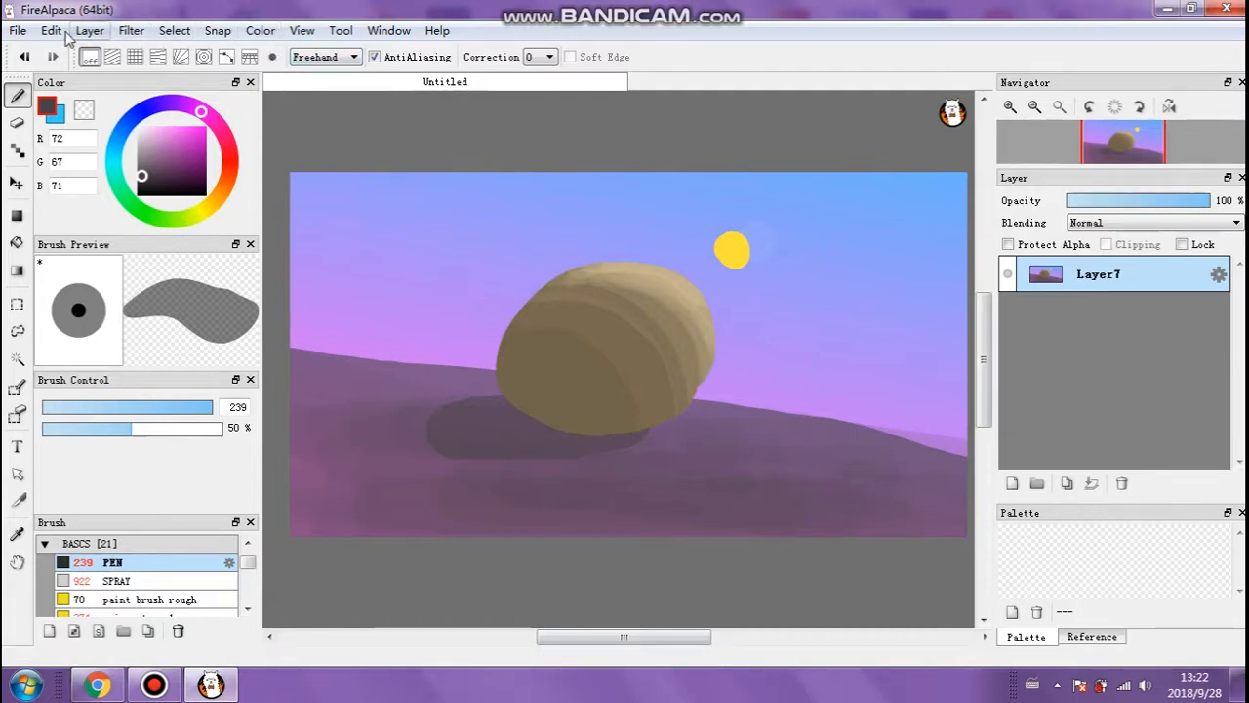
Apply a Gaussian Blur with a value of 2.40 to the merged painting.
{"action": "left_click", "coordinate": [125, 35]}
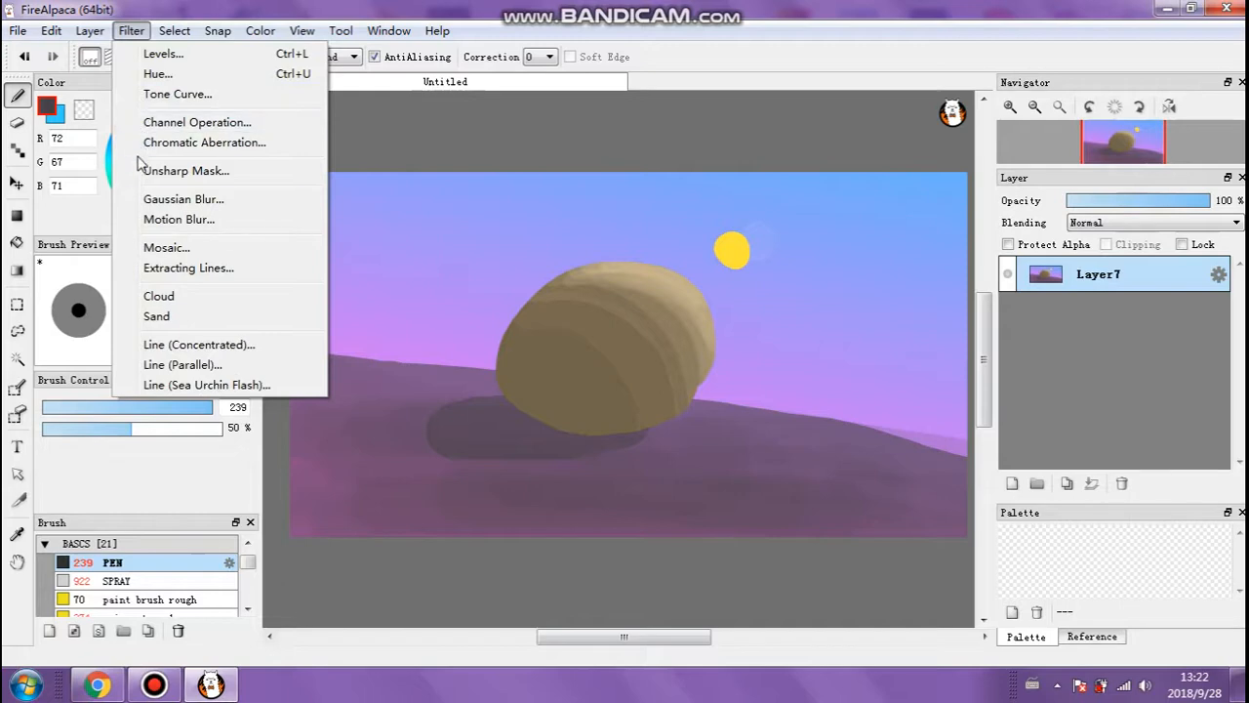
{"action": "left_click", "coordinate": [202, 201]}
{"action": "left_click_drag", "start_coordinate": [685, 328], "coordinate": [304, 73]}
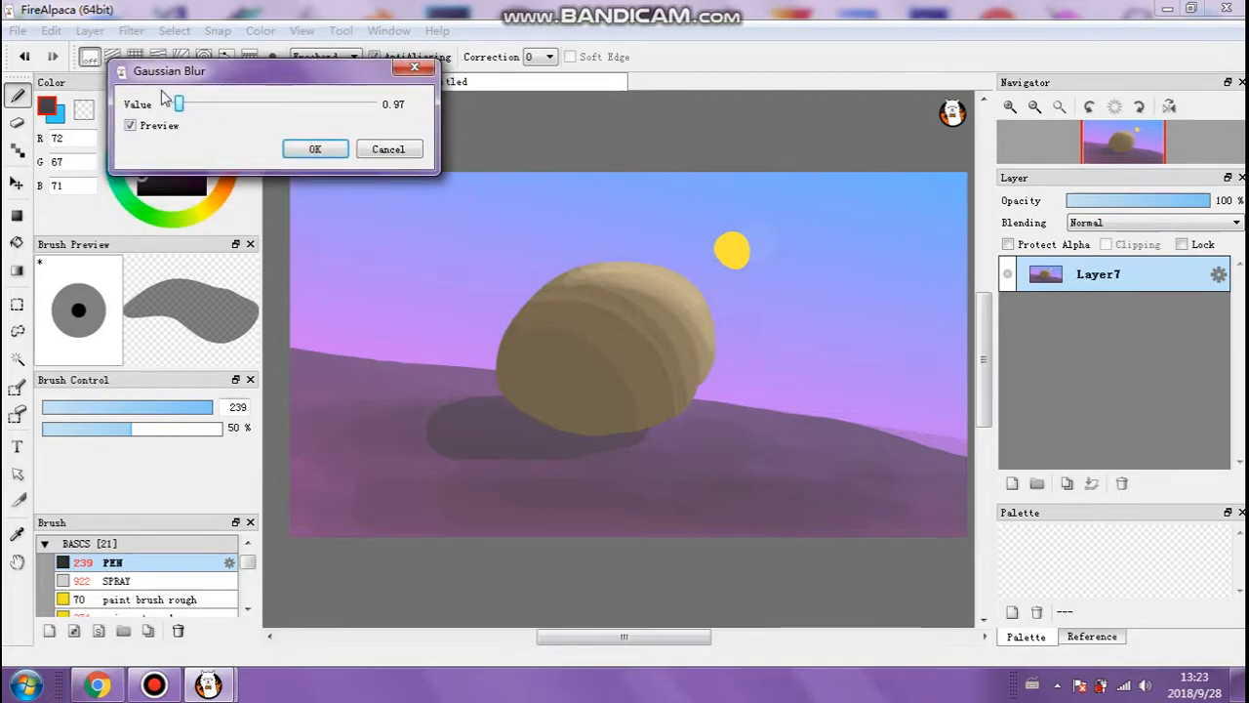
{"action": "mouse_move", "coordinate": [179, 103]}
{"action": "left_mouse_down"}
{"action": "mouse_move", "coordinate": [320, 115]}
{"action": "mouse_move", "coordinate": [191, 104]}
{"action": "left_mouse_up"}
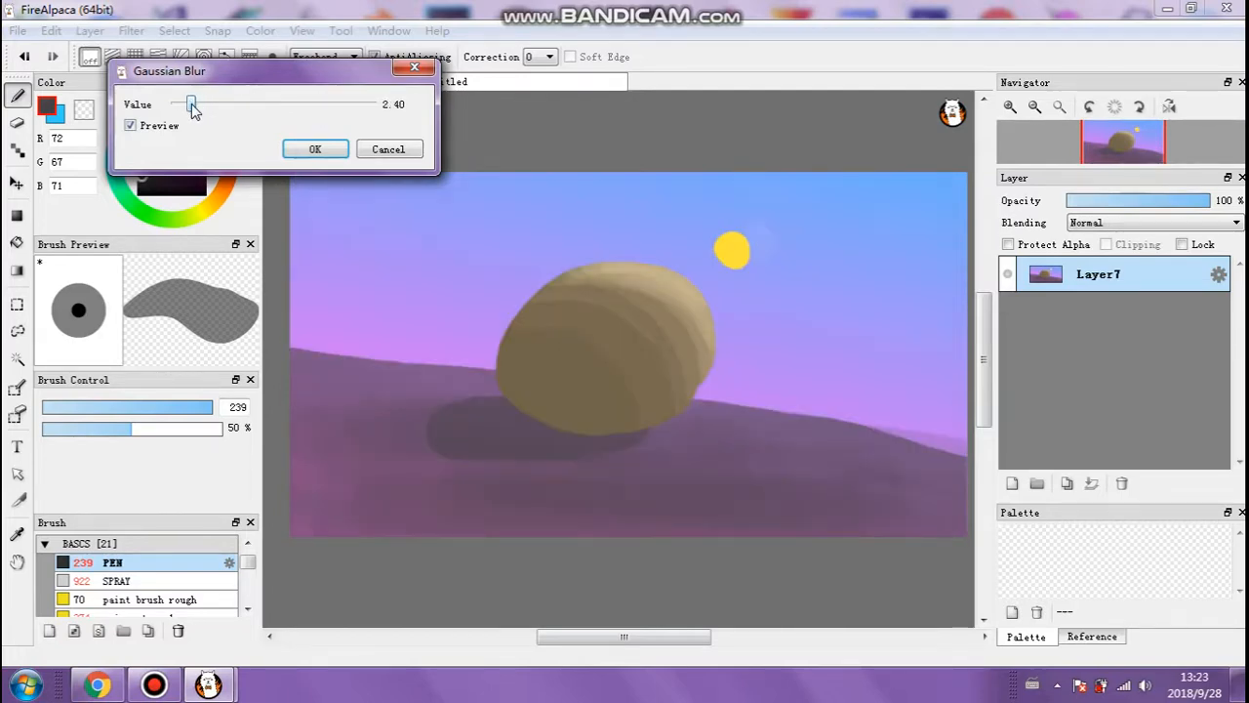
{"action": "left_click", "coordinate": [321, 159]}
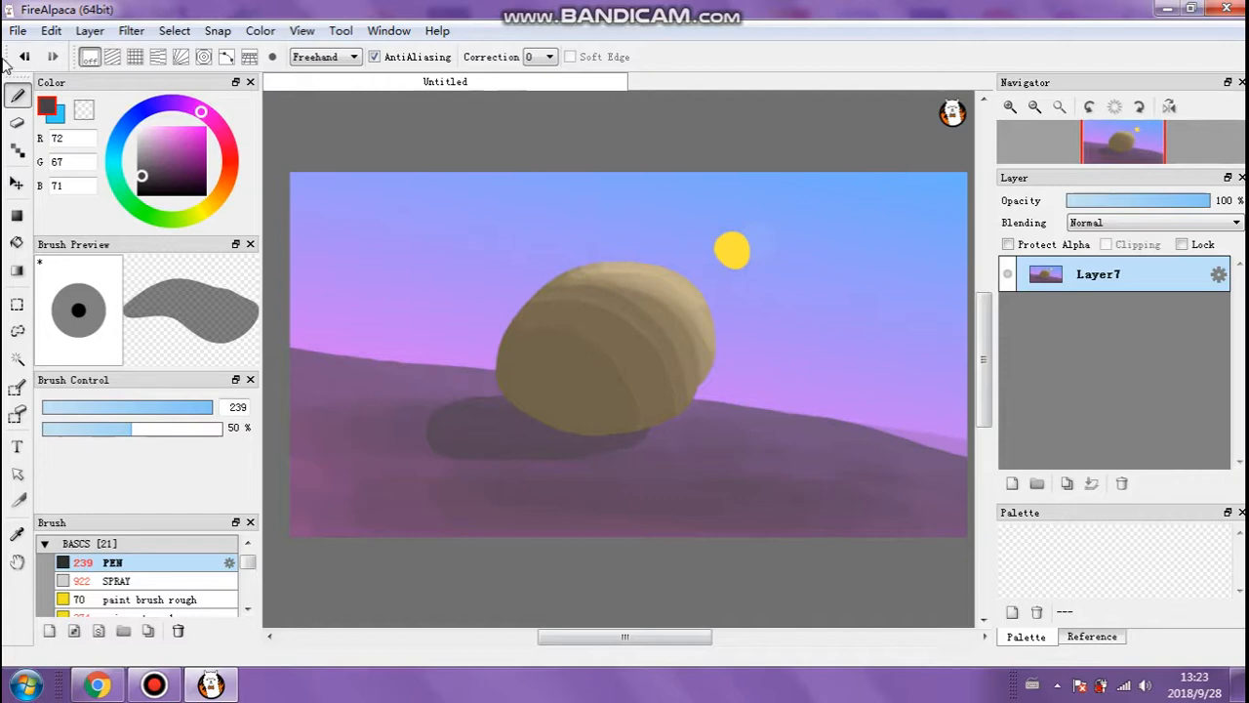
Boost the painting's contrast with Levels by raising the input black point, lowering the white point and shifting the midtone toward black.
{"action": "left_click", "coordinate": [142, 32]}
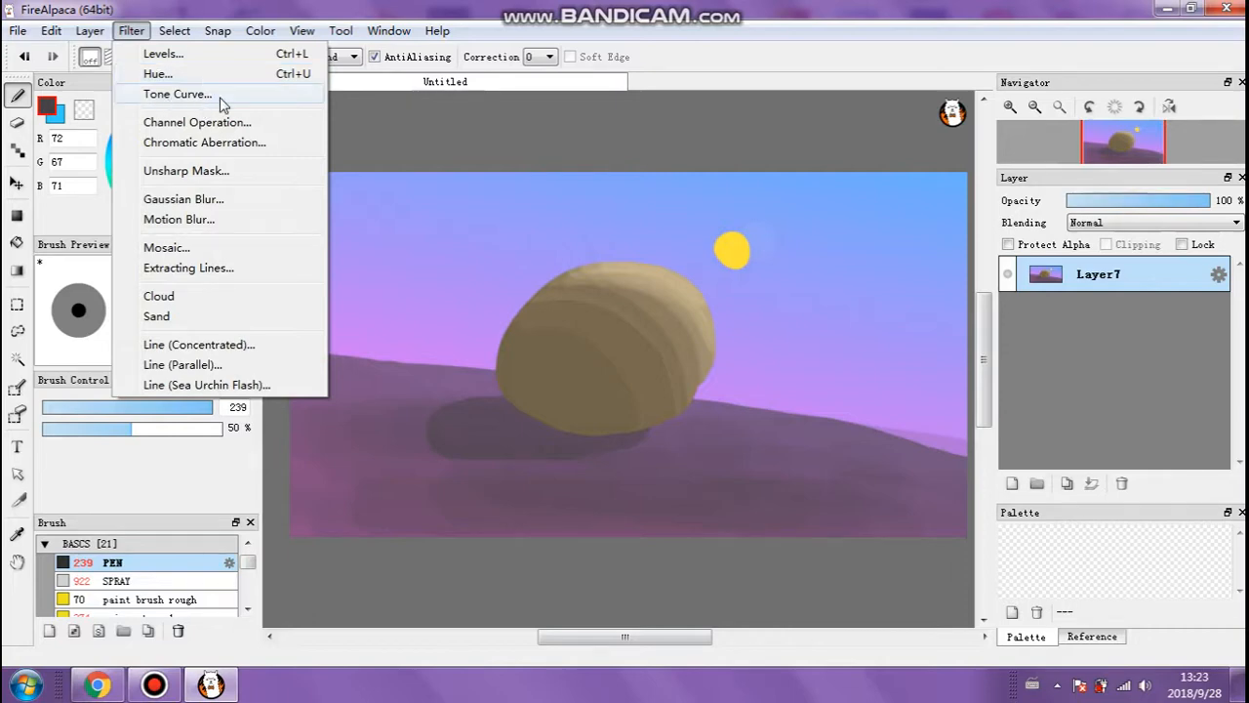
{"action": "left_click", "coordinate": [135, 56]}
{"action": "mouse_move", "coordinate": [593, 319]}
{"action": "left_mouse_down"}
{"action": "mouse_move", "coordinate": [335, 197]}
{"action": "mouse_move", "coordinate": [272, 143]}
{"action": "left_mouse_up"}
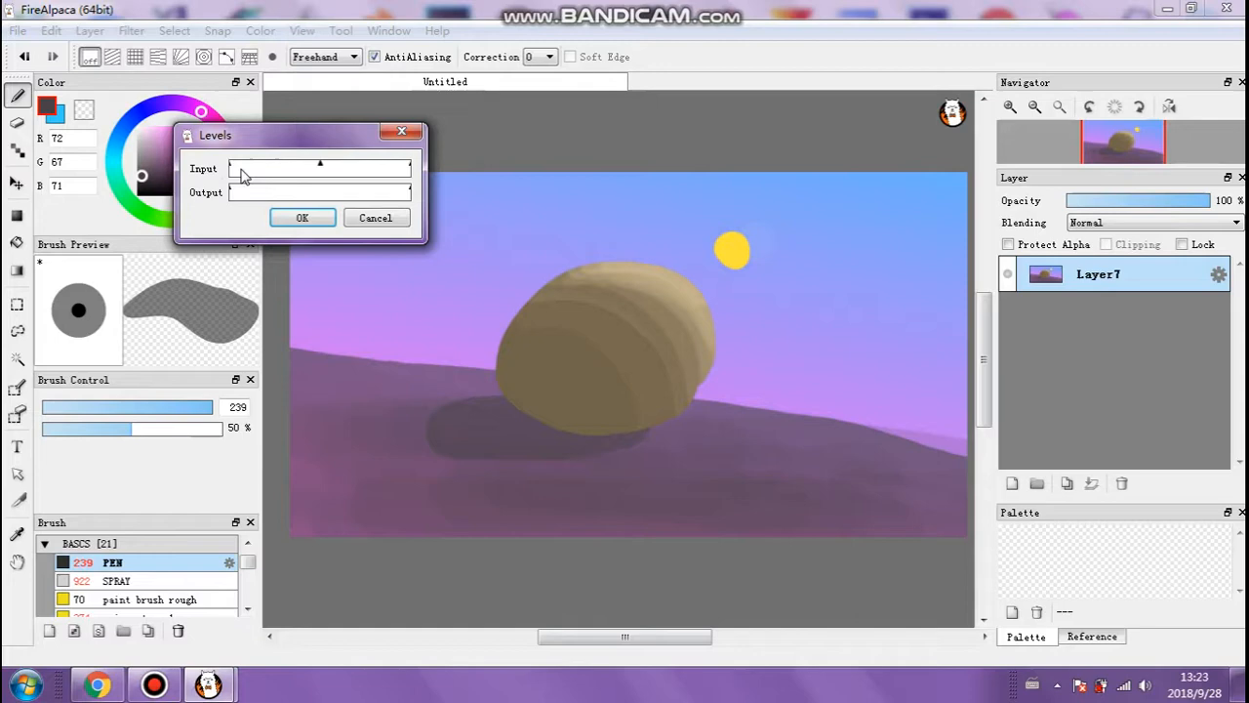
{"action": "mouse_move", "coordinate": [232, 191]}
{"action": "left_mouse_down"}
{"action": "mouse_move", "coordinate": [355, 192]}
{"action": "mouse_move", "coordinate": [228, 191]}
{"action": "left_mouse_up"}
{"action": "mouse_move", "coordinate": [411, 188]}
{"action": "left_mouse_down"}
{"action": "mouse_move", "coordinate": [355, 185]}
{"action": "mouse_move", "coordinate": [443, 193]}
{"action": "left_mouse_up"}
{"action": "left_click_drag", "start_coordinate": [232, 167], "coordinate": [261, 168]}
{"action": "left_click_drag", "start_coordinate": [411, 166], "coordinate": [296, 171]}
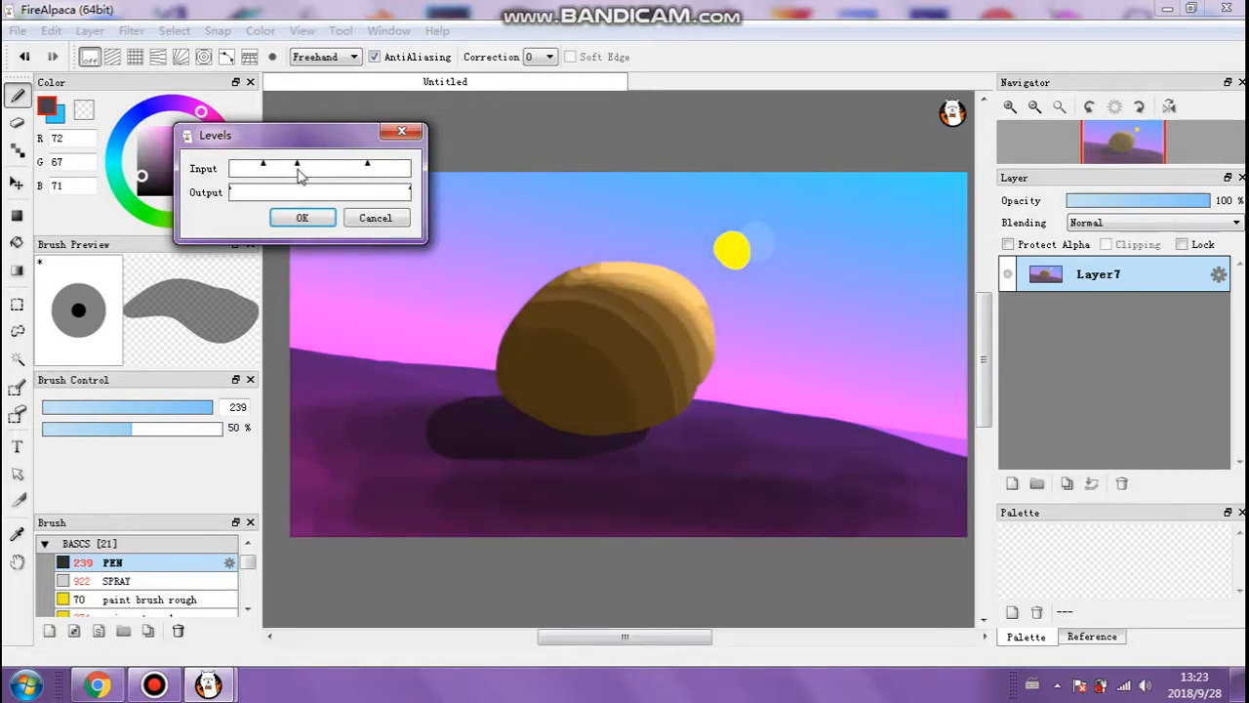
{"action": "left_click", "coordinate": [314, 219]}
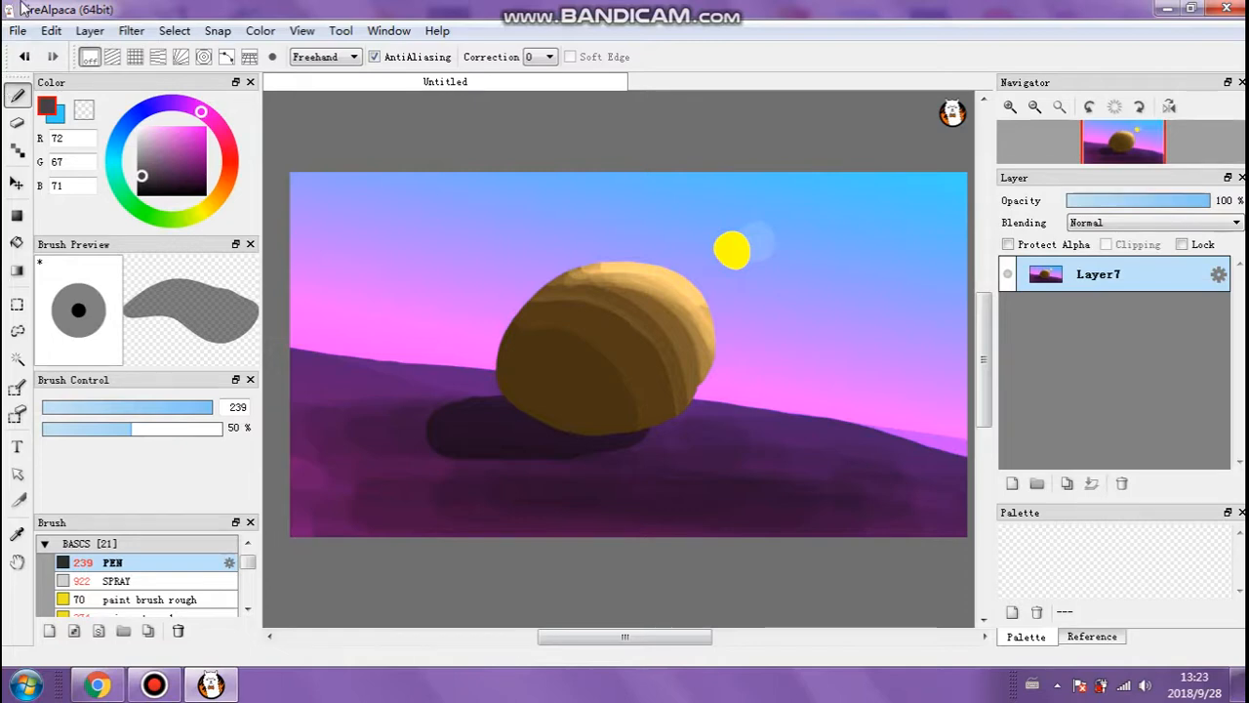
Adjust the painting's hue to -11, saturation to 79% and brightness to 109%.
{"action": "left_click", "coordinate": [122, 32]}
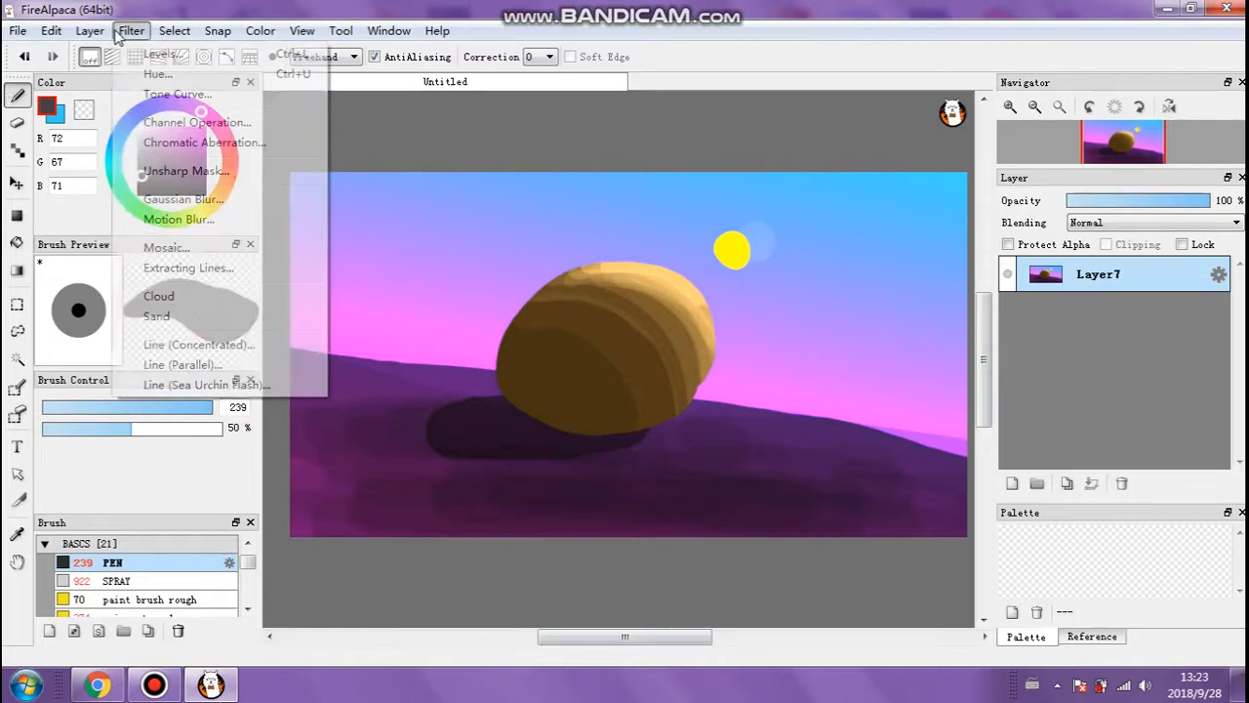
{"action": "left_click", "coordinate": [161, 75]}
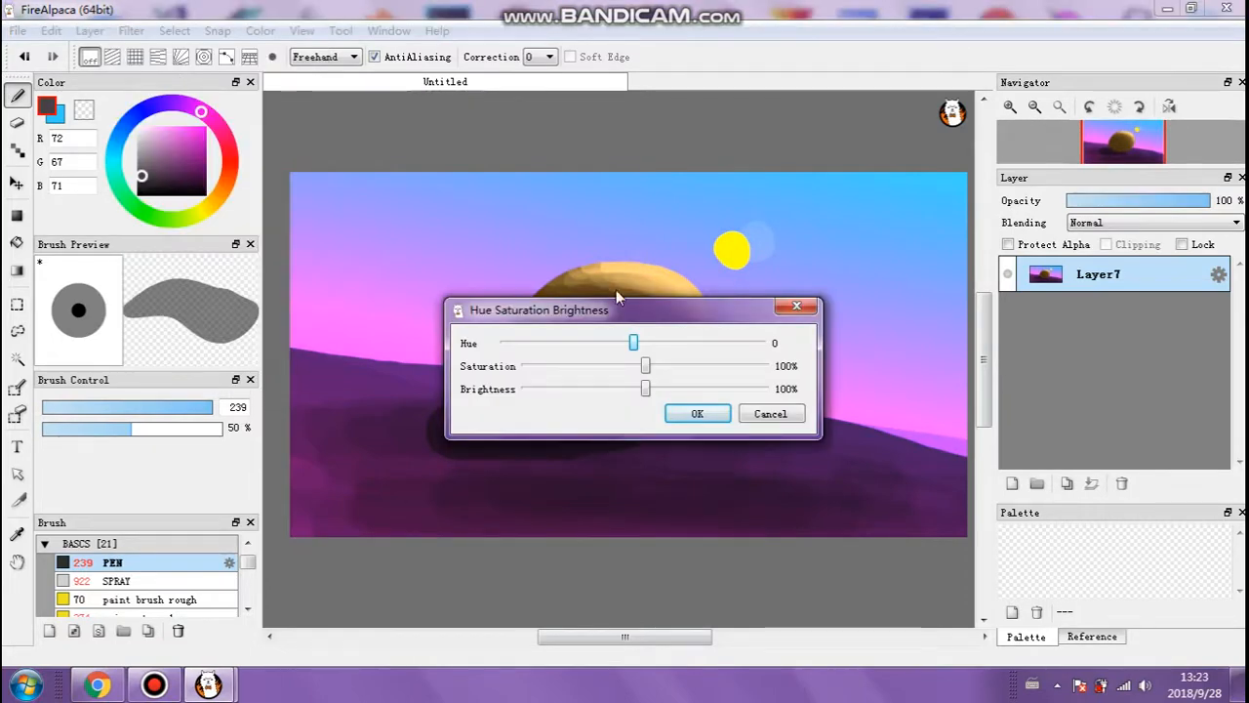
{"action": "left_click_drag", "start_coordinate": [618, 309], "coordinate": [306, 106]}
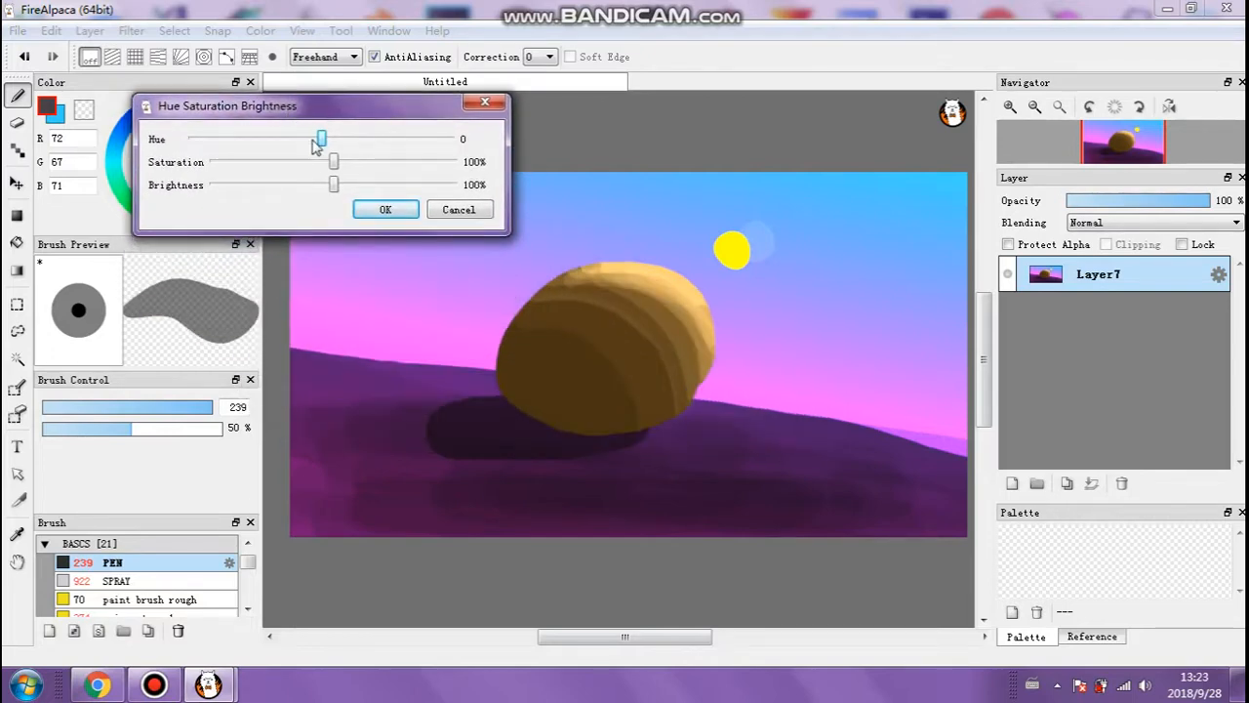
{"action": "left_click_drag", "start_coordinate": [334, 168], "coordinate": [392, 171]}
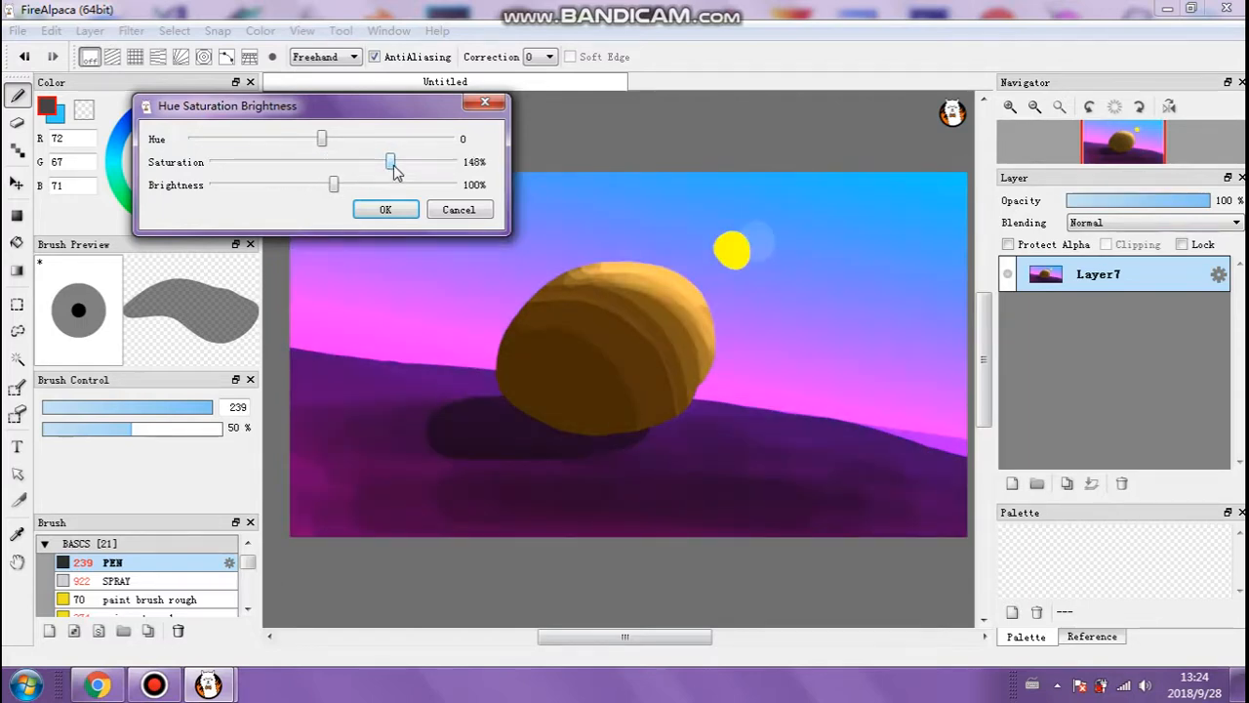
{"action": "left_click_drag", "start_coordinate": [391, 168], "coordinate": [303, 173]}
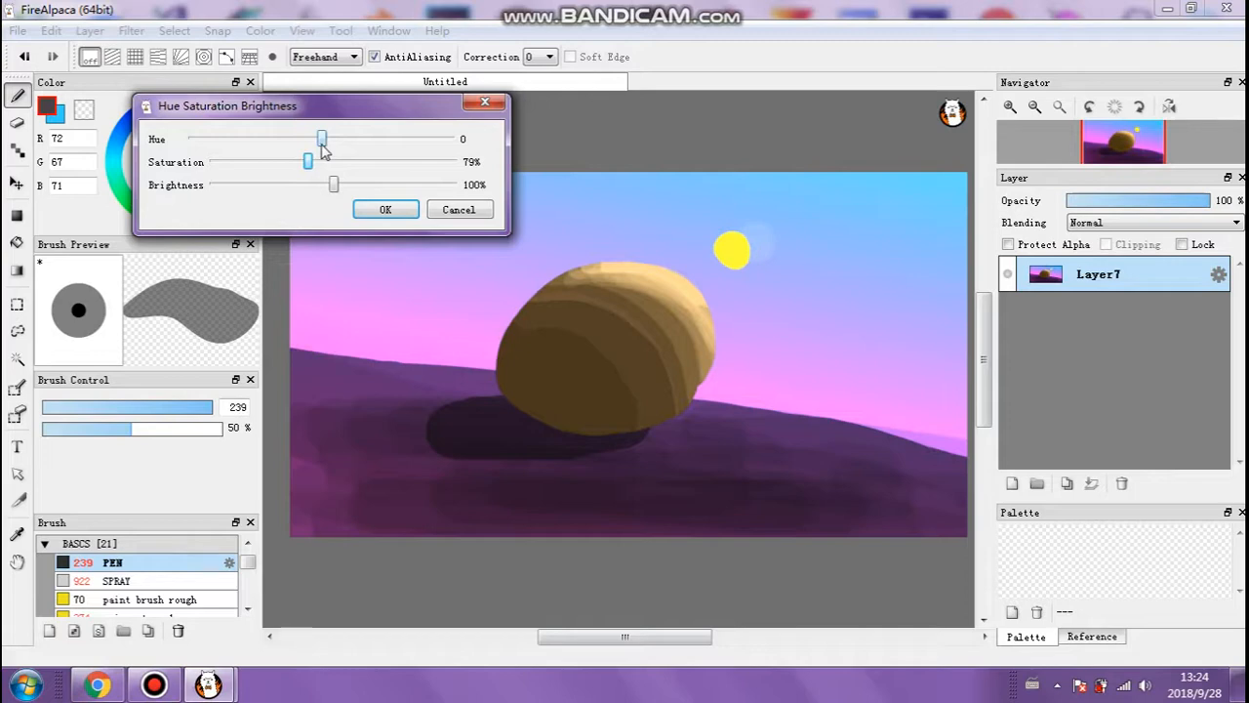
{"action": "mouse_move", "coordinate": [323, 142]}
{"action": "left_mouse_down"}
{"action": "mouse_move", "coordinate": [360, 144]}
{"action": "mouse_move", "coordinate": [304, 143]}
{"action": "mouse_move", "coordinate": [315, 141]}
{"action": "left_mouse_up"}
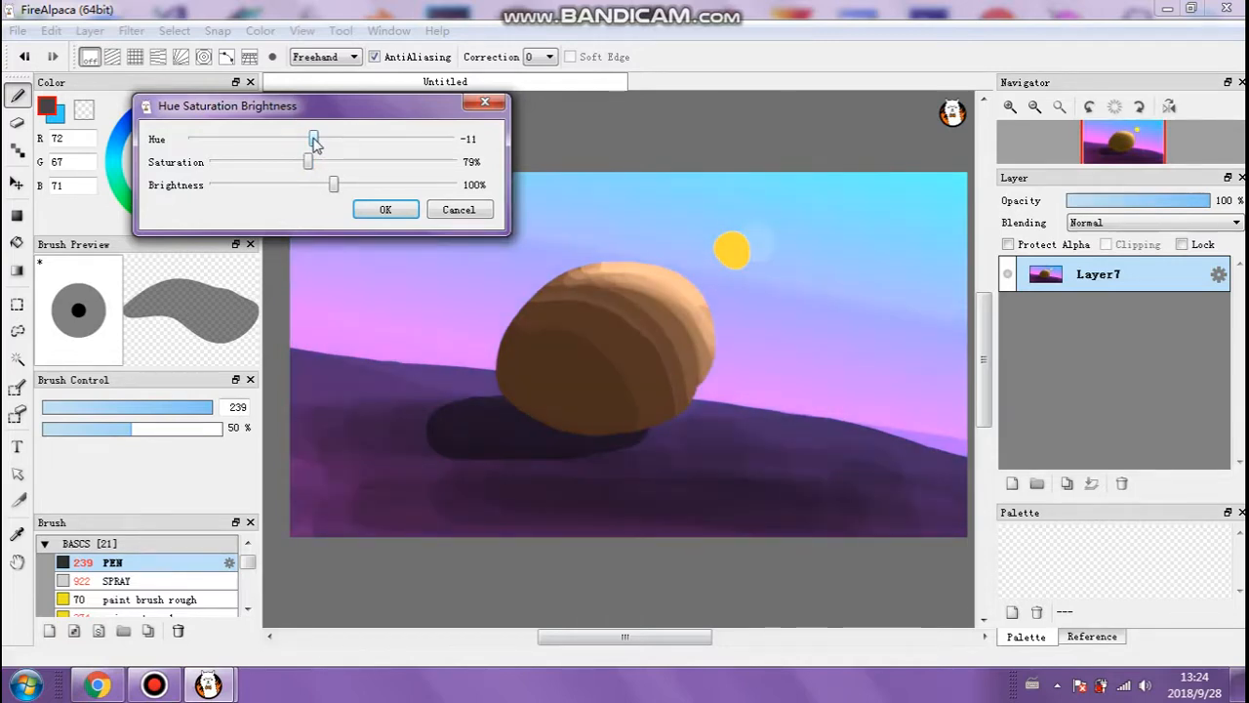
{"action": "left_click_drag", "start_coordinate": [334, 186], "coordinate": [343, 196]}
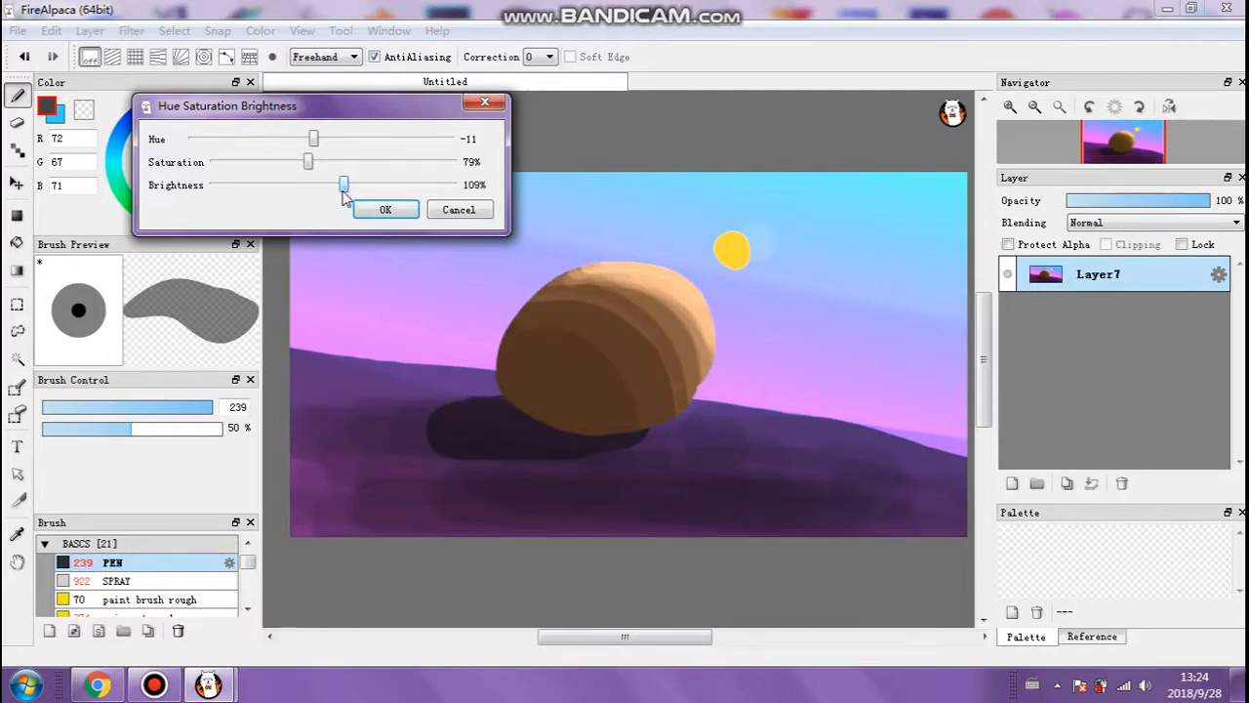
{"action": "left_click", "coordinate": [396, 210]}
Try the MagicWand at tolerance 1 on several light and dark shading bands of the rock.
{"action": "scroll", "coordinate": [601, 217], "scroll_direction": "down", "scroll_amount": 1}
{"action": "scroll", "coordinate": [605, 222], "scroll_direction": "up", "scroll_amount": 1}
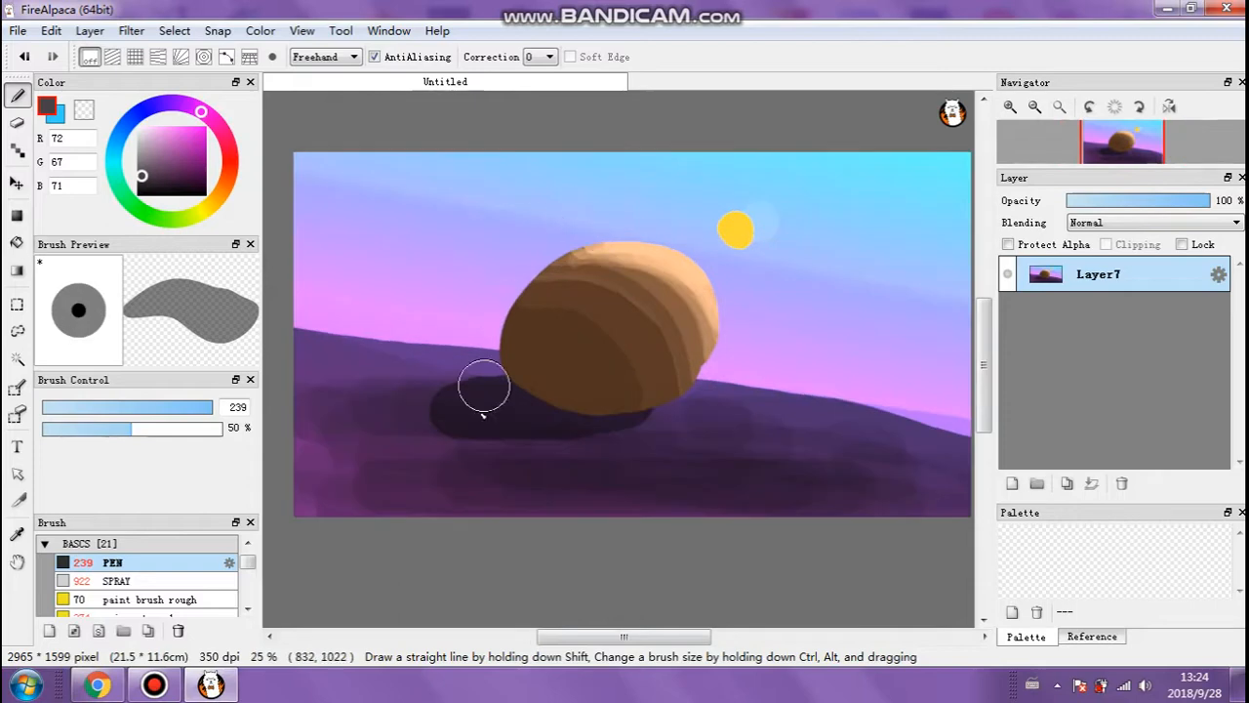
{"action": "mouse_move", "coordinate": [522, 7]}
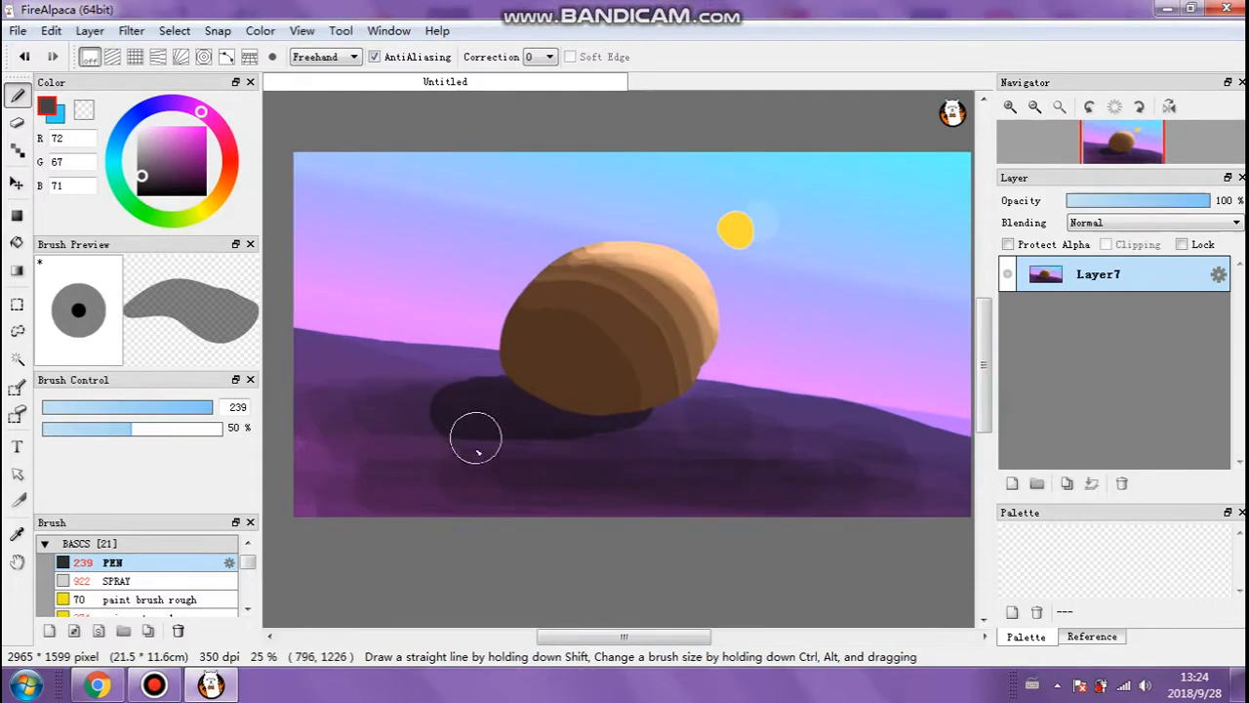
{"action": "left_click_drag", "start_coordinate": [592, 635], "coordinate": [597, 635]}
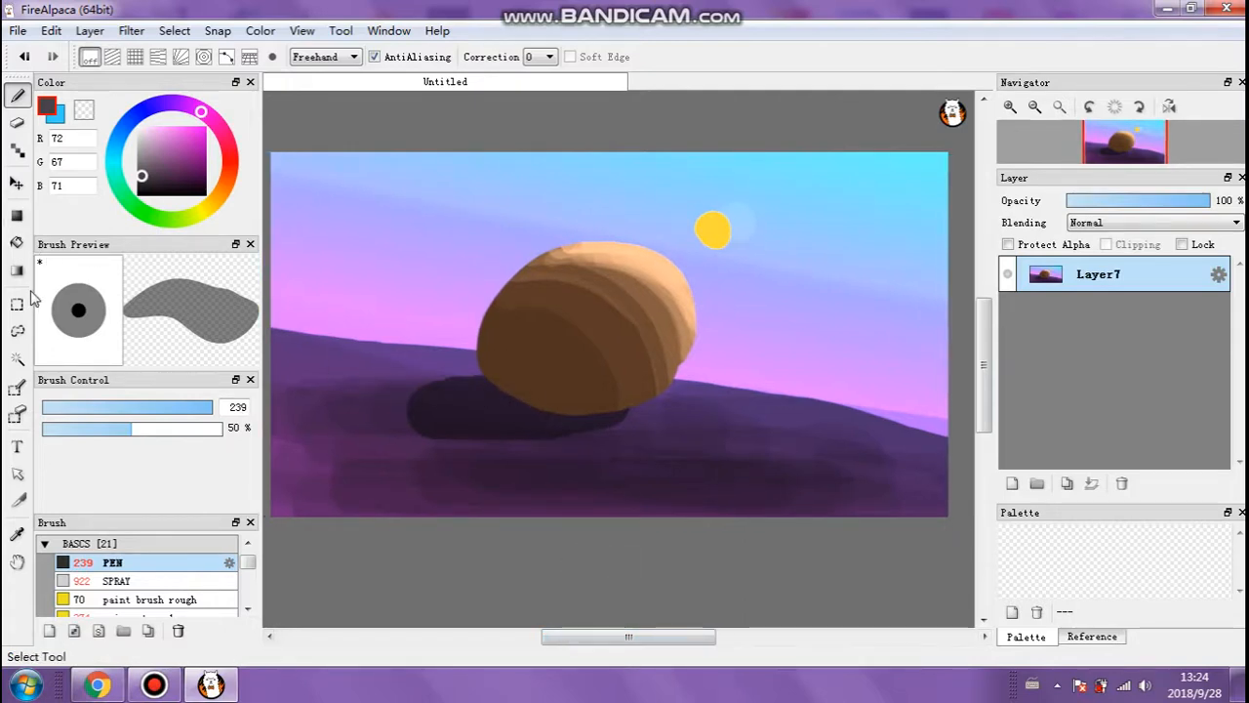
{"action": "left_click", "coordinate": [22, 360]}
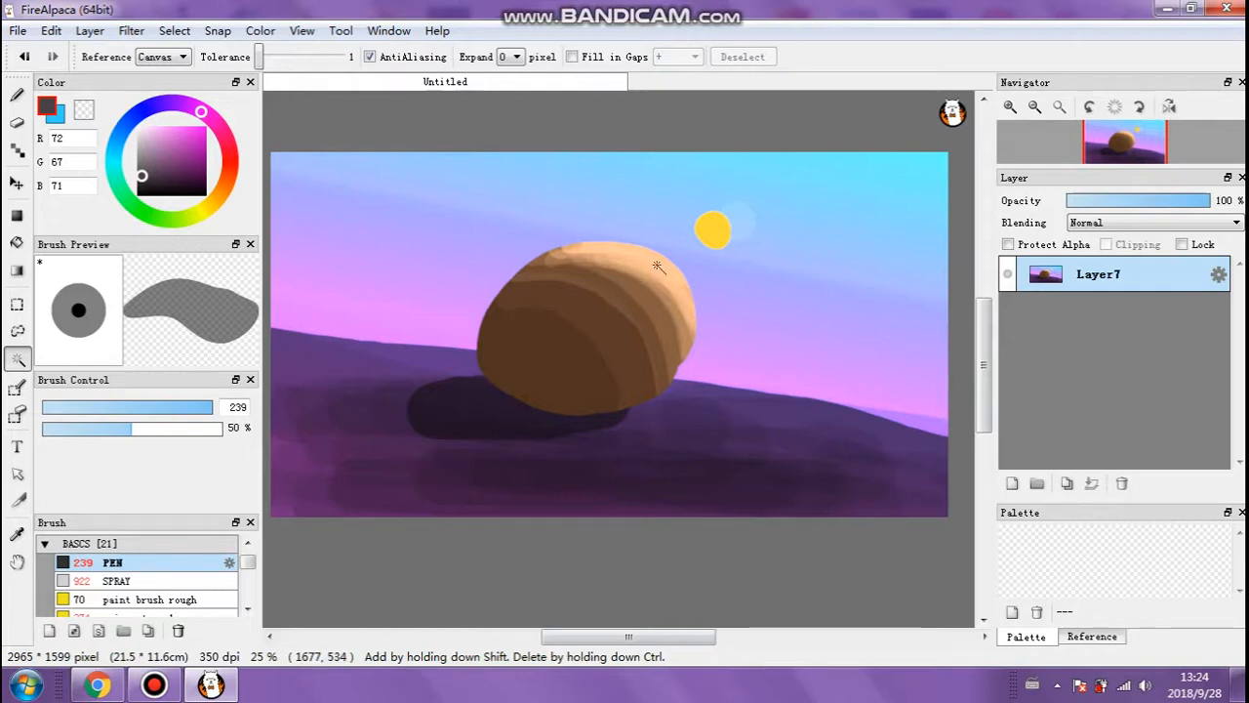
{"action": "scroll", "coordinate": [658, 265], "scroll_direction": "up", "scroll_amount": 4}
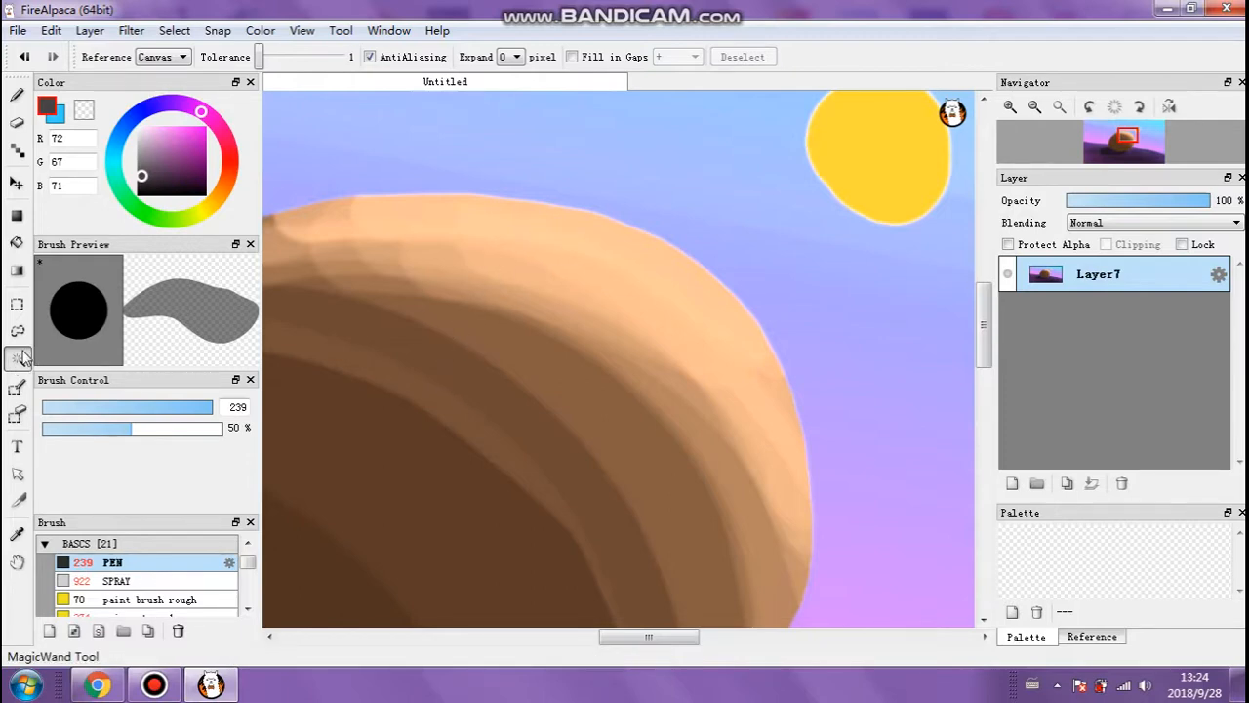
{"action": "left_click", "coordinate": [525, 227]}
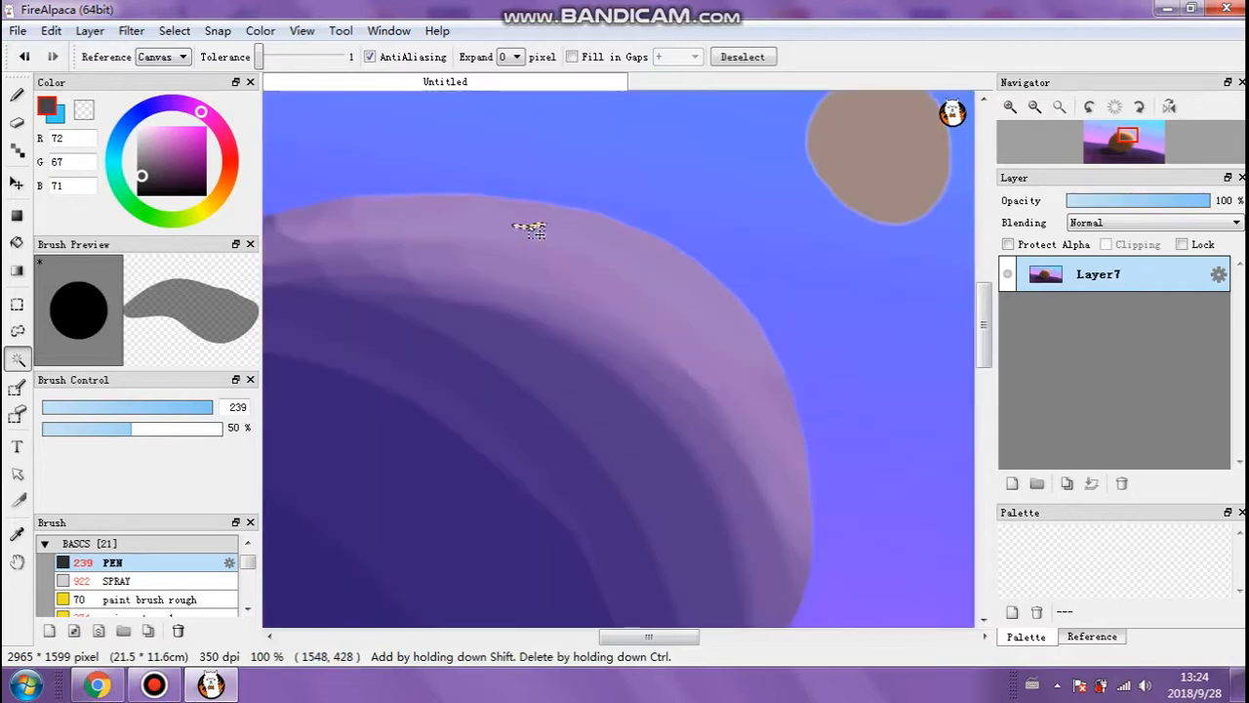
{"action": "left_click", "coordinate": [526, 263]}
{"action": "left_click", "coordinate": [476, 305]}
{"action": "left_click", "coordinate": [476, 344]}
{"action": "left_click", "coordinate": [440, 384]}
Select the yellow sun with the MagicWand and inspect its selection edge at 300% zoom.
{"action": "left_click", "coordinate": [859, 154]}
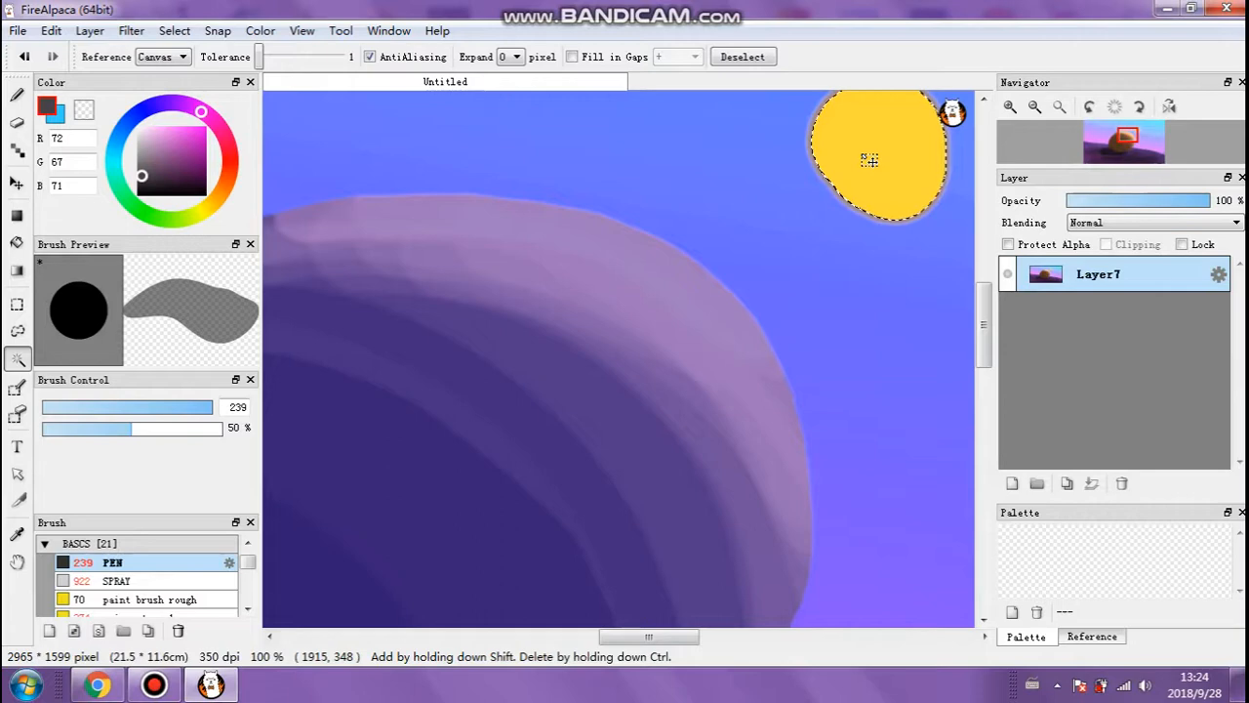
{"action": "left_click_drag", "start_coordinate": [984, 327], "coordinate": [984, 301]}
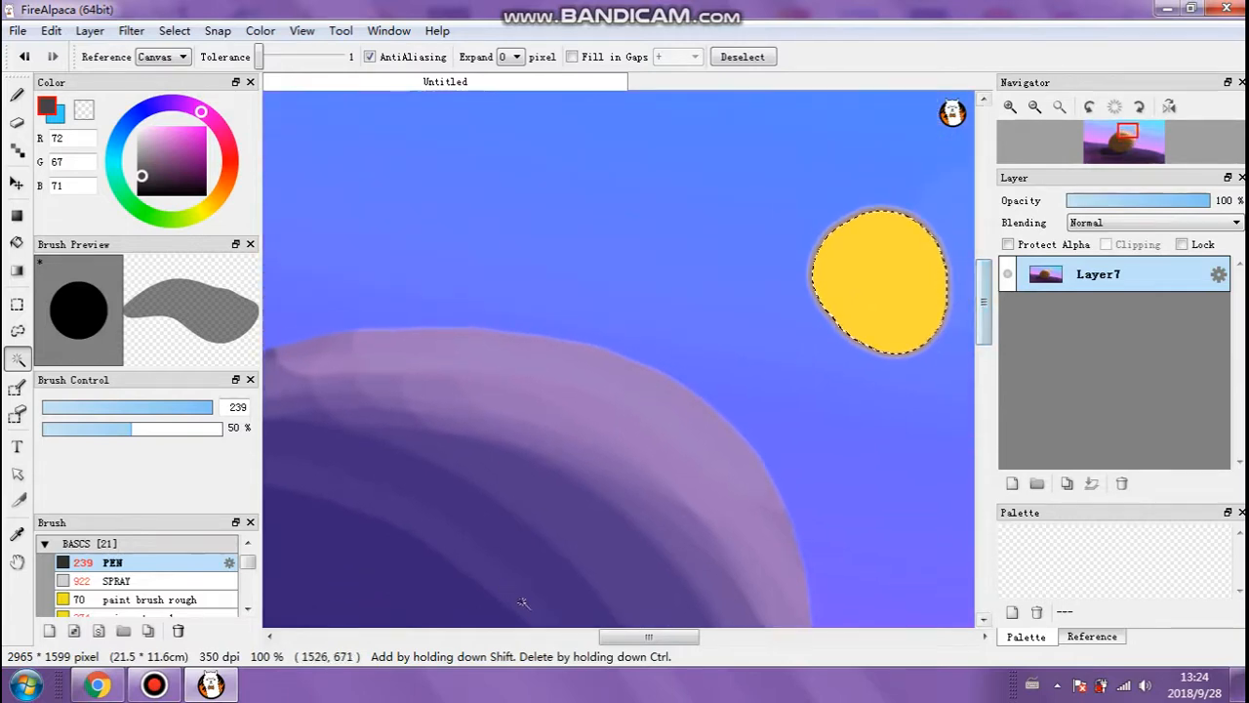
{"action": "left_click_drag", "start_coordinate": [644, 636], "coordinate": [694, 642]}
{"action": "scroll", "coordinate": [578, 315], "scroll_direction": "up", "scroll_amount": 5}
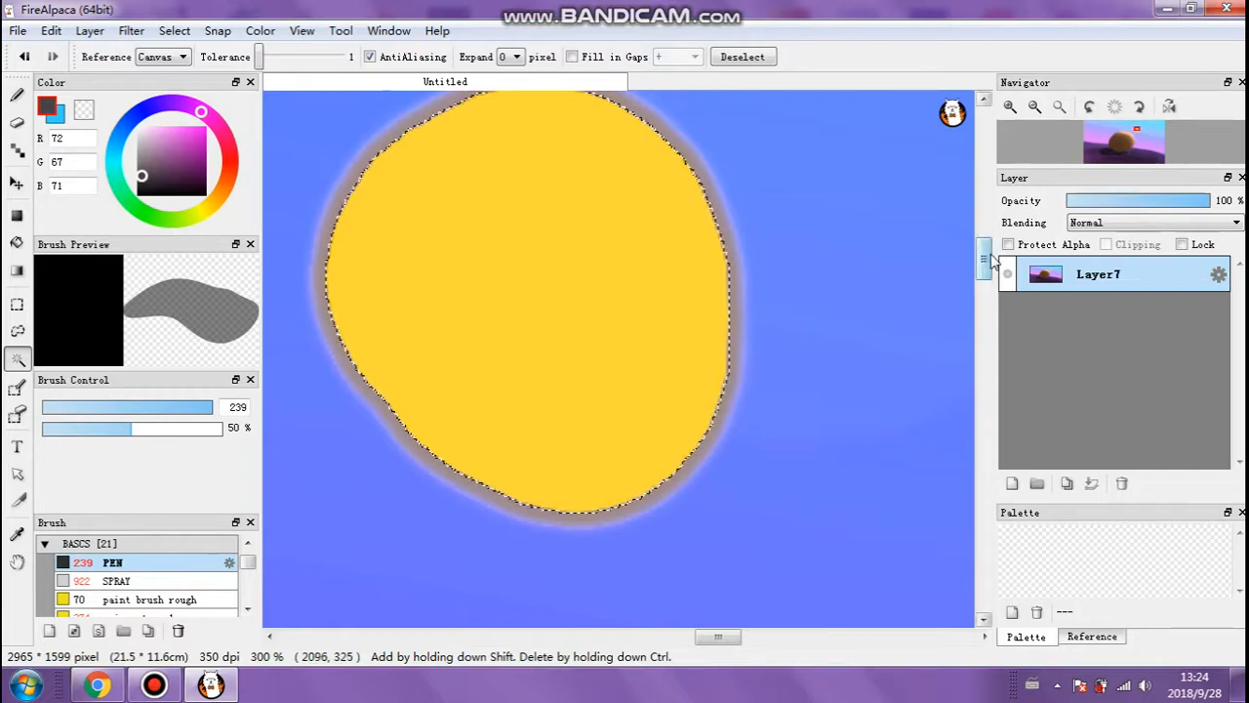
{"action": "left_click_drag", "start_coordinate": [986, 264], "coordinate": [983, 252]}
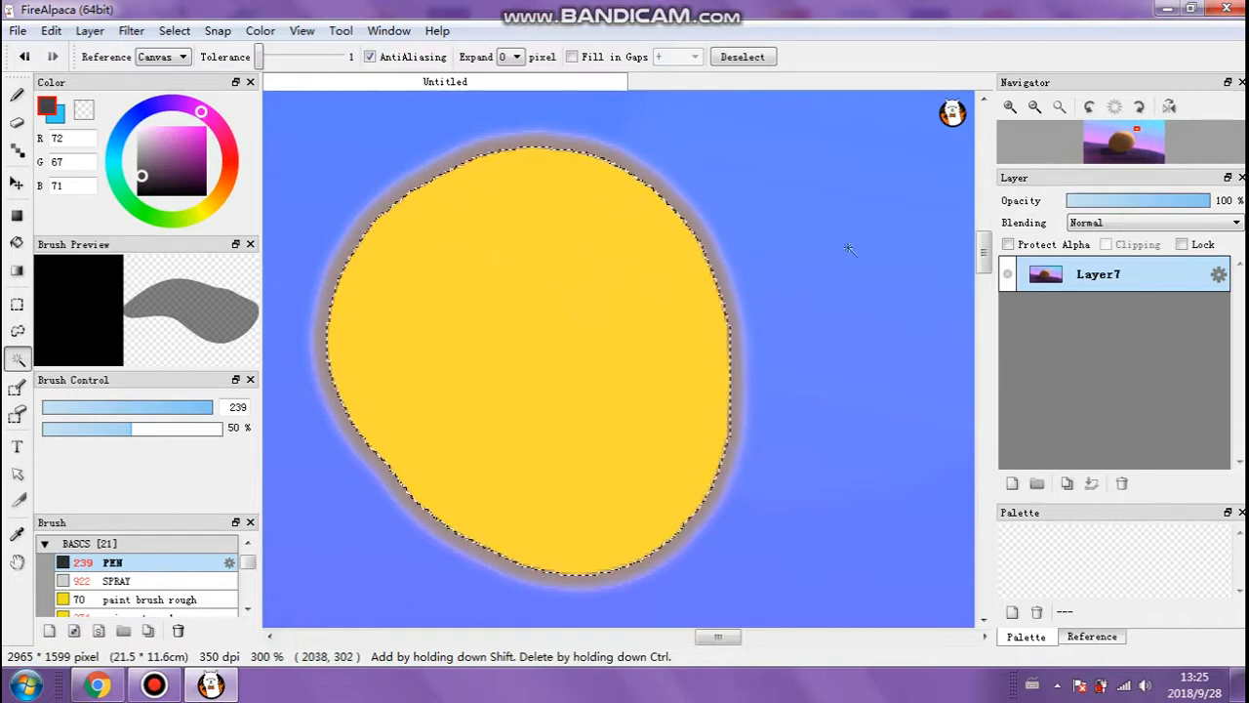
{"action": "left_click", "coordinate": [1008, 245]}
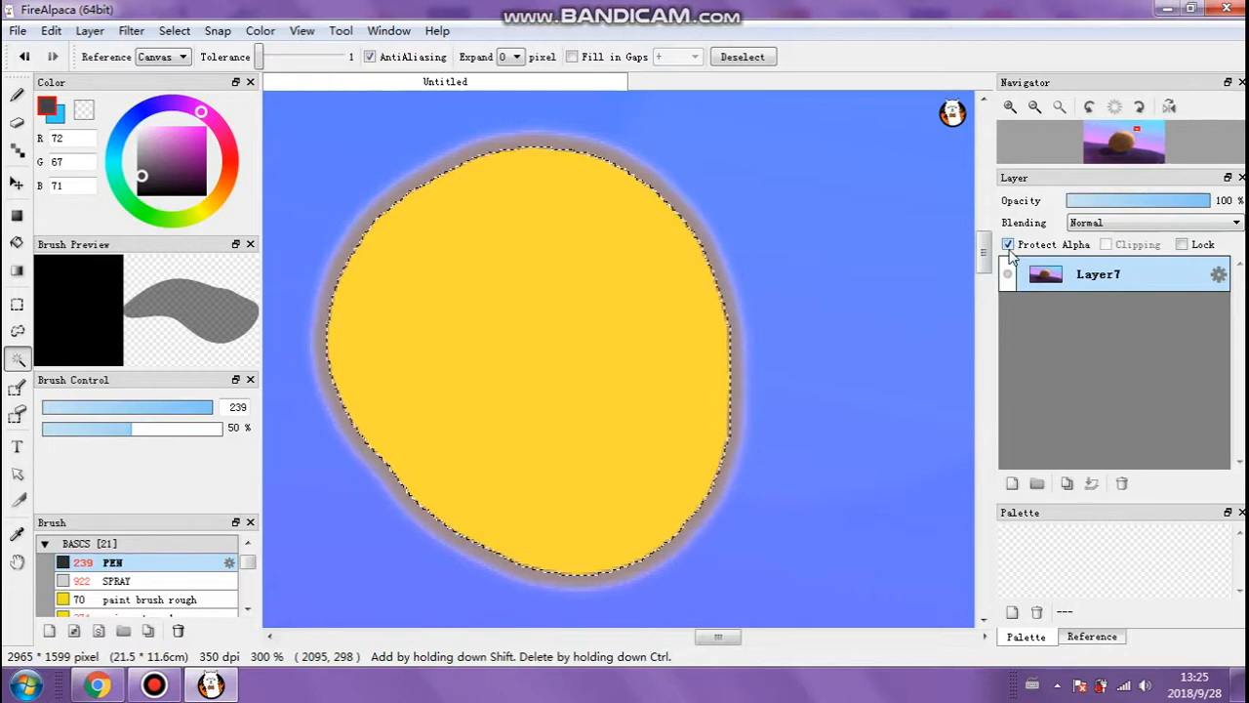
{"action": "left_click", "coordinate": [530, 207]}
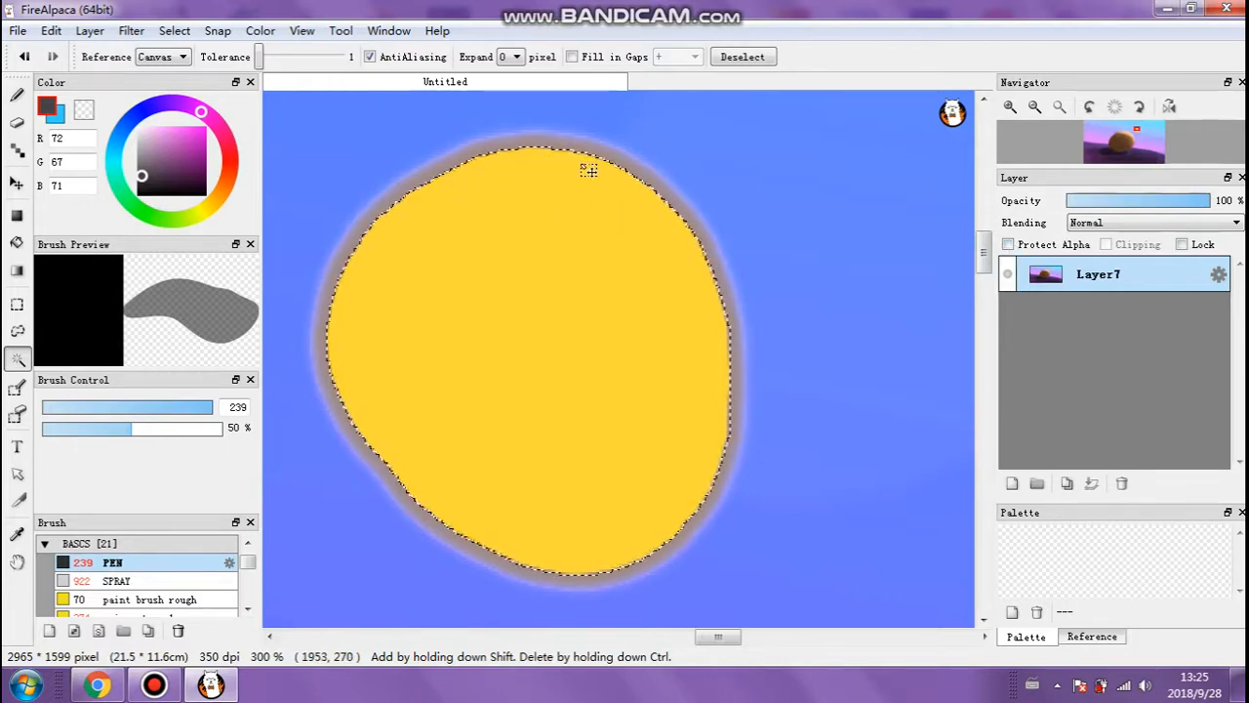
{"action": "left_click", "coordinate": [184, 34]}
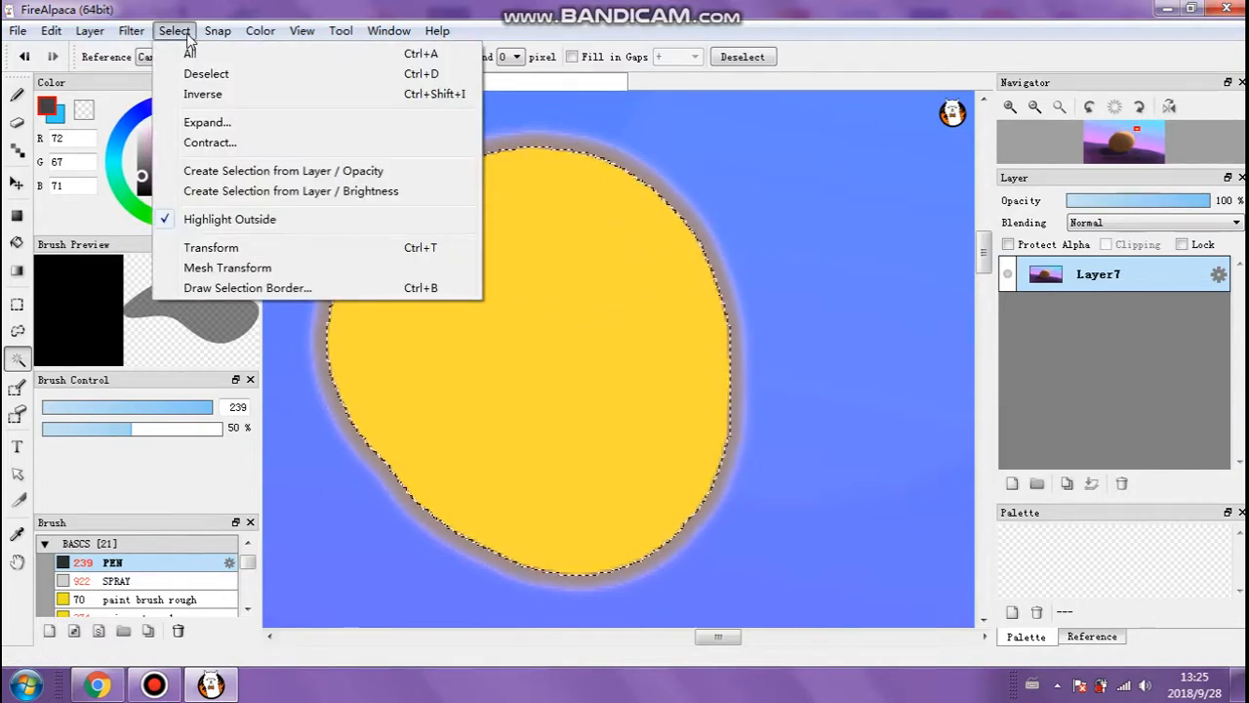
{"action": "mouse_move", "coordinate": [262, 31]}
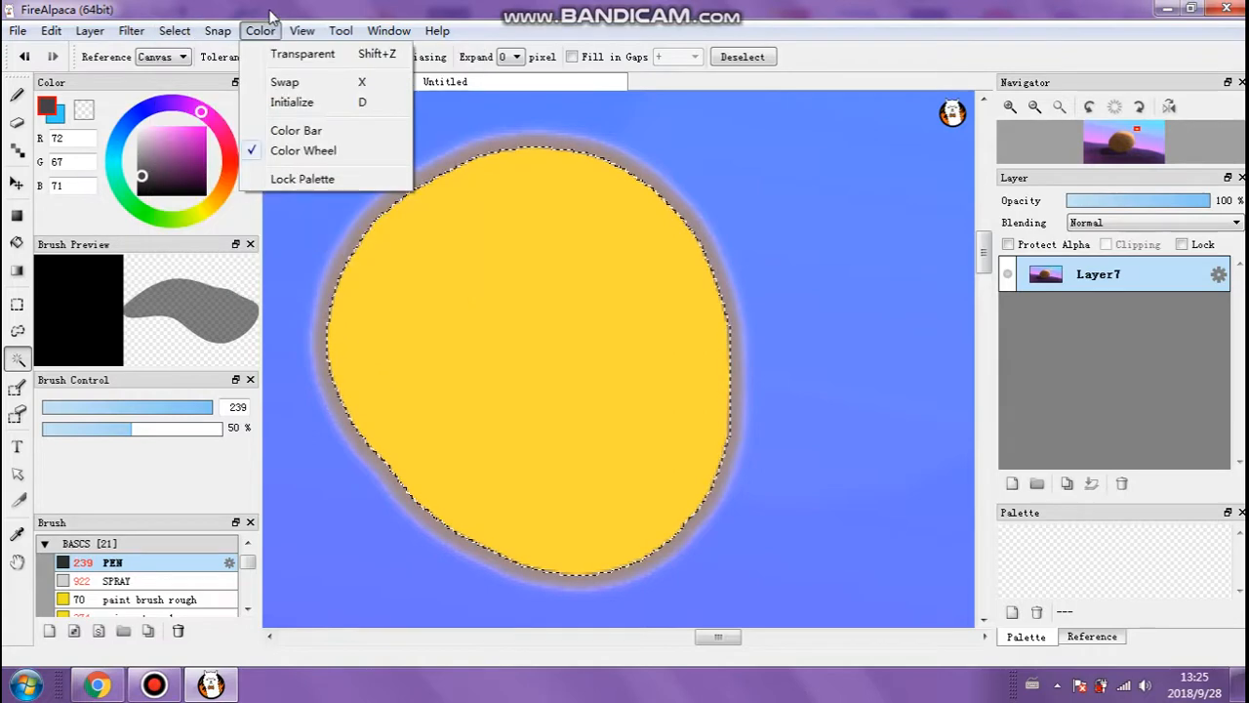
{"action": "left_click", "coordinate": [281, 8]}
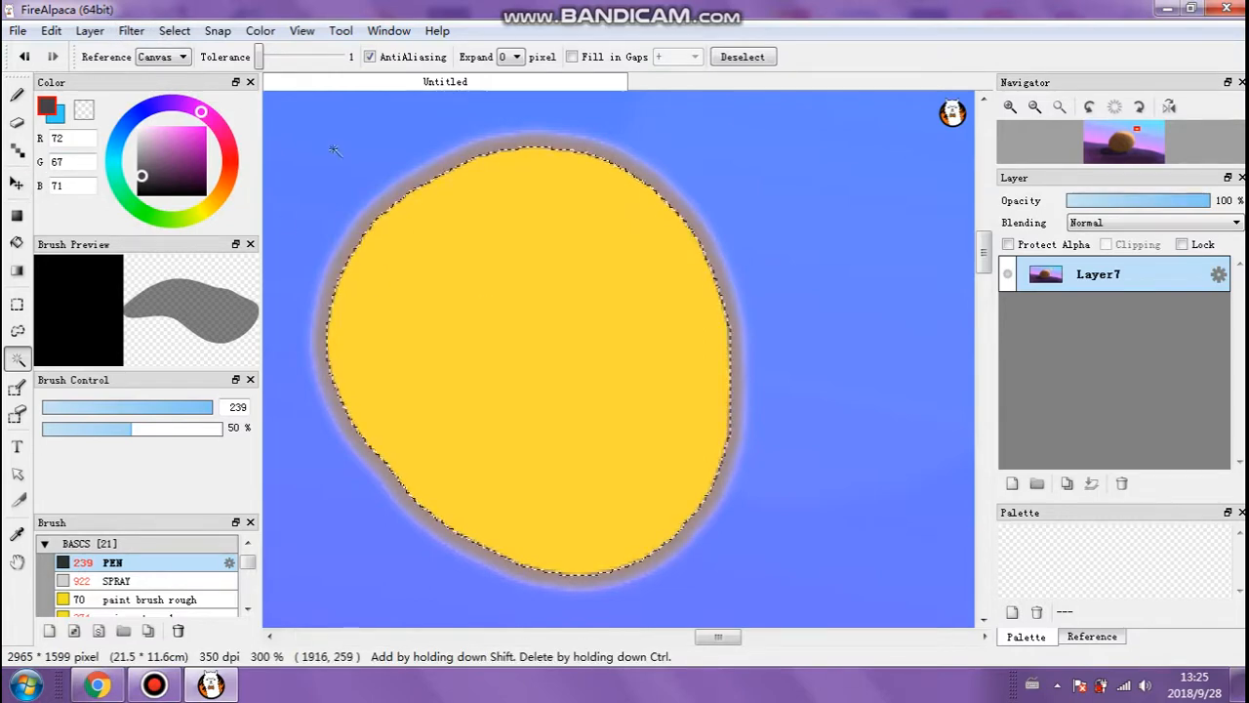
{"action": "left_click", "coordinate": [178, 41]}
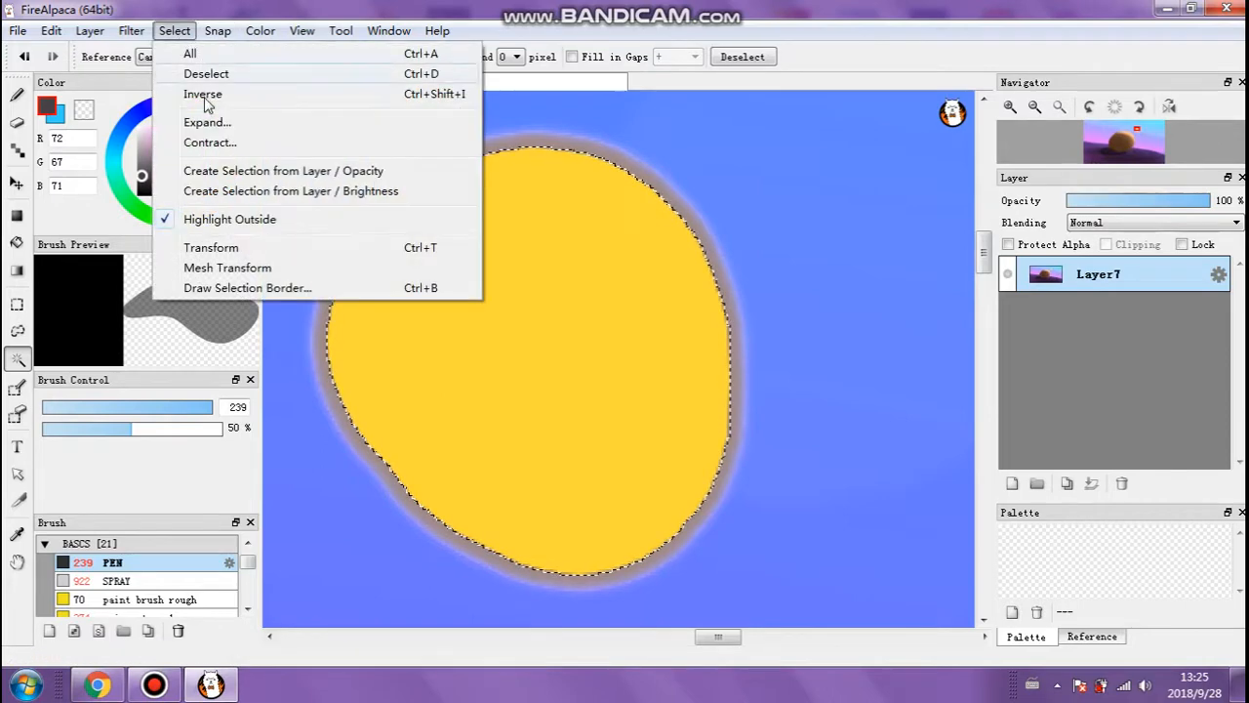
{"action": "mouse_move", "coordinate": [261, 30]}
{"action": "left_click", "coordinate": [264, 5]}
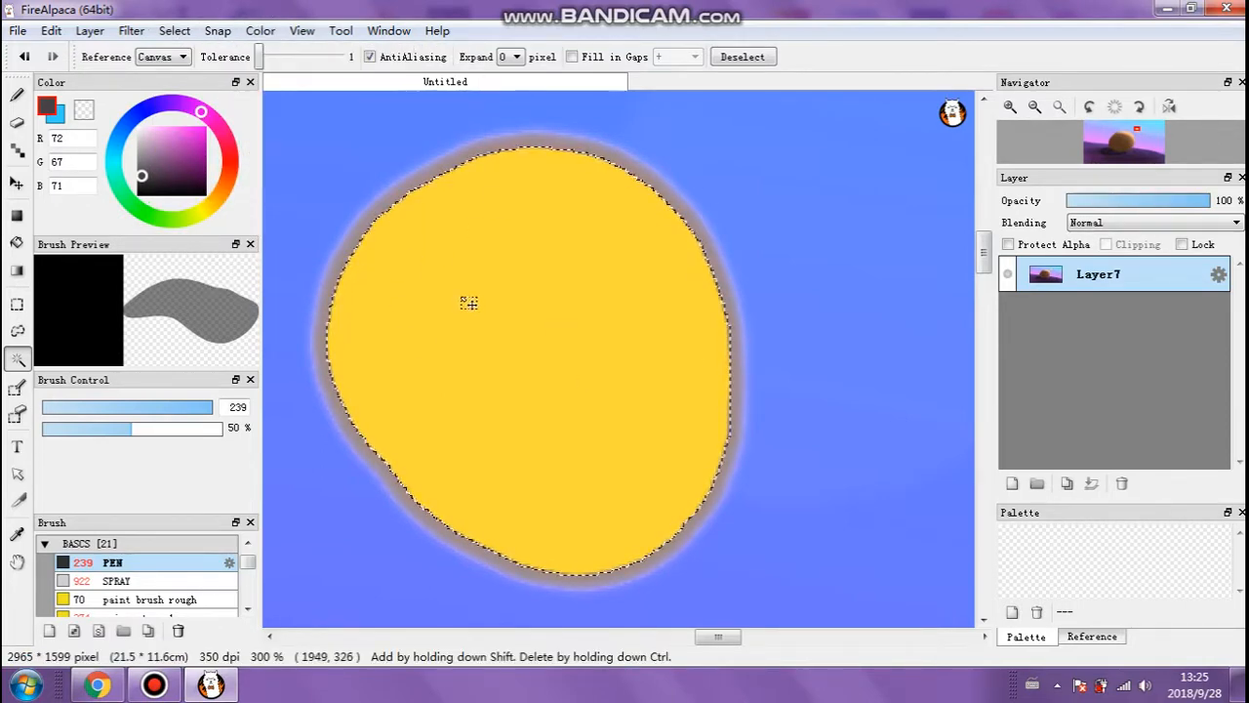
Return the canvas to 100% zoom and frame the selected sun together with the rock's upper edge.
{"action": "scroll", "coordinate": [515, 279], "scroll_direction": "down", "scroll_amount": 2}
{"action": "scroll", "coordinate": [516, 279], "scroll_direction": "down", "scroll_amount": 2}
{"action": "scroll", "coordinate": [516, 279], "scroll_direction": "up", "scroll_amount": 1}
{"action": "key", "text": "ctrl+d"}
{"action": "left_click_drag", "start_coordinate": [732, 642], "coordinate": [705, 648]}
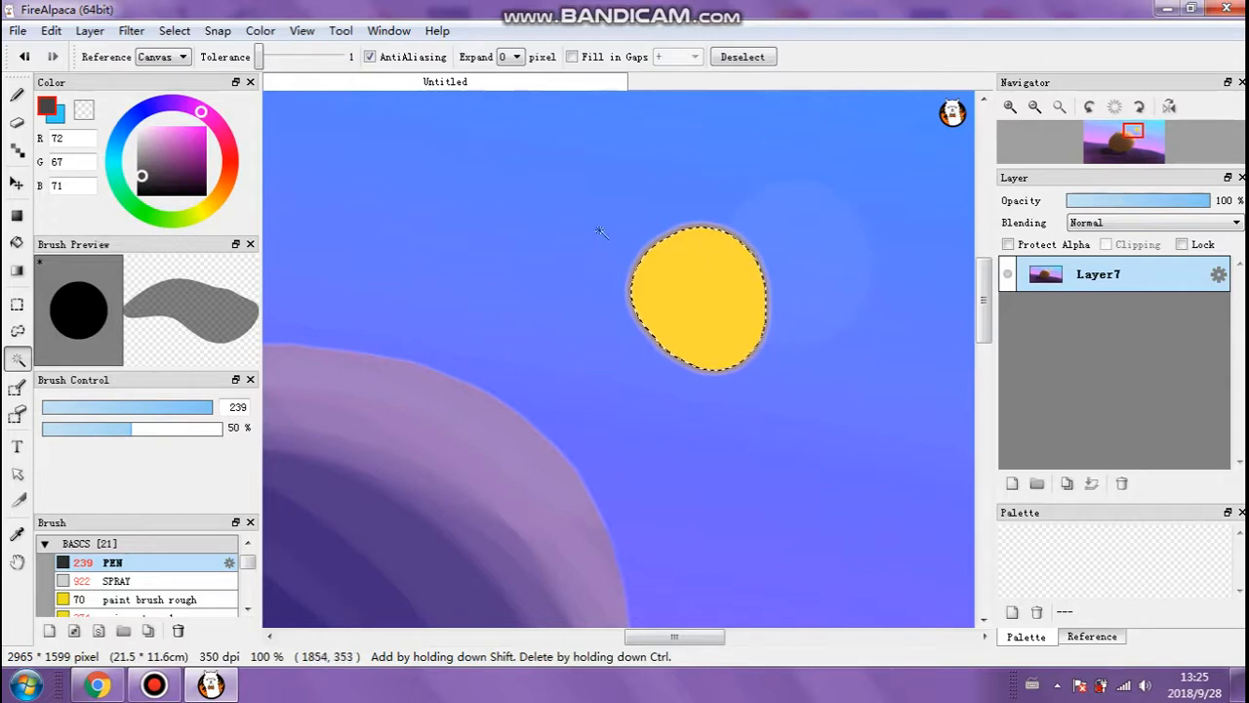
Examine the Rectangle selection's shape options, the Lasso and the MagicWand settings with the sun selected at 200% zoom.
{"action": "scroll", "coordinate": [598, 226], "scroll_direction": "up", "scroll_amount": 2}
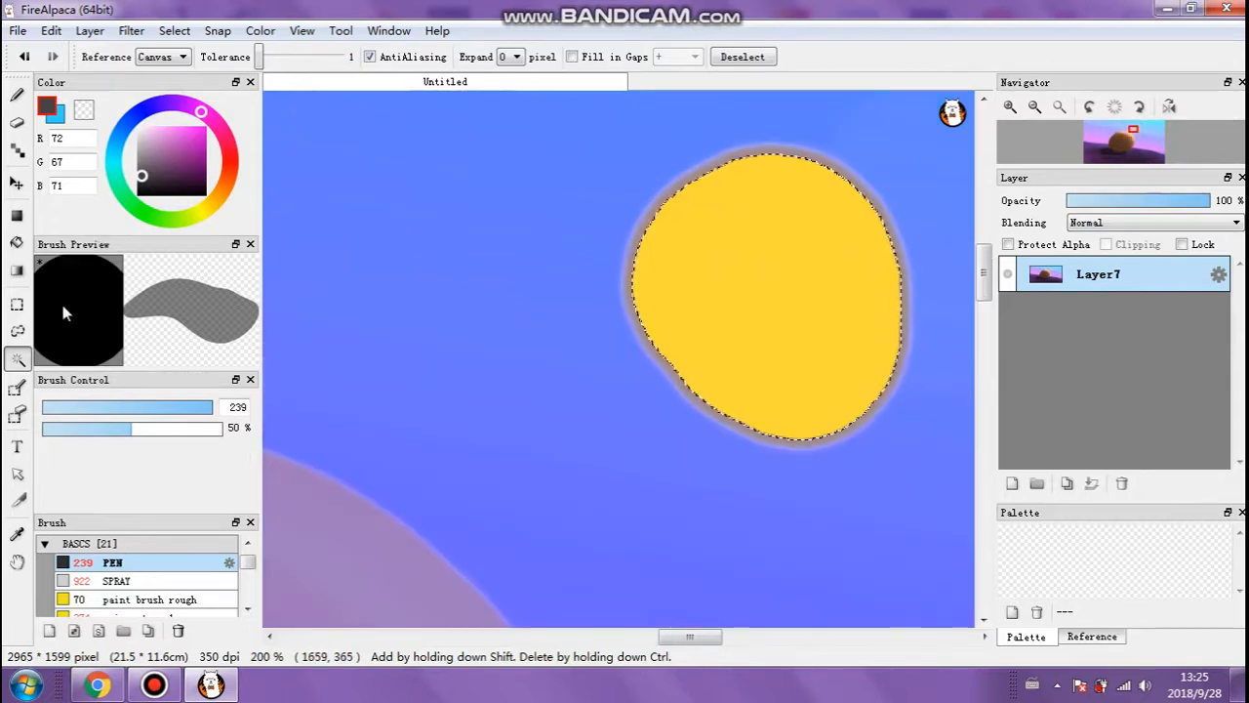
{"action": "left_click", "coordinate": [18, 306]}
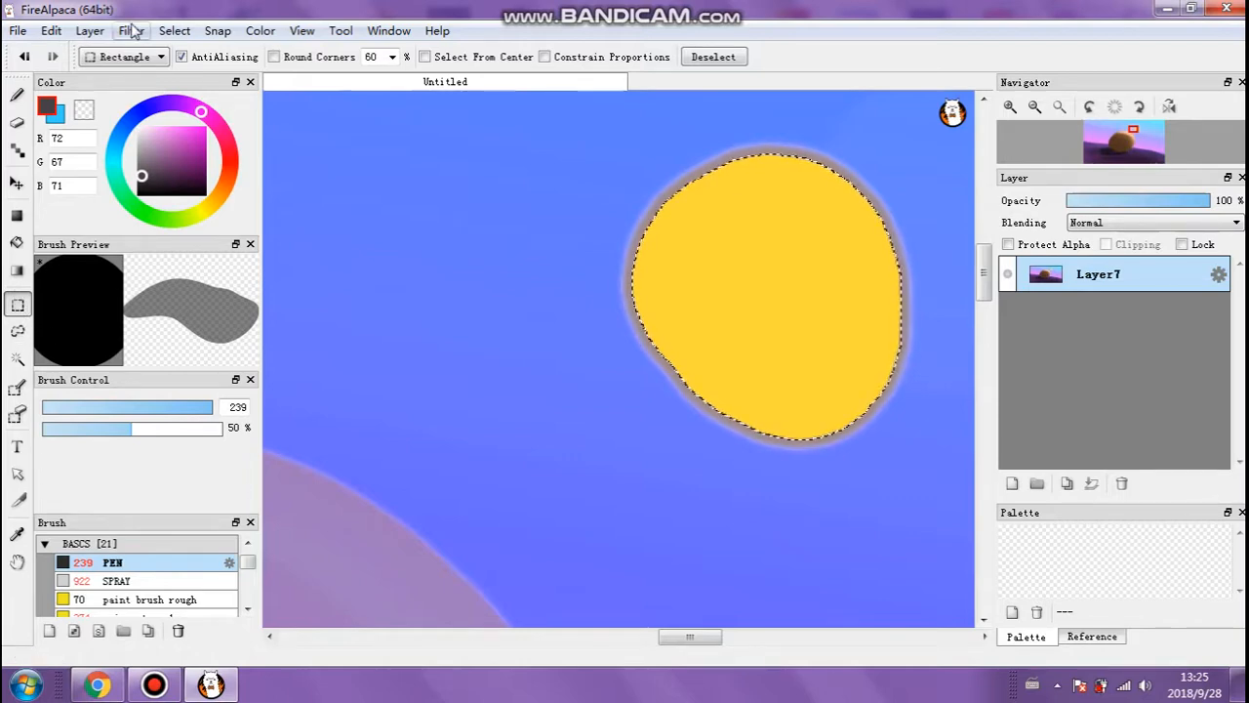
{"action": "left_click", "coordinate": [154, 56]}
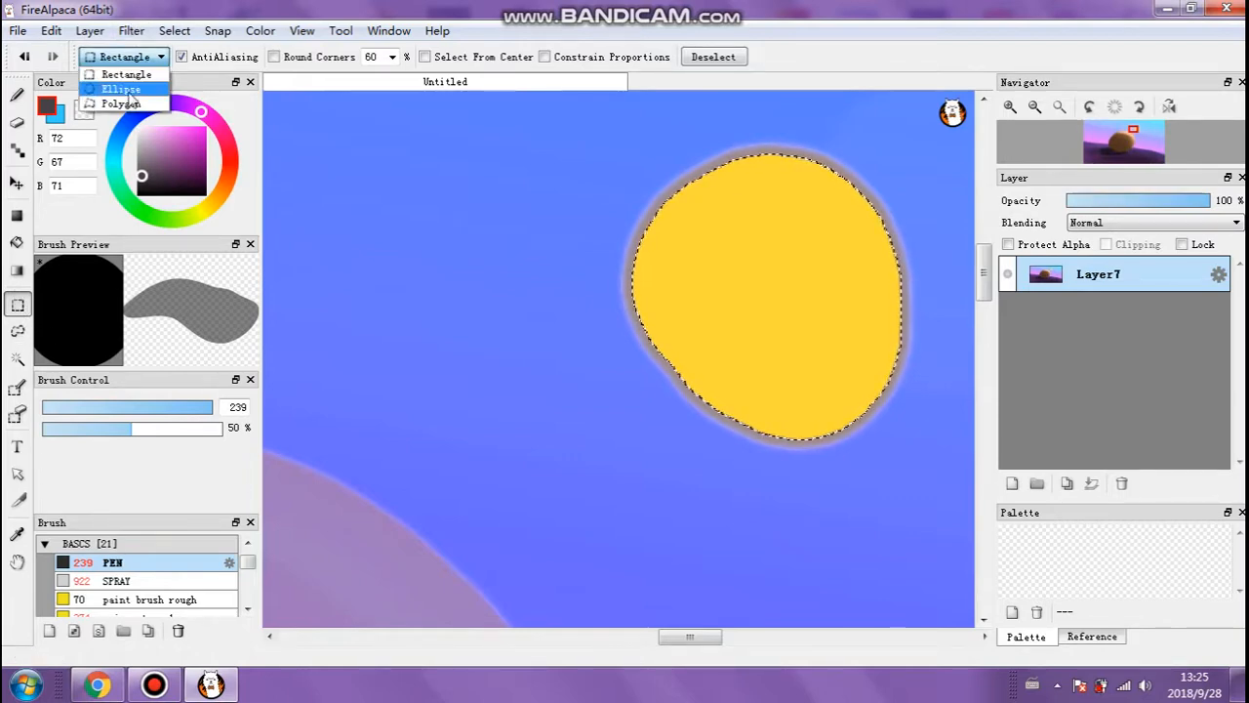
{"action": "left_click", "coordinate": [154, 58]}
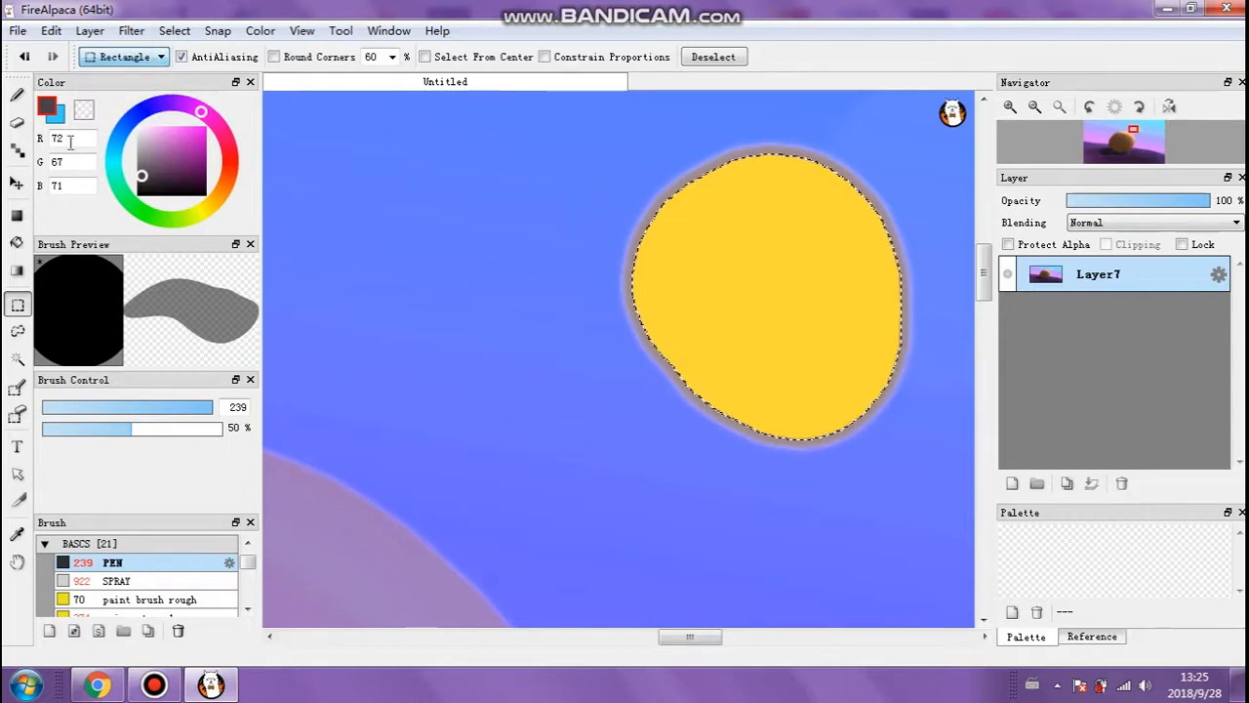
{"action": "left_click", "coordinate": [18, 330]}
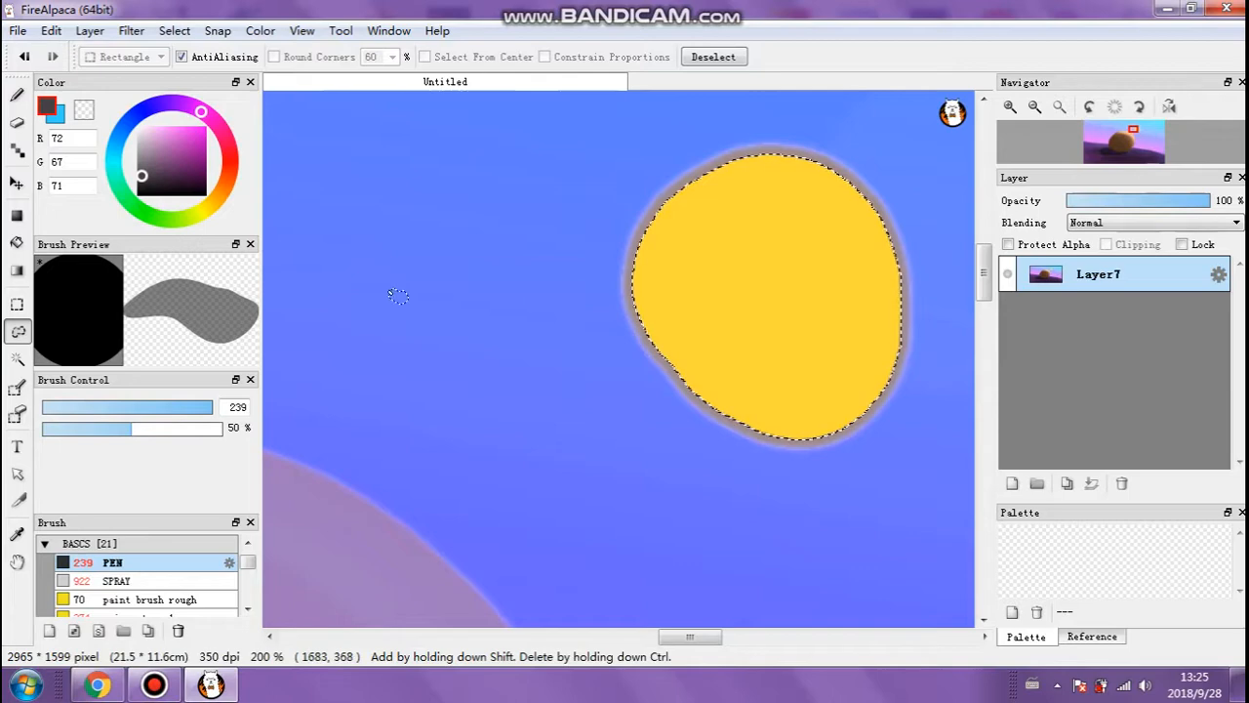
{"action": "left_click", "coordinate": [18, 359]}
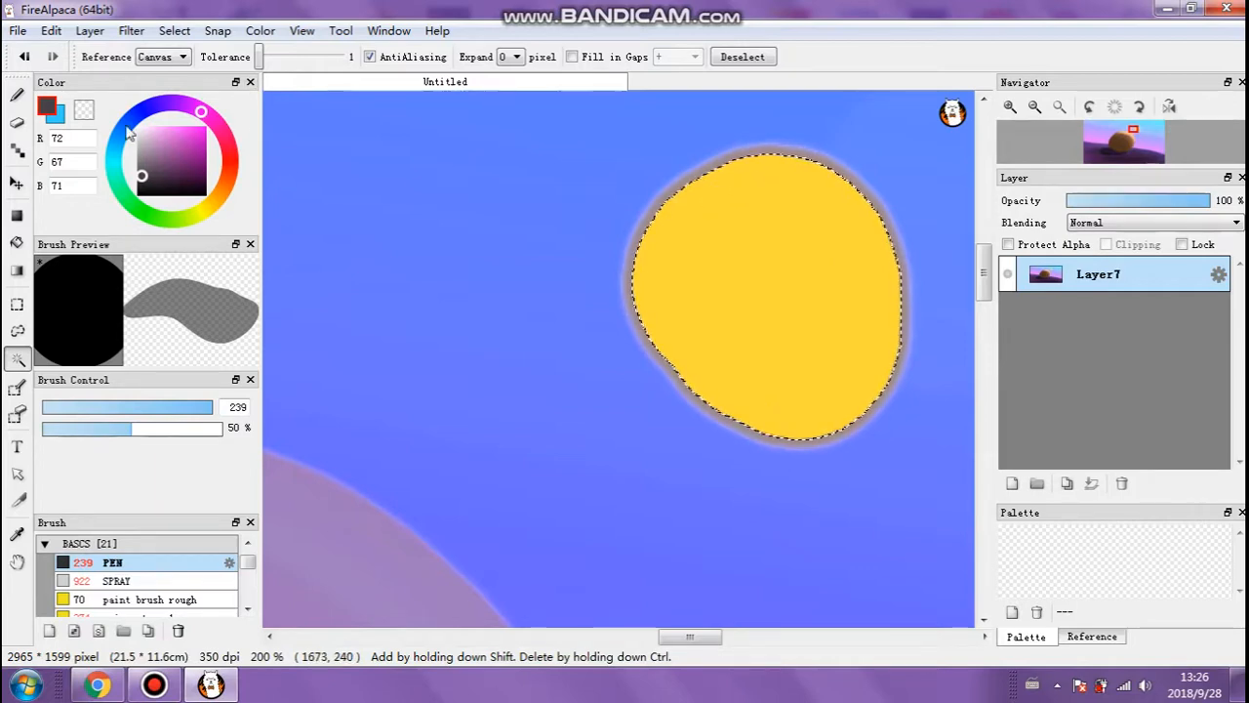
Set the Pen to brush size 27 and 100% opacity for painting inside the selected sun.
{"action": "left_click", "coordinate": [17, 95]}
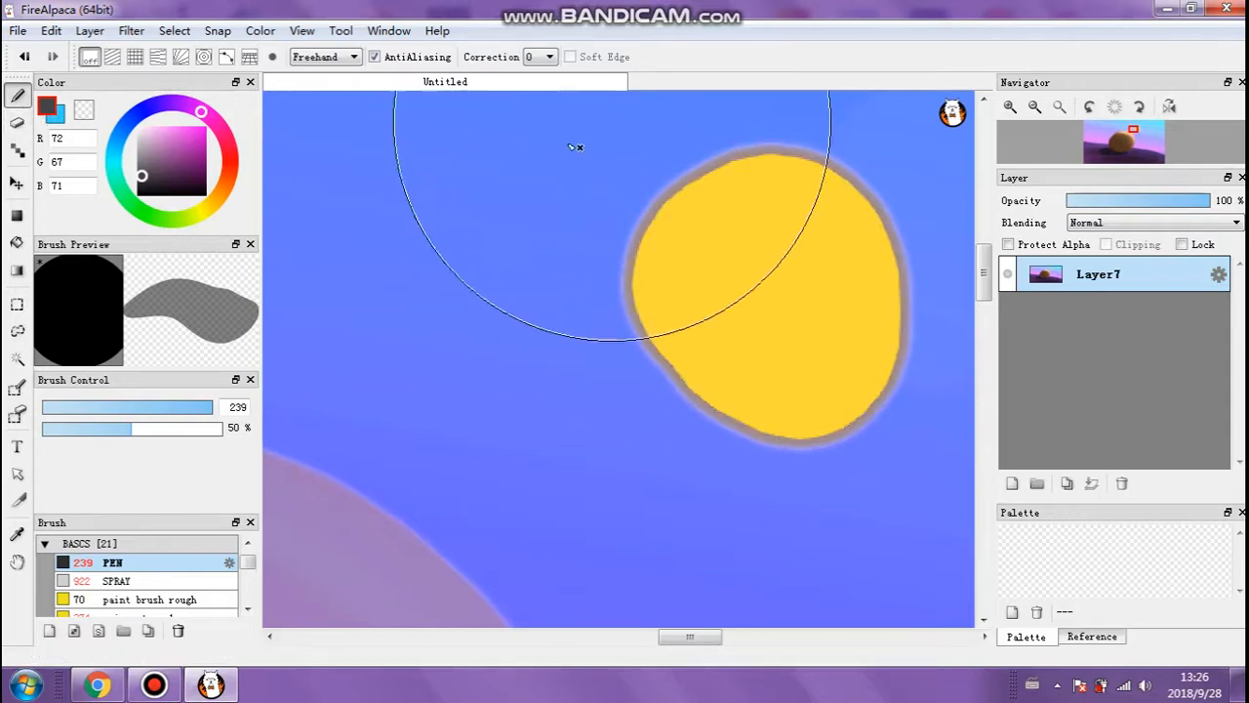
{"action": "key", "text": "ctrl+d"}
{"action": "left_click", "coordinate": [194, 410]}
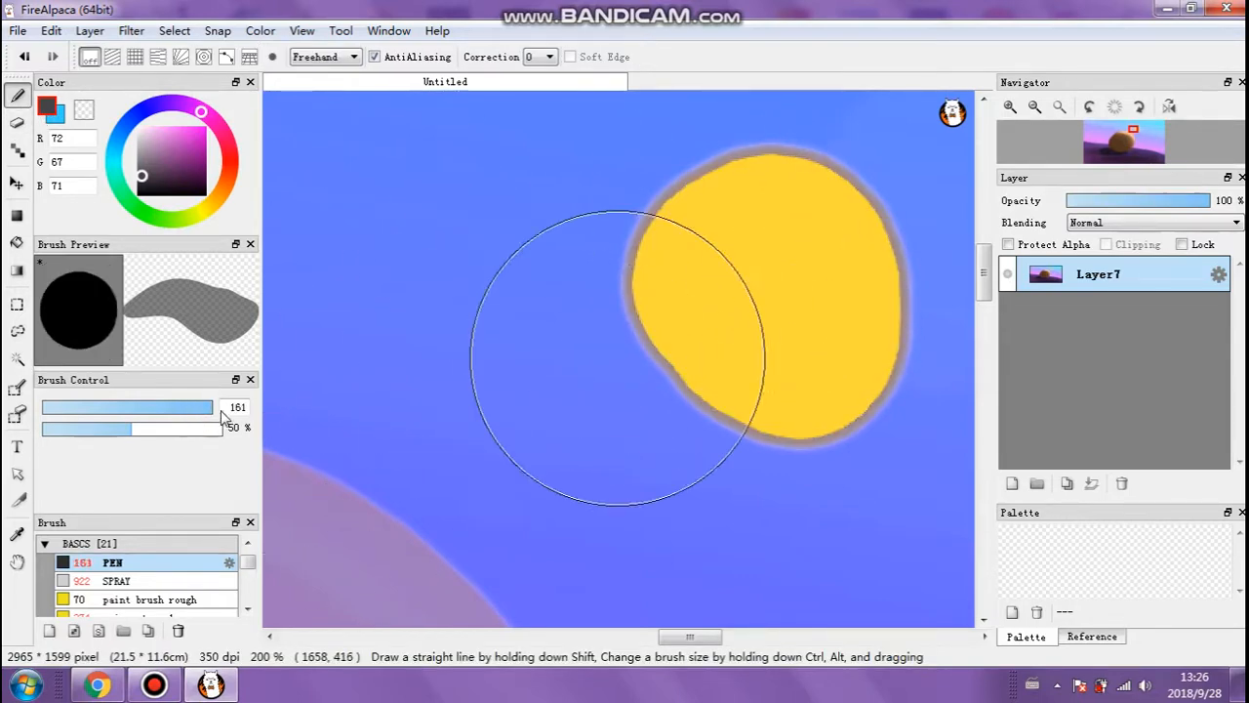
{"action": "mouse_move", "coordinate": [194, 414]}
{"action": "left_mouse_down"}
{"action": "mouse_move", "coordinate": [168, 410]}
{"action": "mouse_move", "coordinate": [161, 429]}
{"action": "mouse_move", "coordinate": [219, 429]}
{"action": "left_mouse_up"}
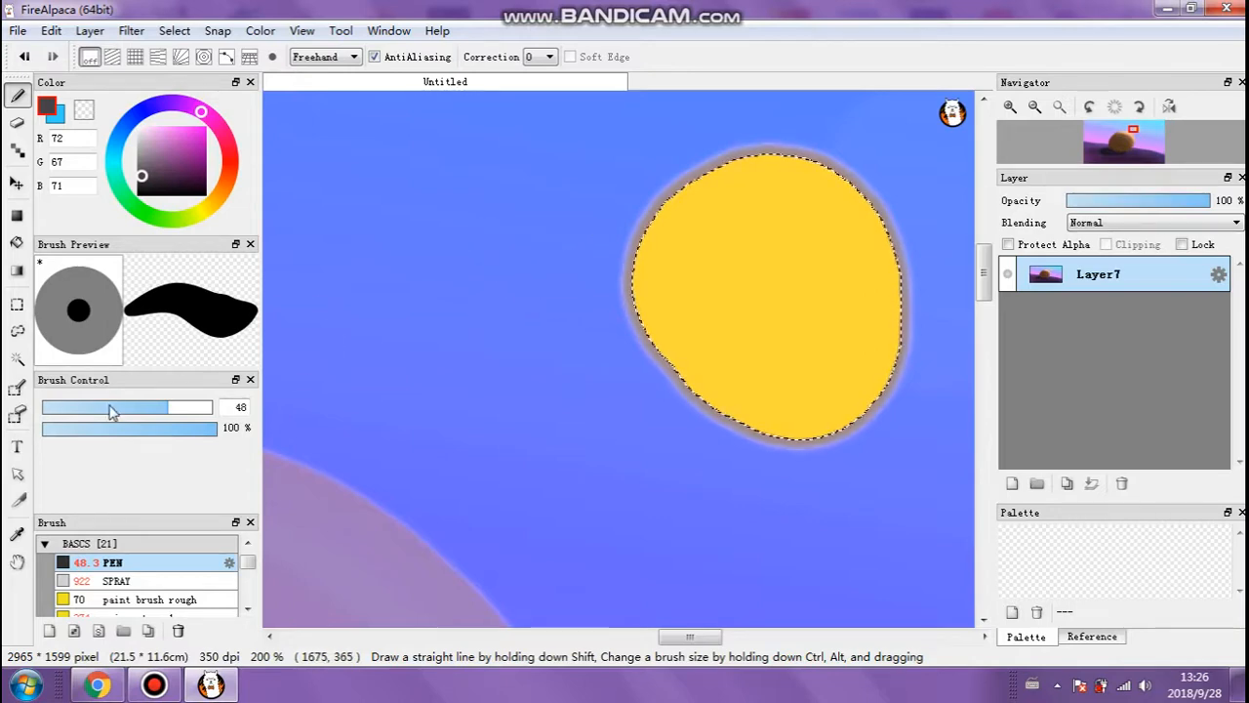
{"action": "left_click", "coordinate": [144, 412]}
{"action": "left_click_drag", "start_coordinate": [145, 412], "coordinate": [132, 410]}
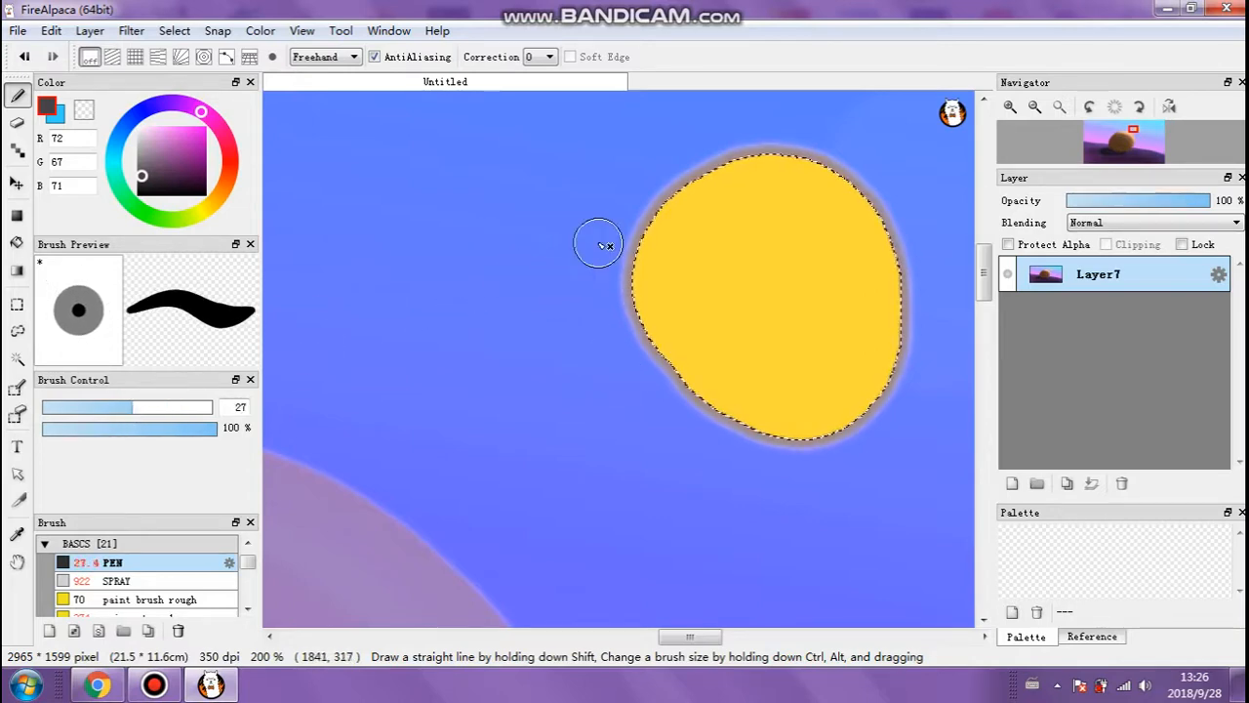
Try dark Pen strokes across the selected sun directly on Layer7.
{"action": "mouse_move", "coordinate": [594, 241]}
{"action": "left_mouse_down"}
{"action": "mouse_move", "coordinate": [702, 260]}
{"action": "mouse_move", "coordinate": [744, 247]}
{"action": "left_mouse_up"}
{"action": "mouse_move", "coordinate": [790, 371]}
{"action": "left_mouse_down"}
{"action": "mouse_move", "coordinate": [824, 414]}
{"action": "mouse_move", "coordinate": [856, 377]}
{"action": "left_mouse_up"}
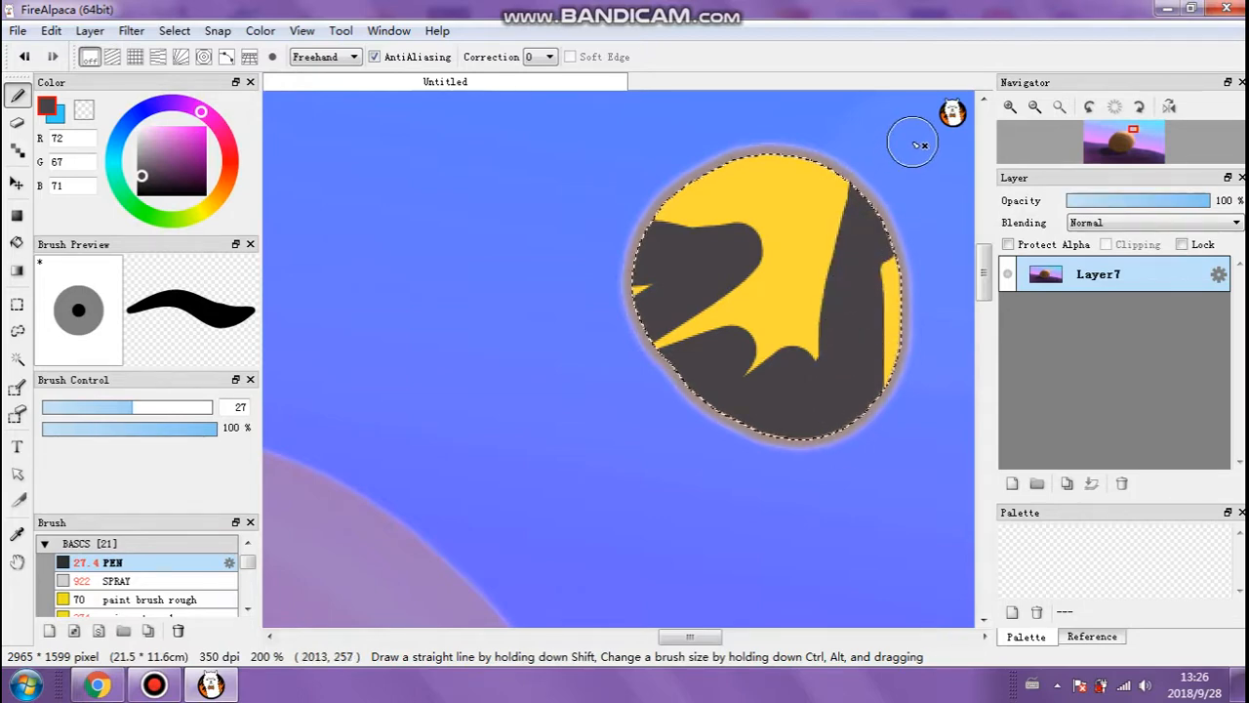
Add a new layer above Layer7 and cover most of the selected sun with dark Pen strokes on it.
{"action": "left_click", "coordinate": [1010, 485]}
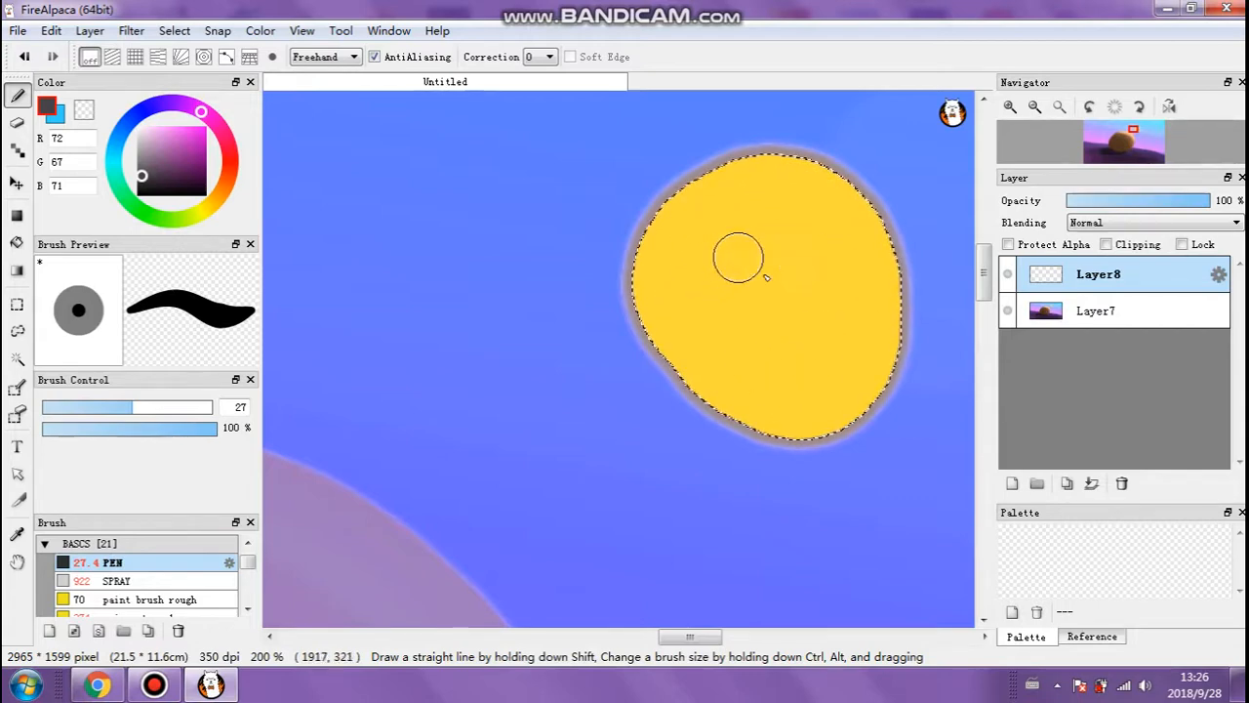
{"action": "left_click", "coordinate": [1054, 310]}
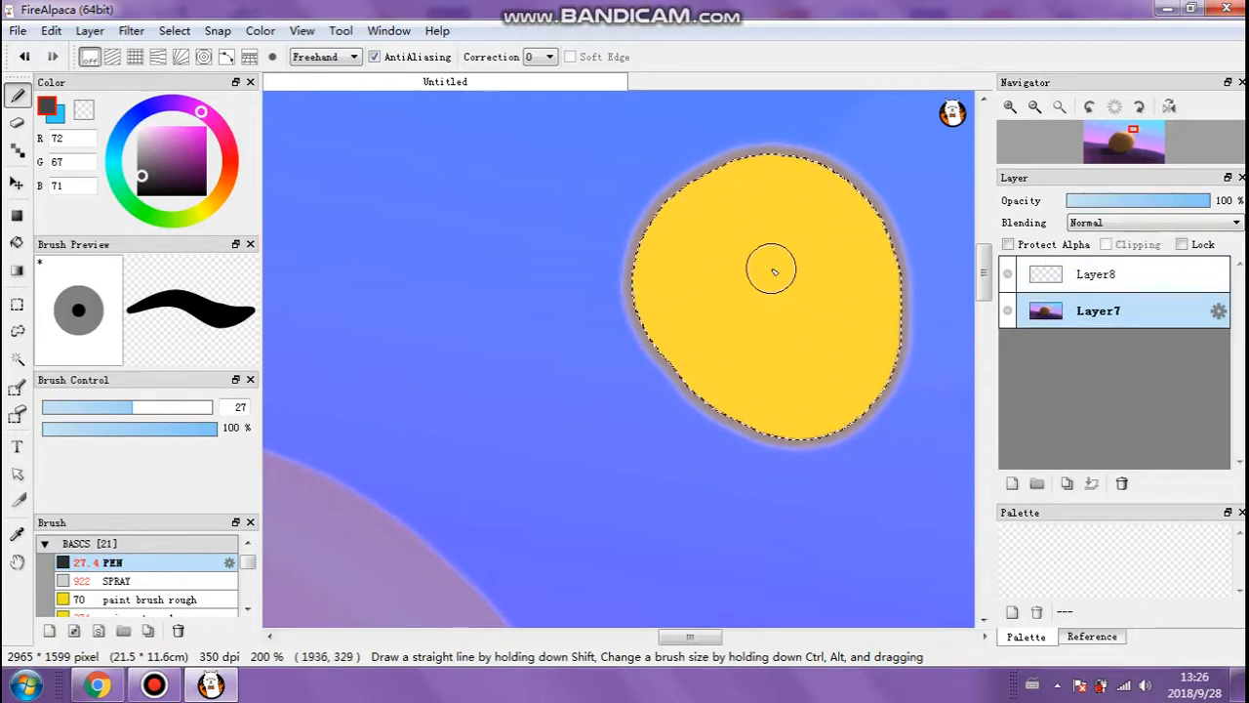
{"action": "left_click", "coordinate": [1064, 278]}
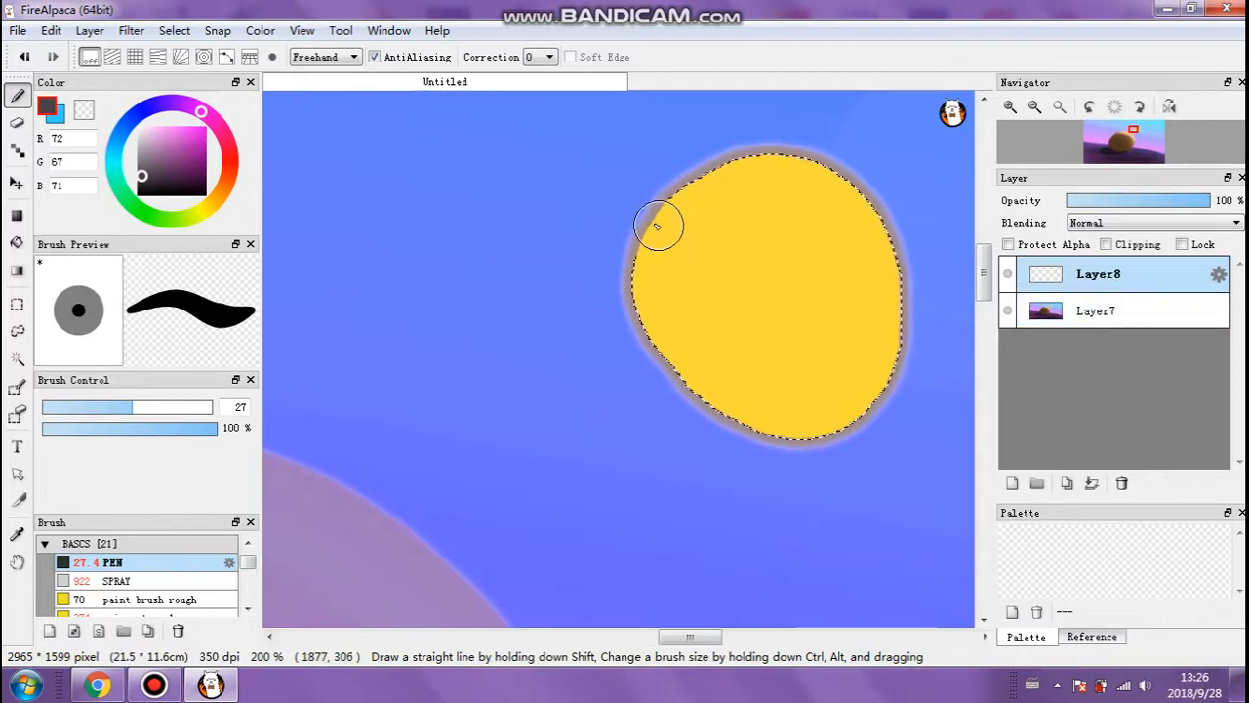
{"action": "left_click_drag", "start_coordinate": [650, 207], "coordinate": [683, 187]}
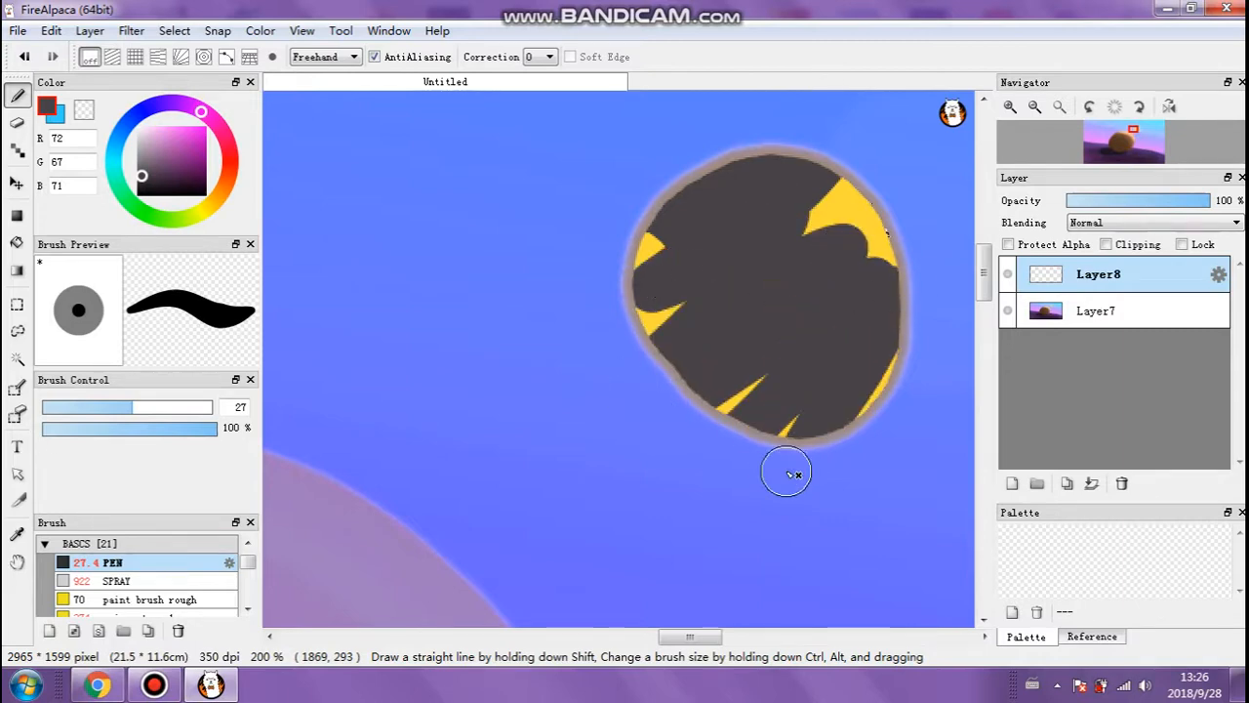
Clear the selection around the sun.
{"action": "left_click", "coordinate": [173, 31]}
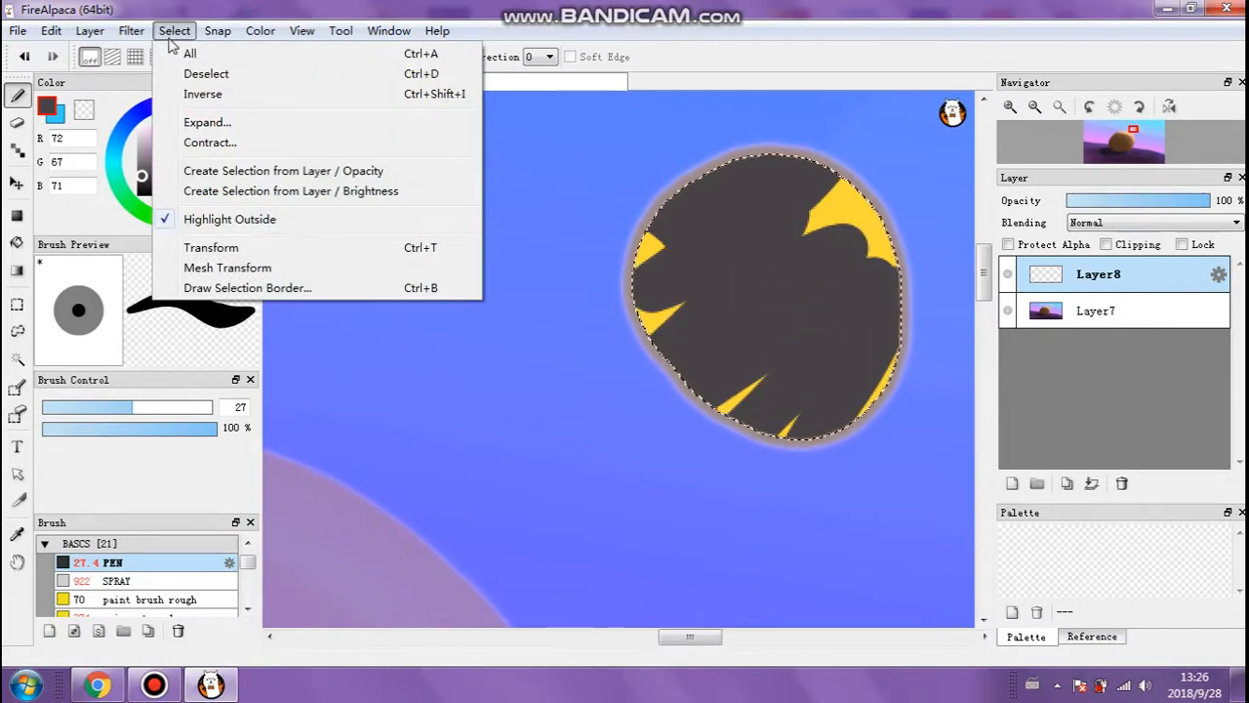
{"action": "left_click", "coordinate": [200, 74]}
{"action": "scroll", "coordinate": [490, 286], "scroll_direction": "down", "scroll_amount": 3}
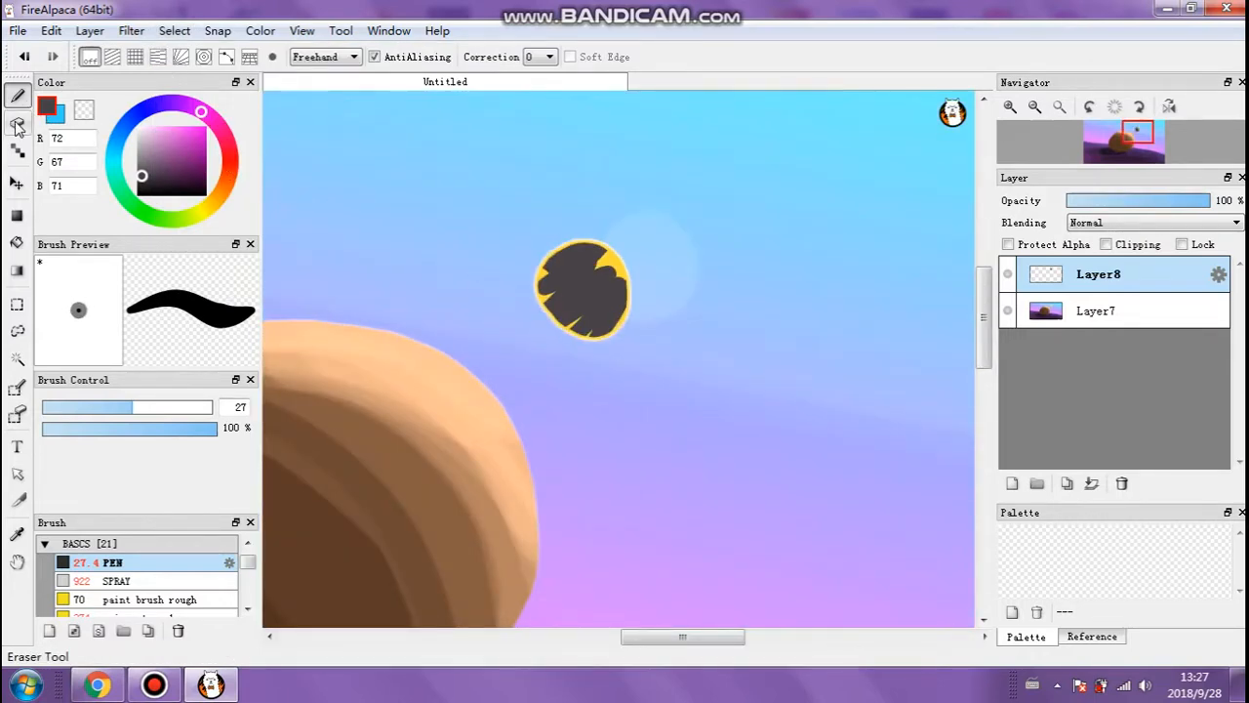
Try moving the dark painted shape on Layer8 around the canvas with the Move tool.
{"action": "left_click", "coordinate": [16, 183]}
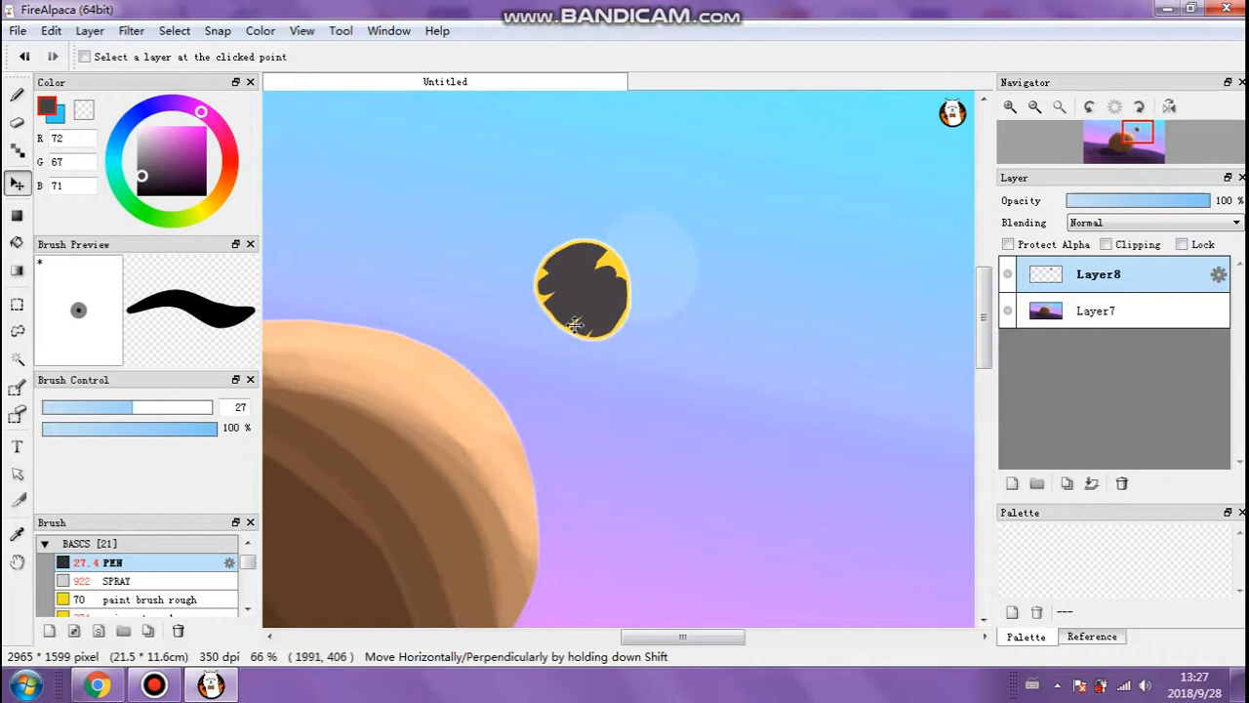
{"action": "left_click_drag", "start_coordinate": [593, 315], "coordinate": [911, 502]}
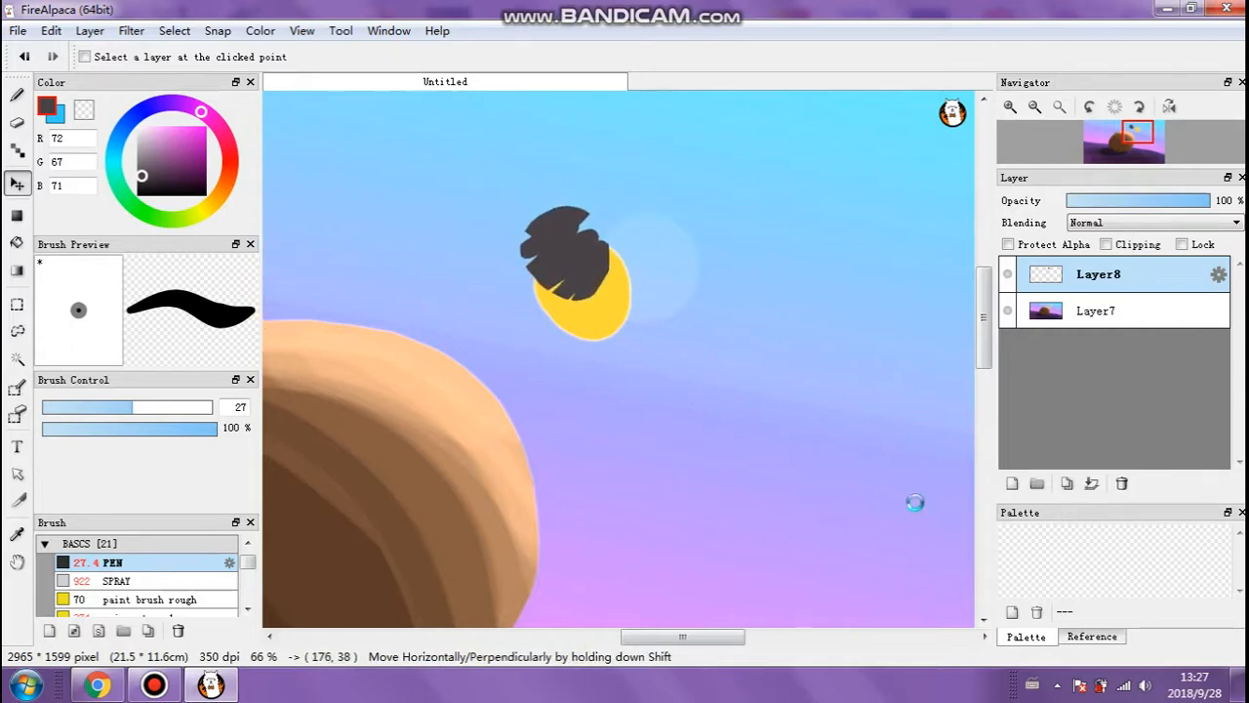
{"action": "left_click_drag", "start_coordinate": [598, 617], "coordinate": [581, 615]}
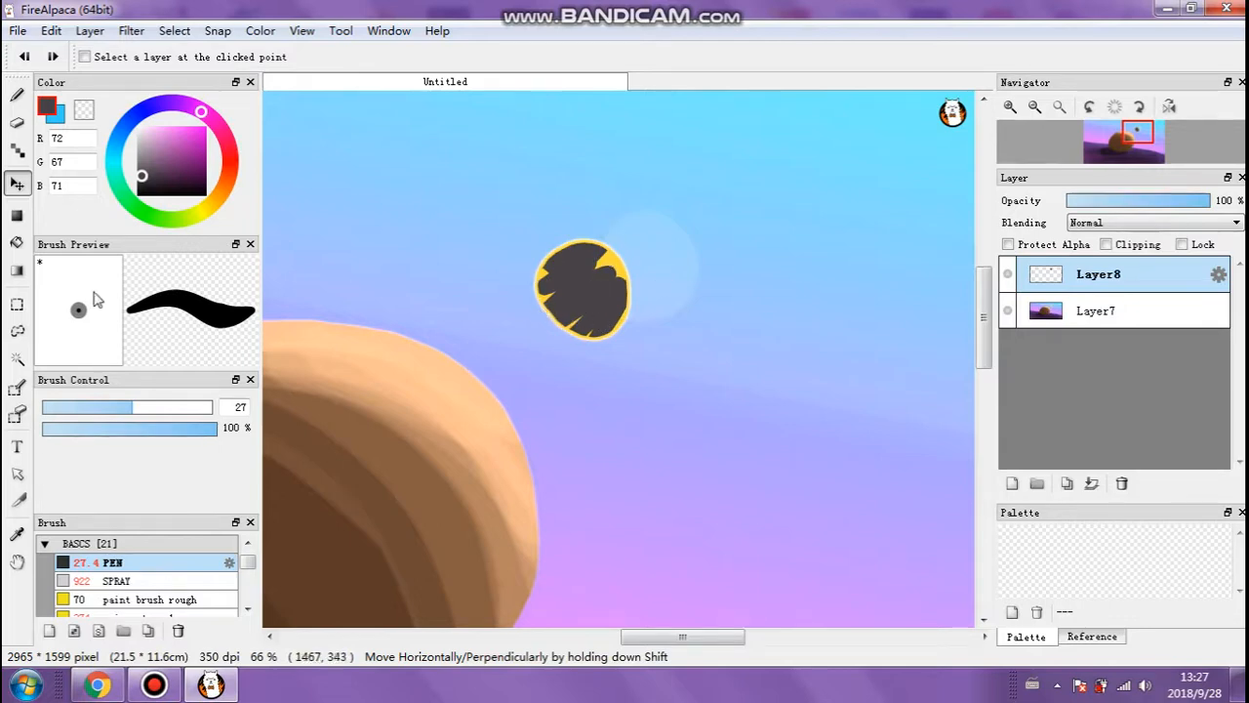
Select the dark shape on Layer8 with a rectangle, then transform it to about twice its size just below the sun.
{"action": "left_click", "coordinate": [20, 306]}
{"action": "left_click_drag", "start_coordinate": [486, 210], "coordinate": [687, 373]}
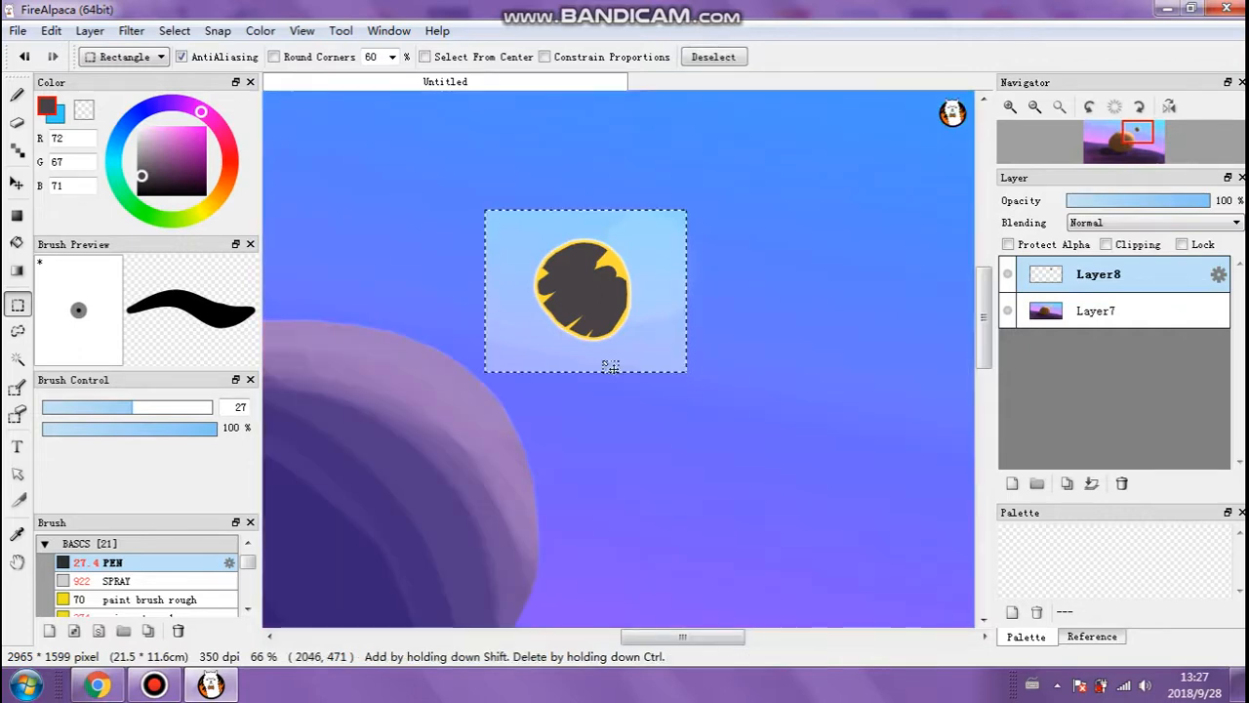
{"action": "left_click", "coordinate": [175, 31]}
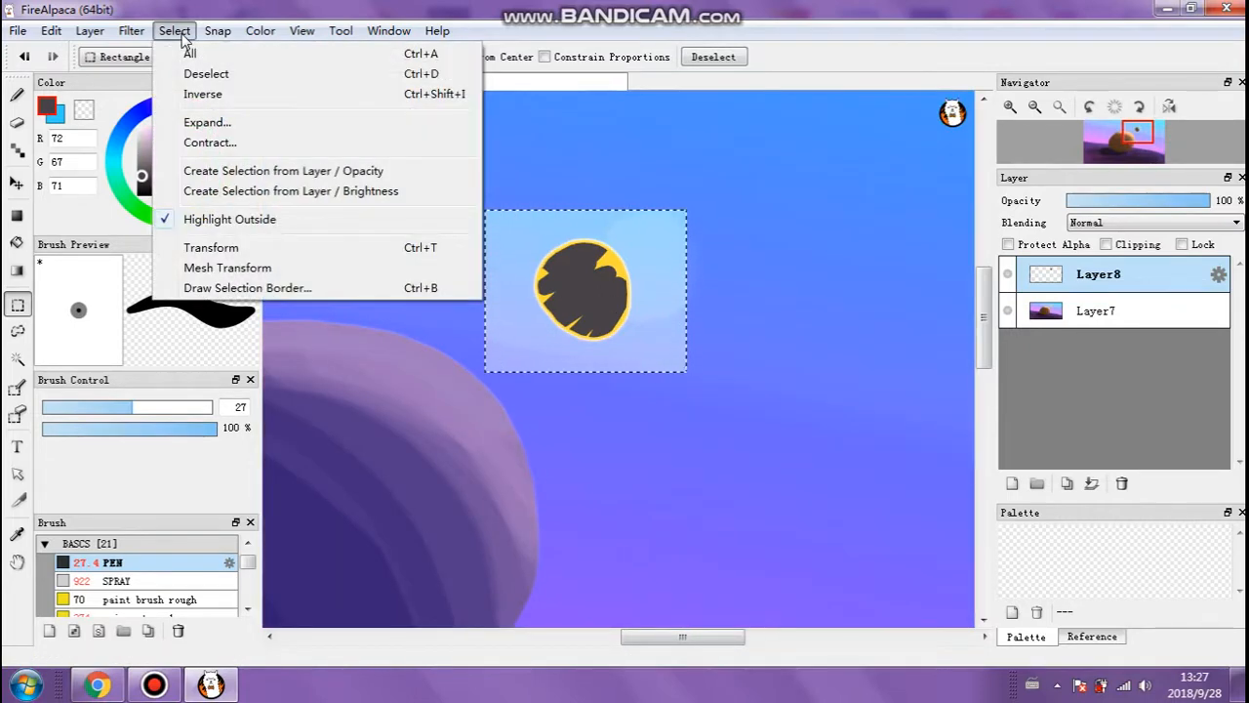
{"action": "left_click", "coordinate": [211, 248]}
{"action": "left_click_drag", "start_coordinate": [642, 309], "coordinate": [578, 246]}
{"action": "left_click_drag", "start_coordinate": [655, 164], "coordinate": [809, 125]}
{"action": "left_click_drag", "start_coordinate": [616, 244], "coordinate": [731, 367]}
{"action": "left_click", "coordinate": [897, 637]}
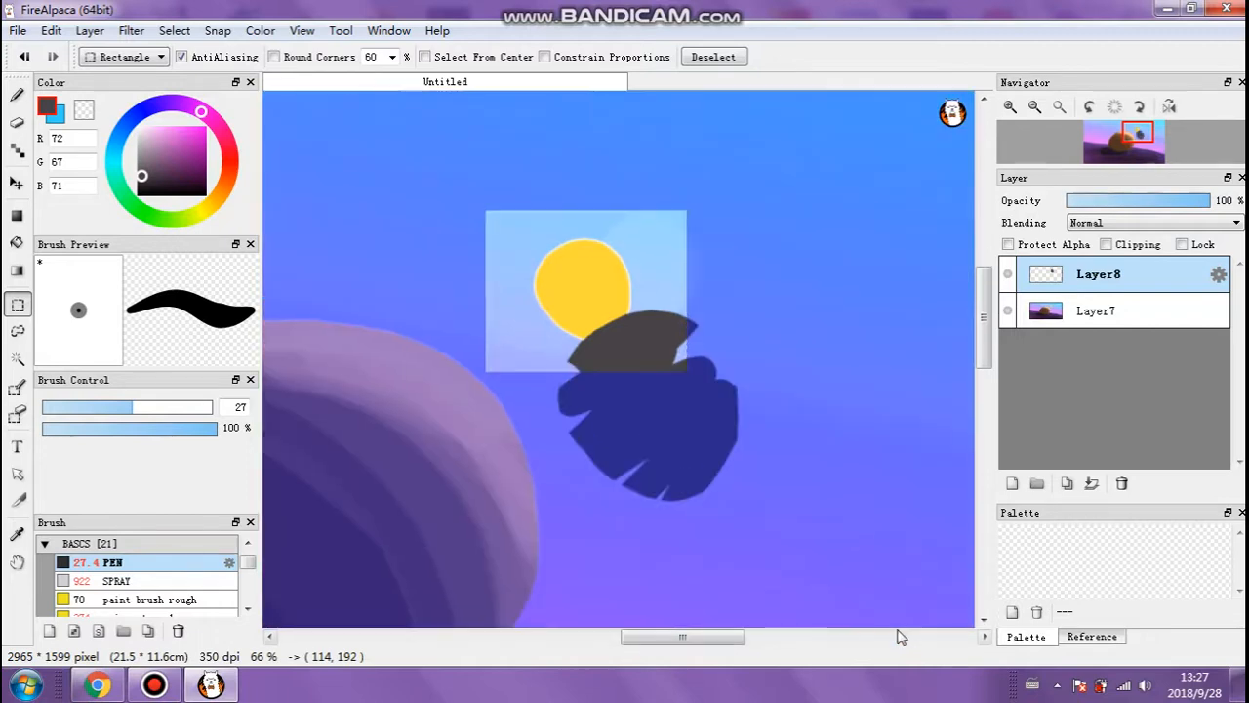
Clear the rectangular selection and delete Layer8 with the dark shape.
{"action": "left_click", "coordinate": [174, 30]}
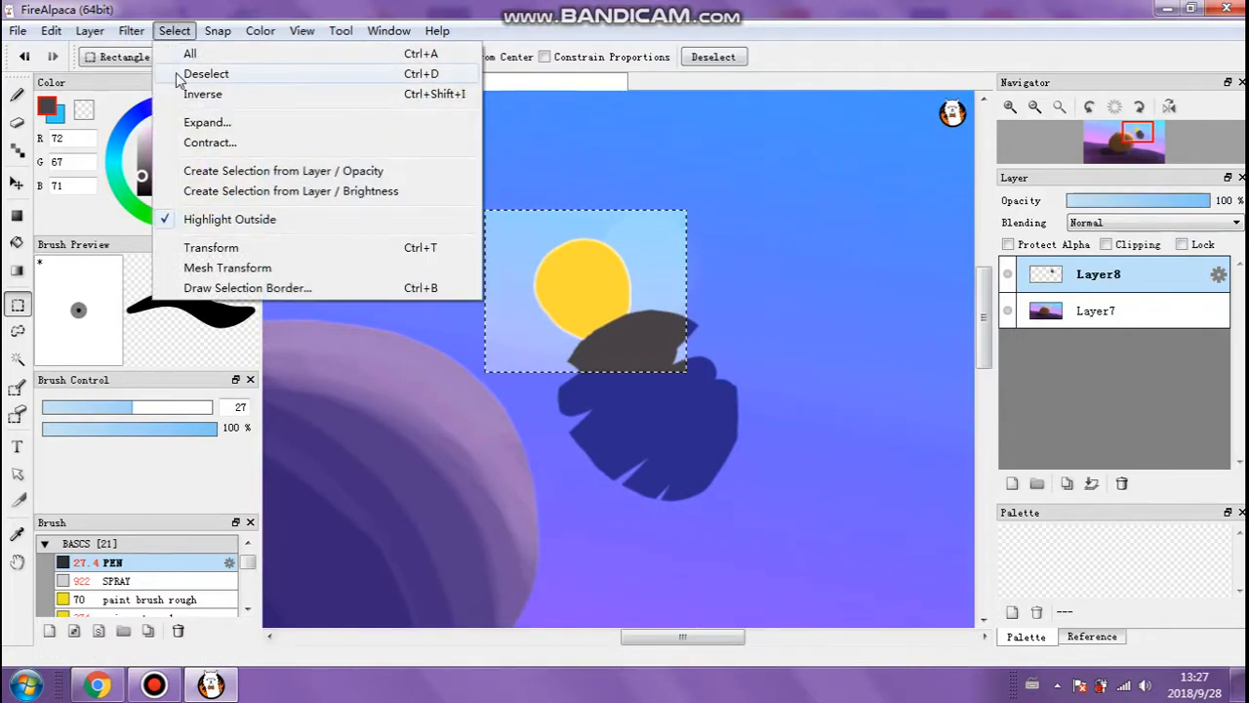
{"action": "left_click", "coordinate": [203, 73]}
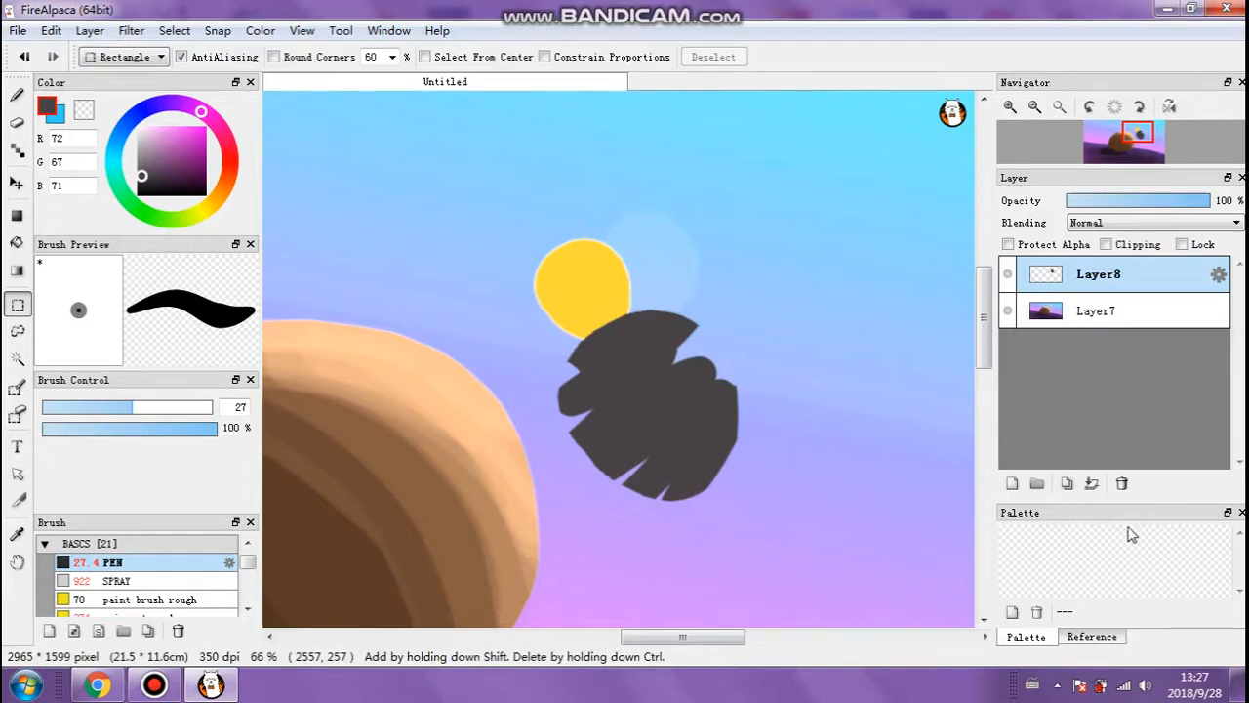
{"action": "left_click", "coordinate": [1121, 483]}
{"action": "scroll", "coordinate": [839, 454], "scroll_direction": "down", "scroll_amount": 2}
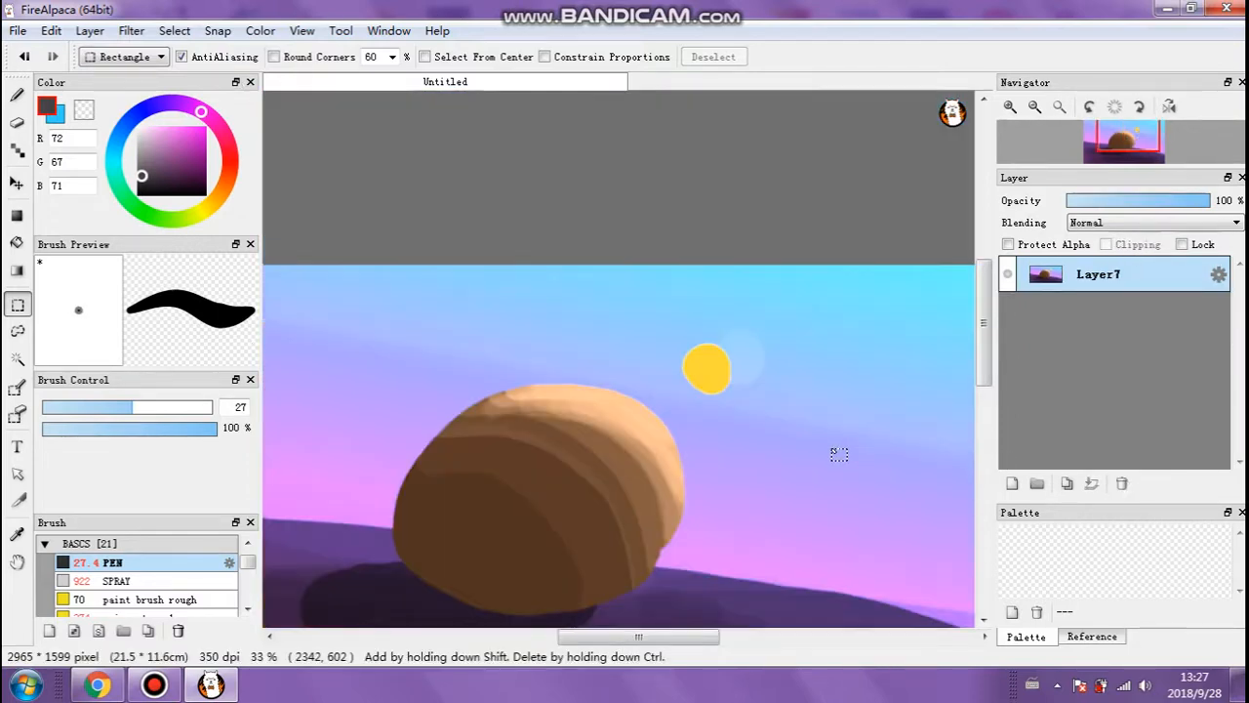
{"action": "left_click_drag", "start_coordinate": [979, 332], "coordinate": [981, 356]}
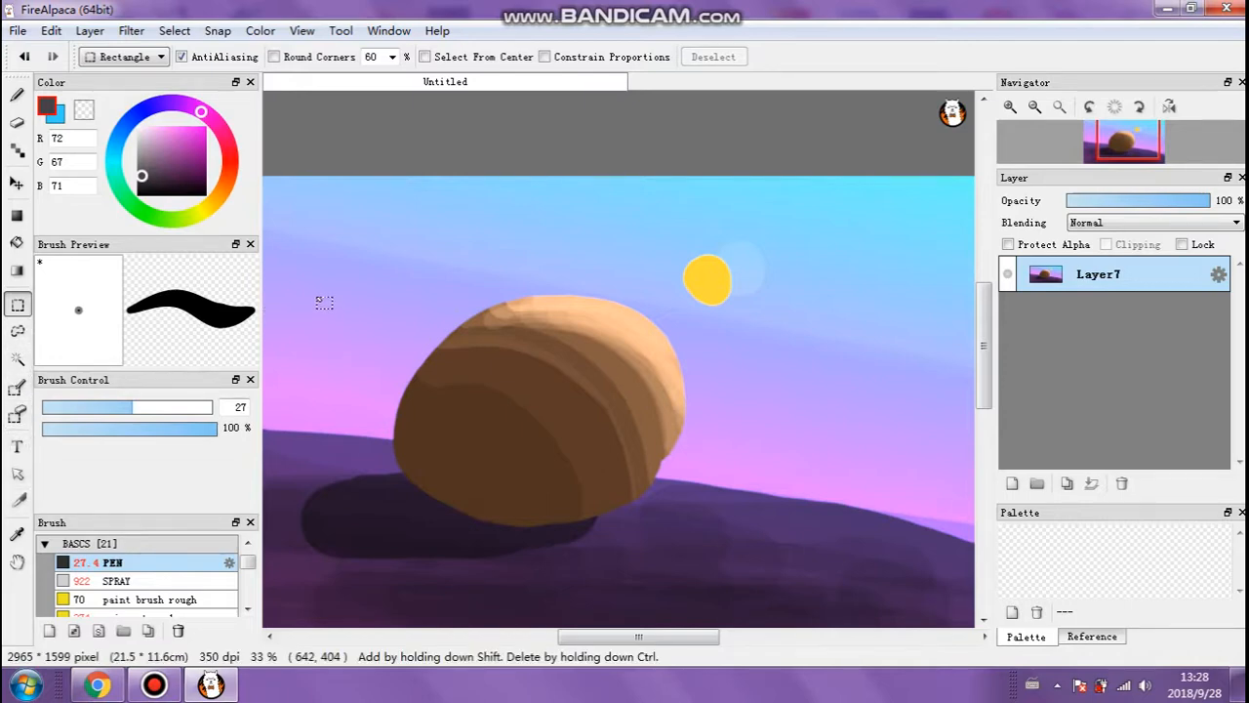
Set the Pen's brush size to 66.
{"action": "left_click", "coordinate": [18, 390]}
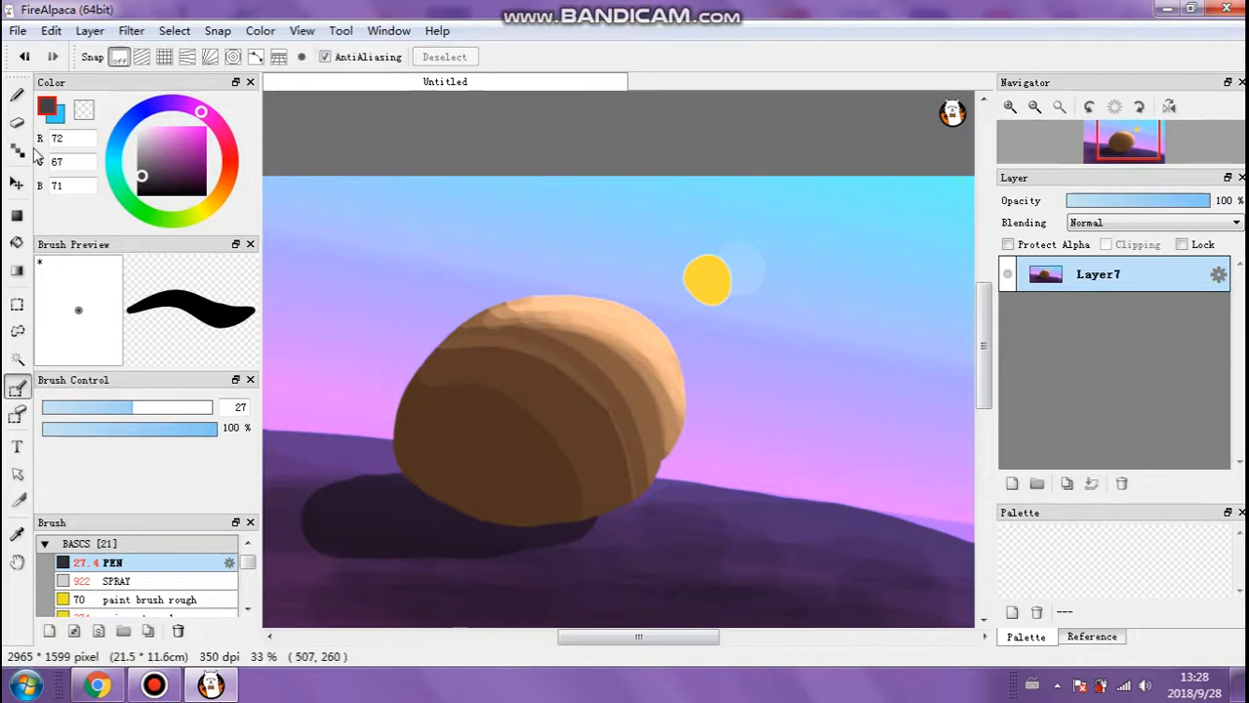
{"action": "left_click", "coordinate": [17, 94]}
{"action": "left_click_drag", "start_coordinate": [132, 408], "coordinate": [179, 408]}
Try a dark zigzag Pen stroke from the sky across the rock and undo it.
{"action": "mouse_move", "coordinate": [408, 258]}
{"action": "left_mouse_down"}
{"action": "mouse_move", "coordinate": [517, 246]}
{"action": "mouse_move", "coordinate": [509, 296]}
{"action": "mouse_move", "coordinate": [597, 303]}
{"action": "mouse_move", "coordinate": [394, 430]}
{"action": "mouse_move", "coordinate": [462, 476]}
{"action": "left_mouse_up"}
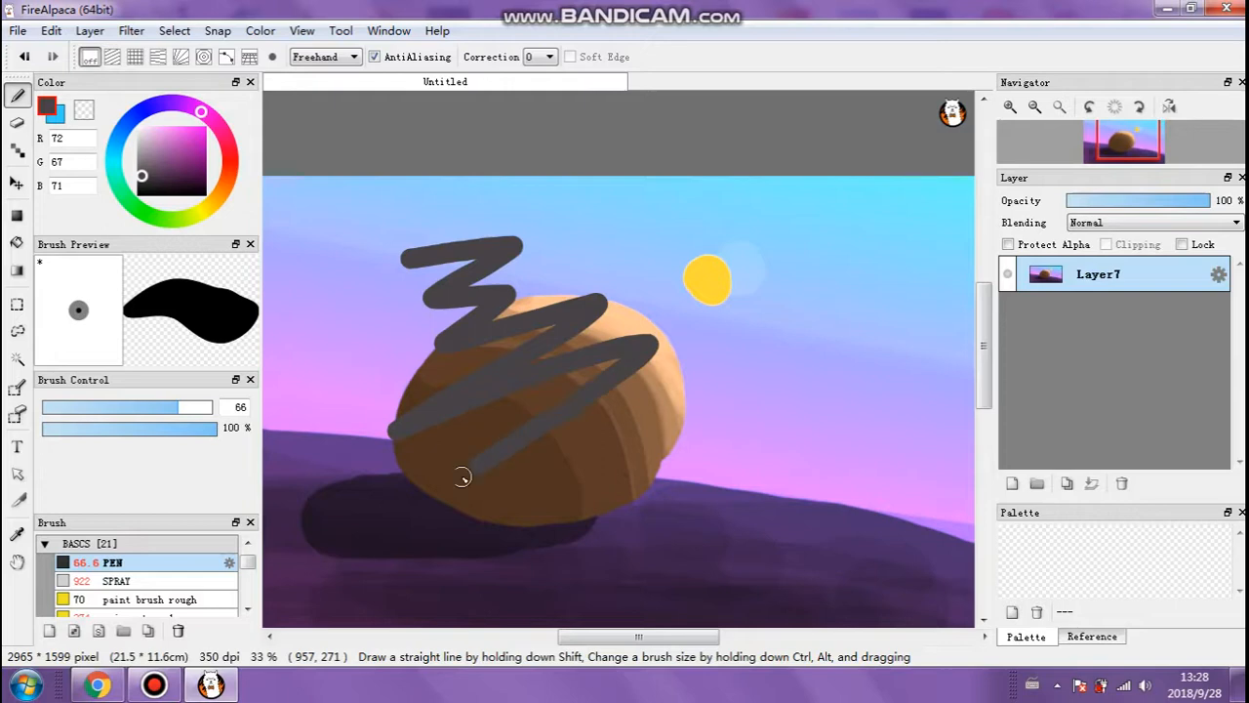
{"action": "key", "text": "ctrl+z"}
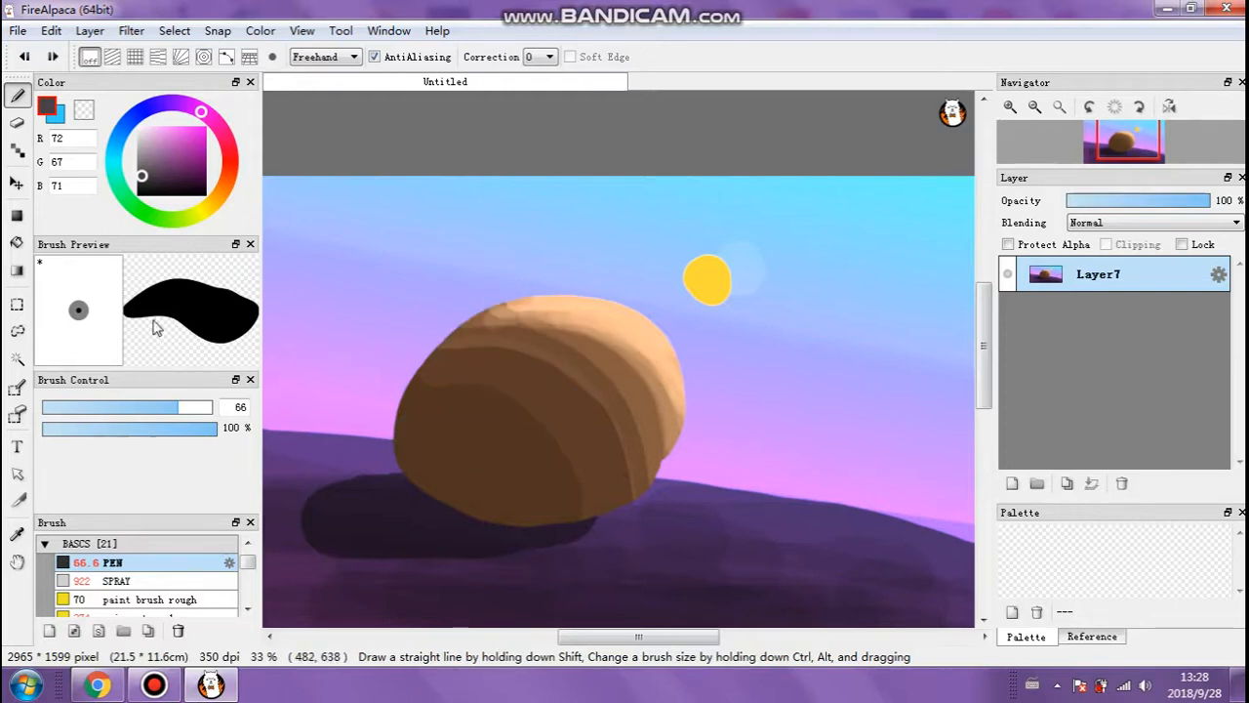
Paint freehand selection areas with the SelectPen at size 66 across the sky, rock, sun and ground.
{"action": "left_click", "coordinate": [15, 387]}
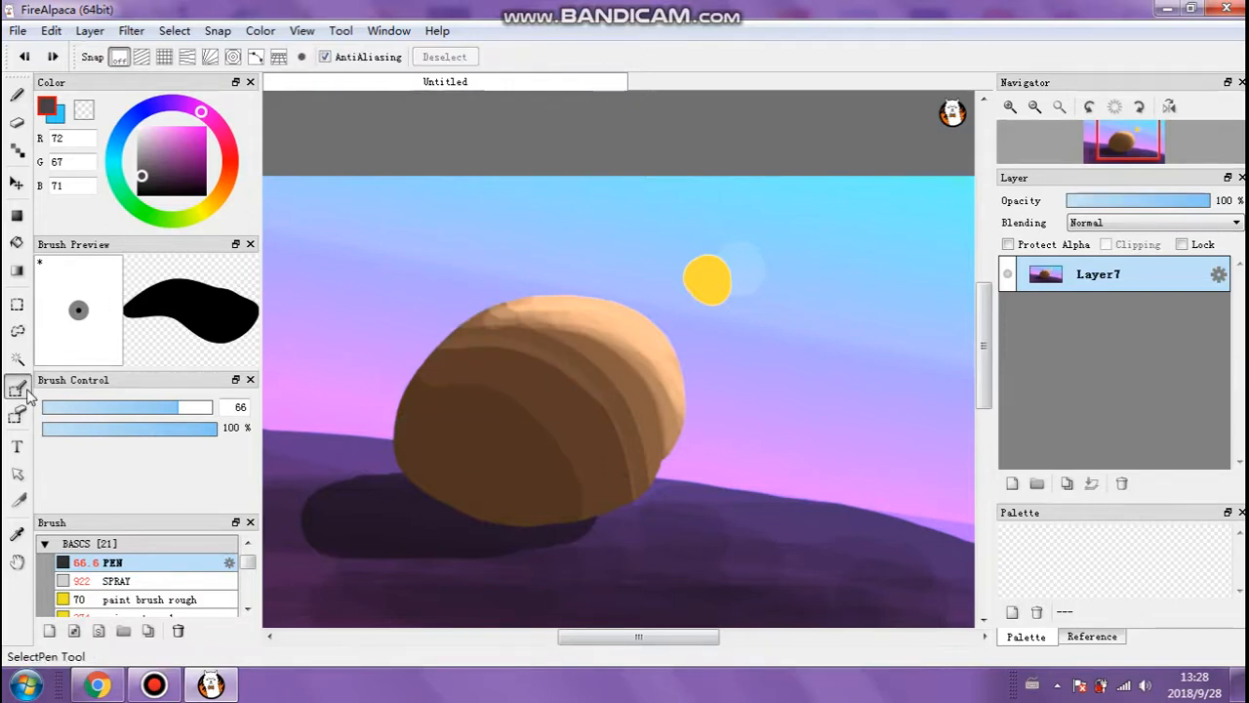
{"action": "mouse_move", "coordinate": [310, 286]}
{"action": "left_mouse_down"}
{"action": "mouse_move", "coordinate": [594, 270]}
{"action": "mouse_move", "coordinate": [444, 463]}
{"action": "left_mouse_up"}
{"action": "mouse_move", "coordinate": [547, 462]}
{"action": "left_mouse_down"}
{"action": "mouse_move", "coordinate": [859, 410]}
{"action": "mouse_move", "coordinate": [873, 432]}
{"action": "left_mouse_up"}
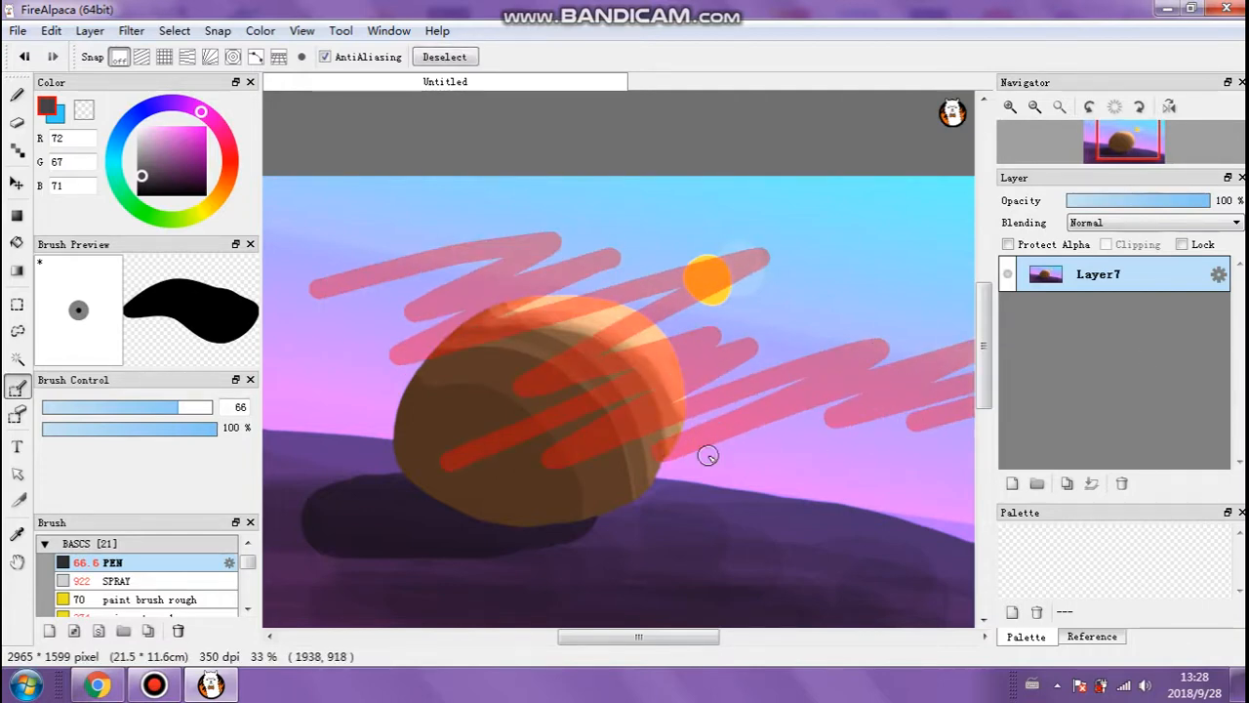
{"action": "scroll", "coordinate": [539, 352], "scroll_direction": "down", "scroll_amount": 1}
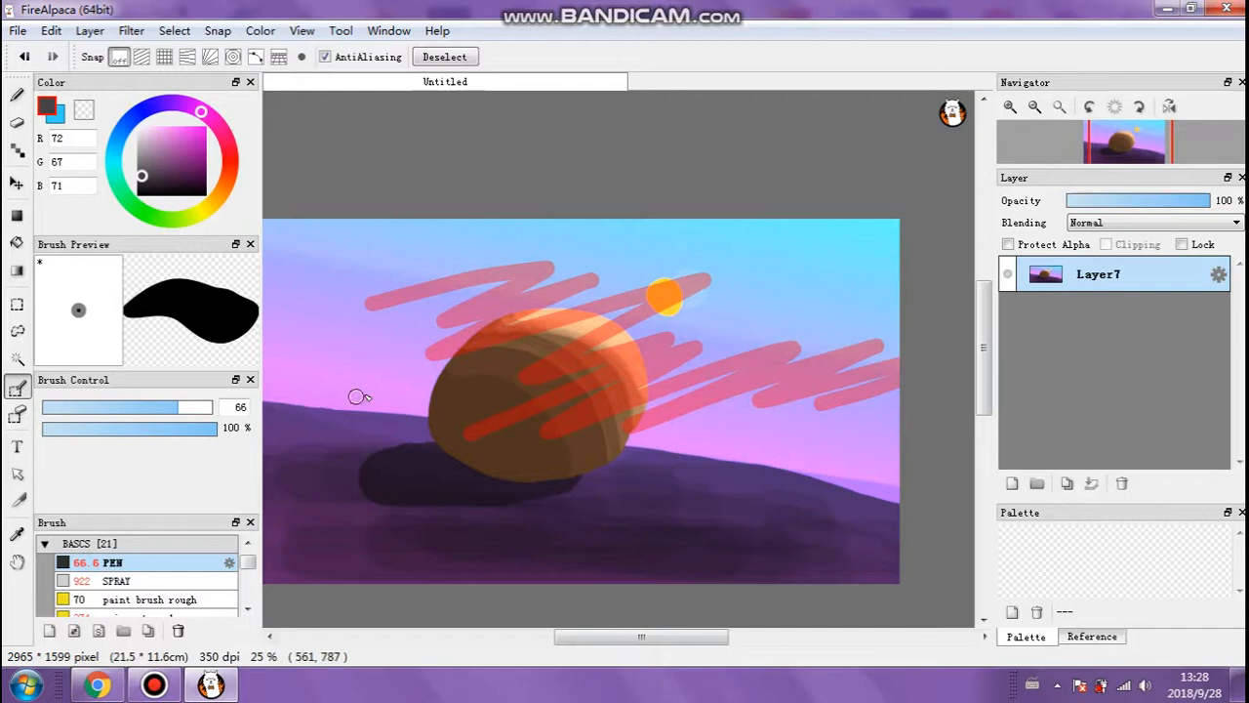
{"action": "left_click_drag", "start_coordinate": [320, 402], "coordinate": [304, 399]}
{"action": "left_click_drag", "start_coordinate": [318, 503], "coordinate": [408, 516]}
{"action": "left_click_drag", "start_coordinate": [591, 521], "coordinate": [622, 521]}
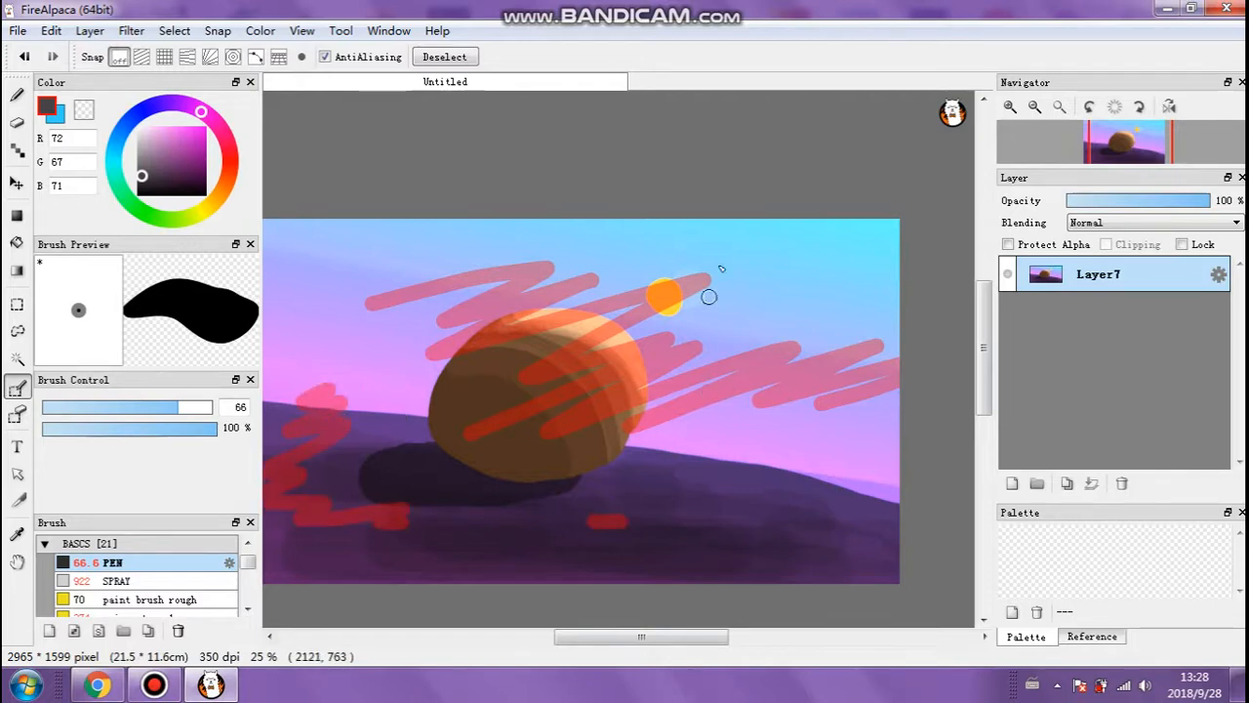
{"action": "mouse_move", "coordinate": [301, 262]}
{"action": "left_mouse_down"}
{"action": "mouse_move", "coordinate": [335, 316]}
{"action": "mouse_move", "coordinate": [347, 308]}
{"action": "left_mouse_up"}
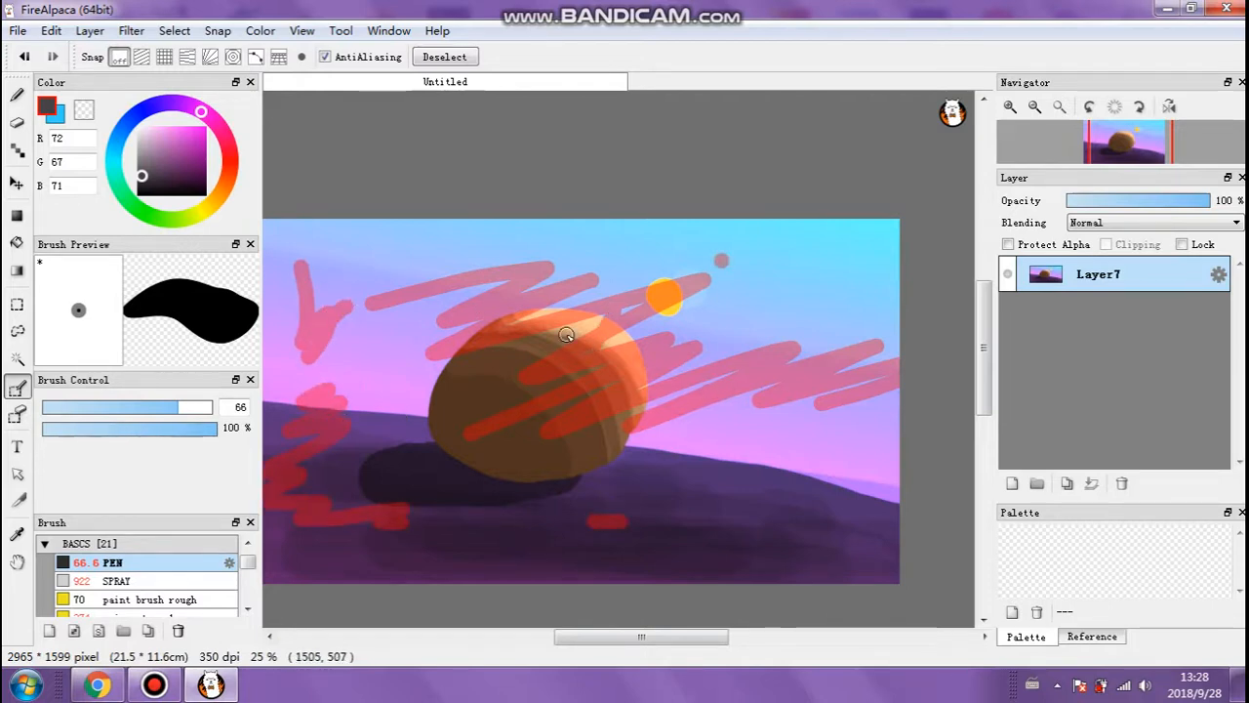
Paint dark grey Pen strokes at size 66 inside the selected areas of Layer7, across the sky, sun and rock.
{"action": "left_click", "coordinate": [24, 104]}
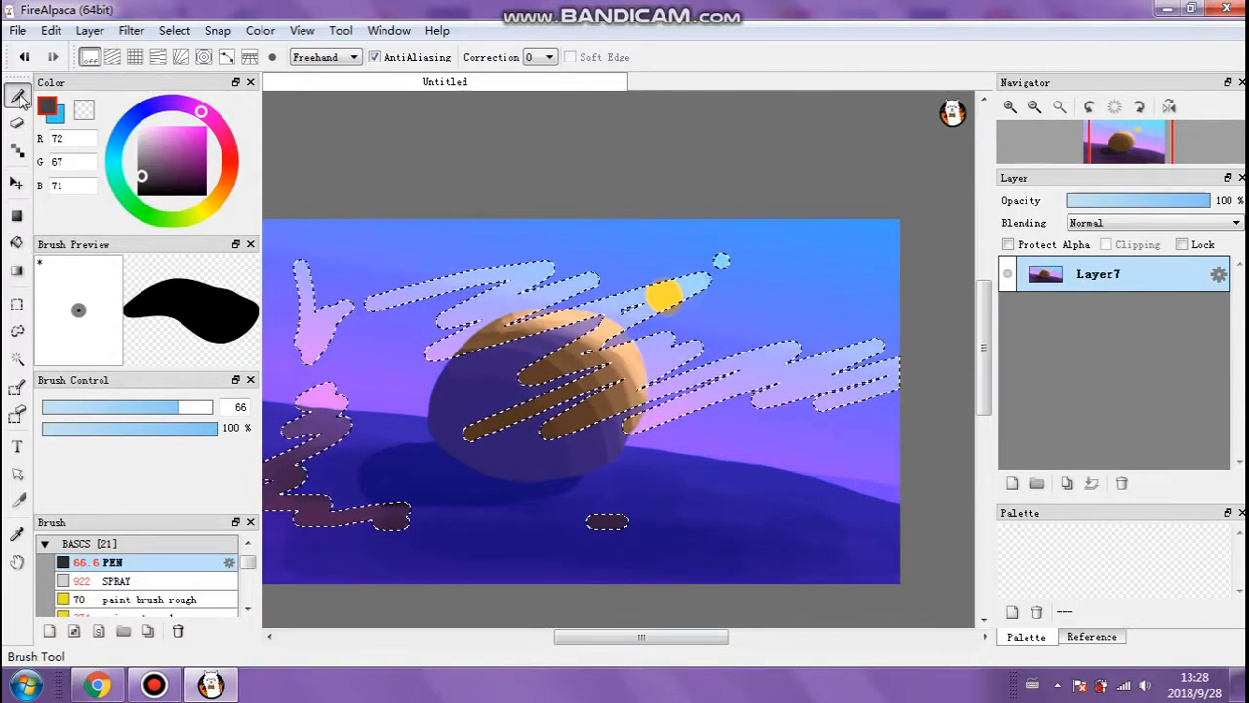
{"action": "scroll", "coordinate": [566, 304], "scroll_direction": "up", "scroll_amount": 1}
{"action": "scroll", "coordinate": [527, 302], "scroll_direction": "up", "scroll_amount": 1}
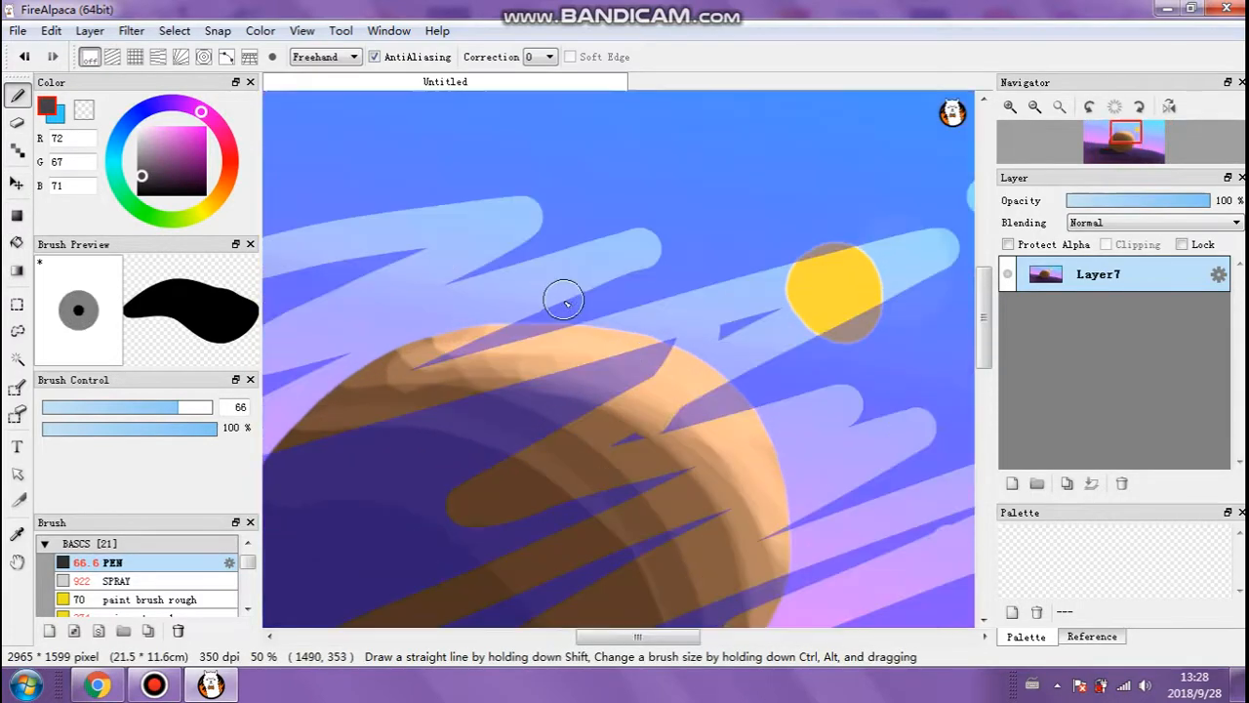
{"action": "scroll", "coordinate": [704, 255], "scroll_direction": "down", "scroll_amount": 2}
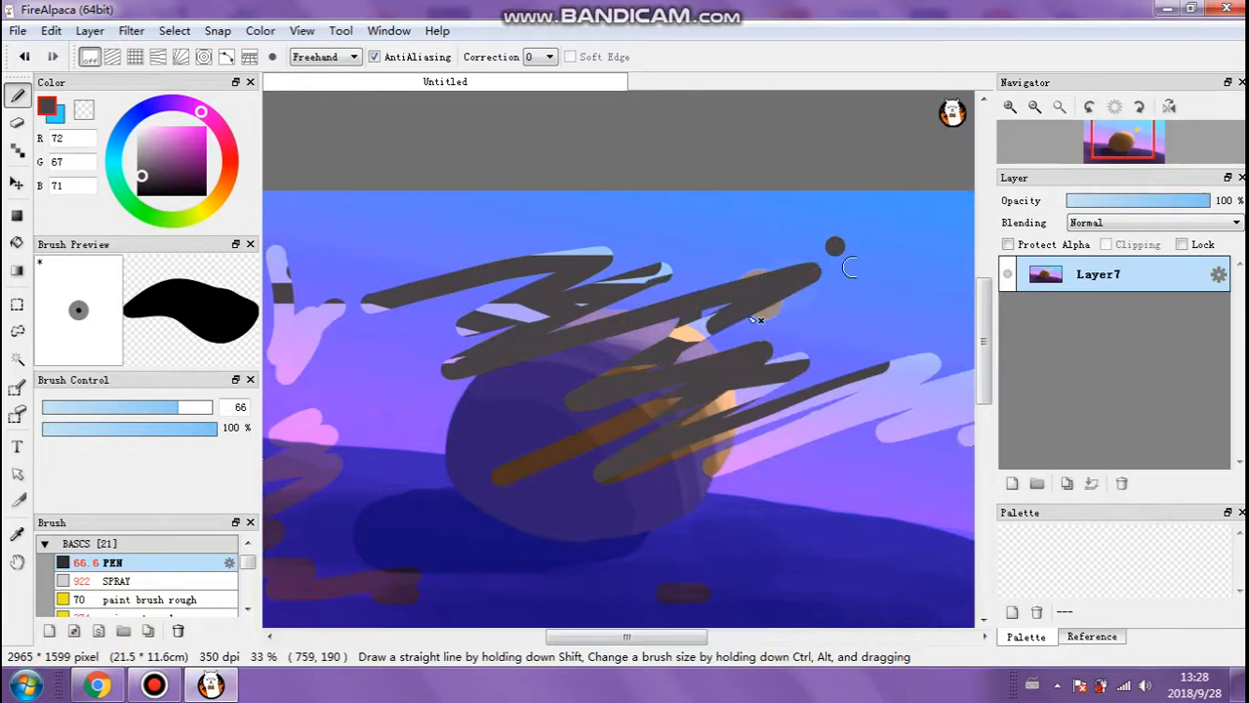
{"action": "left_click_drag", "start_coordinate": [397, 295], "coordinate": [641, 253]}
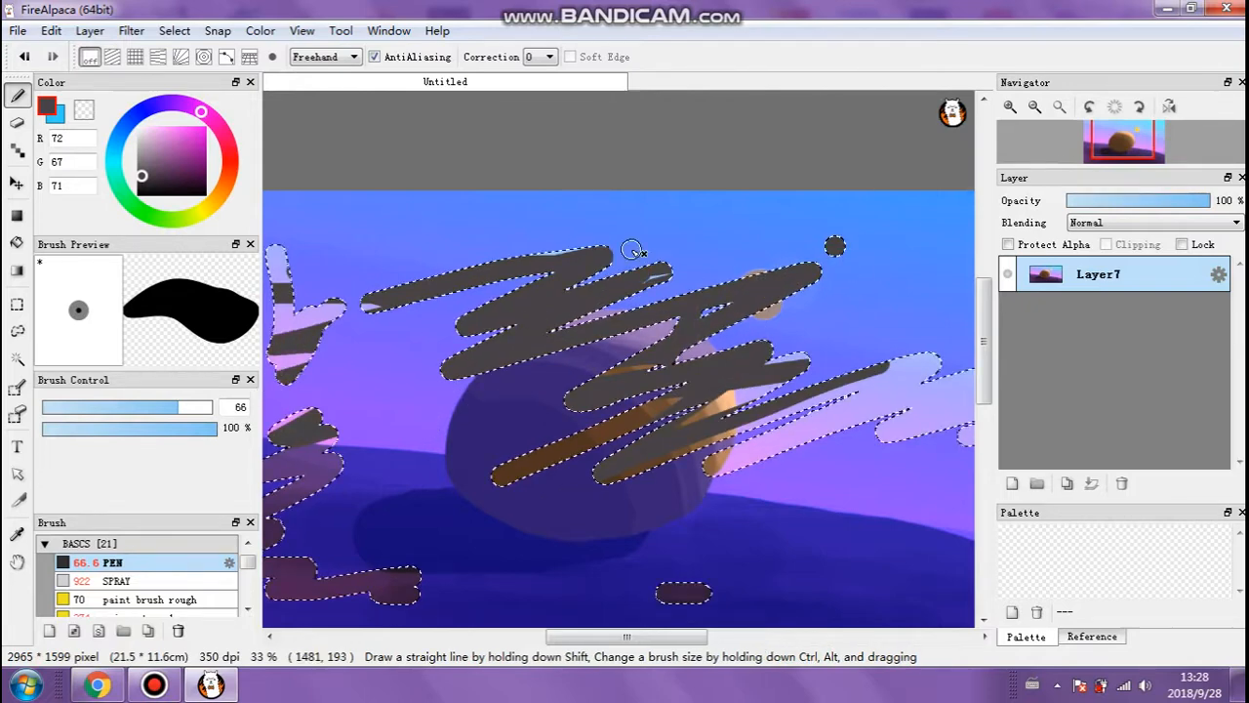
Add a new layer and paint red (255, 0, 3) Pen strokes inside the selected areas across the sky and rock.
{"action": "left_click", "coordinate": [1012, 483]}
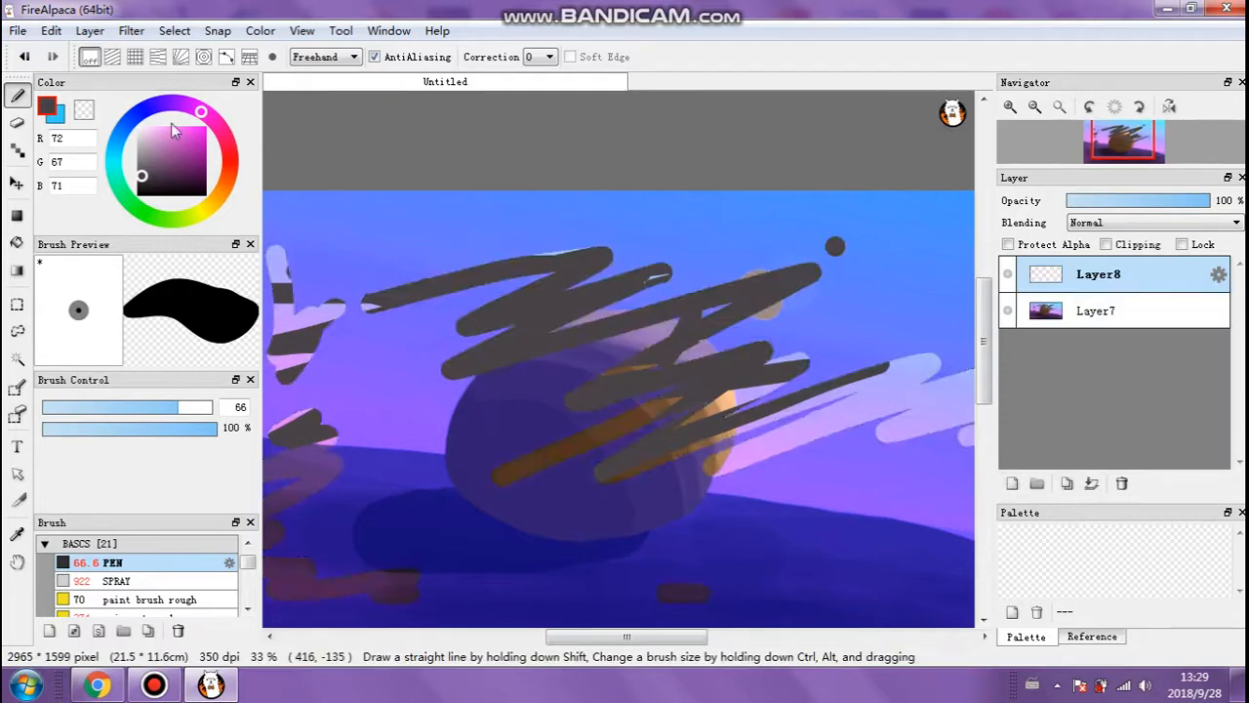
{"action": "left_click", "coordinate": [231, 161]}
{"action": "left_click_drag", "start_coordinate": [197, 139], "coordinate": [217, 121]}
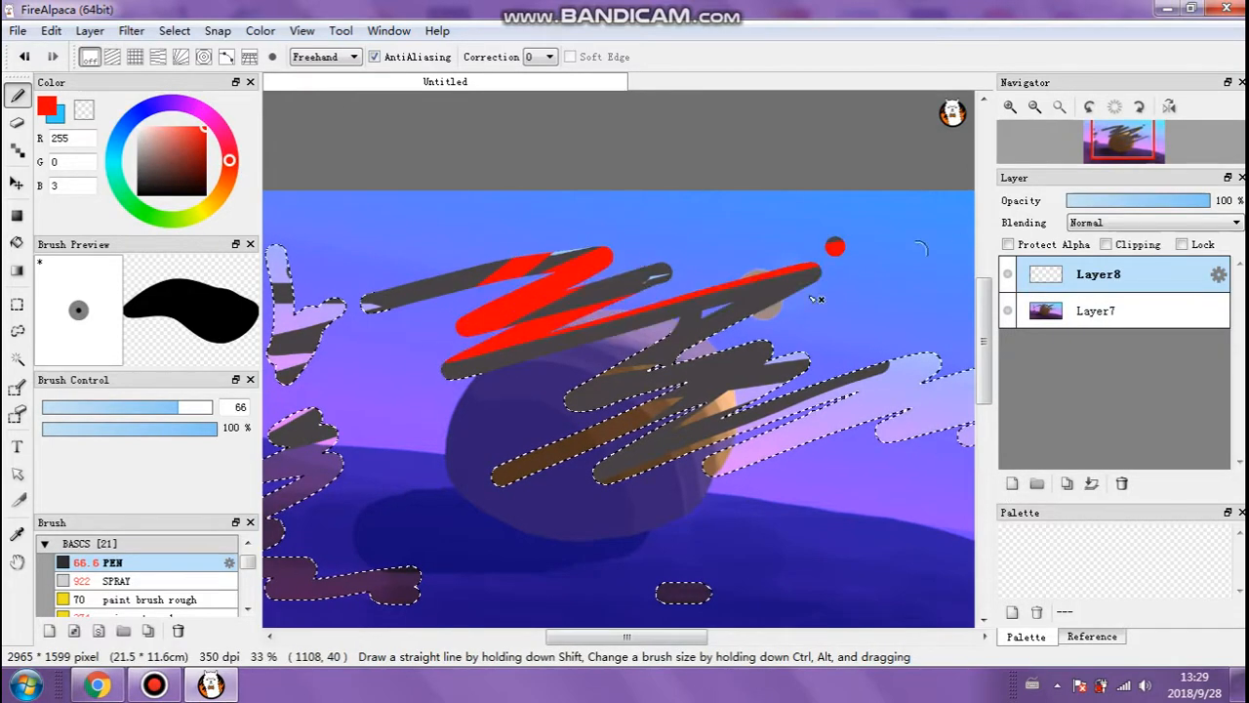
{"action": "left_click_drag", "start_coordinate": [354, 300], "coordinate": [288, 311]}
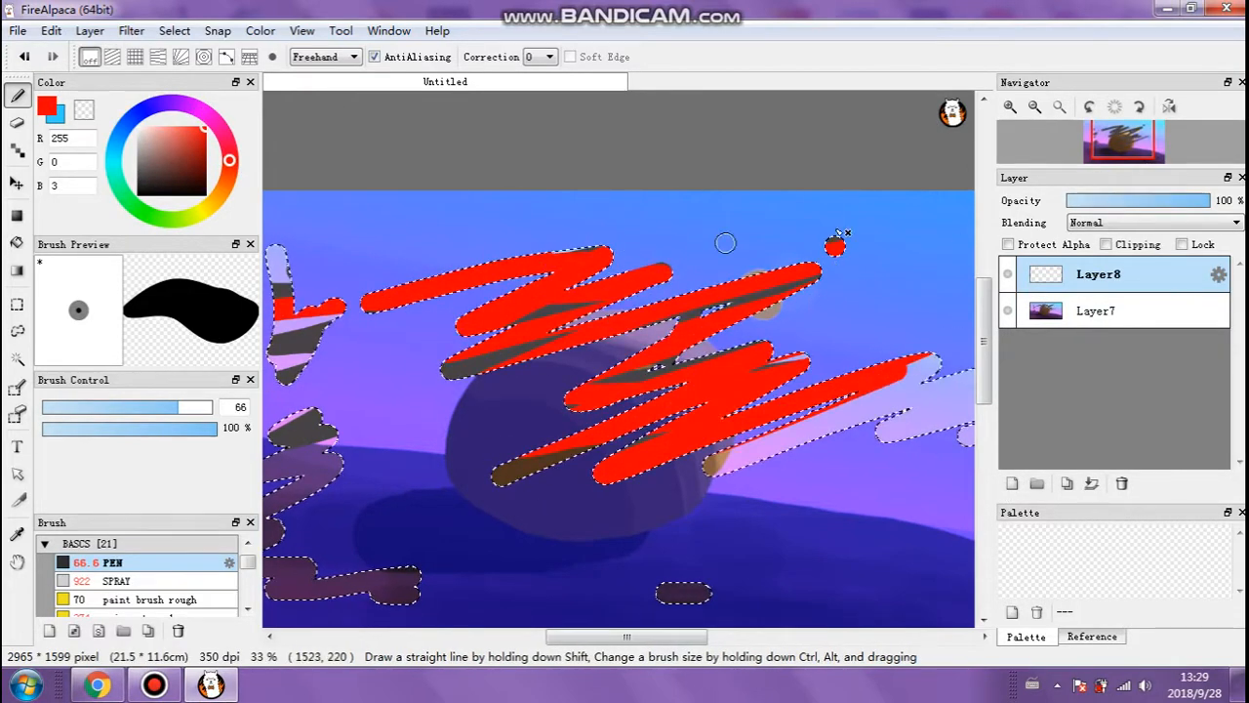
{"action": "left_click", "coordinate": [1166, 224]}
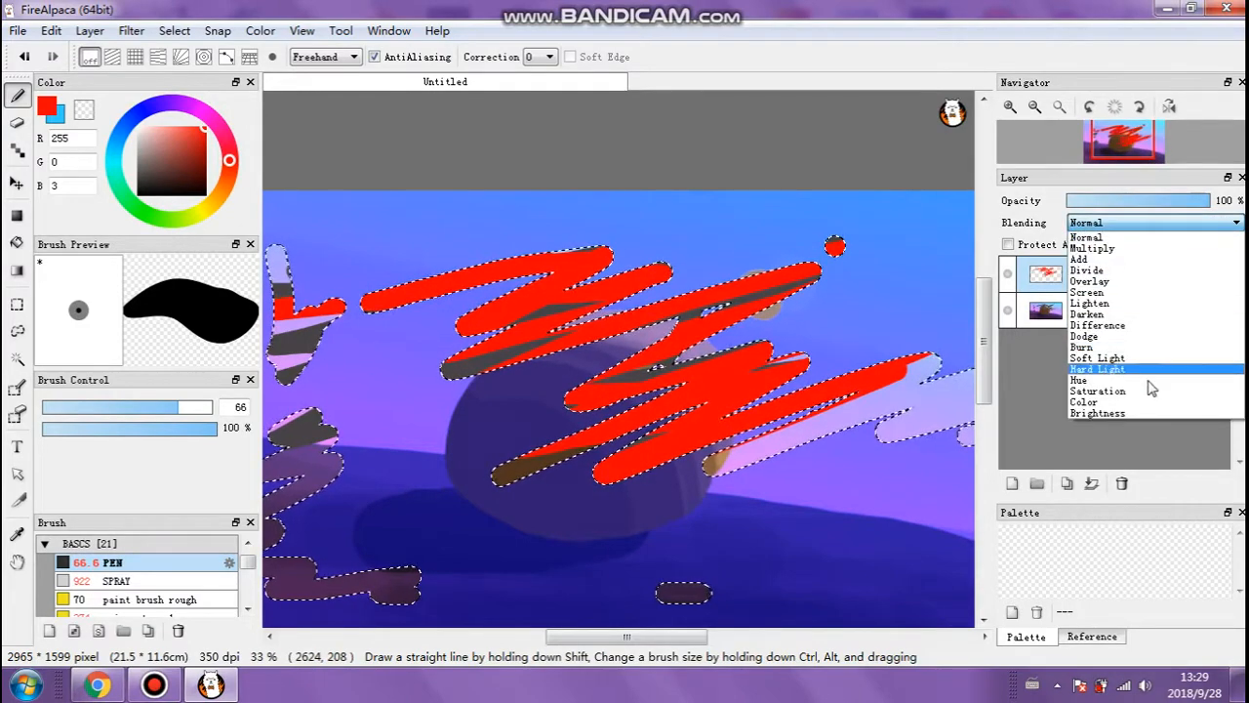
{"action": "left_click", "coordinate": [1171, 222]}
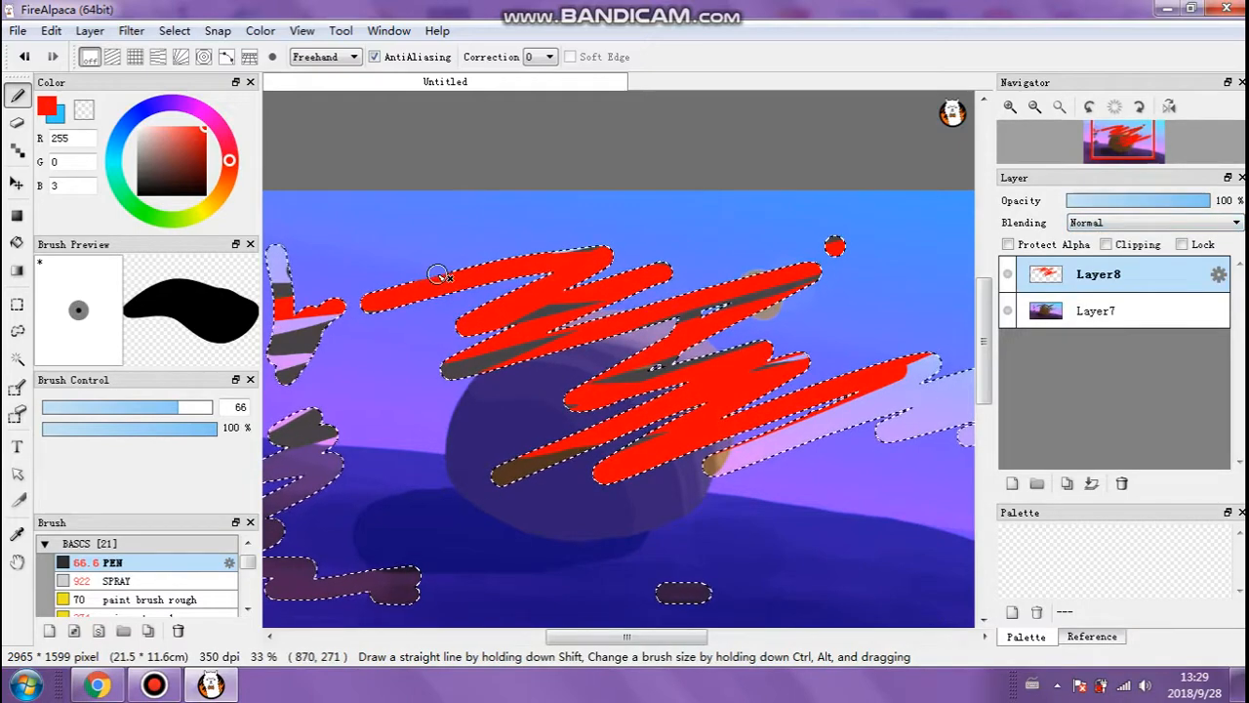
Undo the red strokes, the new layer, the dark grey strokes and the painted selection.
{"action": "key", "text": "ctrl+z"}
{"action": "key", "text": "ctrl+z"}
{"action": "key", "text": "ctrl+z"}
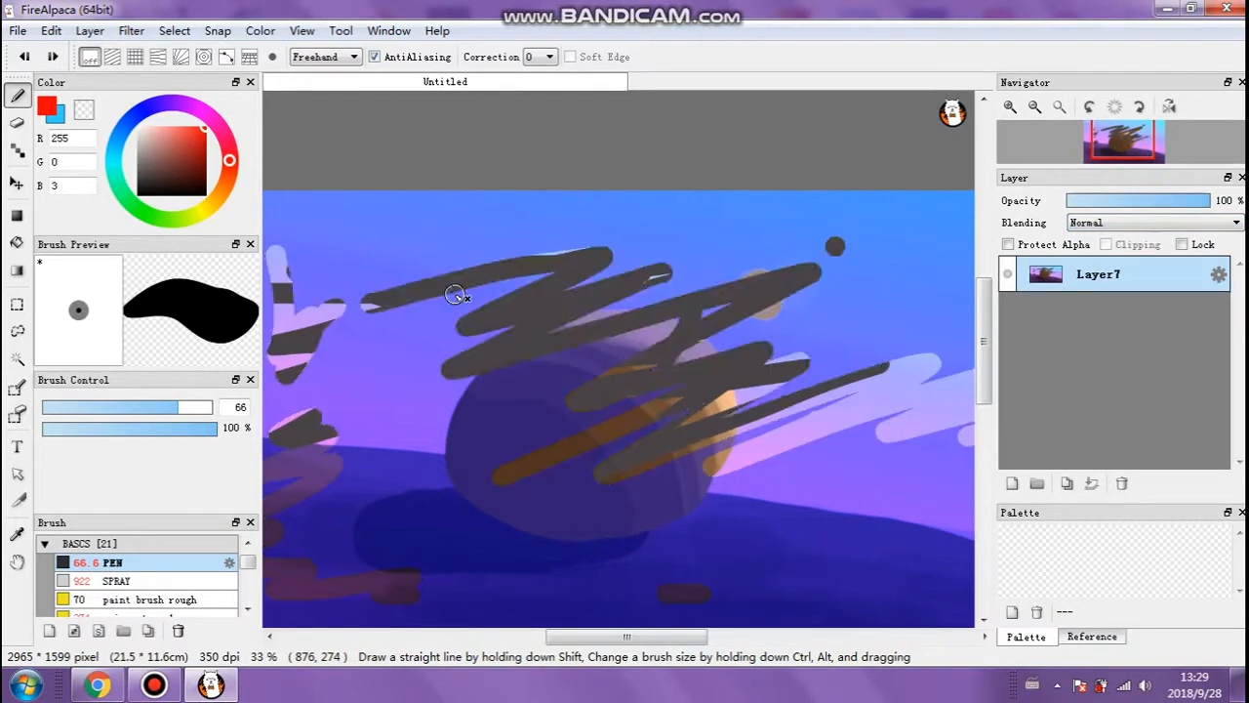
{"action": "key", "text": "ctrl+z"}
{"action": "key", "text": "ctrl+z"}
{"action": "key", "text": "ctrl+z"}
{"action": "key", "text": "ctrl+z"}
{"action": "key", "text": "ctrl+z"}
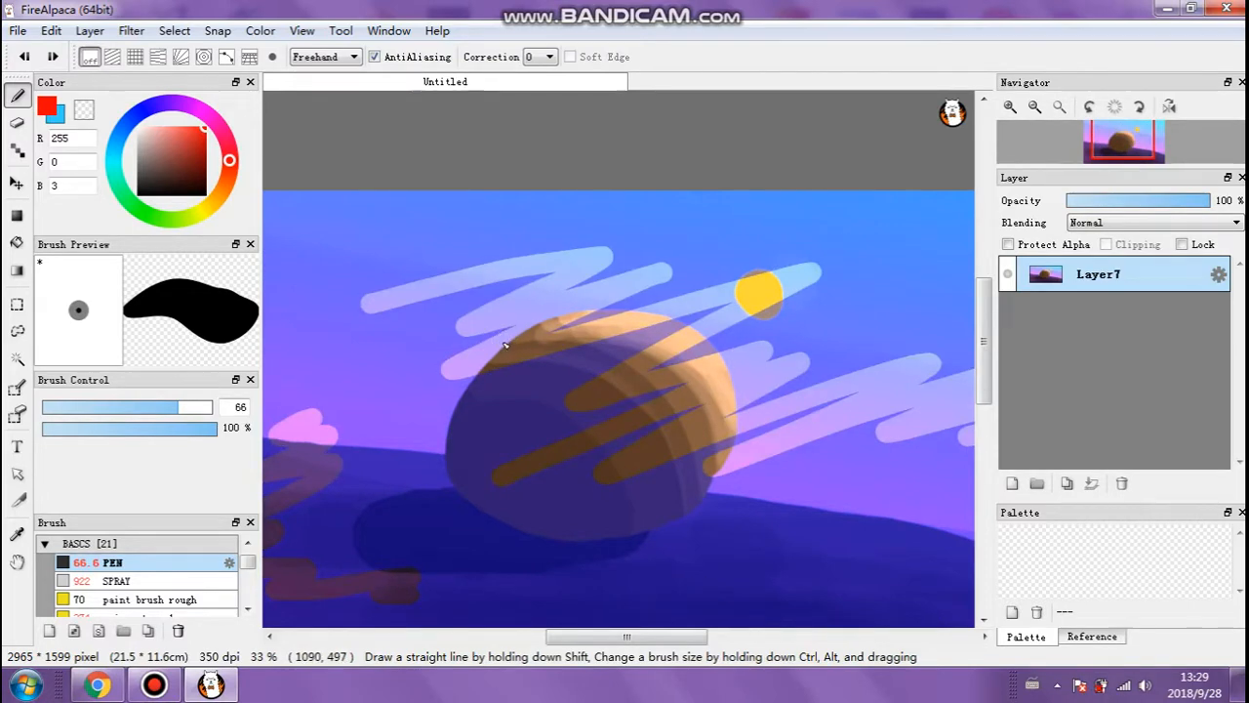
{"action": "scroll", "coordinate": [438, 326], "scroll_direction": "down", "scroll_amount": 2}
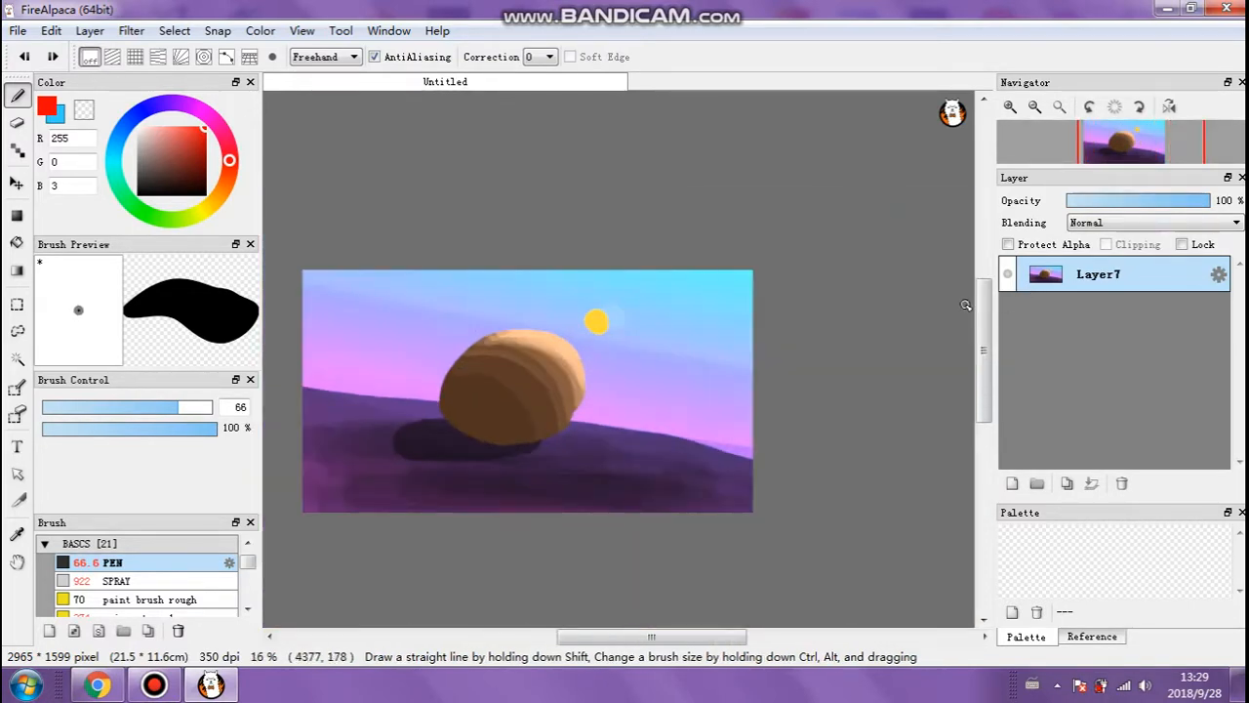
{"action": "left_click_drag", "start_coordinate": [987, 310], "coordinate": [986, 319]}
{"action": "left_click_drag", "start_coordinate": [627, 642], "coordinate": [591, 644]}
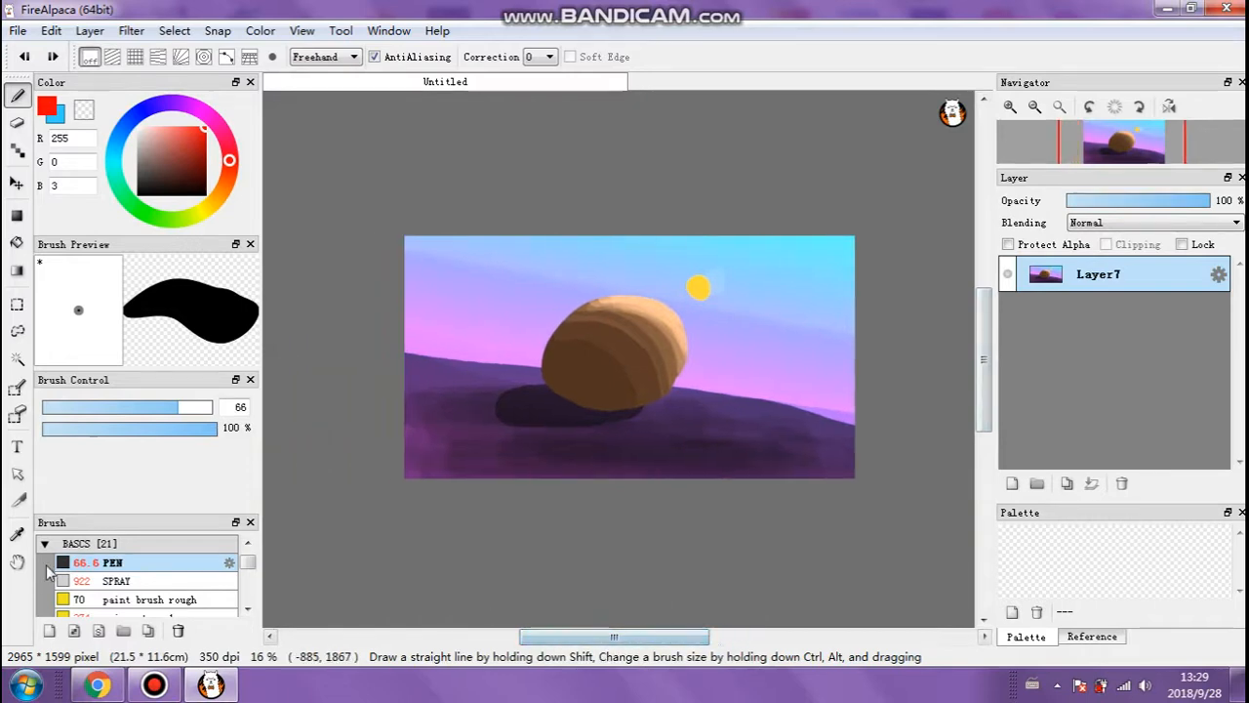
Set the color to 119, 89, 89 and paint a SelectPen selection at size 213 over the rock and nearby sky.
{"action": "left_click", "coordinate": [15, 388]}
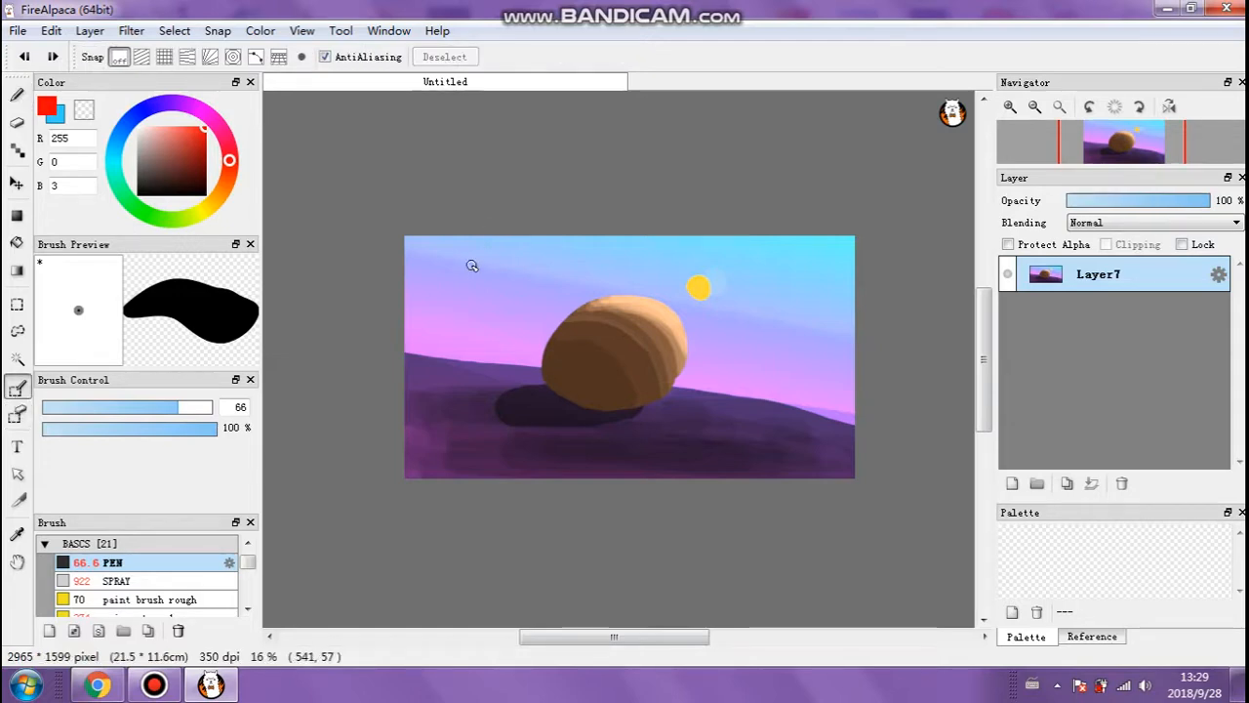
{"action": "left_click", "coordinate": [155, 162]}
{"action": "left_click", "coordinate": [16, 95]}
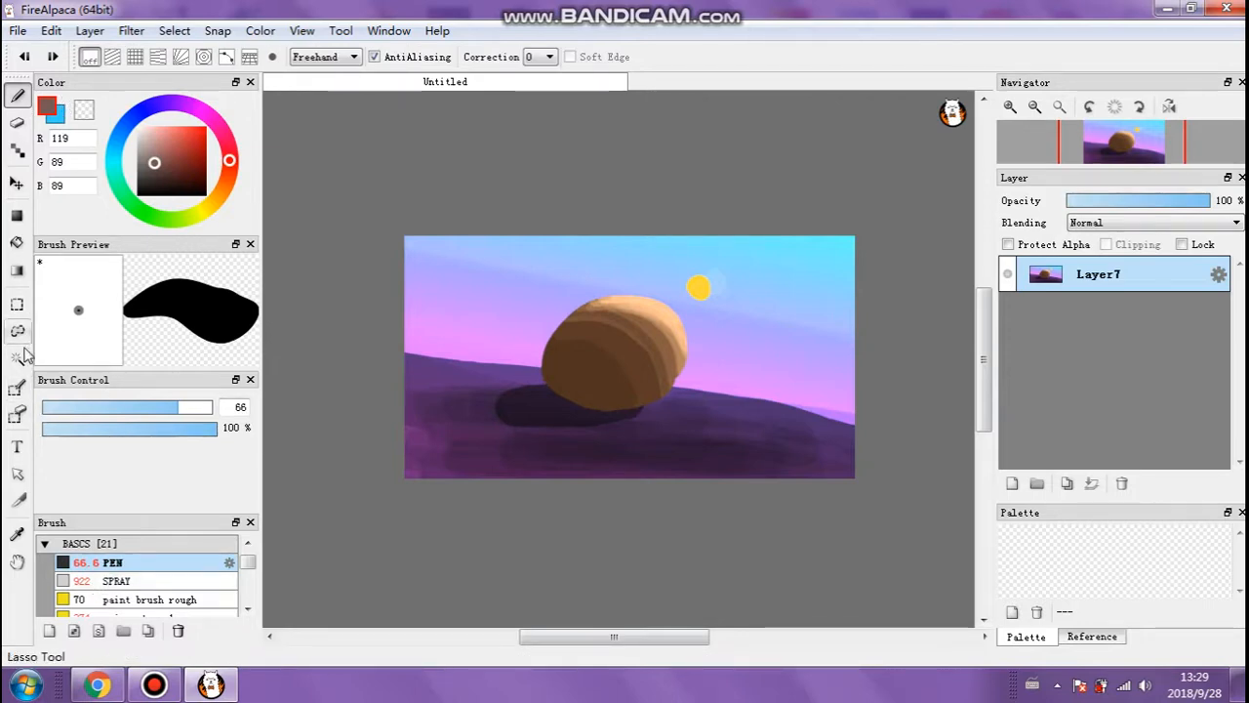
{"action": "left_click", "coordinate": [20, 389]}
{"action": "left_click_drag", "start_coordinate": [161, 407], "coordinate": [212, 407]}
{"action": "mouse_move", "coordinate": [560, 306]}
{"action": "left_mouse_down"}
{"action": "mouse_move", "coordinate": [598, 303]}
{"action": "mouse_move", "coordinate": [557, 404]}
{"action": "mouse_move", "coordinate": [572, 257]}
{"action": "mouse_move", "coordinate": [626, 228]}
{"action": "left_mouse_up"}
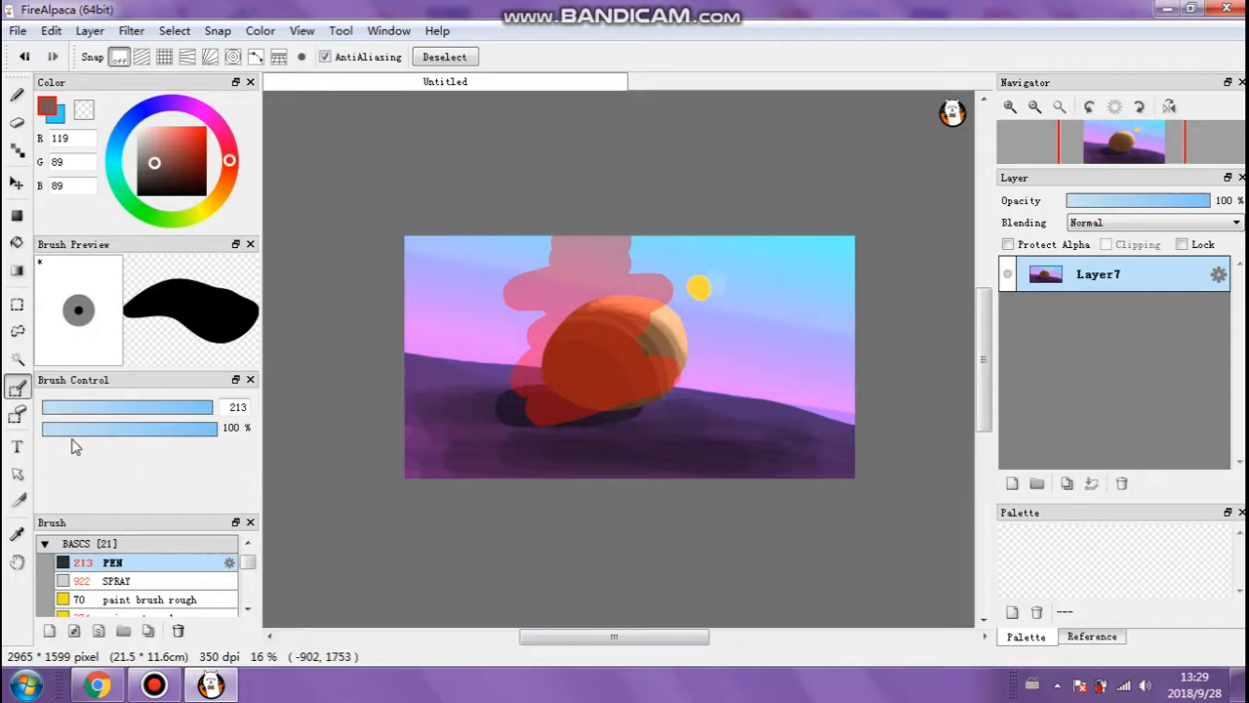
Remove parts of the painted selection across the sky and rock with the selection eraser at size 213.
{"action": "left_click", "coordinate": [19, 417]}
{"action": "mouse_move", "coordinate": [466, 290]}
{"action": "left_mouse_down"}
{"action": "mouse_move", "coordinate": [658, 261]}
{"action": "mouse_move", "coordinate": [618, 269]}
{"action": "mouse_move", "coordinate": [593, 388]}
{"action": "mouse_move", "coordinate": [630, 368]}
{"action": "mouse_move", "coordinate": [536, 293]}
{"action": "mouse_move", "coordinate": [590, 236]}
{"action": "mouse_move", "coordinate": [733, 266]}
{"action": "mouse_move", "coordinate": [570, 248]}
{"action": "mouse_move", "coordinate": [588, 262]}
{"action": "mouse_move", "coordinate": [537, 271]}
{"action": "left_mouse_up"}
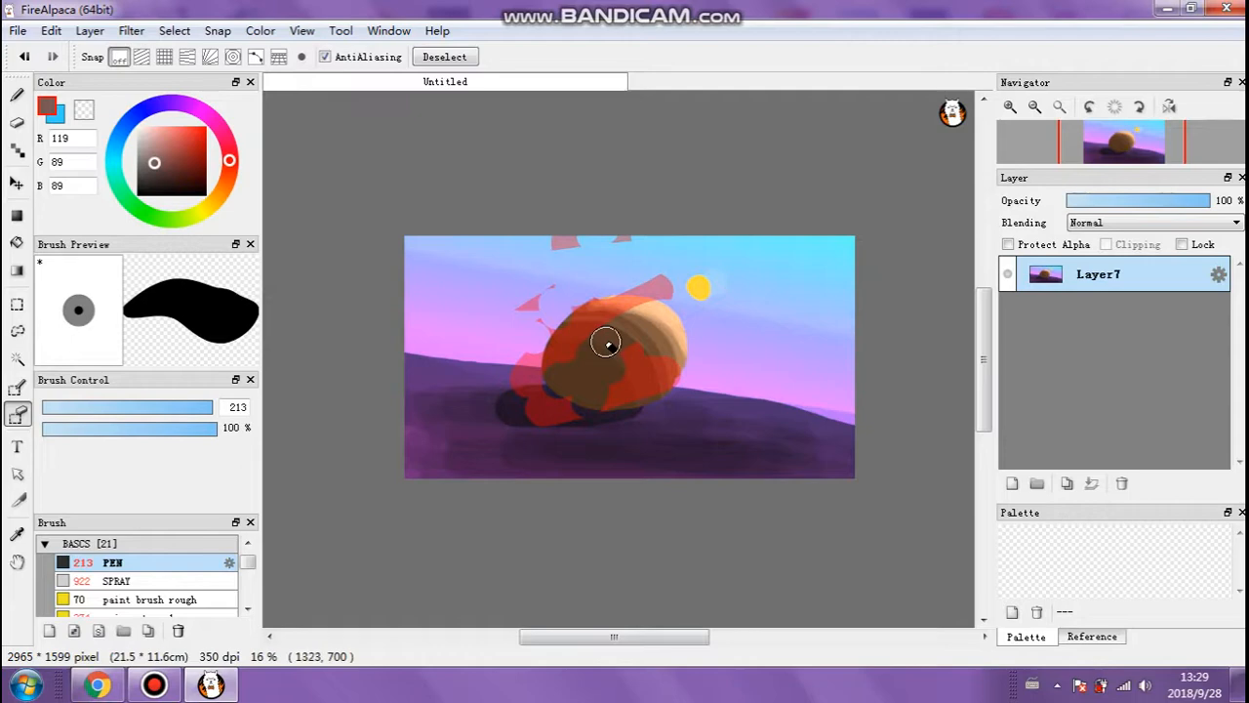
Undo the latest selection erasures and clear the whole selection.
{"action": "key", "text": "ctrl+z"}
{"action": "key", "text": "ctrl+z"}
{"action": "key", "text": "ctrl+z"}
{"action": "key", "text": "ctrl+z"}
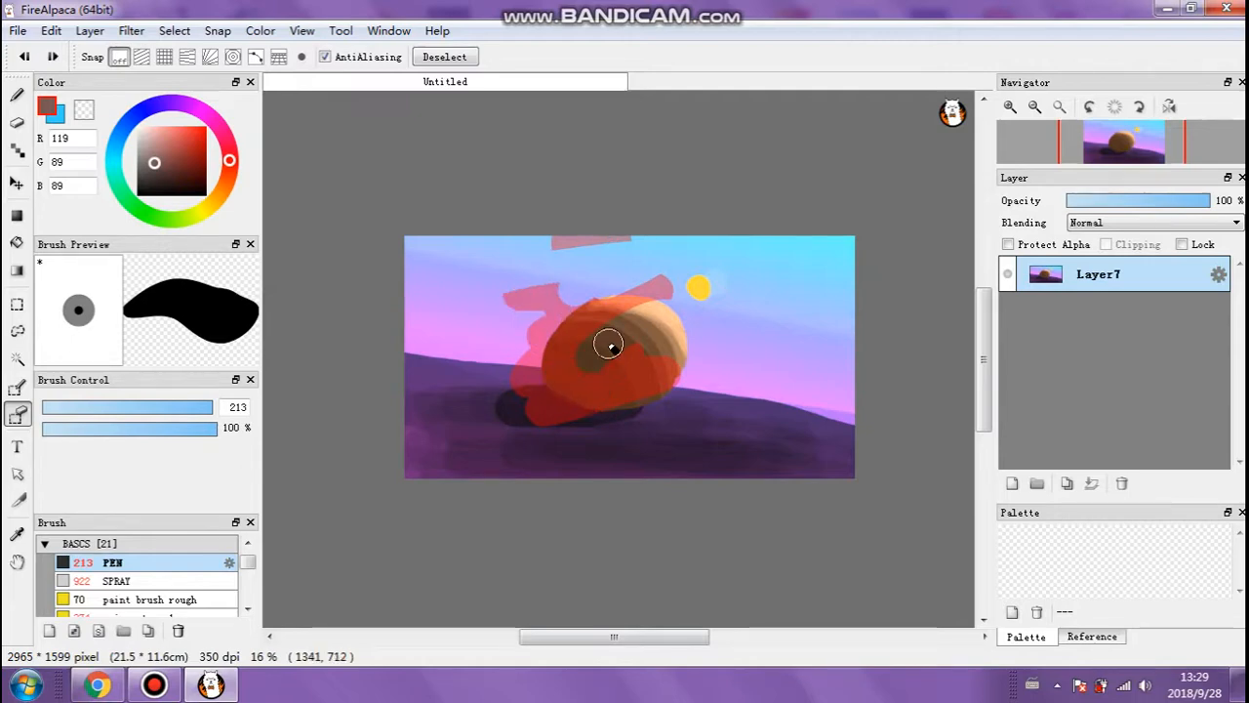
{"action": "key", "text": "ctrl+d"}
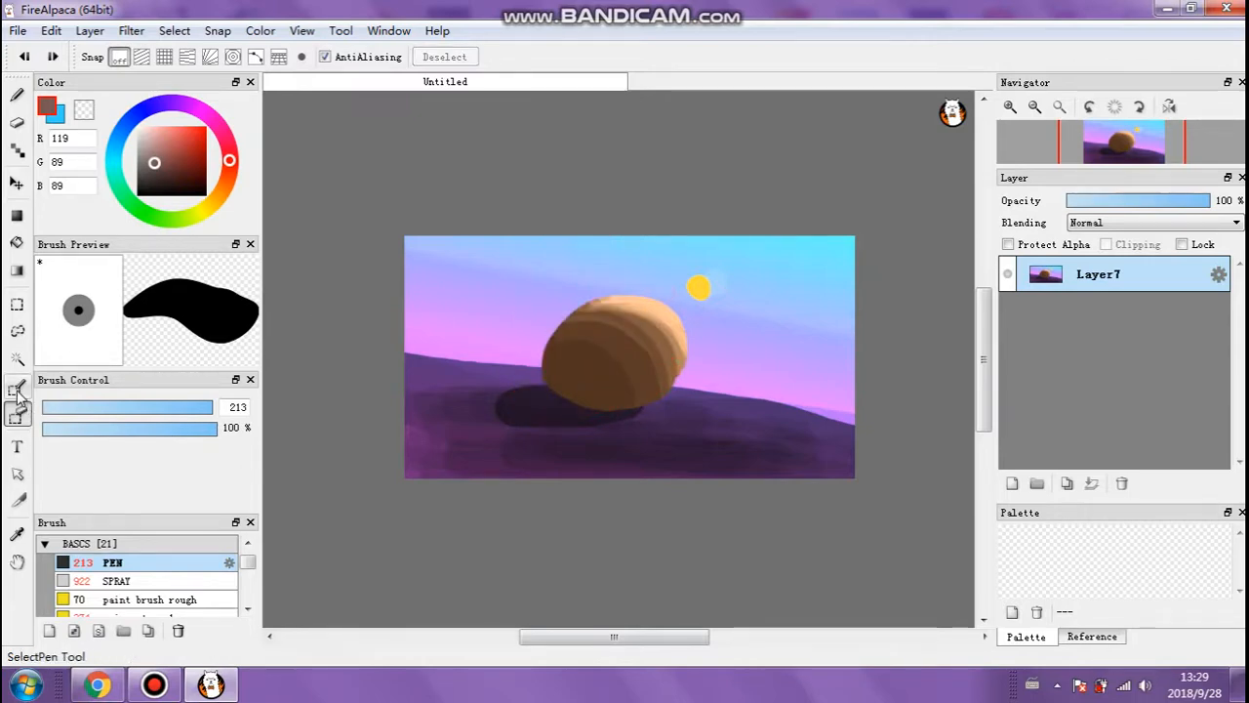
Place a text reading "ddvvdb" in the sky near the rock, in EucrosiaUPC at 30 pt.
{"action": "left_click", "coordinate": [24, 447]}
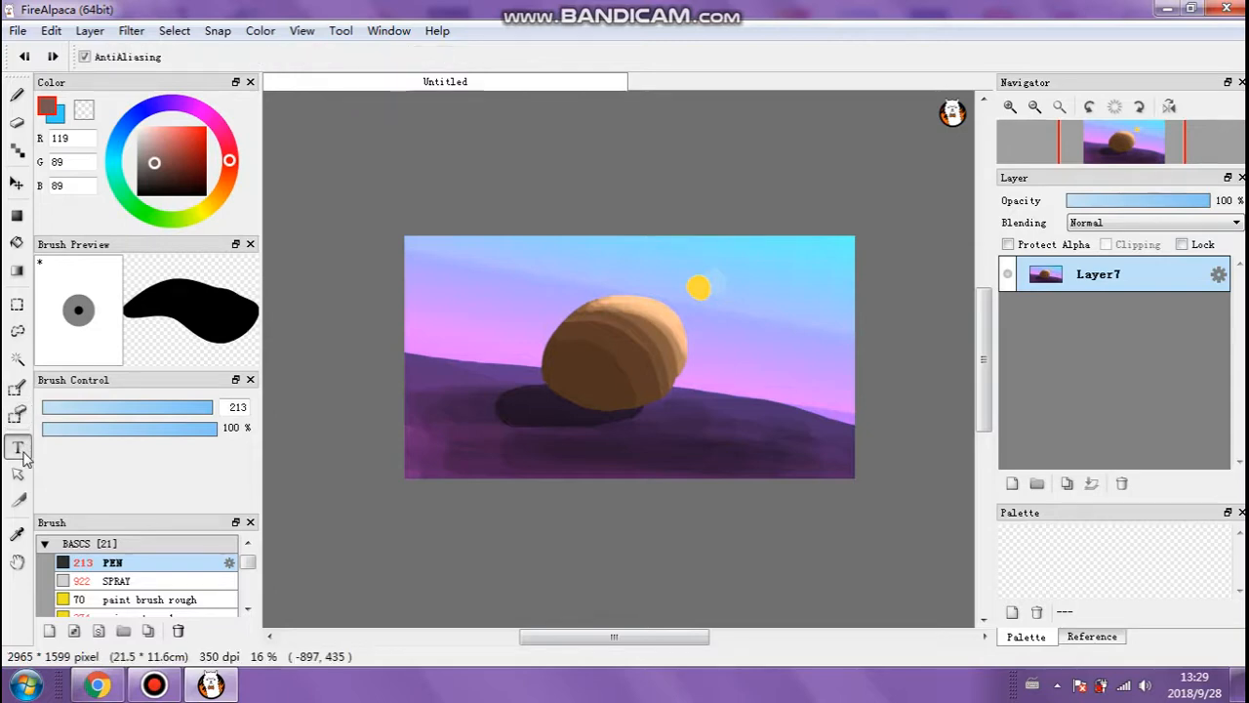
{"action": "left_click", "coordinate": [442, 278]}
{"action": "mouse_move", "coordinate": [549, 255]}
{"action": "left_mouse_down"}
{"action": "mouse_move", "coordinate": [181, 86]}
{"action": "mouse_move", "coordinate": [251, 66]}
{"action": "mouse_move", "coordinate": [174, 46]}
{"action": "left_mouse_up"}
{"action": "left_click", "coordinate": [206, 102]}
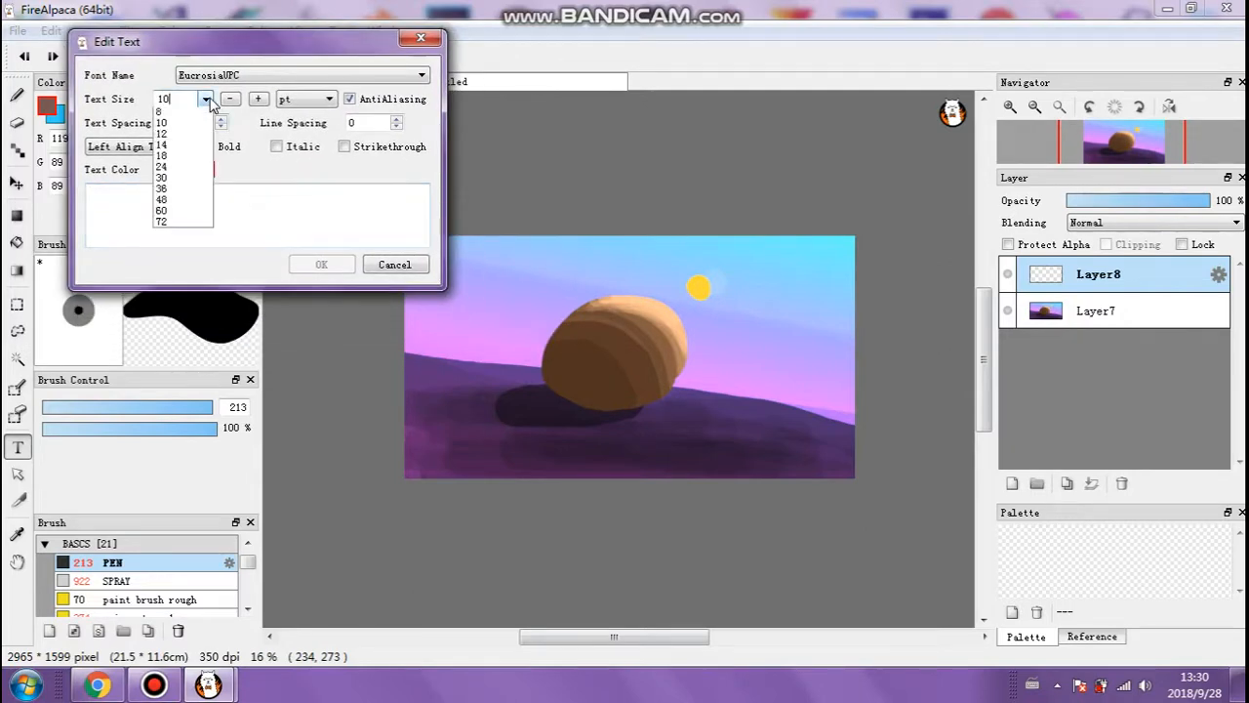
{"action": "left_click", "coordinate": [188, 207]}
{"action": "left_click", "coordinate": [193, 212]}
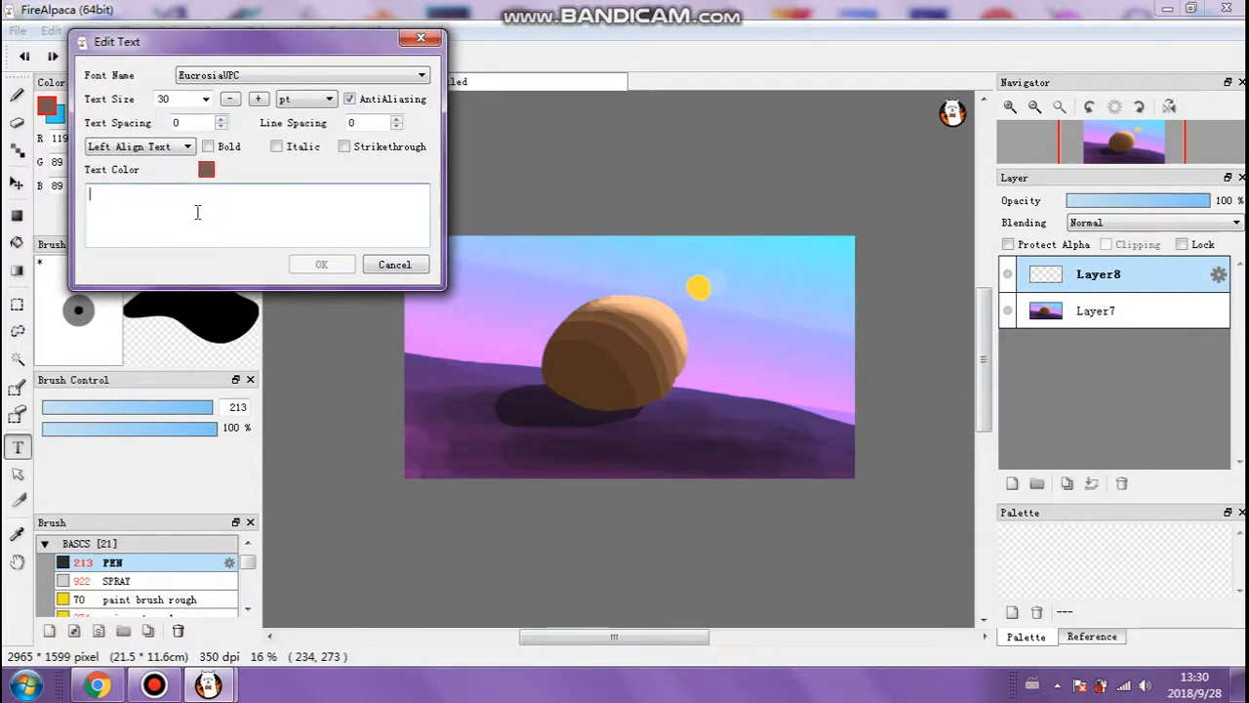
{"action": "type", "text": "ddvvdb"}
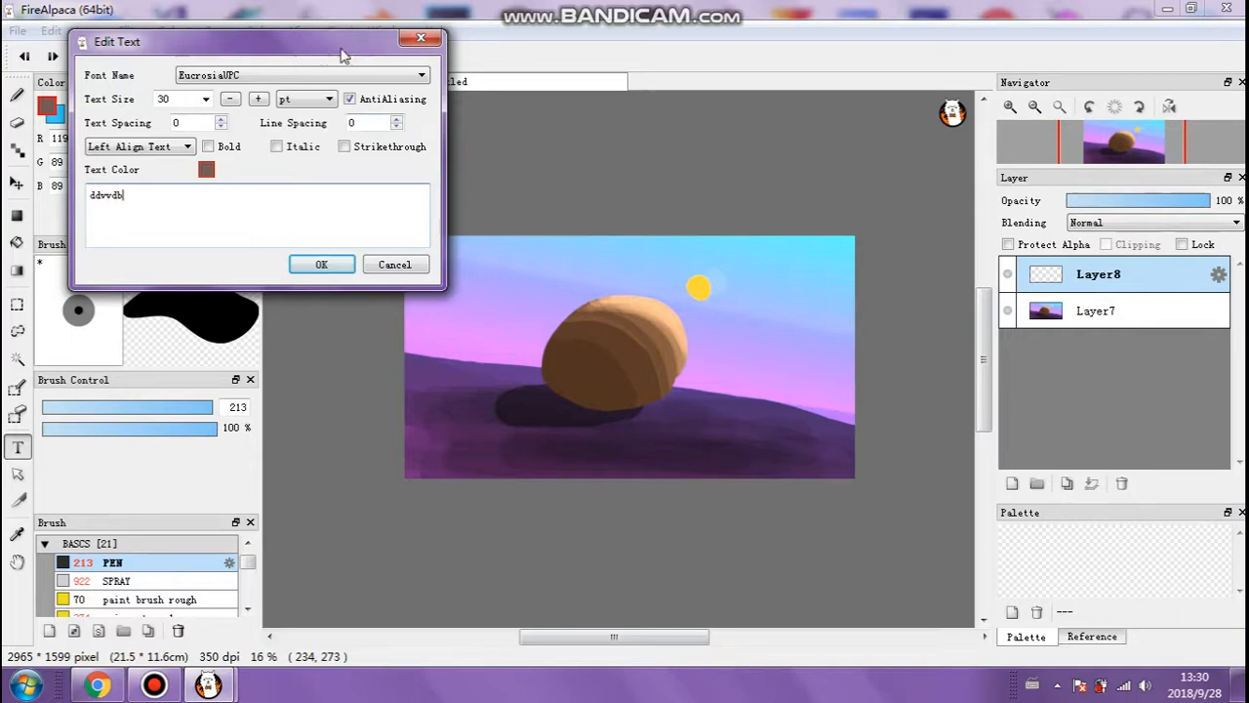
Increase the "ddvvdb" text size to 72 pt and accept the text.
{"action": "left_click_drag", "start_coordinate": [342, 53], "coordinate": [919, 26]}
{"action": "left_click", "coordinate": [782, 74]}
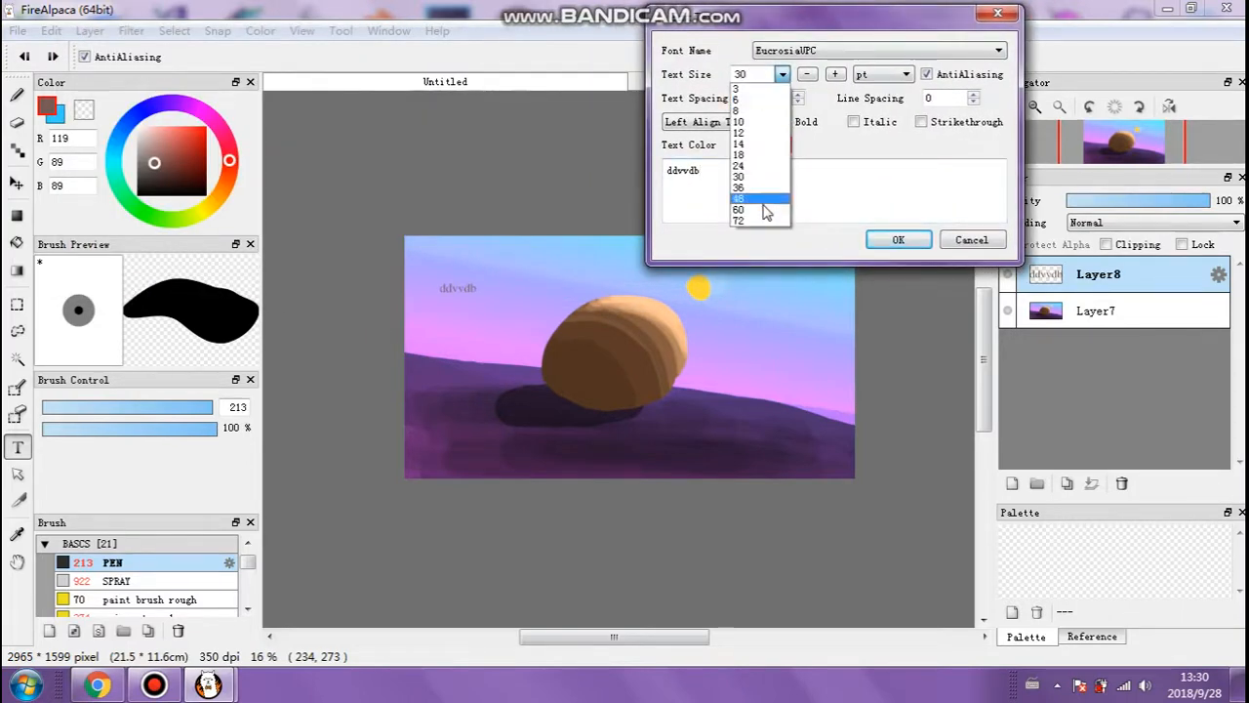
{"action": "left_click", "coordinate": [758, 220]}
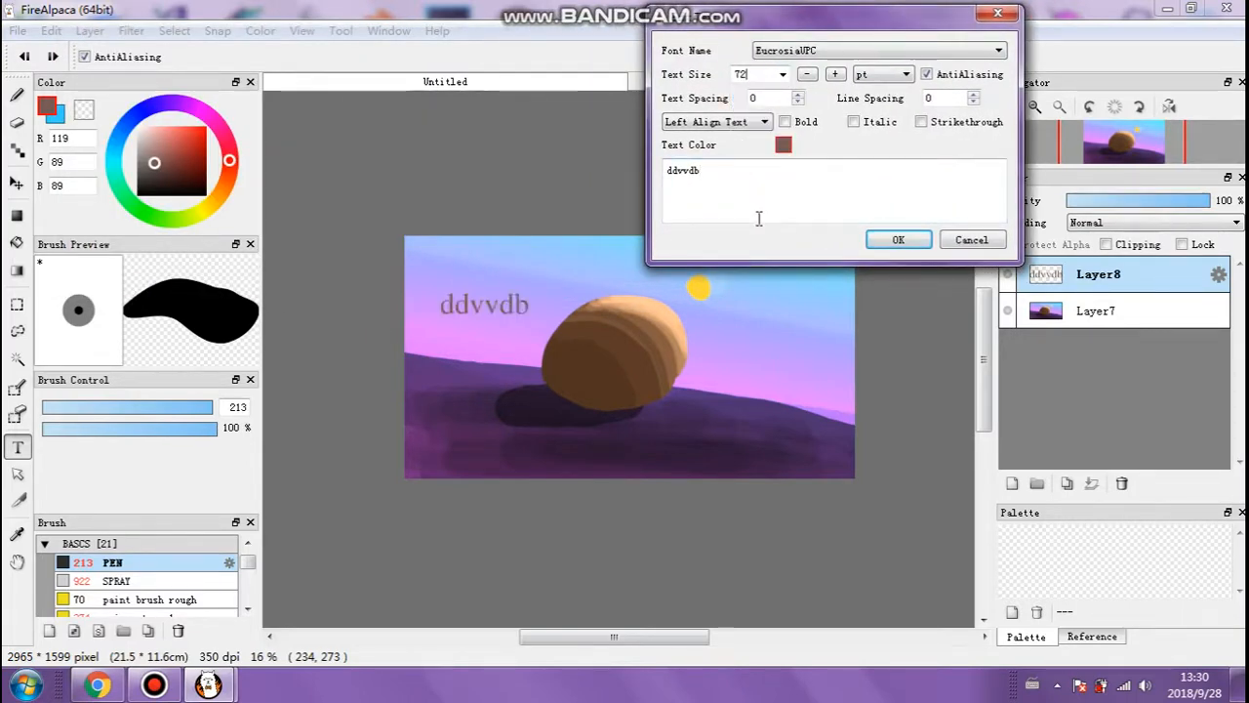
{"action": "left_click", "coordinate": [876, 249]}
Move the "ddvvdb" text across the sky so it overlaps the upper part of the sun.
{"action": "left_click", "coordinate": [16, 183]}
{"action": "left_click_drag", "start_coordinate": [452, 290], "coordinate": [723, 273]}
{"action": "scroll", "coordinate": [727, 293], "scroll_direction": "up", "scroll_amount": 3}
{"action": "left_click_drag", "start_coordinate": [844, 340], "coordinate": [815, 244]}
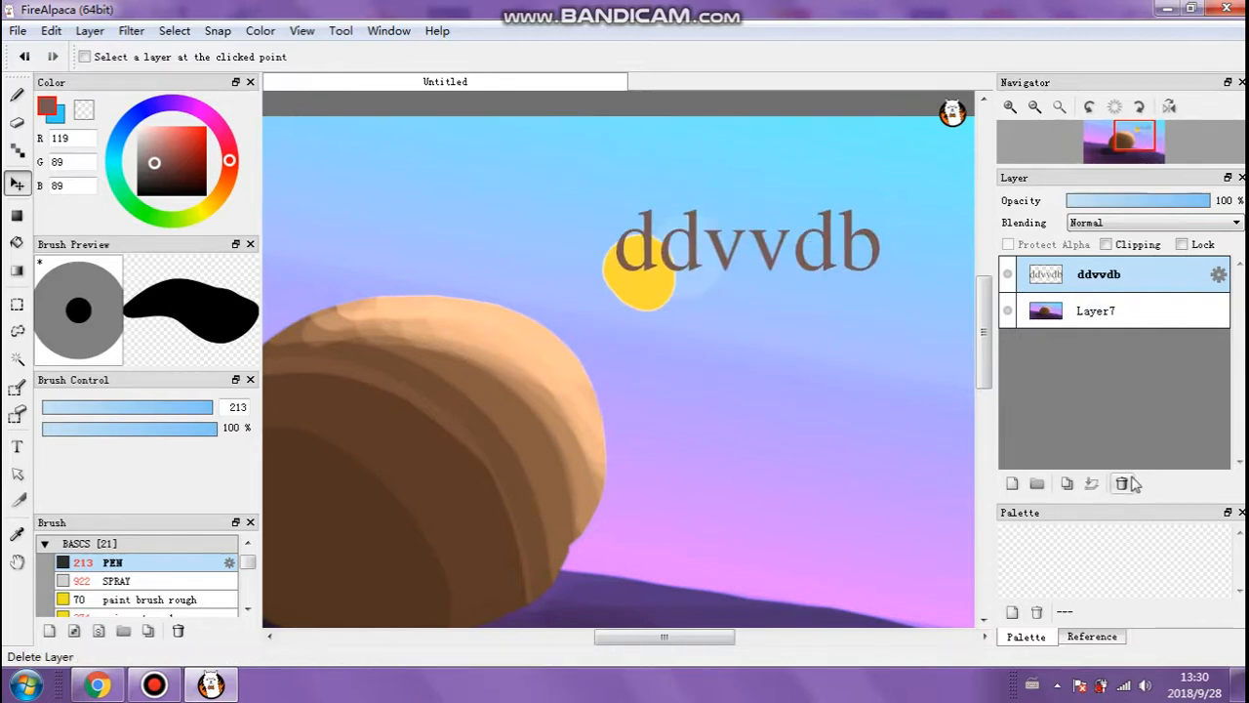
Delete the "ddvvdb" text layer.
{"action": "left_click", "coordinate": [1122, 483]}
{"action": "scroll", "coordinate": [586, 312], "scroll_direction": "down", "scroll_amount": 2}
{"action": "left_click_drag", "start_coordinate": [668, 637], "coordinate": [600, 644]}
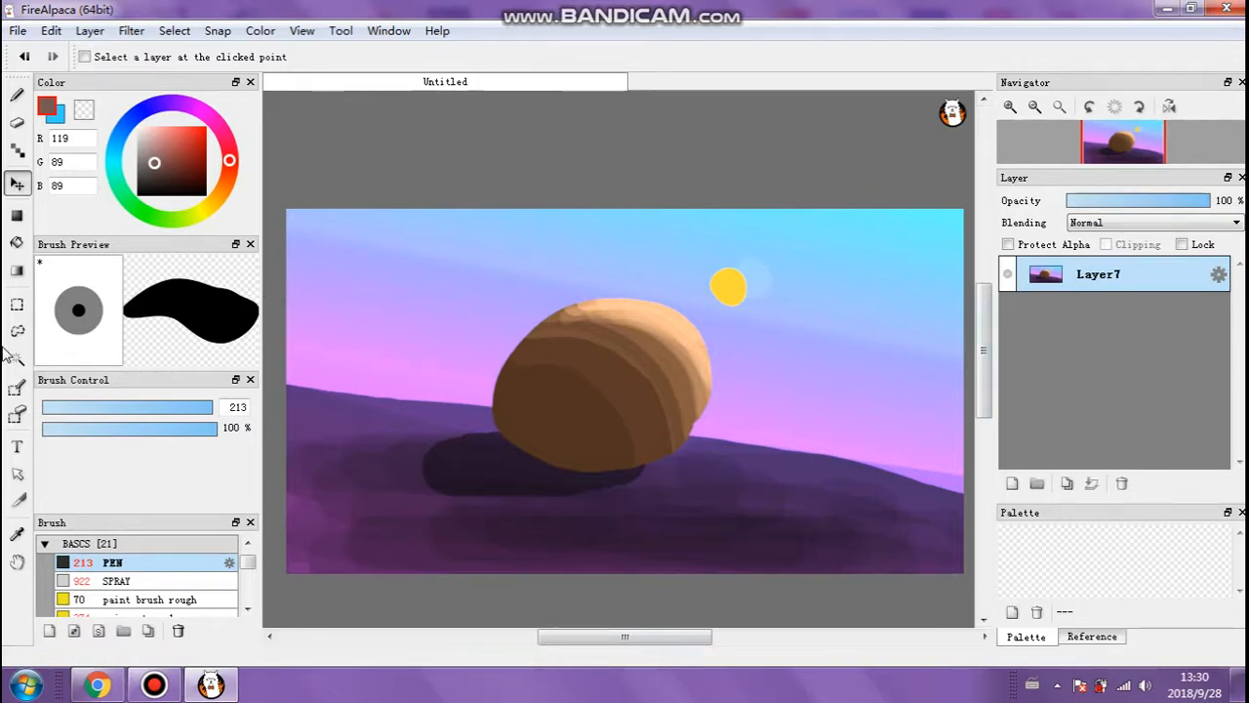
Switch to the Operation tool and the Divide tool to show their options.
{"action": "left_click", "coordinate": [17, 474]}
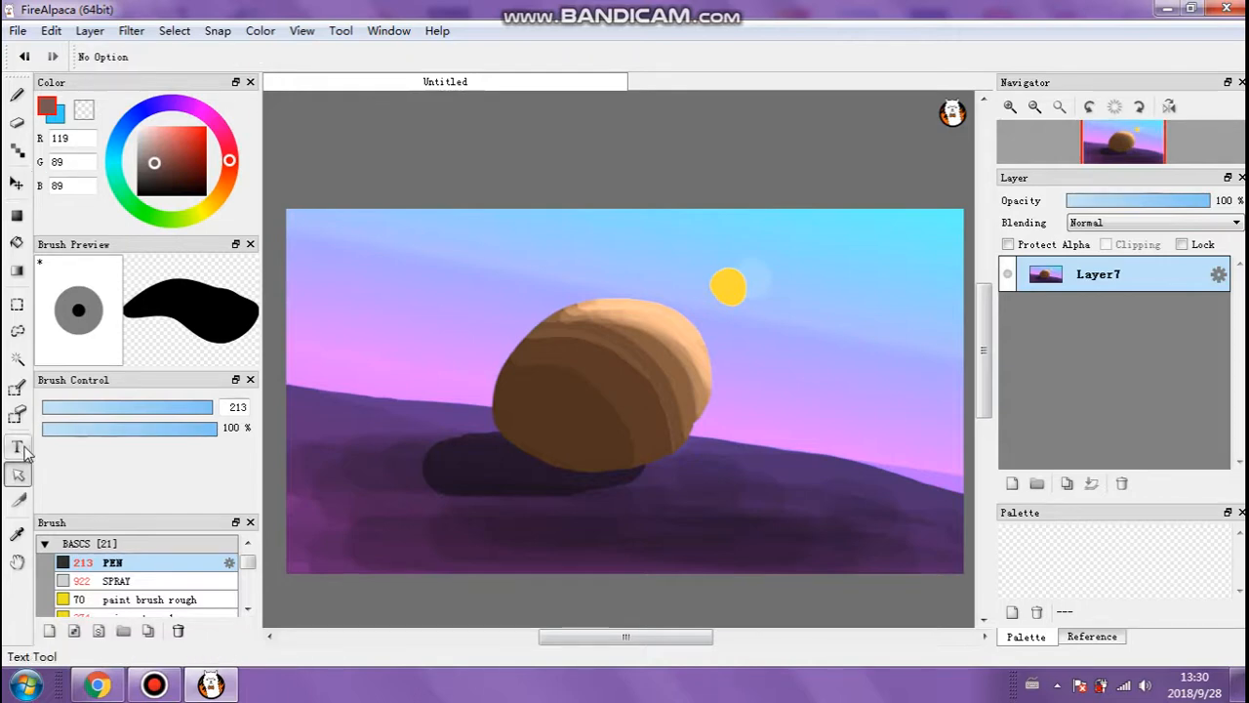
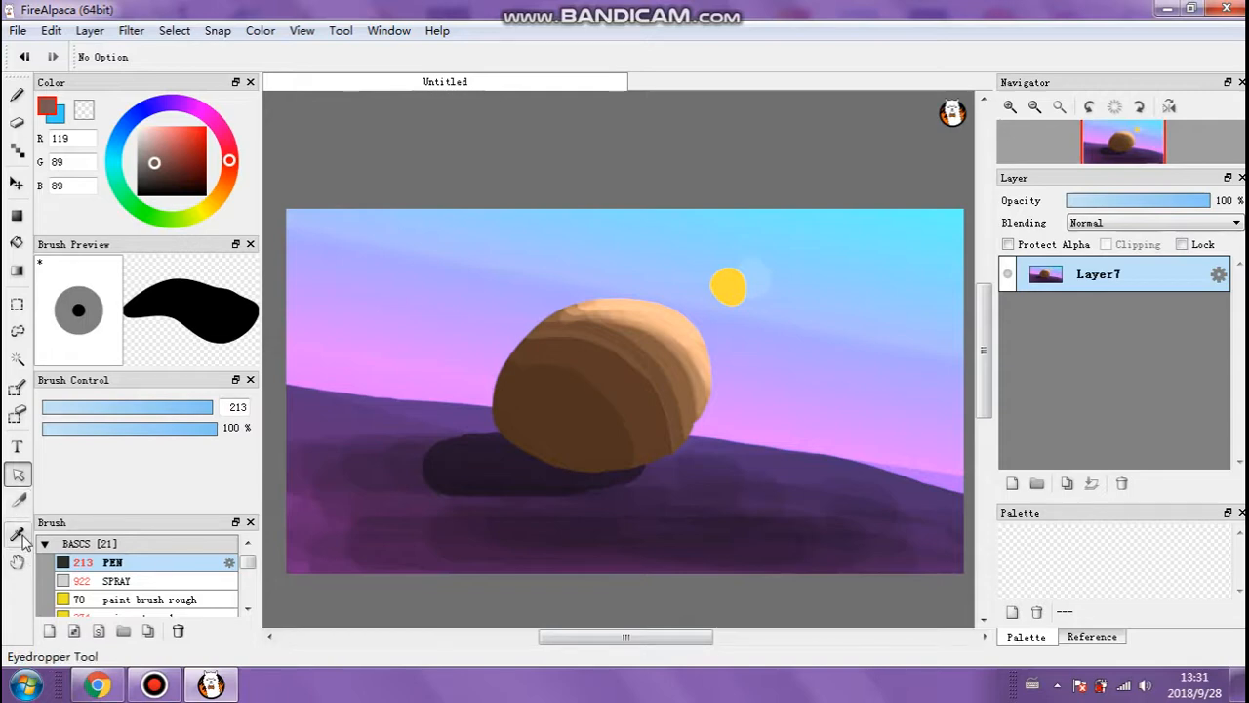
{"action": "left_click", "coordinate": [19, 502]}
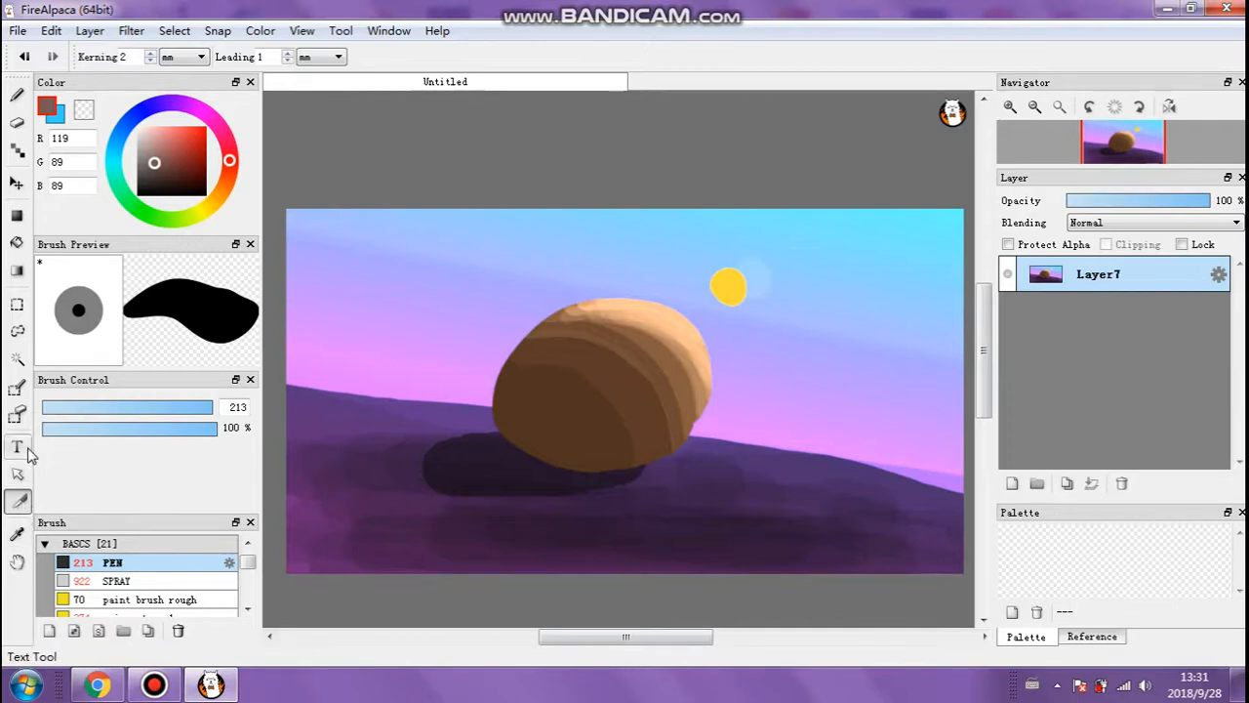
Sample colors from the painting with the Eyedropper: the light blue sky, the yellow sun and the pink sky beside the rock.
{"action": "left_click", "coordinate": [16, 533]}
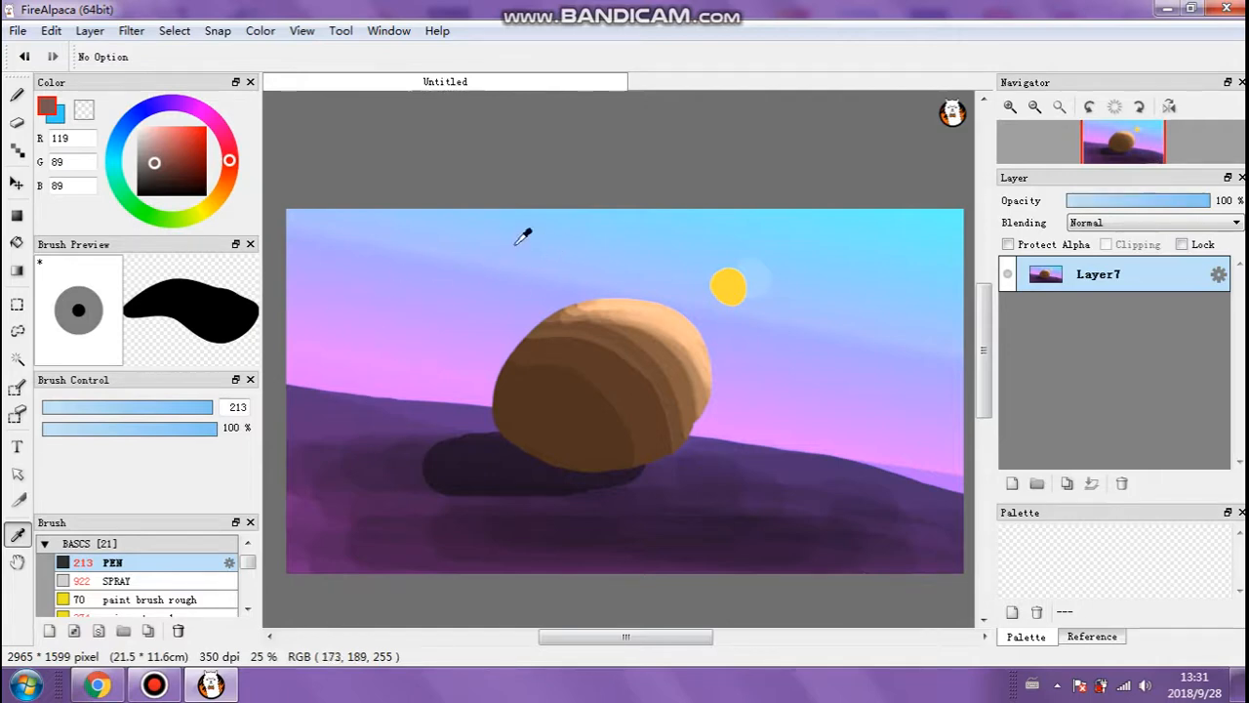
{"action": "left_click", "coordinate": [655, 237]}
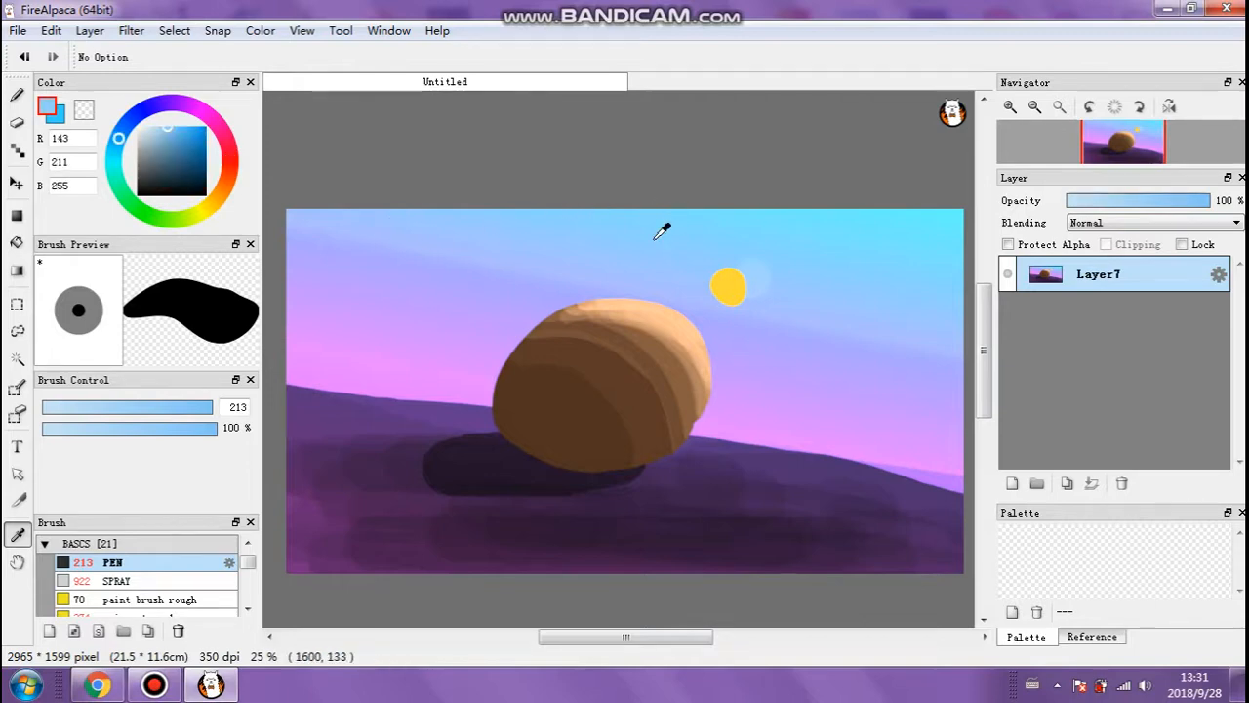
{"action": "left_click", "coordinate": [689, 223]}
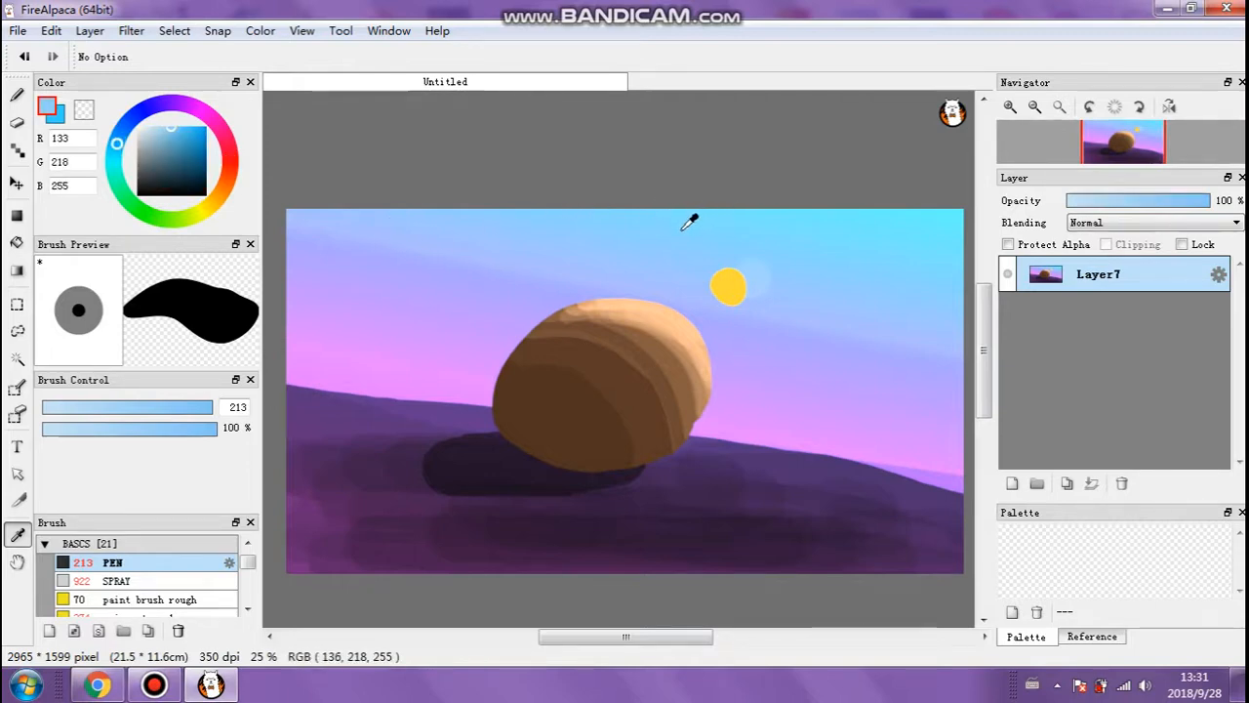
{"action": "left_click", "coordinate": [733, 281]}
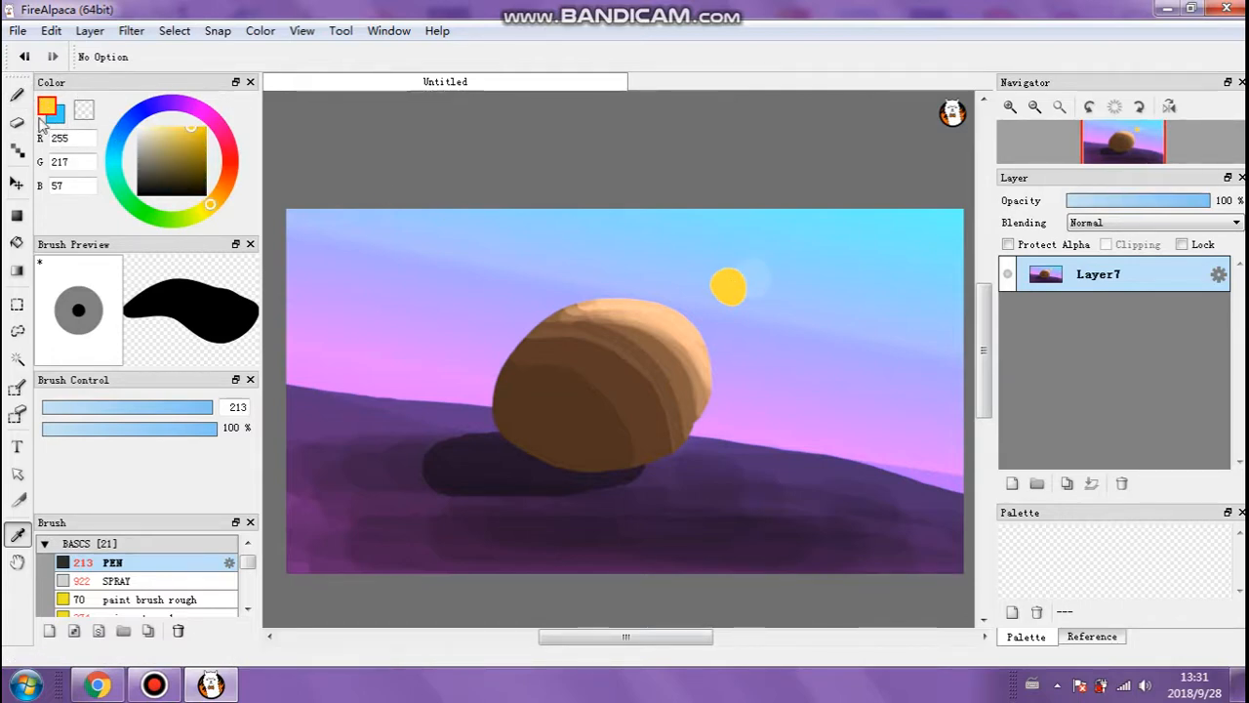
{"action": "left_click", "coordinate": [354, 341], "text": "alt"}
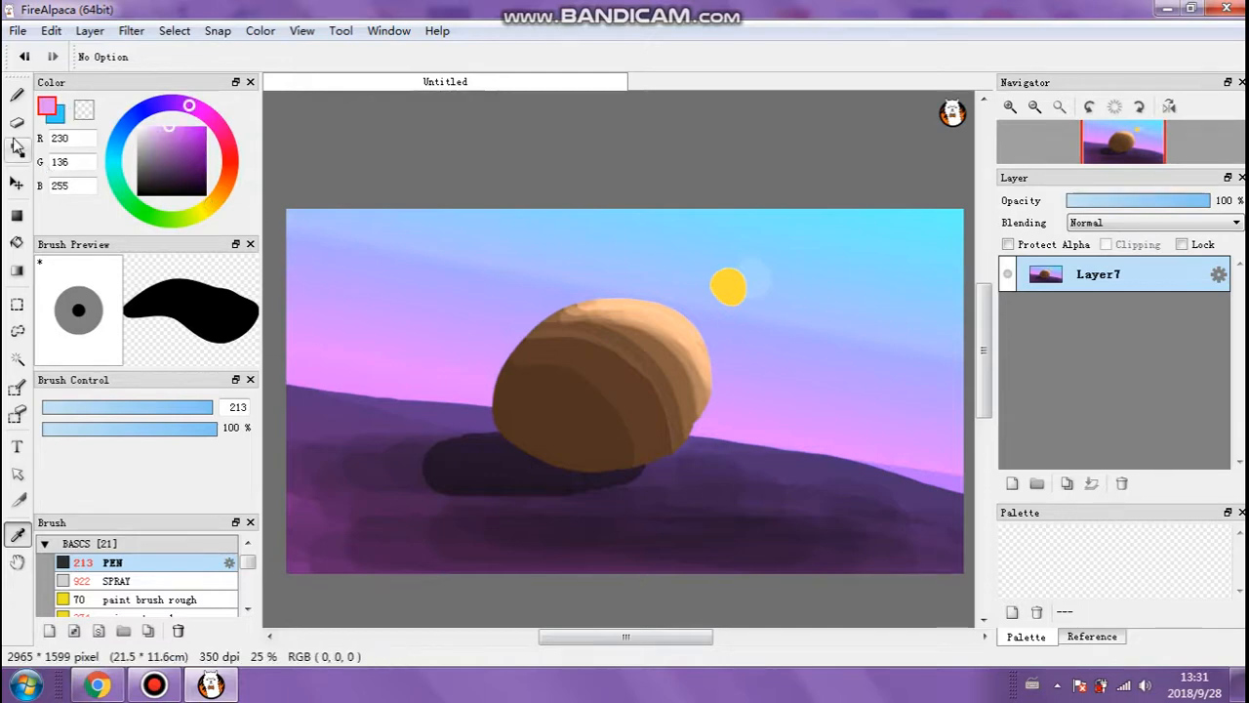
Sample the purple ground and the lilac sky, and paint a broad winding lilac stroke around the rock with the Brush tool.
{"action": "left_click", "coordinate": [326, 398], "text": "alt"}
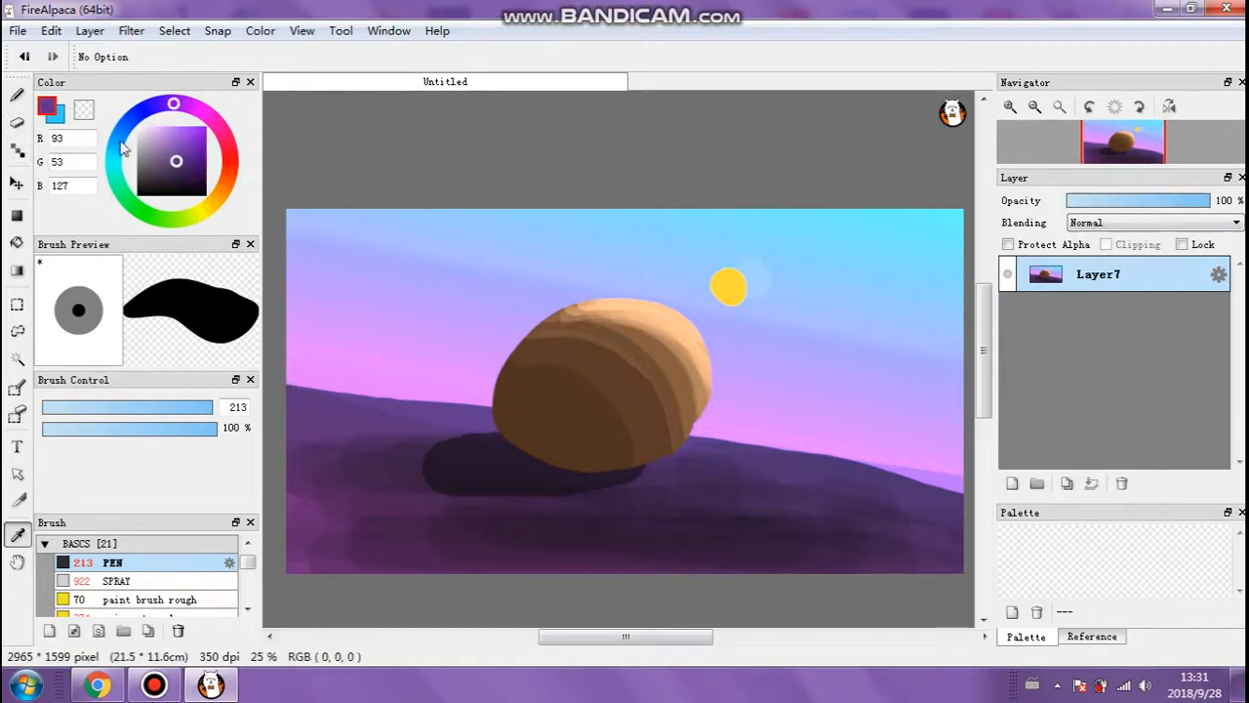
{"action": "left_click", "coordinate": [381, 307], "text": "alt"}
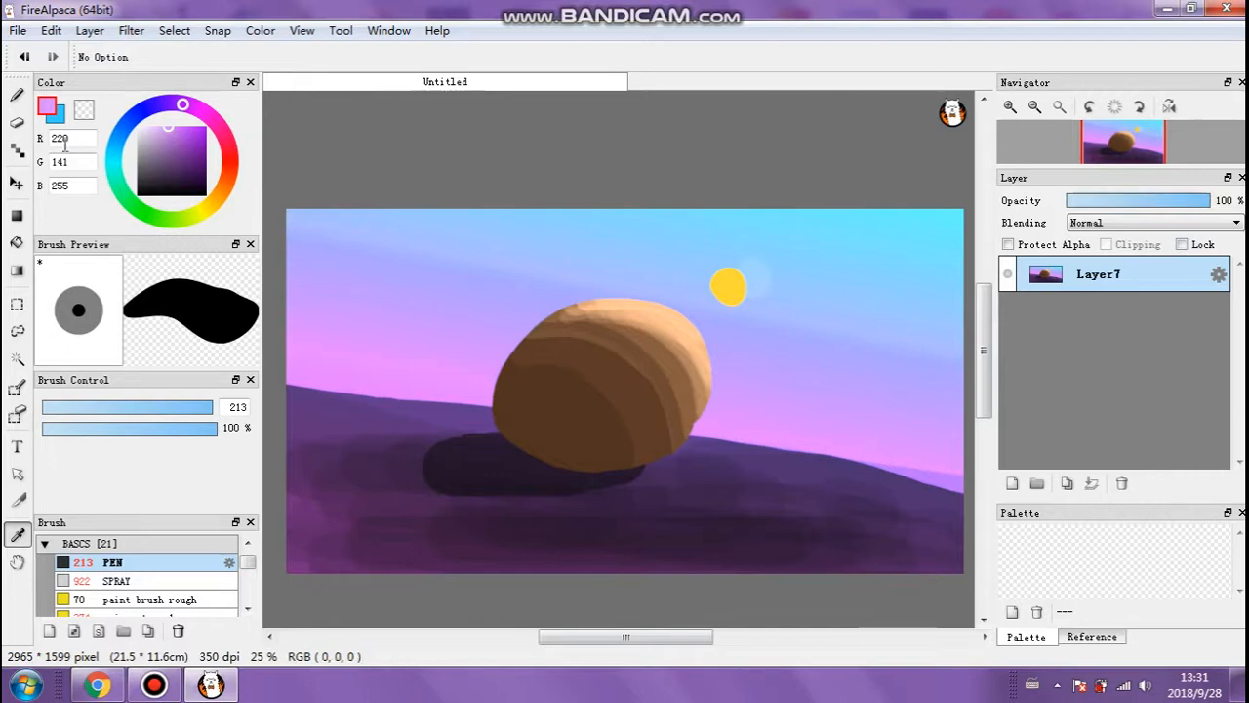
{"action": "left_click", "coordinate": [25, 99]}
{"action": "mouse_move", "coordinate": [491, 257]}
{"action": "left_mouse_down"}
{"action": "mouse_move", "coordinate": [563, 234]}
{"action": "mouse_move", "coordinate": [744, 231]}
{"action": "mouse_move", "coordinate": [832, 305]}
{"action": "mouse_move", "coordinate": [880, 385]}
{"action": "mouse_move", "coordinate": [804, 443]}
{"action": "mouse_move", "coordinate": [807, 499]}
{"action": "mouse_move", "coordinate": [564, 513]}
{"action": "mouse_move", "coordinate": [468, 492]}
{"action": "left_mouse_up"}
Sample the sun's yellow with the Eyedropper and paint a thick yellow zigzag across the sky, ground and rock.
{"action": "left_click", "coordinate": [16, 533]}
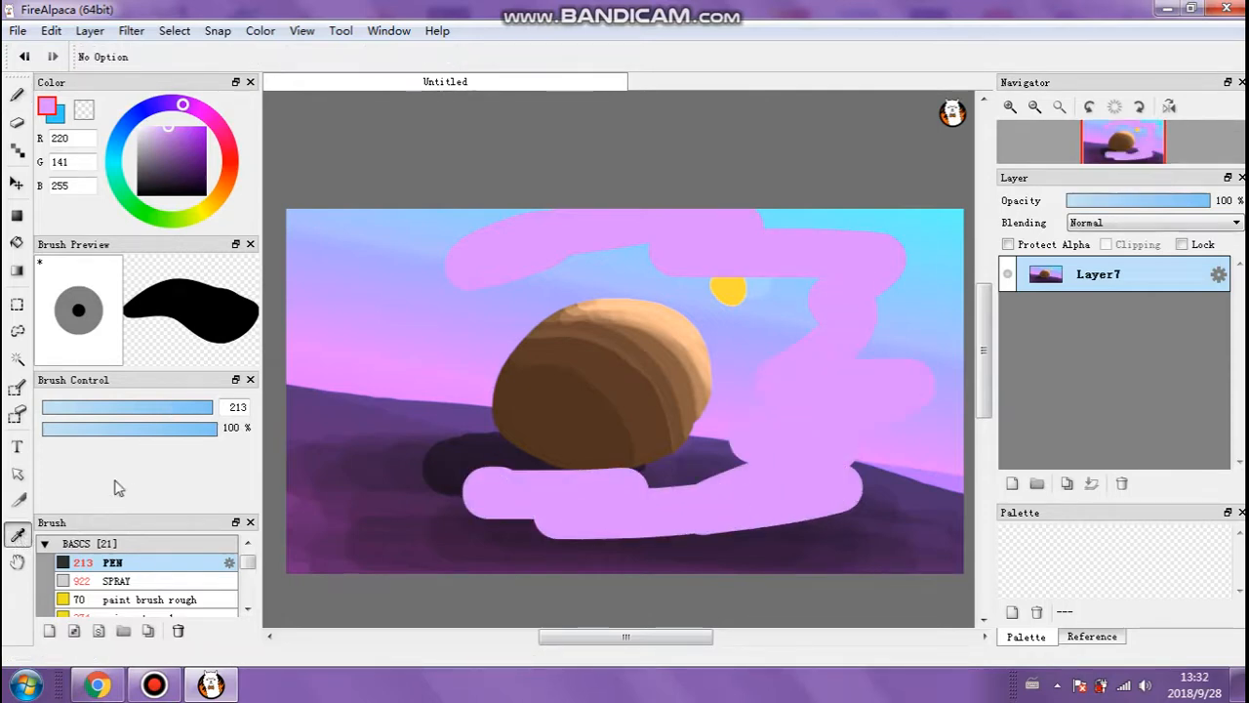
{"action": "left_click", "coordinate": [732, 279]}
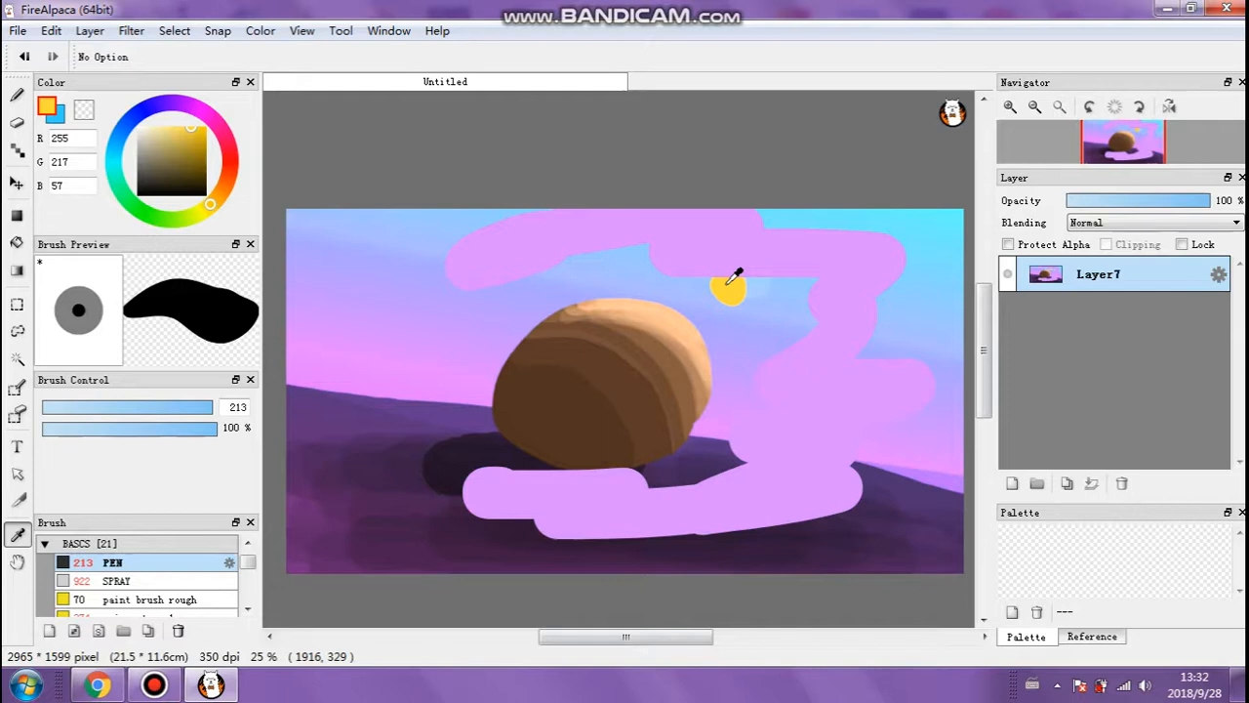
{"action": "left_click", "coordinate": [17, 95]}
{"action": "mouse_move", "coordinate": [348, 230]}
{"action": "left_mouse_down"}
{"action": "mouse_move", "coordinate": [478, 256]}
{"action": "mouse_move", "coordinate": [483, 386]}
{"action": "mouse_move", "coordinate": [785, 339]}
{"action": "left_mouse_up"}
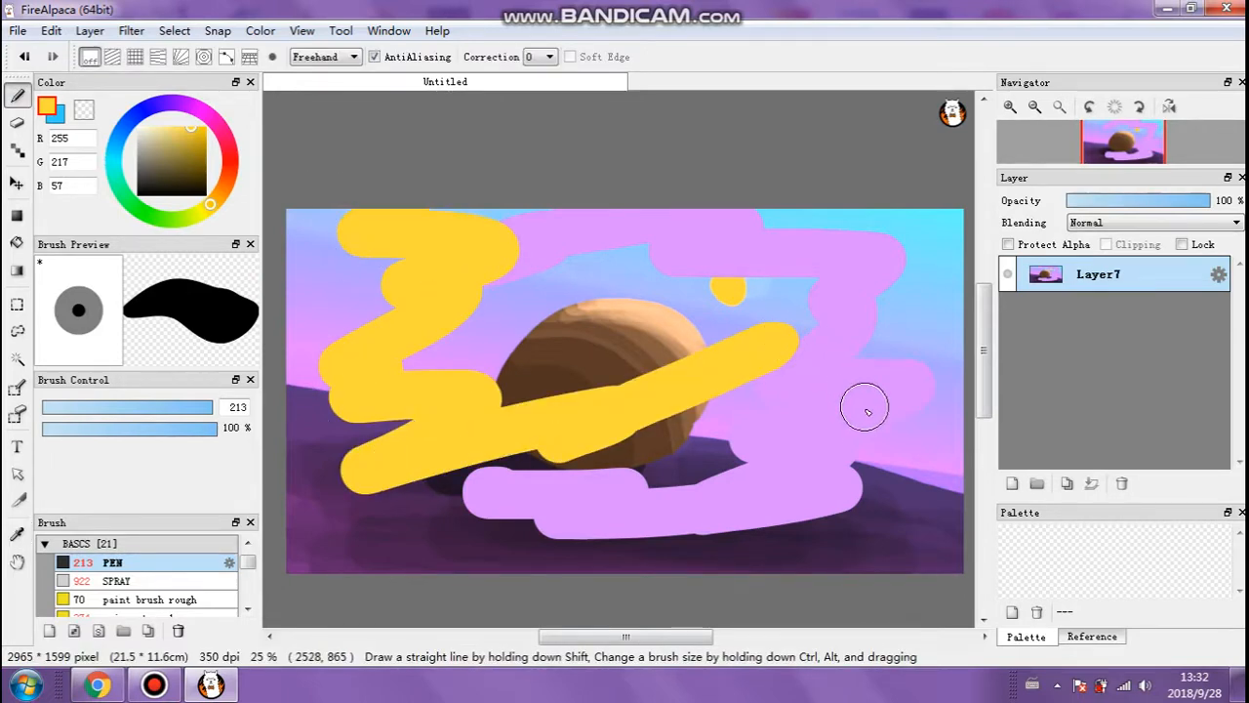
Undo the yellow and lilac brush strokes.
{"action": "key", "text": "ctrl+z"}
{"action": "key", "text": "ctrl+z"}
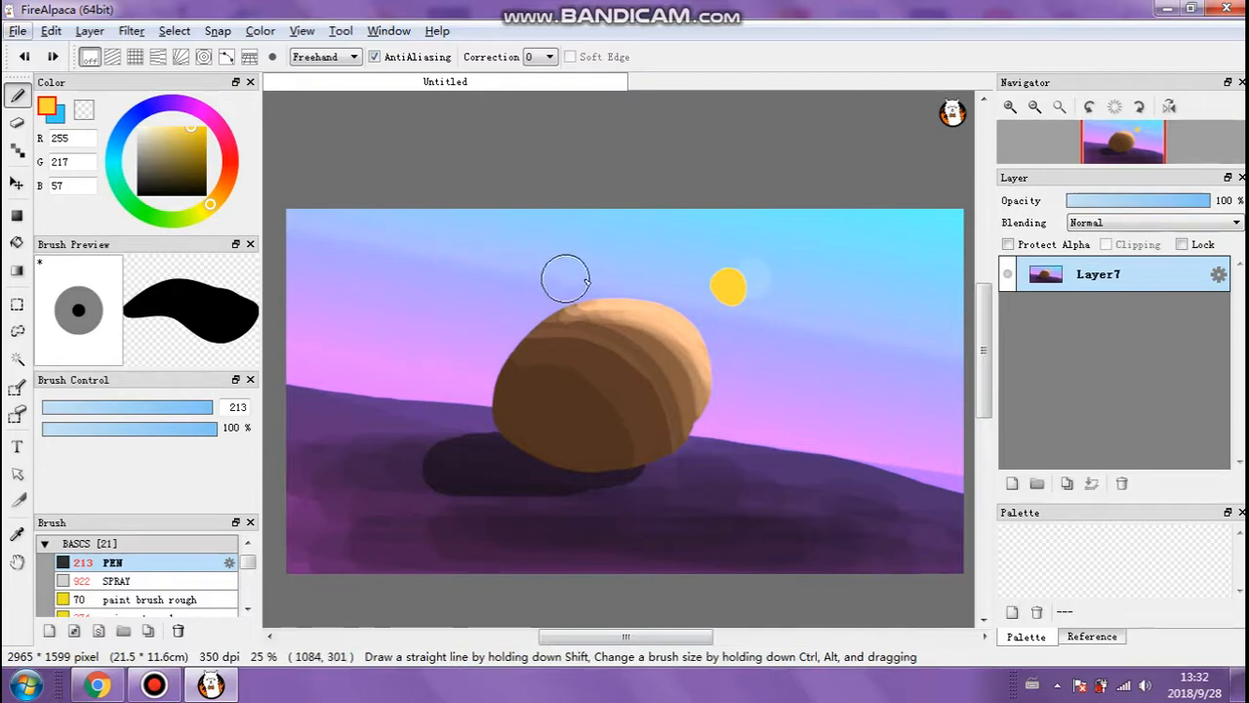
Sample the light blue sky near the sun, cover the sun with a stroke of it, and undo that stroke.
{"action": "left_click", "coordinate": [724, 285], "text": "alt"}
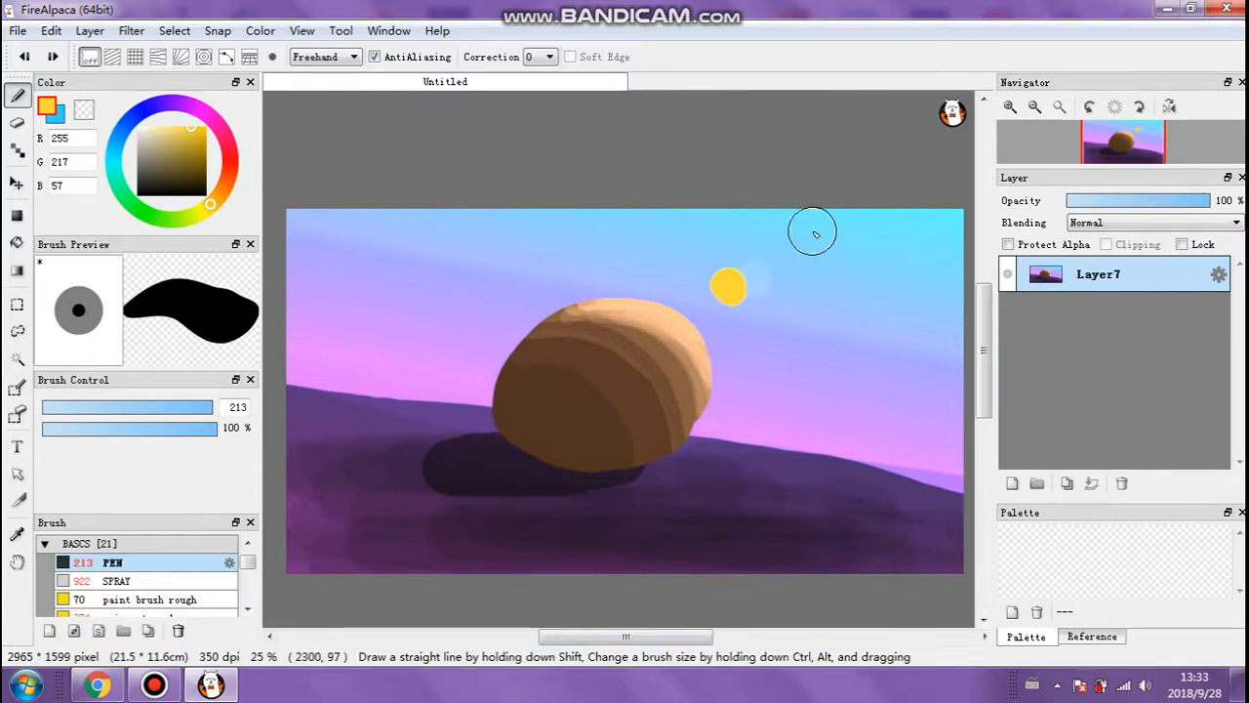
{"action": "scroll", "coordinate": [843, 266], "scroll_direction": "up", "scroll_amount": 1}
{"action": "scroll", "coordinate": [843, 266], "scroll_direction": "up", "scroll_amount": 1}
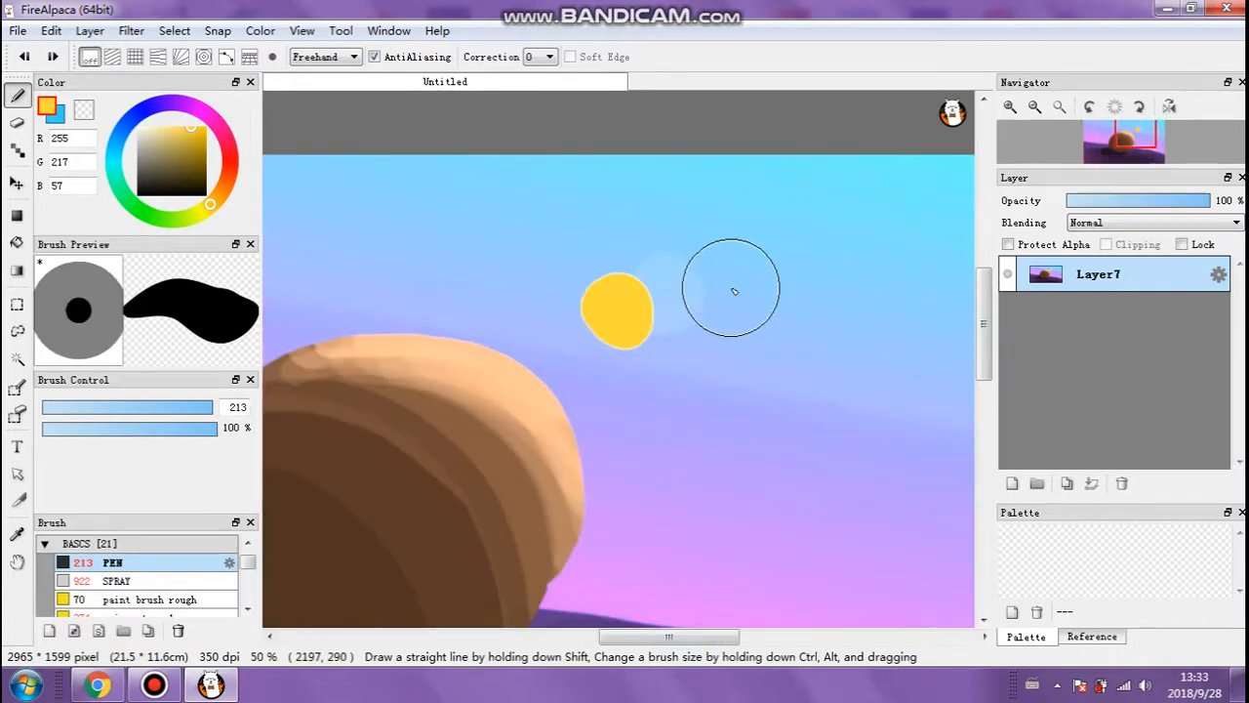
{"action": "scroll", "coordinate": [664, 263], "scroll_direction": "up", "scroll_amount": 1}
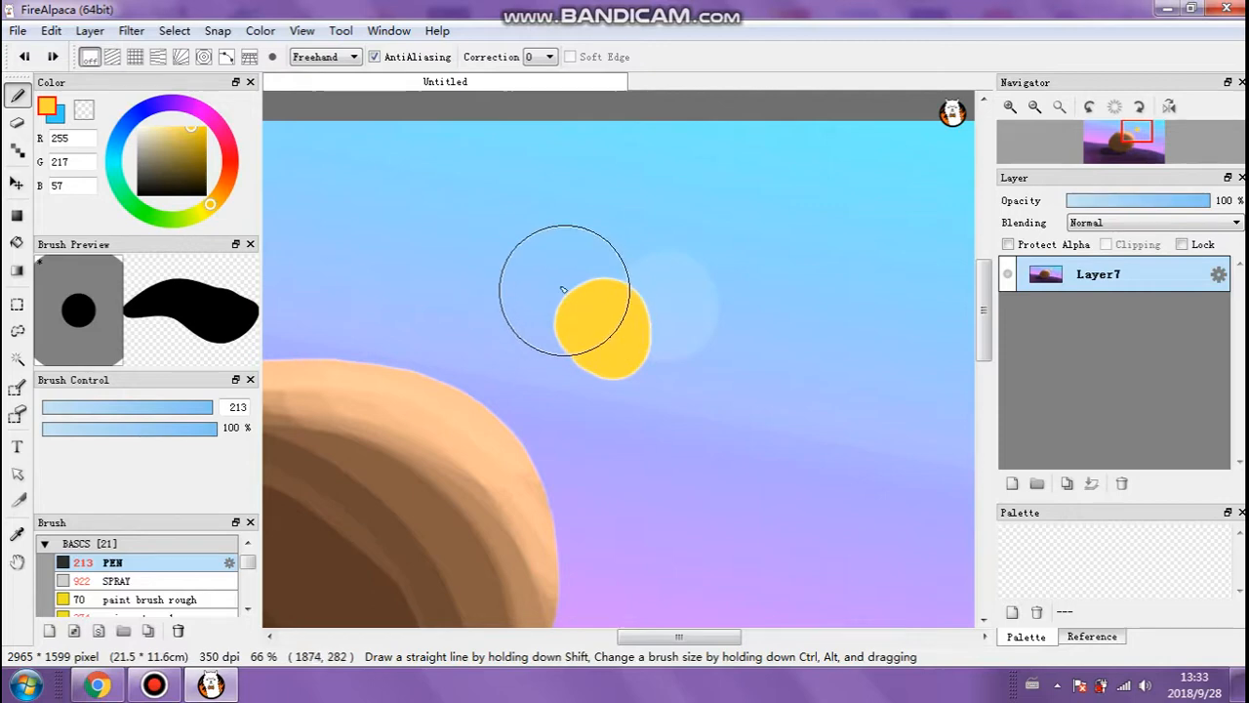
{"action": "left_click", "coordinate": [451, 217], "text": "alt"}
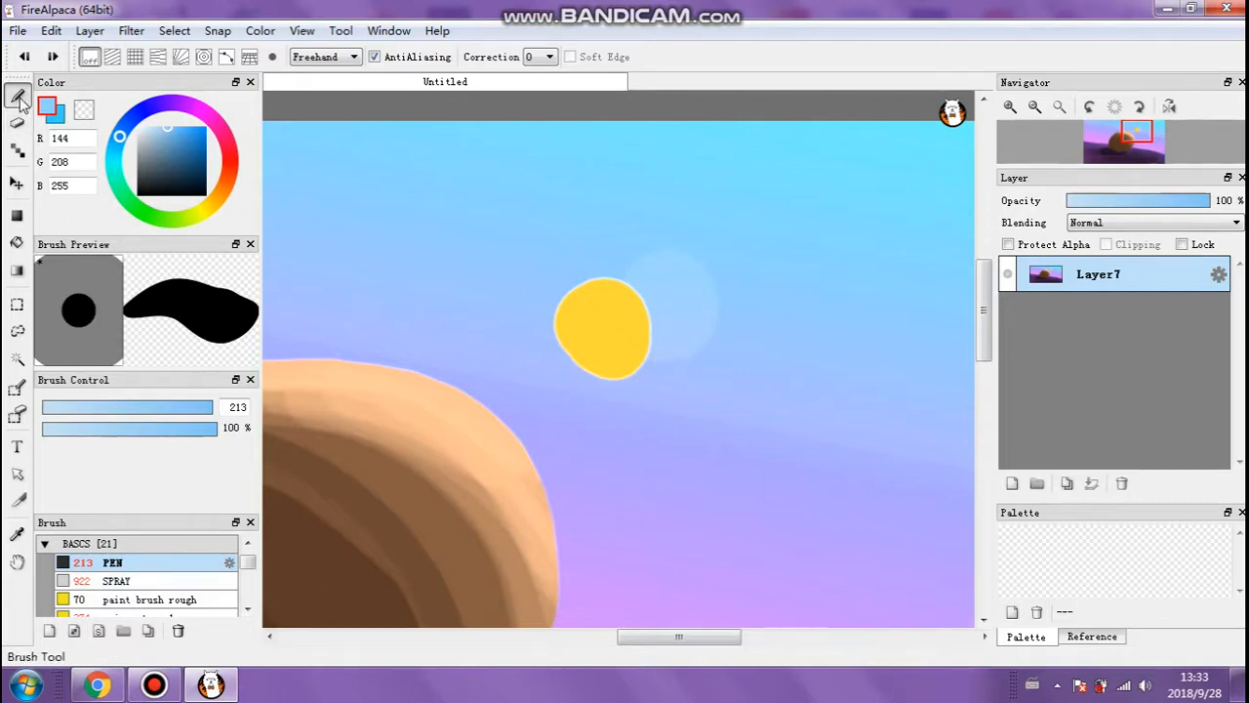
{"action": "mouse_move", "coordinate": [568, 284]}
{"action": "left_mouse_down"}
{"action": "mouse_move", "coordinate": [697, 377]}
{"action": "mouse_move", "coordinate": [619, 306]}
{"action": "left_mouse_up"}
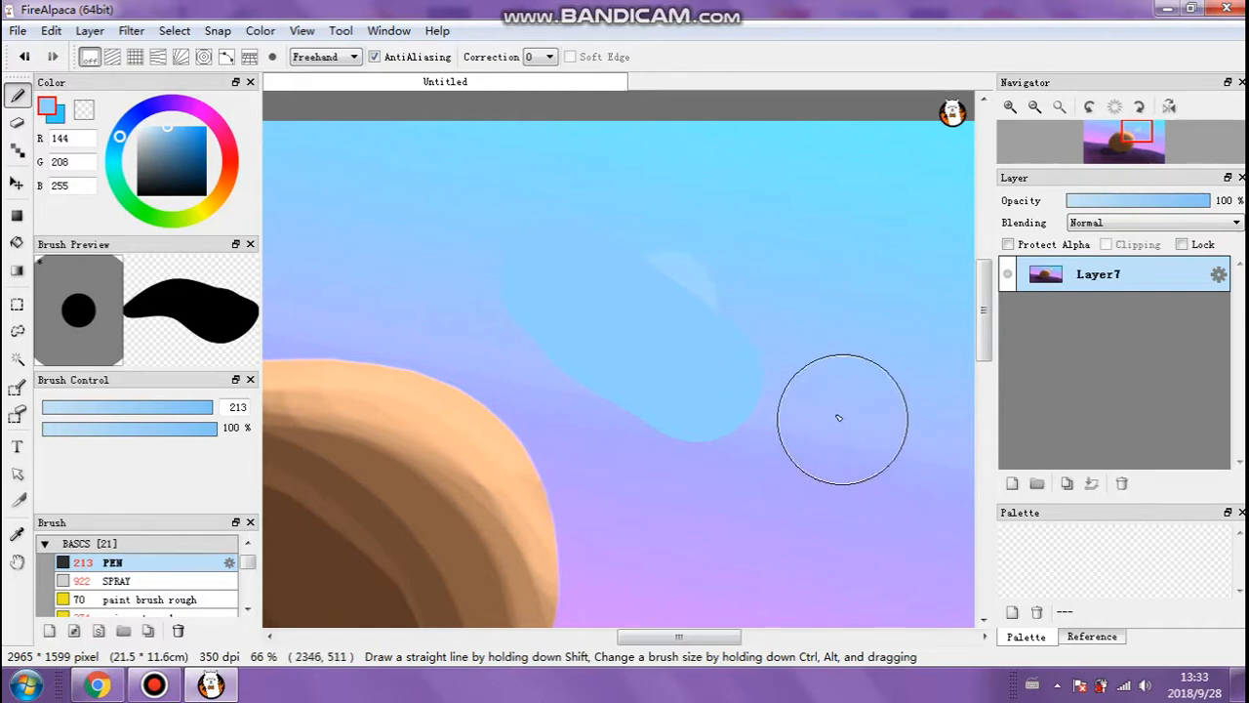
{"action": "key", "text": "ctrl+z"}
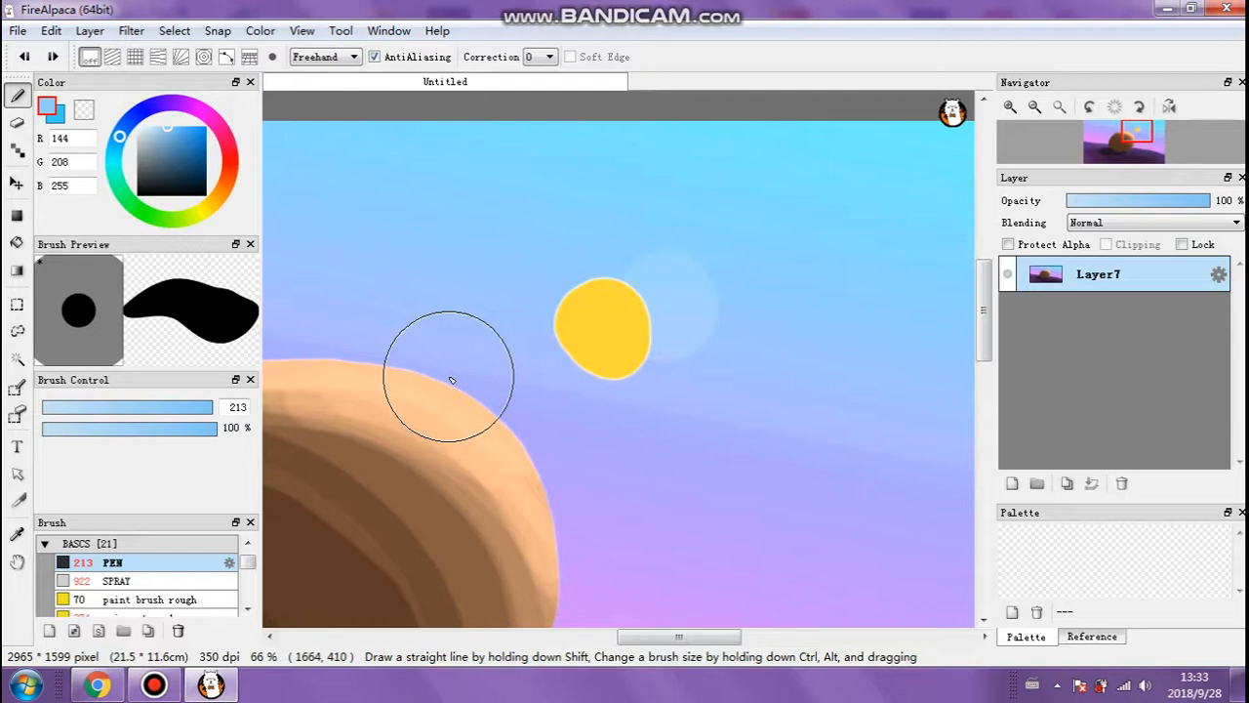
Sample a mid-brown from the rock, paint a thick stroke across the sky above the sun, and undo the stroke.
{"action": "left_click", "coordinate": [378, 465], "text": "alt"}
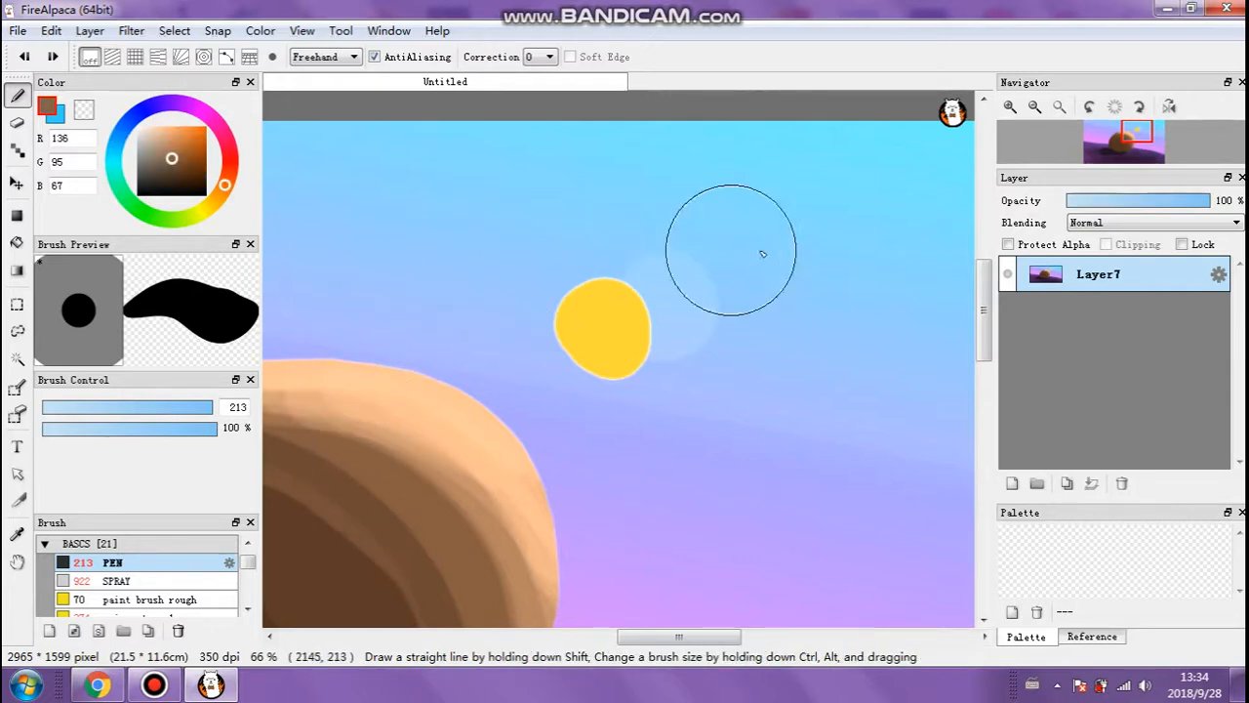
{"action": "mouse_move", "coordinate": [851, 229]}
{"action": "left_mouse_down"}
{"action": "mouse_move", "coordinate": [625, 192]}
{"action": "mouse_move", "coordinate": [514, 192]}
{"action": "left_mouse_up"}
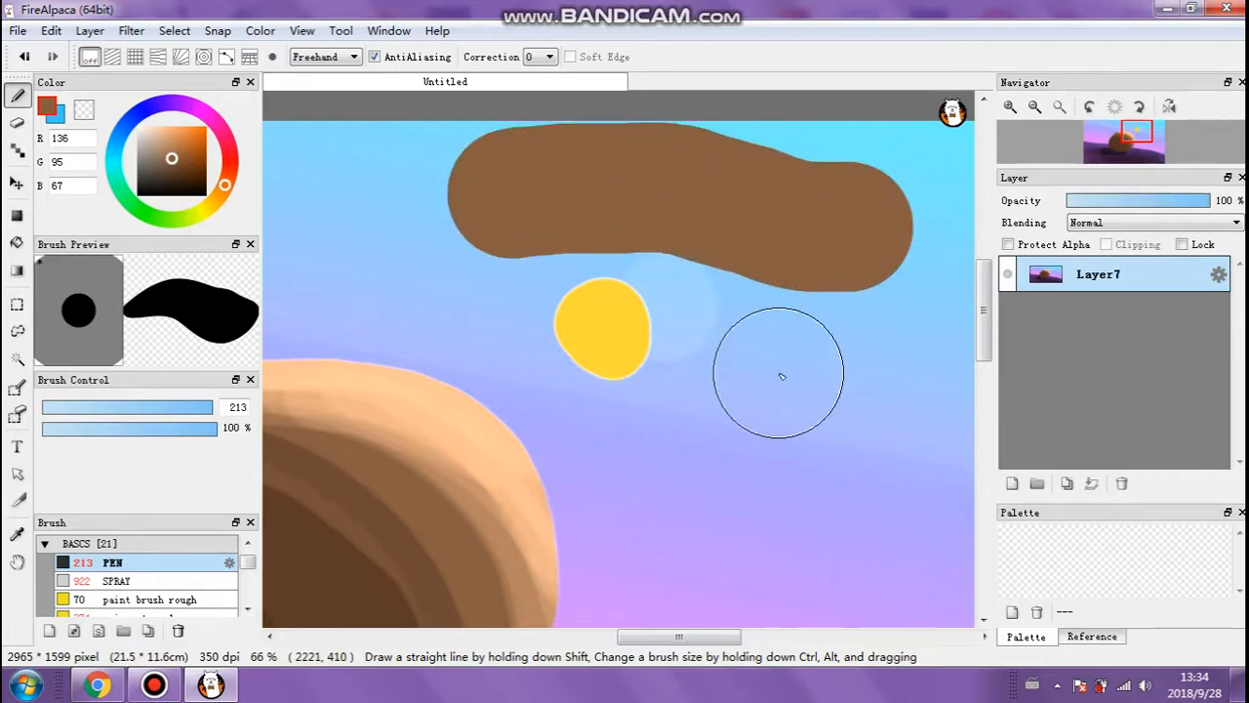
{"action": "key", "text": "ctrl+z"}
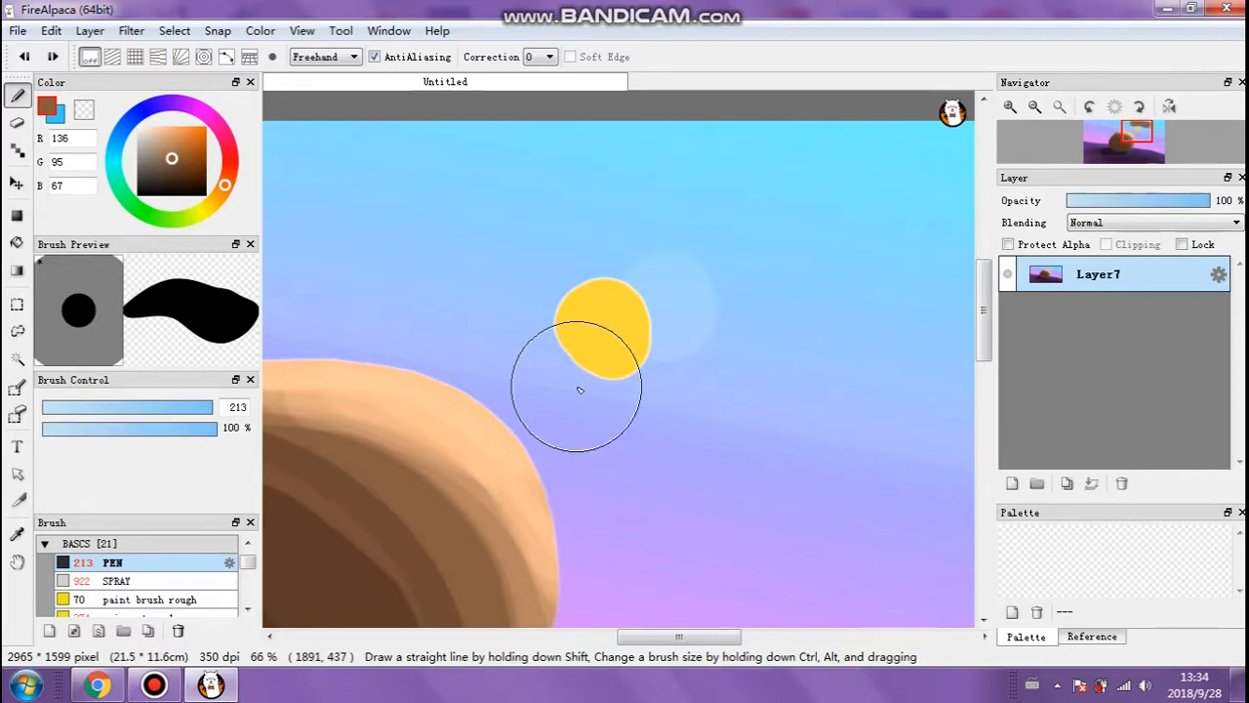
Examine the painting at various magnifications, from a tiny overview to close-ups of the sun and the ground's corner.
{"action": "scroll", "coordinate": [577, 387], "scroll_direction": "down", "scroll_amount": 3}
{"action": "left_click_drag", "start_coordinate": [979, 293], "coordinate": [980, 313]}
{"action": "mouse_move", "coordinate": [629, 644]}
{"action": "left_mouse_down"}
{"action": "mouse_move", "coordinate": [597, 659]}
{"action": "mouse_move", "coordinate": [642, 649]}
{"action": "mouse_move", "coordinate": [460, 642]}
{"action": "mouse_move", "coordinate": [737, 625]}
{"action": "mouse_move", "coordinate": [469, 621]}
{"action": "mouse_move", "coordinate": [583, 610]}
{"action": "left_mouse_up"}
{"action": "left_click_drag", "start_coordinate": [987, 354], "coordinate": [970, 365]}
{"action": "scroll", "coordinate": [677, 445], "scroll_direction": "down", "scroll_amount": 2}
{"action": "scroll", "coordinate": [650, 478], "scroll_direction": "up", "scroll_amount": 1}
{"action": "left_click_drag", "start_coordinate": [571, 636], "coordinate": [595, 636]}
{"action": "scroll", "coordinate": [453, 377], "scroll_direction": "up", "scroll_amount": 2}
{"action": "scroll", "coordinate": [453, 377], "scroll_direction": "down", "scroll_amount": 8}
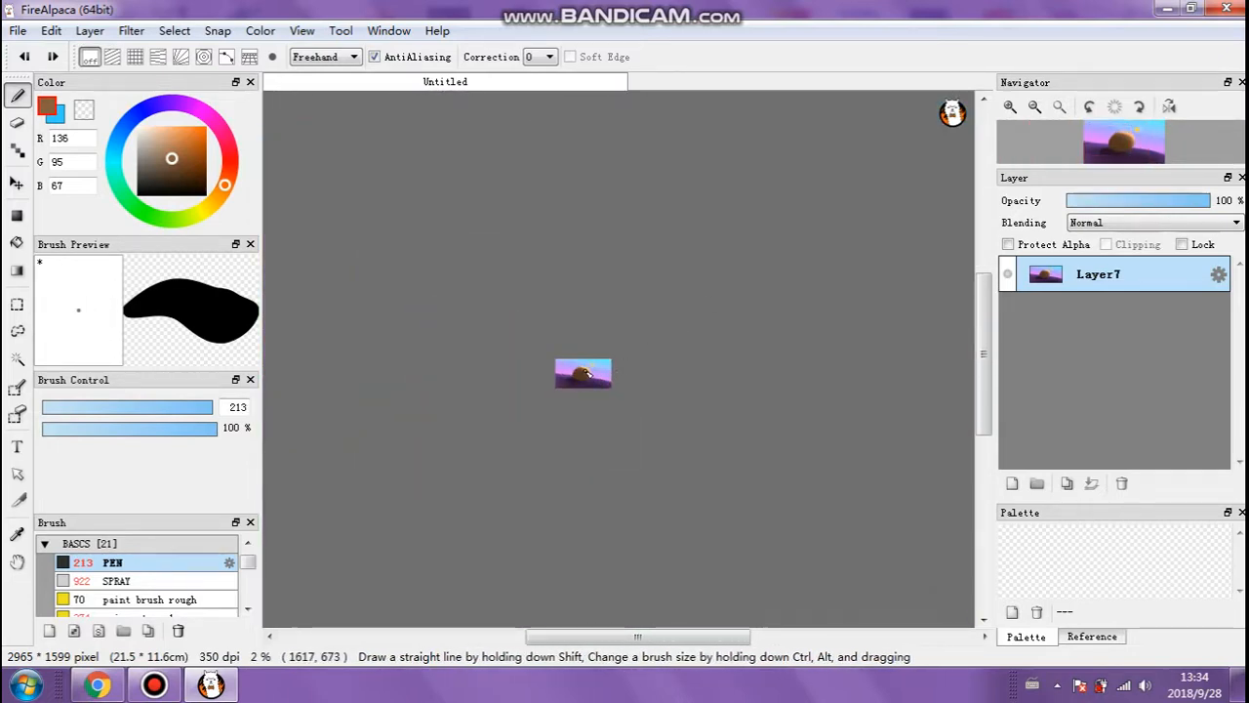
{"action": "scroll", "coordinate": [591, 382], "scroll_direction": "up", "scroll_amount": 7}
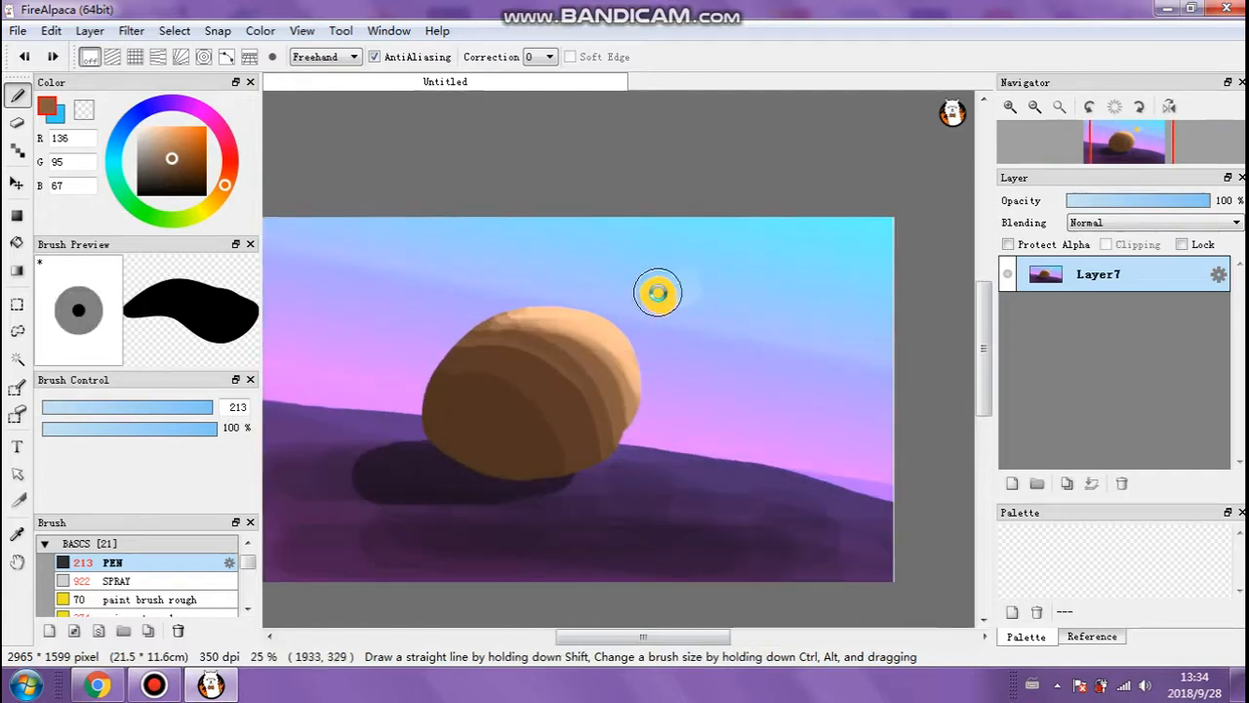
{"action": "scroll", "coordinate": [642, 293], "scroll_direction": "up", "scroll_amount": 5}
{"action": "scroll", "coordinate": [642, 295], "scroll_direction": "down", "scroll_amount": 8}
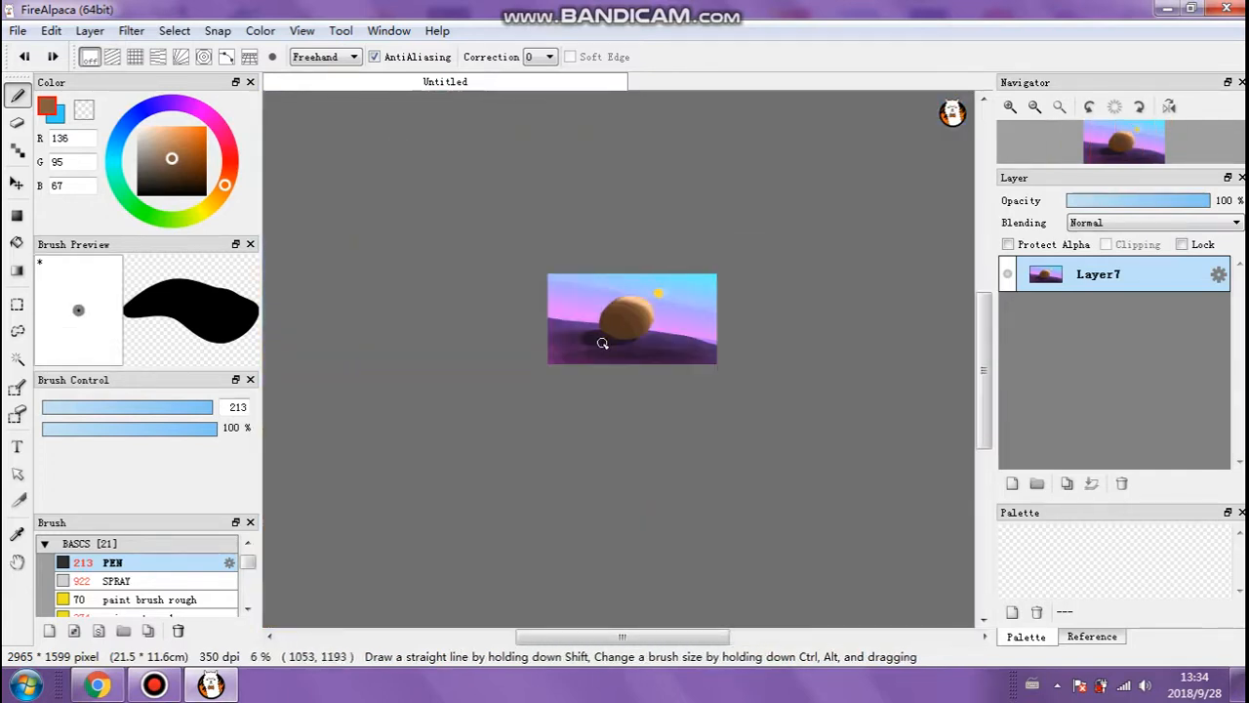
{"action": "scroll", "coordinate": [557, 357], "scroll_direction": "up", "scroll_amount": 5}
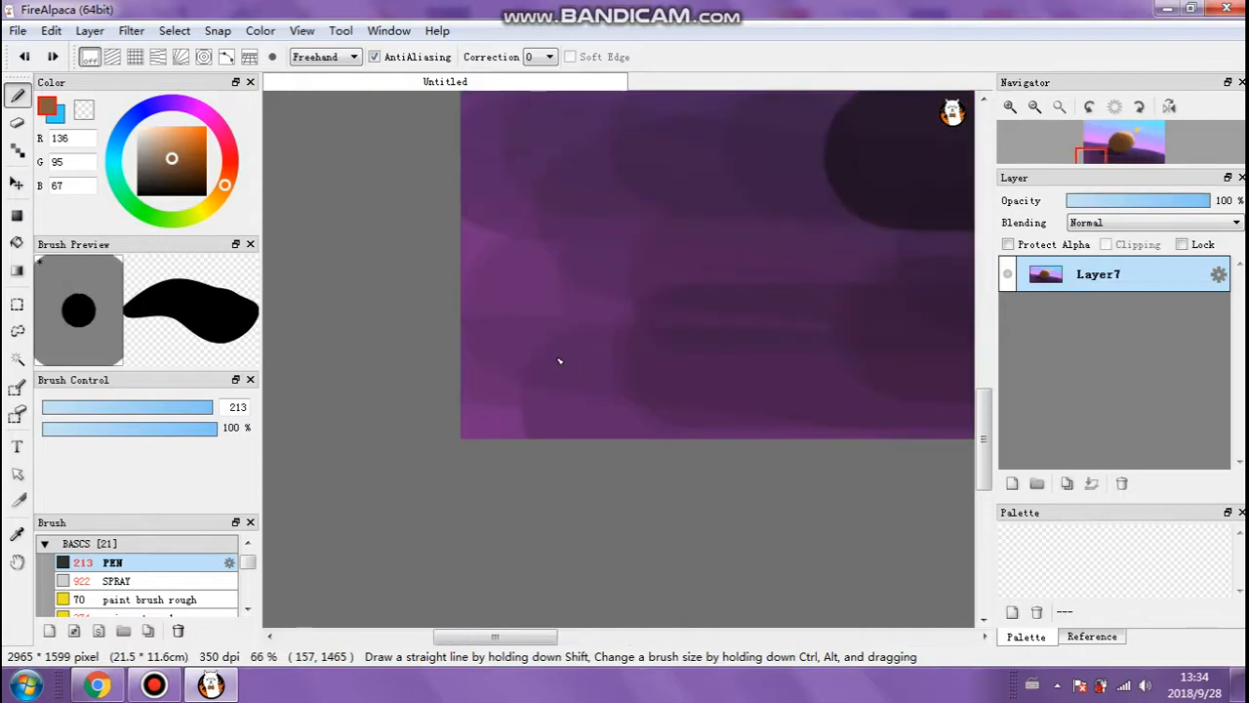
{"action": "scroll", "coordinate": [557, 357], "scroll_direction": "down", "scroll_amount": 6}
{"action": "scroll", "coordinate": [726, 268], "scroll_direction": "up", "scroll_amount": 1}
{"action": "scroll", "coordinate": [726, 268], "scroll_direction": "up", "scroll_amount": 4}
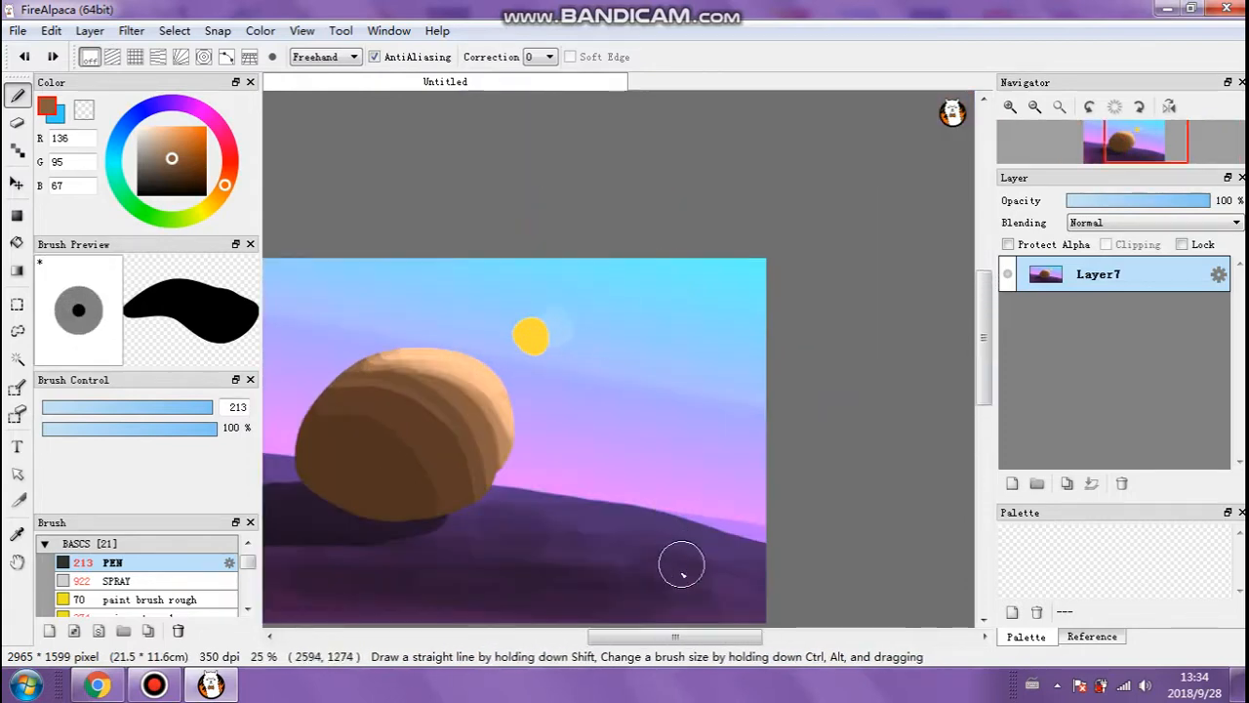
{"action": "left_click_drag", "start_coordinate": [641, 637], "coordinate": [585, 638]}
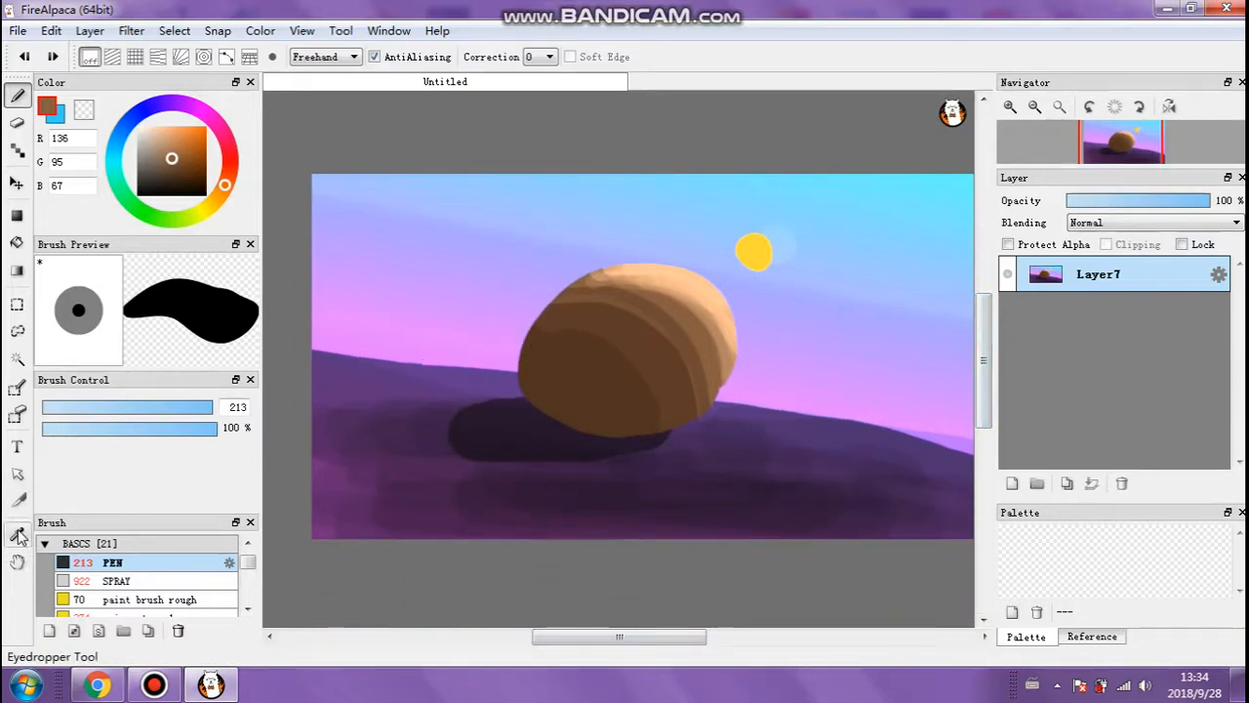
Demonstrate the Hand tool by moving the canvas around and out of the workspace, and bring the whole painting back into view.
{"action": "left_click", "coordinate": [20, 564]}
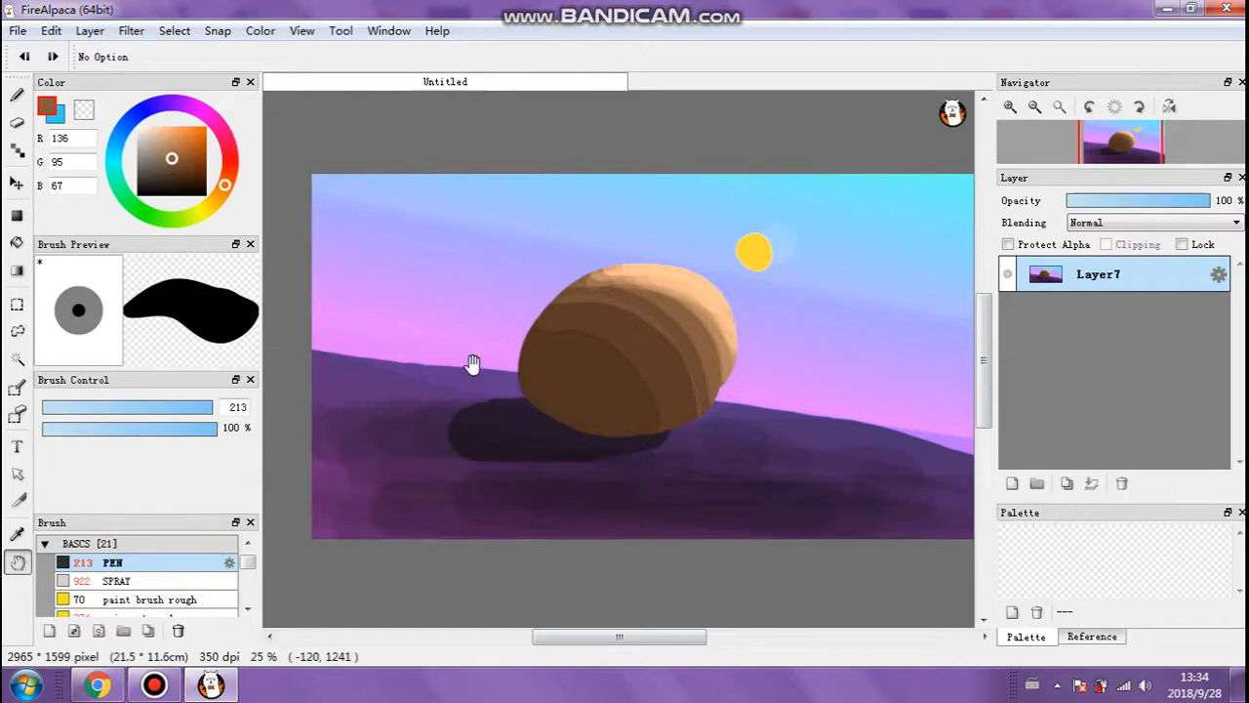
{"action": "mouse_move", "coordinate": [660, 295]}
{"action": "left_mouse_down"}
{"action": "mouse_move", "coordinate": [560, 309]}
{"action": "mouse_move", "coordinate": [283, 205]}
{"action": "mouse_move", "coordinate": [670, 462]}
{"action": "mouse_move", "coordinate": [84, 397]}
{"action": "mouse_move", "coordinate": [614, 140]}
{"action": "mouse_move", "coordinate": [621, 103]}
{"action": "left_mouse_up"}
{"action": "left_click_drag", "start_coordinate": [712, 224], "coordinate": [1081, 81]}
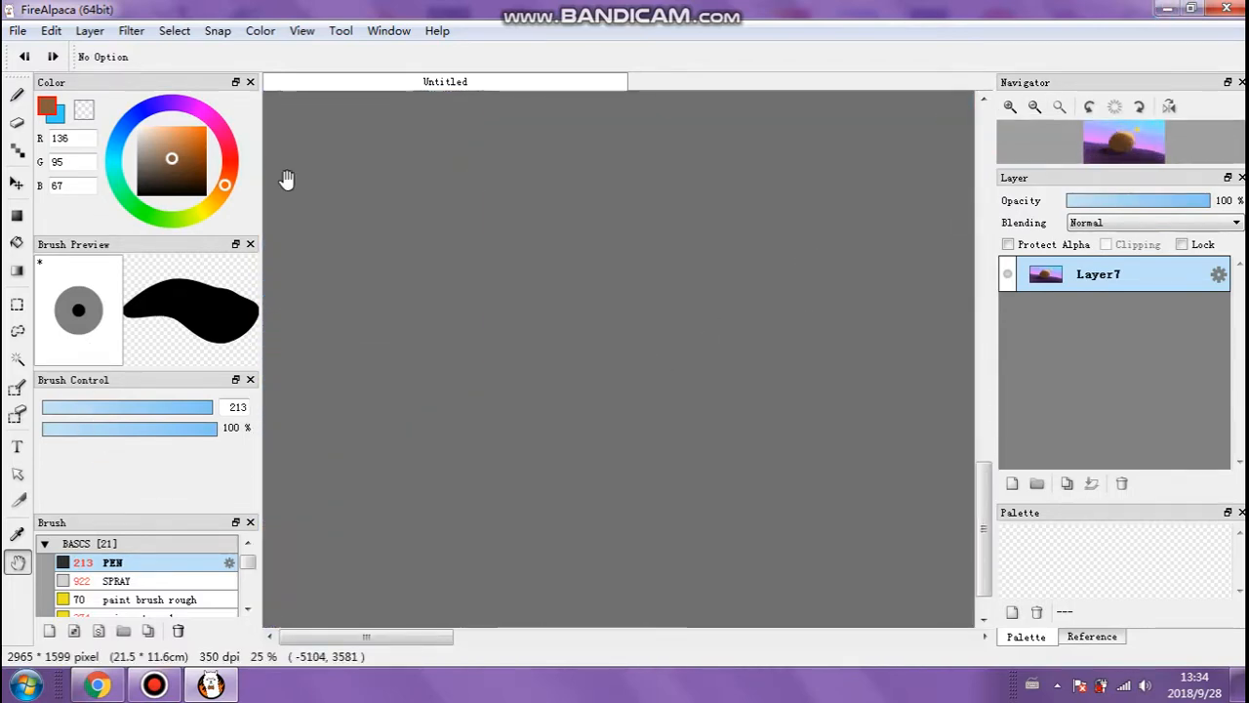
{"action": "scroll", "coordinate": [555, 281], "scroll_direction": "up", "scroll_amount": 10}
{"action": "scroll", "coordinate": [554, 281], "scroll_direction": "down", "scroll_amount": 13}
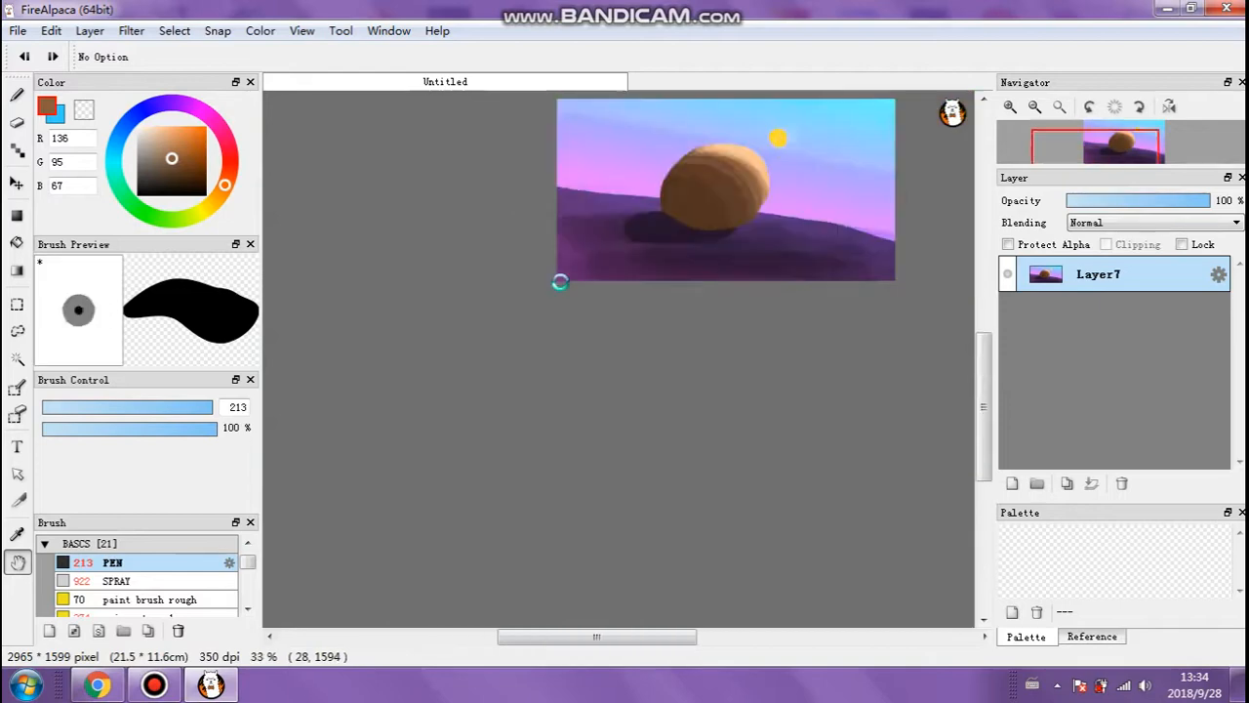
{"action": "mouse_move", "coordinate": [663, 225]}
{"action": "left_mouse_down"}
{"action": "mouse_move", "coordinate": [337, 482]}
{"action": "mouse_move", "coordinate": [776, 345]}
{"action": "mouse_move", "coordinate": [615, 295]}
{"action": "mouse_move", "coordinate": [661, 326]}
{"action": "mouse_move", "coordinate": [641, 312]}
{"action": "left_mouse_up"}
{"action": "scroll", "coordinate": [610, 285], "scroll_direction": "up", "scroll_amount": 4}
{"action": "scroll", "coordinate": [617, 284], "scroll_direction": "down", "scroll_amount": 1}
{"action": "scroll", "coordinate": [654, 329], "scroll_direction": "up", "scroll_amount": 1}
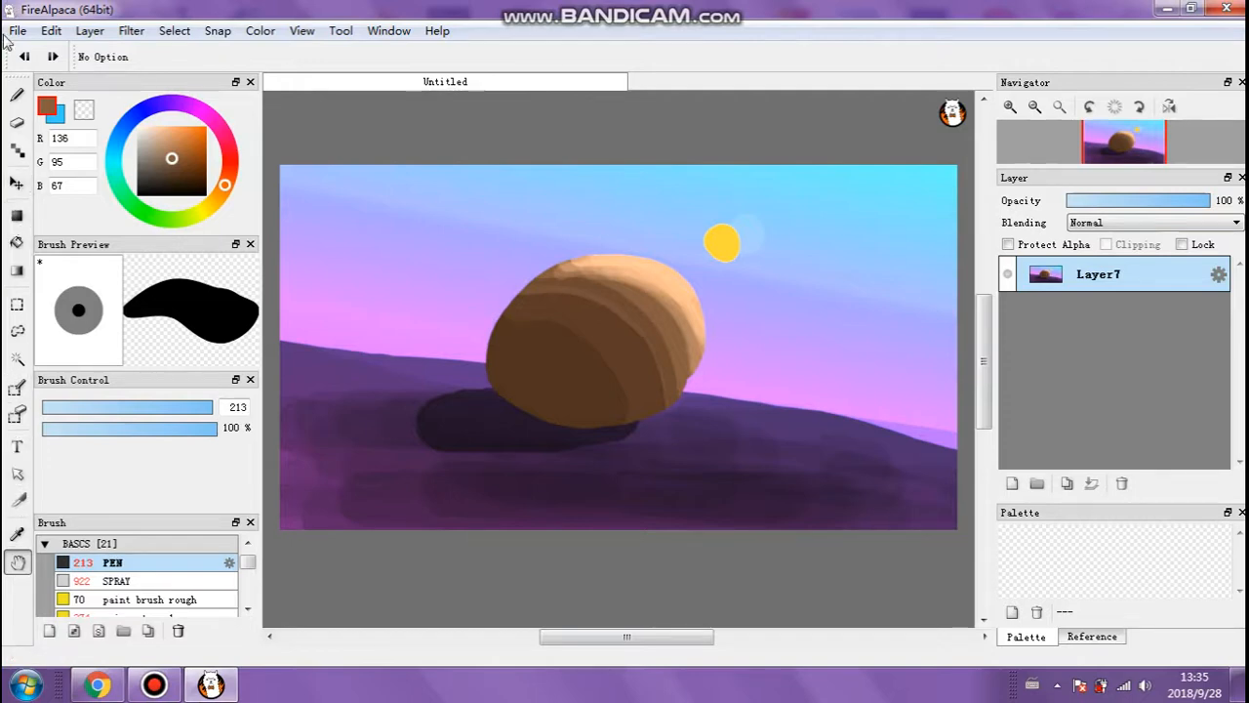
Shift the painting layer diagonally toward the canvas's lower right with the Move tool, and undo the move.
{"action": "left_click", "coordinate": [17, 184]}
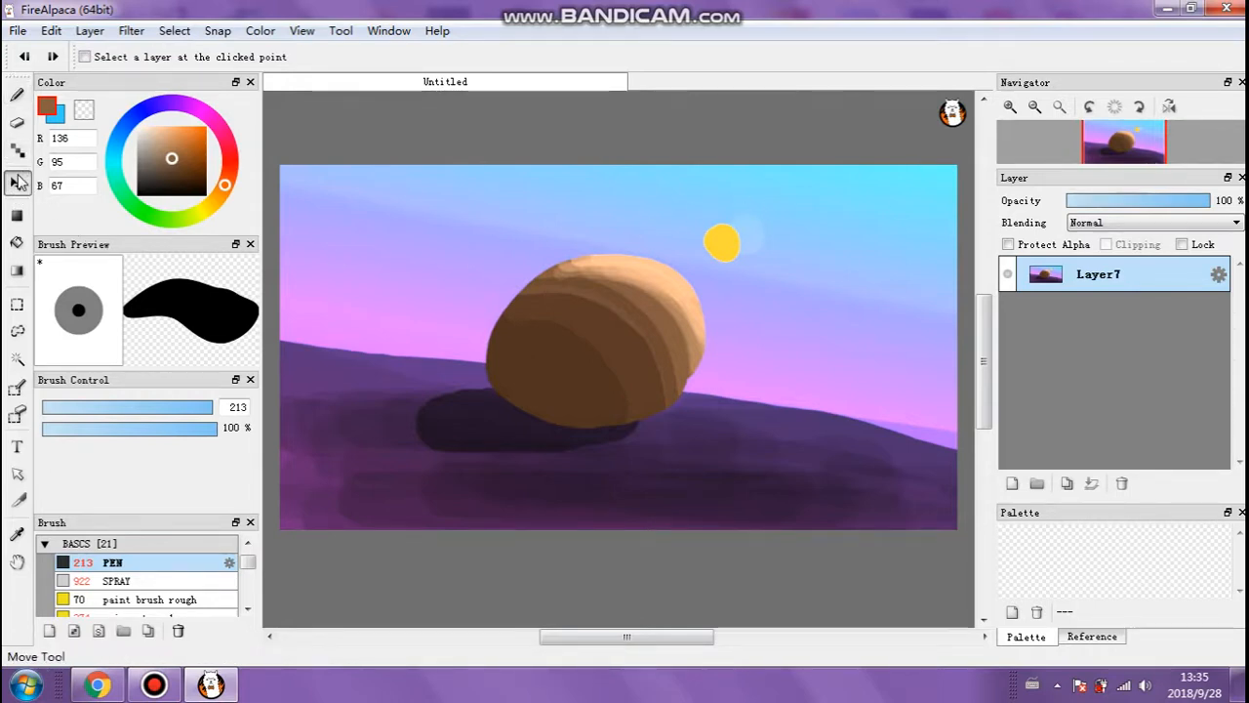
{"action": "left_click_drag", "start_coordinate": [620, 304], "coordinate": [815, 379]}
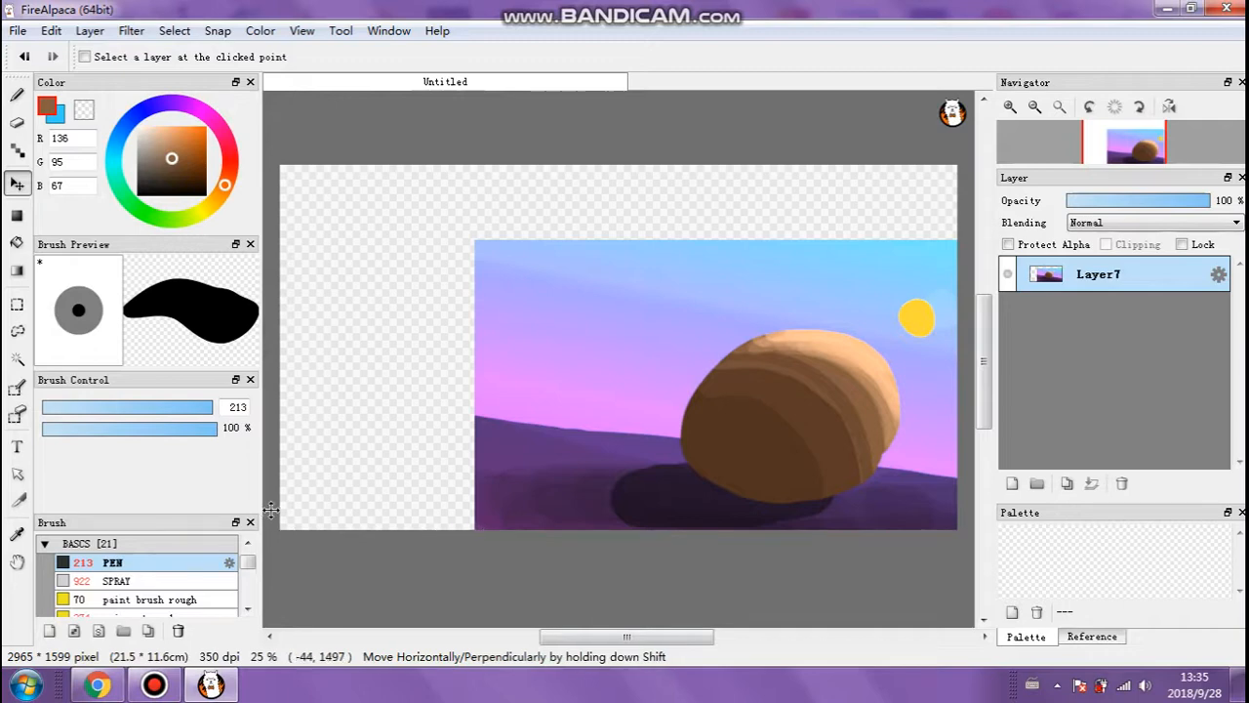
{"action": "key", "text": "ctrl+z"}
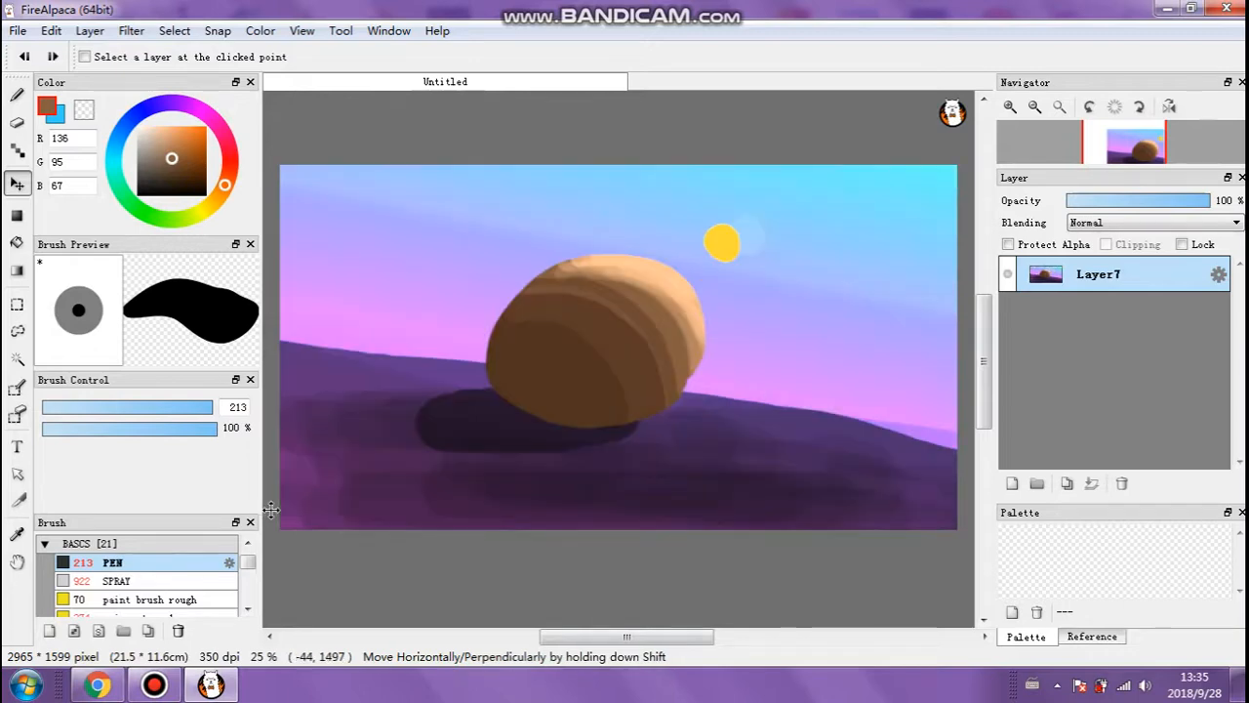
Undo the deletion of the "ddvvdb" text layer and redo it.
{"action": "key", "text": "ctrl+z"}
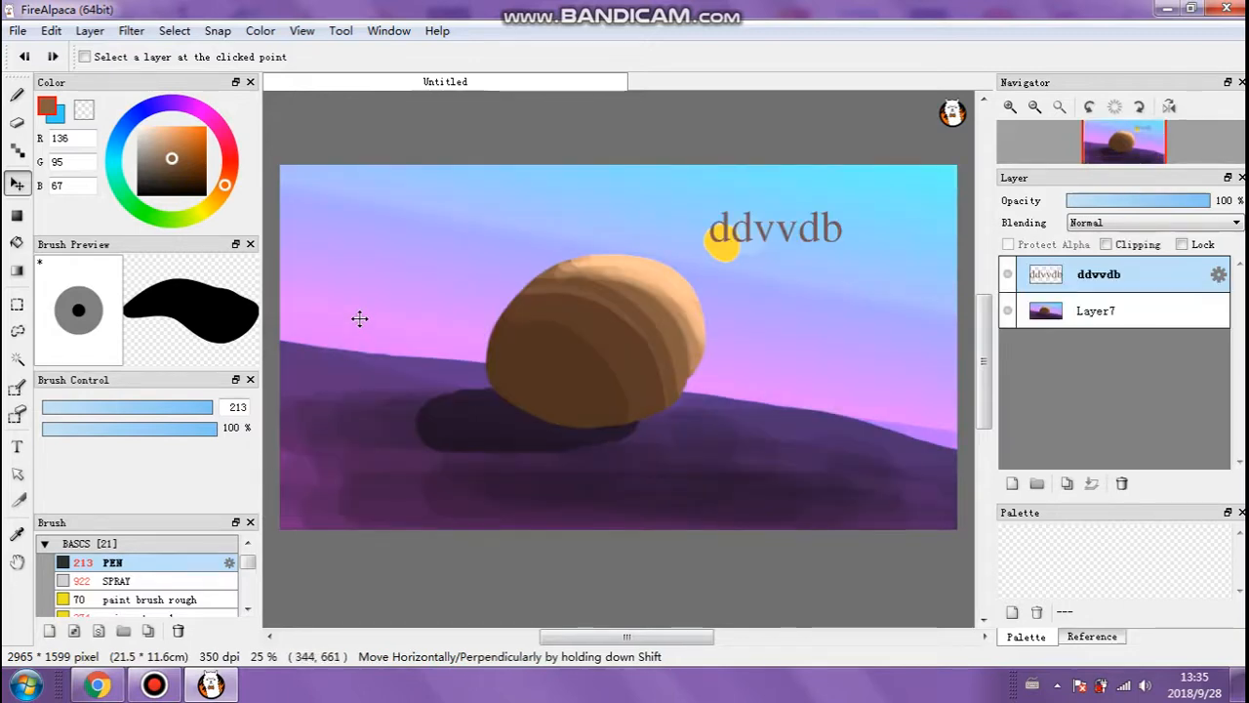
{"action": "left_click", "coordinate": [54, 59]}
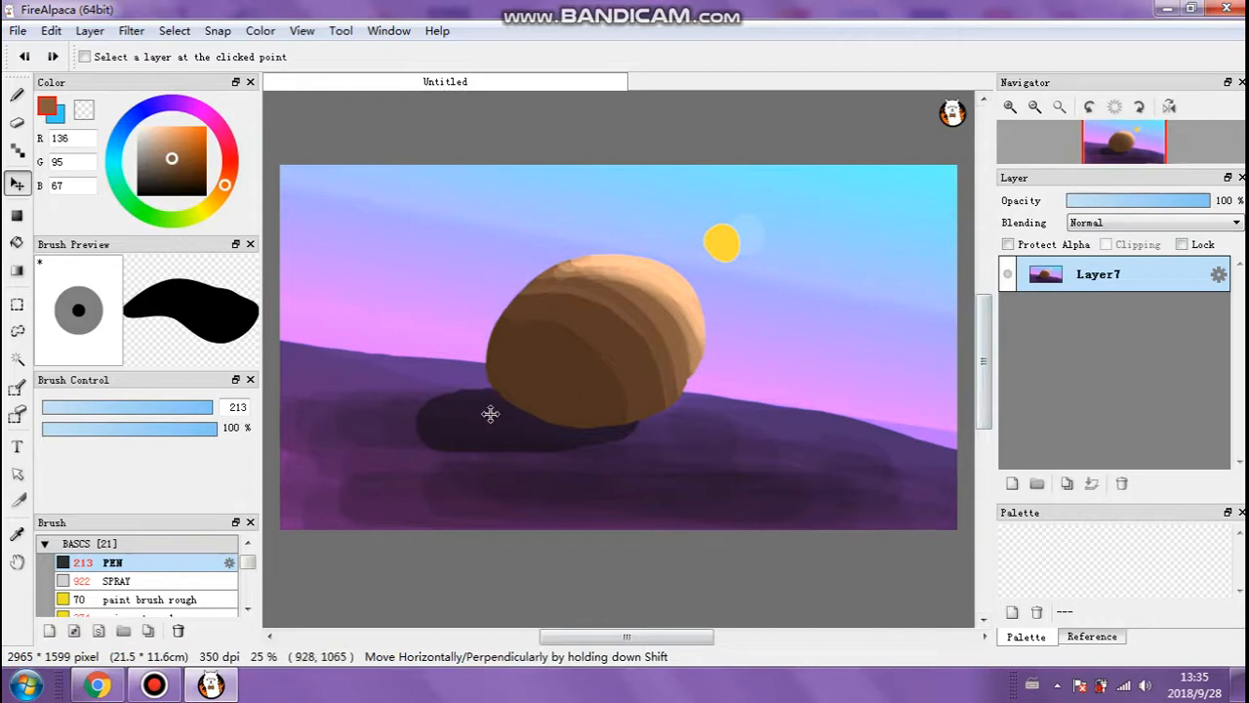
Switch between the Brush tool and the Dot tool to show their options, ending on the Brush tool.
{"action": "mouse_move", "coordinate": [710, 7]}
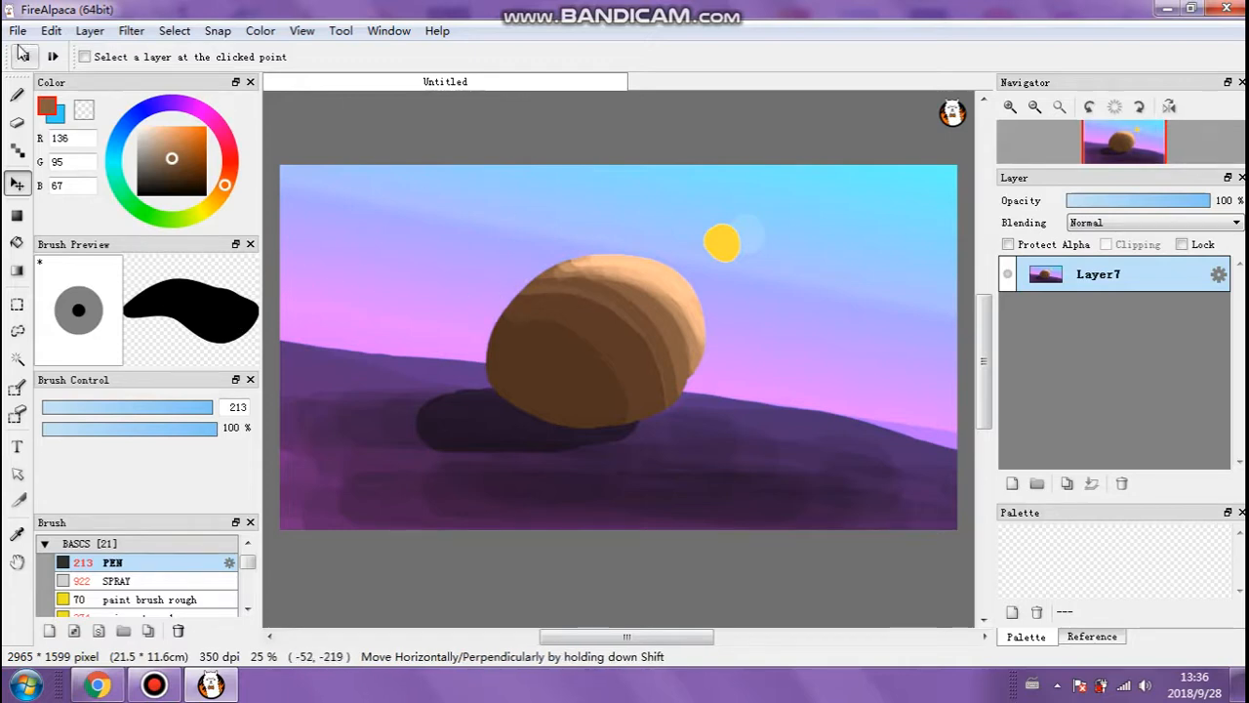
{"action": "left_click", "coordinate": [16, 95]}
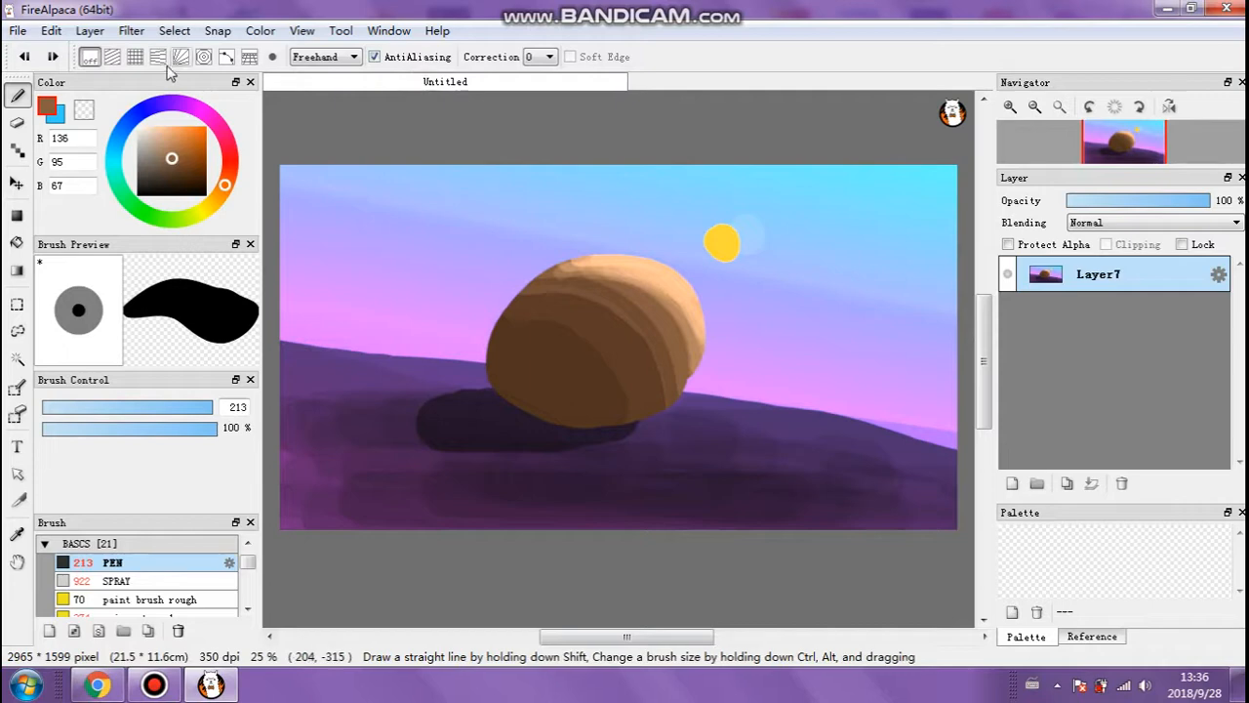
{"action": "left_click", "coordinate": [17, 243]}
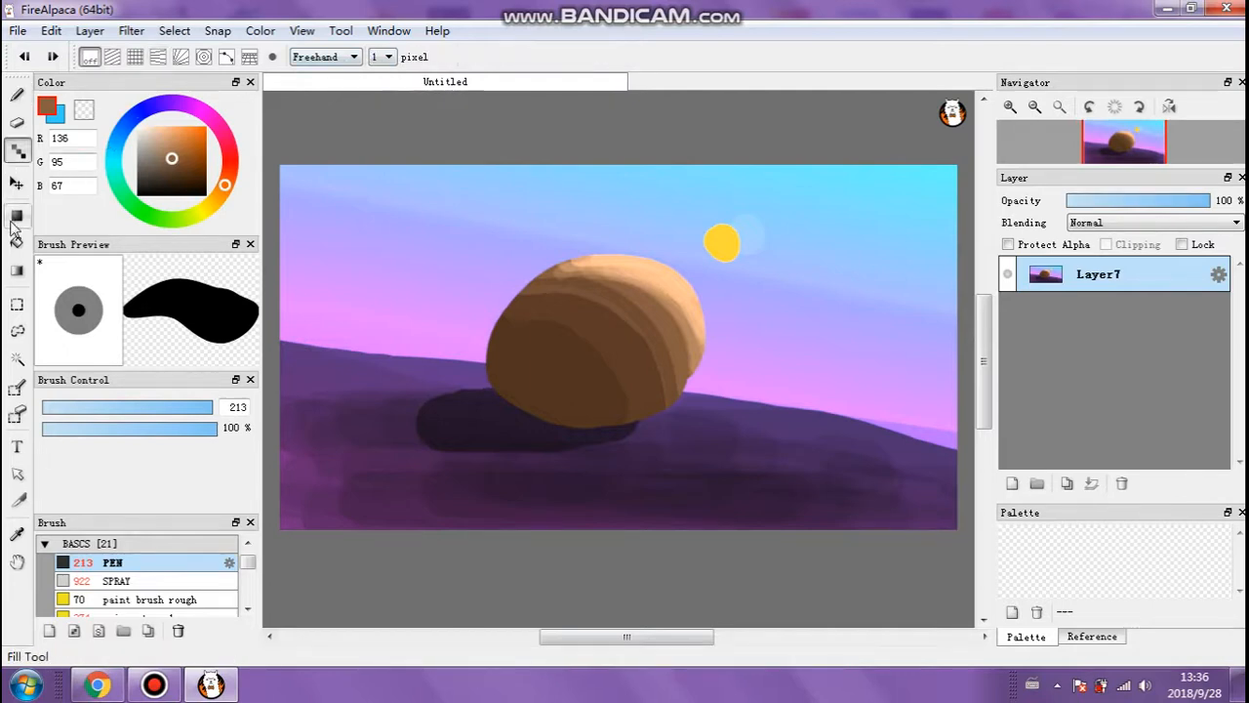
{"action": "left_click", "coordinate": [17, 95]}
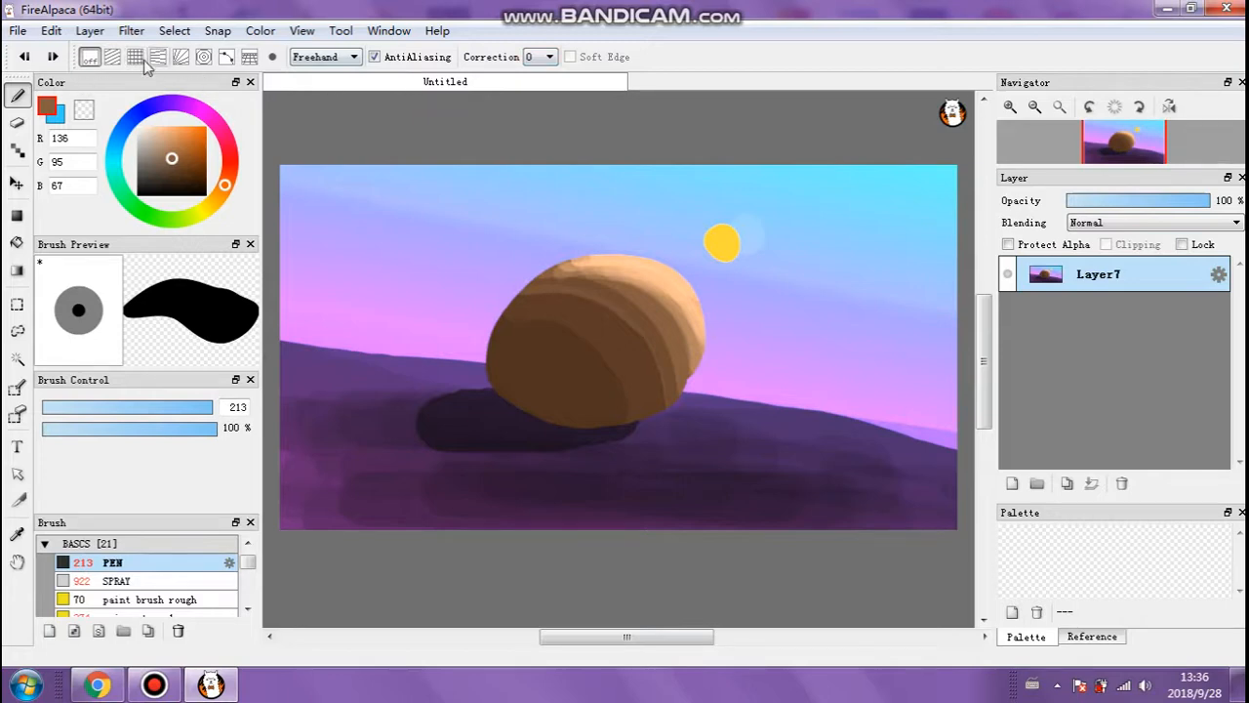
Try the crisscross, radial and parallel snap modes for the brush, and turn snapping off.
{"action": "left_click", "coordinate": [136, 58]}
{"action": "left_click", "coordinate": [179, 57]}
{"action": "left_click", "coordinate": [136, 57]}
{"action": "left_click", "coordinate": [113, 57]}
{"action": "left_click", "coordinate": [89, 57]}
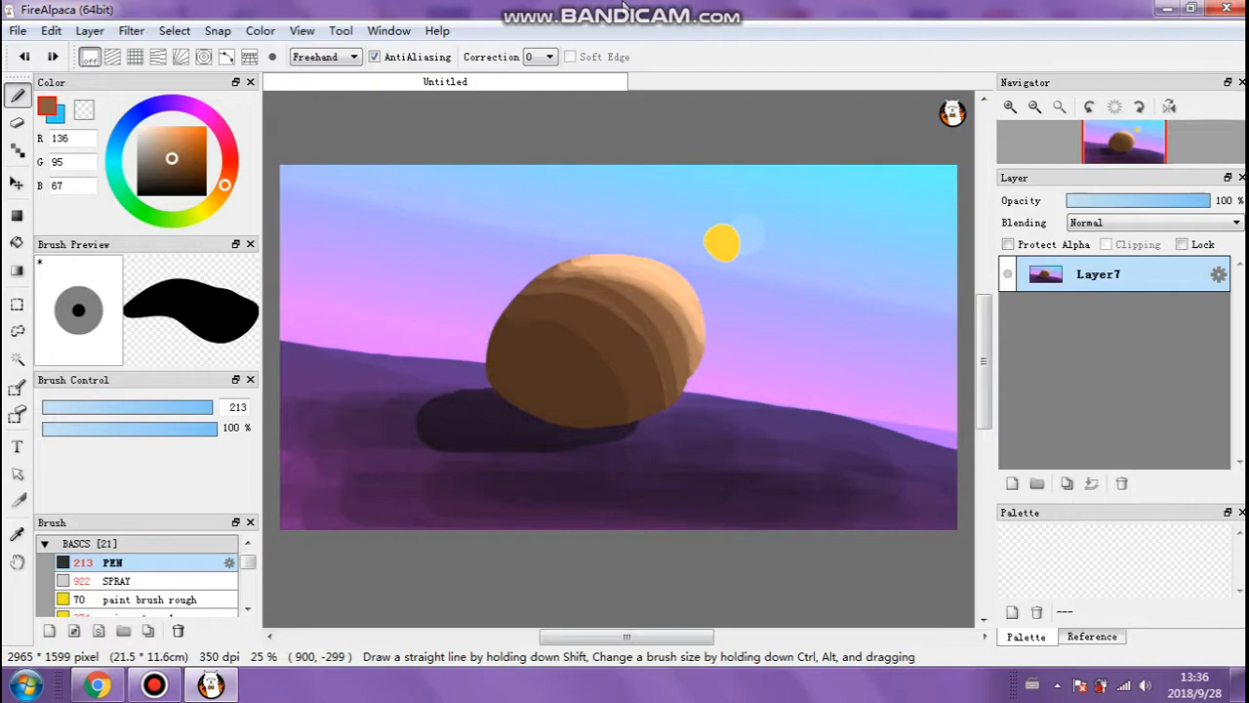
Preview the brush presets from epic nature 1 and paint brush rough through PAINT CLOUDS TREES and CLOUDS.
{"action": "scroll", "coordinate": [715, 110], "scroll_direction": "up", "scroll_amount": 1}
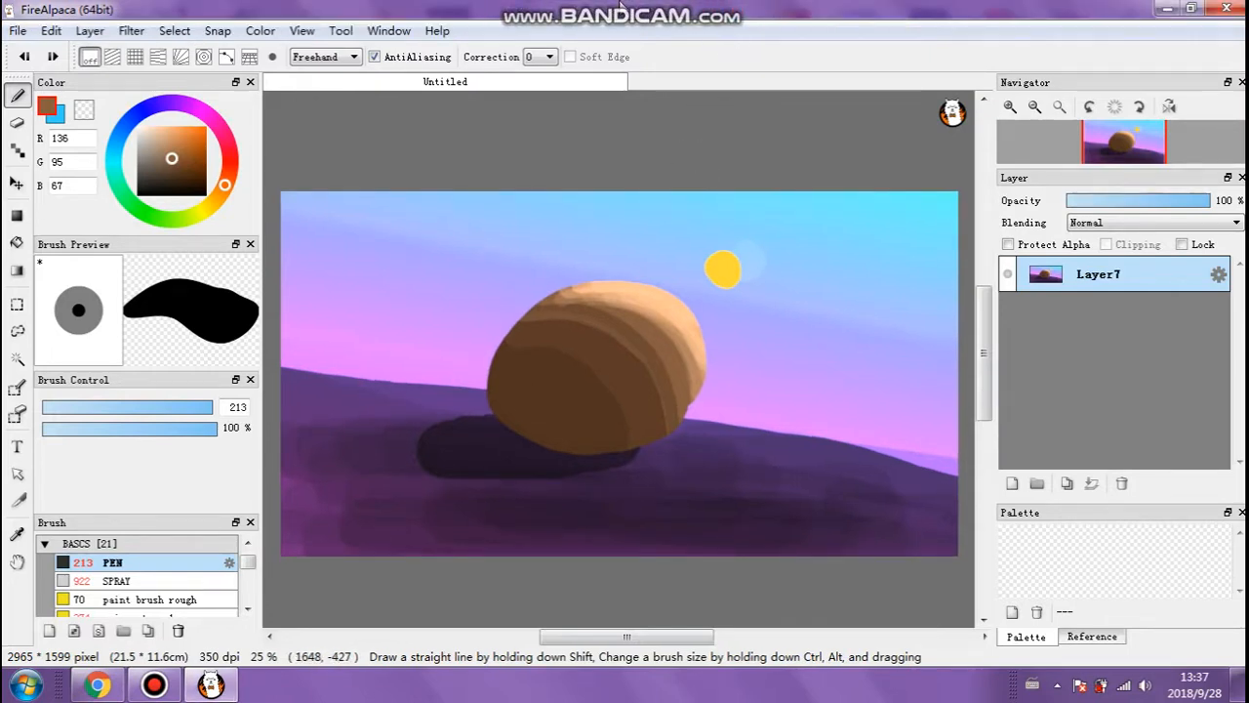
{"action": "mouse_move", "coordinate": [620, 8]}
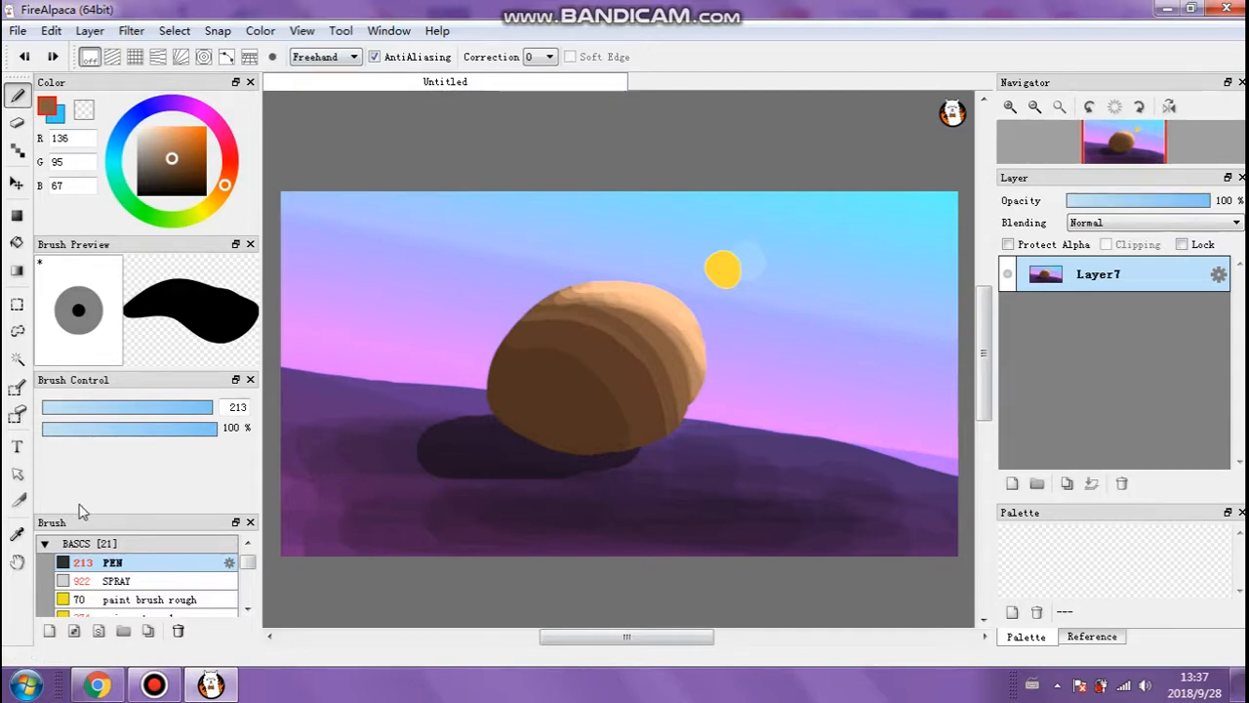
{"action": "scroll", "coordinate": [138, 580], "scroll_direction": "down", "scroll_amount": 1}
{"action": "left_click", "coordinate": [141, 568]}
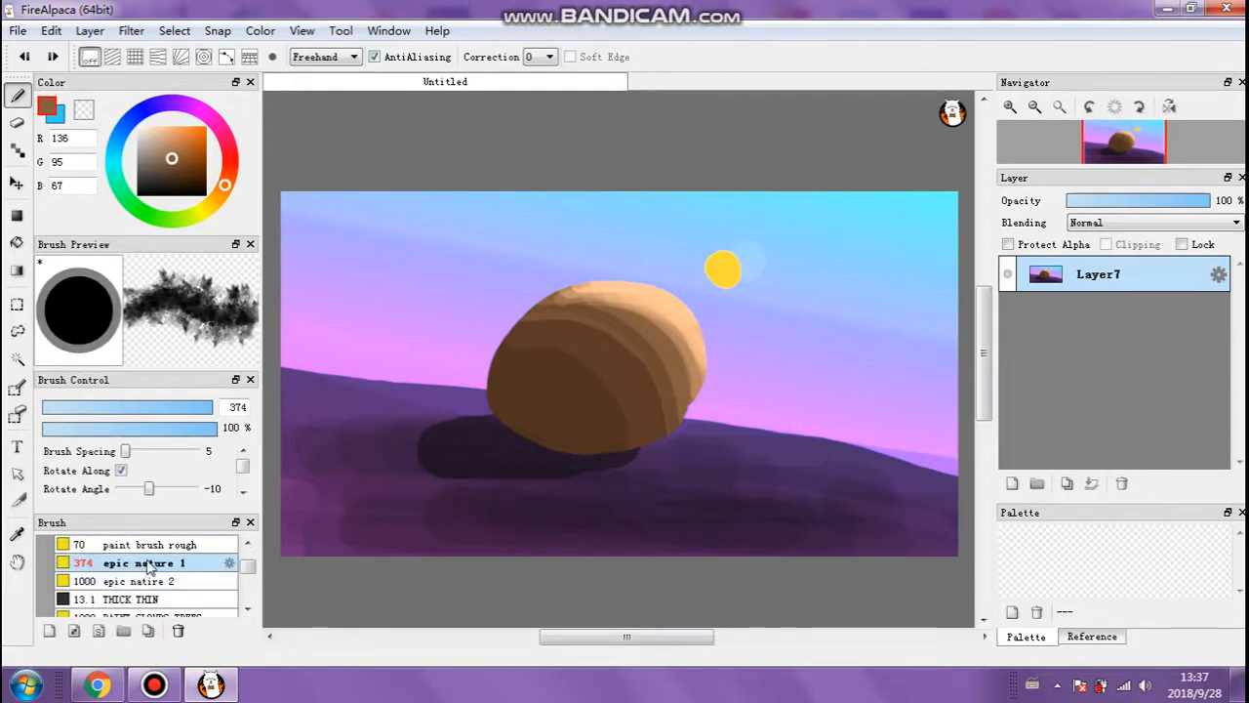
{"action": "left_click", "coordinate": [146, 544]}
{"action": "scroll", "coordinate": [151, 566], "scroll_direction": "down", "scroll_amount": 2}
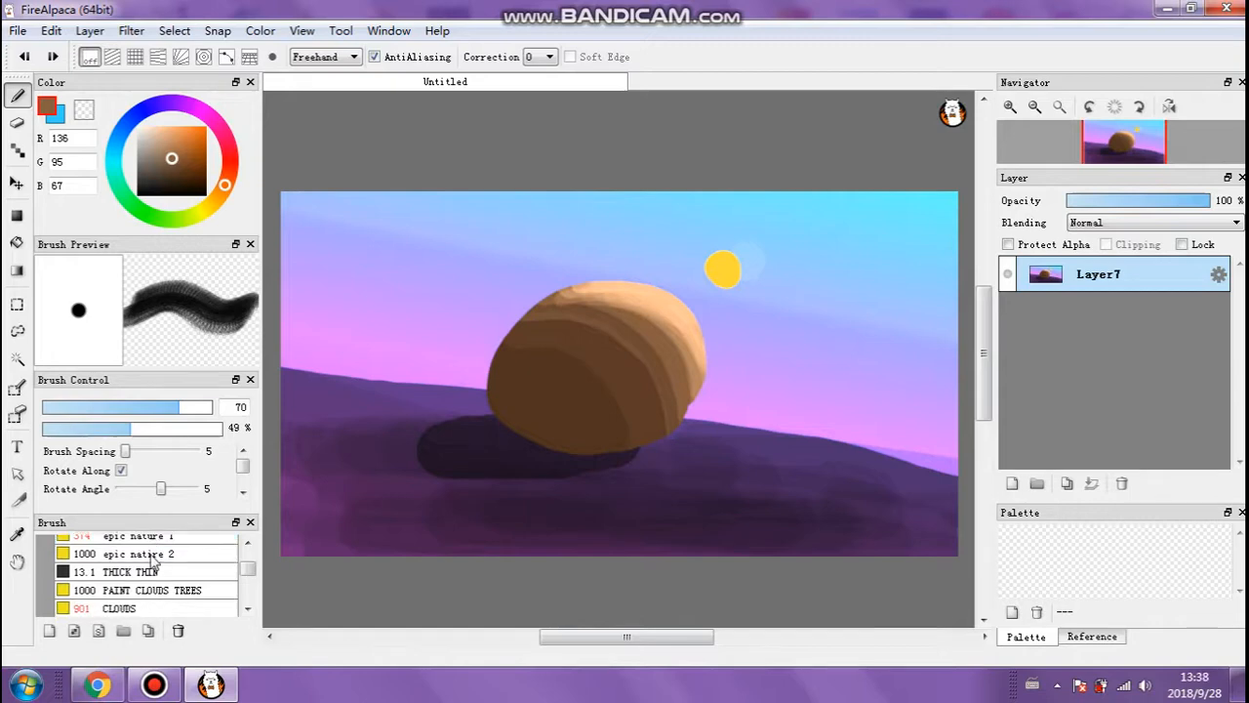
{"action": "left_click", "coordinate": [148, 570]}
{"action": "scroll", "coordinate": [148, 571], "scroll_direction": "down", "scroll_amount": 2}
{"action": "left_click", "coordinate": [148, 569]}
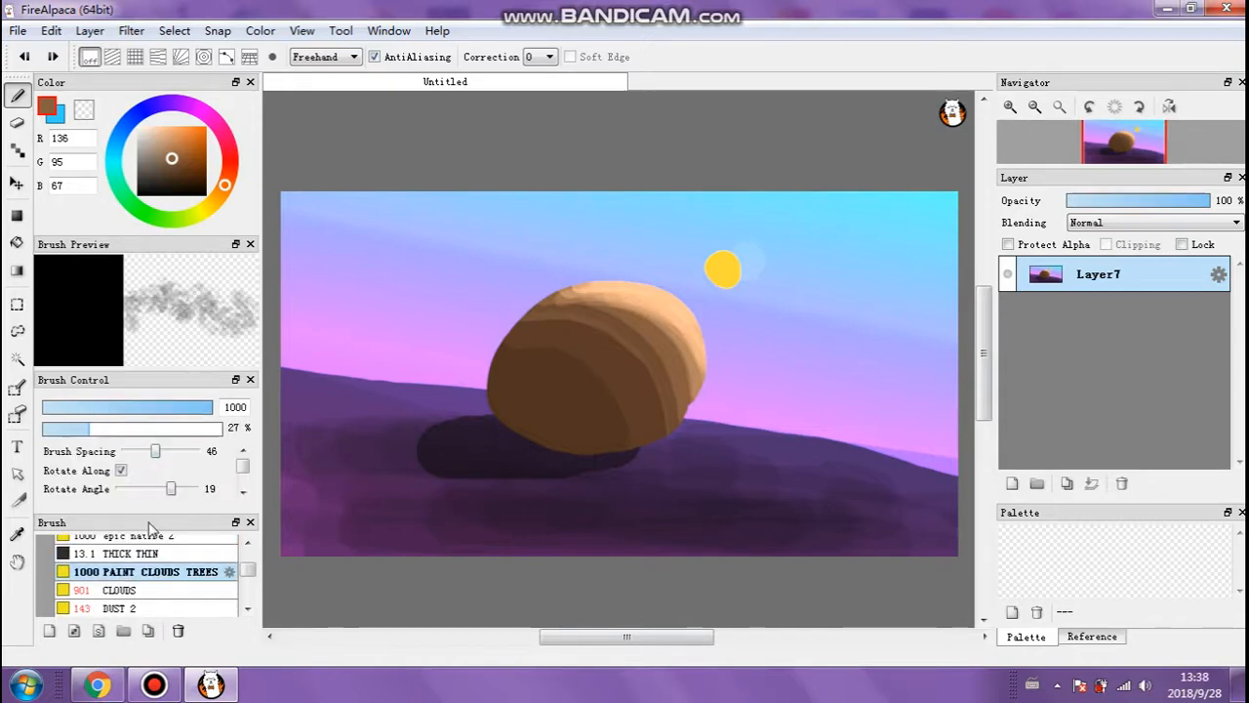
{"action": "left_click", "coordinate": [152, 592]}
{"action": "scroll", "coordinate": [151, 590], "scroll_direction": "down", "scroll_amount": 3}
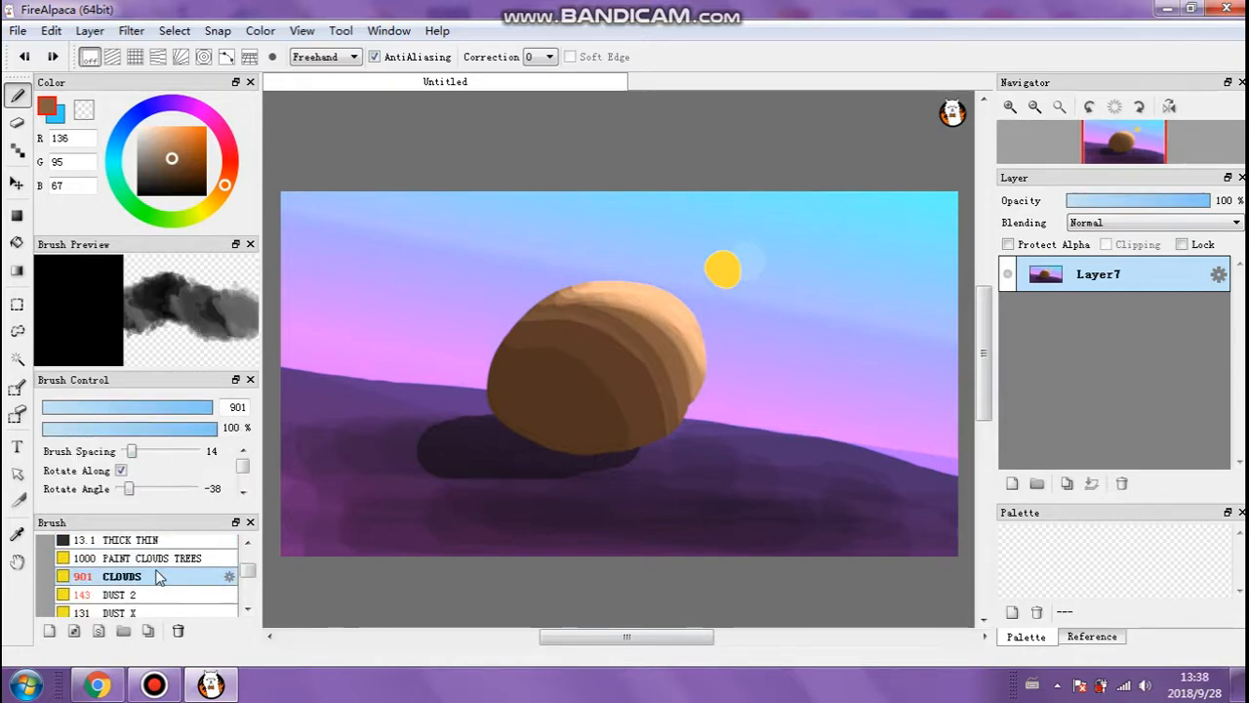
Try the DUST X brush at size 423 with a long brown stroke across the rock, ground and sky, and undo it.
{"action": "left_click", "coordinate": [152, 584]}
{"action": "left_click_drag", "start_coordinate": [164, 408], "coordinate": [213, 409]}
{"action": "mouse_move", "coordinate": [480, 333]}
{"action": "left_mouse_down"}
{"action": "mouse_move", "coordinate": [555, 327]}
{"action": "mouse_move", "coordinate": [429, 512]}
{"action": "mouse_move", "coordinate": [937, 256]}
{"action": "left_mouse_up"}
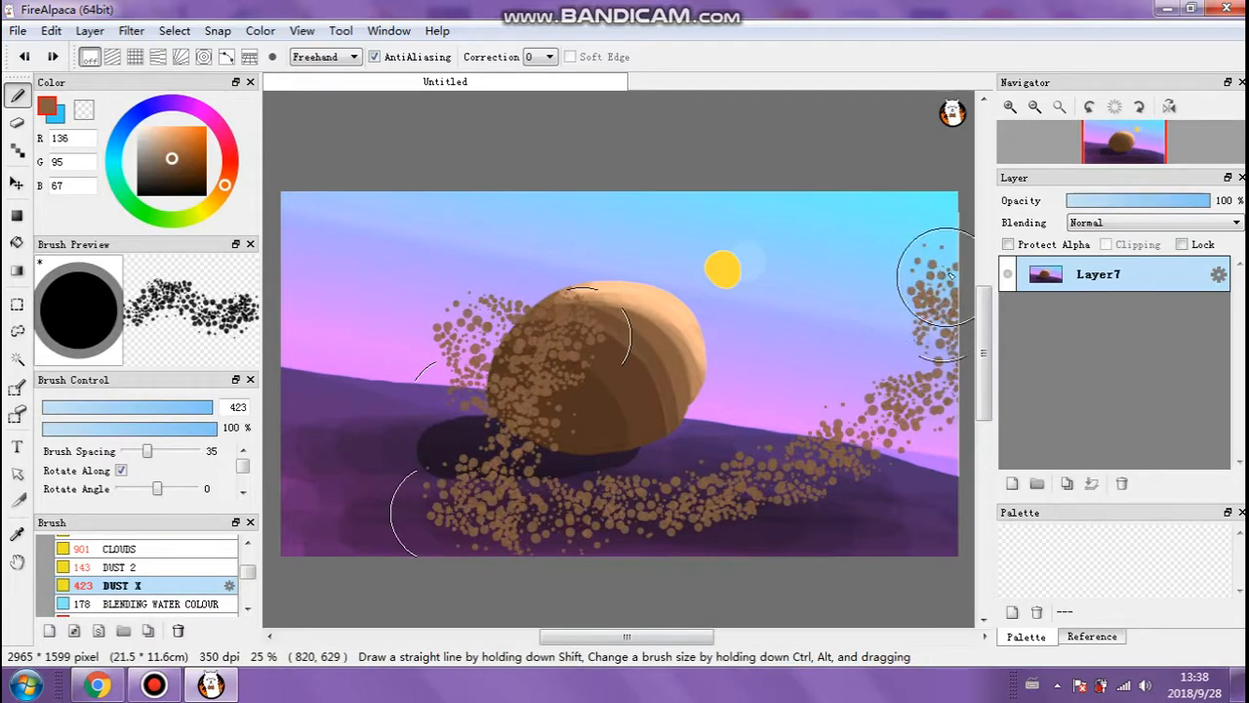
{"action": "left_click", "coordinate": [50, 30]}
{"action": "left_click", "coordinate": [61, 53]}
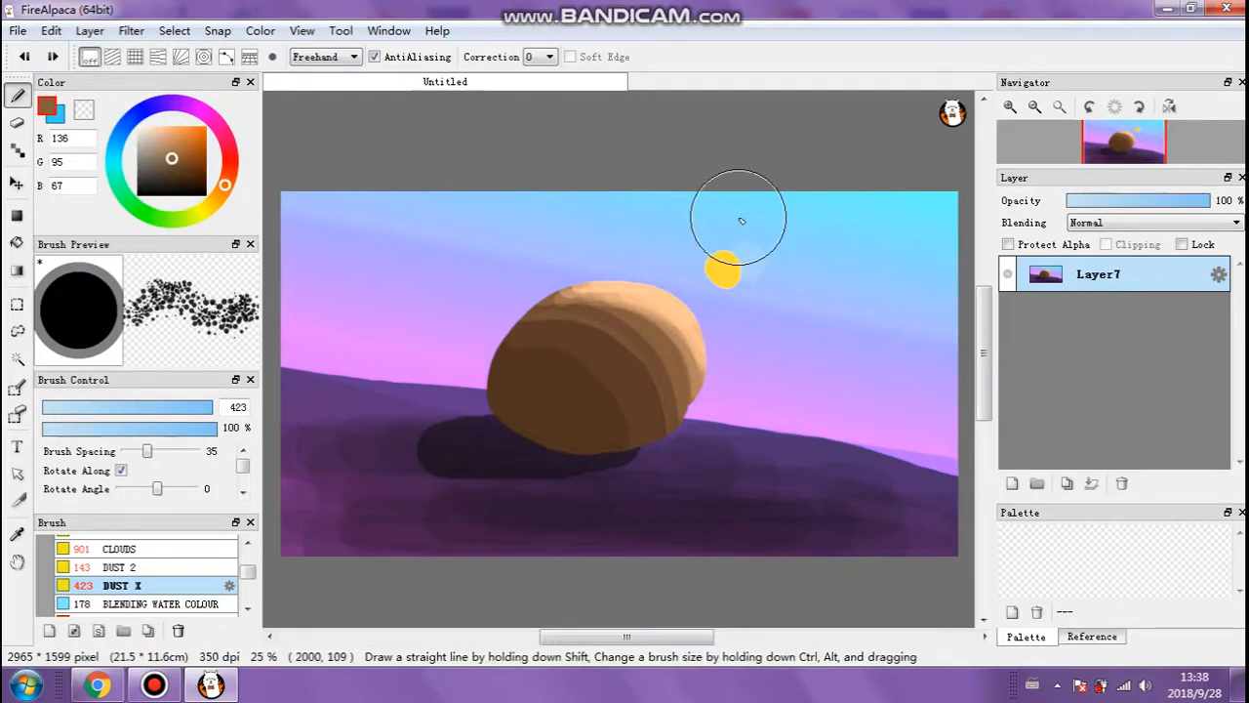
Set the foreground colour to black and switch to the PEN brush at size 70.
{"action": "scroll", "coordinate": [664, 211], "scroll_direction": "up", "scroll_amount": 1}
{"action": "left_click_drag", "start_coordinate": [184, 182], "coordinate": [95, 230]}
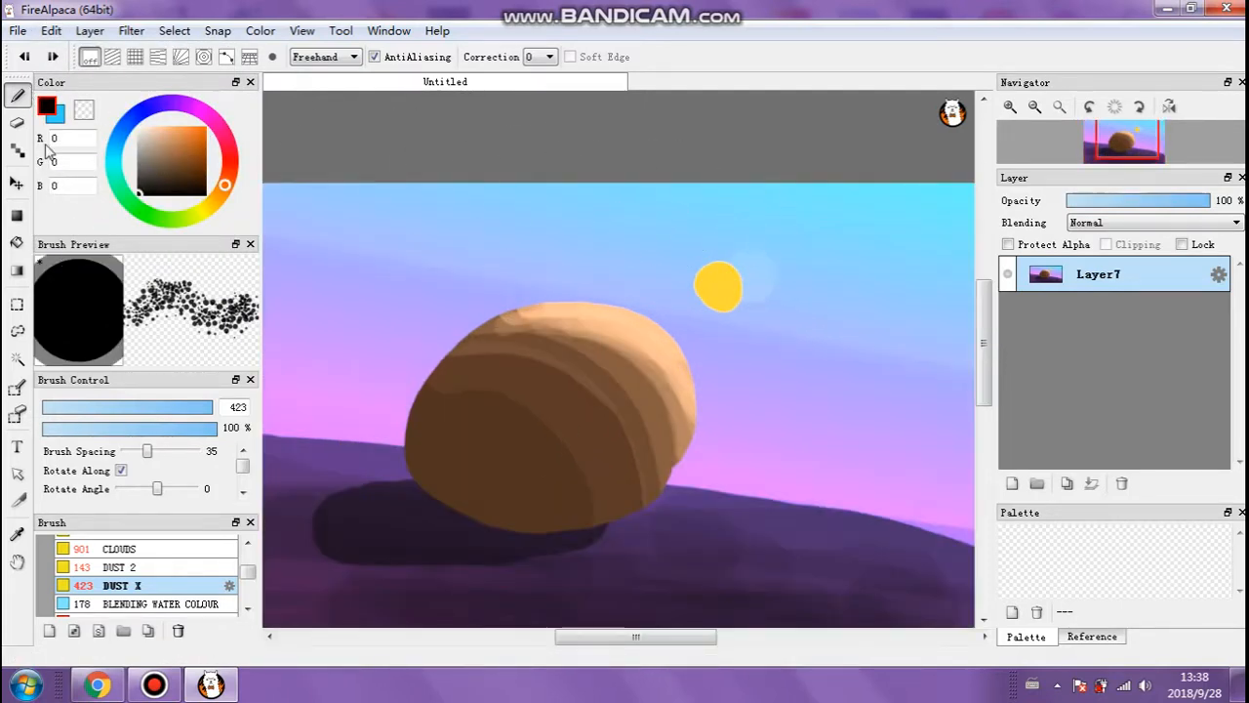
{"action": "scroll", "coordinate": [160, 572], "scroll_direction": "up", "scroll_amount": 3}
{"action": "scroll", "coordinate": [166, 563], "scroll_direction": "up", "scroll_amount": 2}
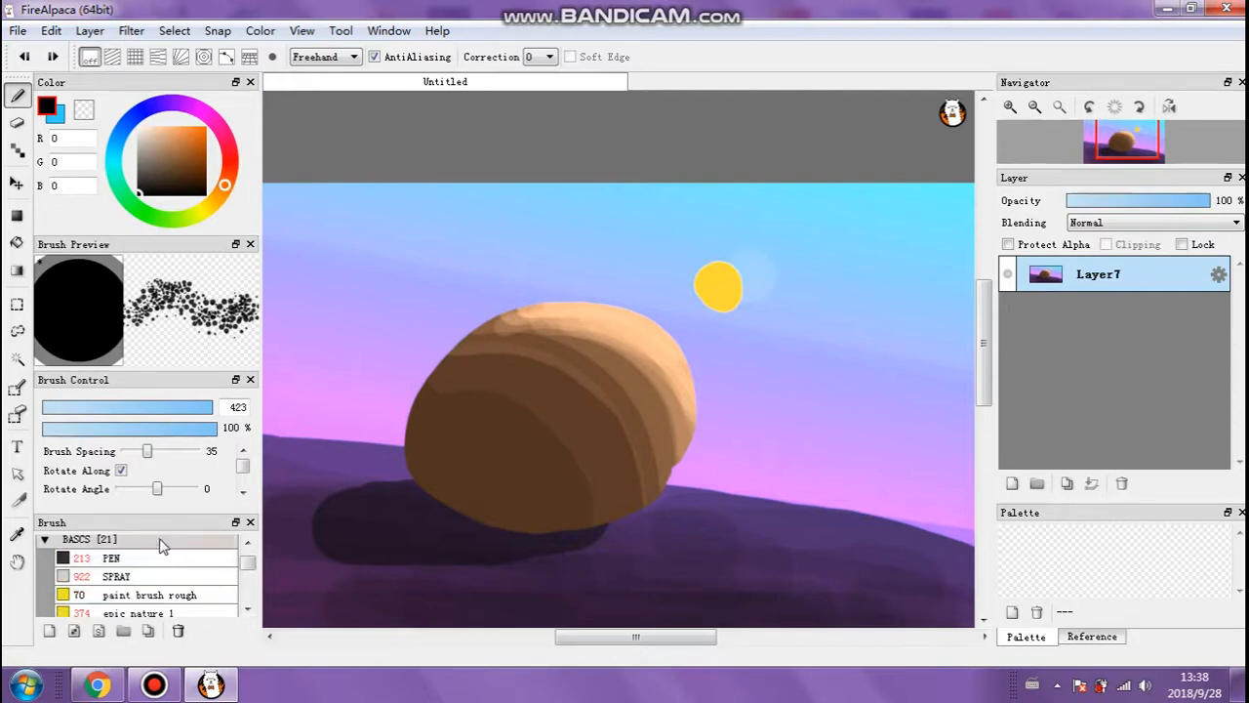
{"action": "left_click", "coordinate": [156, 557]}
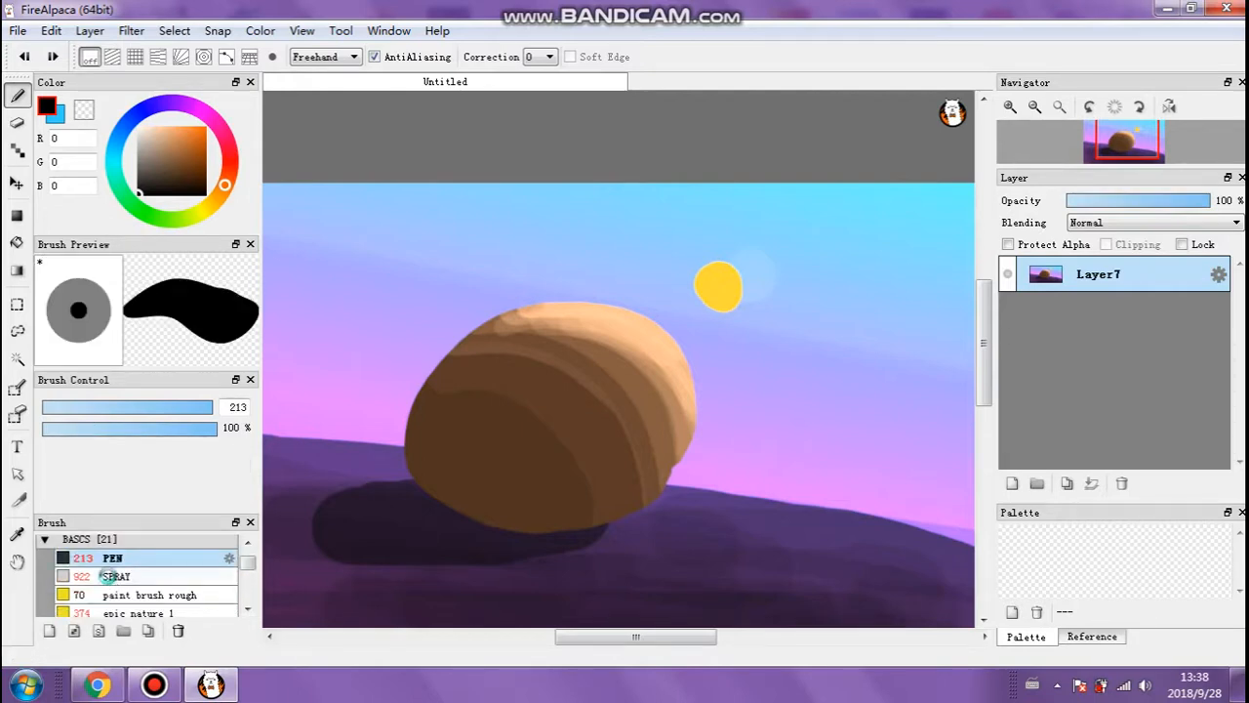
{"action": "left_click", "coordinate": [112, 580]}
{"action": "left_click", "coordinate": [86, 560]}
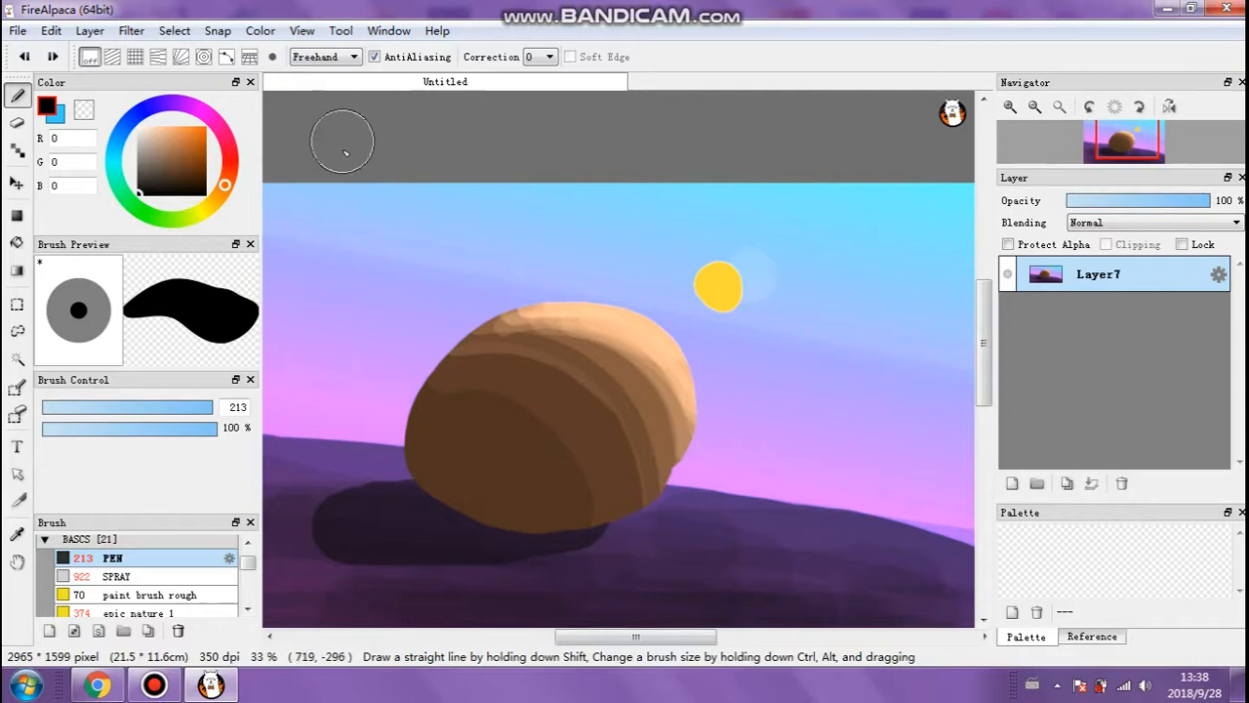
{"action": "left_click_drag", "start_coordinate": [192, 408], "coordinate": [180, 408]}
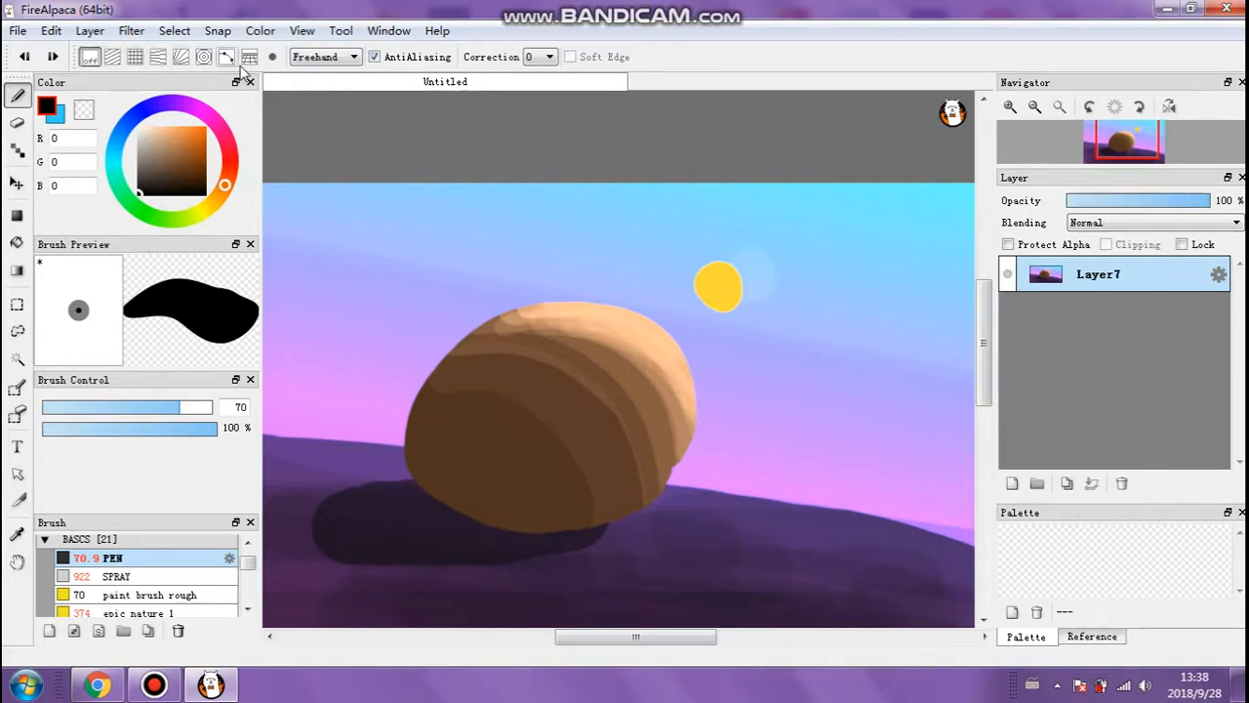
Try the Freehand brush shape with black scribbles over the sky and rock, and undo them.
{"action": "left_click", "coordinate": [353, 57]}
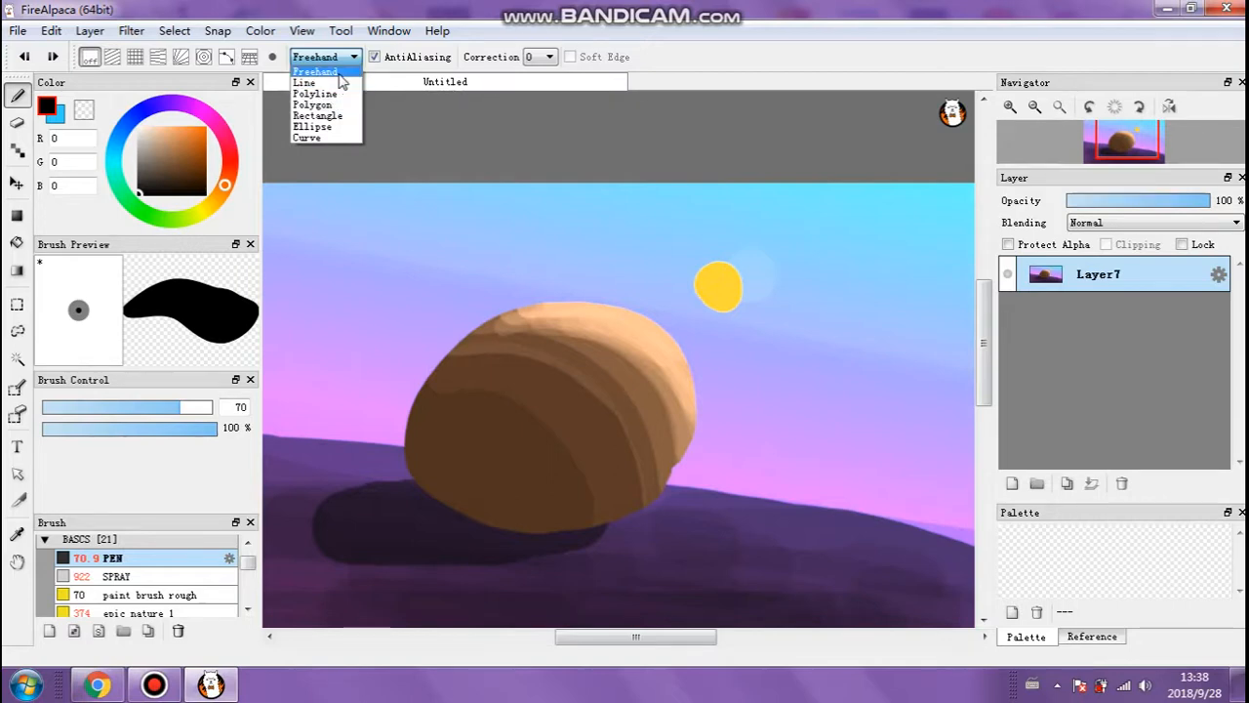
{"action": "left_click", "coordinate": [338, 75]}
{"action": "mouse_move", "coordinate": [343, 209]}
{"action": "left_mouse_down"}
{"action": "mouse_move", "coordinate": [391, 357]}
{"action": "mouse_move", "coordinate": [455, 339]}
{"action": "mouse_move", "coordinate": [508, 136]}
{"action": "mouse_move", "coordinate": [541, 288]}
{"action": "mouse_move", "coordinate": [413, 478]}
{"action": "mouse_move", "coordinate": [555, 506]}
{"action": "left_mouse_up"}
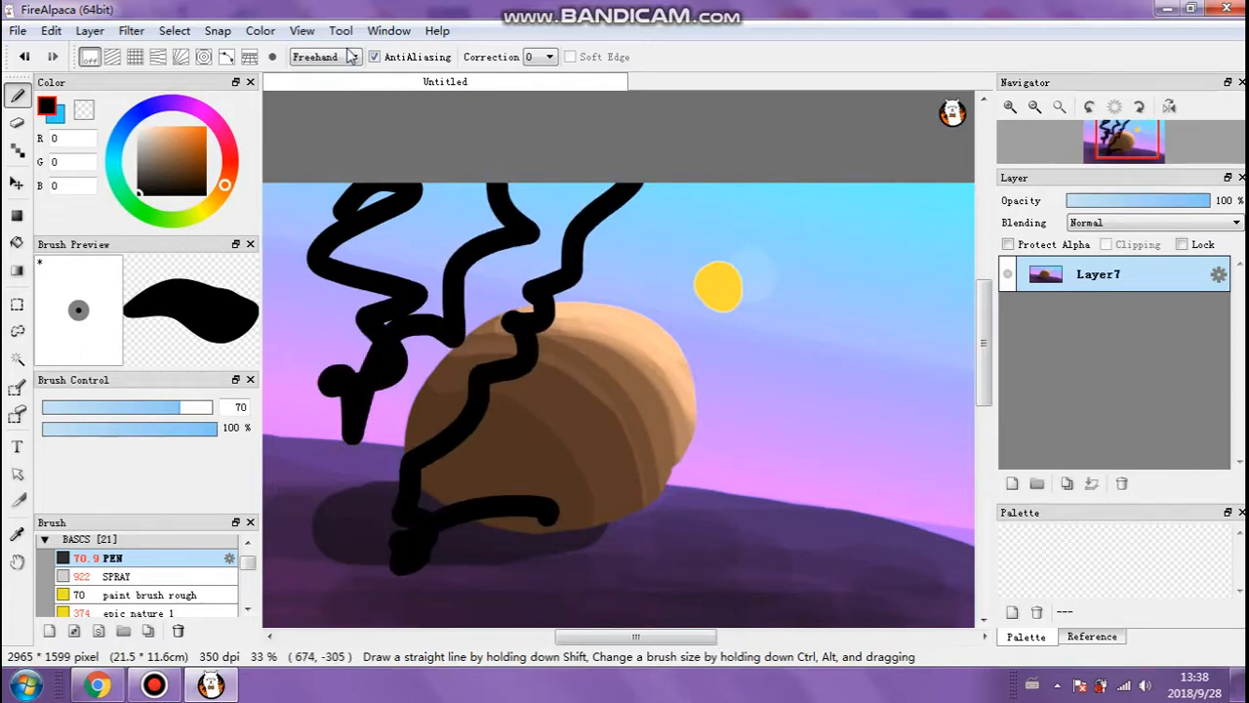
{"action": "left_click", "coordinate": [351, 57]}
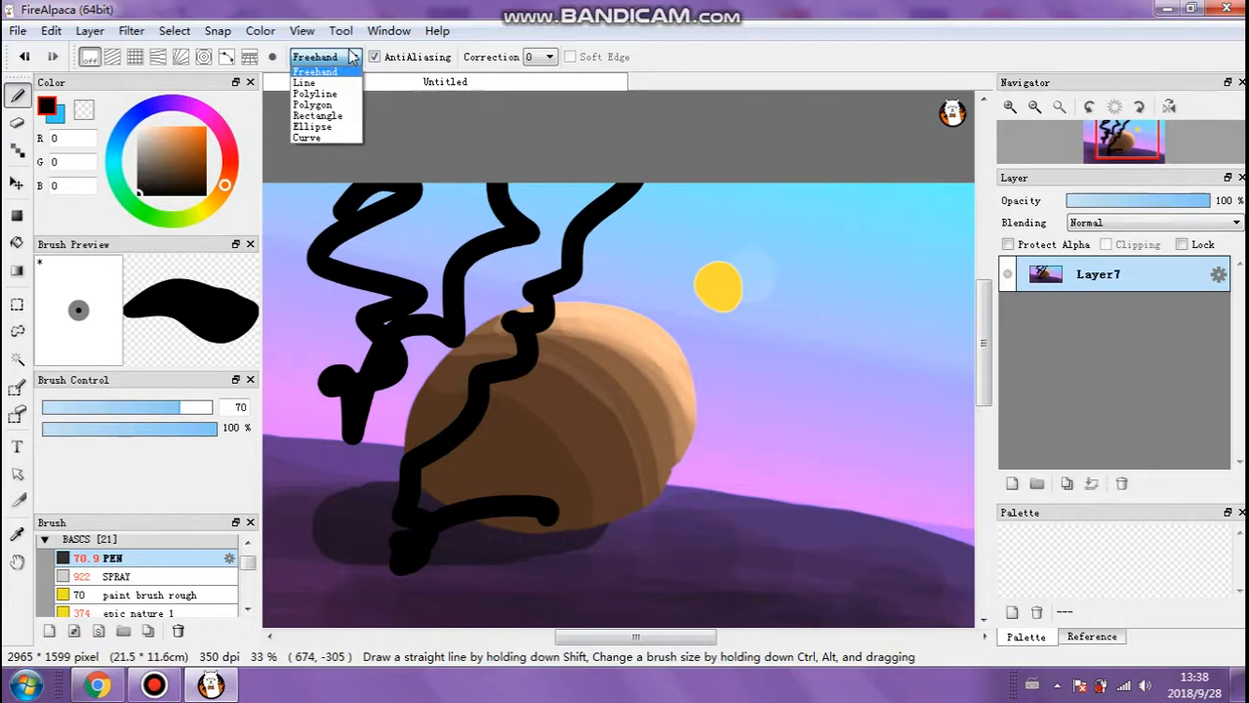
{"action": "left_click", "coordinate": [351, 57]}
{"action": "key", "text": "ctrl+z"}
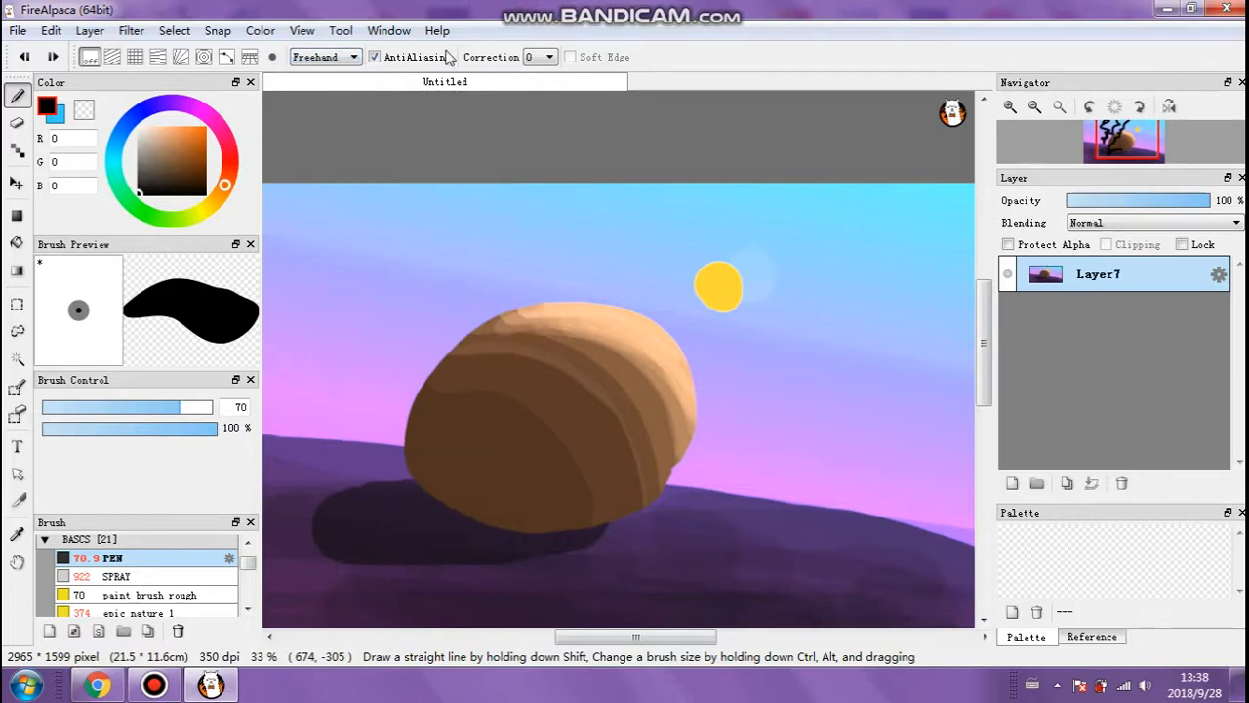
Try the Line brush shape with a dot and several straight black strokes across the canvas, and undo them all.
{"action": "left_click", "coordinate": [341, 57]}
{"action": "left_click", "coordinate": [312, 84]}
{"action": "left_click", "coordinate": [320, 256]}
{"action": "left_click_drag", "start_coordinate": [351, 248], "coordinate": [732, 208]}
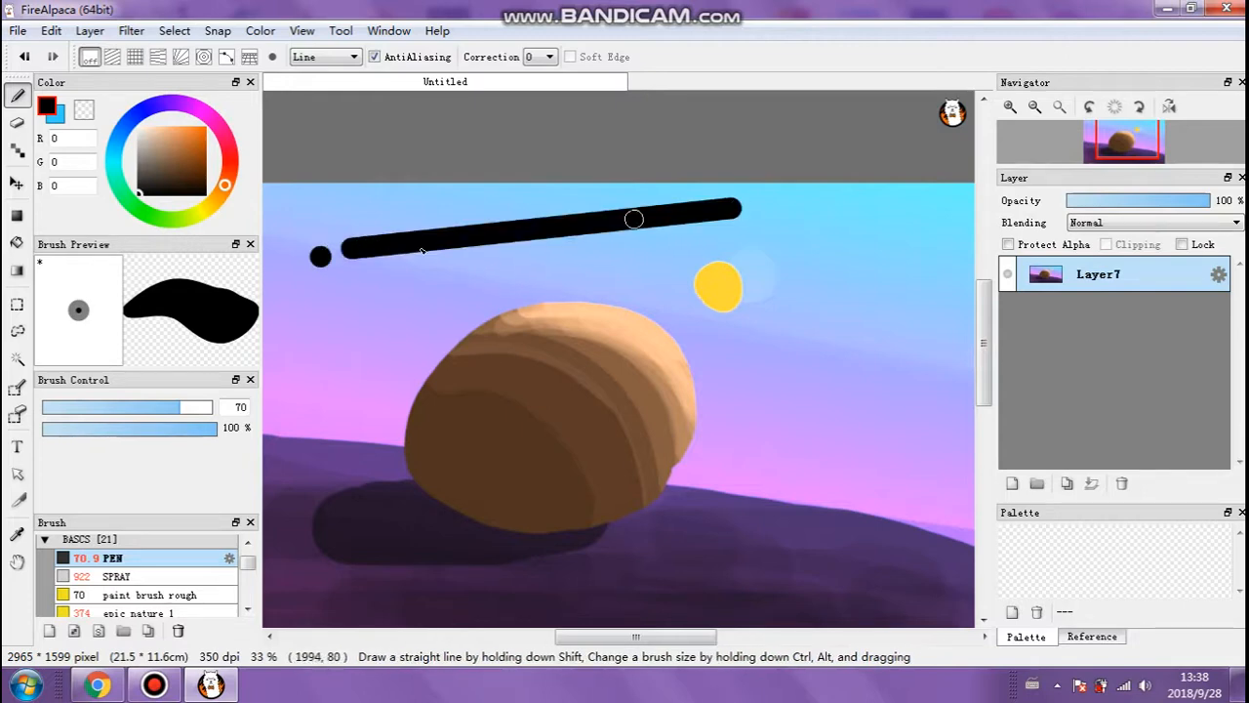
{"action": "mouse_move", "coordinate": [302, 329]}
{"action": "left_mouse_down"}
{"action": "mouse_move", "coordinate": [487, 349]}
{"action": "mouse_move", "coordinate": [880, 356]}
{"action": "left_mouse_up"}
{"action": "mouse_move", "coordinate": [859, 234]}
{"action": "left_mouse_down"}
{"action": "mouse_move", "coordinate": [803, 391]}
{"action": "mouse_move", "coordinate": [264, 279]}
{"action": "mouse_move", "coordinate": [734, 566]}
{"action": "left_mouse_up"}
{"action": "key", "text": "ctrl+z"}
{"action": "key", "text": "ctrl+z"}
{"action": "key", "text": "ctrl+z"}
{"action": "key", "text": "ctrl+z"}
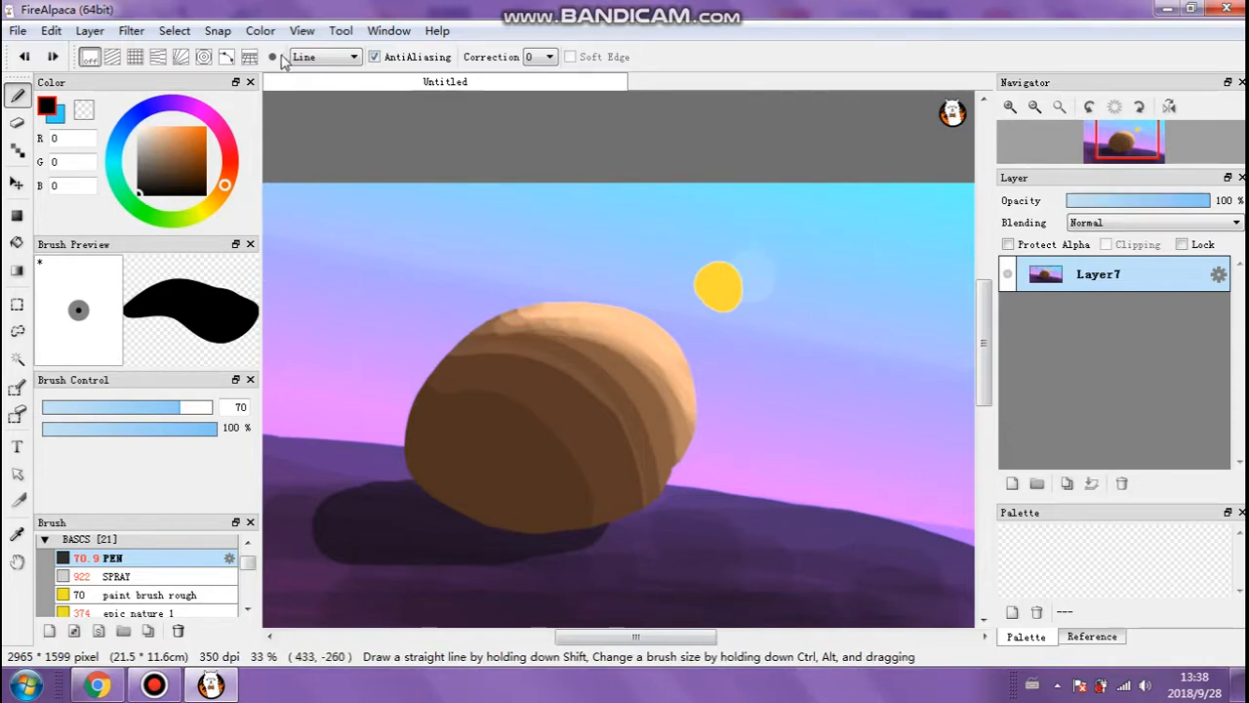
Try the Polyline brush shape with an open zigzag across the sky, rock and ground, and undo it.
{"action": "left_click", "coordinate": [330, 58]}
{"action": "left_click", "coordinate": [324, 96]}
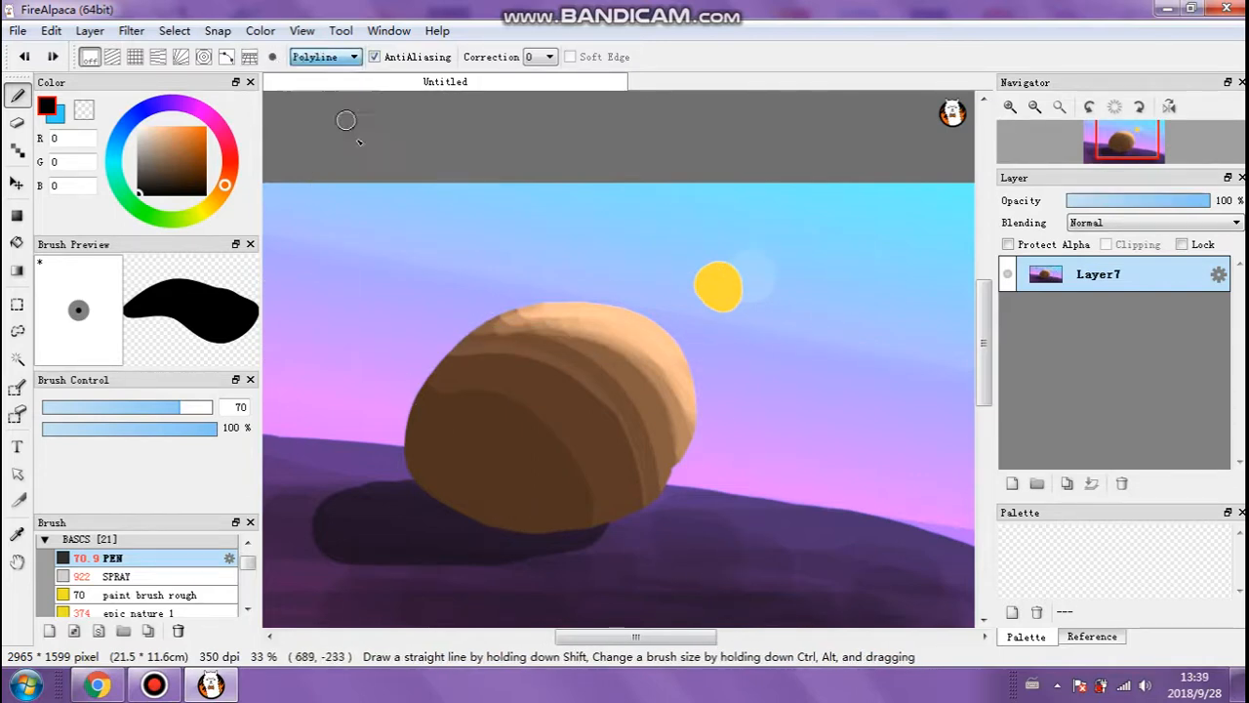
{"action": "left_click", "coordinate": [350, 267]}
{"action": "left_click", "coordinate": [493, 213]}
{"action": "left_click", "coordinate": [631, 234]}
{"action": "left_click", "coordinate": [547, 424]}
{"action": "left_click", "coordinate": [789, 527]}
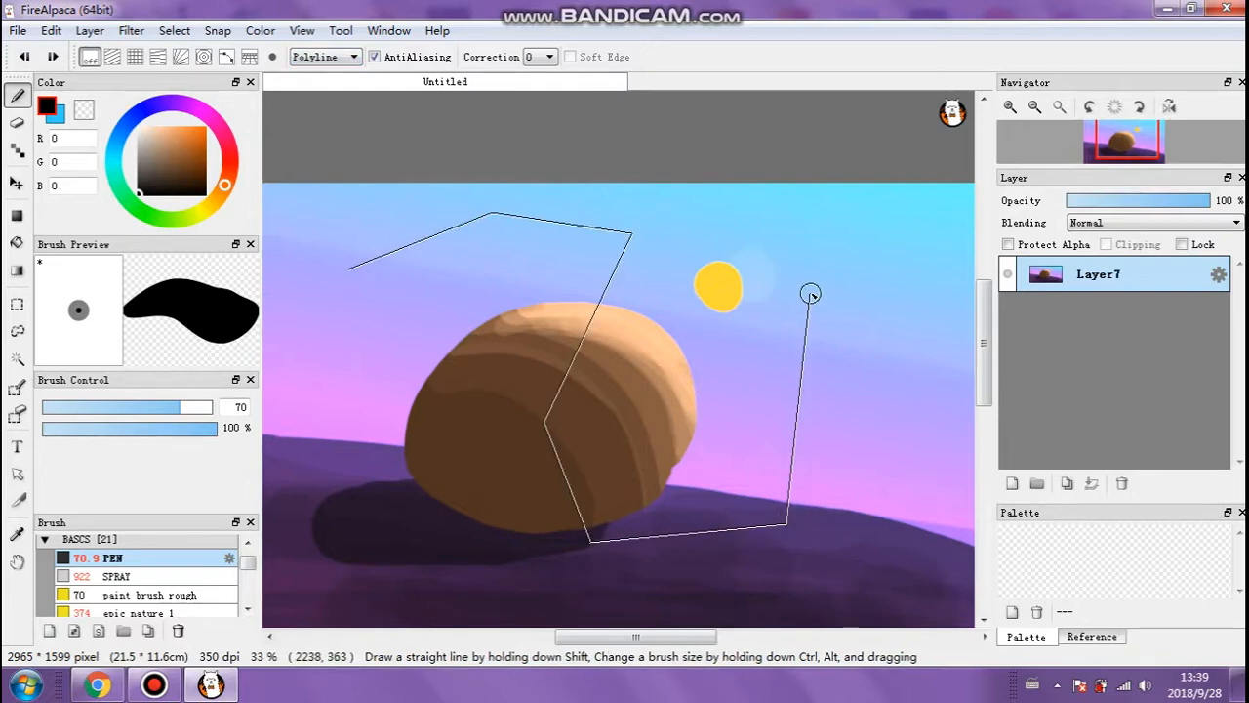
{"action": "double_click", "coordinate": [811, 294]}
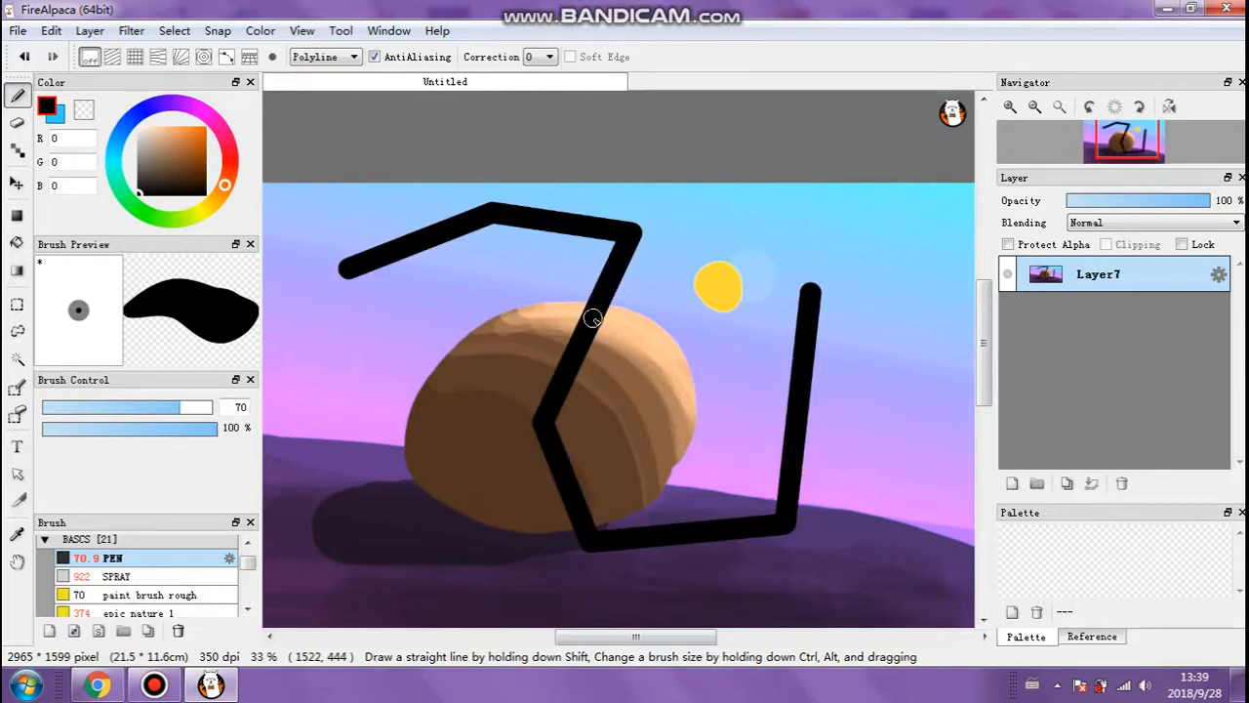
{"action": "key", "text": "ctrl+z"}
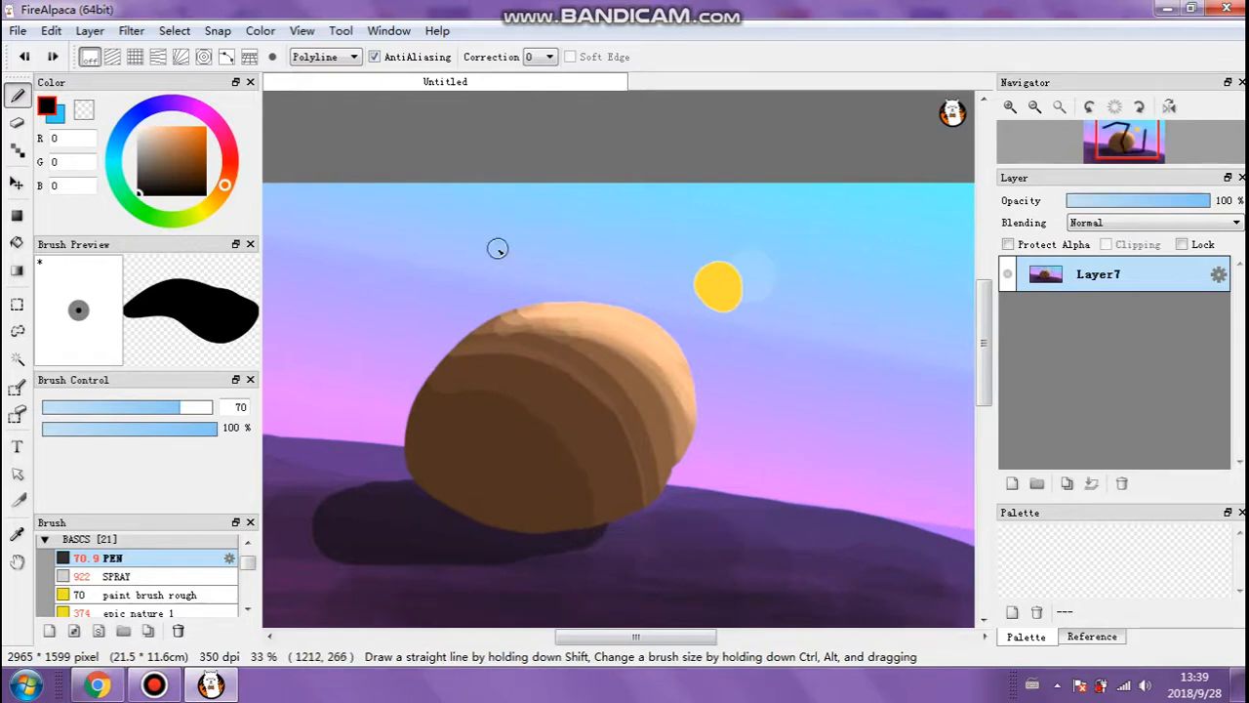
Try the Polygon brush shape with a closed six-sided outline around the rock and sun, and undo it.
{"action": "left_click", "coordinate": [339, 57]}
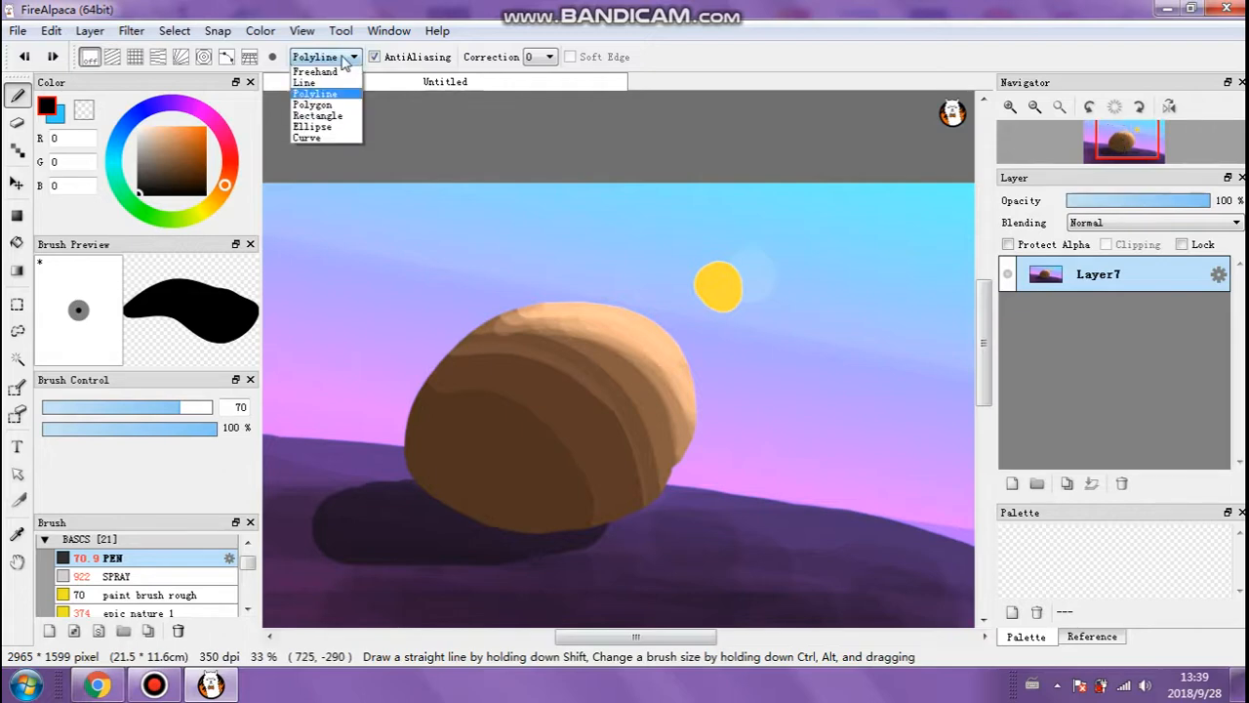
{"action": "left_click", "coordinate": [338, 105]}
{"action": "left_click", "coordinate": [400, 300]}
{"action": "left_click", "coordinate": [557, 223]}
{"action": "left_click", "coordinate": [769, 264]}
{"action": "left_click", "coordinate": [720, 493]}
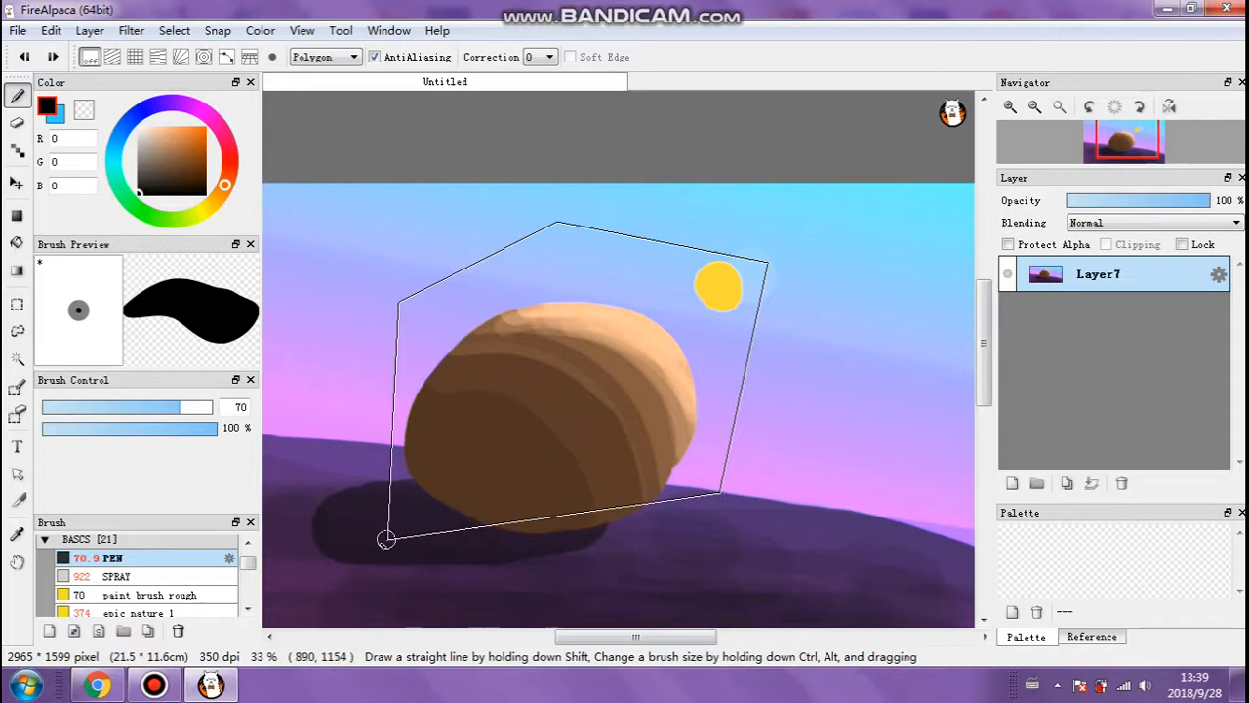
{"action": "left_click", "coordinate": [332, 562]}
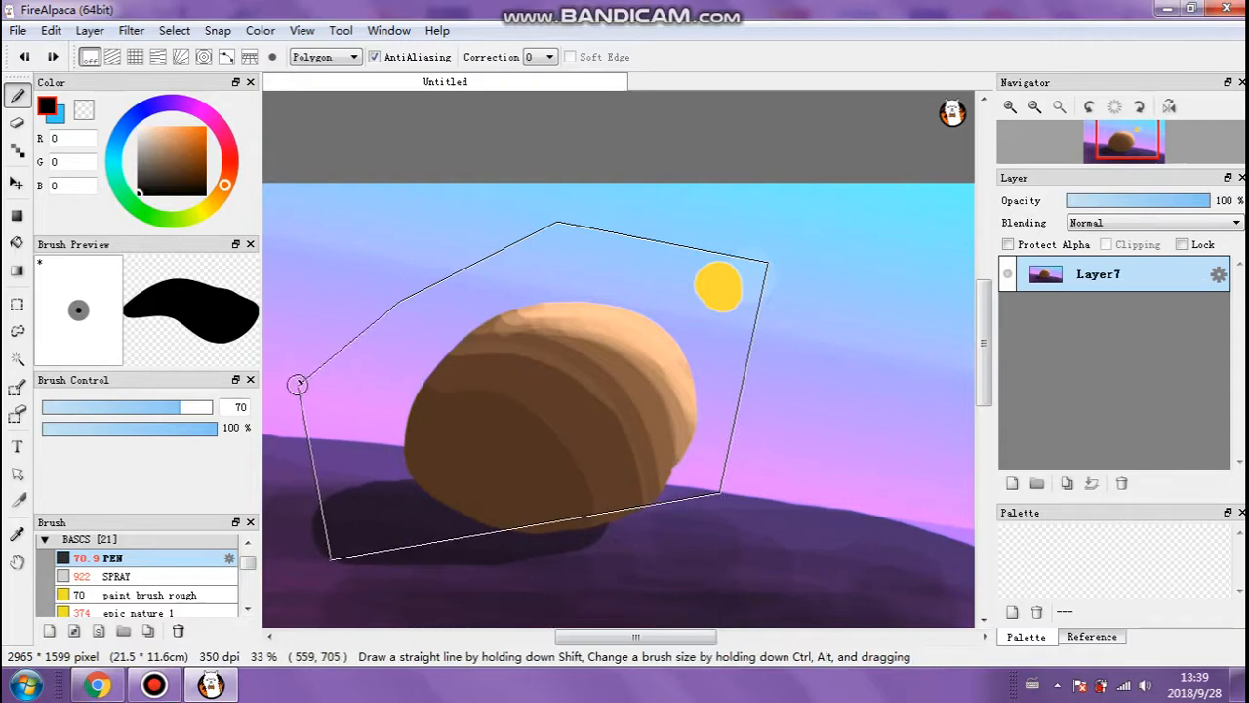
{"action": "left_click", "coordinate": [292, 312]}
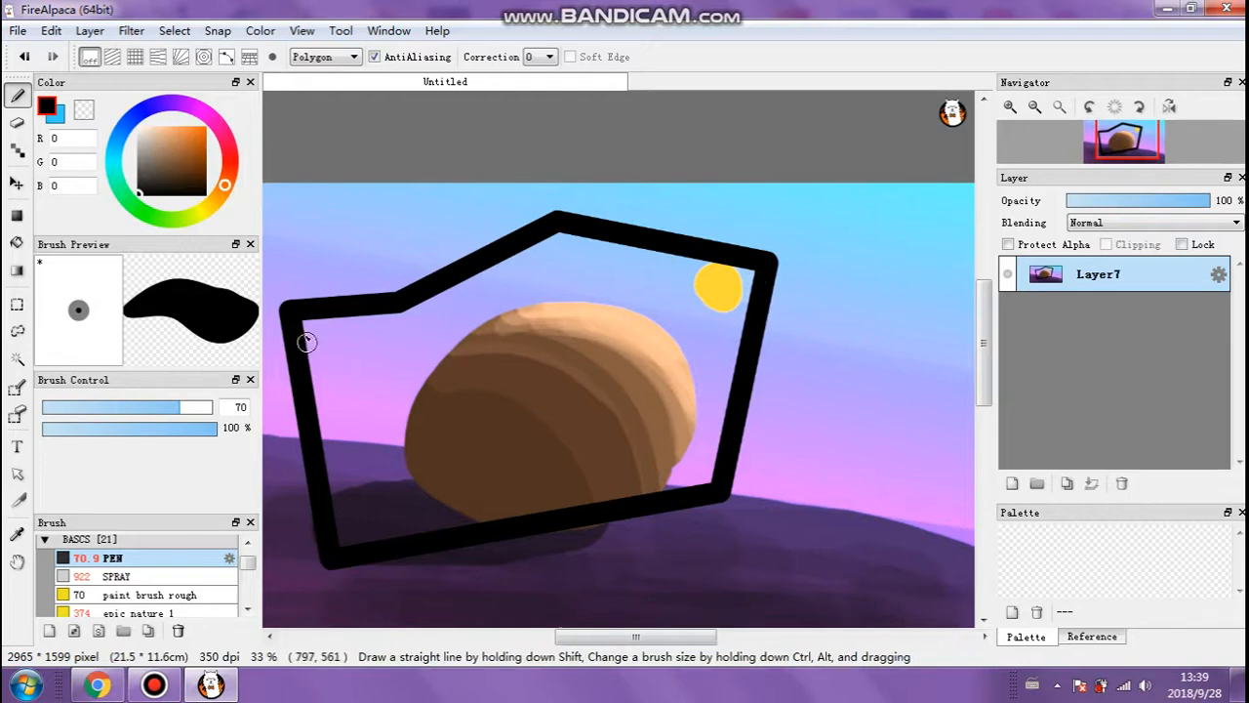
{"action": "key", "text": "ctrl+z"}
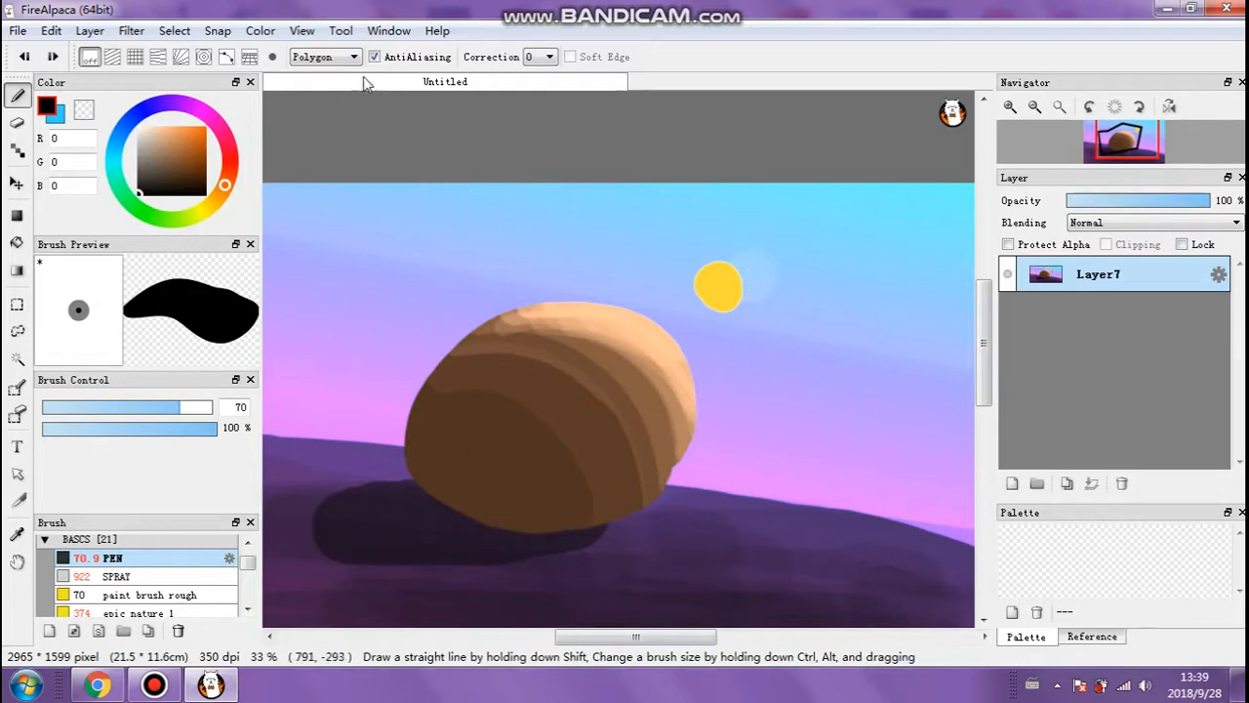
Try the Rectangle brush shape with two overlapping rectangles across the rock, and undo them.
{"action": "left_click", "coordinate": [348, 59]}
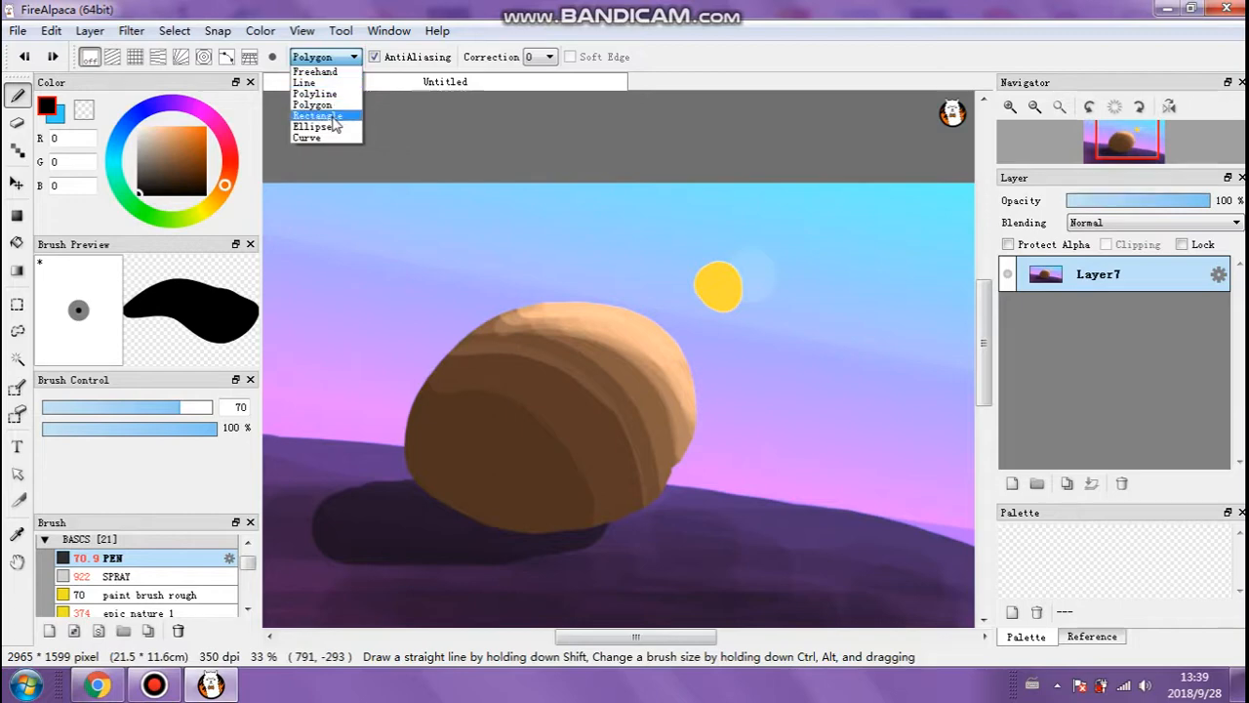
{"action": "left_click", "coordinate": [332, 115]}
{"action": "mouse_move", "coordinate": [361, 256]}
{"action": "left_mouse_down"}
{"action": "mouse_move", "coordinate": [696, 396]}
{"action": "mouse_move", "coordinate": [869, 450]}
{"action": "left_mouse_up"}
{"action": "left_click_drag", "start_coordinate": [686, 289], "coordinate": [230, 547]}
{"action": "key", "text": "ctrl+z"}
{"action": "key", "text": "ctrl+z"}
{"action": "key", "text": "ctrl+z"}
Draw two large overlapping circles with the Ellipse brush shape at size 70 and six thin ellipses at size 7.6.
{"action": "left_click", "coordinate": [325, 57]}
{"action": "left_click", "coordinate": [332, 127]}
{"action": "left_click_drag", "start_coordinate": [379, 231], "coordinate": [679, 511]}
{"action": "left_click_drag", "start_coordinate": [860, 330], "coordinate": [586, 598]}
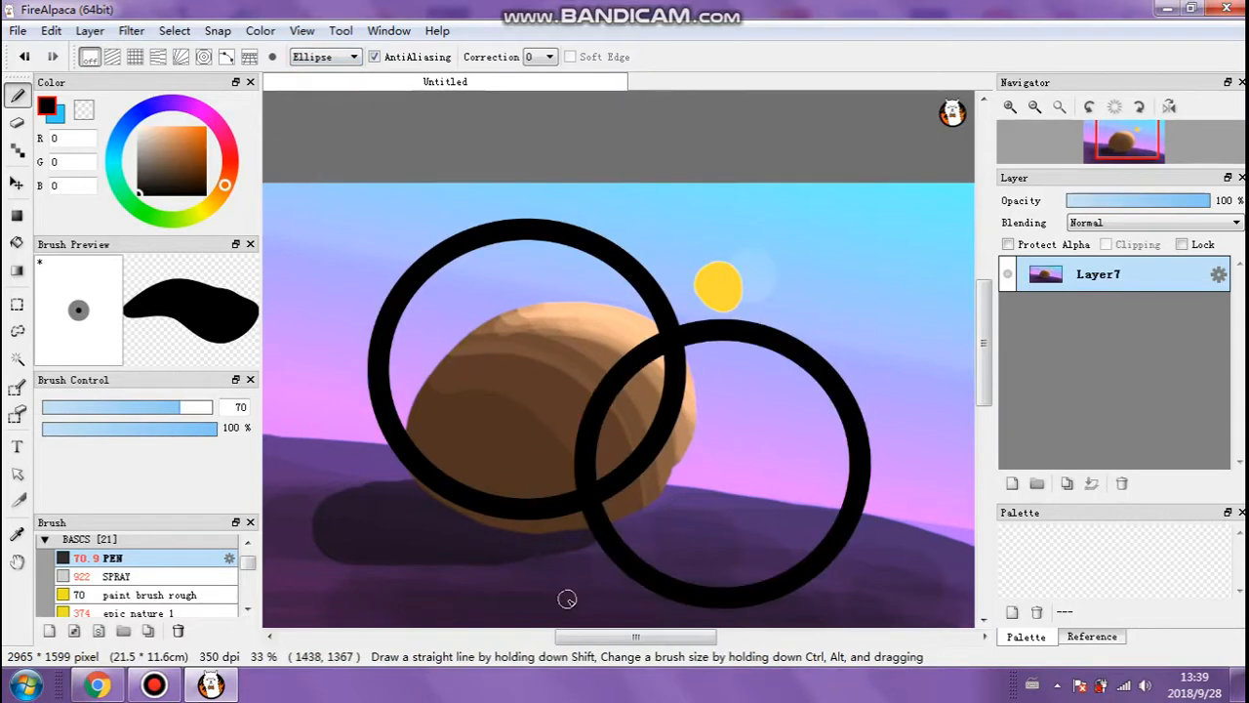
{"action": "left_click", "coordinate": [67, 414]}
{"action": "left_click_drag", "start_coordinate": [584, 289], "coordinate": [742, 441]}
{"action": "left_click_drag", "start_coordinate": [859, 256], "coordinate": [566, 445]}
{"action": "left_click_drag", "start_coordinate": [461, 402], "coordinate": [357, 507]}
{"action": "left_click_drag", "start_coordinate": [479, 332], "coordinate": [389, 389]}
{"action": "left_click_drag", "start_coordinate": [442, 287], "coordinate": [357, 310]}
{"action": "left_click_drag", "start_coordinate": [397, 224], "coordinate": [263, 280]}
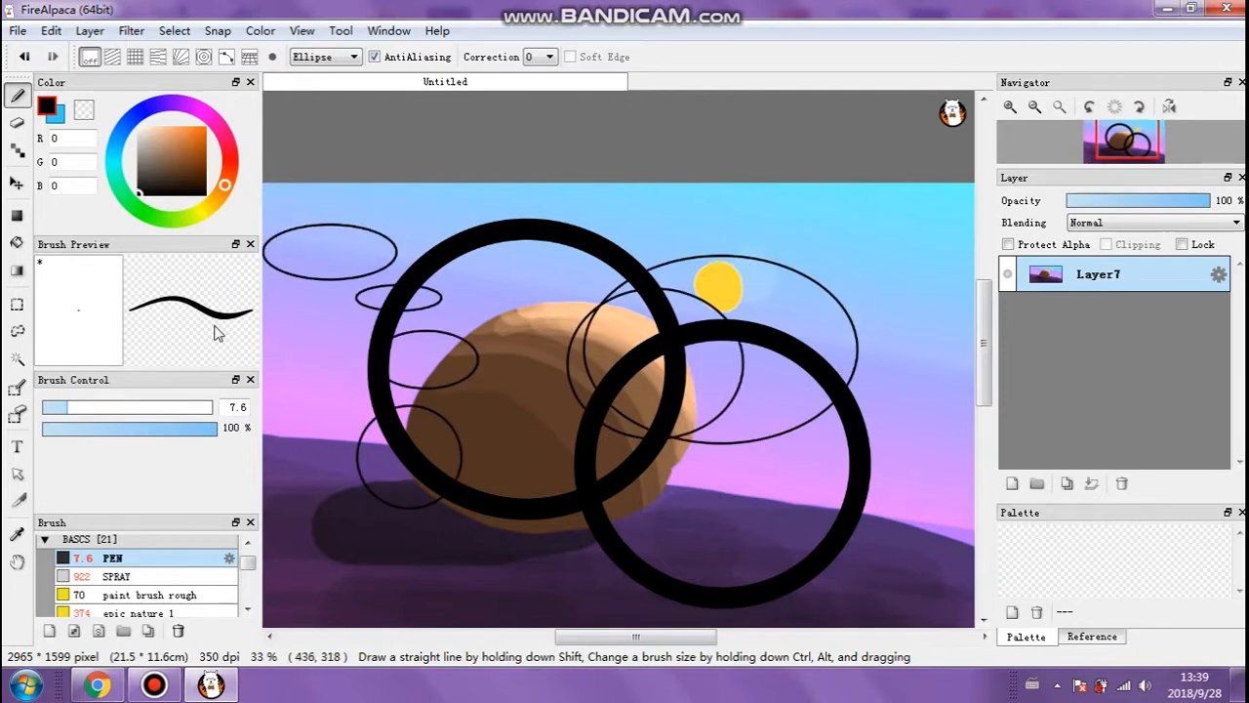
Set the pen to 12% opacity and size 176, and draw several faint overlapping ellipses around the rock and sun.
{"action": "left_click", "coordinate": [61, 429]}
{"action": "left_click_drag", "start_coordinate": [164, 407], "coordinate": [215, 407]}
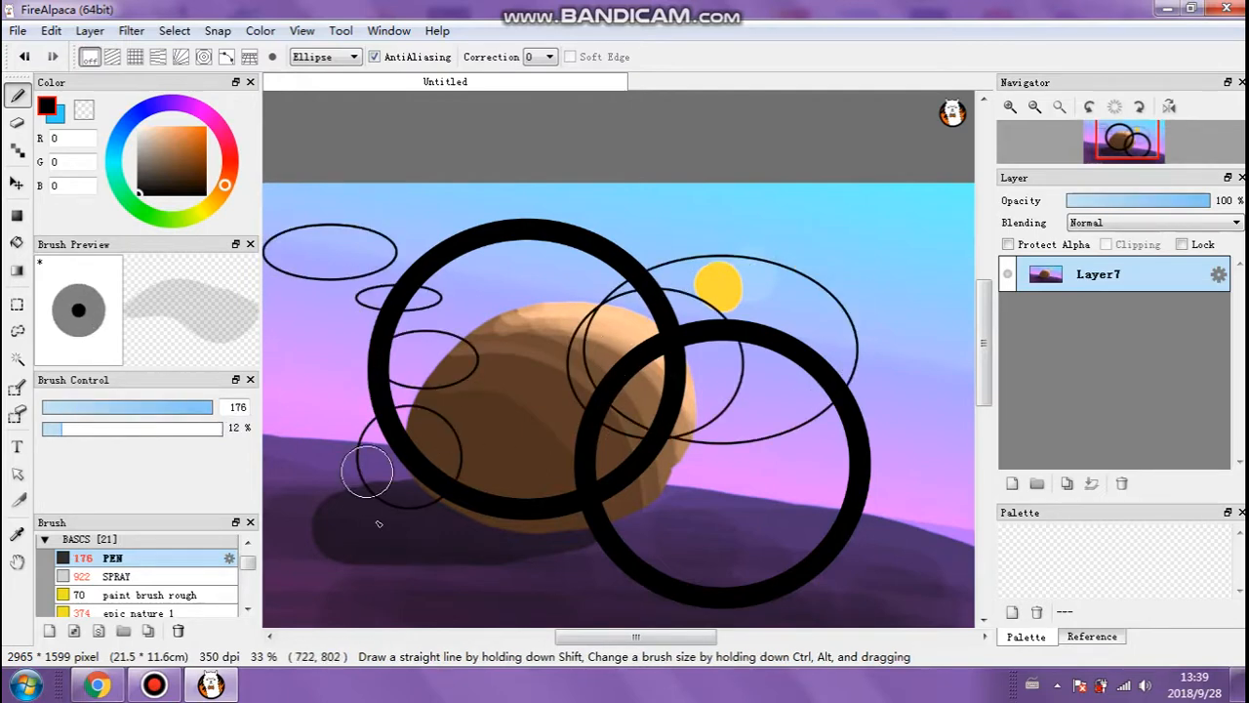
{"action": "left_click_drag", "start_coordinate": [755, 261], "coordinate": [752, 263]}
{"action": "left_click_drag", "start_coordinate": [771, 259], "coordinate": [426, 401]}
{"action": "mouse_move", "coordinate": [511, 385]}
{"action": "left_mouse_down"}
{"action": "mouse_move", "coordinate": [348, 499]}
{"action": "mouse_move", "coordinate": [330, 498]}
{"action": "left_mouse_up"}
{"action": "left_click_drag", "start_coordinate": [594, 239], "coordinate": [433, 336]}
{"action": "mouse_move", "coordinate": [413, 322]}
{"action": "left_mouse_down"}
{"action": "mouse_move", "coordinate": [562, 238]}
{"action": "mouse_move", "coordinate": [412, 310]}
{"action": "left_mouse_up"}
{"action": "left_click_drag", "start_coordinate": [513, 293], "coordinate": [612, 240]}
Undo all the faint, thin and thick ellipses on the painting.
{"action": "key", "text": "ctrl+z"}
{"action": "key", "text": "ctrl+z"}
{"action": "key", "text": "ctrl+z"}
{"action": "key", "text": "ctrl+z"}
{"action": "key", "text": "ctrl+z"}
{"action": "key", "text": "ctrl+z"}
{"action": "key", "text": "ctrl+z"}
{"action": "key", "text": "ctrl+z"}
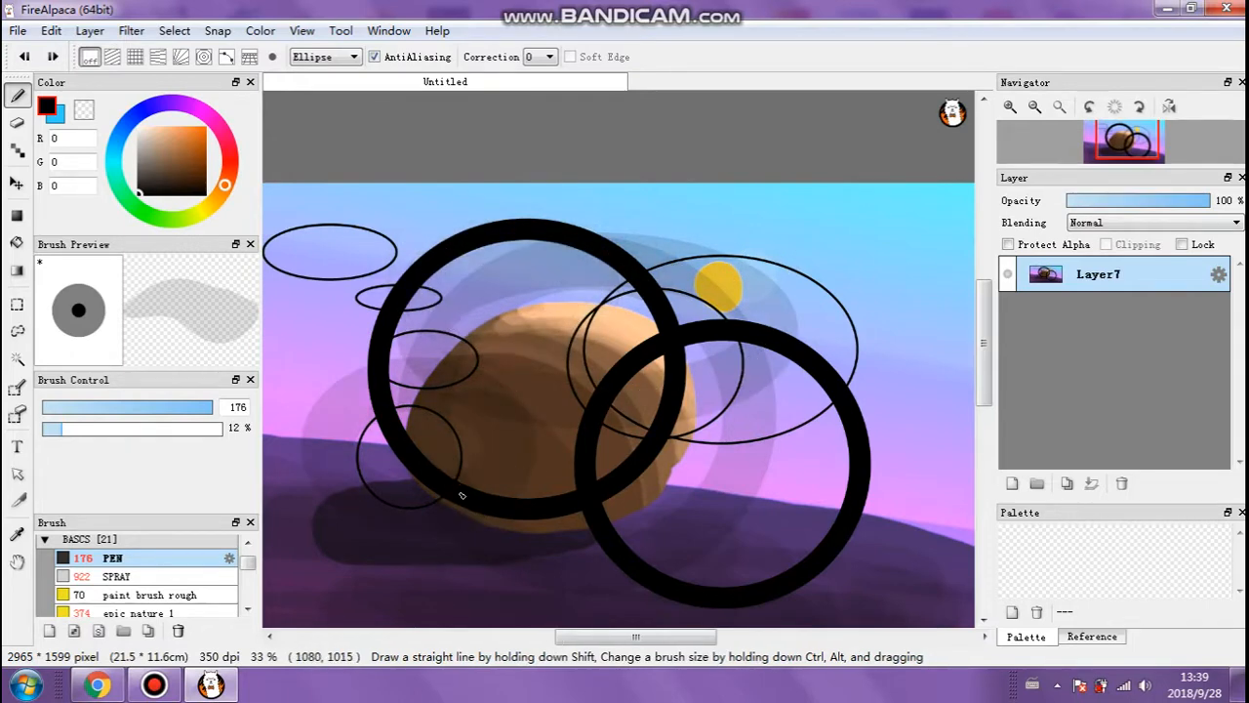
{"action": "key", "text": "ctrl+z"}
{"action": "key", "text": "ctrl+z"}
{"action": "key", "text": "ctrl+z"}
{"action": "key", "text": "ctrl+z"}
{"action": "key", "text": "ctrl+z"}
{"action": "key", "text": "ctrl+z"}
{"action": "key", "text": "ctrl+z"}
{"action": "key", "text": "ctrl+z"}
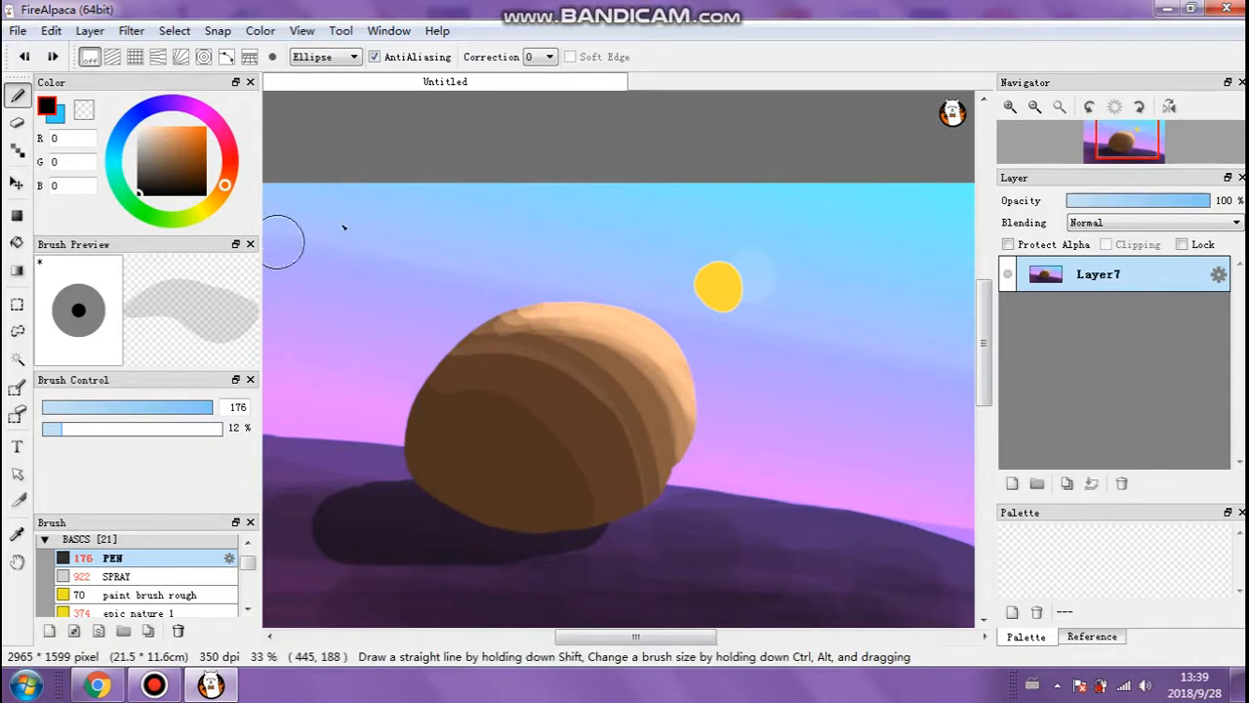
{"action": "left_click", "coordinate": [372, 31]}
{"action": "left_click", "coordinate": [371, 33]}
{"action": "left_click", "coordinate": [337, 33]}
{"action": "left_click", "coordinate": [338, 33]}
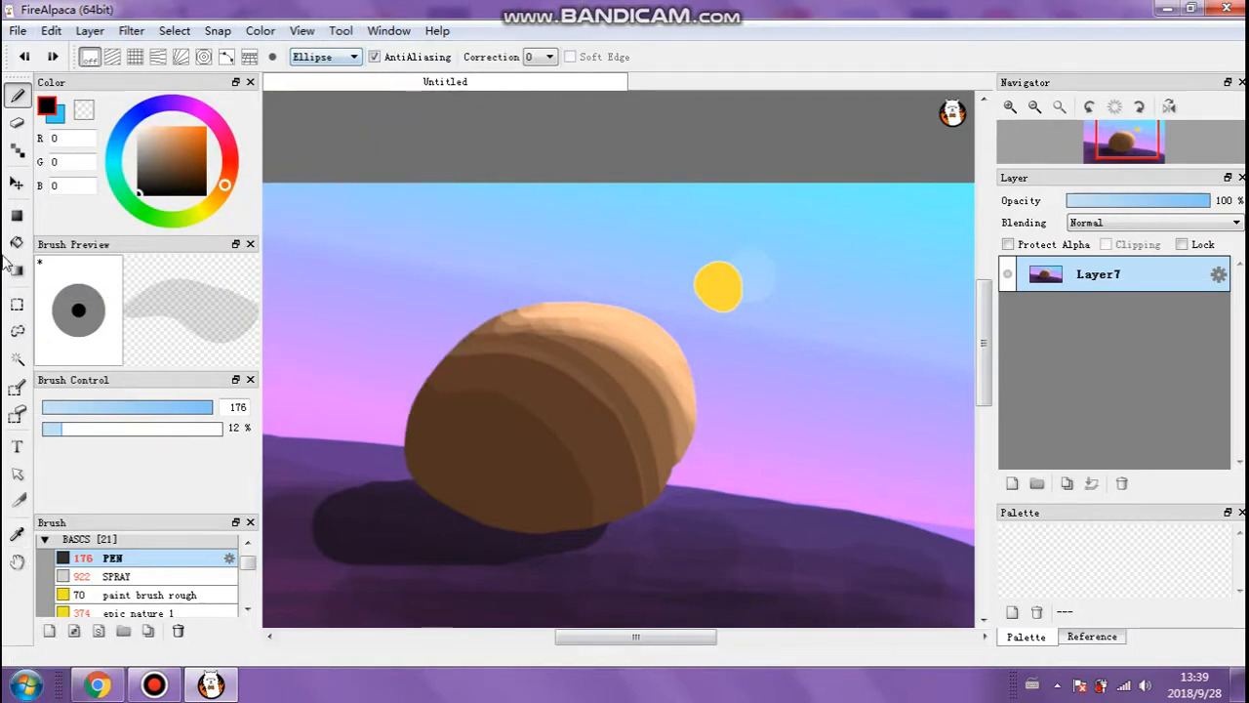
Set the pen to the Curve brush shape with 100% opacity and size 22.7.
{"action": "left_click", "coordinate": [355, 56]}
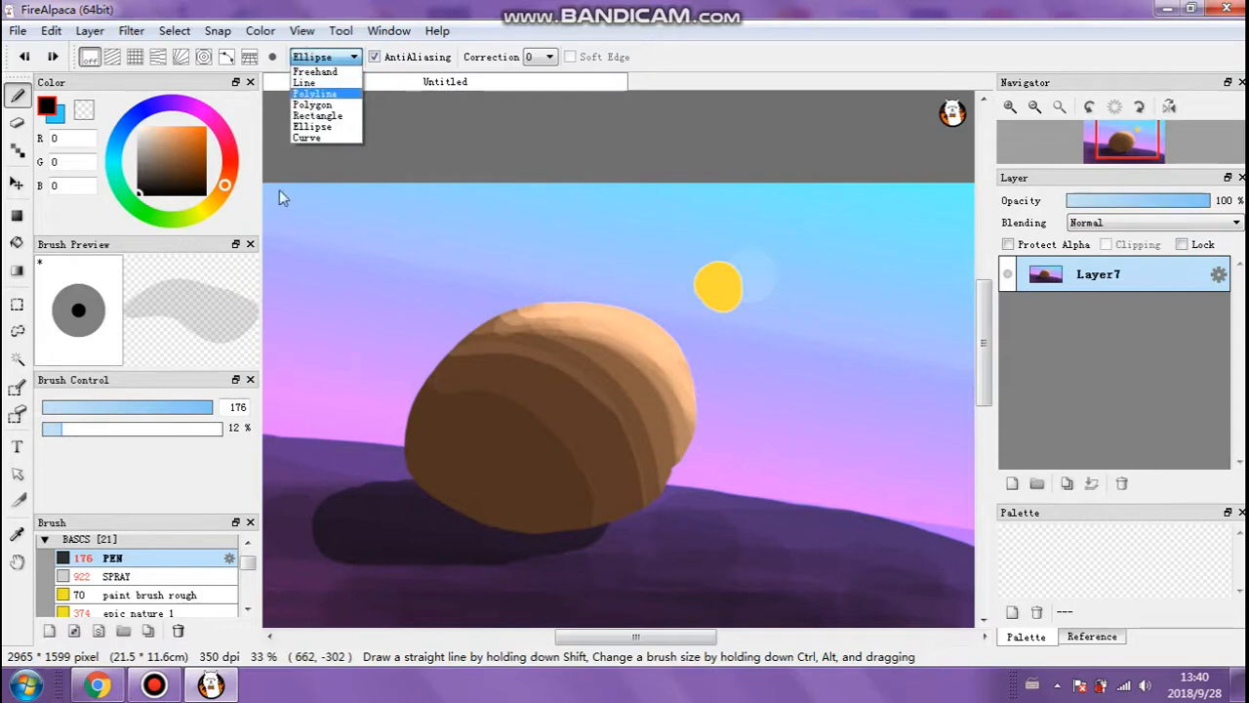
{"action": "left_click", "coordinate": [309, 138]}
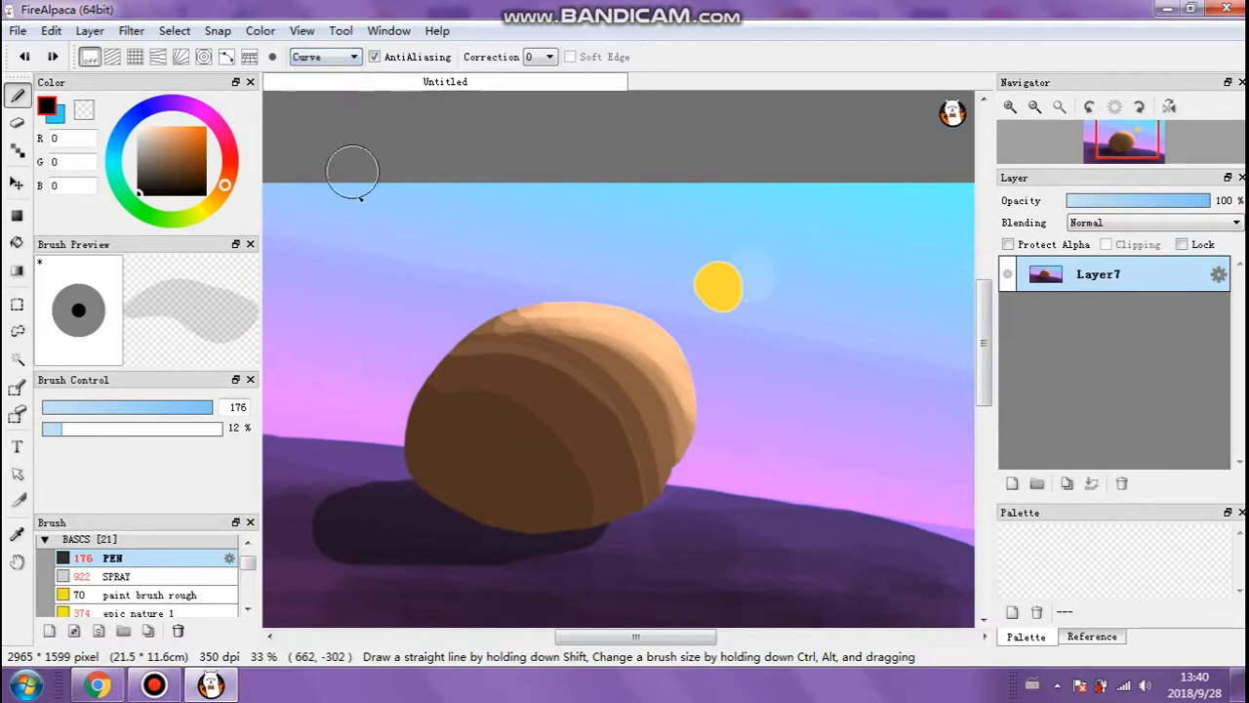
{"action": "left_click_drag", "start_coordinate": [98, 428], "coordinate": [246, 454]}
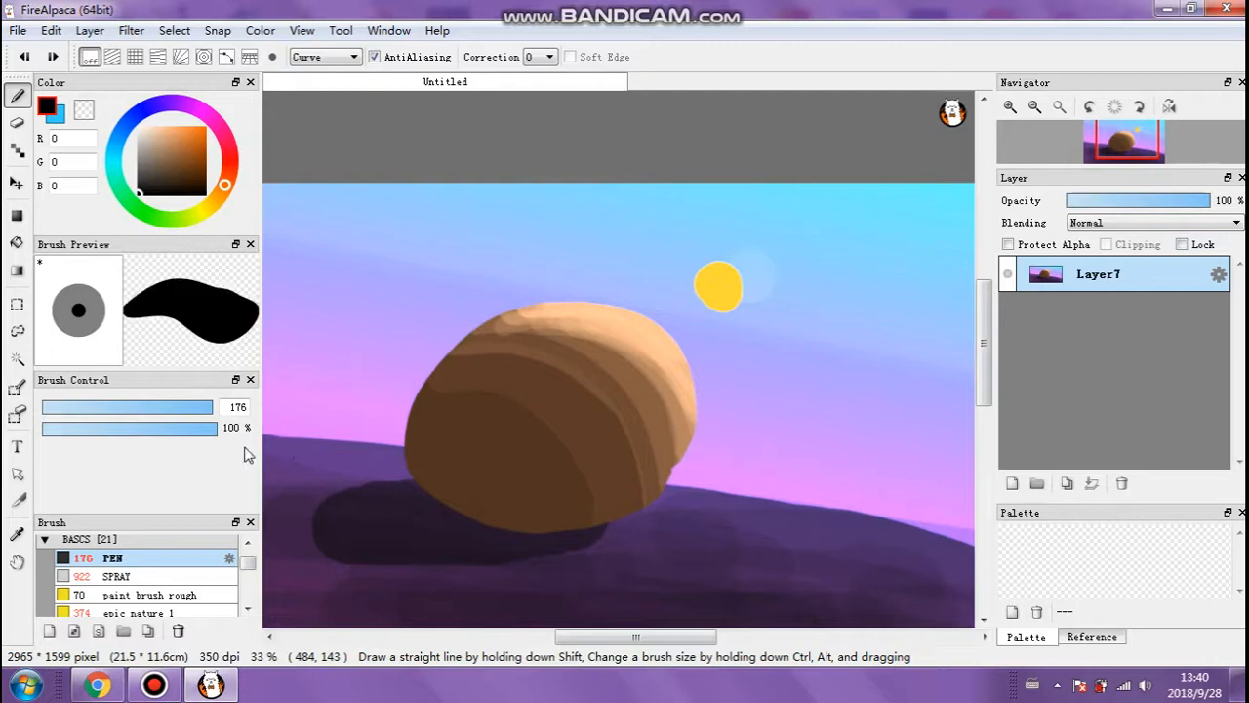
{"action": "left_click_drag", "start_coordinate": [178, 411], "coordinate": [121, 410]}
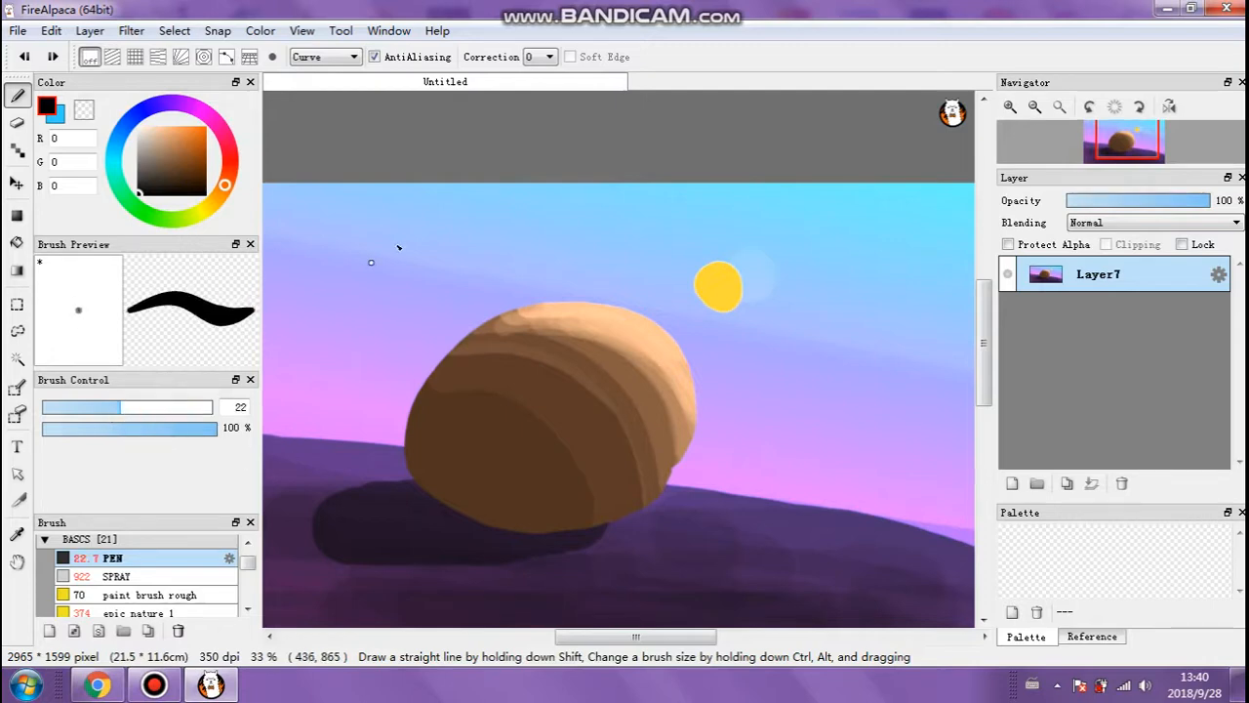
Try a long wavy curve across the sky above the rock and sun, and undo it.
{"action": "left_click_drag", "start_coordinate": [373, 253], "coordinate": [749, 214]}
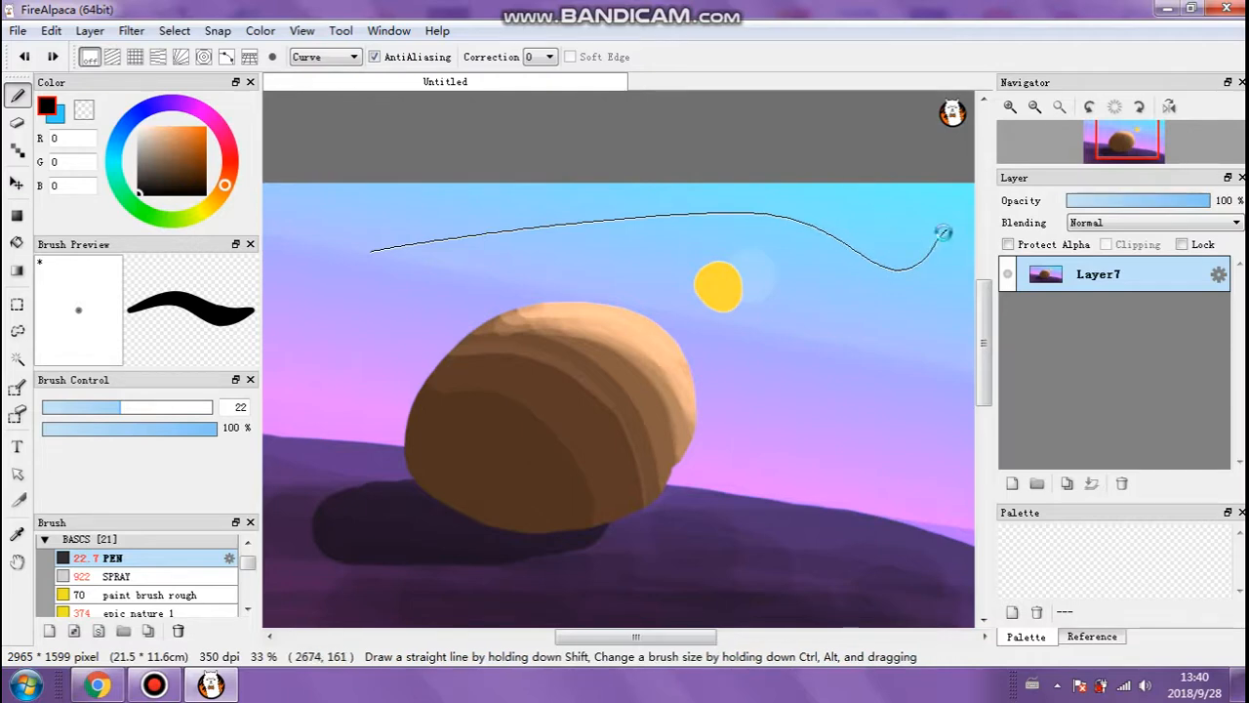
{"action": "double_click", "coordinate": [942, 231]}
{"action": "key", "text": "ctrl+z"}
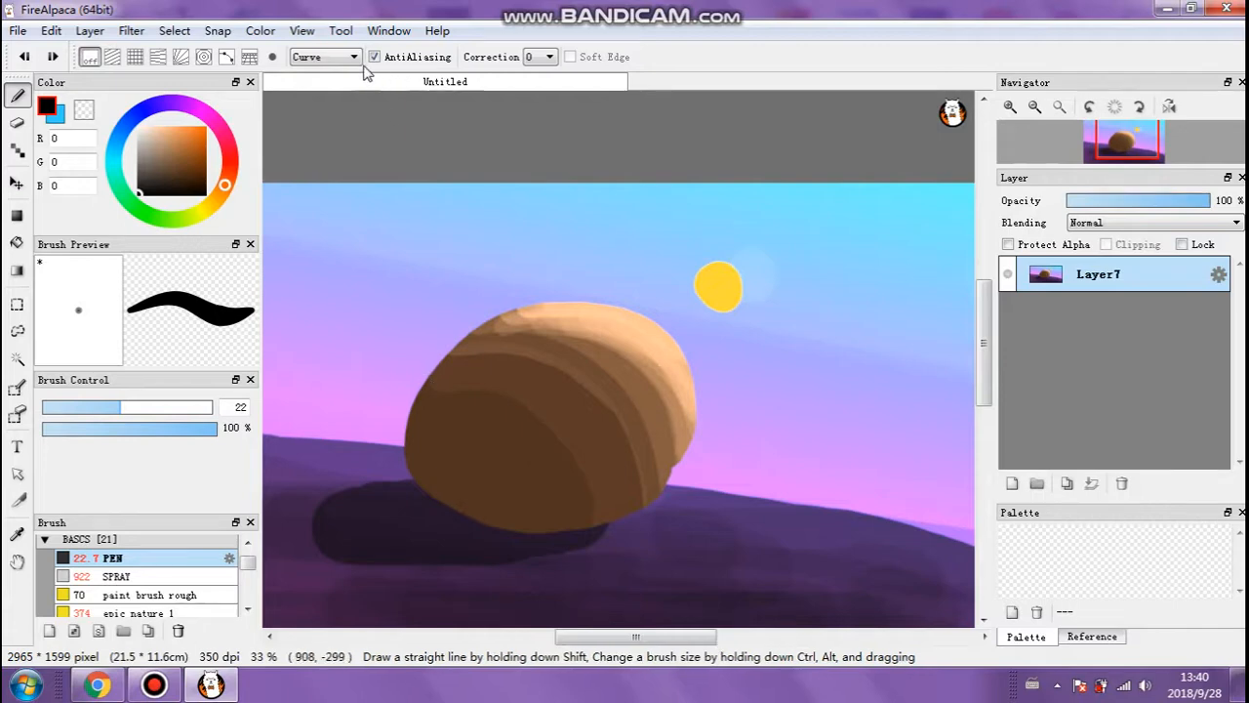
Try the Freehand brush shape with a stroke over the rock, and undo it.
{"action": "left_click", "coordinate": [325, 57]}
{"action": "left_click", "coordinate": [313, 70]}
{"action": "mouse_move", "coordinate": [496, 314]}
{"action": "left_mouse_down"}
{"action": "mouse_move", "coordinate": [662, 311]}
{"action": "mouse_move", "coordinate": [696, 363]}
{"action": "mouse_move", "coordinate": [699, 470]}
{"action": "mouse_move", "coordinate": [673, 520]}
{"action": "mouse_move", "coordinate": [628, 550]}
{"action": "mouse_move", "coordinate": [476, 547]}
{"action": "left_mouse_up"}
{"action": "key", "text": "ctrl+z"}
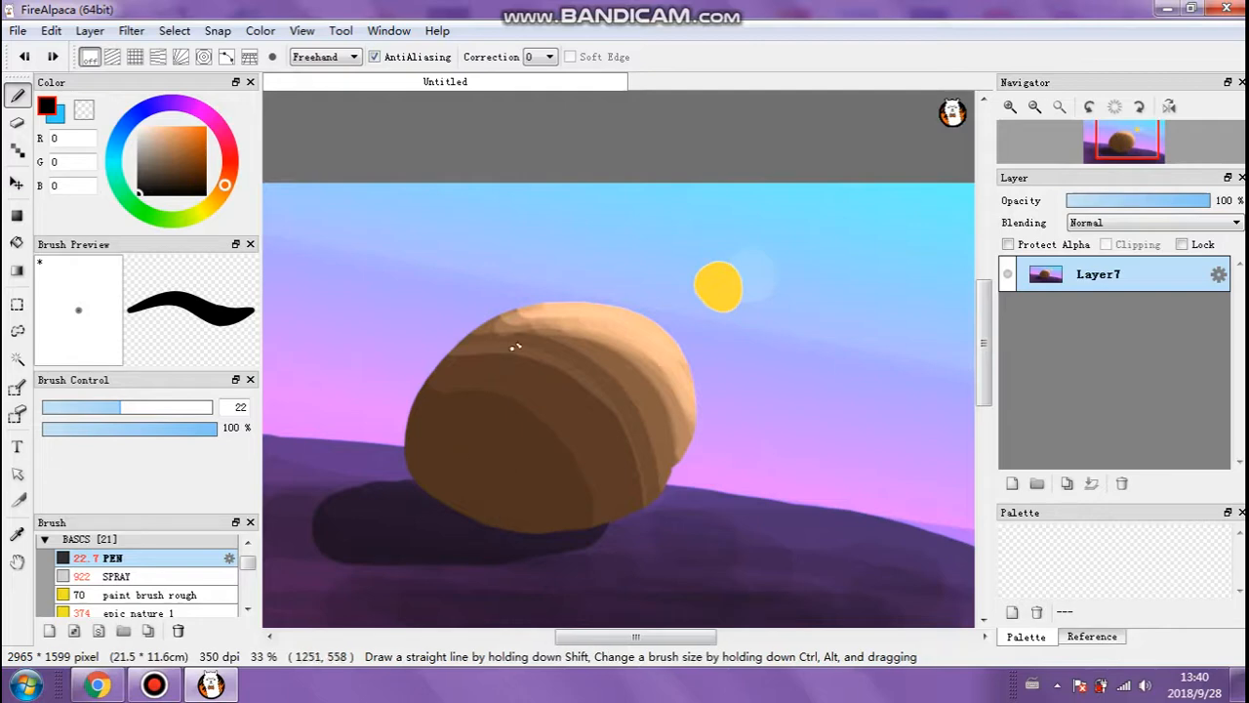
Try the Curve brush shape by tracing the rock's upper edge from its left side to its right side, and undo it.
{"action": "left_click", "coordinate": [355, 57]}
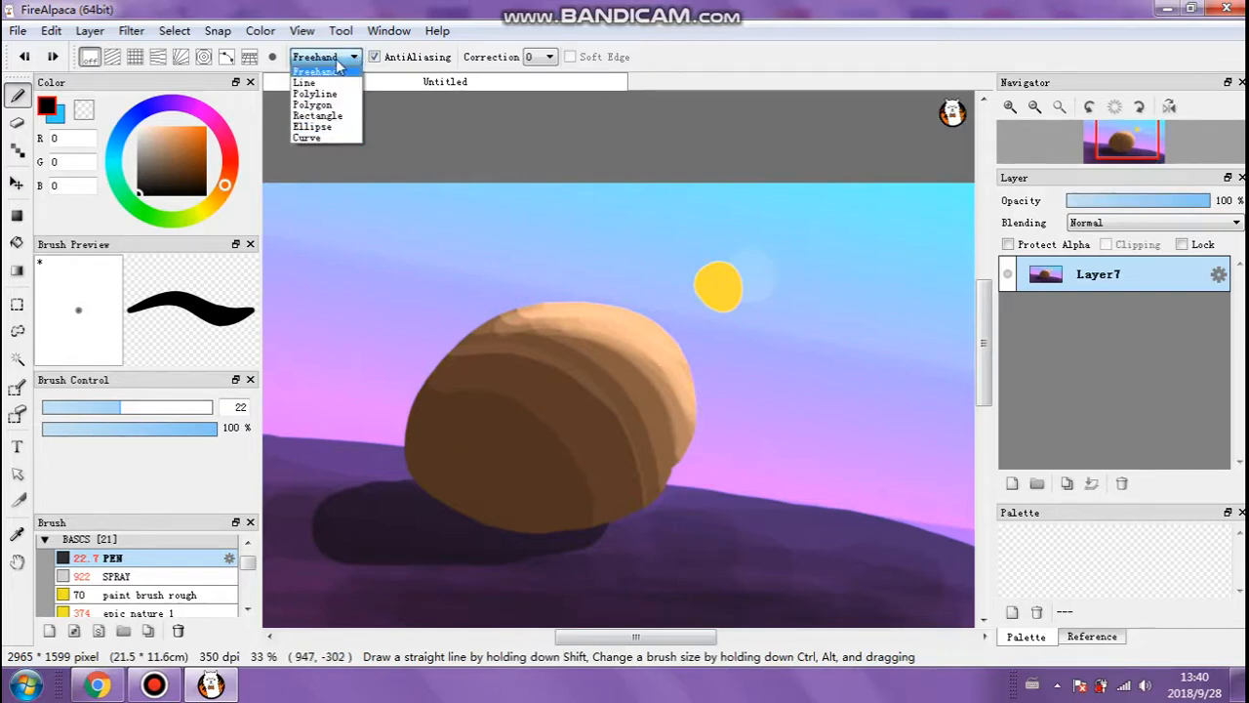
{"action": "left_click", "coordinate": [327, 138]}
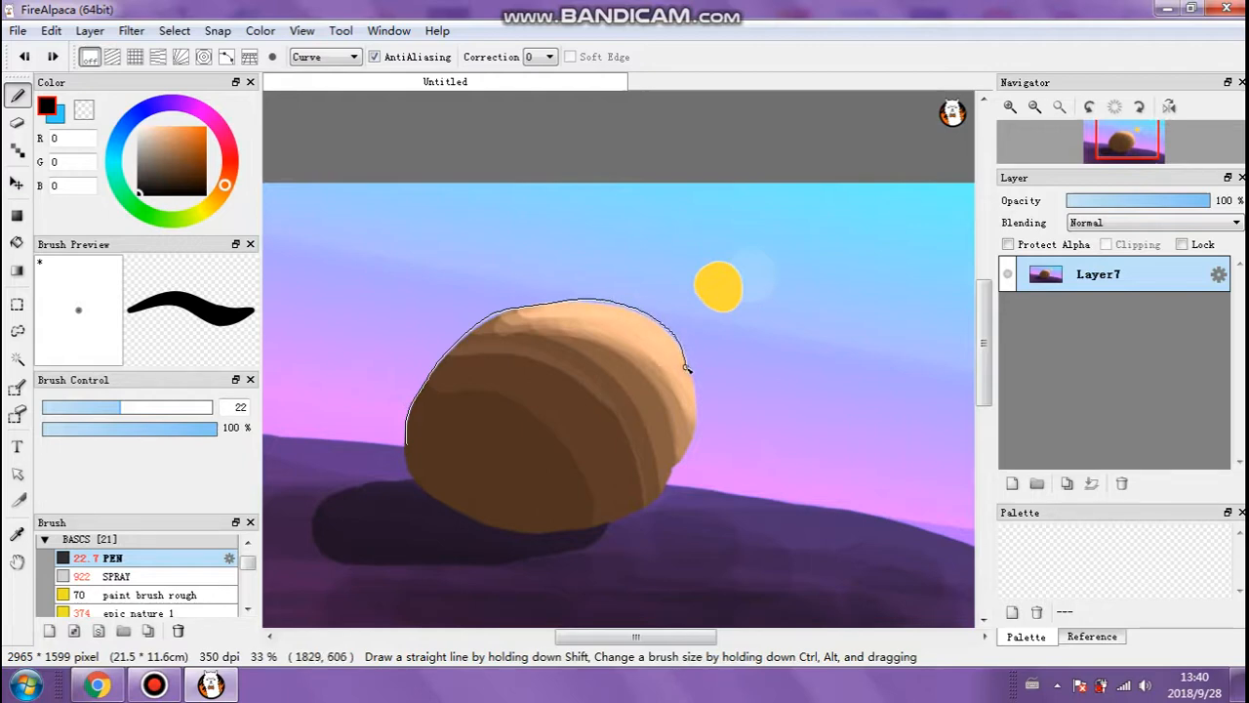
{"action": "double_click", "coordinate": [693, 373]}
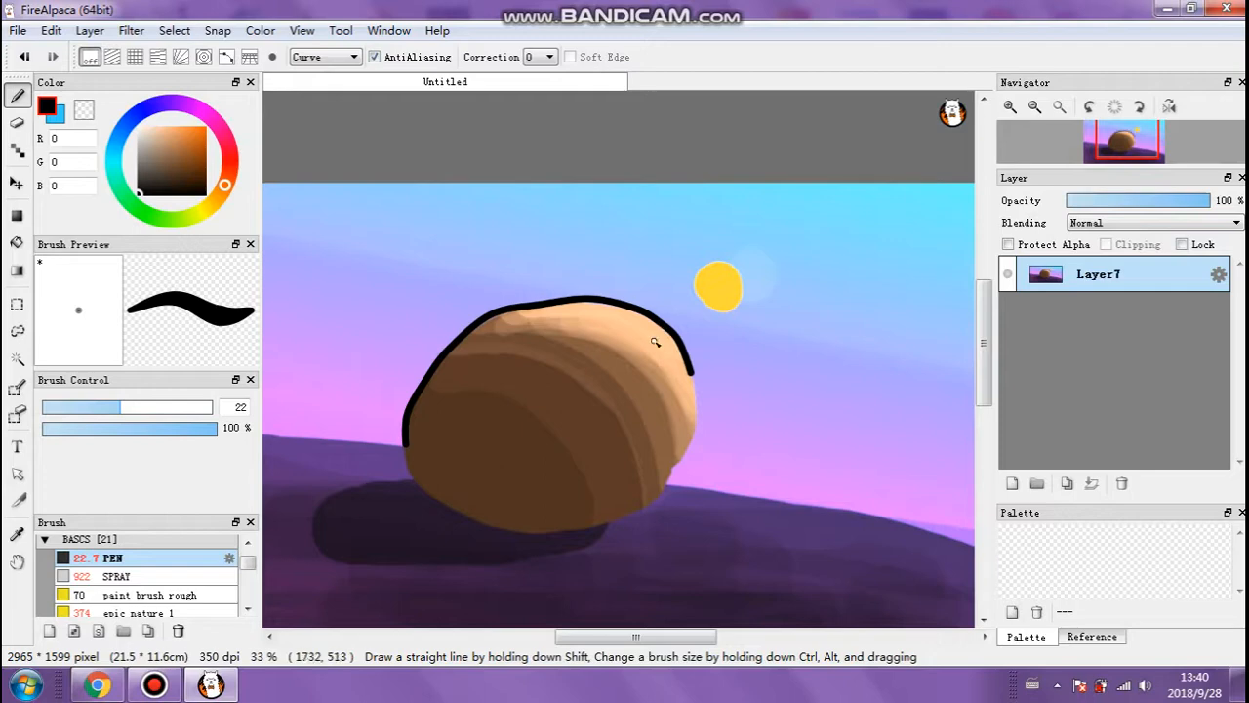
{"action": "key", "text": "ctrl+z"}
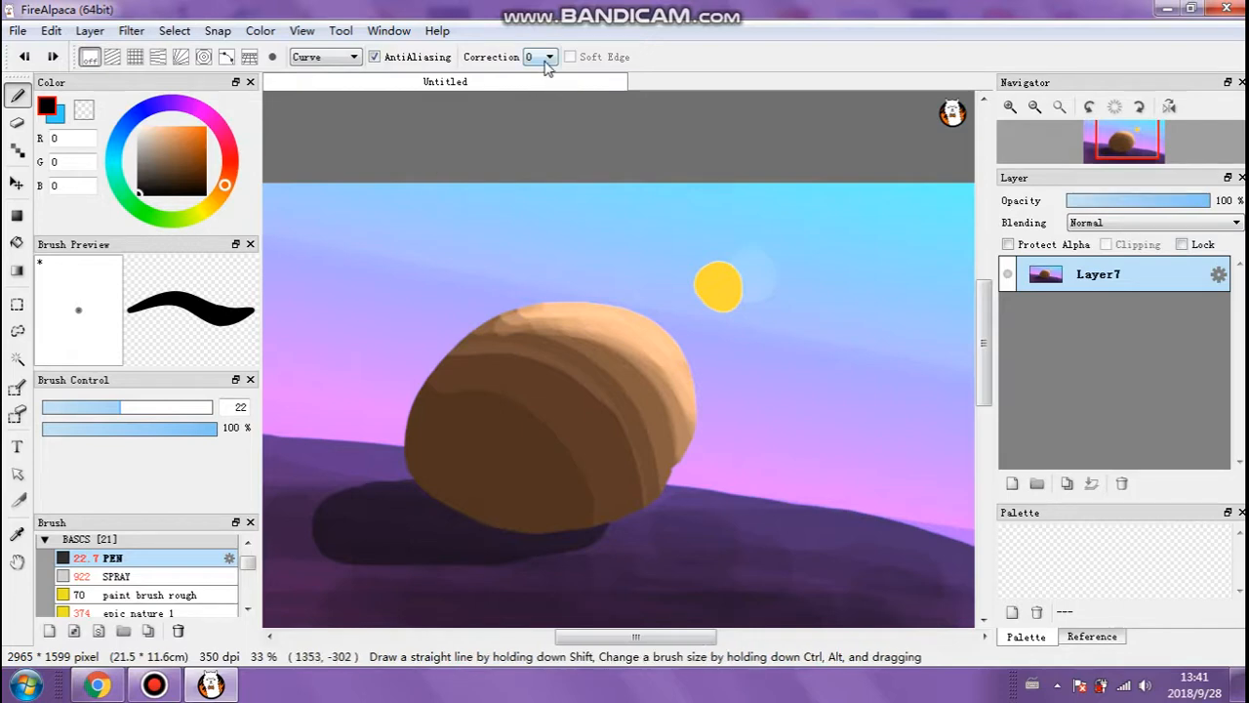
Set the brush shape to Freehand and choose 0 for the stroke Correction.
{"action": "left_click", "coordinate": [350, 60]}
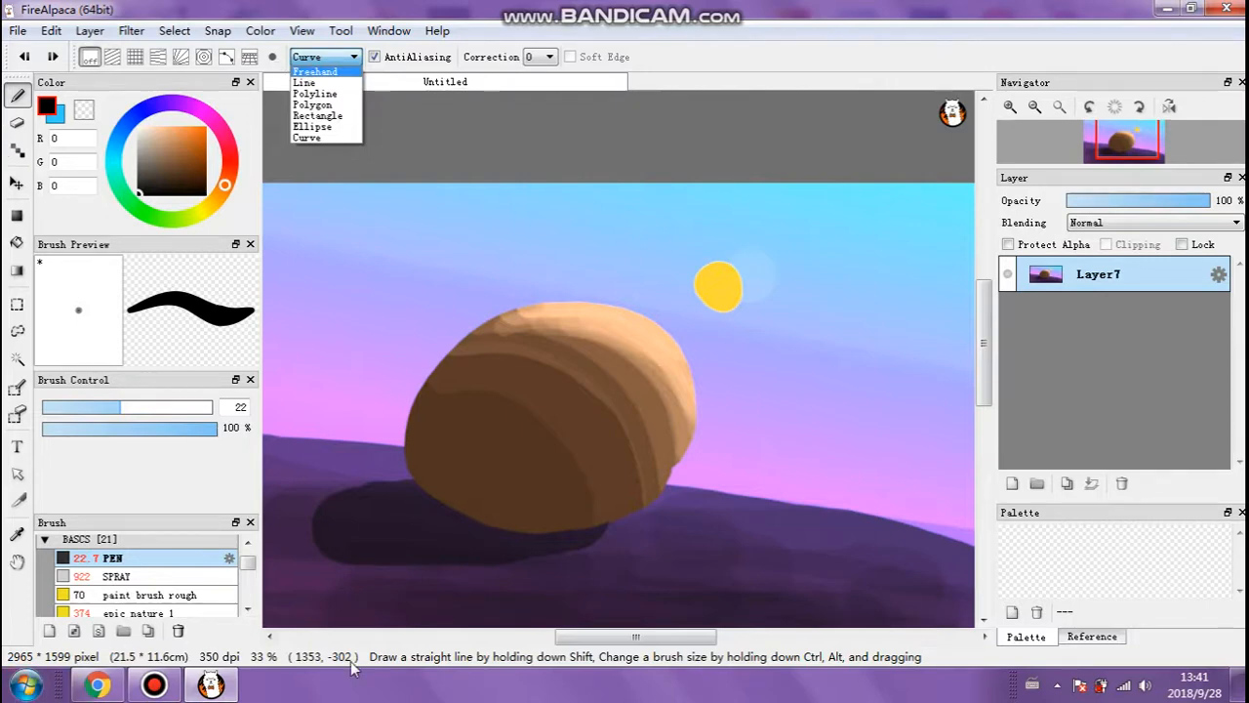
{"action": "left_click", "coordinate": [942, 377]}
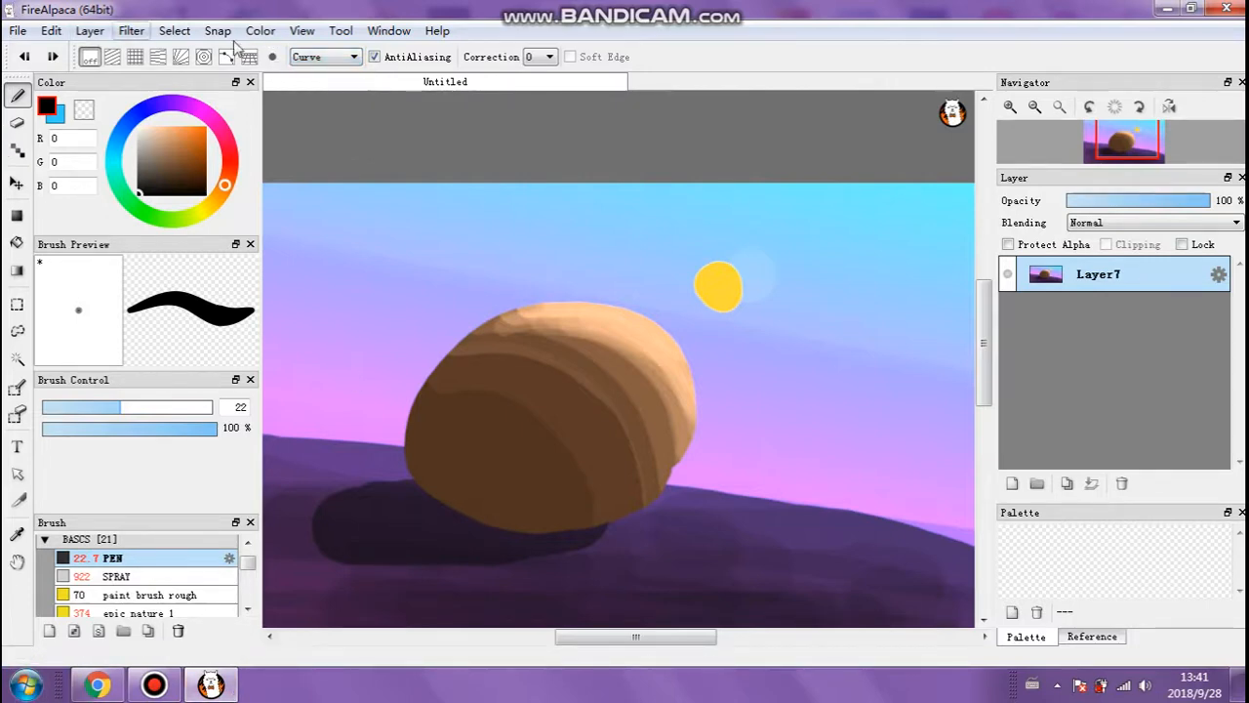
{"action": "left_click", "coordinate": [325, 57]}
{"action": "left_click", "coordinate": [315, 67]}
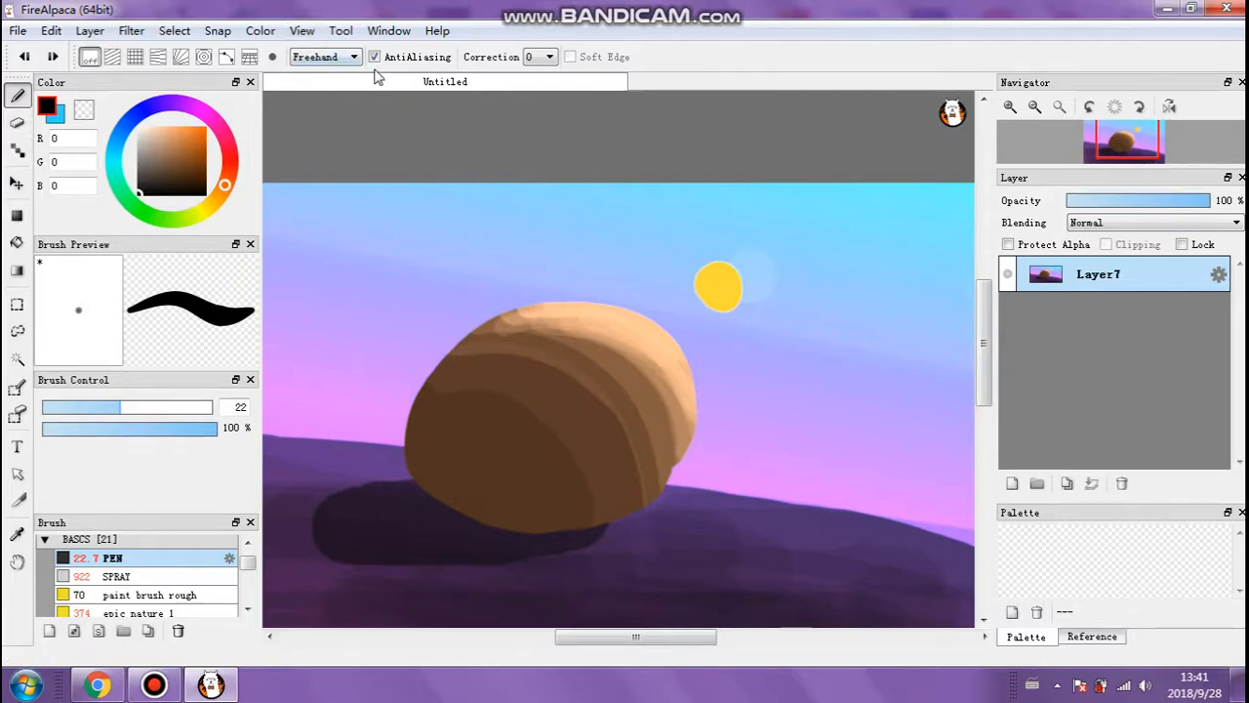
{"action": "left_click", "coordinate": [550, 57]}
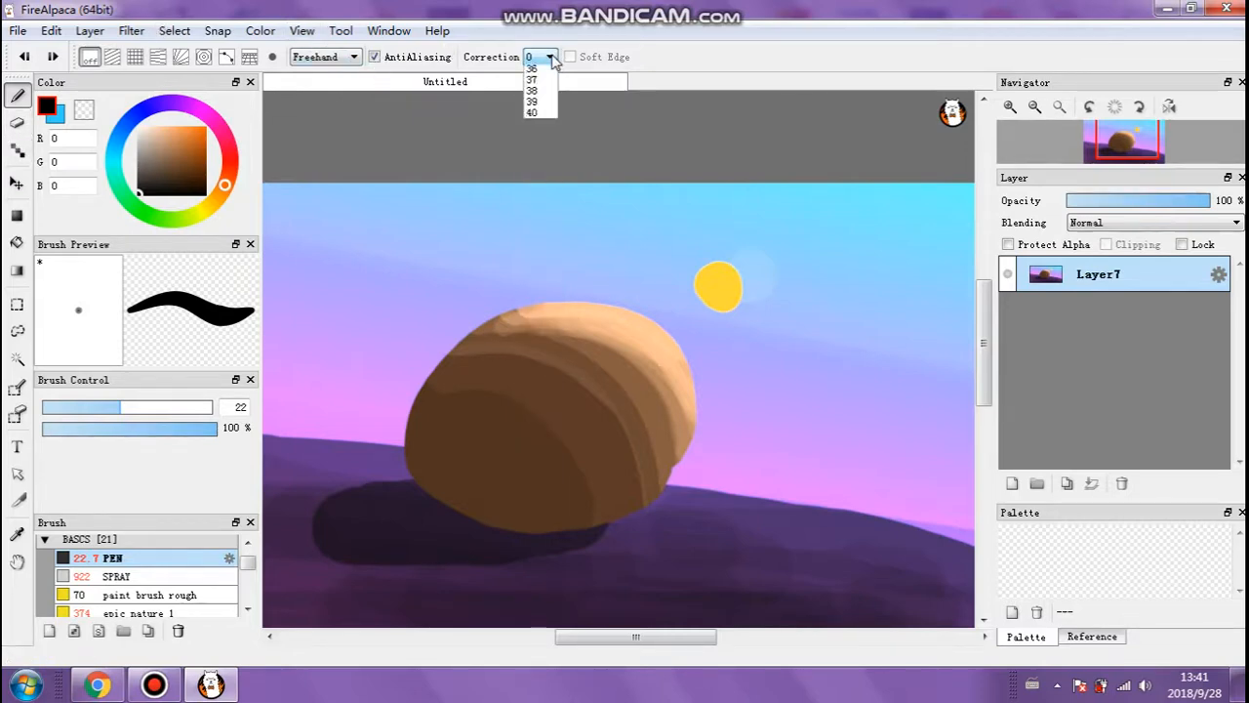
{"action": "left_click", "coordinate": [550, 56]}
{"action": "left_click", "coordinate": [551, 57]}
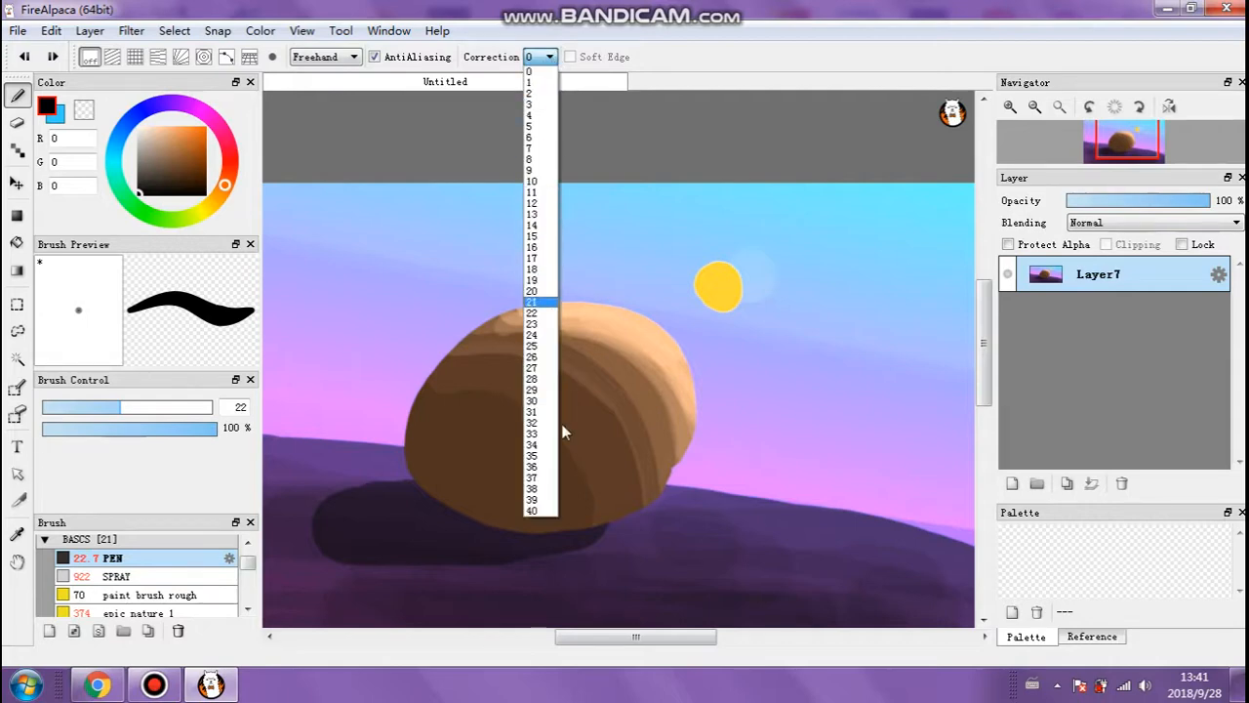
{"action": "left_click", "coordinate": [544, 73]}
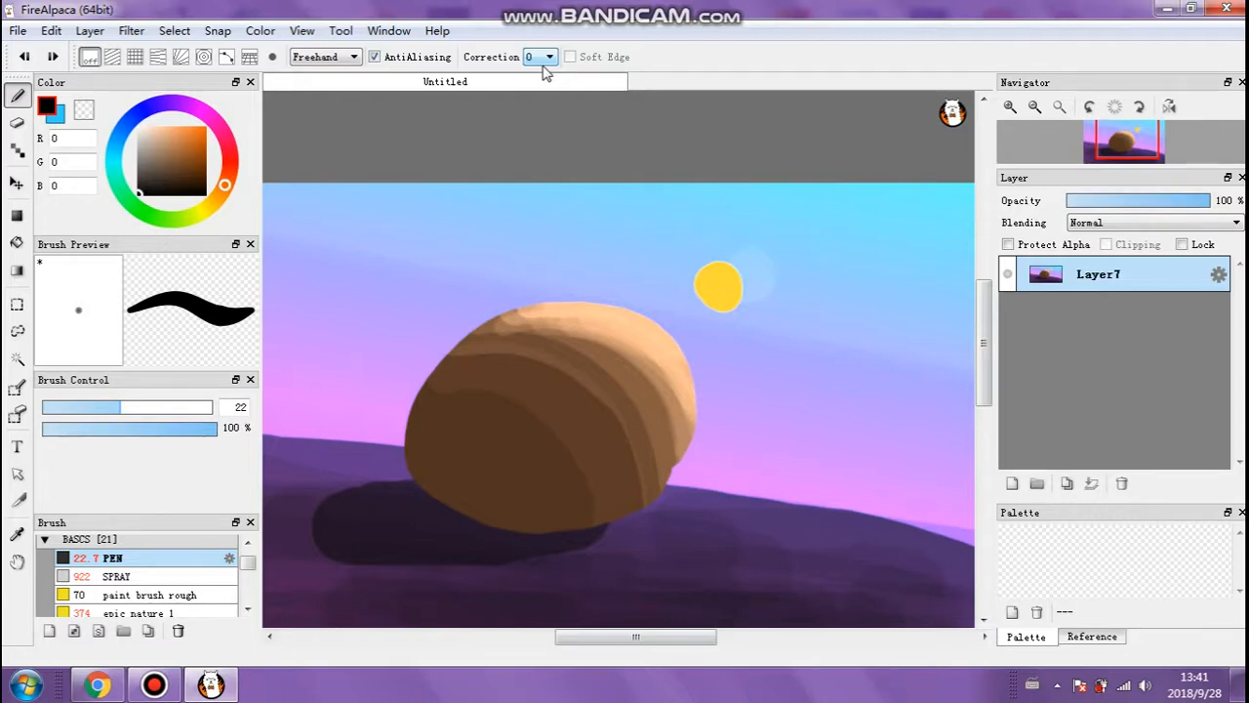
Try uncorrected freehand loops over the rock's upper left part, and undo them.
{"action": "mouse_move", "coordinate": [406, 296]}
{"action": "left_mouse_down"}
{"action": "mouse_move", "coordinate": [439, 265]}
{"action": "mouse_move", "coordinate": [540, 391]}
{"action": "mouse_move", "coordinate": [390, 349]}
{"action": "mouse_move", "coordinate": [435, 285]}
{"action": "left_mouse_up"}
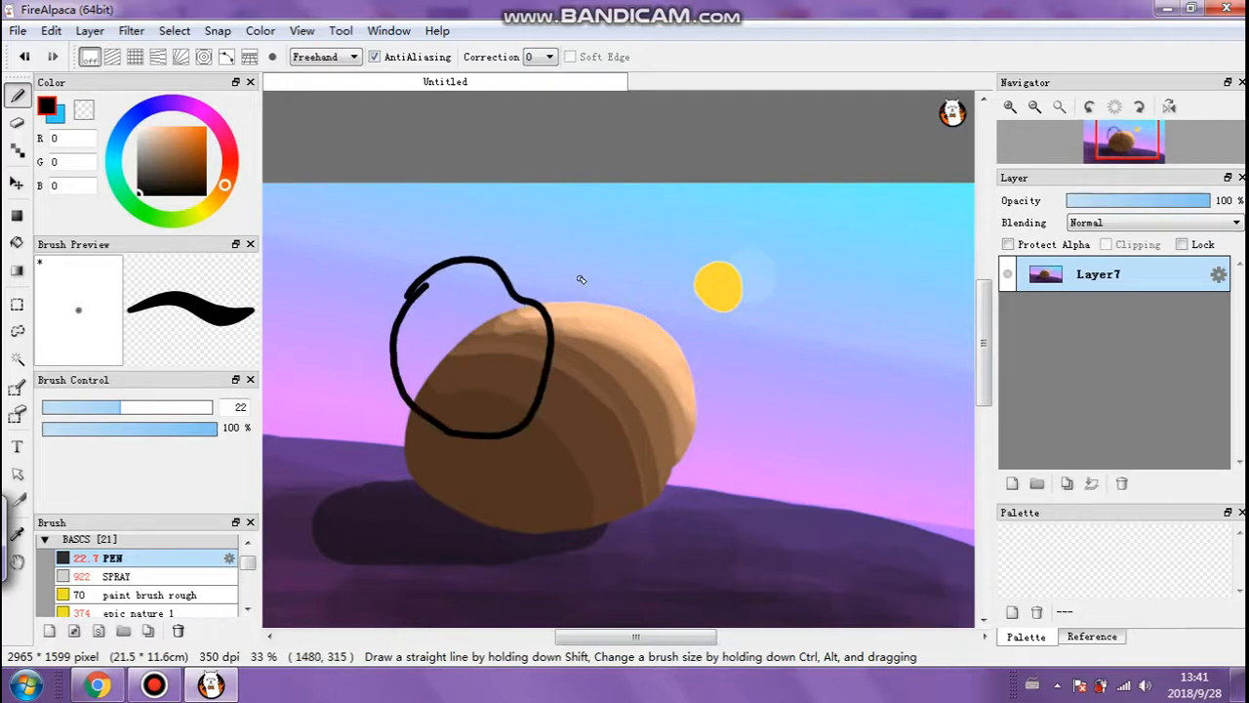
{"action": "key", "text": "ctrl+z"}
{"action": "mouse_move", "coordinate": [568, 298]}
{"action": "left_mouse_down"}
{"action": "mouse_move", "coordinate": [672, 336]}
{"action": "mouse_move", "coordinate": [692, 370]}
{"action": "mouse_move", "coordinate": [679, 466]}
{"action": "mouse_move", "coordinate": [575, 533]}
{"action": "mouse_move", "coordinate": [518, 531]}
{"action": "mouse_move", "coordinate": [428, 486]}
{"action": "left_mouse_up"}
{"action": "mouse_move", "coordinate": [423, 416]}
{"action": "left_mouse_down"}
{"action": "mouse_move", "coordinate": [484, 329]}
{"action": "mouse_move", "coordinate": [566, 298]}
{"action": "left_mouse_up"}
{"action": "key", "text": "ctrl+z"}
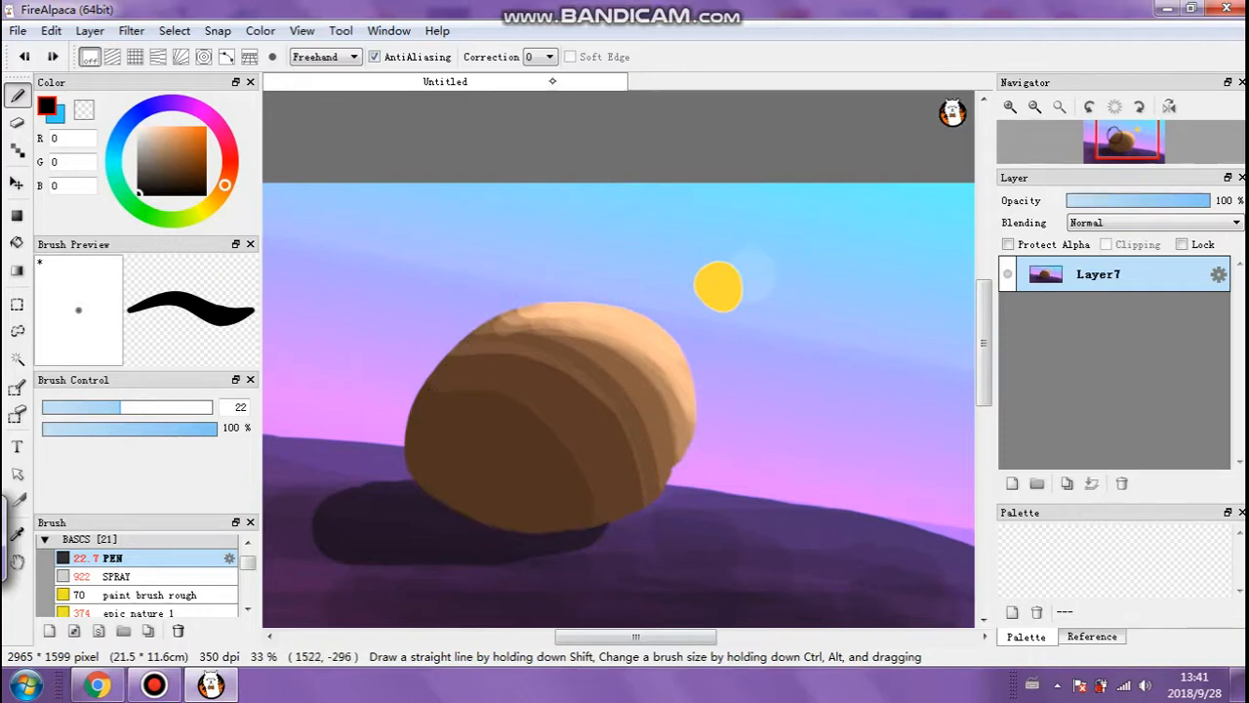
Set the Correction to 22 and trace the rock's top and right edges with freehand strokes.
{"action": "left_click", "coordinate": [540, 57]}
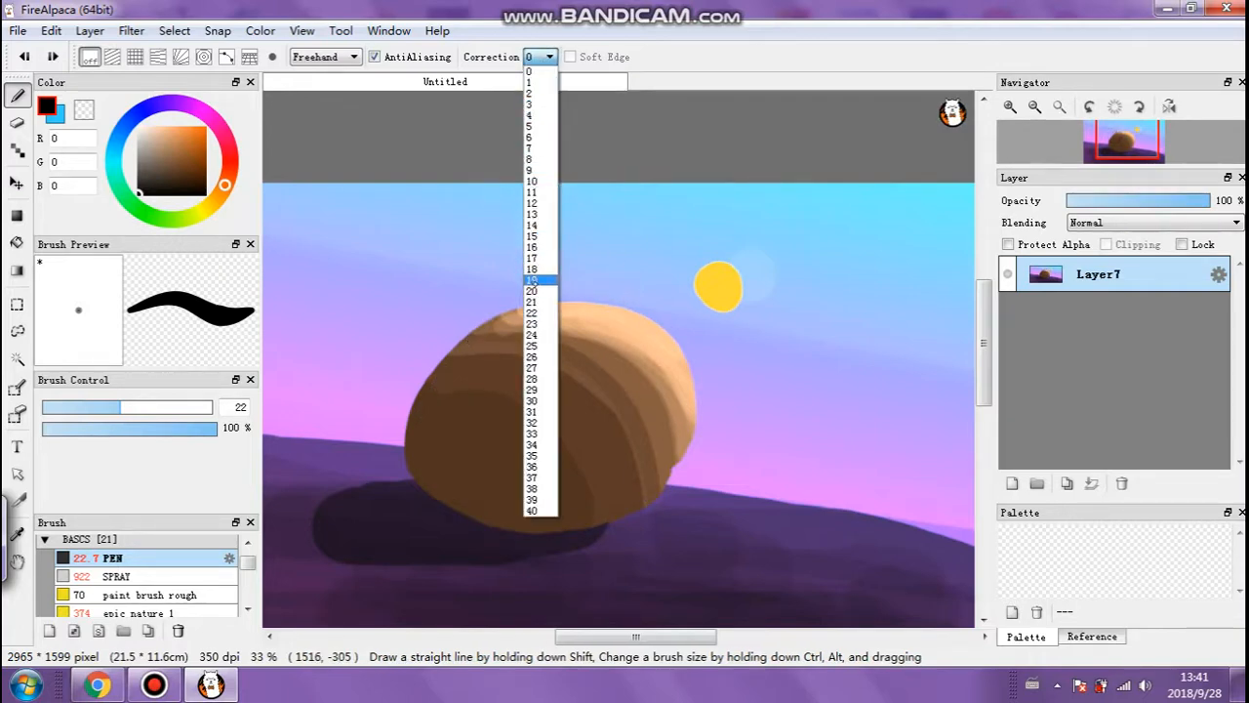
{"action": "left_click", "coordinate": [543, 312]}
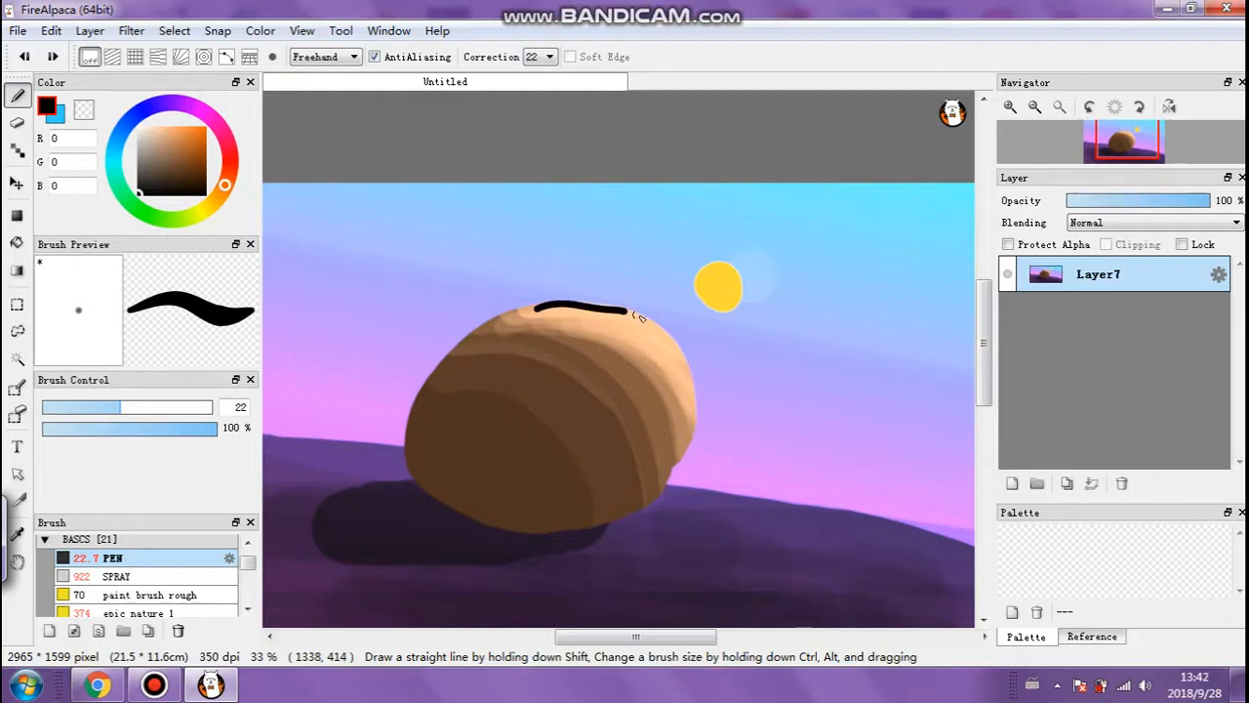
{"action": "left_click_drag", "start_coordinate": [694, 418], "coordinate": [662, 482]}
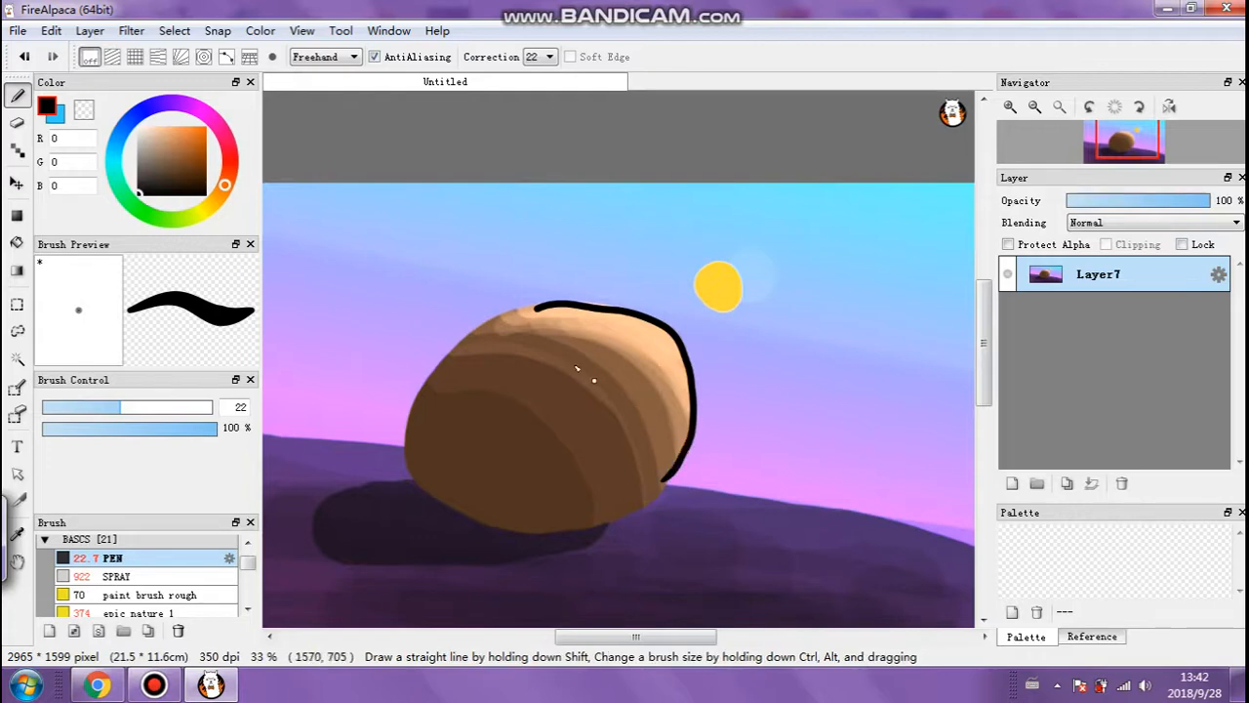
{"action": "left_click_drag", "start_coordinate": [475, 327], "coordinate": [454, 340]}
Set the Correction to 40 and trace the rock's left and lower edges with freehand strokes.
{"action": "left_click", "coordinate": [542, 57]}
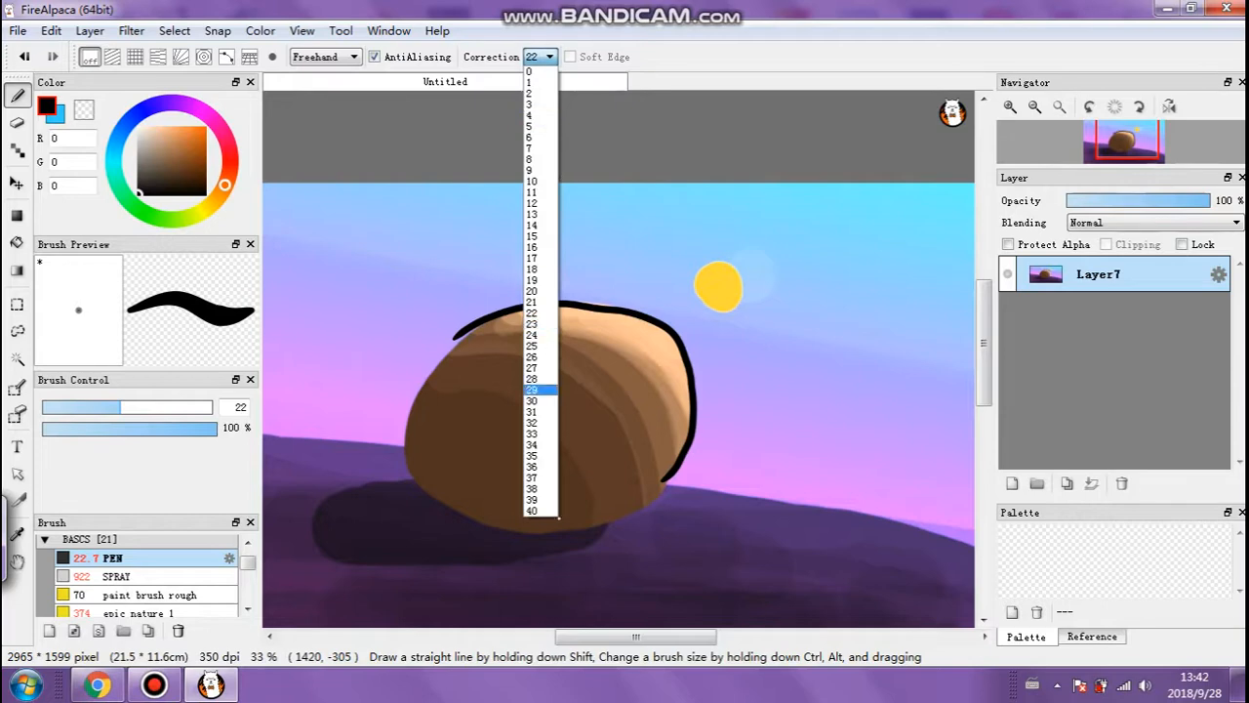
{"action": "left_click", "coordinate": [532, 510]}
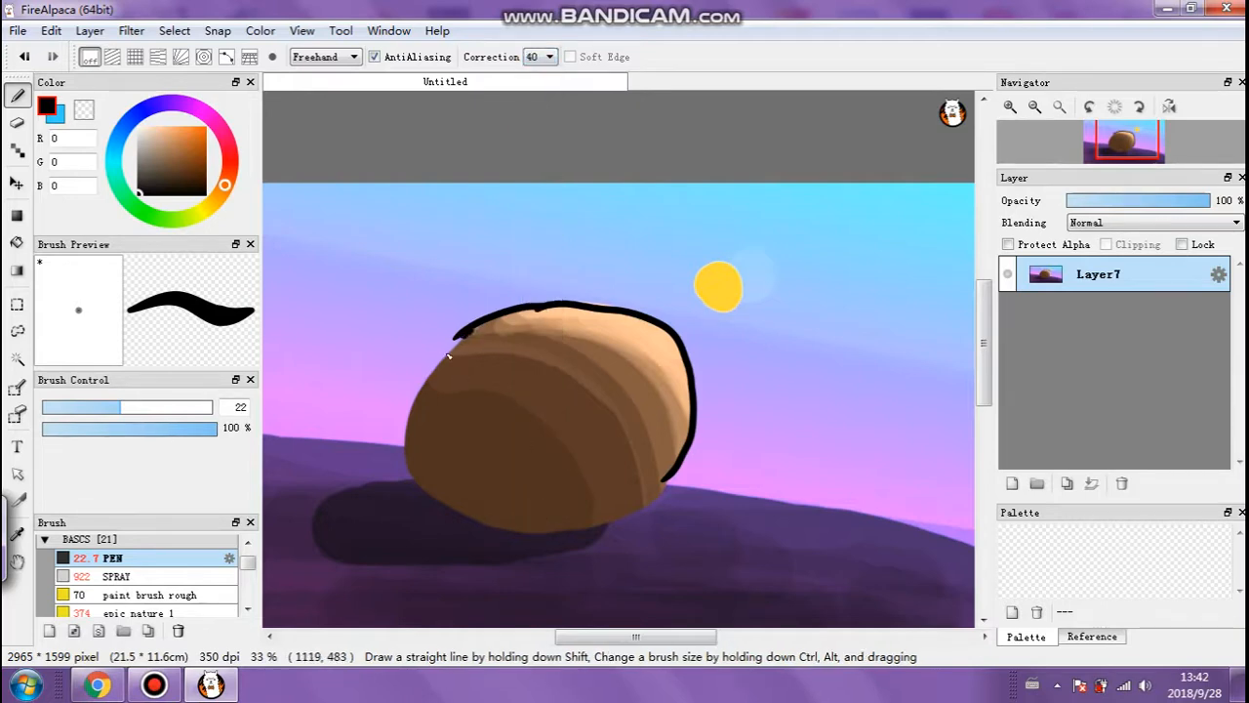
{"action": "mouse_move", "coordinate": [438, 507]}
{"action": "left_mouse_down"}
{"action": "mouse_move", "coordinate": [508, 517]}
{"action": "mouse_move", "coordinate": [451, 521]}
{"action": "mouse_move", "coordinate": [460, 529]}
{"action": "mouse_move", "coordinate": [443, 513]}
{"action": "mouse_move", "coordinate": [538, 536]}
{"action": "left_mouse_up"}
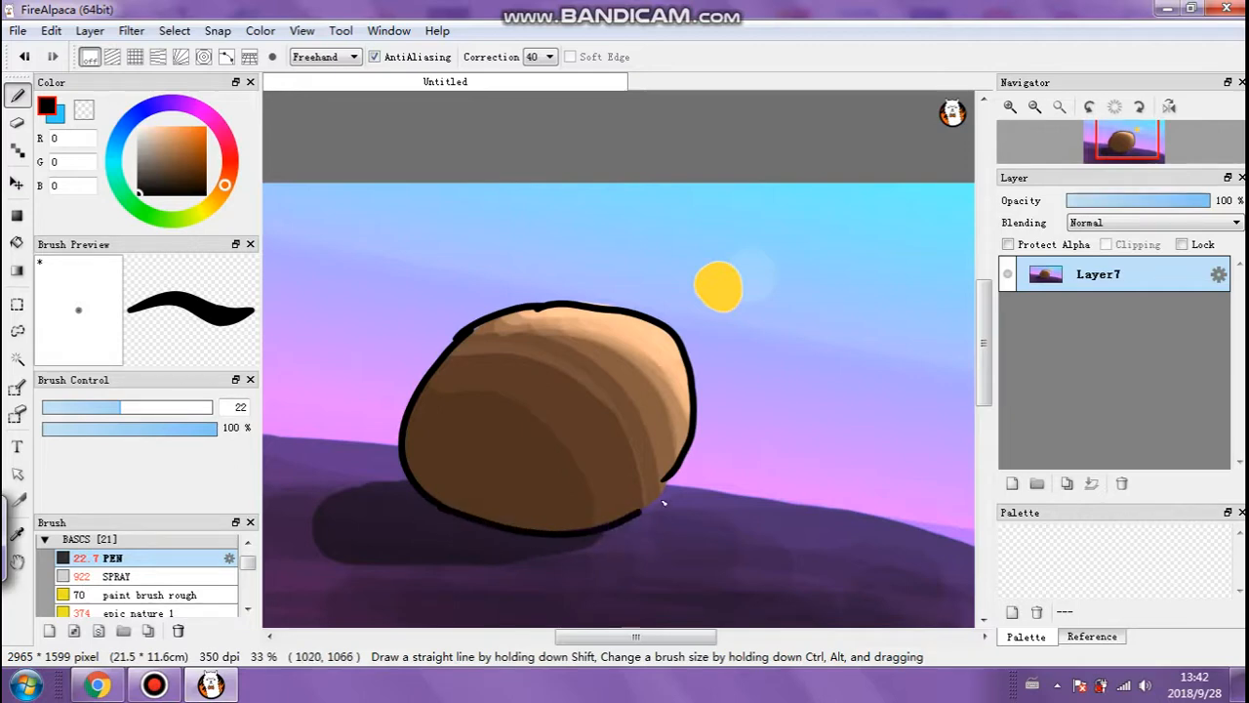
Undo all the black outline strokes around the rock.
{"action": "key", "text": "ctrl+z"}
{"action": "key", "text": "ctrl+z"}
{"action": "key", "text": "ctrl+z"}
{"action": "key", "text": "ctrl+z"}
{"action": "key", "text": "ctrl+z"}
{"action": "key", "text": "ctrl+z"}
{"action": "key", "text": "ctrl+z"}
{"action": "key", "text": "ctrl+z"}
{"action": "key", "text": "ctrl+z"}
{"action": "key", "text": "ctrl+z"}
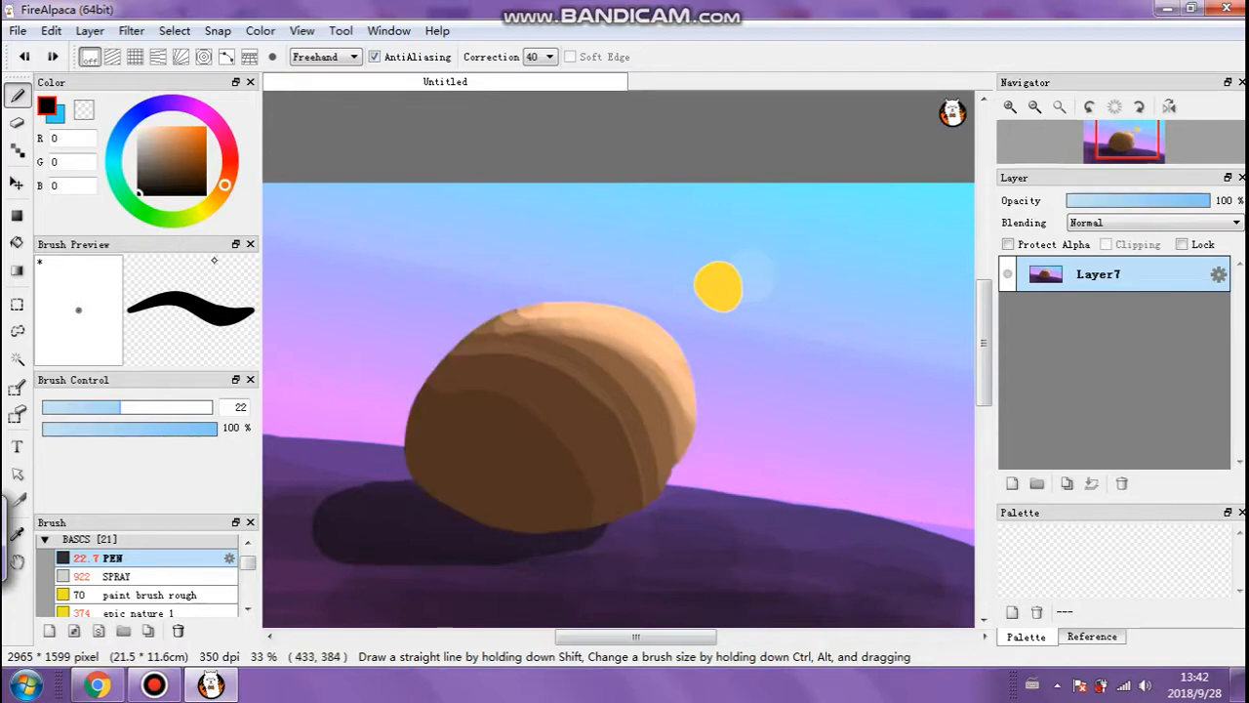
Set the stroke Correction back to 0 and the pen size to 10.5.
{"action": "left_click", "coordinate": [352, 56]}
{"action": "left_click", "coordinate": [537, 57]}
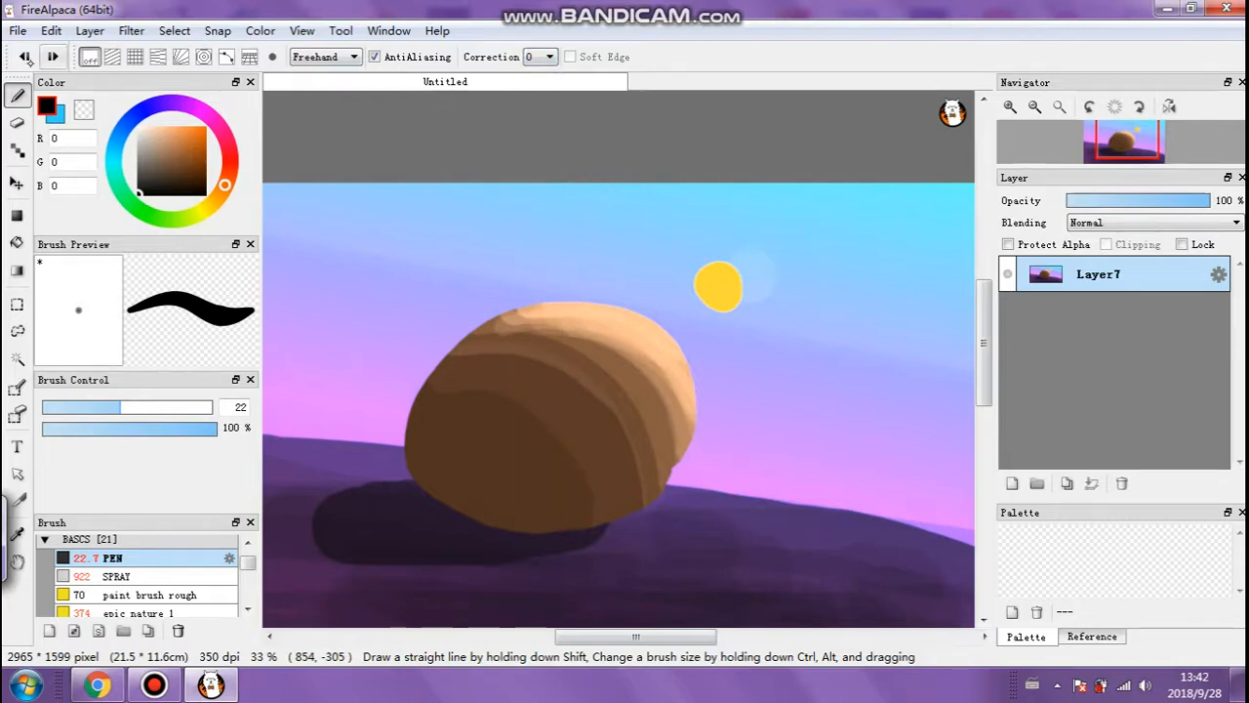
{"action": "left_click_drag", "start_coordinate": [85, 403], "coordinate": [49, 406]}
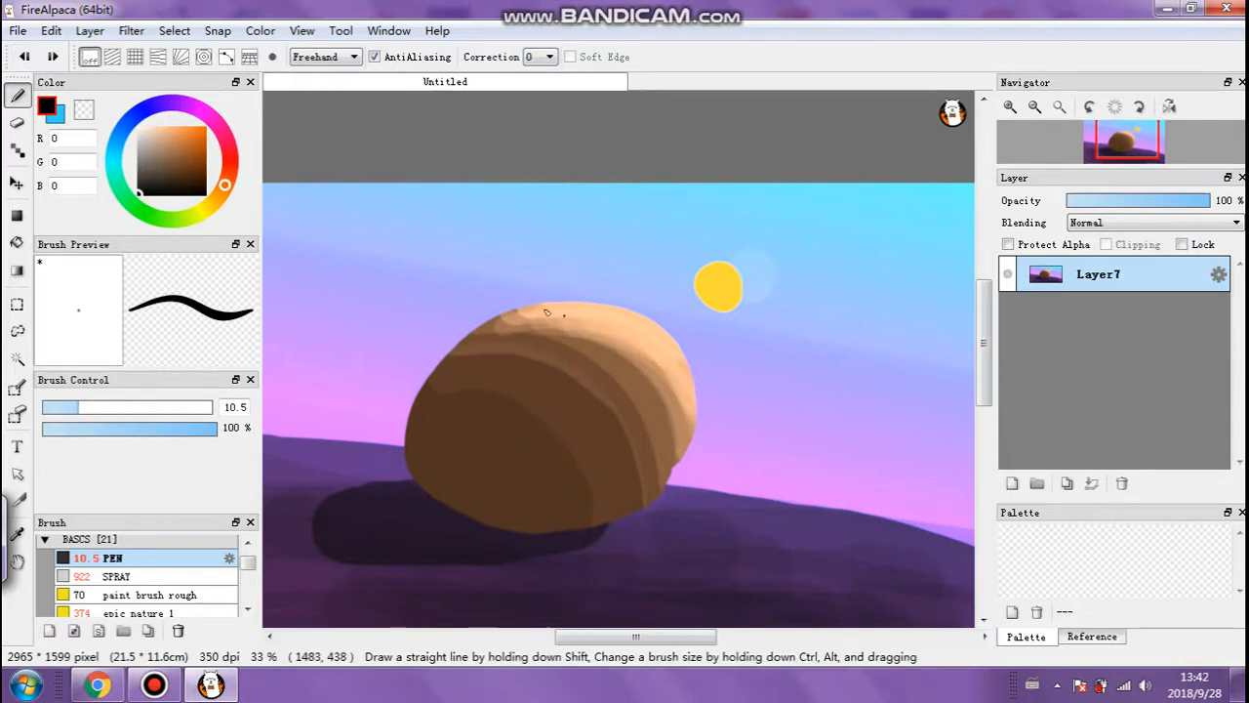
Try a loose sketchy outline of short strokes around the rock and another stroke in the sky above it, undoing them all.
{"action": "mouse_move", "coordinate": [583, 304]}
{"action": "left_mouse_down"}
{"action": "mouse_move", "coordinate": [658, 321]}
{"action": "mouse_move", "coordinate": [654, 463]}
{"action": "left_mouse_up"}
{"action": "mouse_move", "coordinate": [518, 323]}
{"action": "left_mouse_down"}
{"action": "mouse_move", "coordinate": [544, 306]}
{"action": "mouse_move", "coordinate": [420, 379]}
{"action": "mouse_move", "coordinate": [407, 446]}
{"action": "left_mouse_up"}
{"action": "mouse_move", "coordinate": [436, 375]}
{"action": "left_mouse_down"}
{"action": "mouse_move", "coordinate": [477, 518]}
{"action": "mouse_move", "coordinate": [422, 476]}
{"action": "mouse_move", "coordinate": [545, 530]}
{"action": "mouse_move", "coordinate": [670, 491]}
{"action": "mouse_move", "coordinate": [685, 437]}
{"action": "left_mouse_up"}
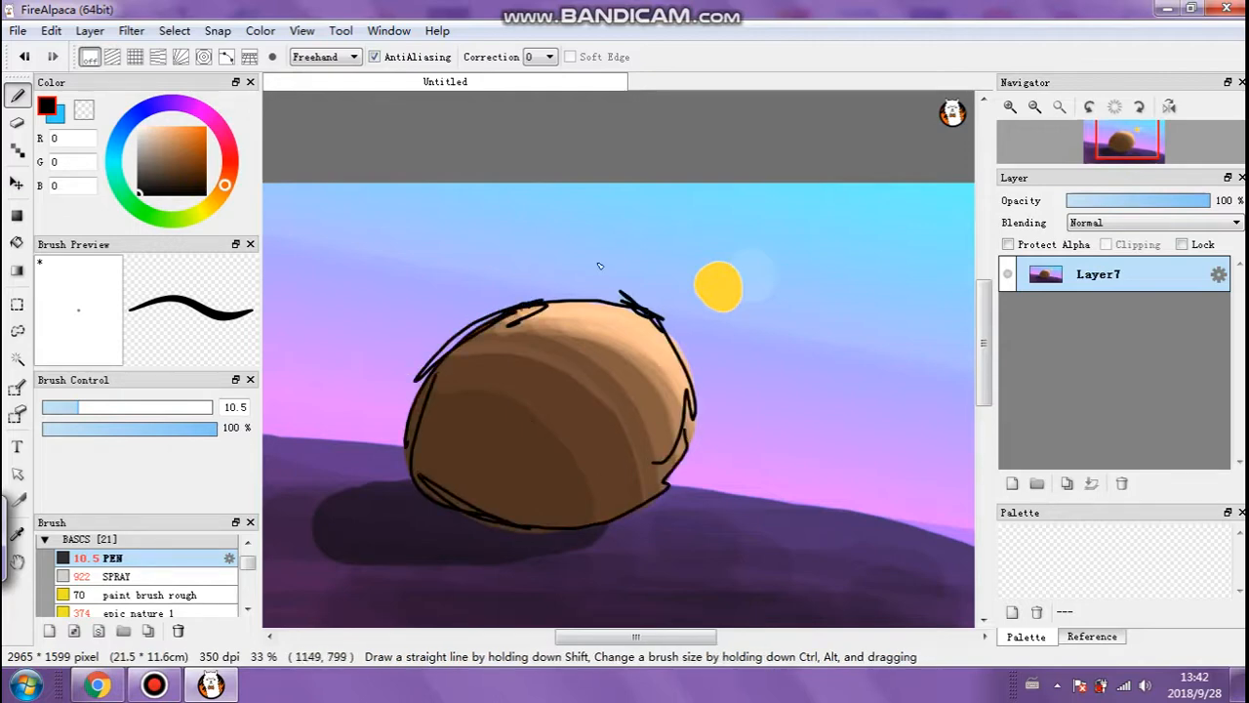
{"action": "key", "text": "ctrl+z"}
{"action": "key", "text": "ctrl+z"}
{"action": "key", "text": "ctrl+z"}
{"action": "key", "text": "ctrl+z"}
{"action": "key", "text": "ctrl+z"}
{"action": "key", "text": "ctrl+z"}
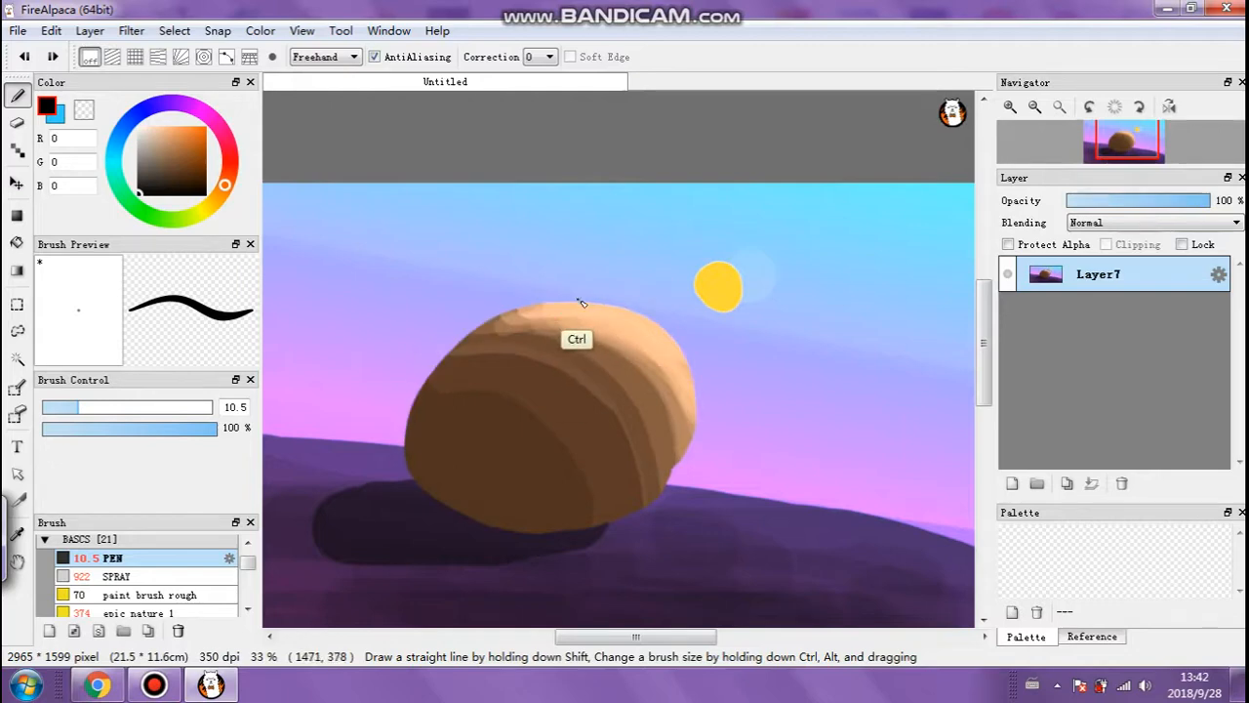
{"action": "left_click_drag", "start_coordinate": [517, 203], "coordinate": [588, 263]}
{"action": "key", "text": "ctrl+z"}
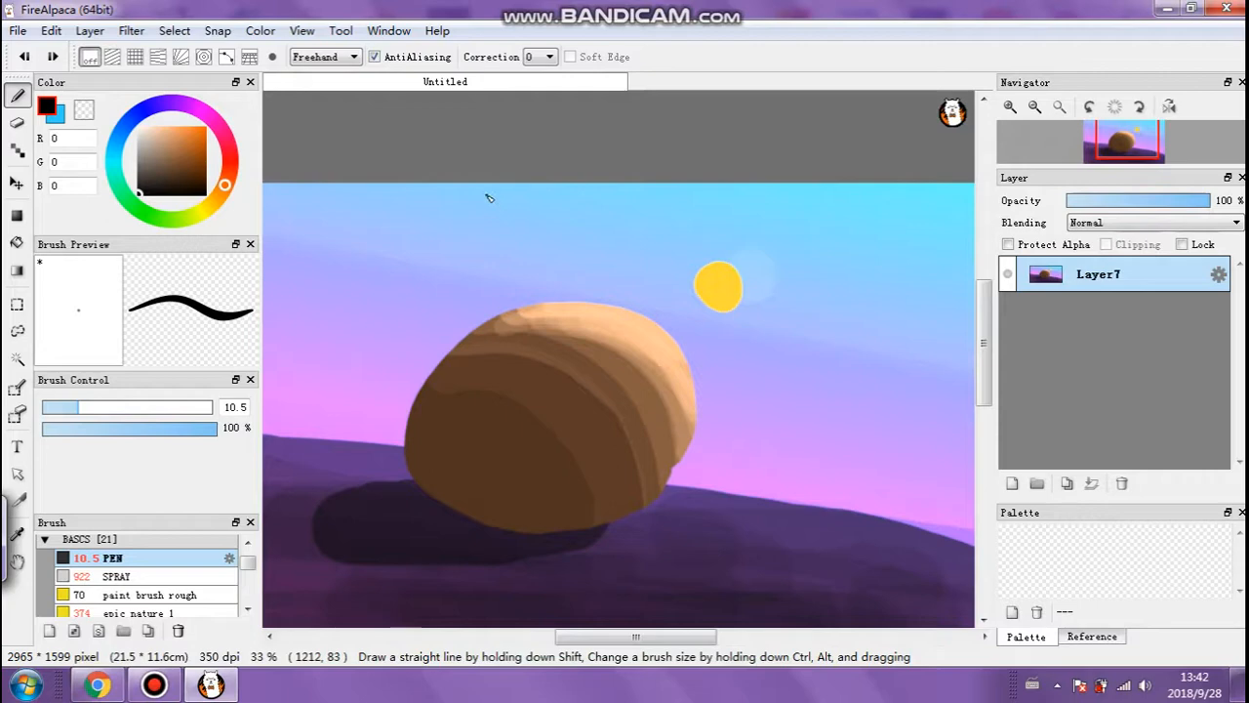
{"action": "left_click", "coordinate": [352, 57]}
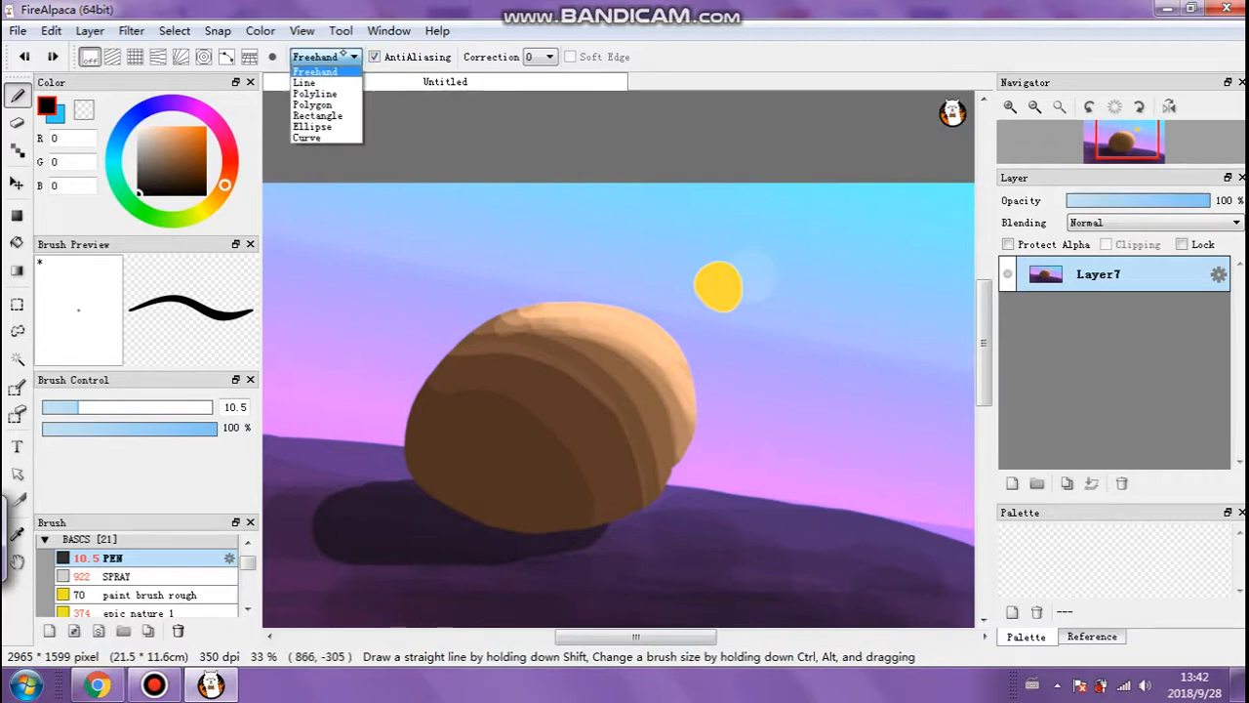
{"action": "left_click", "coordinate": [337, 56]}
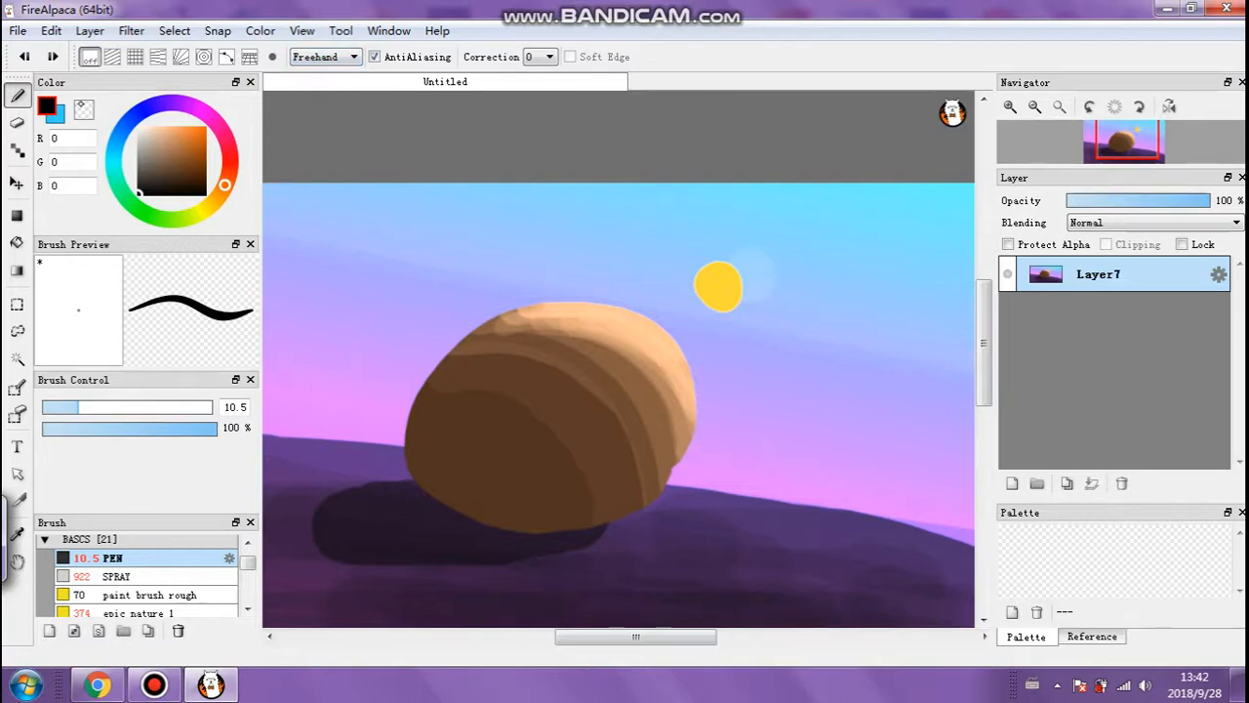
{"action": "left_click", "coordinate": [548, 58]}
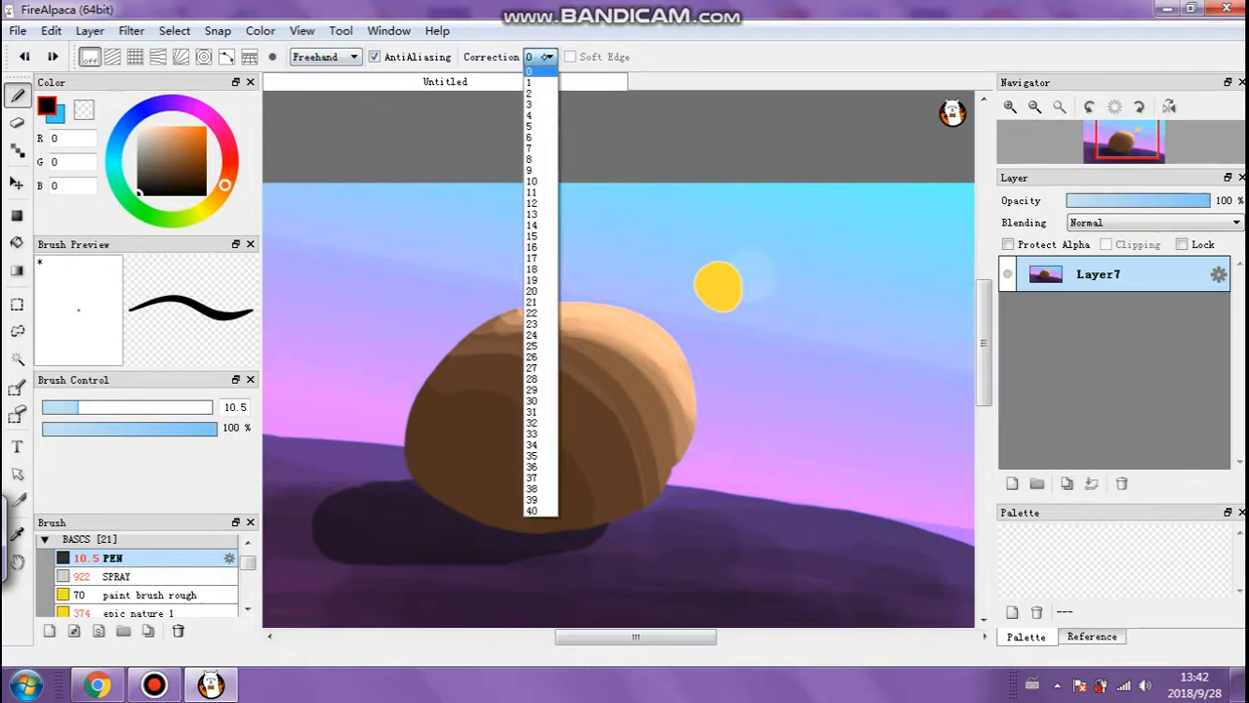
{"action": "left_click", "coordinate": [546, 57]}
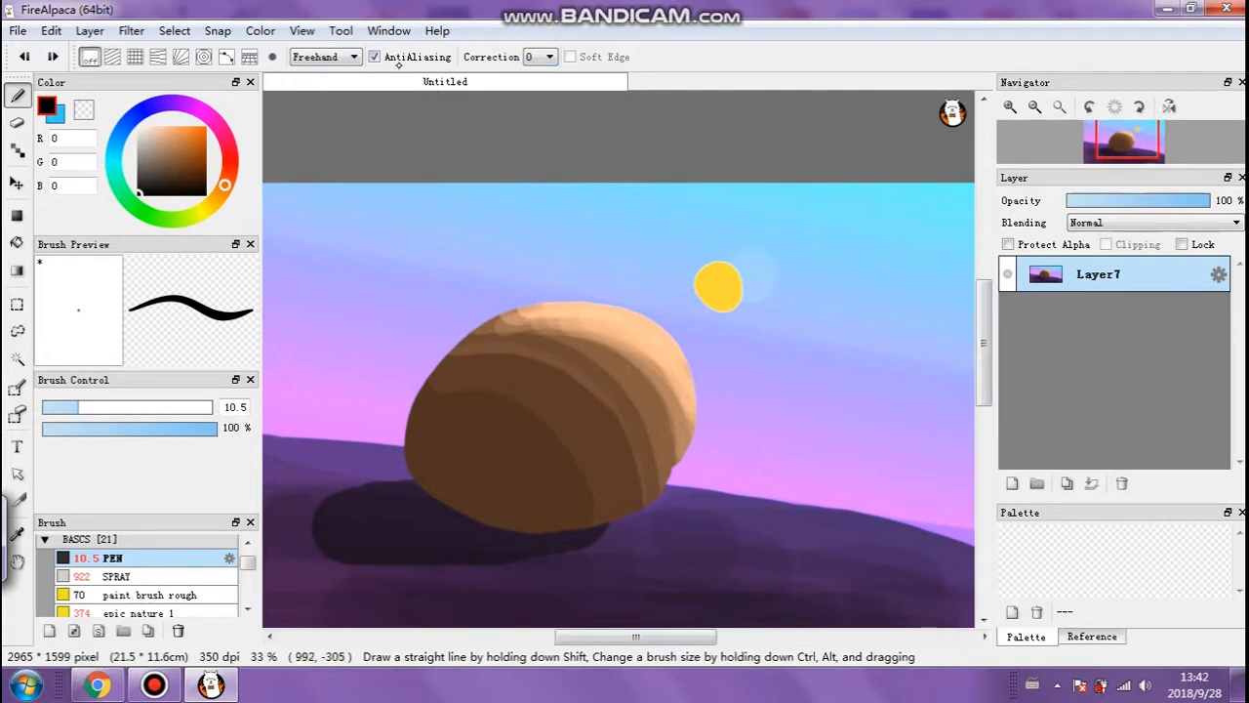
Try a wavy freehand stroke across the sky, continued by a straight line from its end to the ground beside the rock.
{"action": "left_click", "coordinate": [339, 58]}
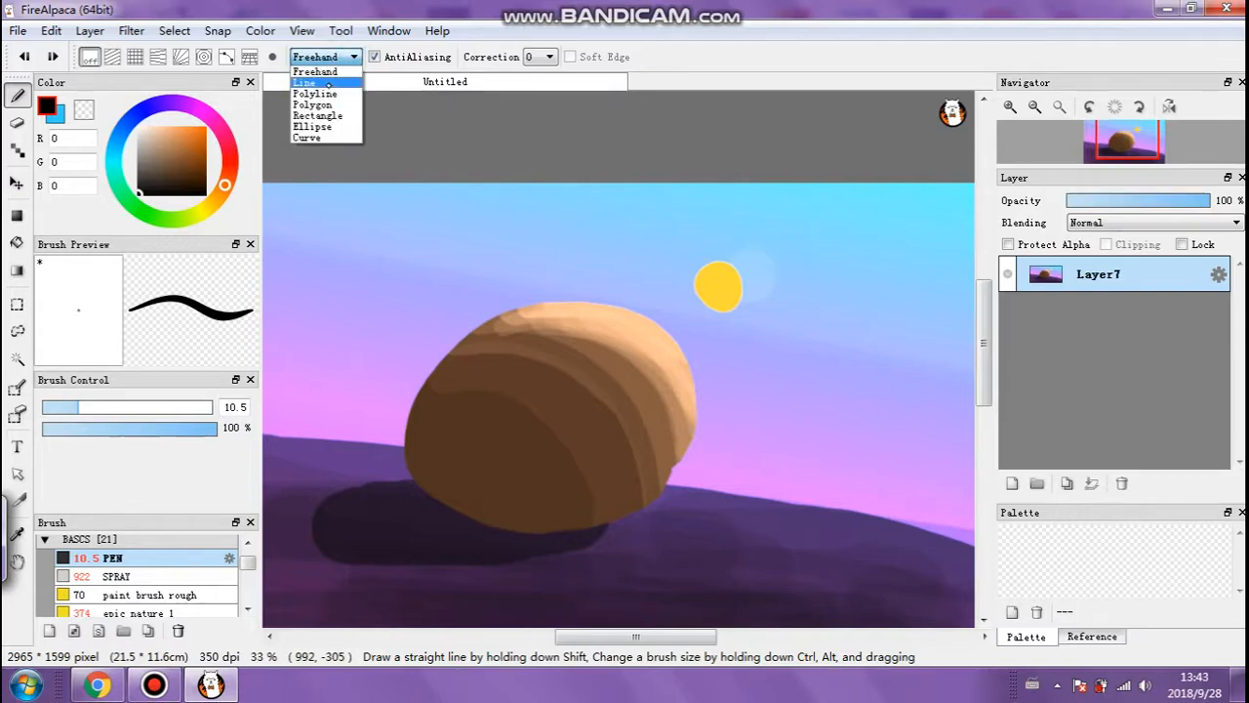
{"action": "left_click", "coordinate": [332, 72]}
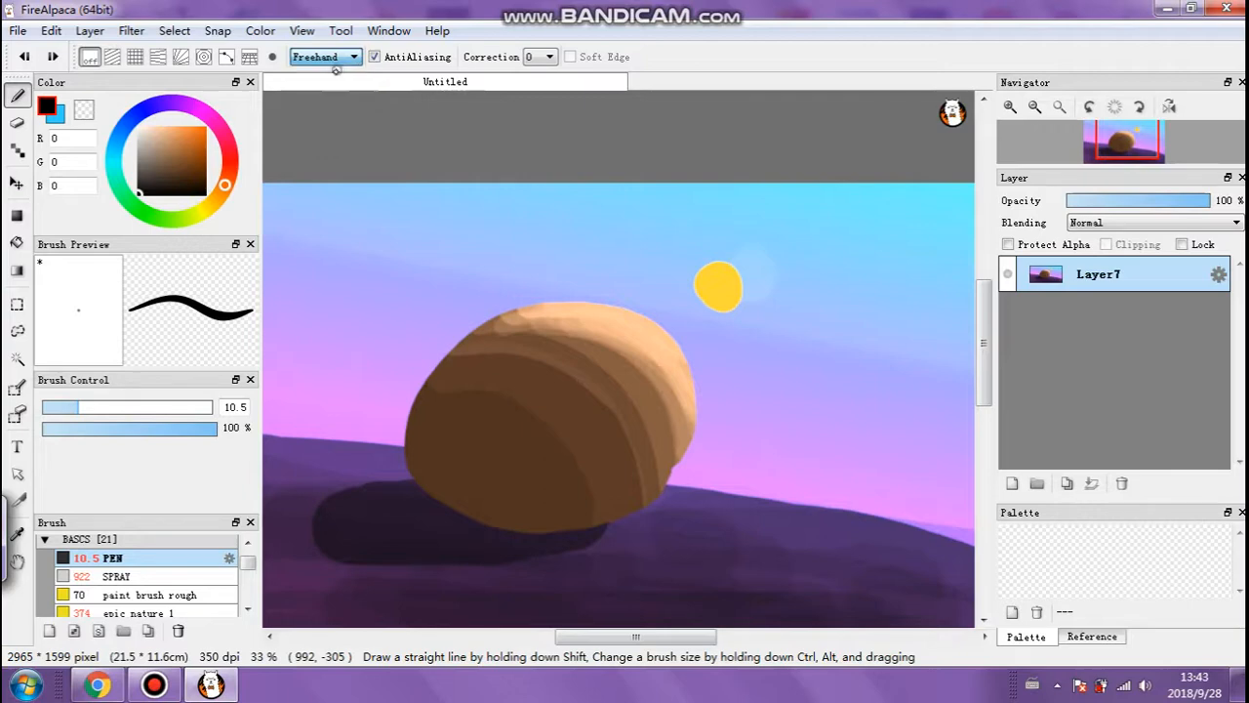
{"action": "mouse_move", "coordinate": [405, 226]}
{"action": "left_mouse_down"}
{"action": "mouse_move", "coordinate": [459, 232]}
{"action": "mouse_move", "coordinate": [486, 279]}
{"action": "mouse_move", "coordinate": [534, 228]}
{"action": "mouse_move", "coordinate": [582, 225]}
{"action": "mouse_move", "coordinate": [599, 254]}
{"action": "mouse_move", "coordinate": [650, 230]}
{"action": "left_mouse_up"}
{"action": "key", "text": "shift"}
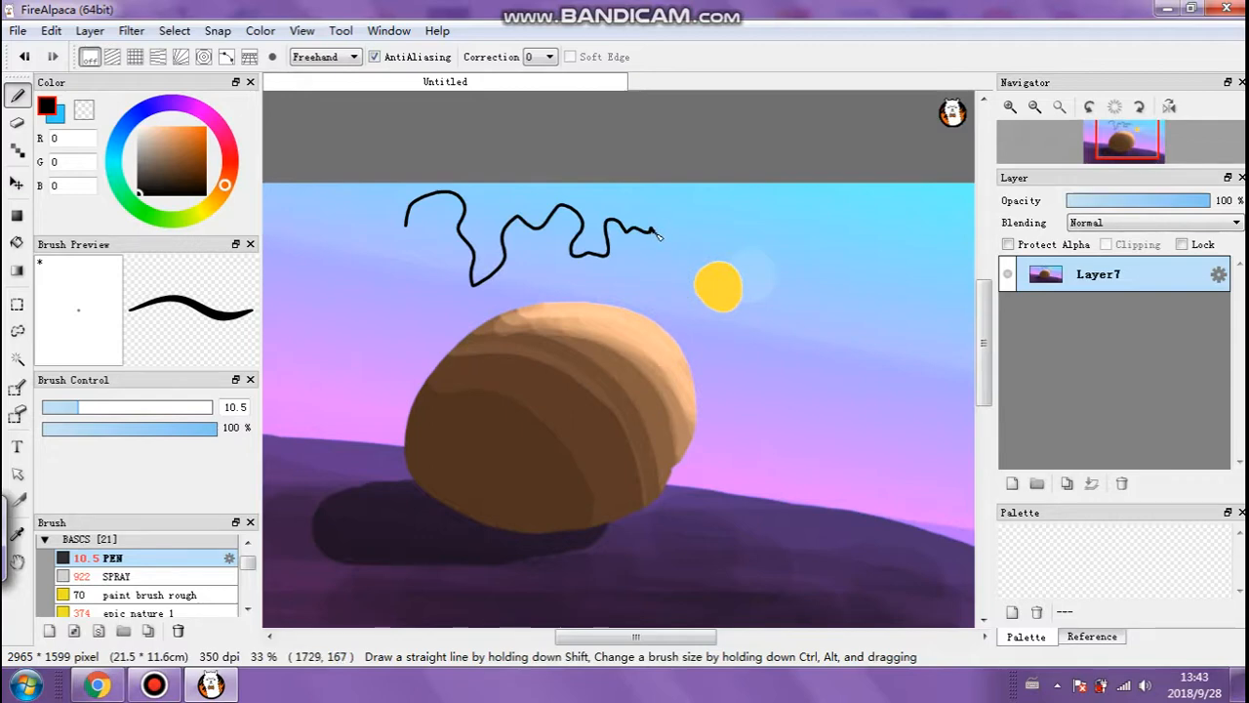
{"action": "key", "text": "shift"}
{"action": "key", "text": "shift"}
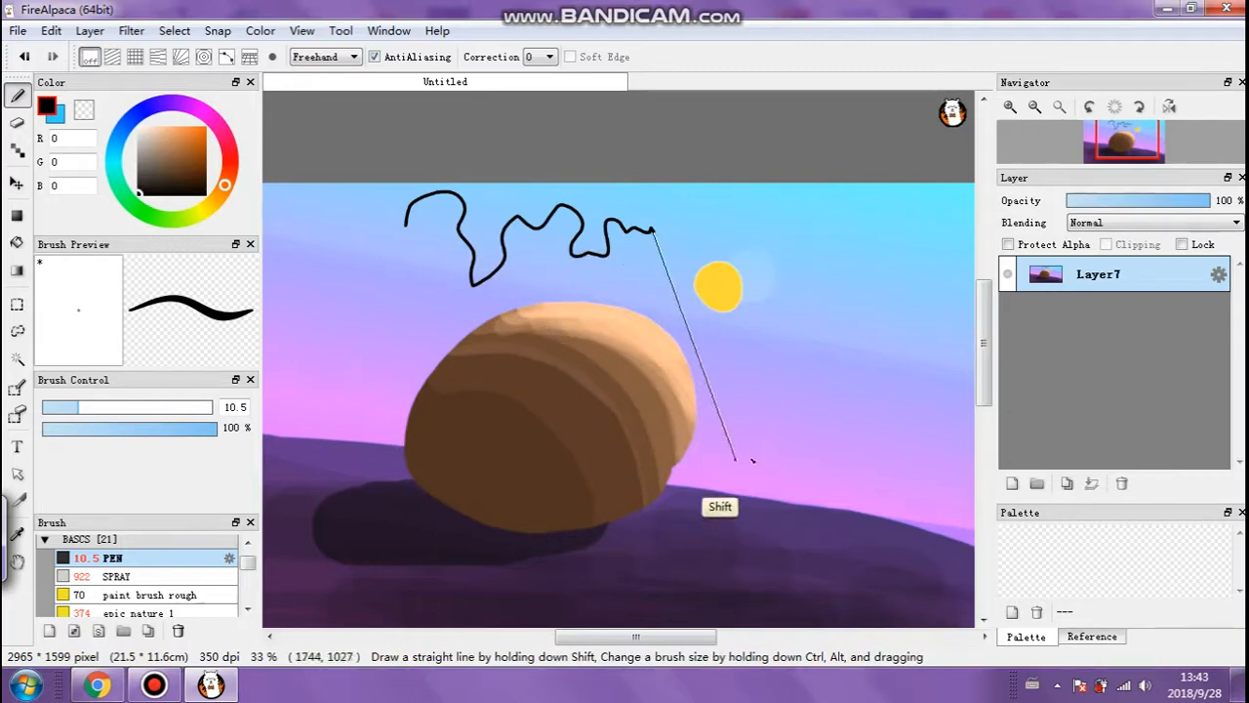
{"action": "left_click", "coordinate": [754, 503], "text": "shift"}
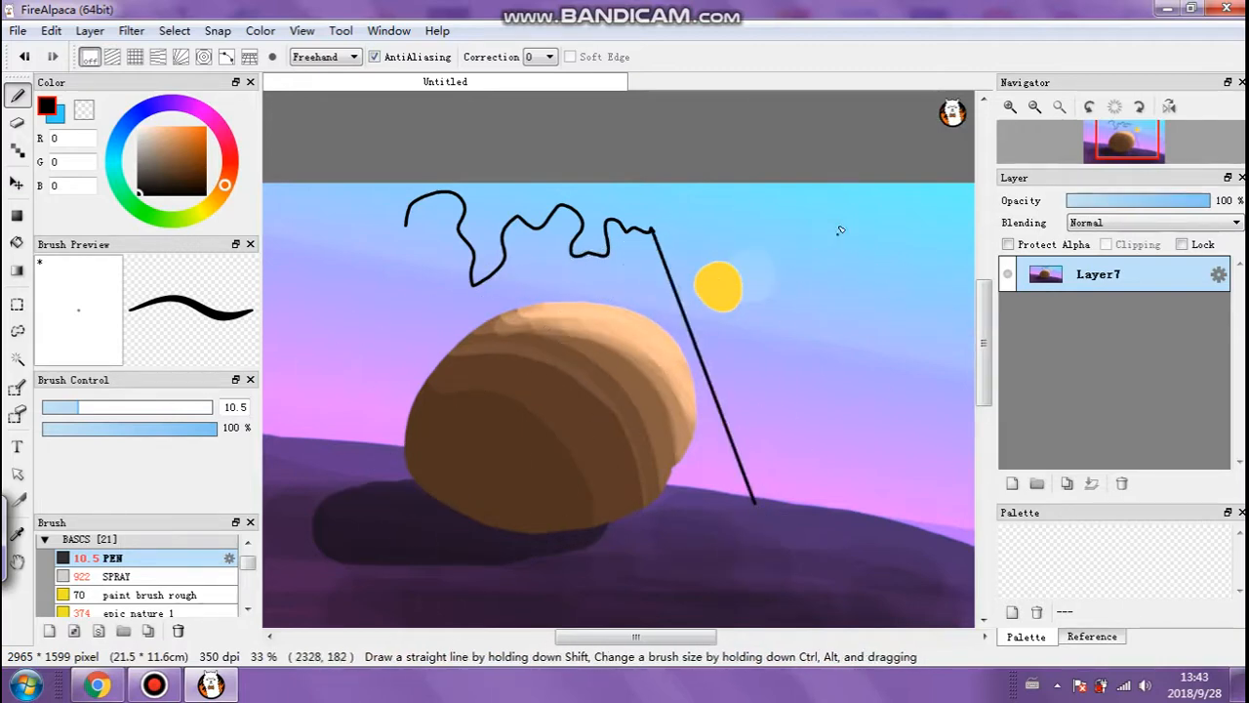
Try a separate straight line from the sky beyond the sun down to the other side of the rock's top.
{"action": "key", "text": "shift"}
{"action": "key", "text": "shift"}
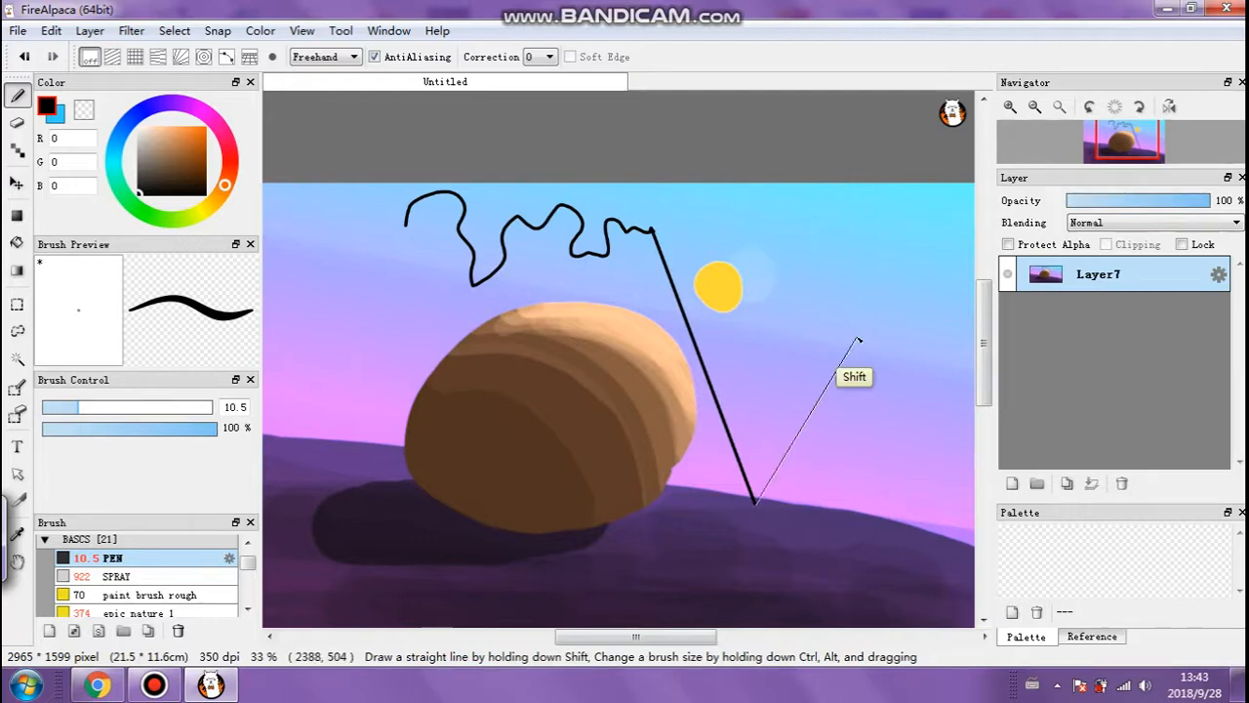
{"action": "key", "text": "shift"}
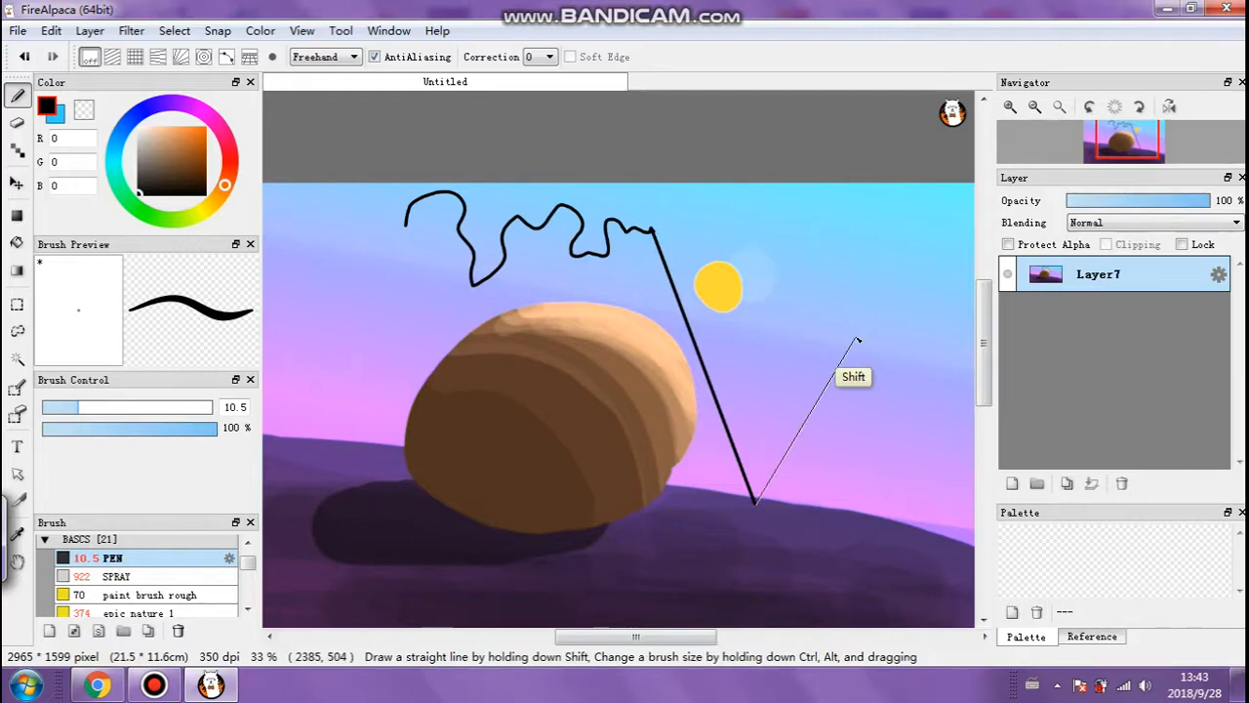
{"action": "left_click", "coordinate": [845, 208]}
{"action": "key", "text": "shift"}
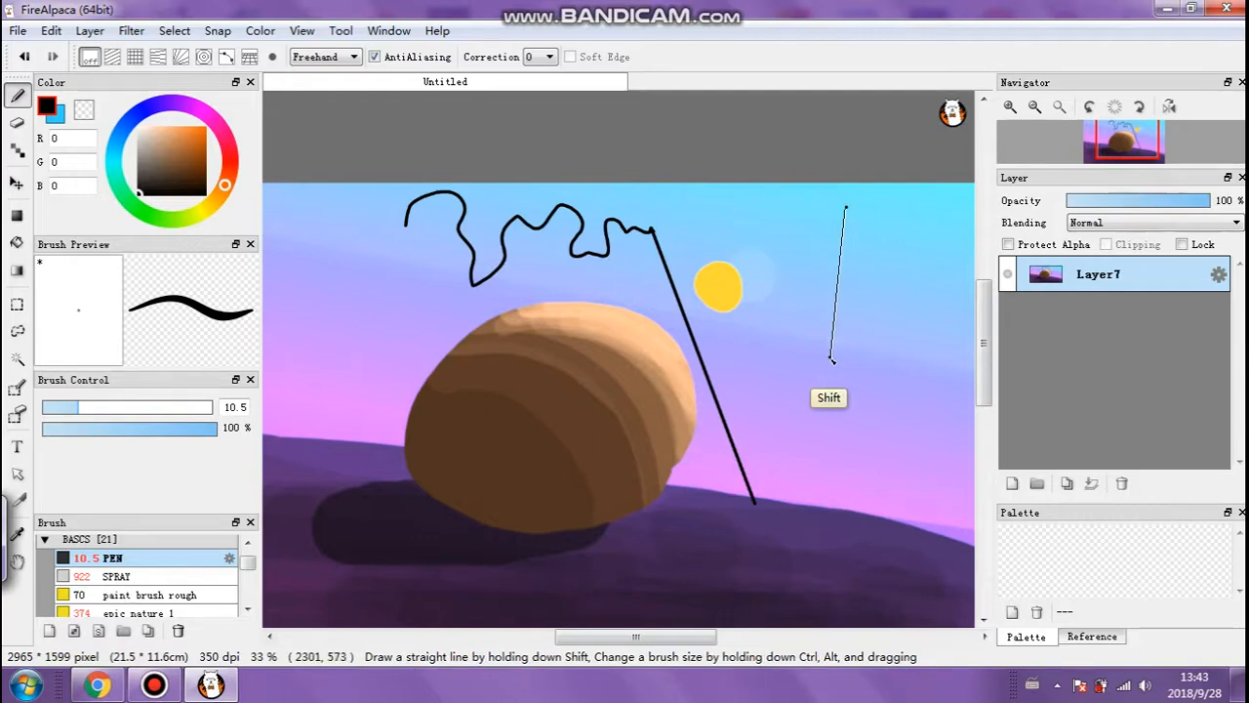
{"action": "left_click", "coordinate": [379, 328], "text": "shift"}
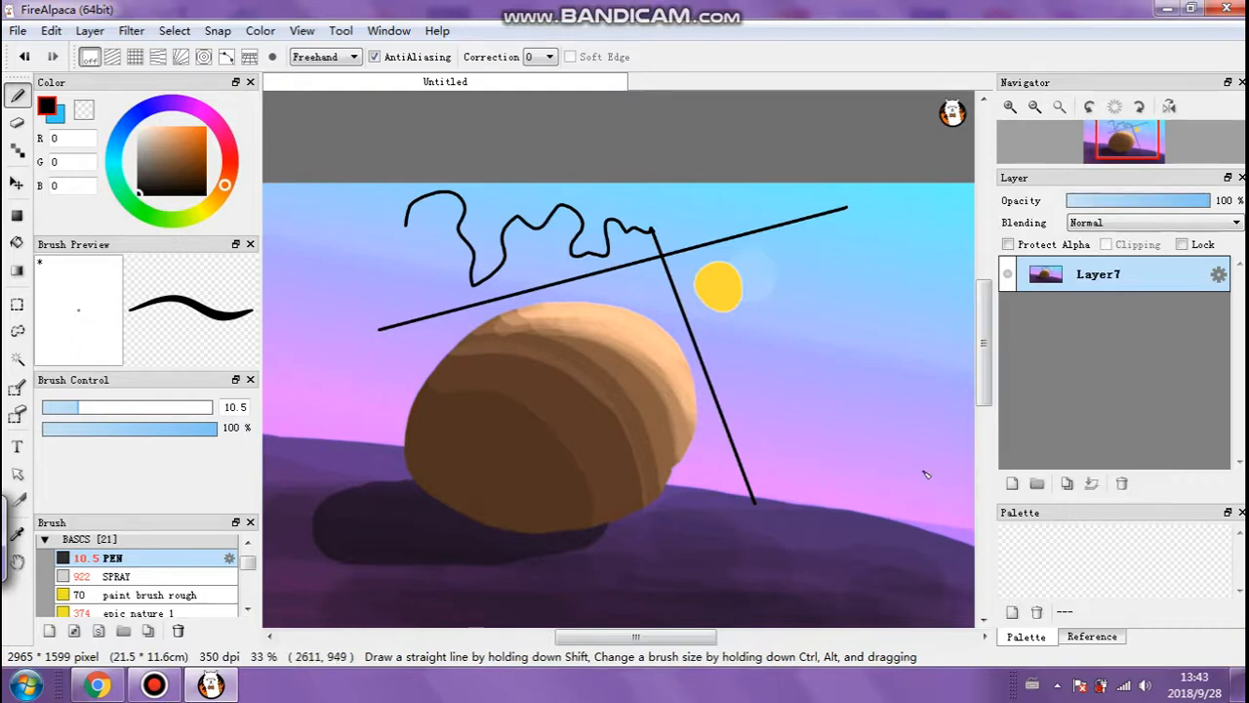
Undo both straight lines and the wavy freehand stroke.
{"action": "key", "text": "ctrl+z"}
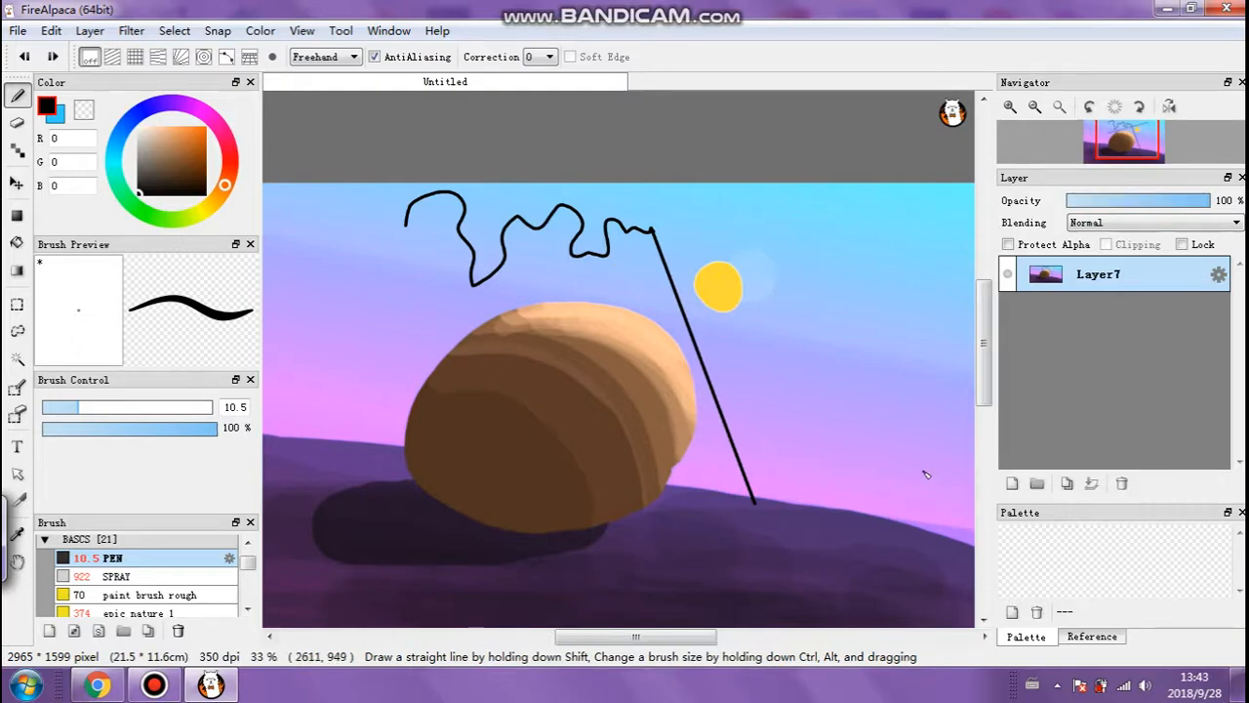
{"action": "key", "text": "ctrl+z"}
{"action": "key", "text": "ctrl+z"}
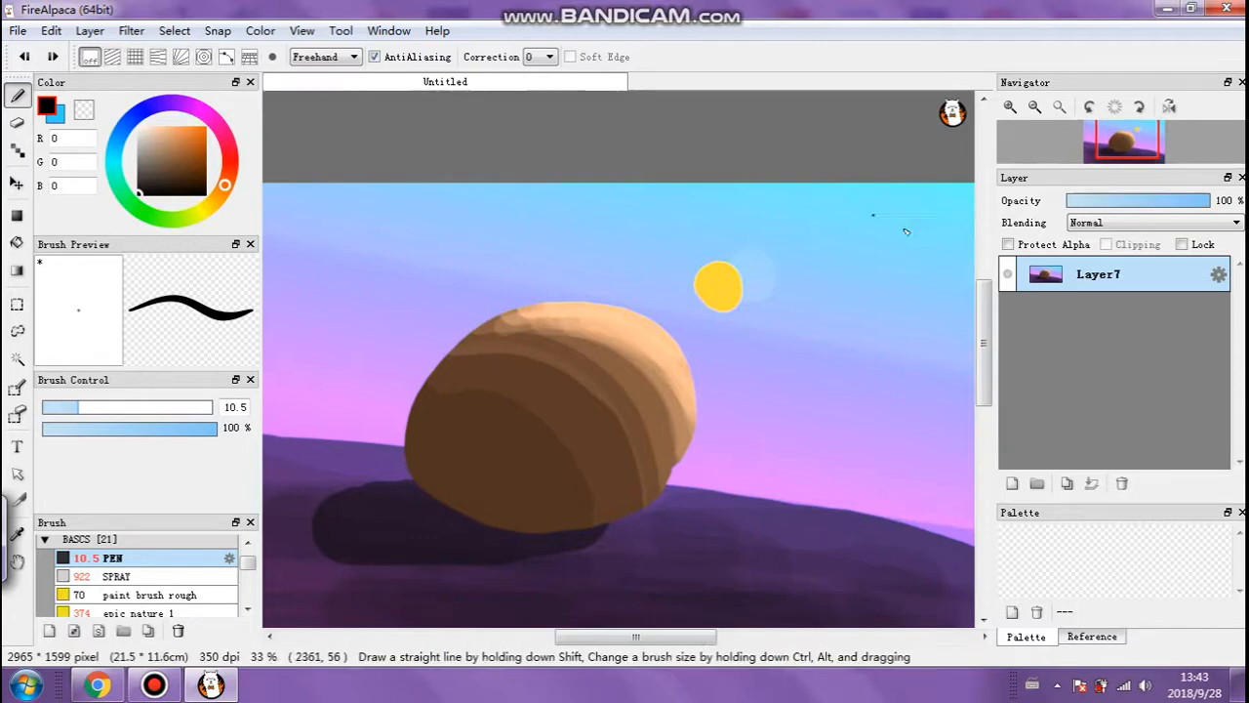
{"action": "left_click", "coordinate": [1127, 222]}
{"action": "left_click", "coordinate": [1127, 221]}
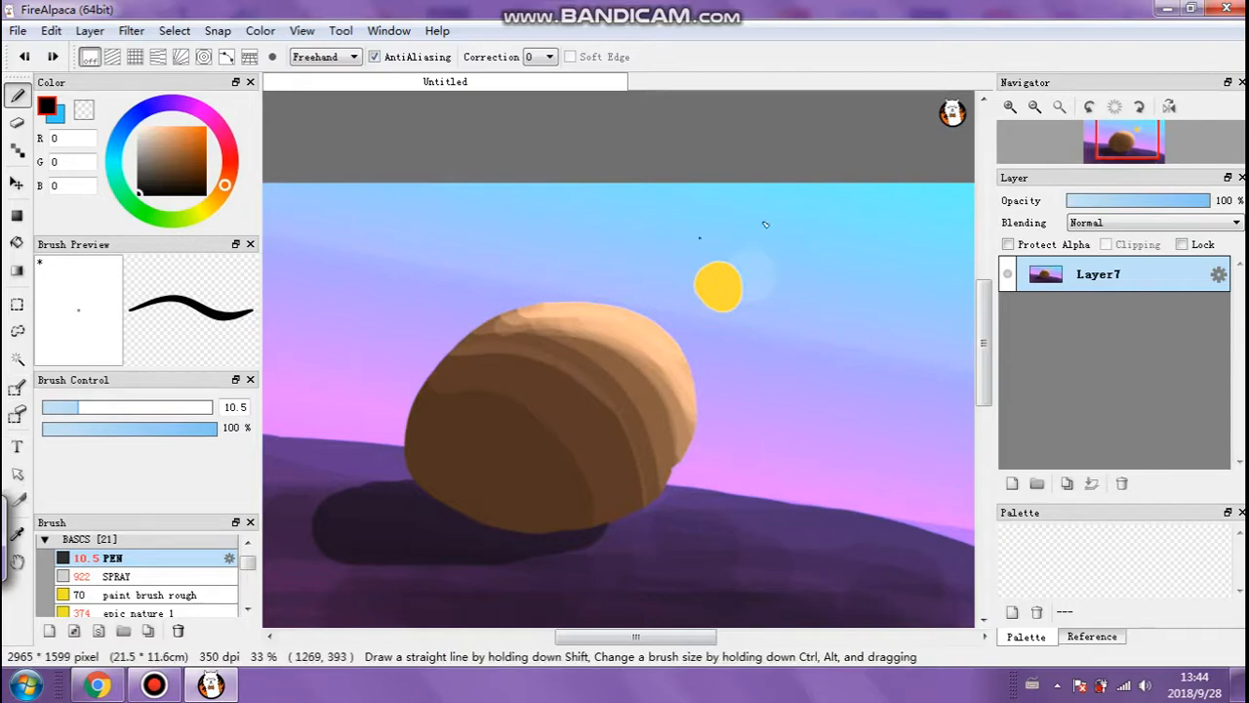
{"action": "left_click", "coordinate": [1143, 224]}
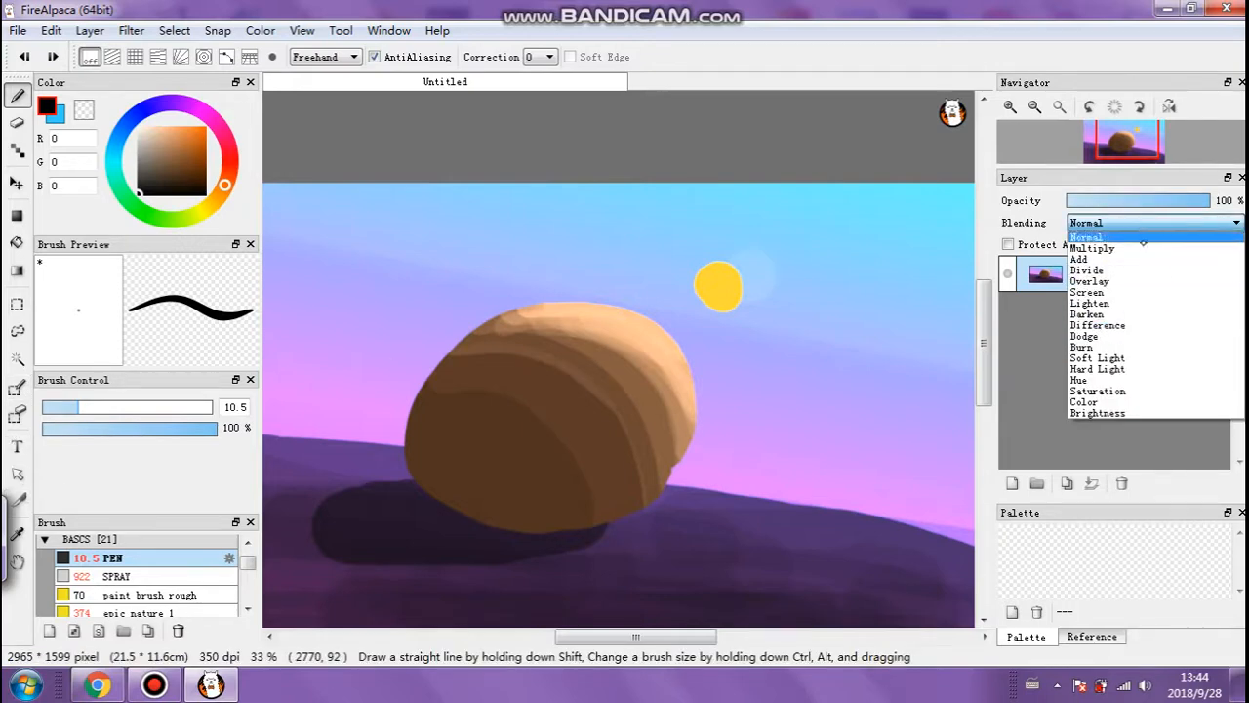
{"action": "left_click", "coordinate": [1153, 222]}
{"action": "mouse_move", "coordinate": [1138, 142]}
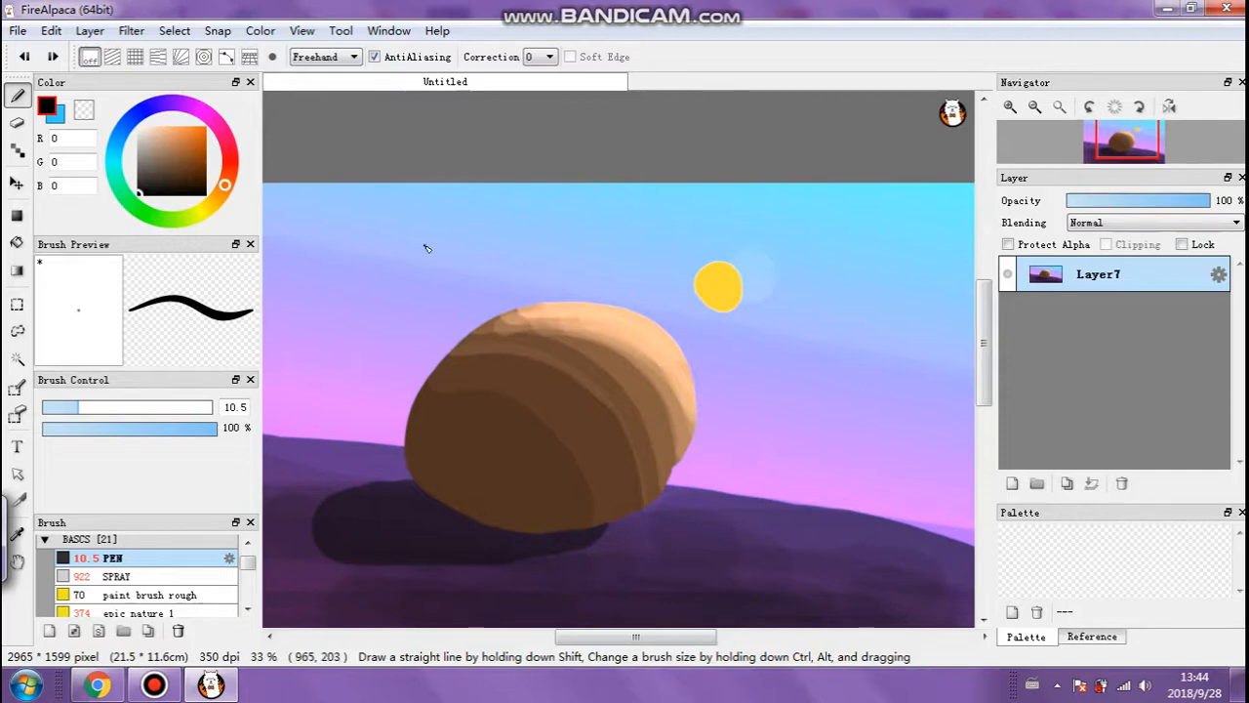
Zoom out to 25% and centre the whole rock-and-sky painting in the view.
{"action": "scroll", "coordinate": [423, 243], "scroll_direction": "down", "scroll_amount": 1}
{"action": "left_click_drag", "start_coordinate": [666, 635], "coordinate": [638, 639]}
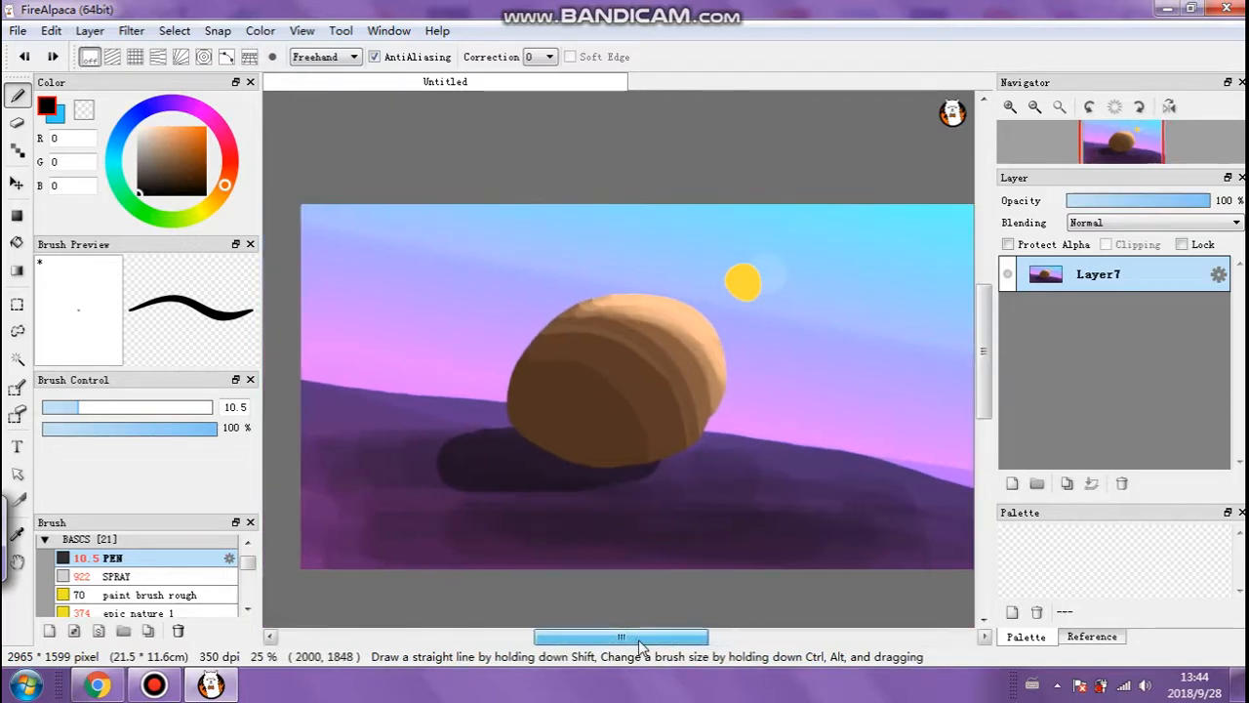
{"action": "scroll", "coordinate": [615, 550], "scroll_direction": "down", "scroll_amount": 1}
{"action": "scroll", "coordinate": [761, 513], "scroll_direction": "up", "scroll_amount": 1}
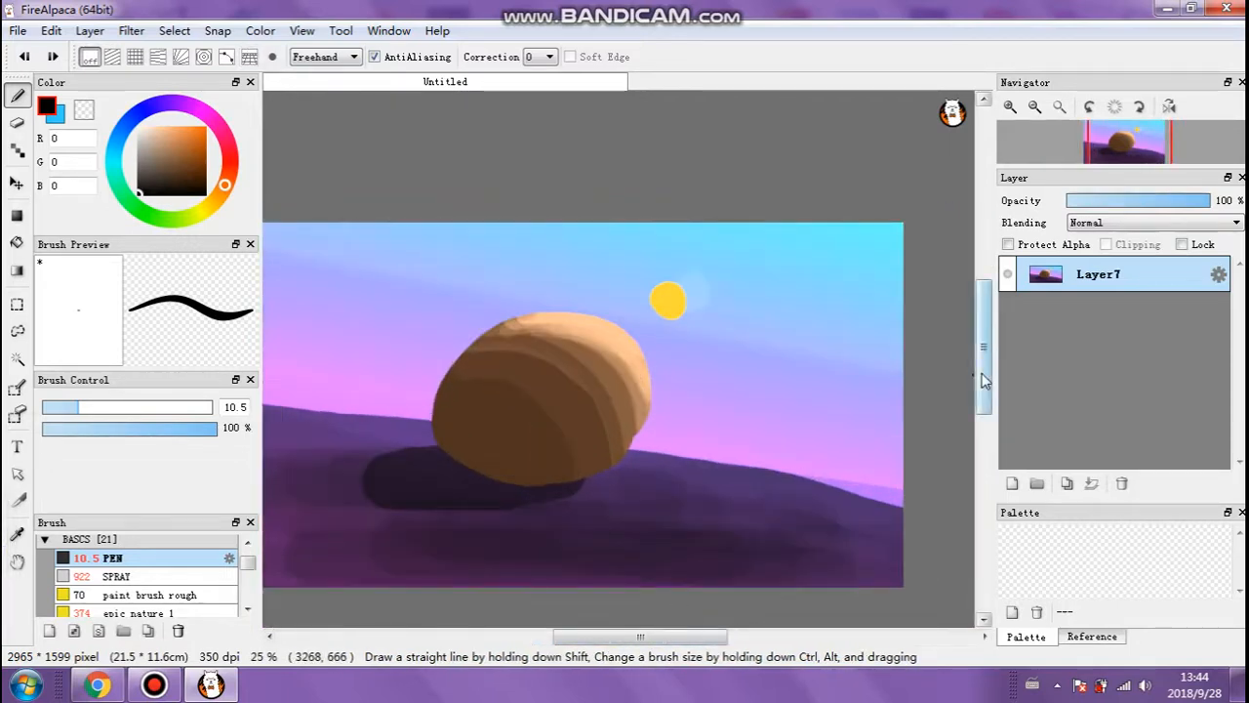
{"action": "left_click_drag", "start_coordinate": [984, 379], "coordinate": [983, 396]}
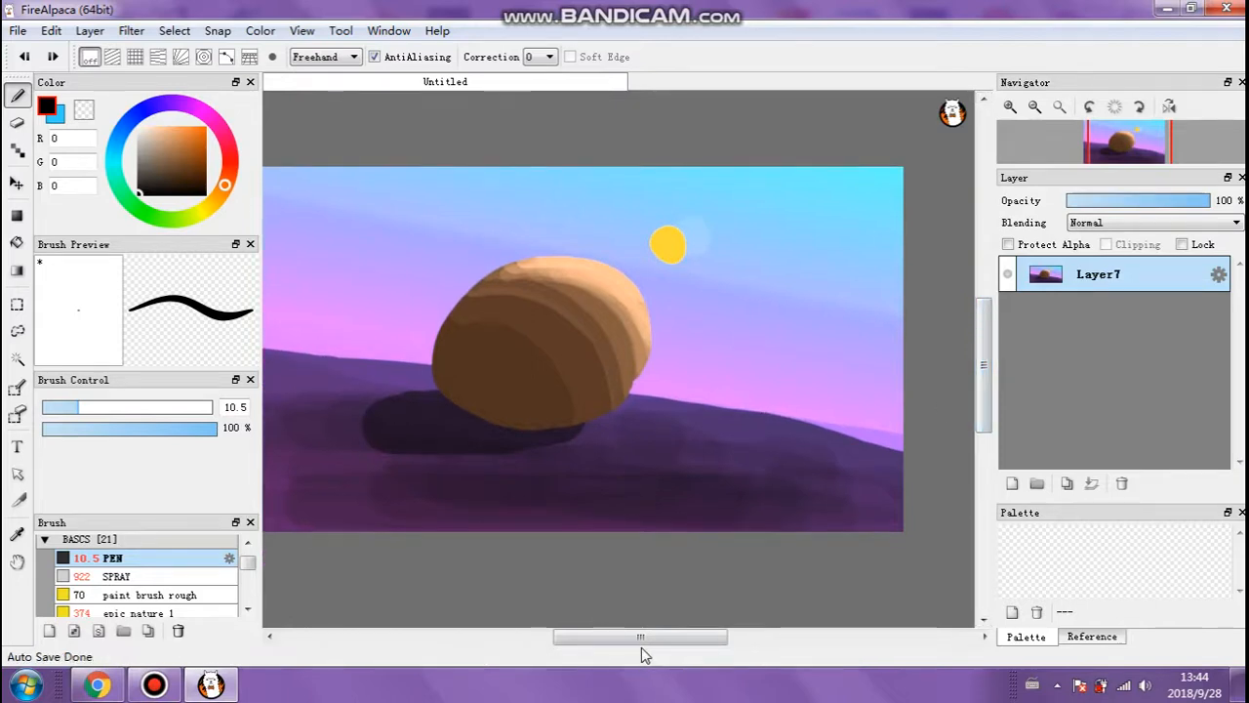
{"action": "left_click_drag", "start_coordinate": [639, 651], "coordinate": [624, 643]}
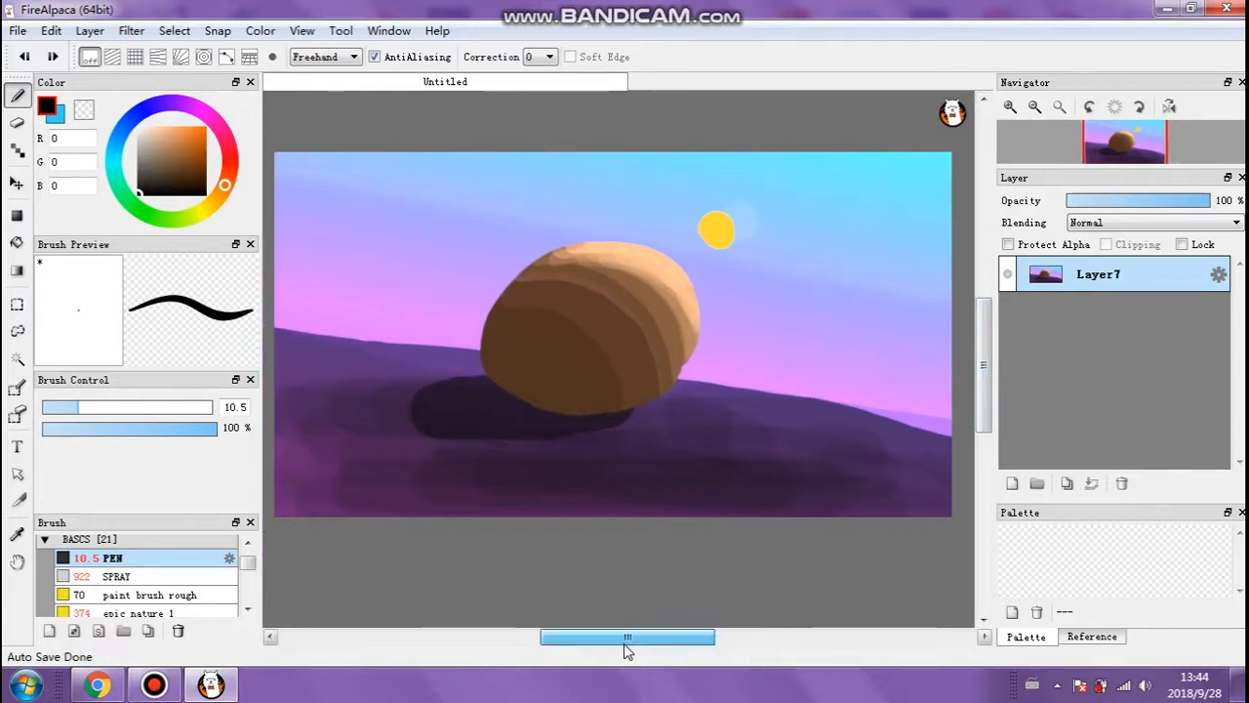
{"action": "mouse_move", "coordinate": [984, 332]}
{"action": "left_mouse_down"}
{"action": "mouse_move", "coordinate": [978, 240]}
{"action": "mouse_move", "coordinate": [955, 172]}
{"action": "mouse_move", "coordinate": [954, 337]}
{"action": "mouse_move", "coordinate": [959, 320]}
{"action": "left_mouse_up"}
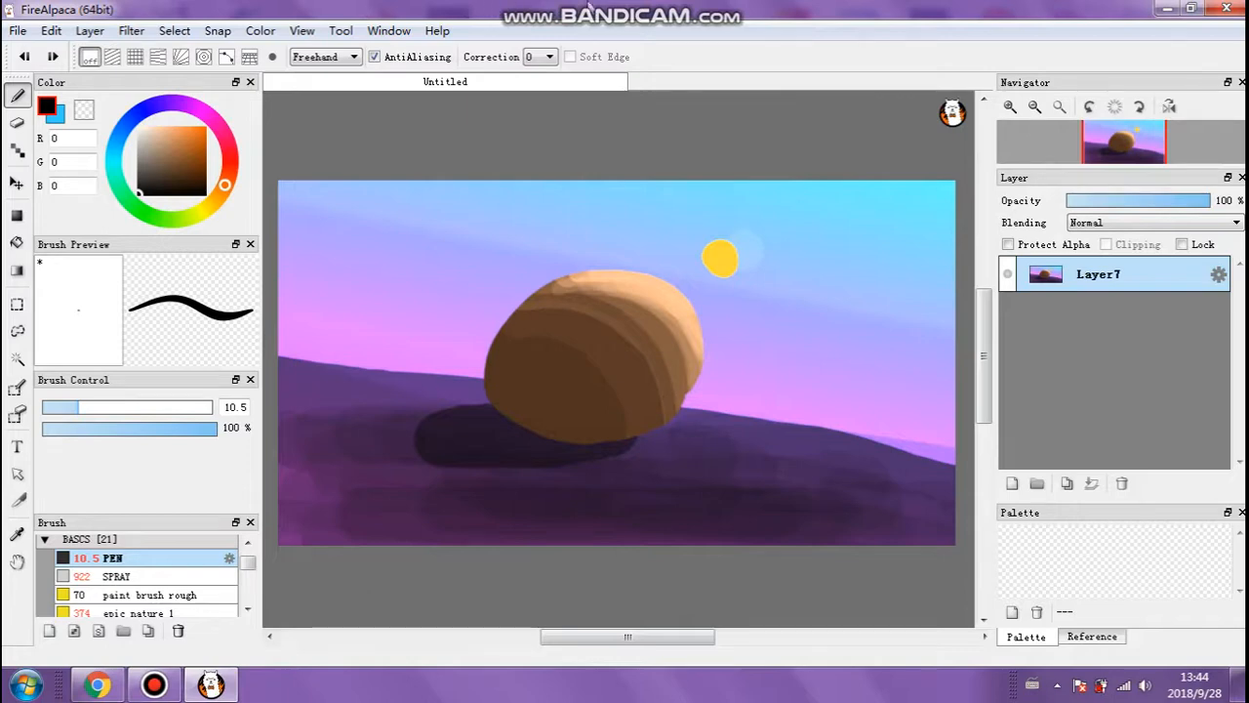
{"action": "mouse_move", "coordinate": [698, 10]}
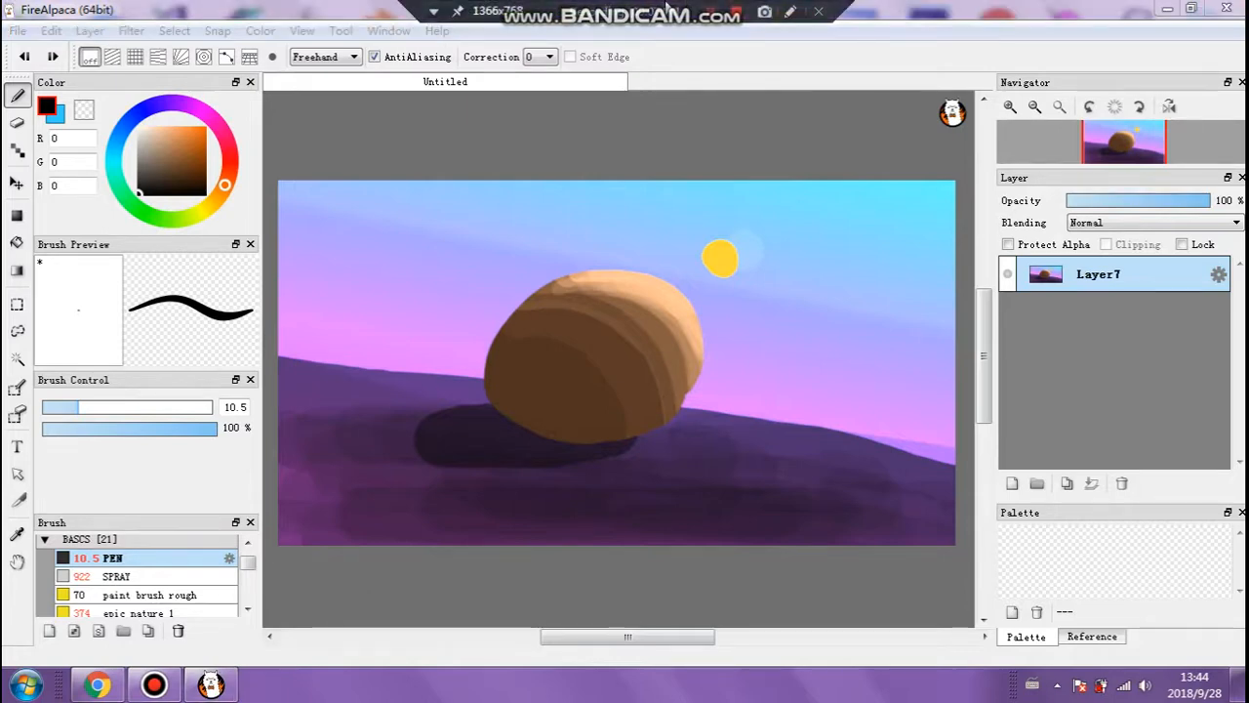